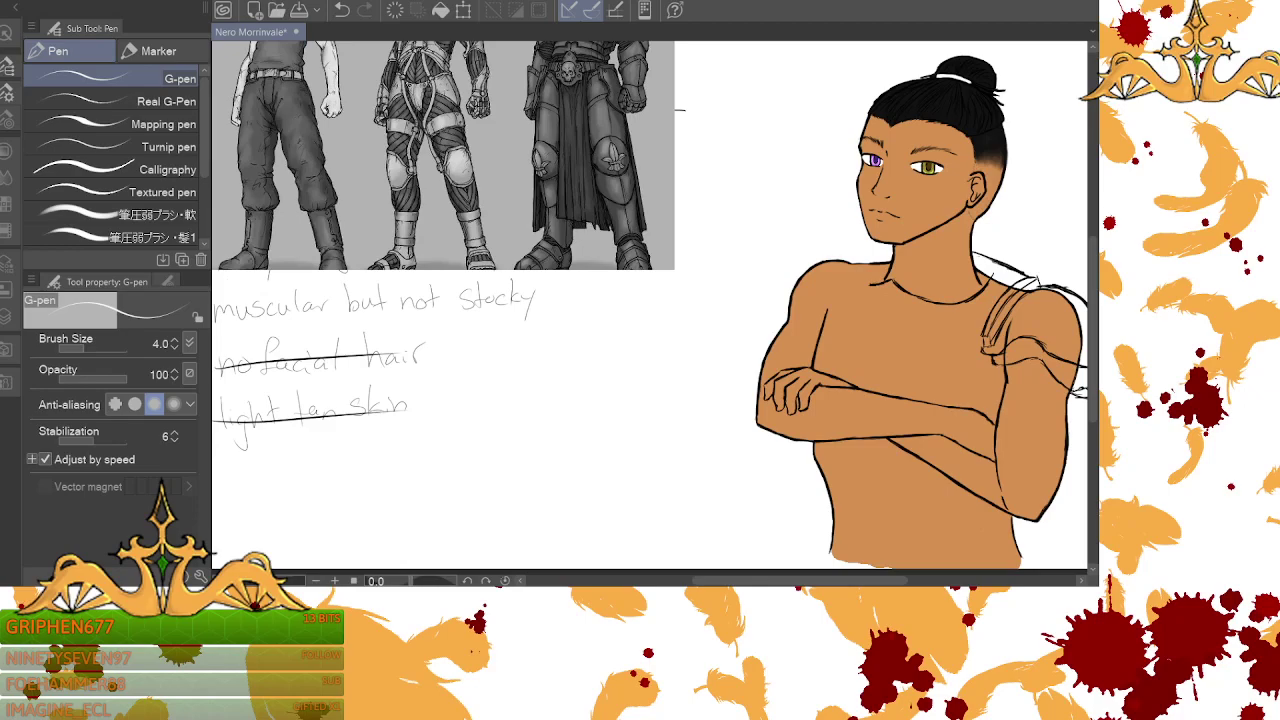
- Toggle Layer 4's visibility to check its content and make it the active layer
left_click(316, 580)
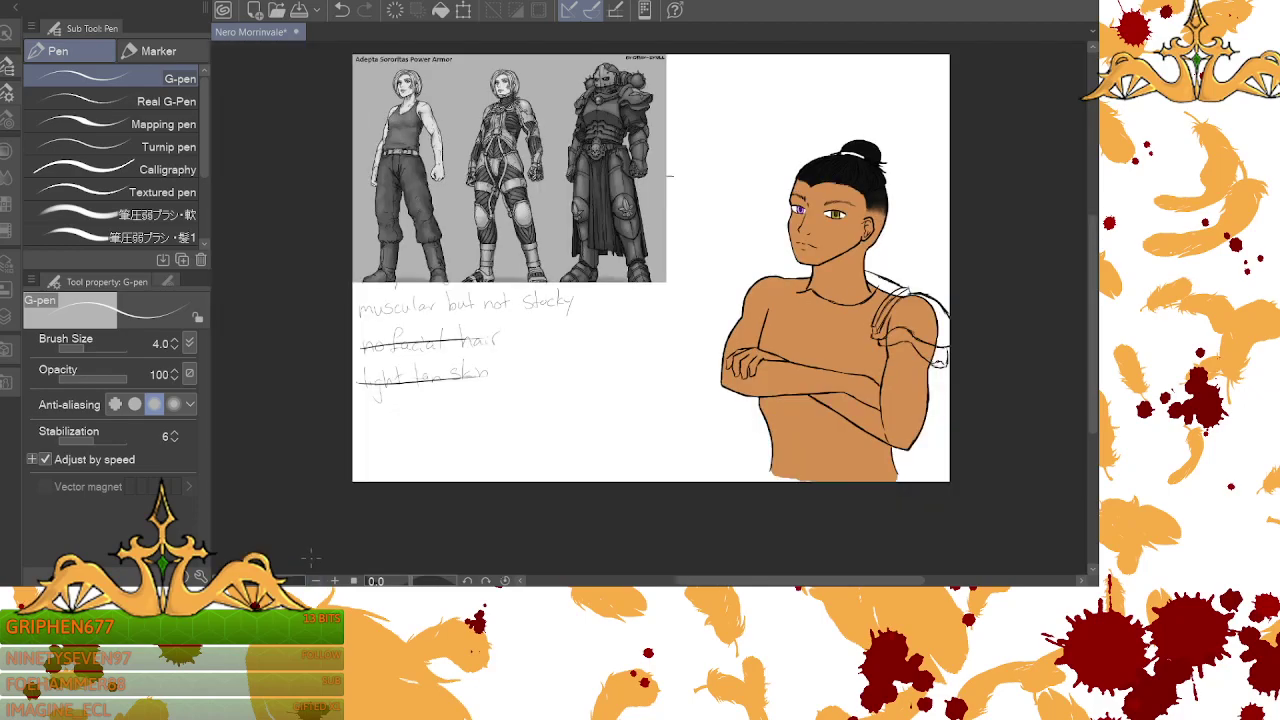
left_click_drag(814, 580, 836, 580)
left_click_drag(1095, 273, 1095, 244)
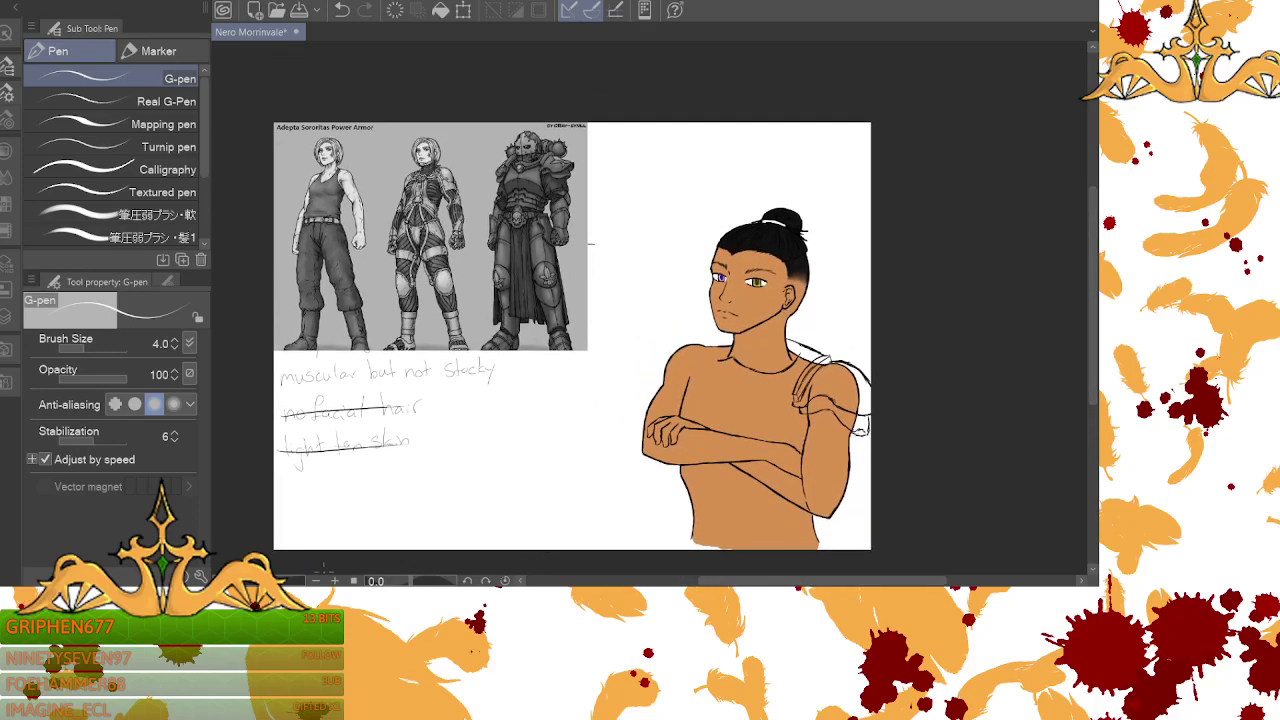
left_click(335, 580)
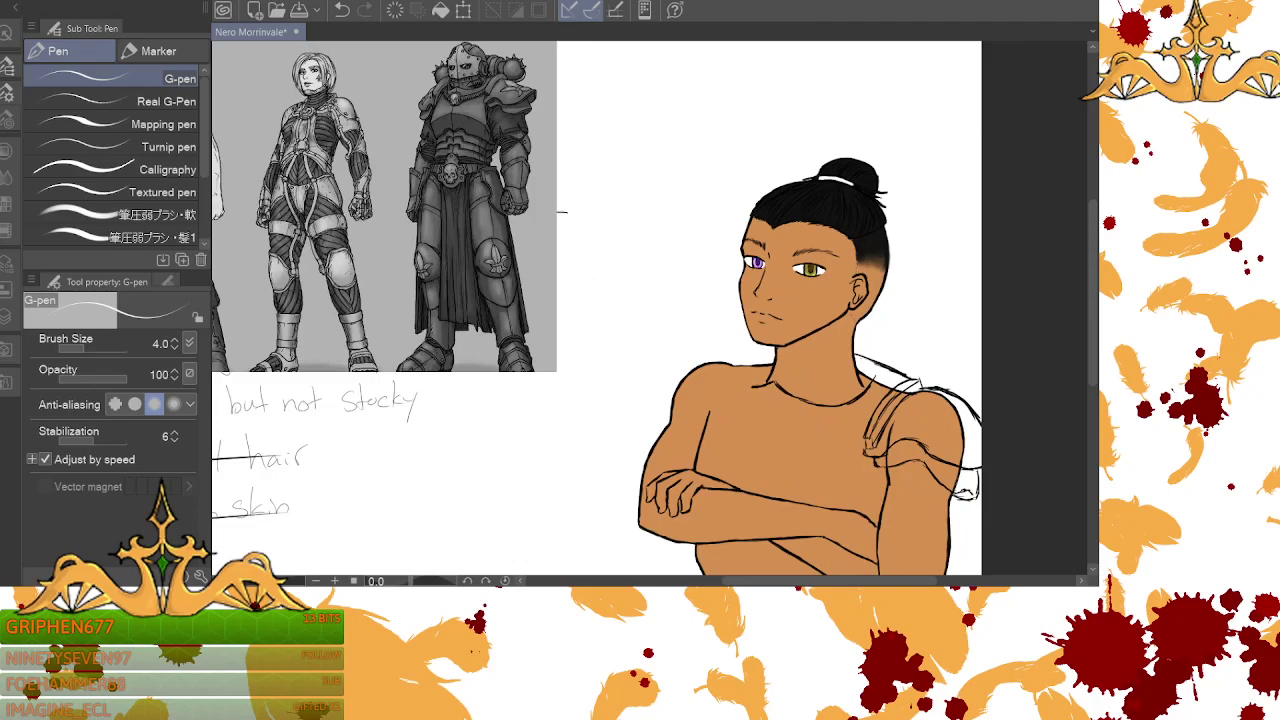
left_click(7, 315)
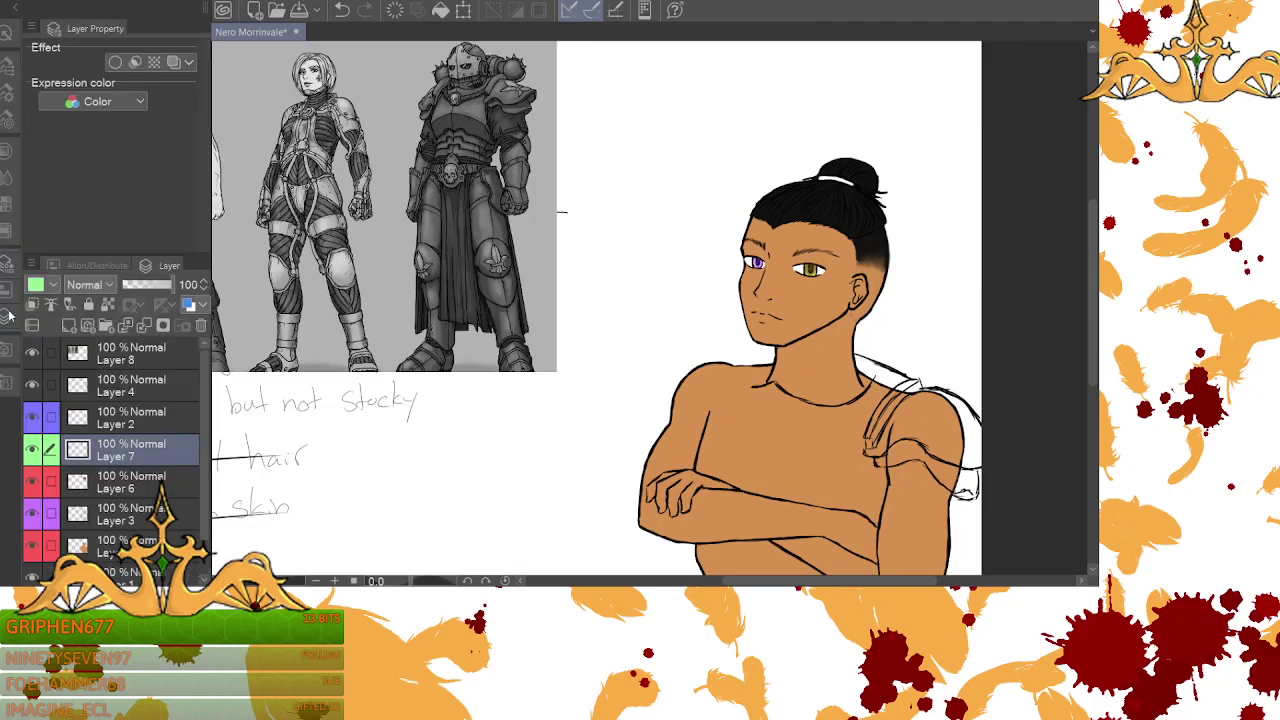
left_click(32, 385)
left_click(32, 385)
left_click(116, 396)
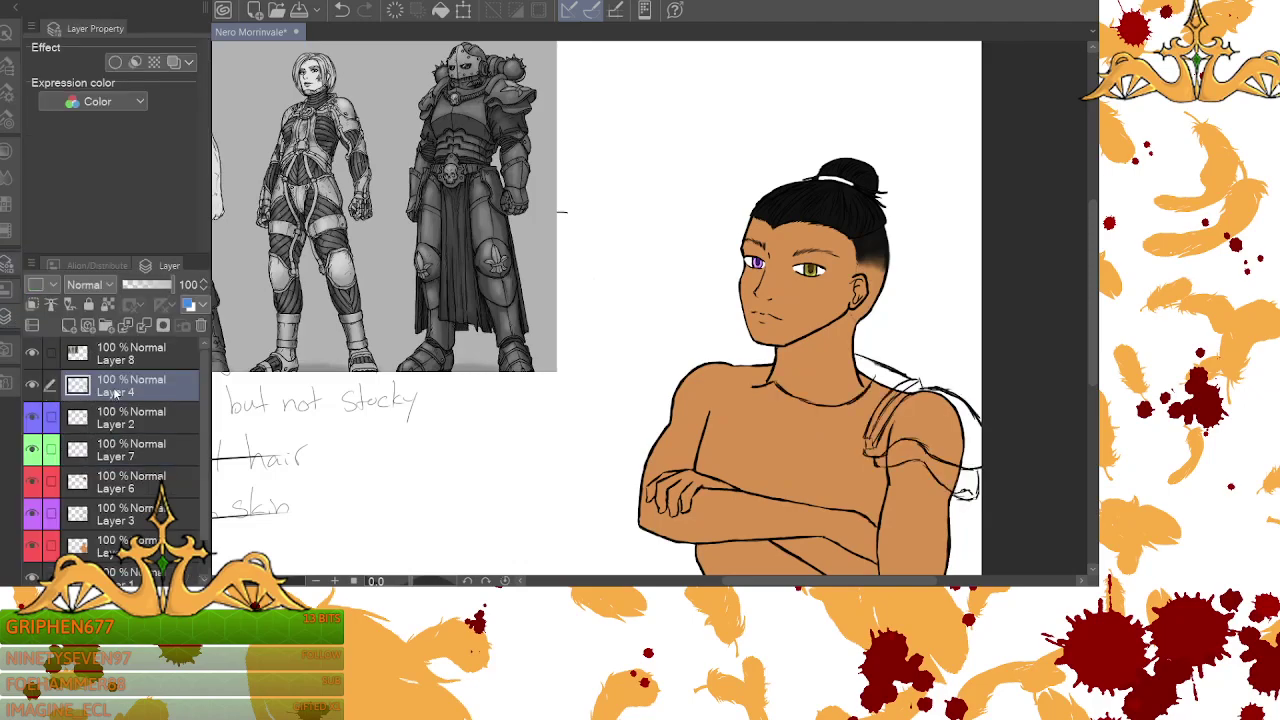
- Draw the armor collar in black on both sides of the neck, with a strap over the character's right shoulder
left_click(7, 152)
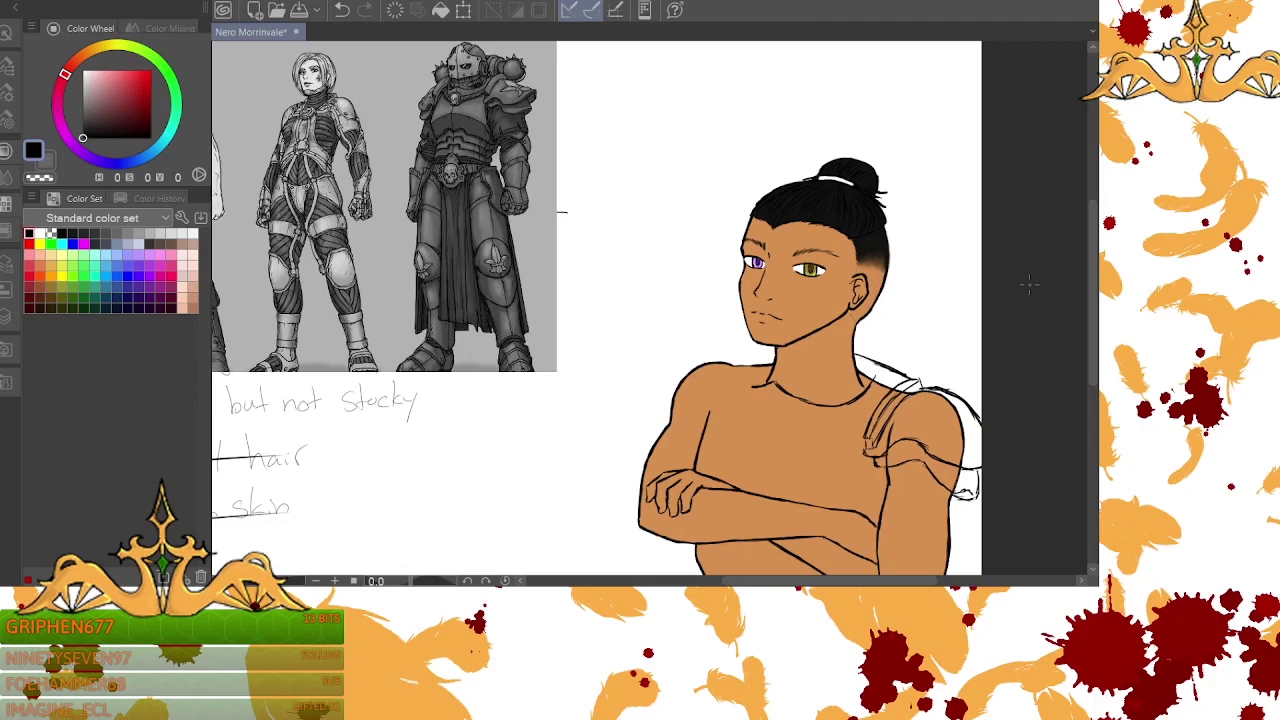
left_click_drag(1095, 291, 1092, 310)
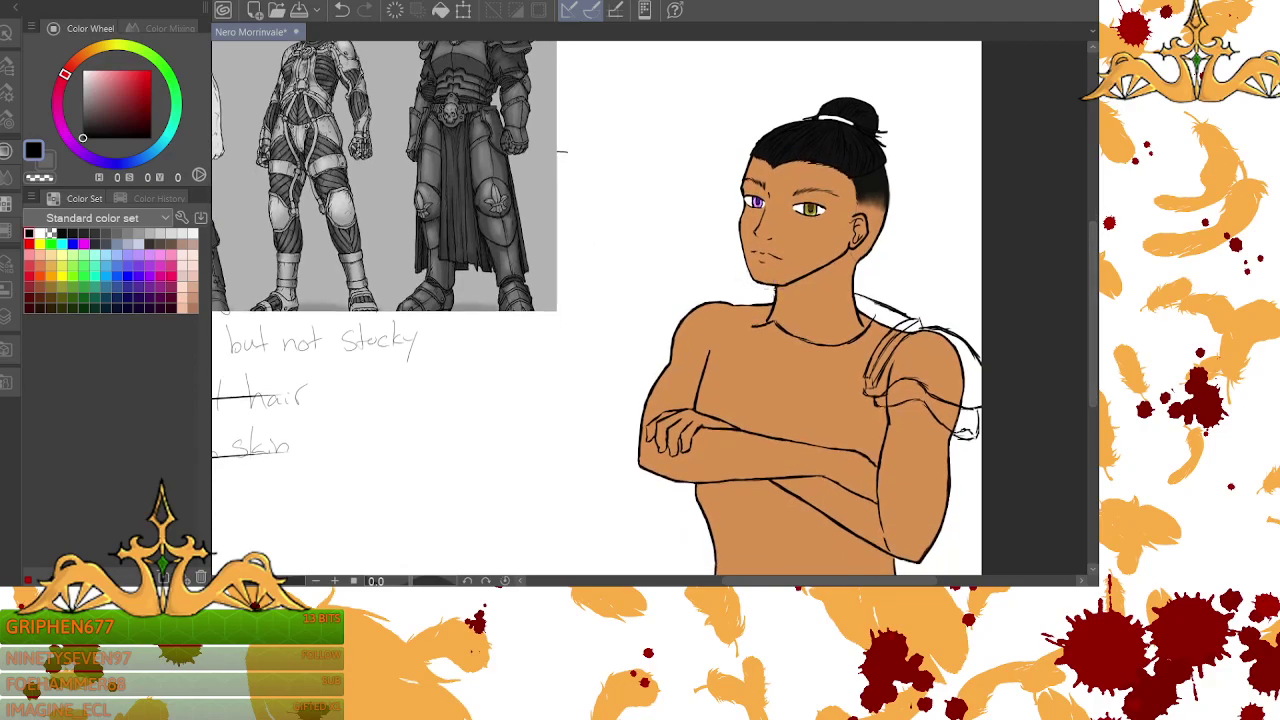
scroll(1095, 335, "up", 3)
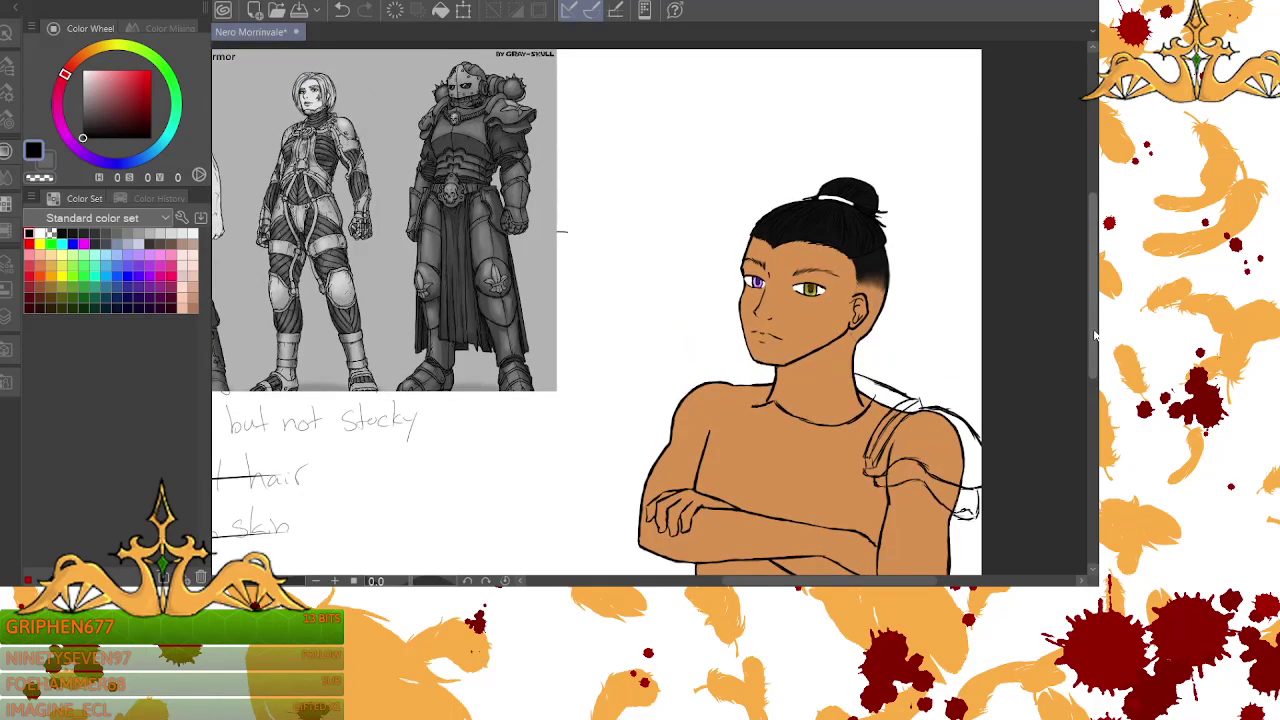
left_click_drag(1094, 335, 1094, 331)
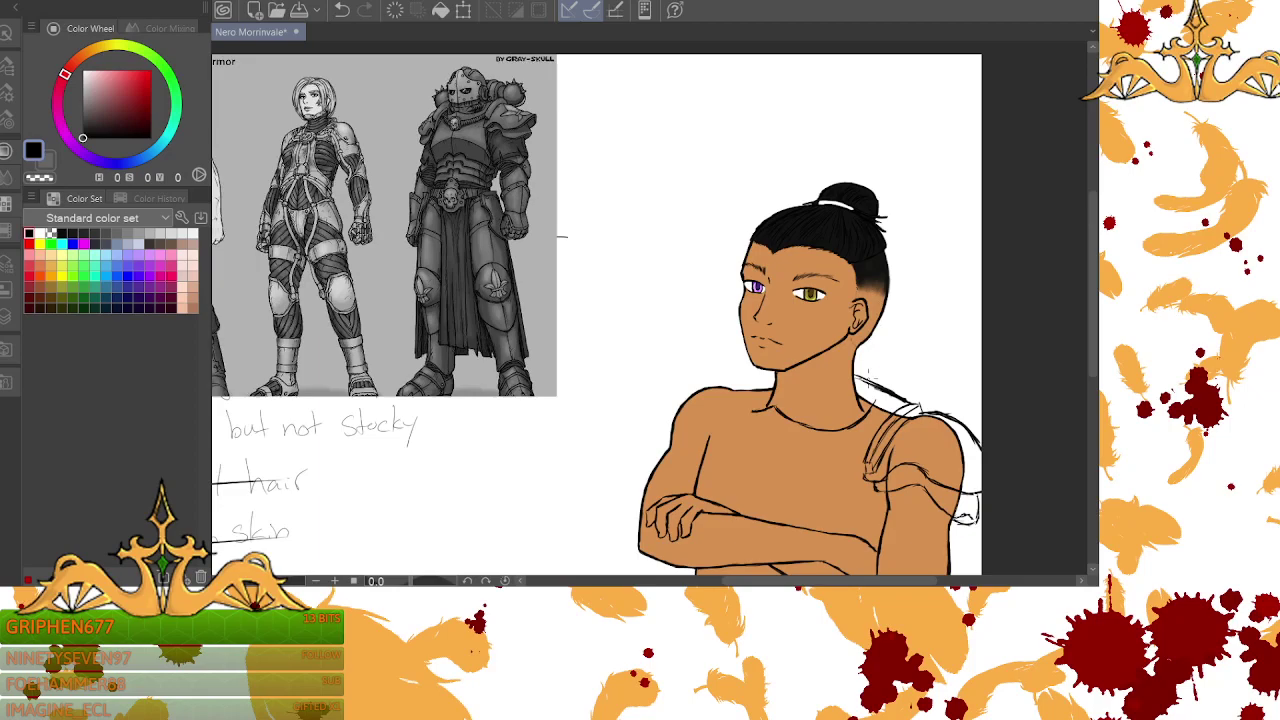
left_click(14, 326)
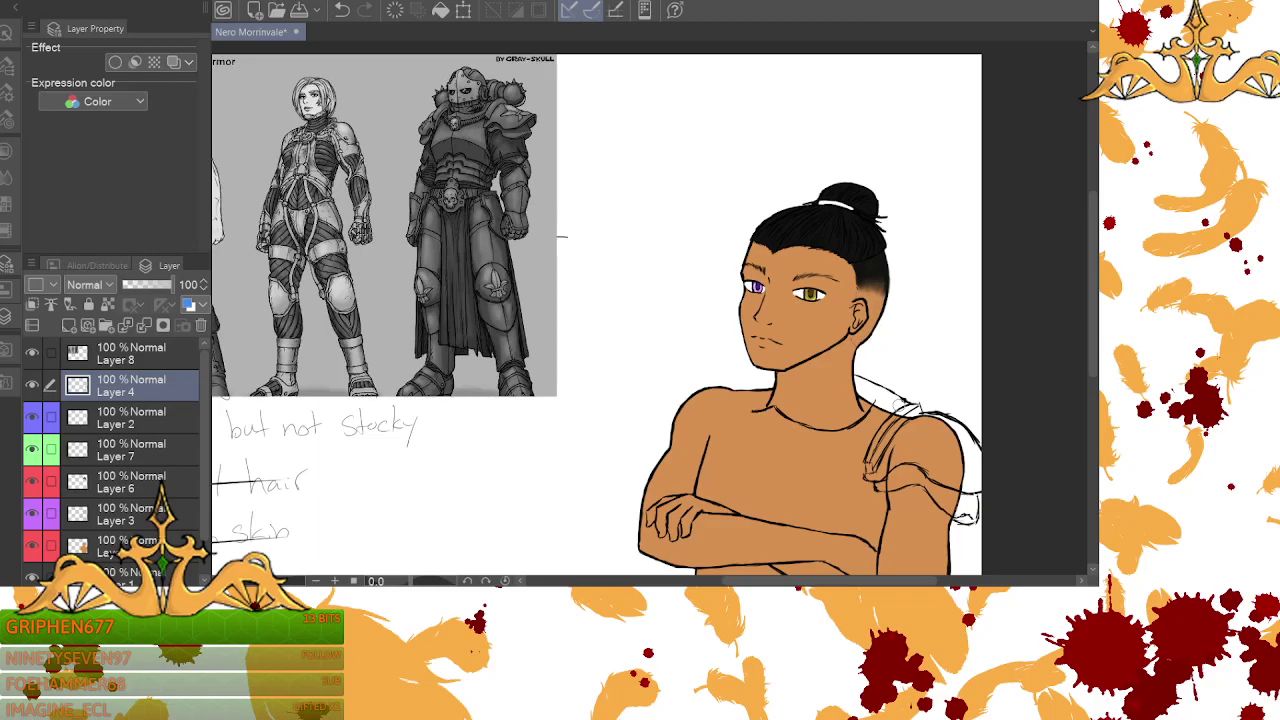
left_click_drag(856, 376, 904, 398)
left_click_drag(770, 372, 733, 389)
left_click_drag(775, 371, 728, 391)
left_click_drag(724, 413, 754, 390)
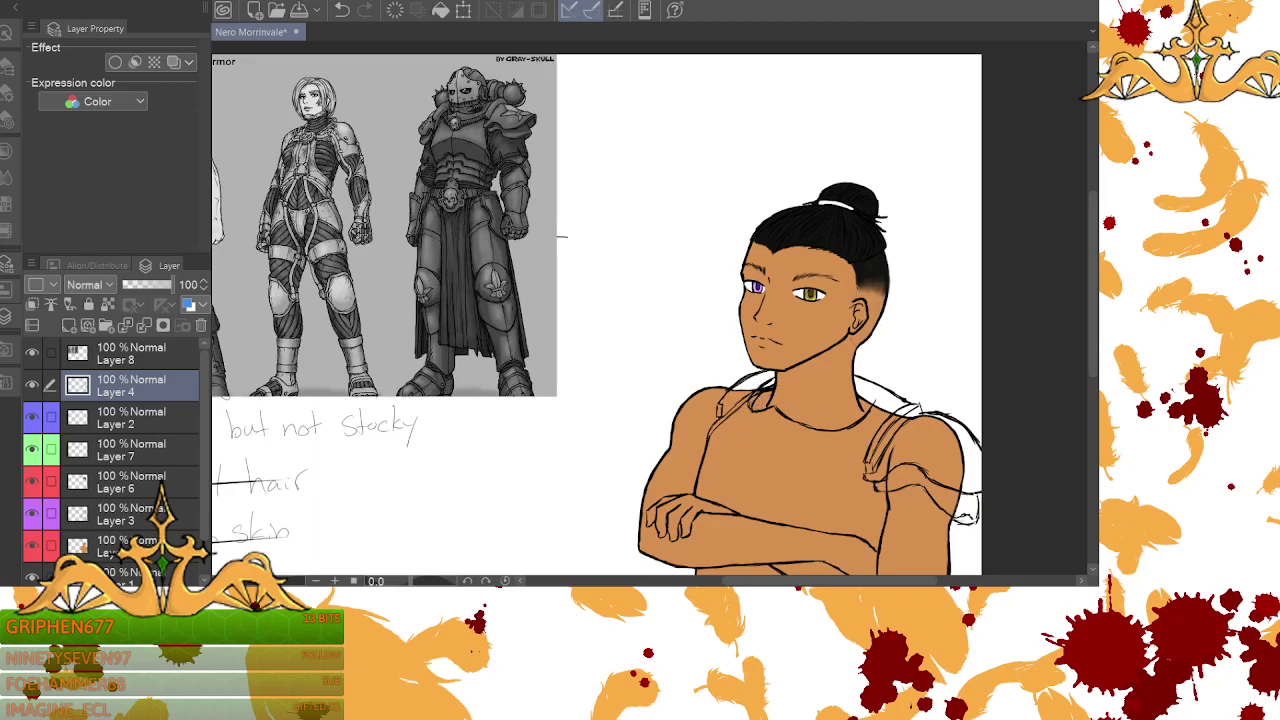
- Set the Hard eraser's brush size to 10
left_click(8, 63)
left_click(174, 347)
left_click(174, 347)
left_click(174, 347)
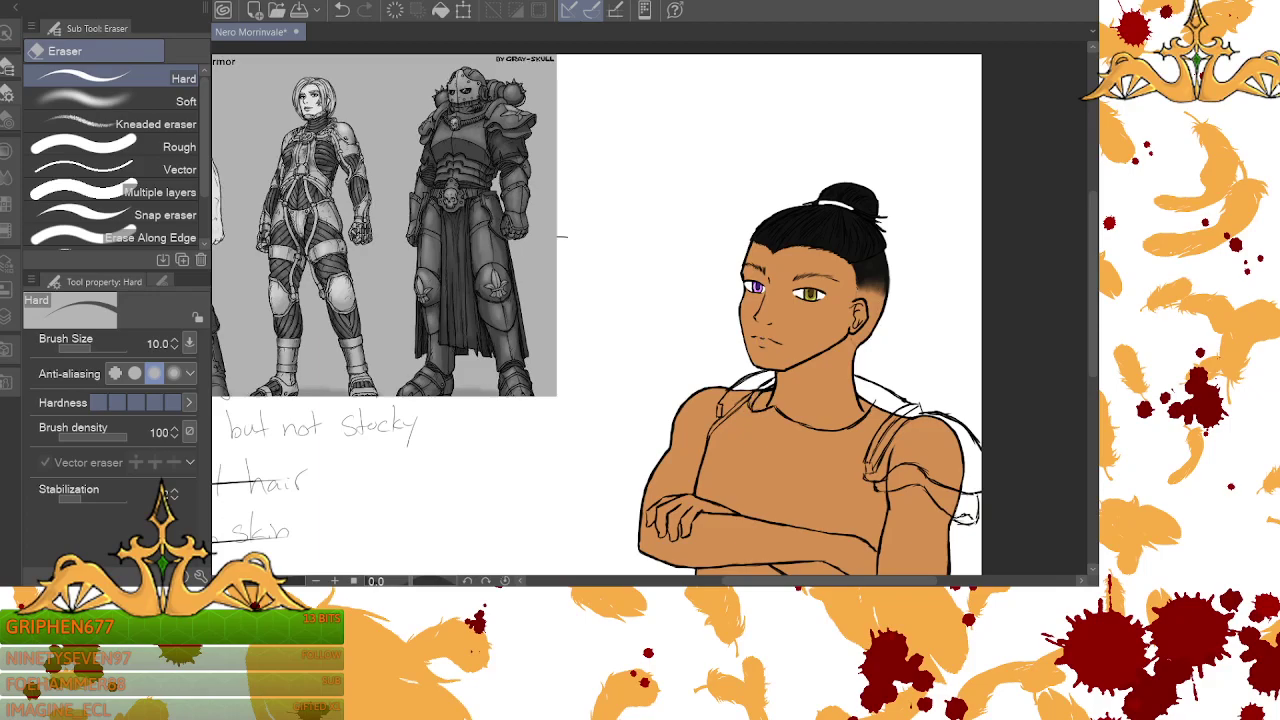
- Draw the layered shoulder plate over the character's right shoulder with the G-pen, including its lower edge across the upper arm
key("p")
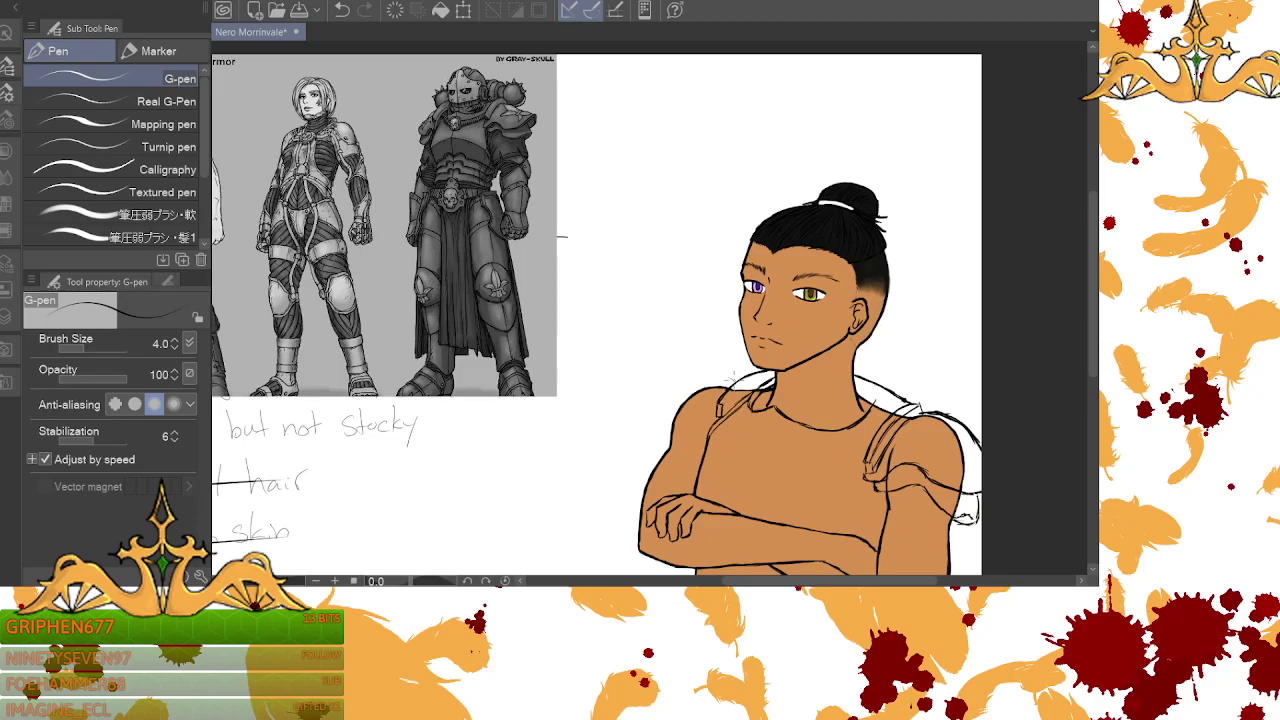
left_click_drag(736, 379, 697, 376)
mouse_move(703, 372)
left_mouse_down()
mouse_move(657, 400)
mouse_move(700, 377)
left_mouse_up()
left_click_drag(657, 398, 676, 424)
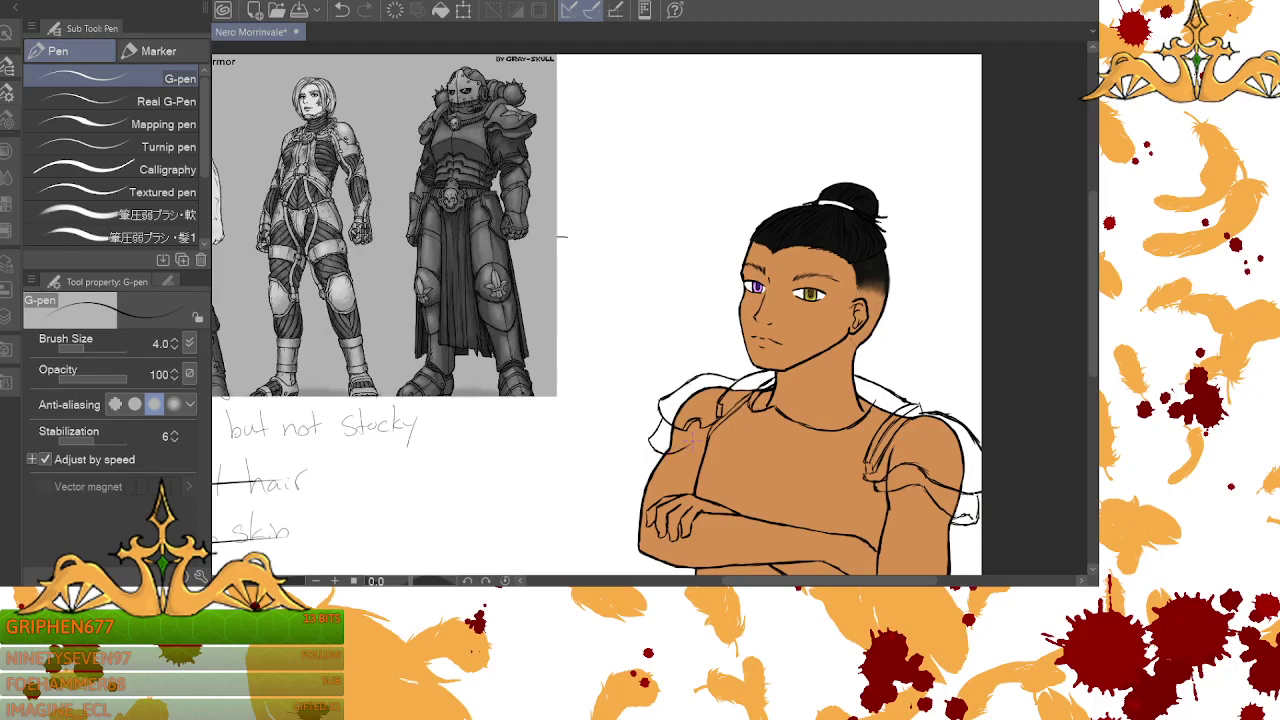
mouse_move(680, 454)
left_mouse_down()
mouse_move(706, 436)
mouse_move(702, 424)
left_mouse_up()
left_click_drag(684, 454, 708, 432)
- Add thickness to the strap on the character's left shoulder and refine the lower rim of that shoulder plate
left_click_drag(866, 444, 864, 462)
left_click_drag(871, 462, 872, 479)
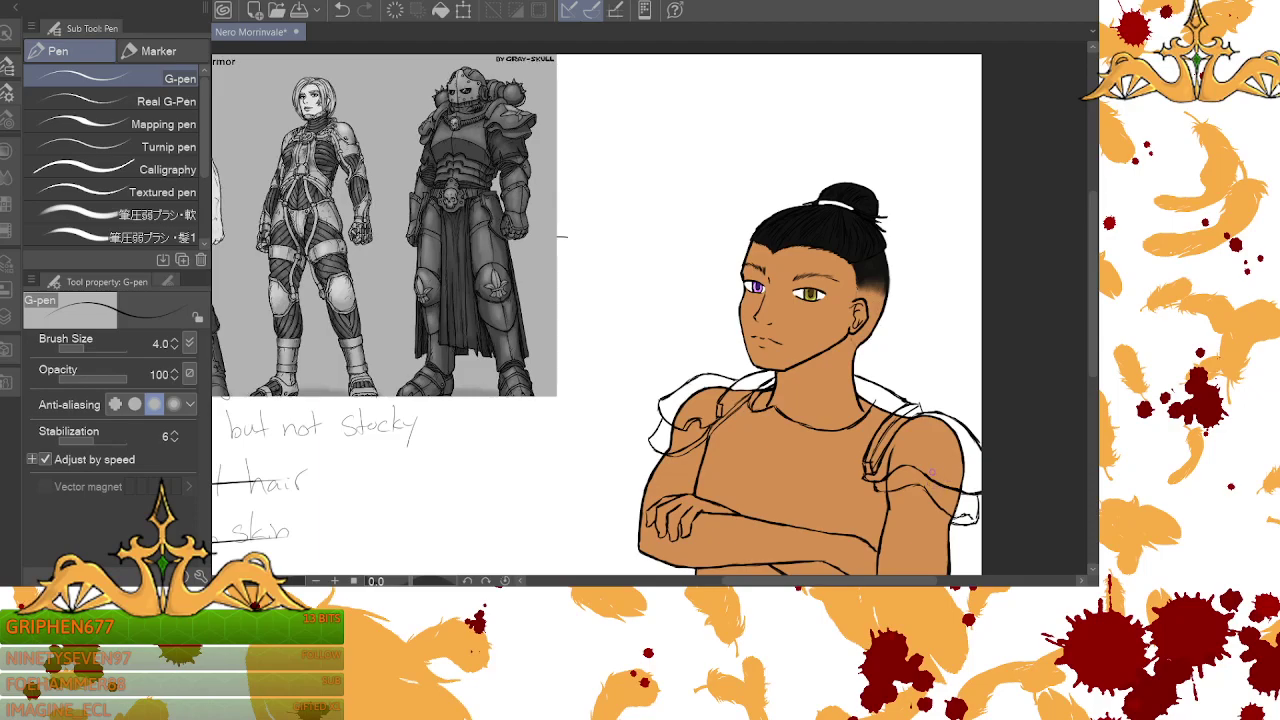
left_click_drag(924, 470, 964, 489)
- Draw the breastplate's side edge from the character's right armpit down to the crossed arms
mouse_move(1091, 291)
left_mouse_down()
mouse_move(1088, 323)
mouse_move(1090, 309)
left_mouse_up()
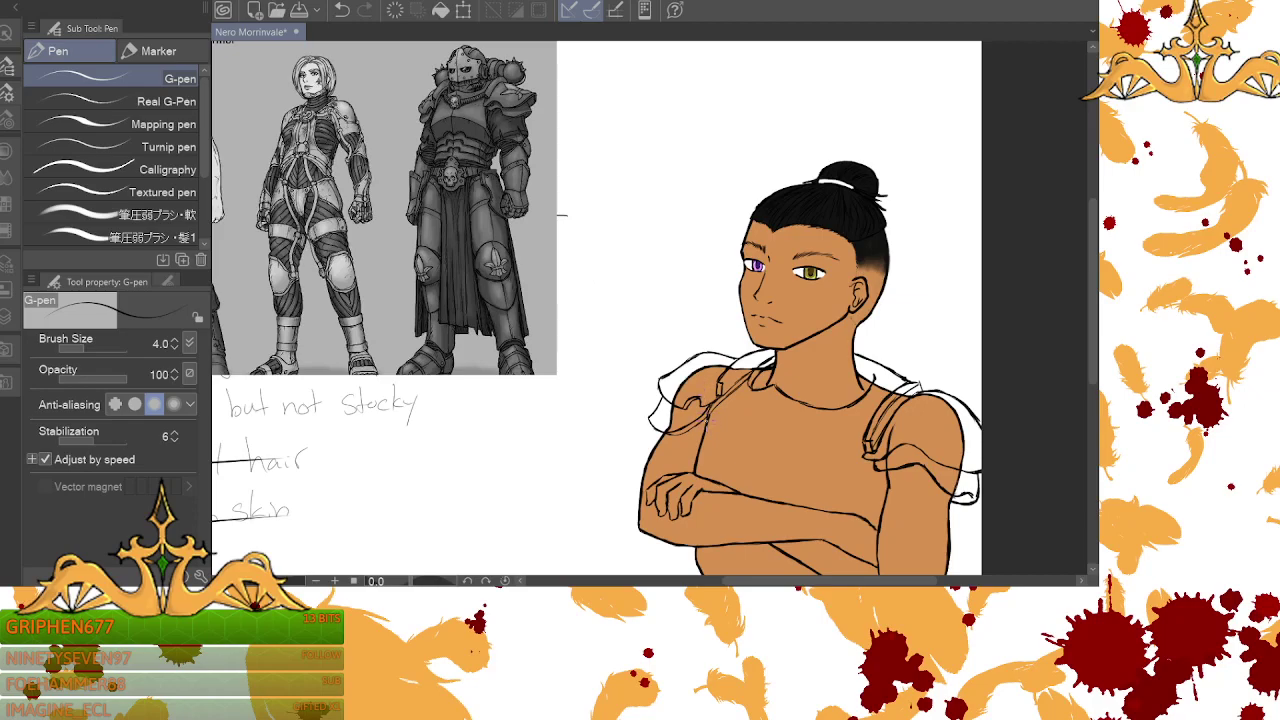
left_click_drag(706, 418, 693, 468)
left_click_drag(1089, 334, 1092, 382)
left_click(316, 580)
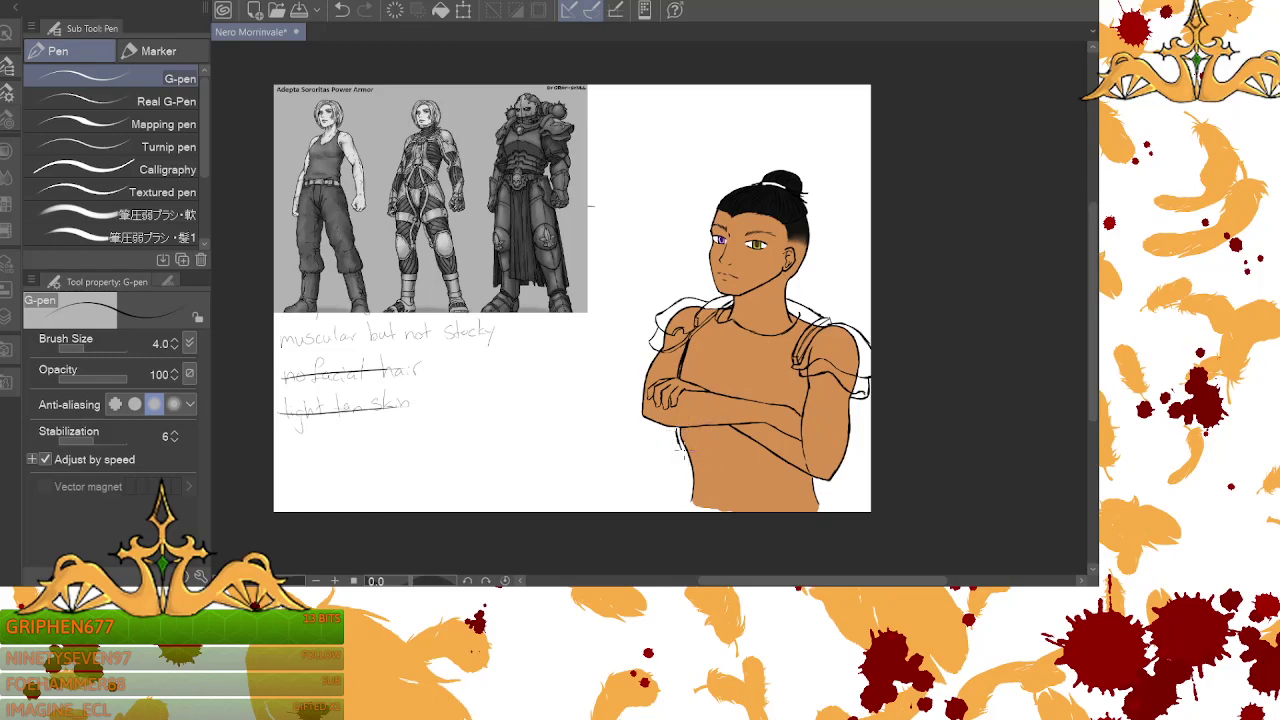
left_click_drag(684, 450, 696, 444)
left_click_drag(699, 446, 714, 445)
key("ctrl+z")
key("ctrl+z")
- Draw the breastplate's center line and the stacked, scalloped abdominal plates curving across the waist below the crossed arms
left_click_drag(719, 354, 712, 376)
mouse_move(720, 450)
left_mouse_down()
mouse_move(790, 466)
mouse_move(815, 496)
left_mouse_up()
mouse_move(735, 472)
left_mouse_down()
mouse_move(800, 488)
mouse_move(820, 510)
left_mouse_up()
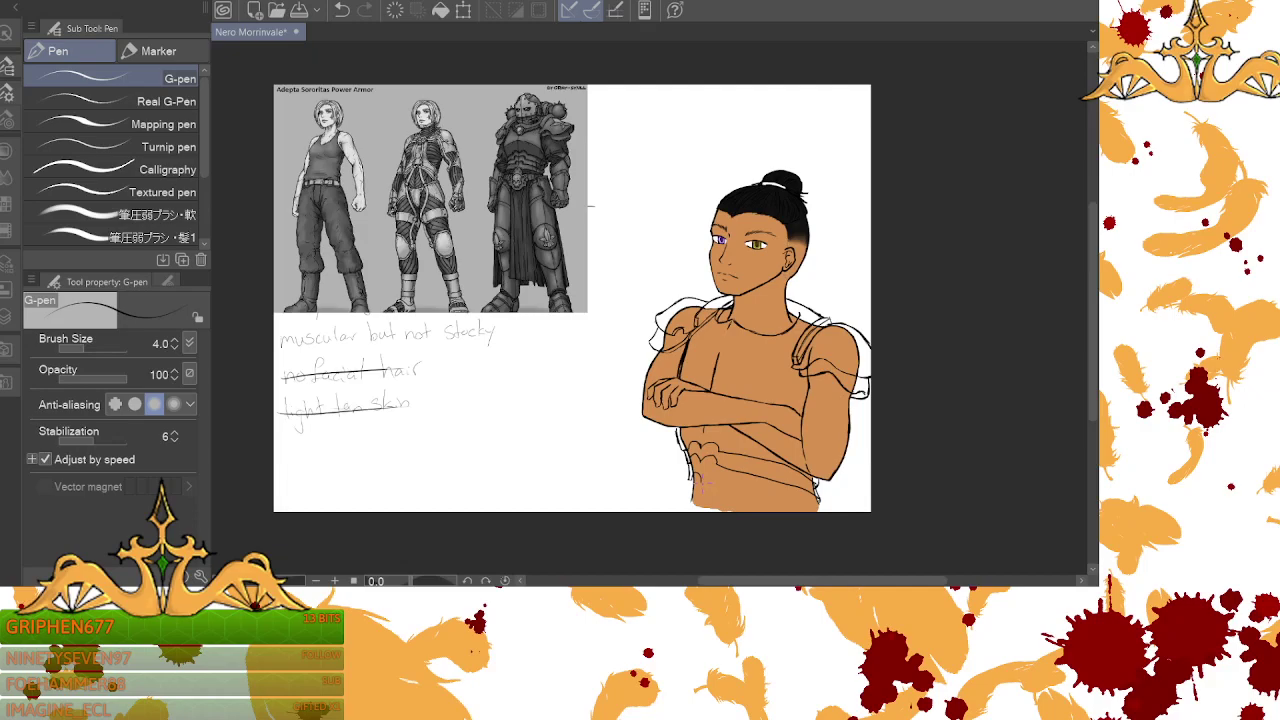
left_click_drag(709, 480, 720, 478)
left_click_drag(720, 484, 814, 516)
left_click_drag(702, 482, 783, 516)
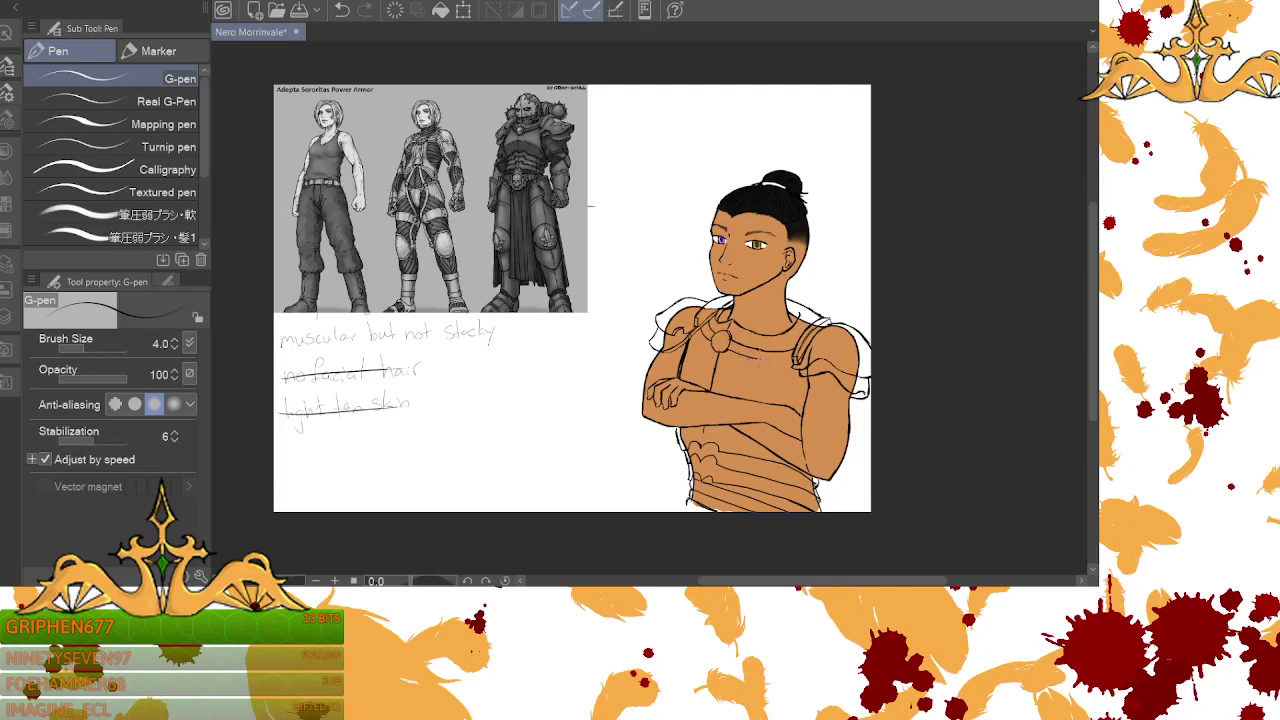
- Complete the breastplate's lower neckline curve and adjust the neckline strokes with a lasso selection and Scale/Rotate transform
left_click_drag(777, 361, 799, 360)
key("m")
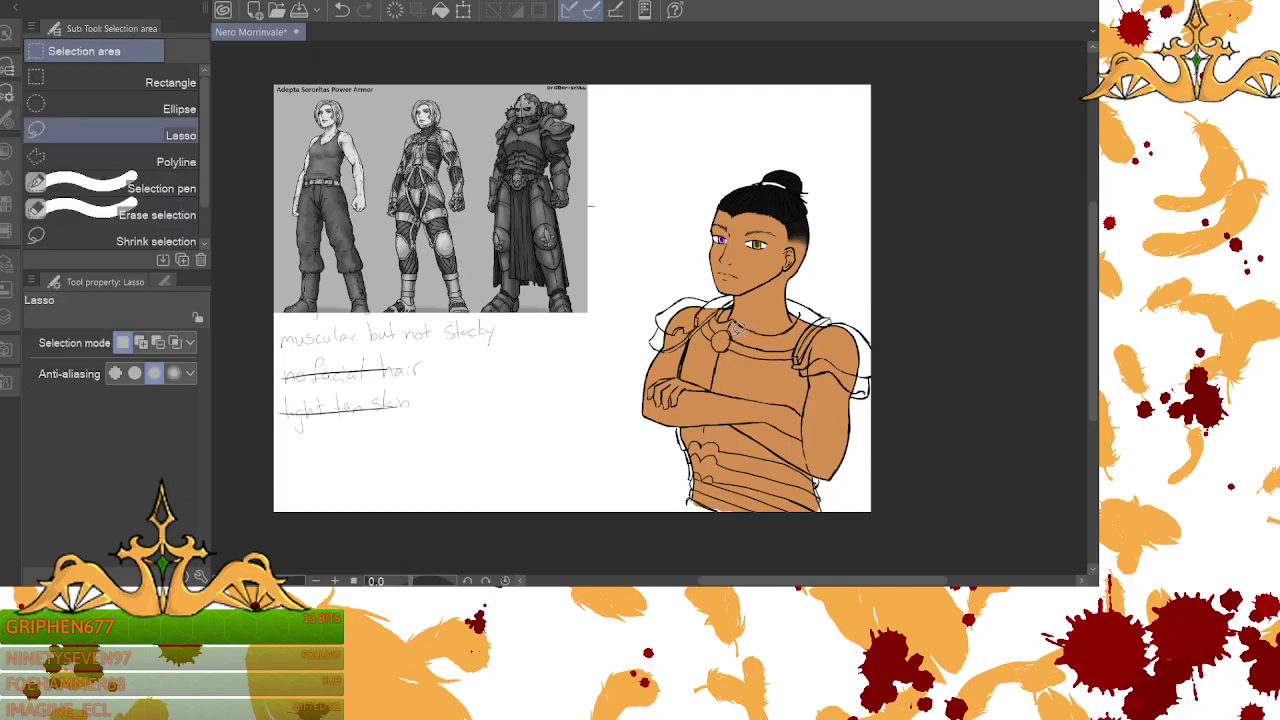
mouse_move(735, 337)
left_mouse_down()
mouse_move(788, 361)
mouse_move(800, 345)
mouse_move(795, 332)
mouse_move(739, 327)
mouse_move(814, 345)
mouse_move(785, 358)
left_mouse_up()
left_click(798, 401)
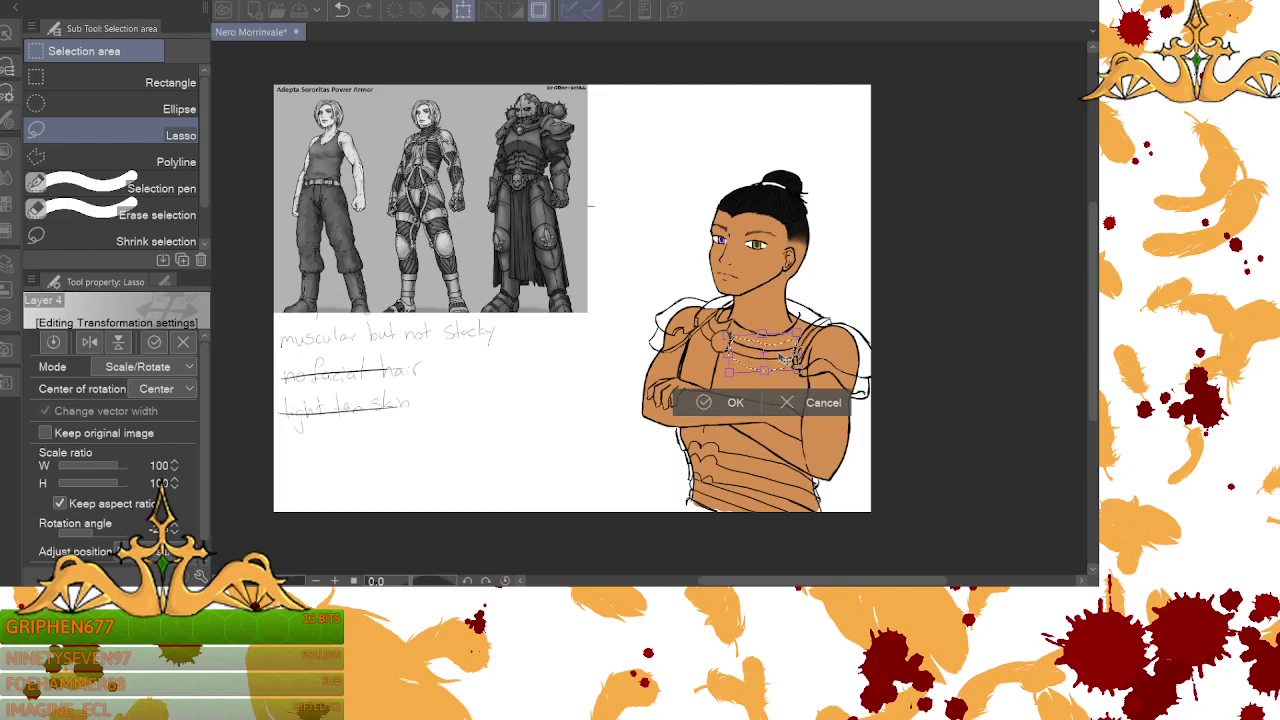
left_click(705, 402)
key("ctrl+d")
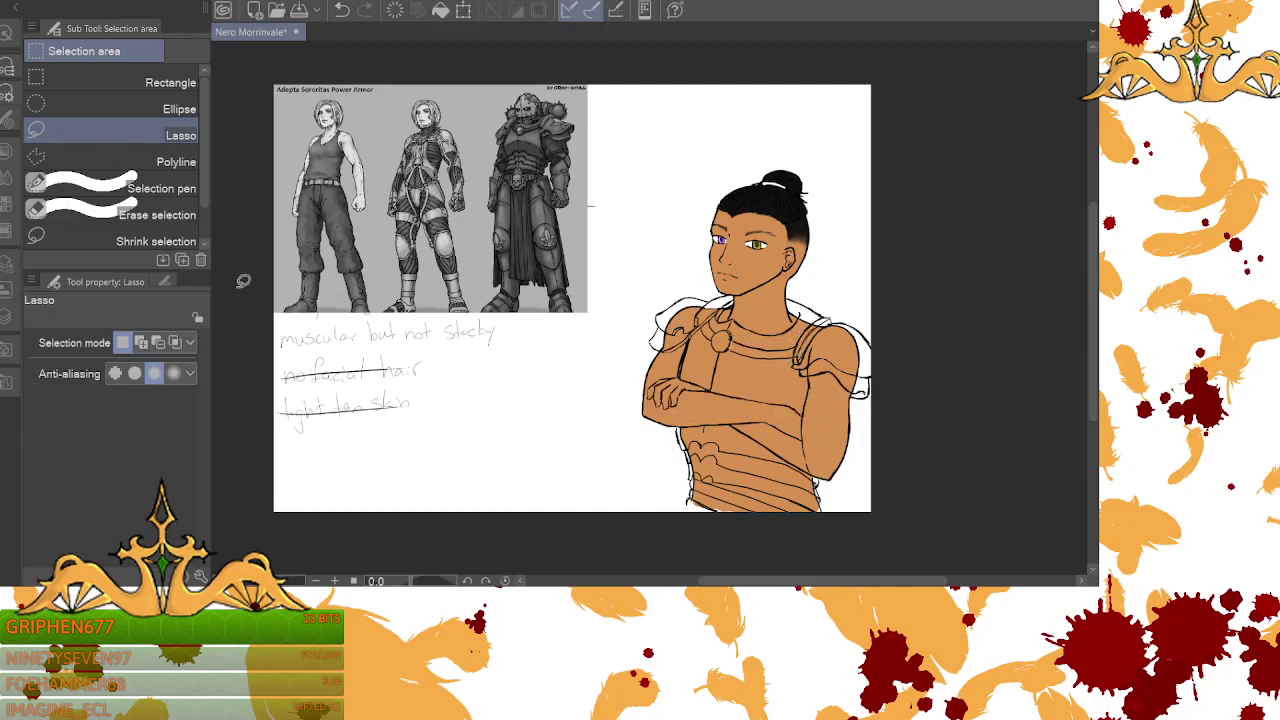
- Draw the armor band with side edges around the character's left upper arm, below the shoulder plate, using the G-pen
key("b")
key("p")
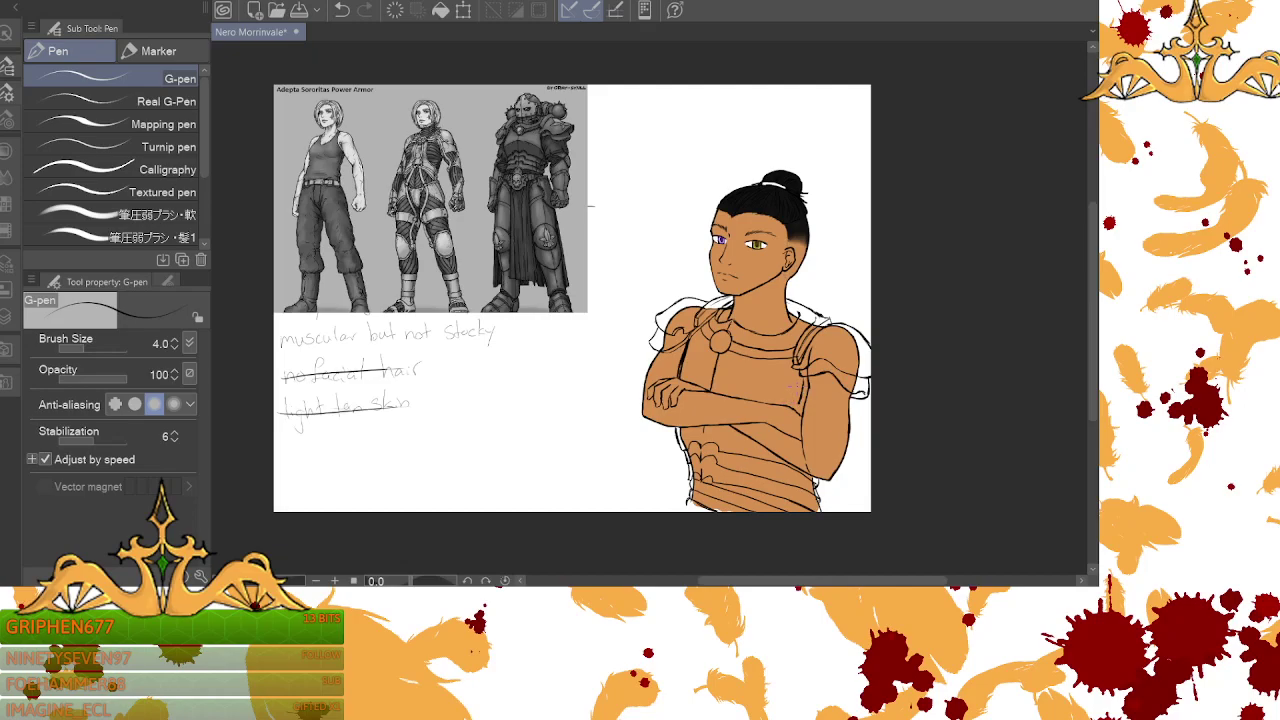
left_click_drag(800, 406, 862, 414)
left_click_drag(850, 404, 861, 420)
key("ctrl+z")
mouse_move(856, 404)
left_mouse_down()
mouse_move(850, 426)
mouse_move(801, 417)
left_mouse_up()
left_click_drag(808, 391, 808, 416)
left_click_drag(834, 419, 850, 412)
left_click_drag(812, 405, 834, 417)
key("ctrl+z")
left_click_drag(809, 405, 819, 413)
key("ctrl+y")
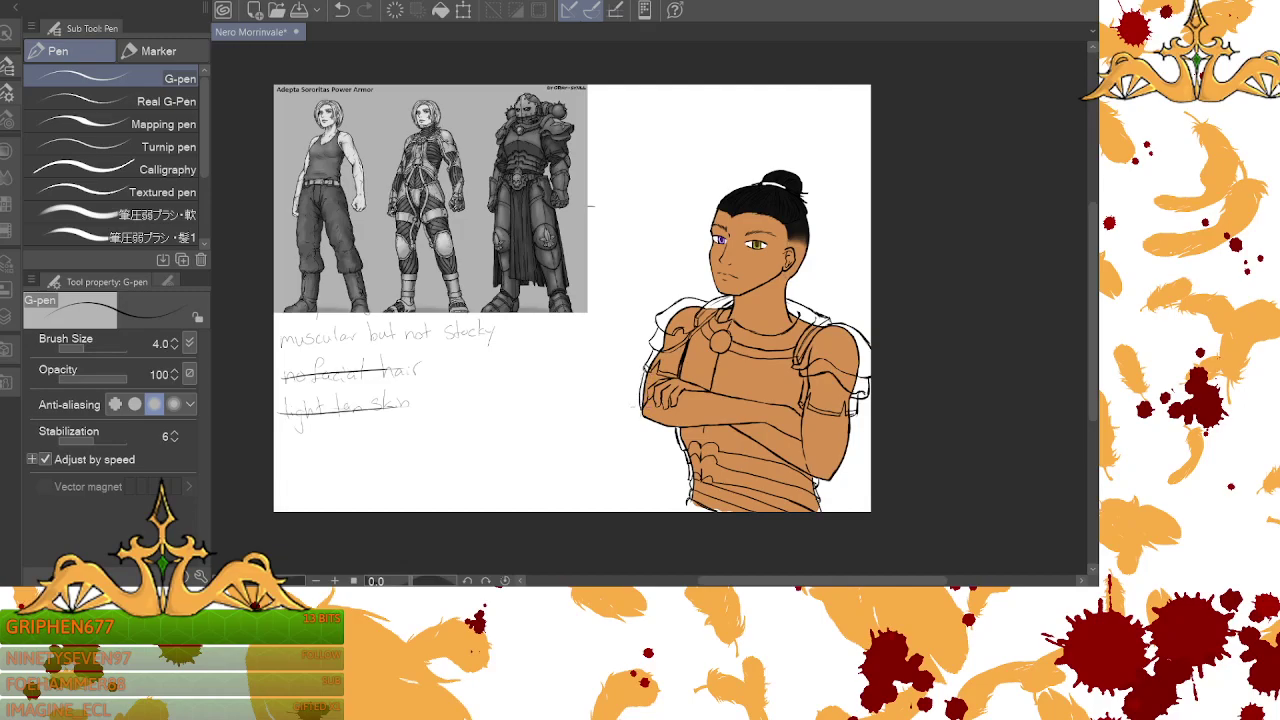
- Draw the armor outline around the character's right elbow, beside the resting hand
left_click_drag(638, 402, 656, 428)
left_click_drag(633, 399, 652, 428)
left_click_drag(641, 405, 655, 415)
left_click_drag(647, 391, 657, 399)
- Draw the pointed gauntlet cuff across the front forearm and extend its lower edge, undoing unwanted strokes
mouse_move(702, 391)
left_mouse_down()
mouse_move(680, 389)
mouse_move(720, 391)
left_mouse_up()
key("ctrl+z")
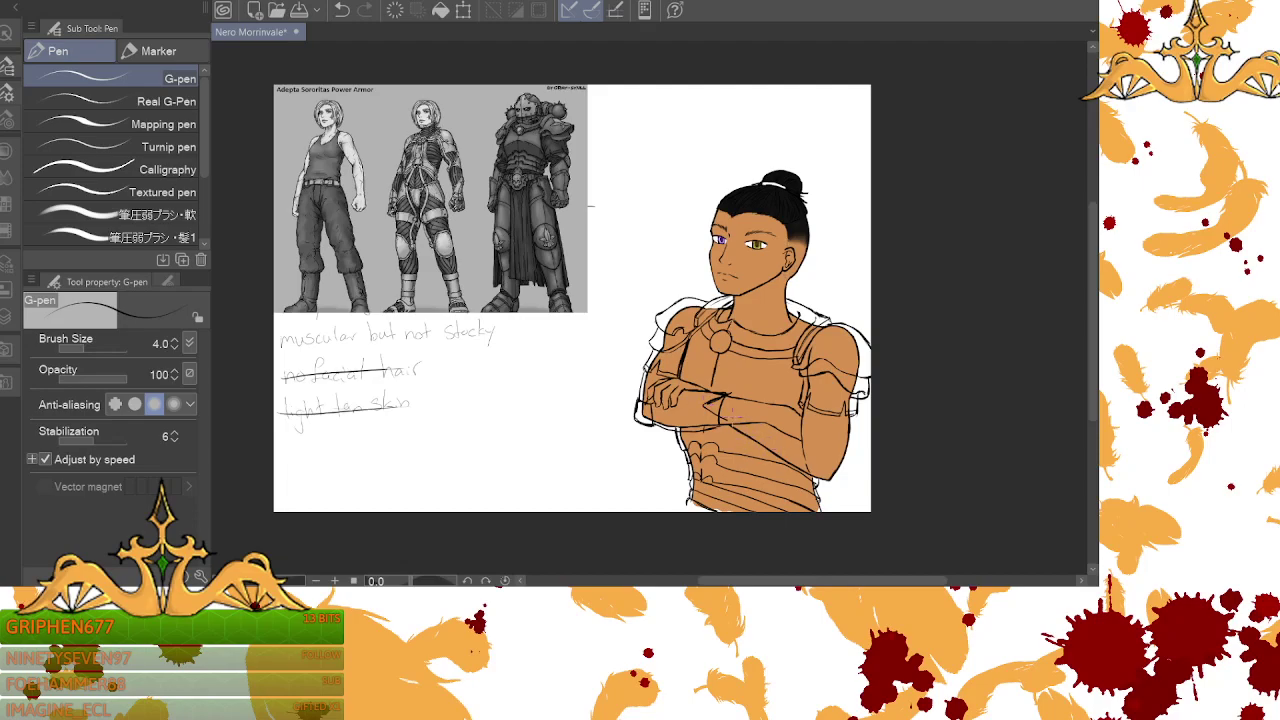
left_click(342, 10)
left_click(340, 10)
left_click_drag(722, 399, 732, 394)
left_click_drag(714, 406, 731, 431)
left_click_drag(742, 428, 768, 432)
- Add the rounded belt details at the bottom of the abdominal plates, near the character's right hip
mouse_move(699, 494)
left_mouse_down()
mouse_move(691, 506)
mouse_move(701, 489)
left_mouse_up()
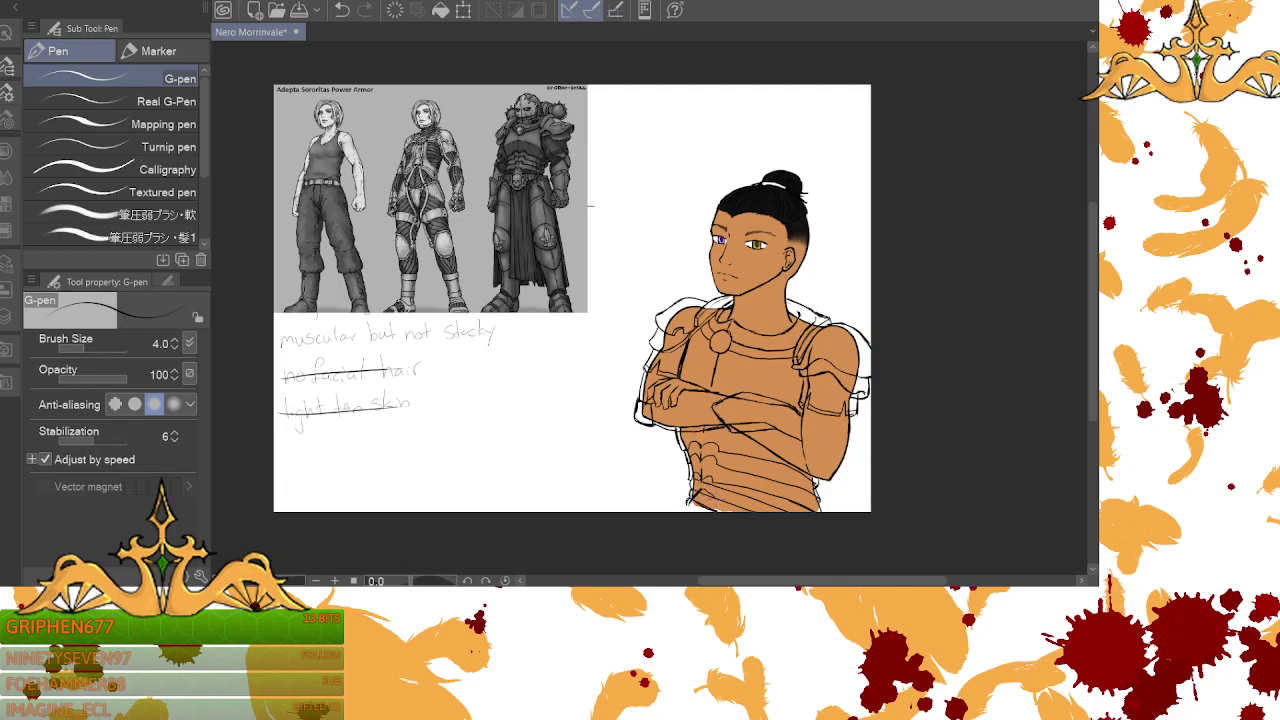
mouse_move(720, 507)
left_mouse_down()
mouse_move(706, 490)
mouse_move(685, 498)
left_mouse_up()
left_click_drag(686, 505, 709, 511)
- Draw the gauntlet's finger and knuckle plates over the visible hand and add a second edge to the pointed forearm cuff
mouse_move(666, 384)
left_mouse_down()
mouse_move(679, 378)
mouse_move(684, 394)
left_mouse_up()
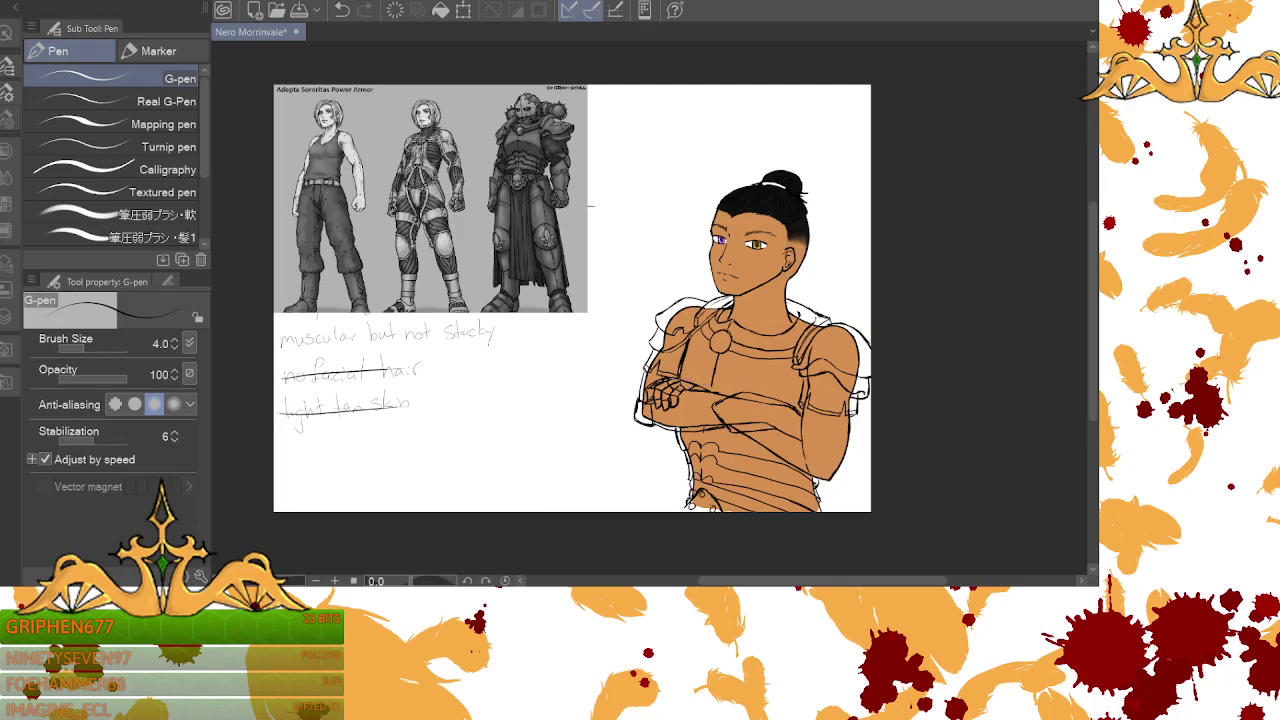
left_click_drag(672, 377, 712, 388)
left_click_drag(722, 410, 733, 426)
left_click_drag(742, 391, 724, 401)
left_click_drag(719, 403, 733, 395)
- Draw the elbow guard around the character's left elbow
mouse_move(810, 472)
left_mouse_down()
mouse_move(829, 464)
mouse_move(839, 482)
mouse_move(828, 486)
left_mouse_up()
left_click(341, 9)
left_click(366, 9)
left_click_drag(816, 469, 814, 467)
left_click_drag(799, 446, 806, 476)
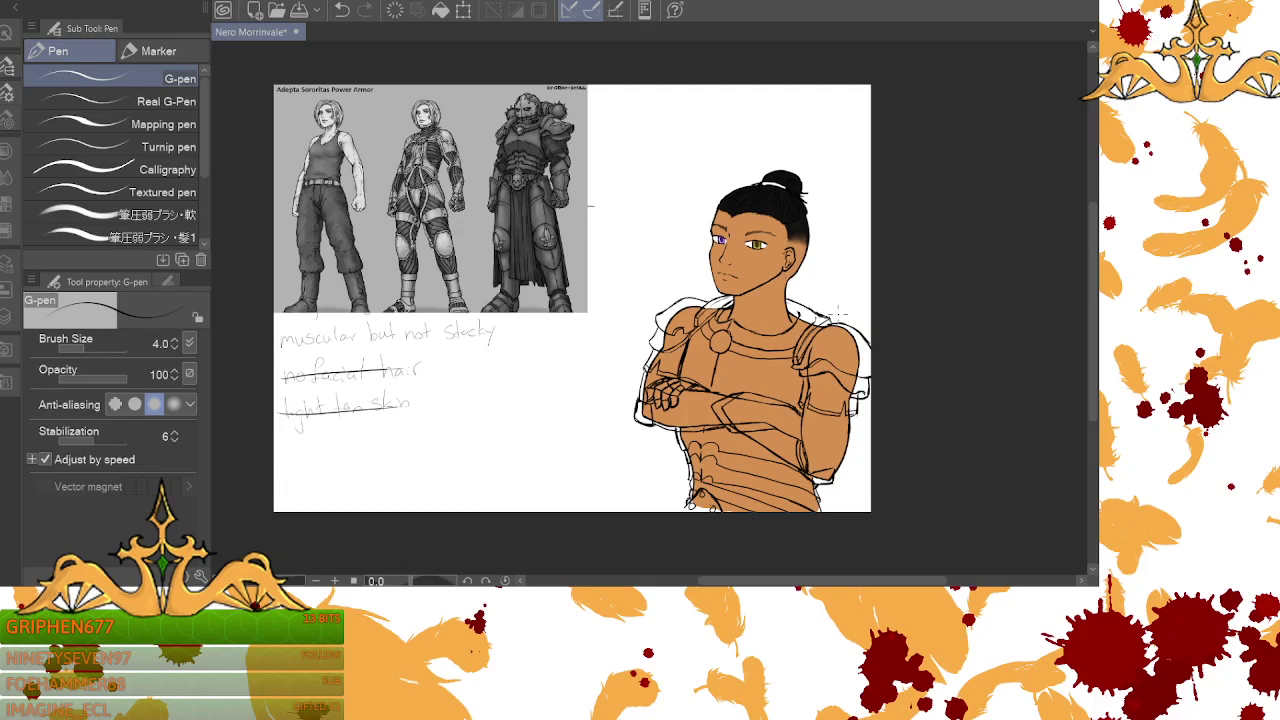
- Hide Layers 2, 7, 6 and 5, leaving Layer 3's body line art visible beneath the armor
left_click(8, 328)
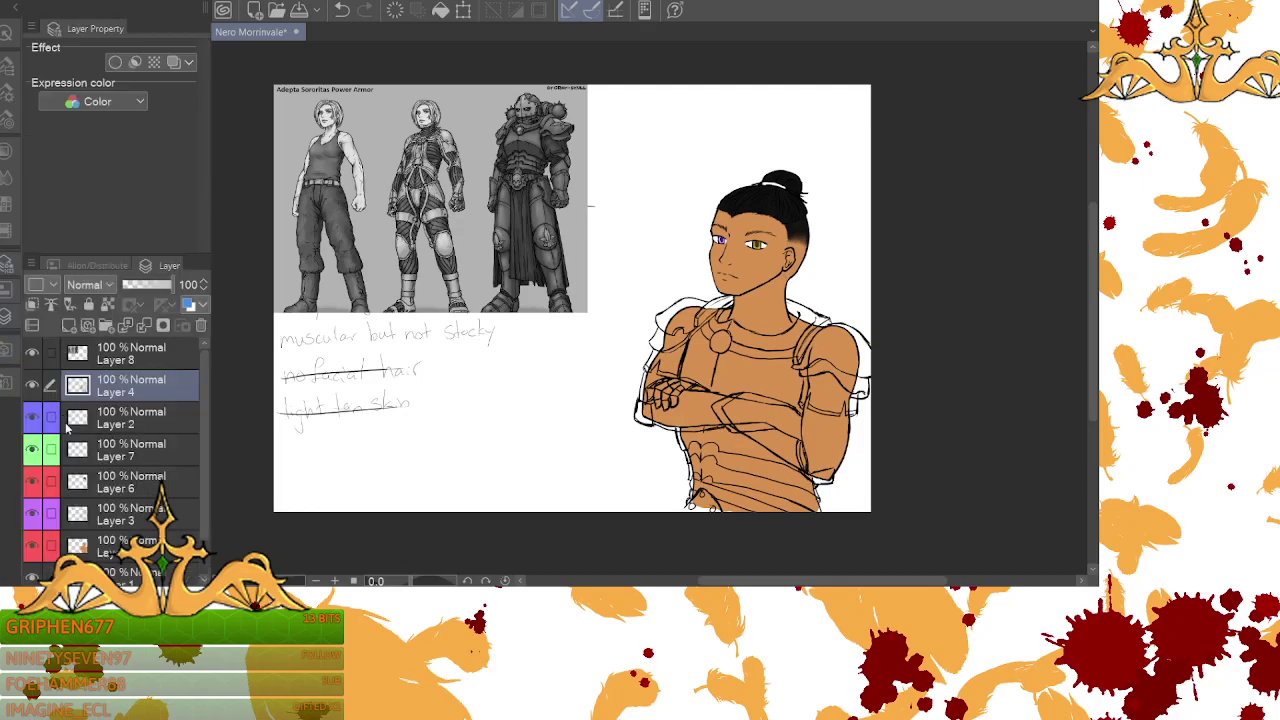
scroll(198, 405, "down", 1)
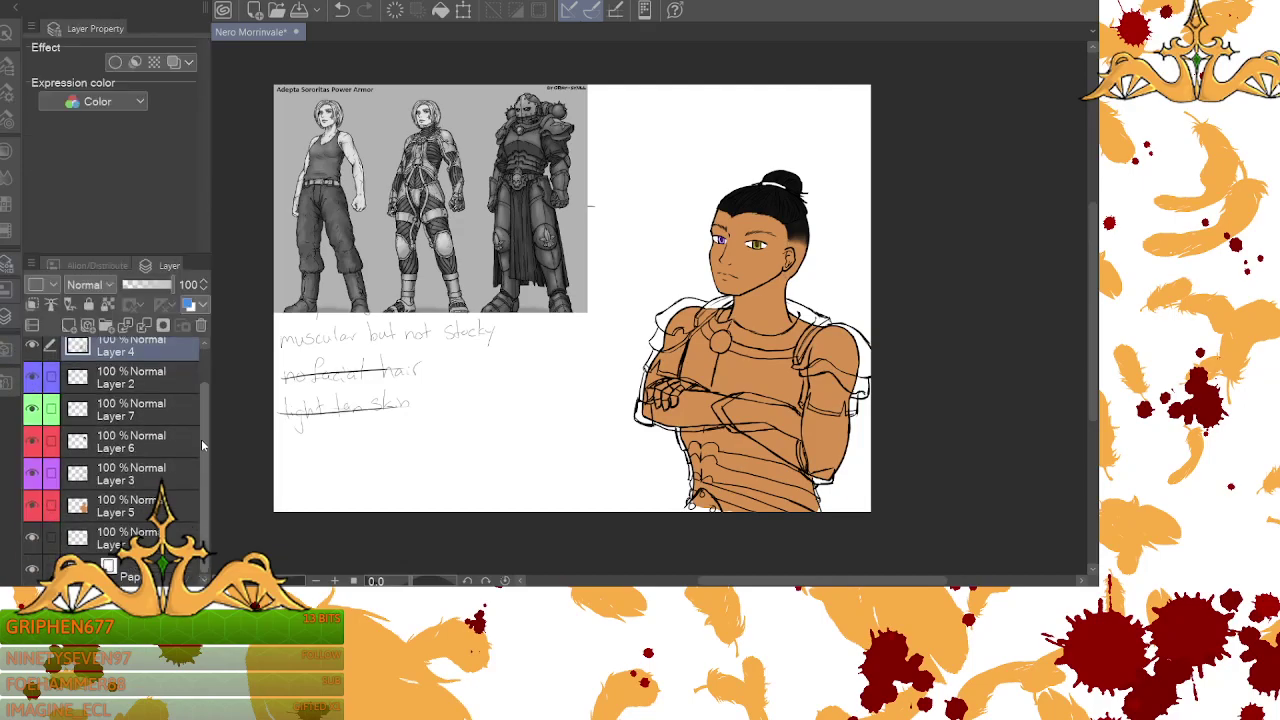
left_click_drag(32, 506, 22, 390)
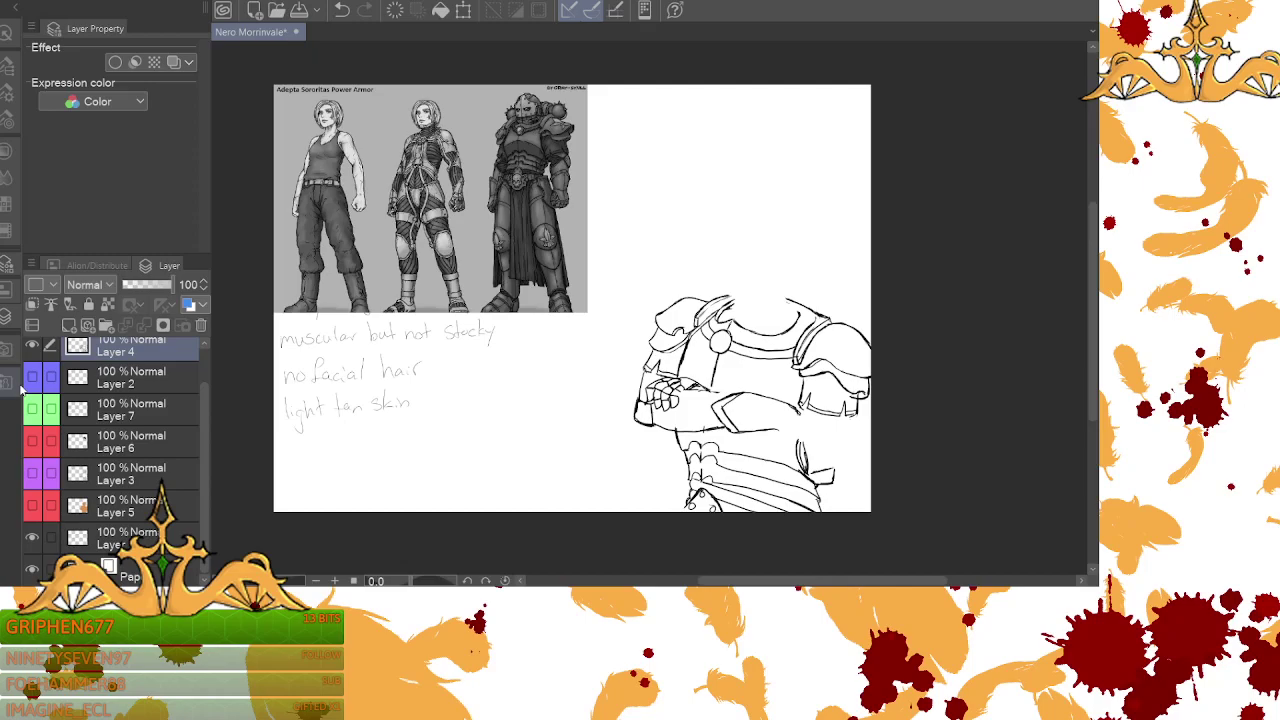
left_click(34, 474)
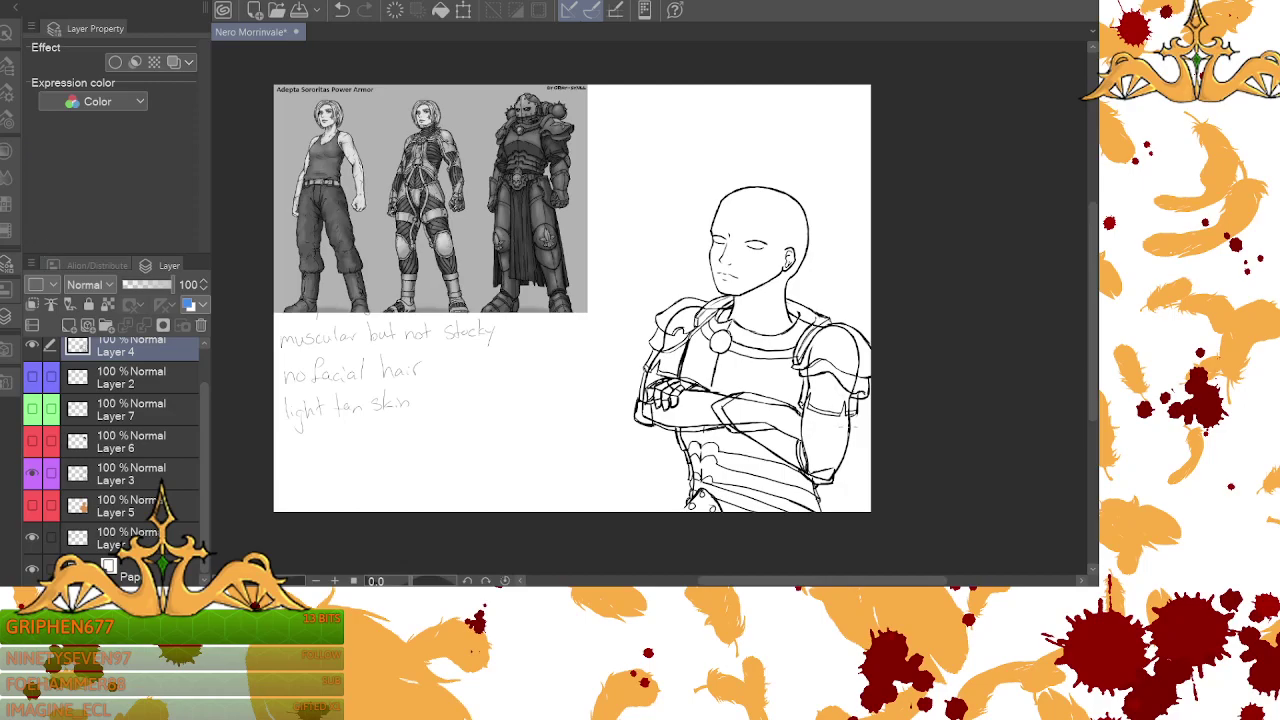
- Trace both edges of the character's left arm from the arm band to the elbow guard and hide Layer 3
left_click_drag(854, 406, 838, 478)
left_click_drag(798, 405, 801, 448)
left_click(31, 473)
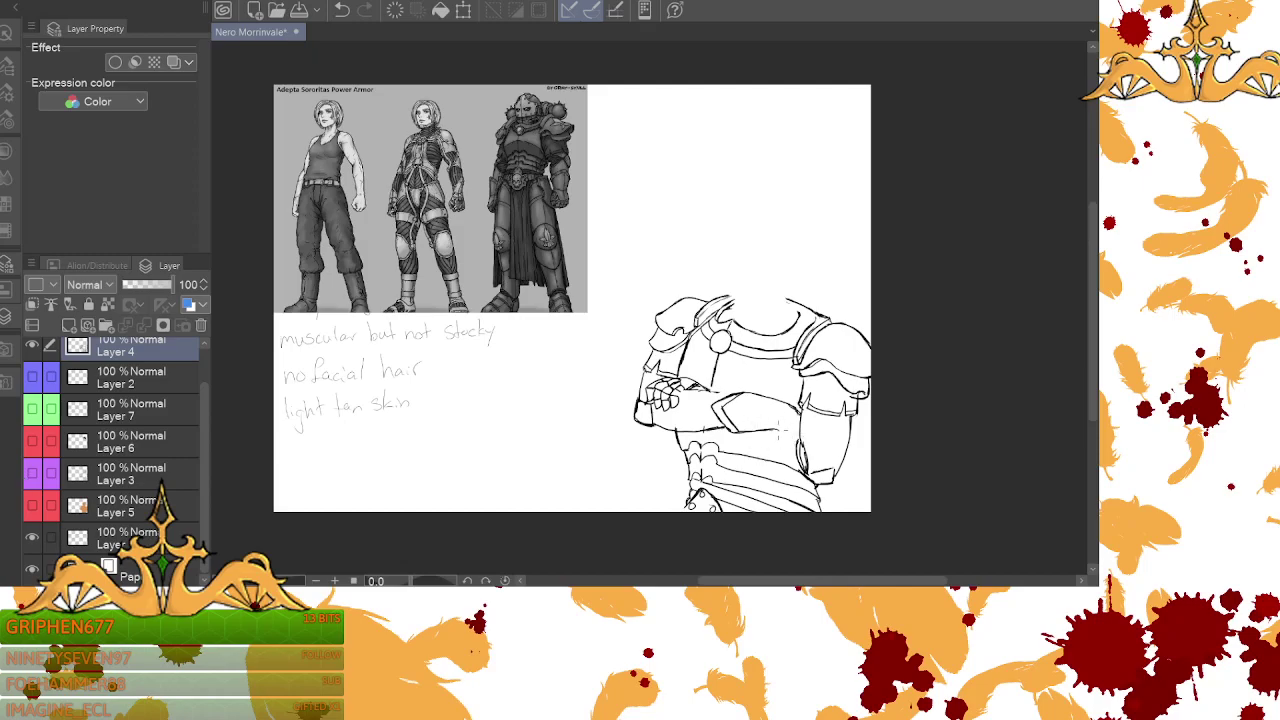
- Close the gaps in the forearm's lower line and the collar, checking them against Layer 3 before hiding it again
left_click_drag(780, 428, 799, 440)
left_click_drag(779, 432, 794, 437)
left_click_drag(730, 287, 734, 305)
left_click(32, 474)
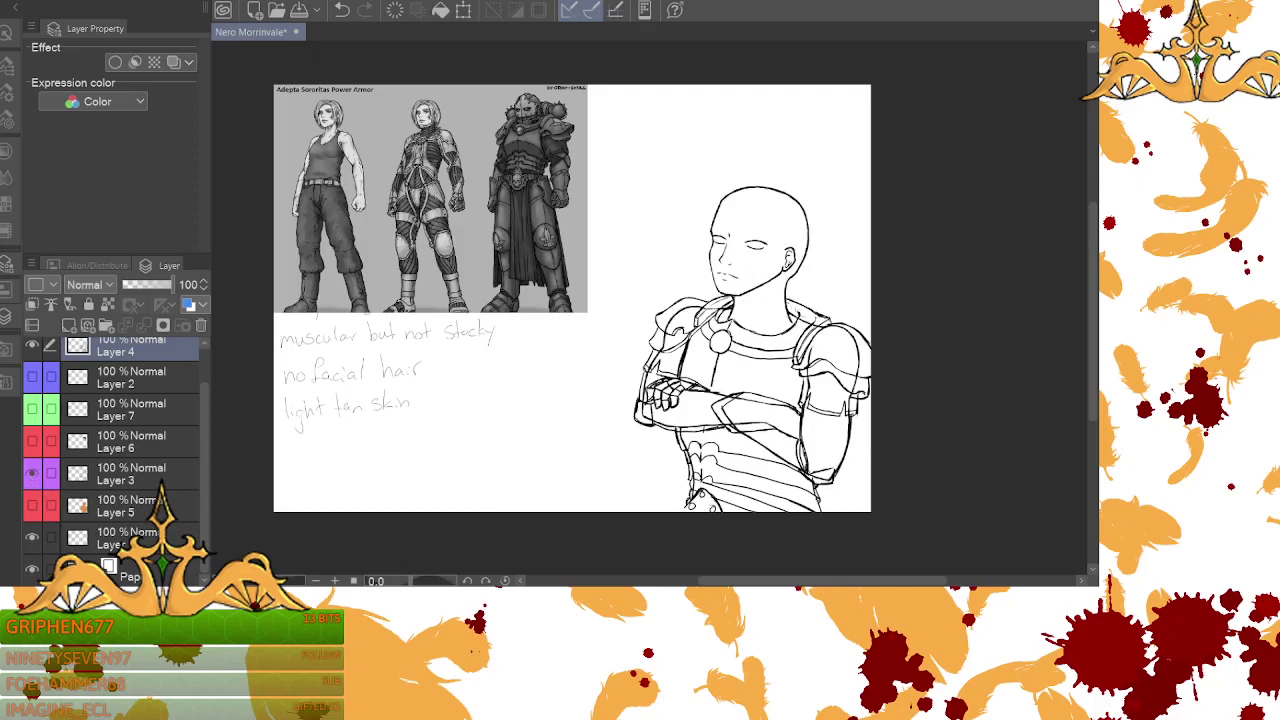
left_click(32, 476)
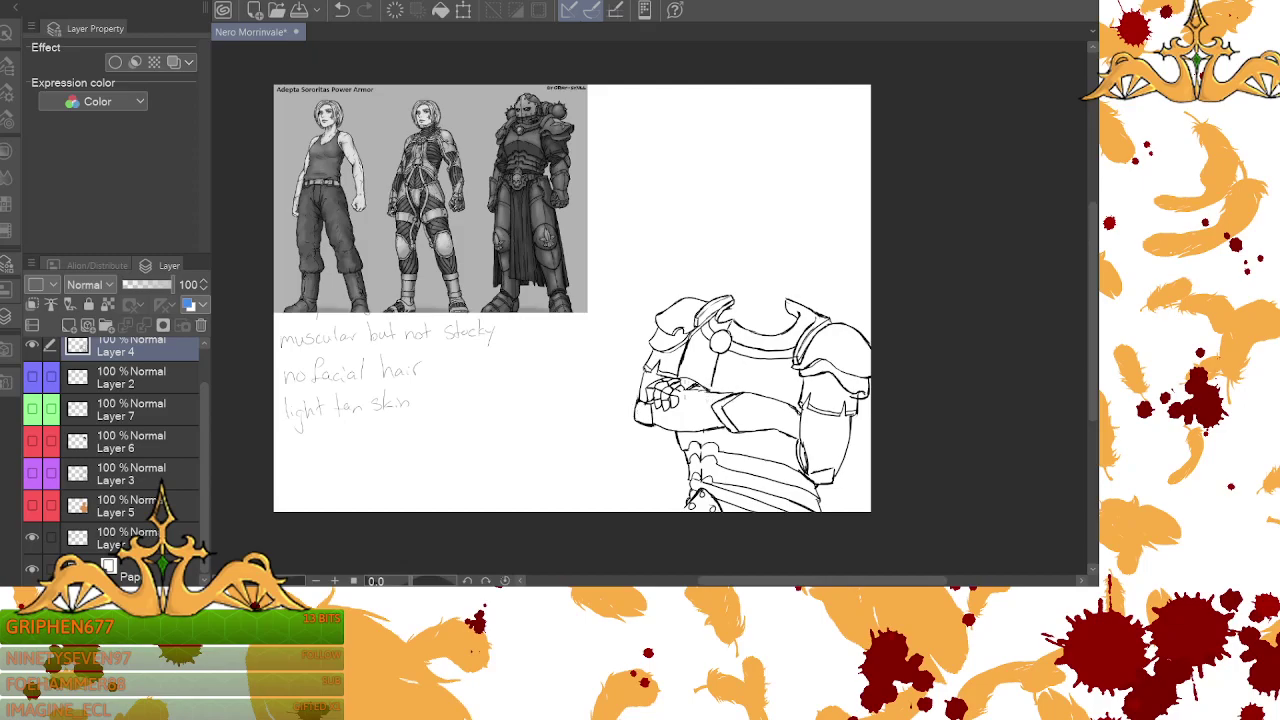
- Touch up the line art beside the folded hand and around the character's left arm band
mouse_move(697, 391)
left_mouse_down()
mouse_move(717, 393)
mouse_move(678, 408)
mouse_move(692, 402)
left_mouse_up()
left_click_drag(852, 398, 862, 408)
mouse_move(792, 397)
left_mouse_down()
mouse_move(793, 419)
mouse_move(806, 418)
left_mouse_up()
- Add a new layer directly below Layer 4 and mark it with the red palette color
scroll(197, 410, "up", 2)
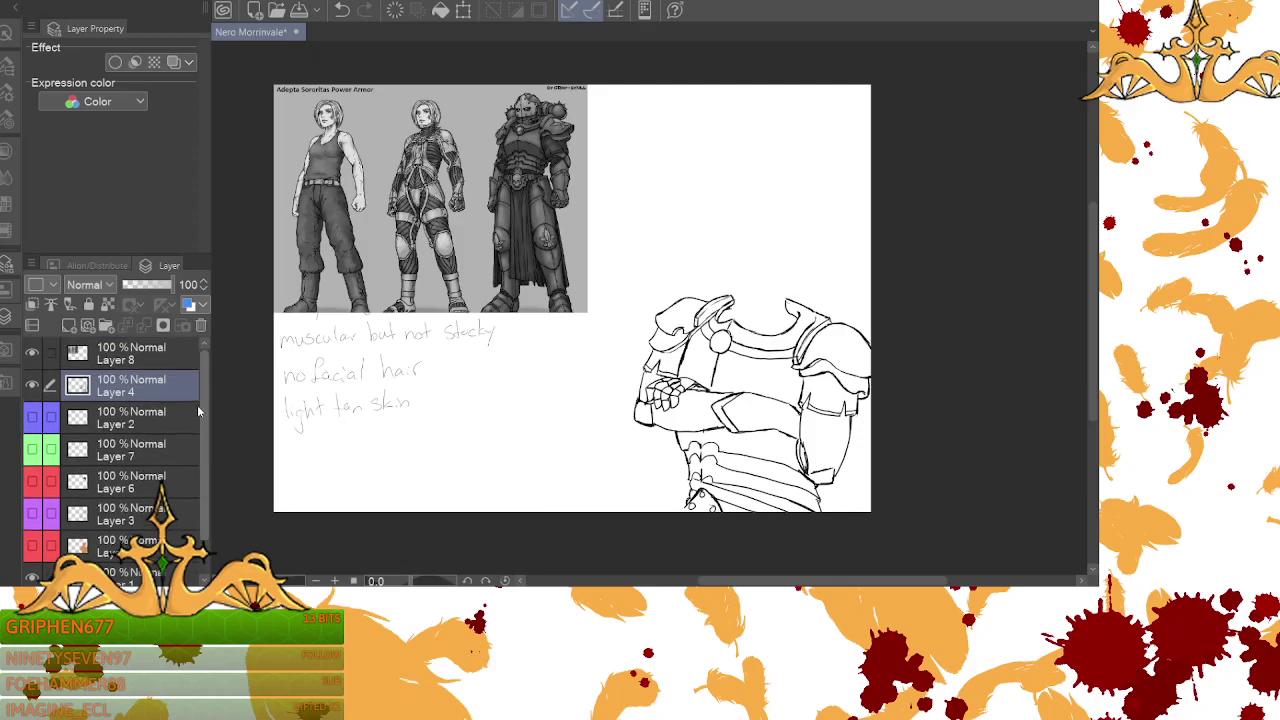
left_click(69, 325)
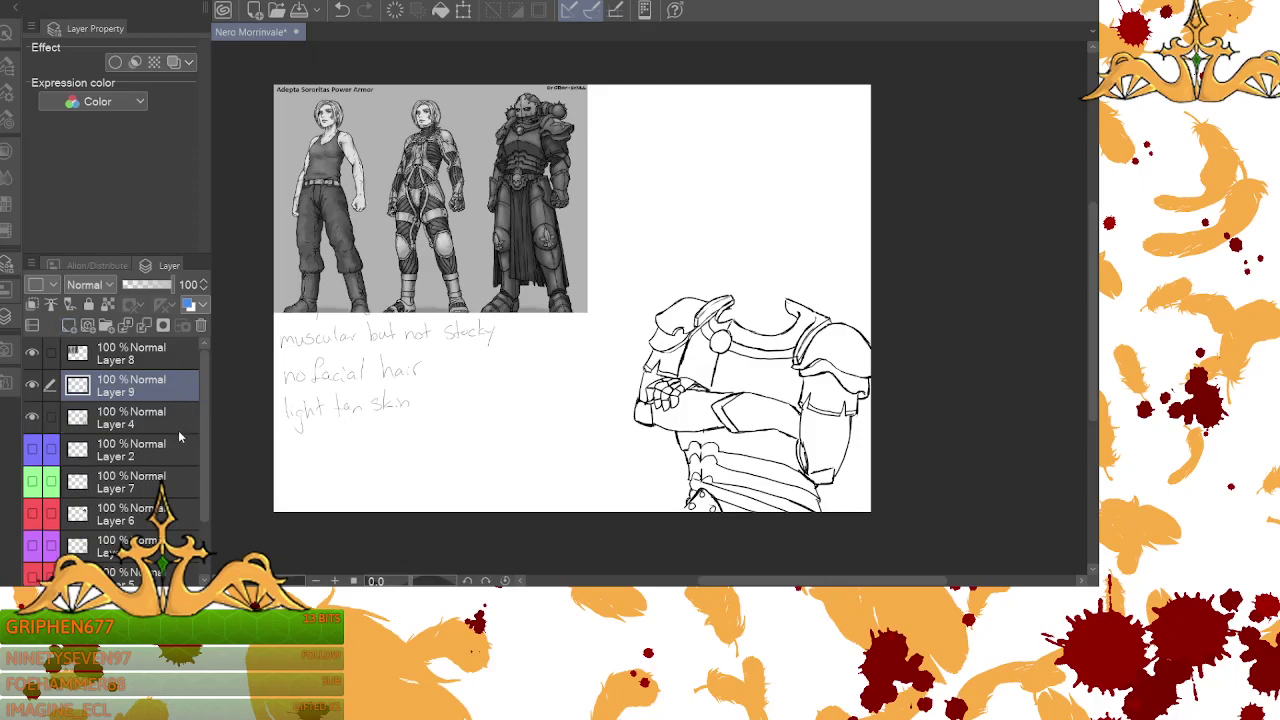
left_click_drag(140, 392, 142, 426)
left_click(32, 514)
left_click(32, 514)
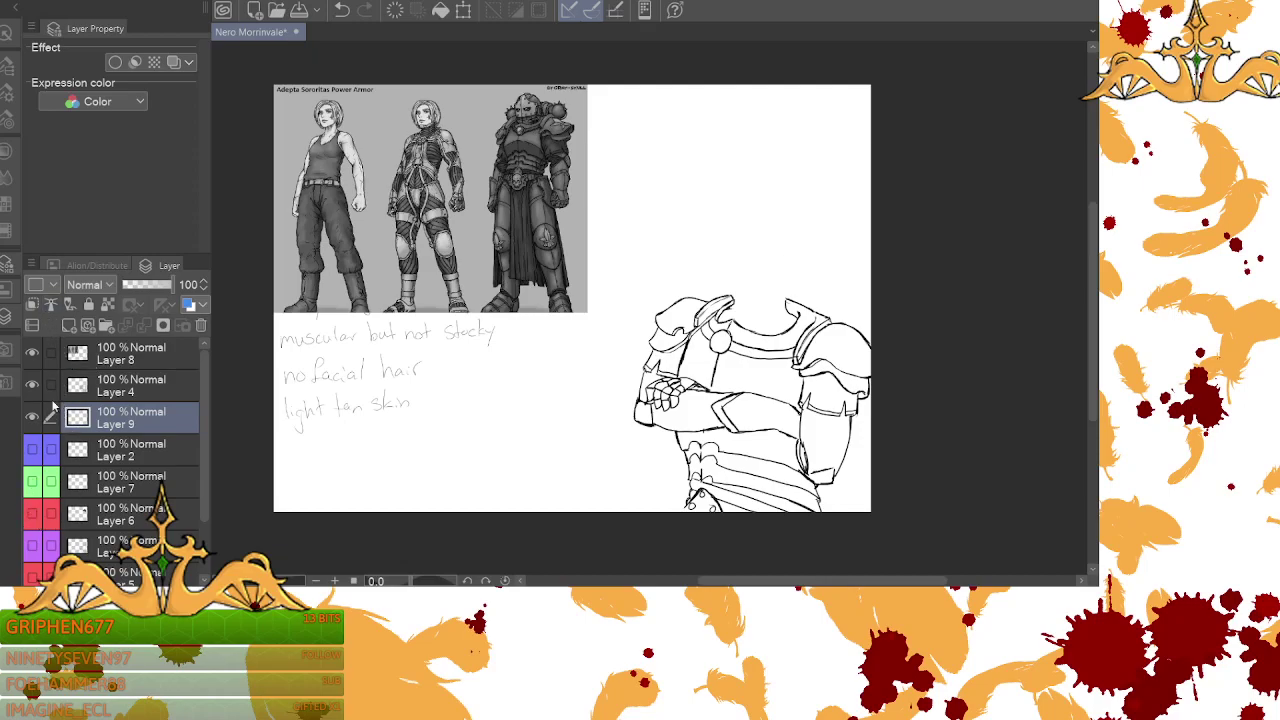
left_click(55, 287)
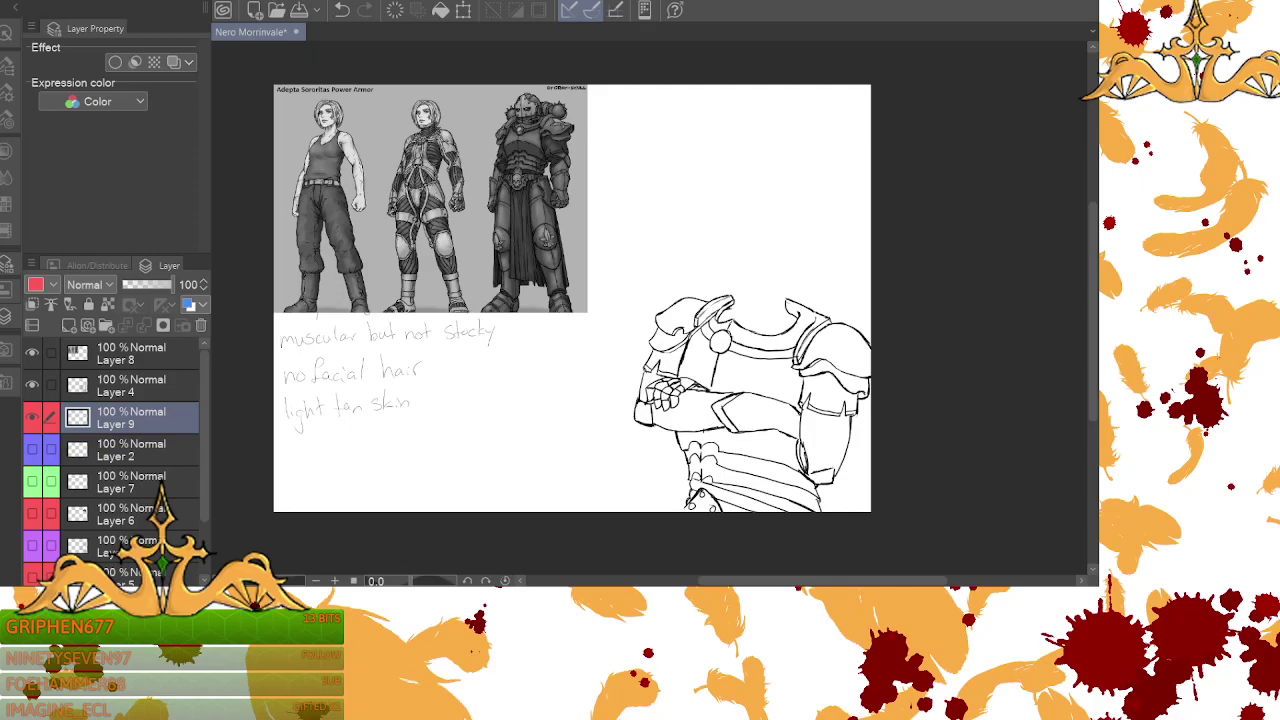
- Set the drawing color to a very dark neutral grey with hue 229 and saturation 0
left_click(5, 148)
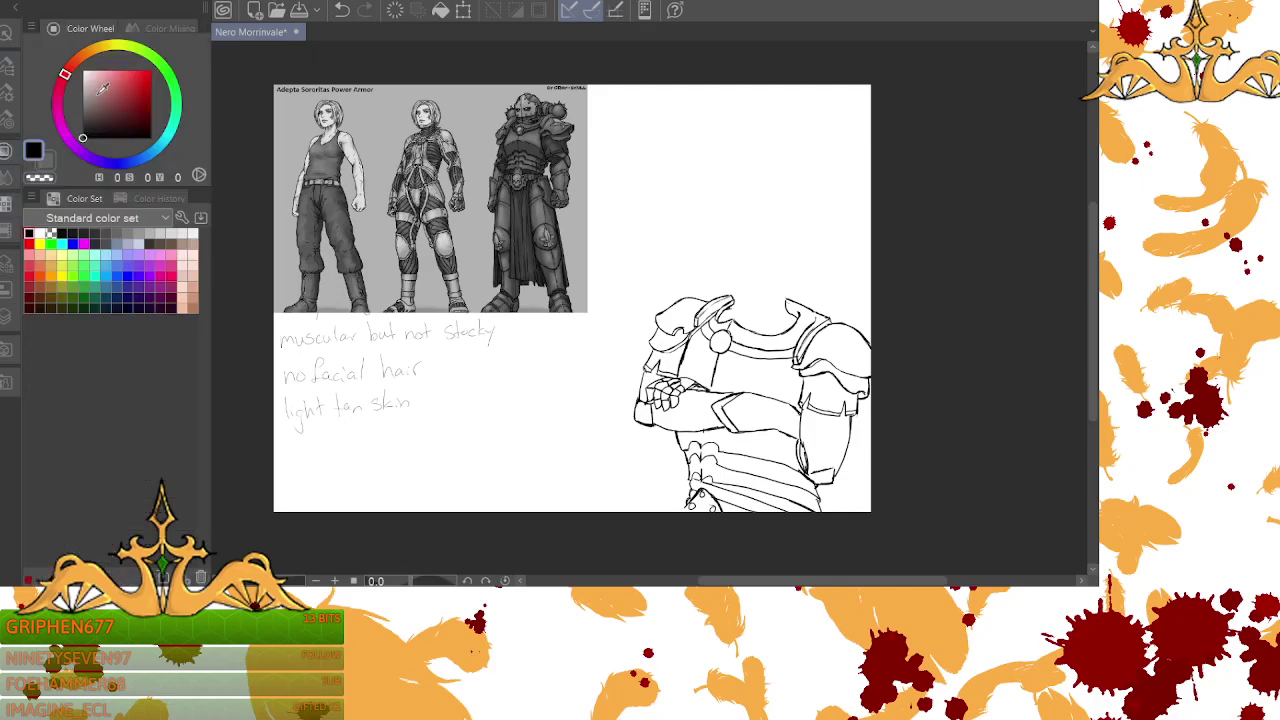
left_click_drag(92, 130, 84, 123)
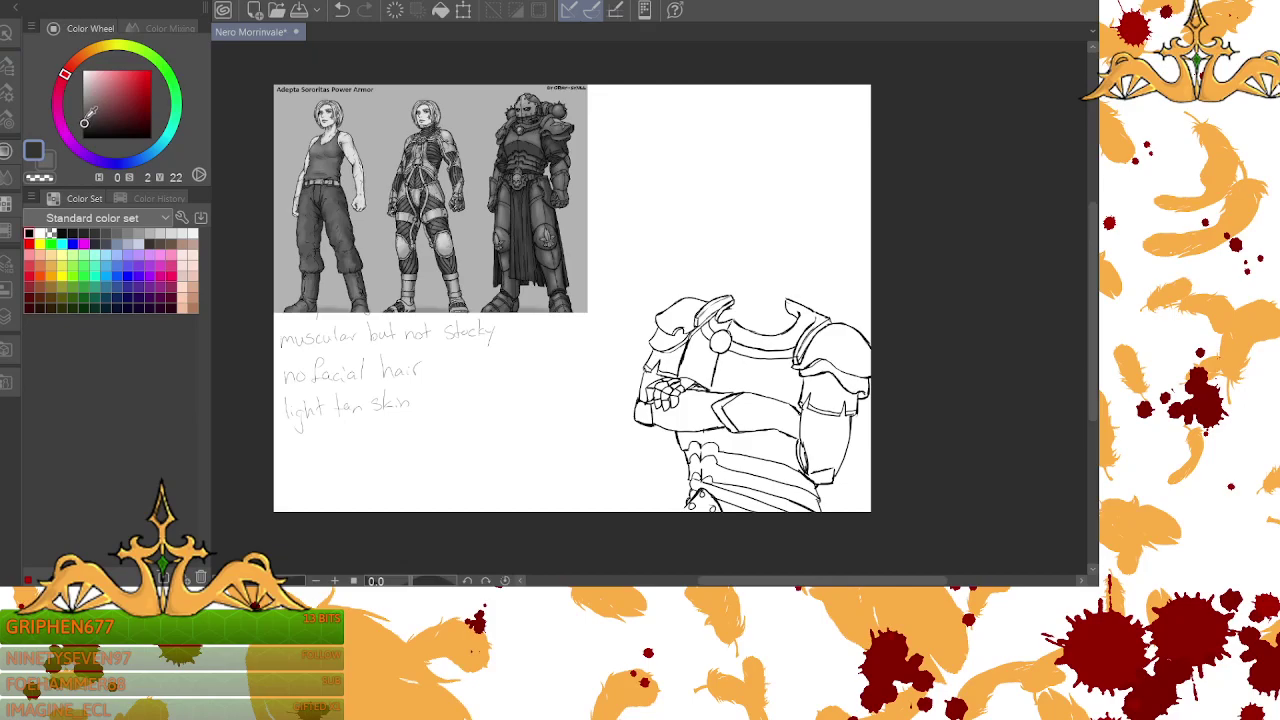
left_click(129, 160)
left_click(85, 121)
left_click_drag(85, 121, 86, 121)
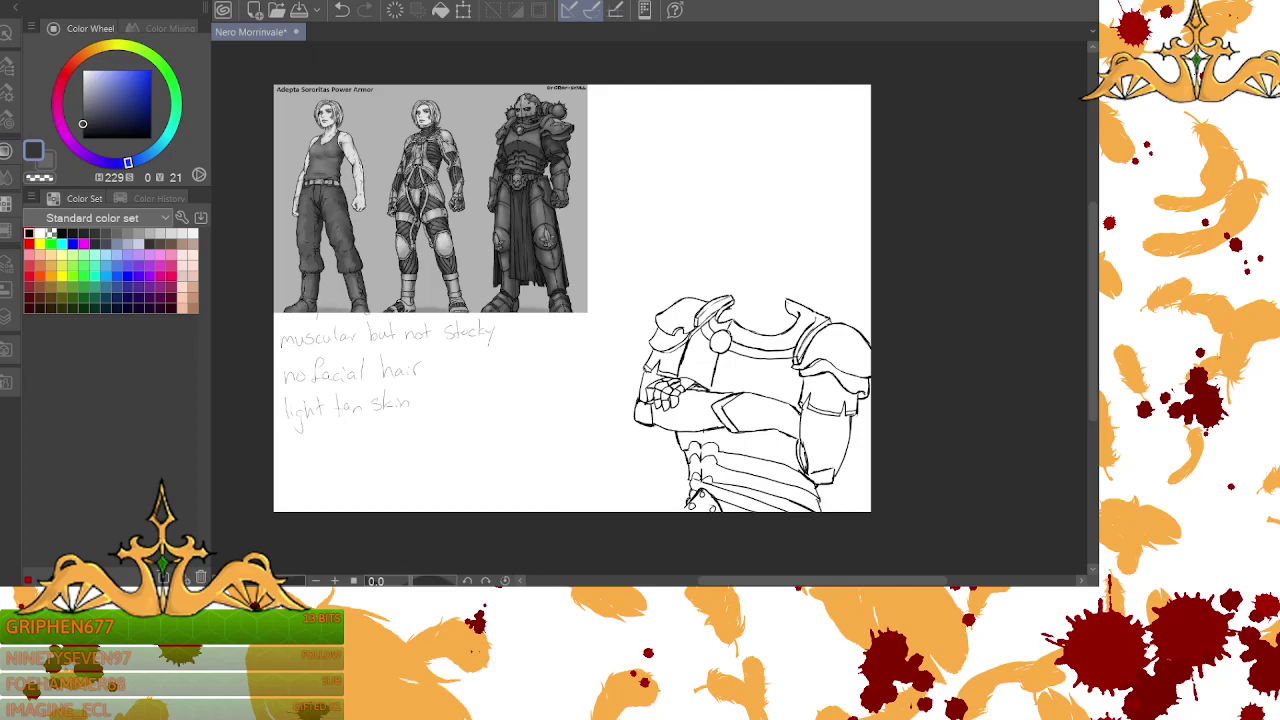
left_click(83, 126)
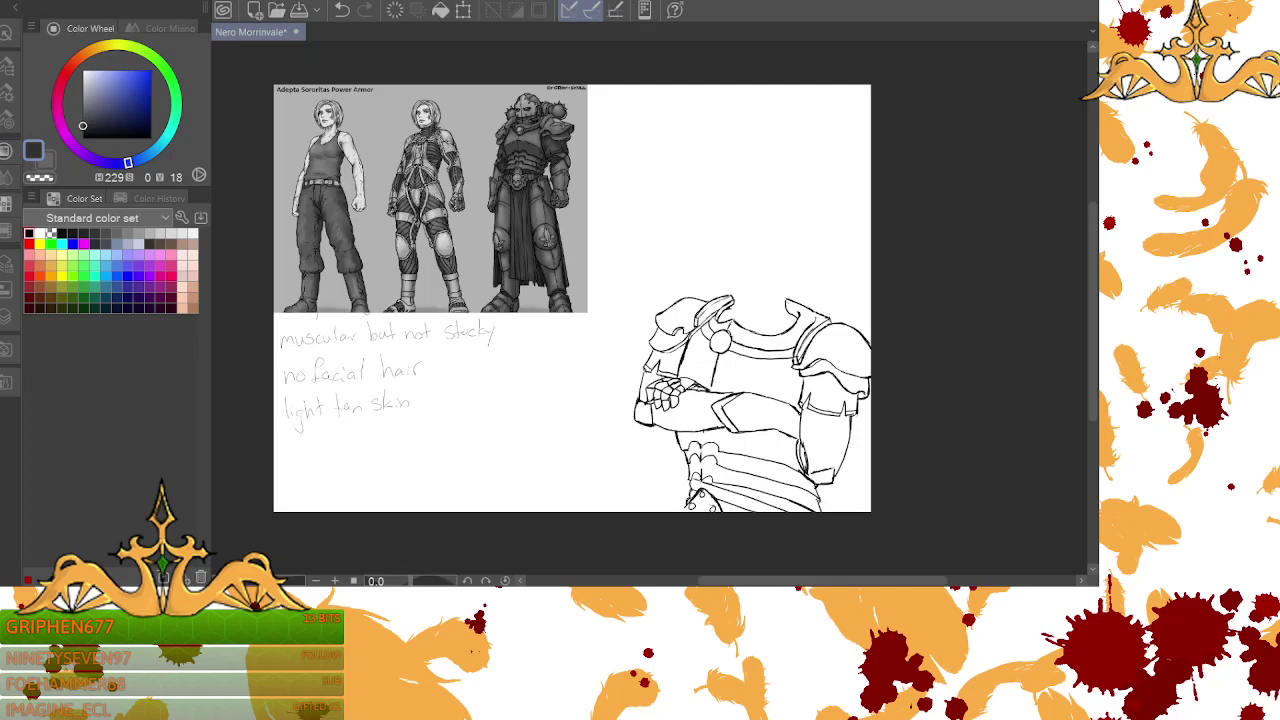
left_click(84, 125)
- Paint the whole armor silhouette in dark grey on Layer 9 using the G-pen at size 30
left_click(7, 146)
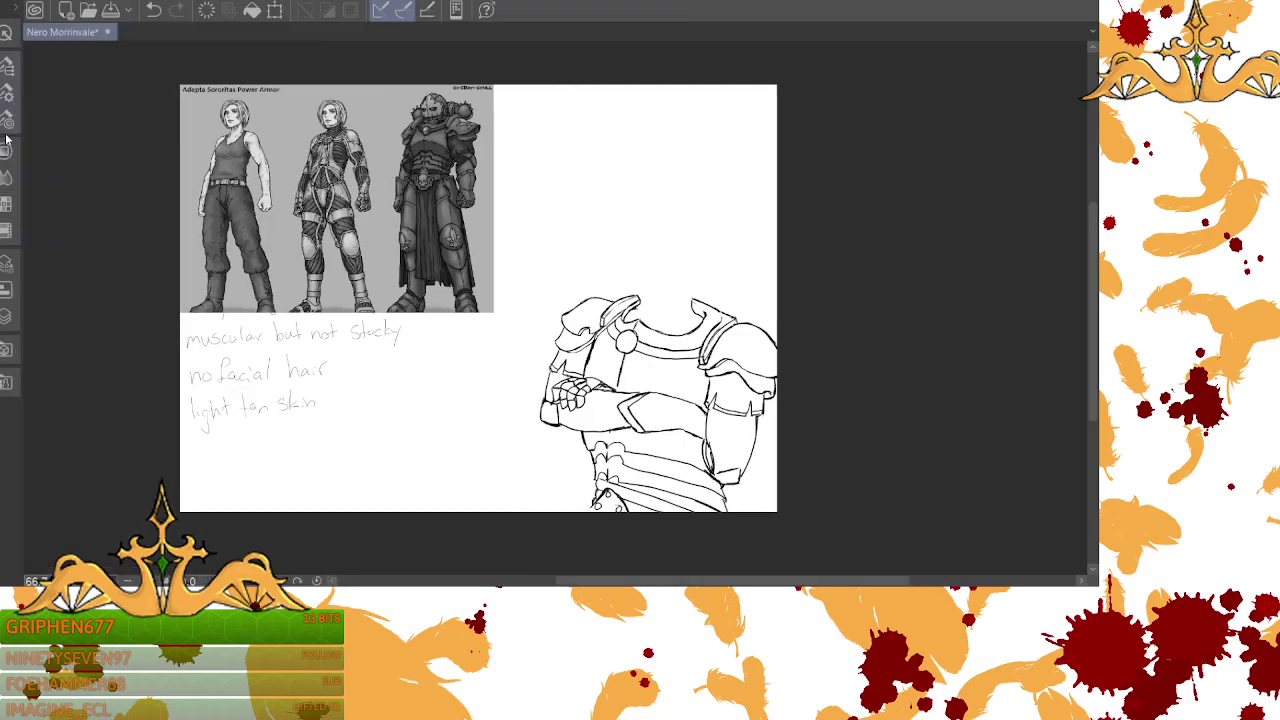
left_click(7, 147)
left_click(9, 64)
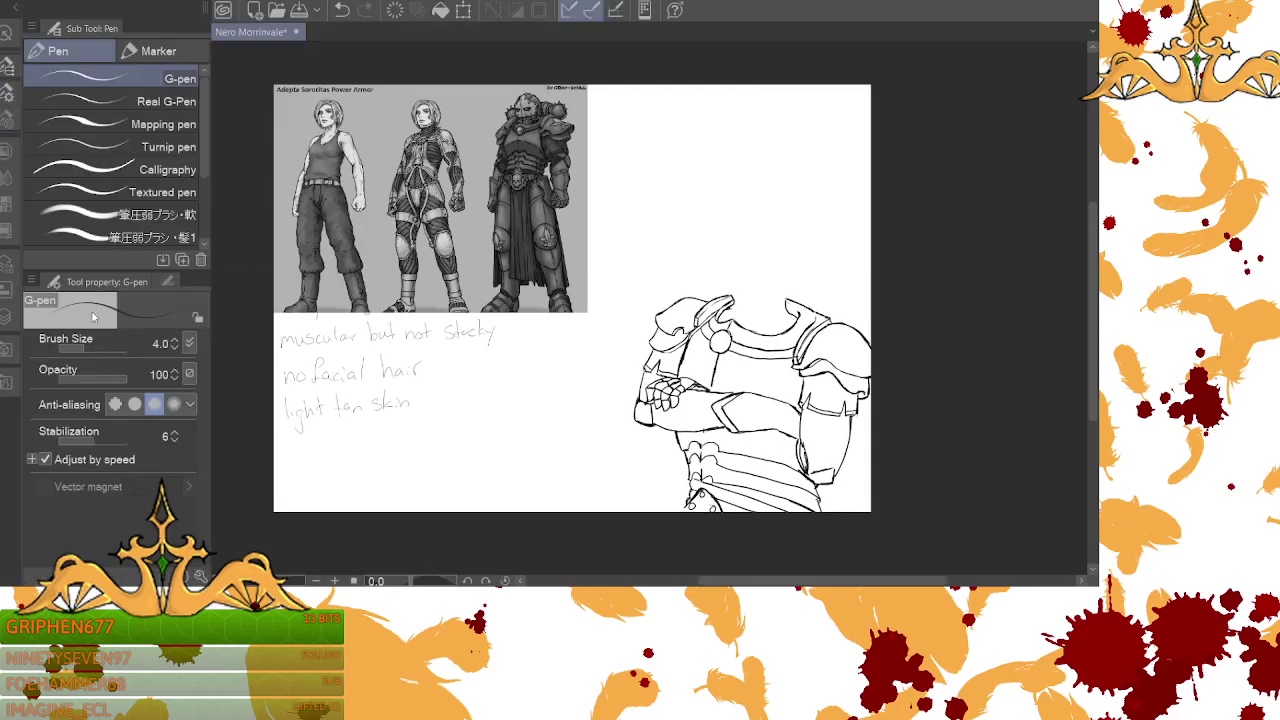
left_click(166, 282)
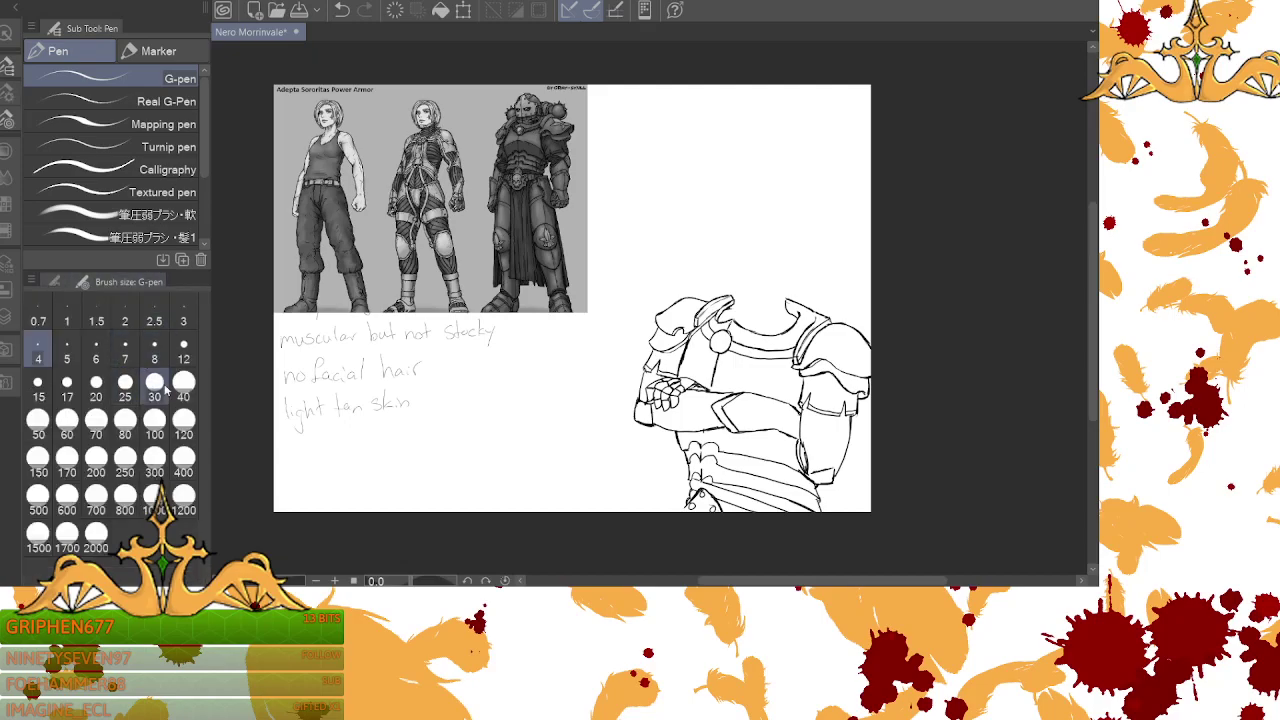
left_click(155, 385)
mouse_move(698, 316)
left_mouse_down()
mouse_move(700, 322)
mouse_move(732, 295)
mouse_move(667, 336)
mouse_move(690, 306)
mouse_move(675, 310)
mouse_move(651, 388)
mouse_move(671, 331)
mouse_move(664, 416)
mouse_move(705, 326)
mouse_move(695, 426)
mouse_move(745, 324)
mouse_move(726, 427)
mouse_move(788, 324)
mouse_move(776, 410)
mouse_move(786, 292)
mouse_move(807, 320)
mouse_move(821, 315)
mouse_move(797, 372)
mouse_move(828, 329)
mouse_move(814, 397)
mouse_move(860, 333)
mouse_move(845, 406)
mouse_move(873, 370)
mouse_move(825, 479)
mouse_move(828, 391)
mouse_move(816, 475)
mouse_move(820, 394)
mouse_move(779, 487)
mouse_move(765, 400)
mouse_move(730, 486)
mouse_move(718, 413)
mouse_move(708, 490)
mouse_move(686, 423)
mouse_move(690, 490)
mouse_move(739, 480)
mouse_move(735, 505)
mouse_move(774, 479)
mouse_move(777, 519)
mouse_move(815, 487)
left_mouse_up()
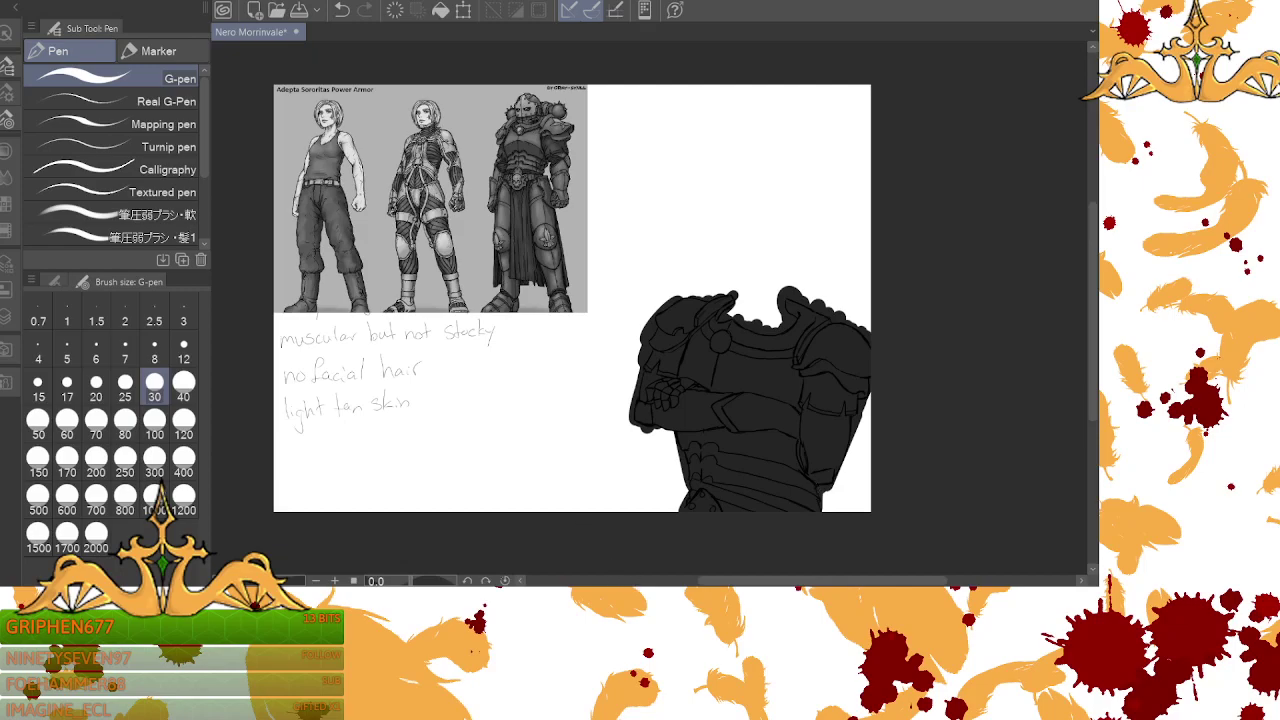
- Erase the grey overflow along the character's right shoulder and arm and the collar using the Erase Along Edge eraser
left_click(335, 581)
key("e")
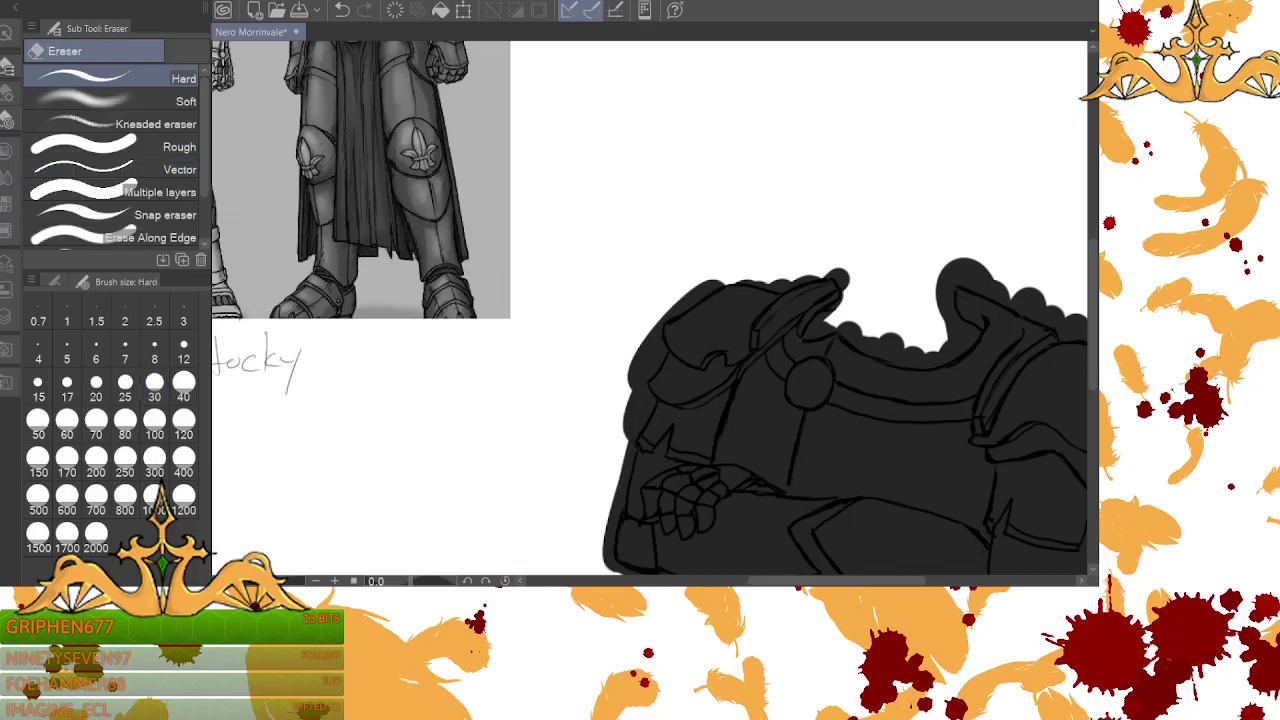
mouse_move(719, 277)
left_mouse_down()
mouse_move(684, 305)
mouse_move(724, 283)
left_mouse_up()
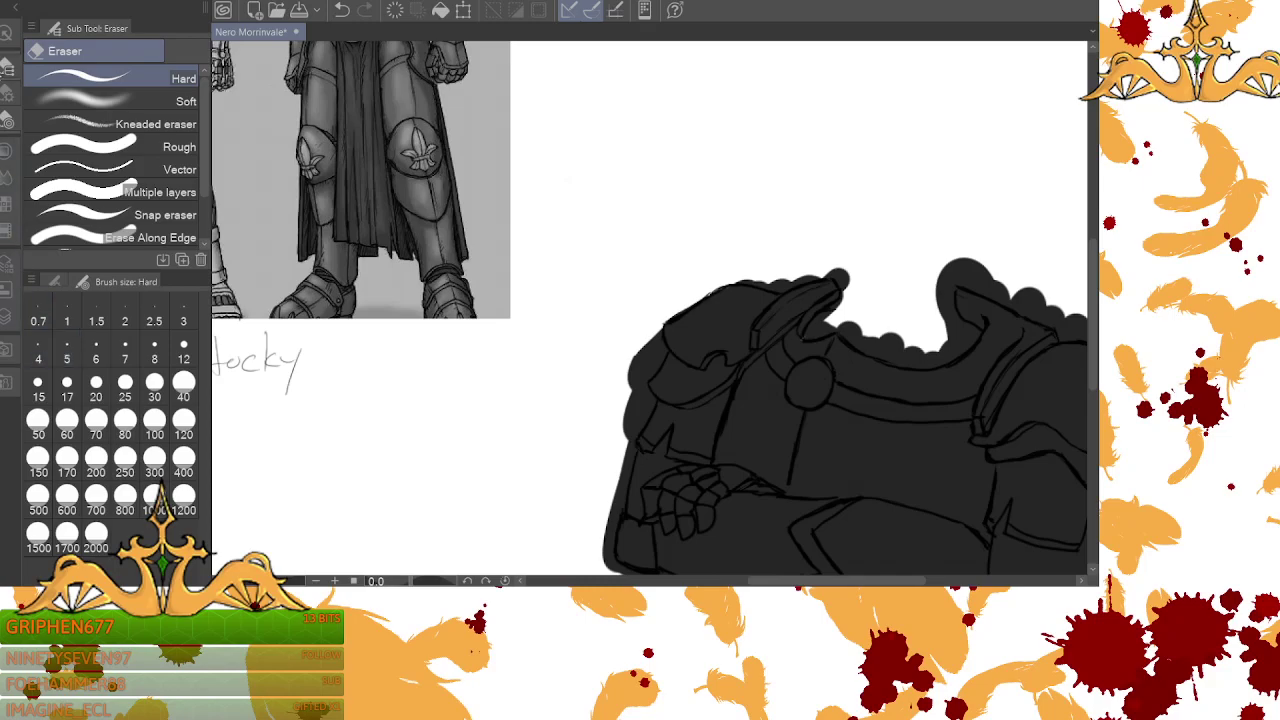
key("Tab")
key("Tab")
left_click(62, 284)
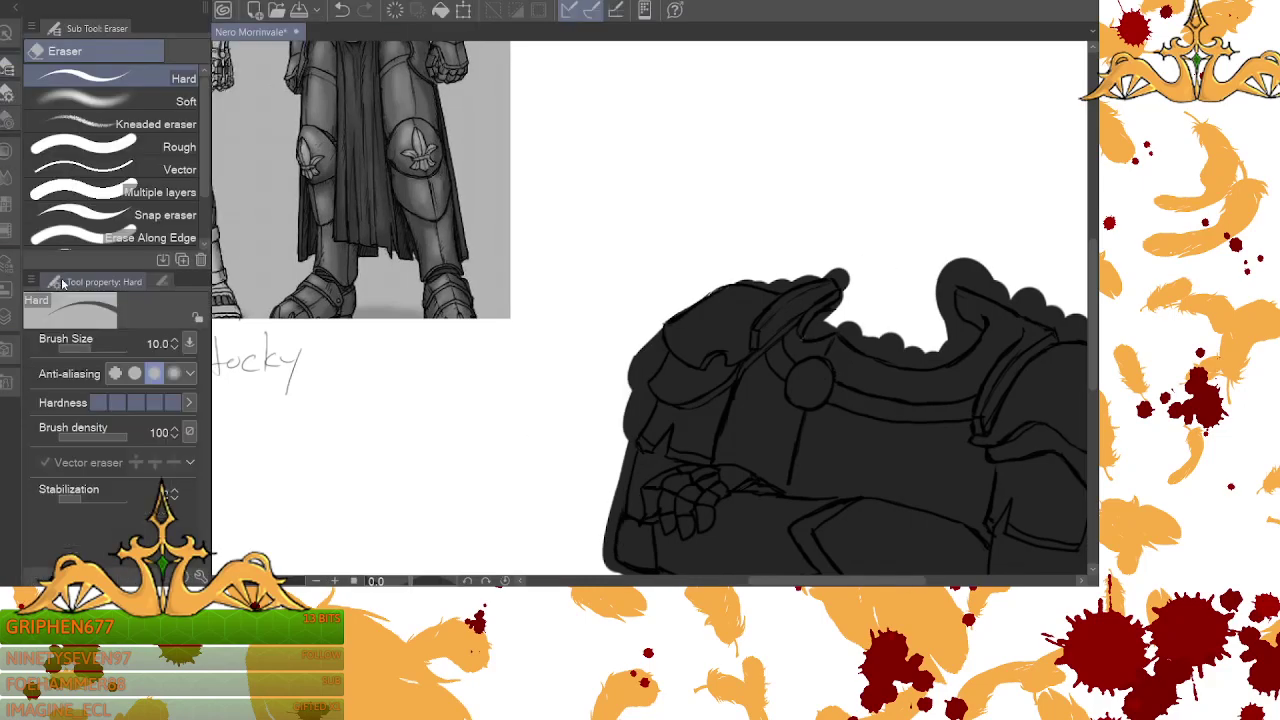
scroll(200, 176, "down", 2)
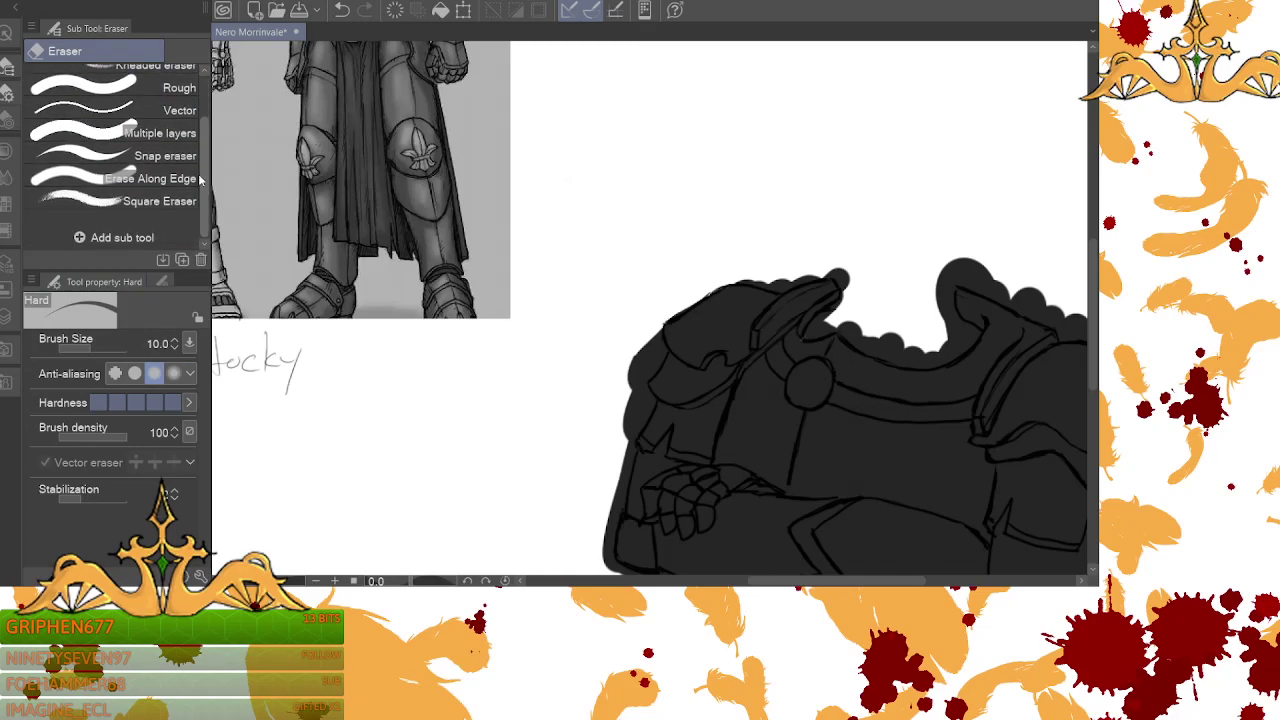
left_click(180, 178)
mouse_move(731, 282)
left_mouse_down()
mouse_move(642, 348)
mouse_move(653, 328)
mouse_move(653, 368)
mouse_move(636, 395)
mouse_move(641, 378)
mouse_move(642, 392)
mouse_move(629, 378)
mouse_move(626, 400)
mouse_move(646, 405)
mouse_move(621, 442)
mouse_move(644, 405)
mouse_move(647, 418)
mouse_move(605, 539)
mouse_move(777, 286)
mouse_move(818, 272)
mouse_move(859, 299)
mouse_move(915, 302)
mouse_move(847, 320)
mouse_move(847, 306)
mouse_move(810, 331)
mouse_move(839, 323)
mouse_move(868, 350)
mouse_move(940, 355)
mouse_move(921, 358)
mouse_move(969, 338)
mouse_move(916, 358)
mouse_move(945, 356)
mouse_move(968, 338)
mouse_move(869, 342)
mouse_move(958, 334)
mouse_move(927, 314)
mouse_move(947, 331)
mouse_move(966, 236)
mouse_move(974, 268)
mouse_move(1063, 324)
left_mouse_up()
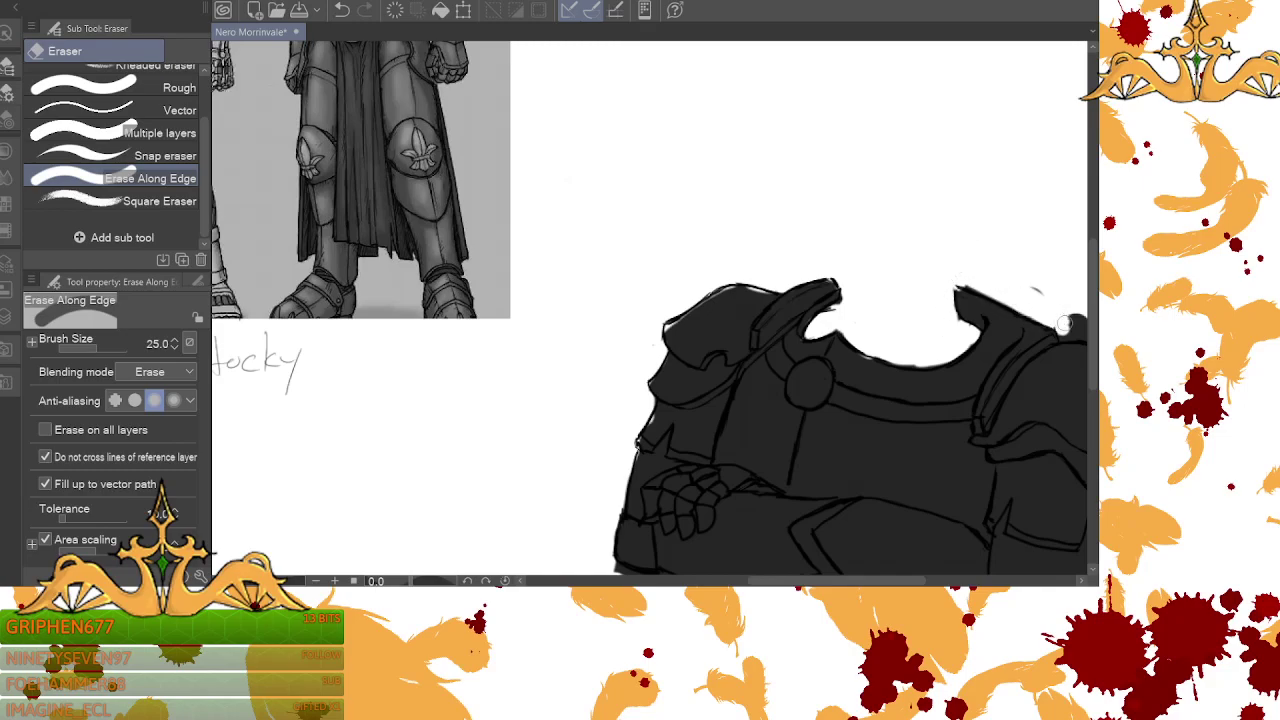
- Erase the overflow around the character's left pauldron and down the outer edge of the left arm
left_click_drag(1038, 282, 1054, 300)
left_click_drag(816, 581, 875, 581)
mouse_move(680, 284)
left_mouse_down()
mouse_move(776, 335)
mouse_move(792, 325)
mouse_move(841, 348)
mouse_move(790, 311)
mouse_move(830, 344)
mouse_move(782, 328)
mouse_move(862, 384)
mouse_move(852, 363)
mouse_move(878, 398)
left_mouse_up()
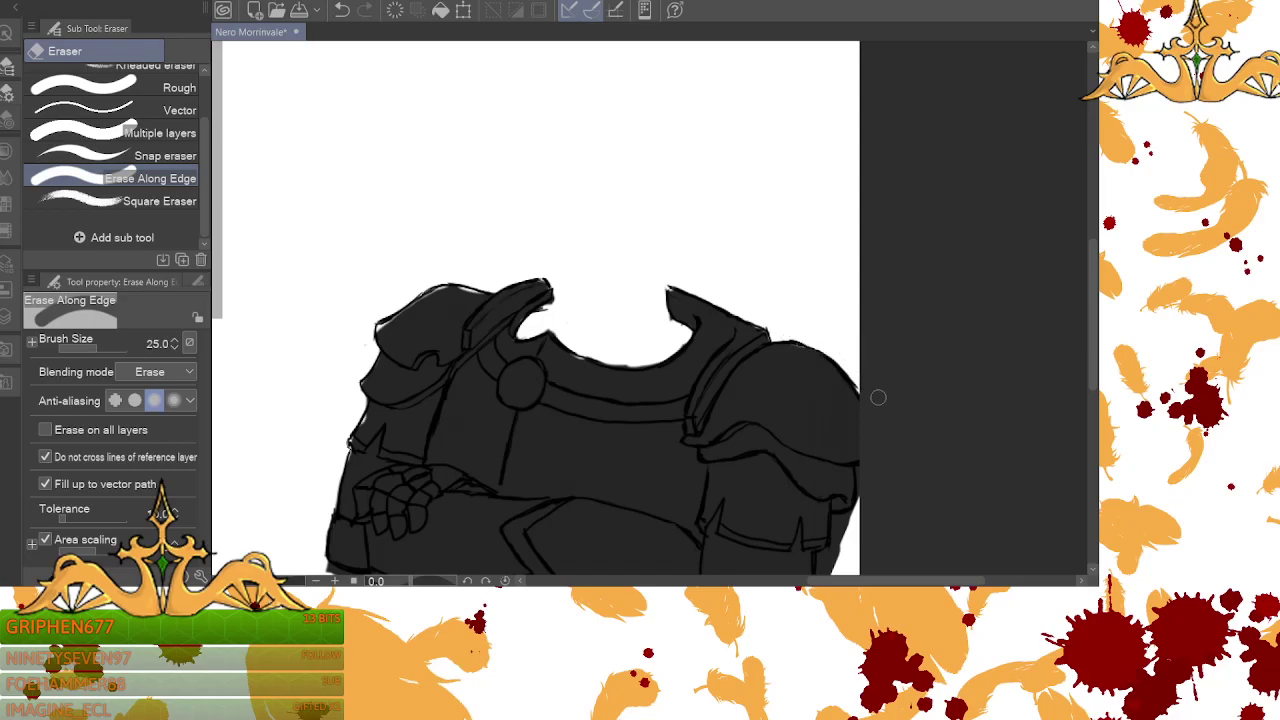
left_click_drag(1090, 326, 1090, 386)
mouse_move(844, 320)
left_mouse_down()
mouse_move(863, 274)
mouse_move(849, 335)
mouse_move(852, 320)
mouse_move(834, 327)
mouse_move(835, 366)
mouse_move(824, 389)
mouse_move(825, 356)
mouse_move(789, 494)
mouse_move(768, 516)
mouse_move(745, 516)
mouse_move(755, 533)
mouse_move(751, 509)
mouse_move(787, 499)
left_mouse_up()
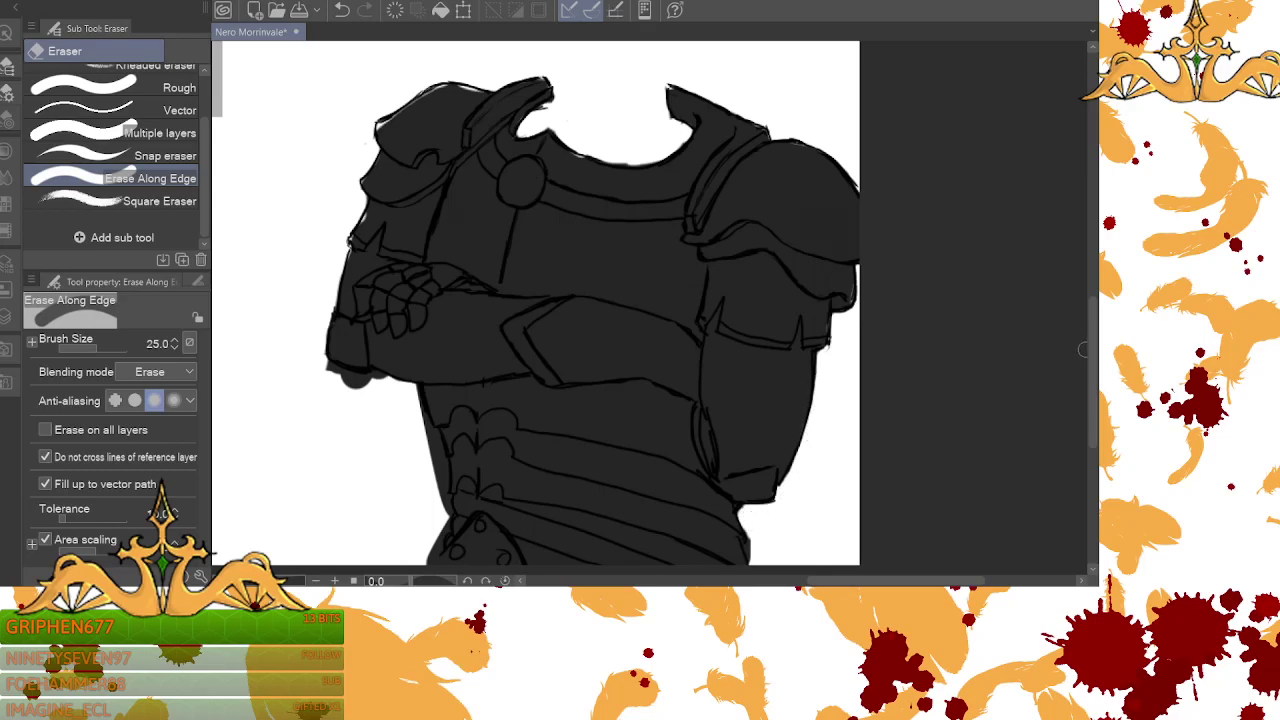
- Erase the overflow along the waist and below the character's right elbow
scroll(1083, 346, "down", 5)
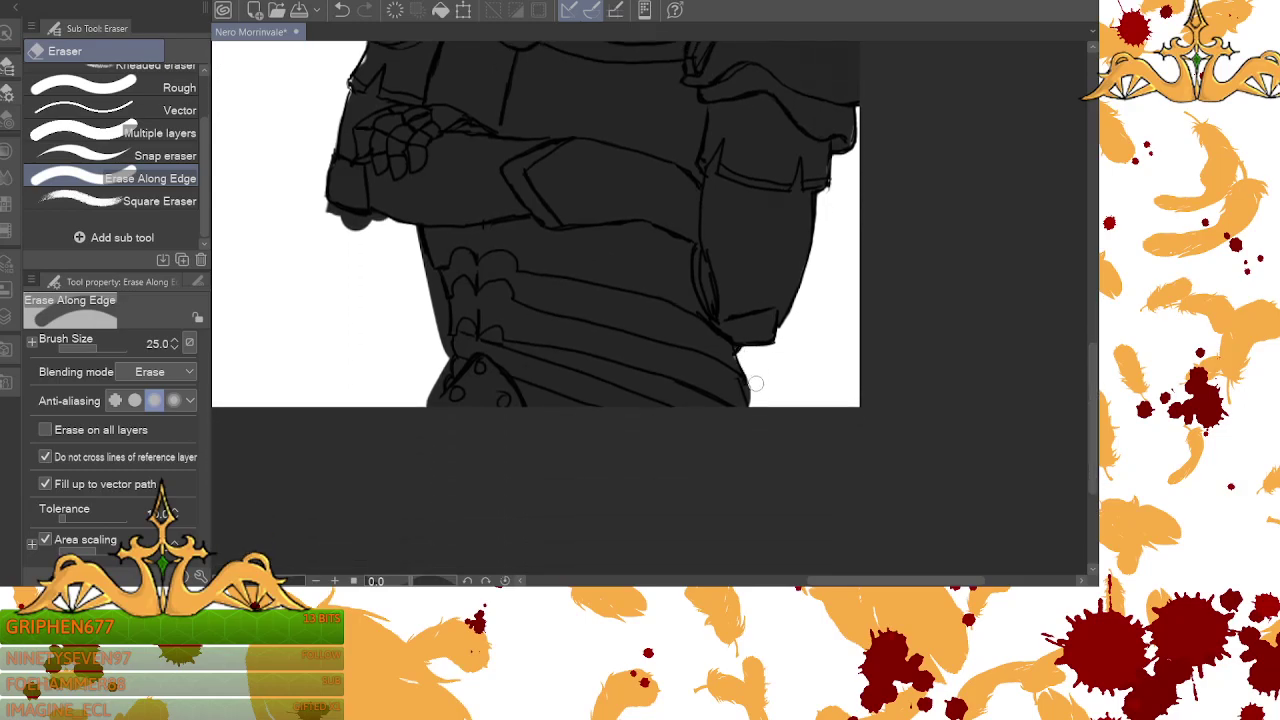
left_click_drag(424, 385, 421, 423)
mouse_move(444, 368)
left_mouse_down()
mouse_move(442, 383)
mouse_move(416, 248)
mouse_move(444, 333)
left_mouse_up()
mouse_move(404, 213)
left_mouse_down()
mouse_move(336, 221)
mouse_move(316, 205)
mouse_move(361, 227)
mouse_move(319, 213)
mouse_move(380, 221)
left_mouse_up()
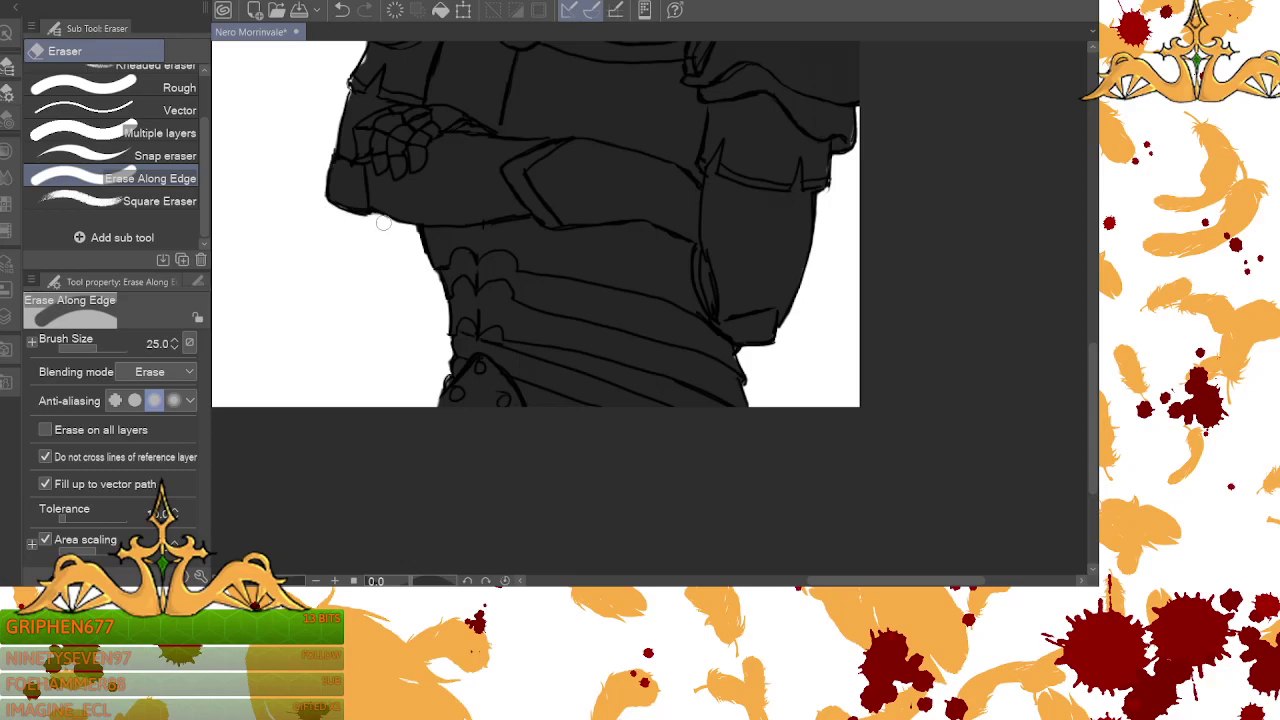
- Fill the gaps along the character's right pauldron and upper arm with the G-pen at size 13
left_click_drag(1096, 382, 1089, 312)
key("p")
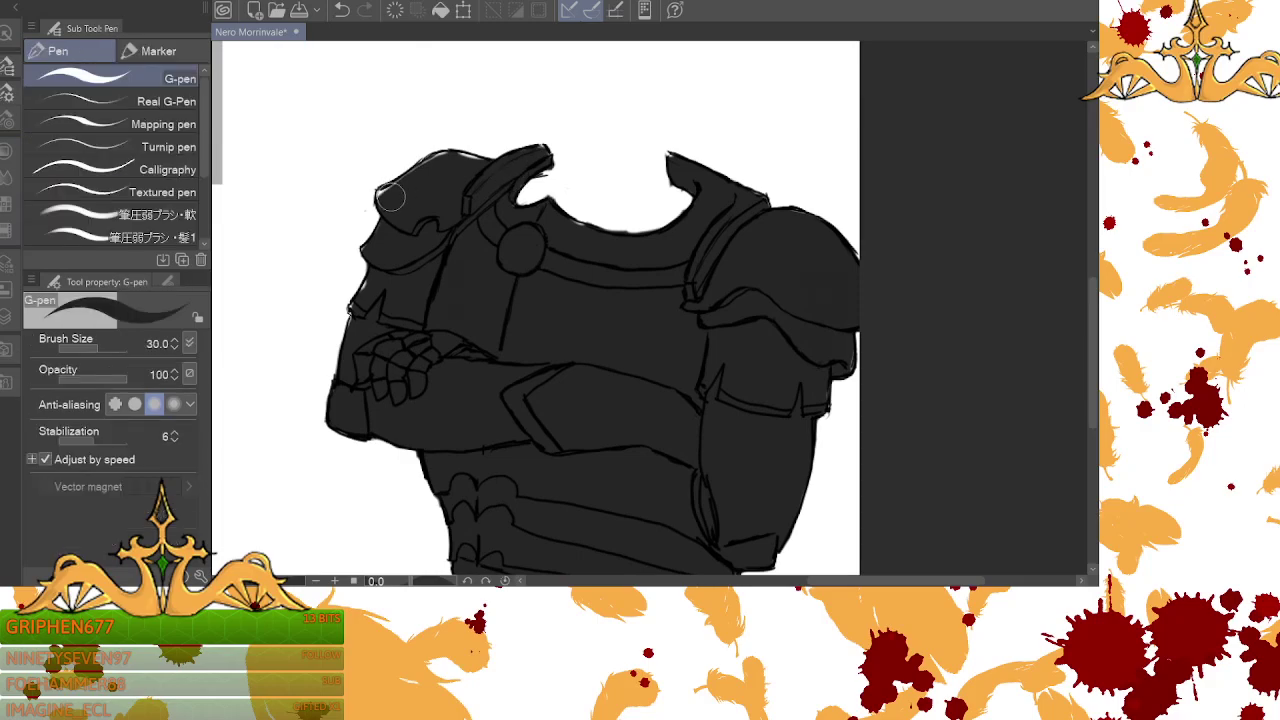
left_click_drag(172, 348, 174, 366)
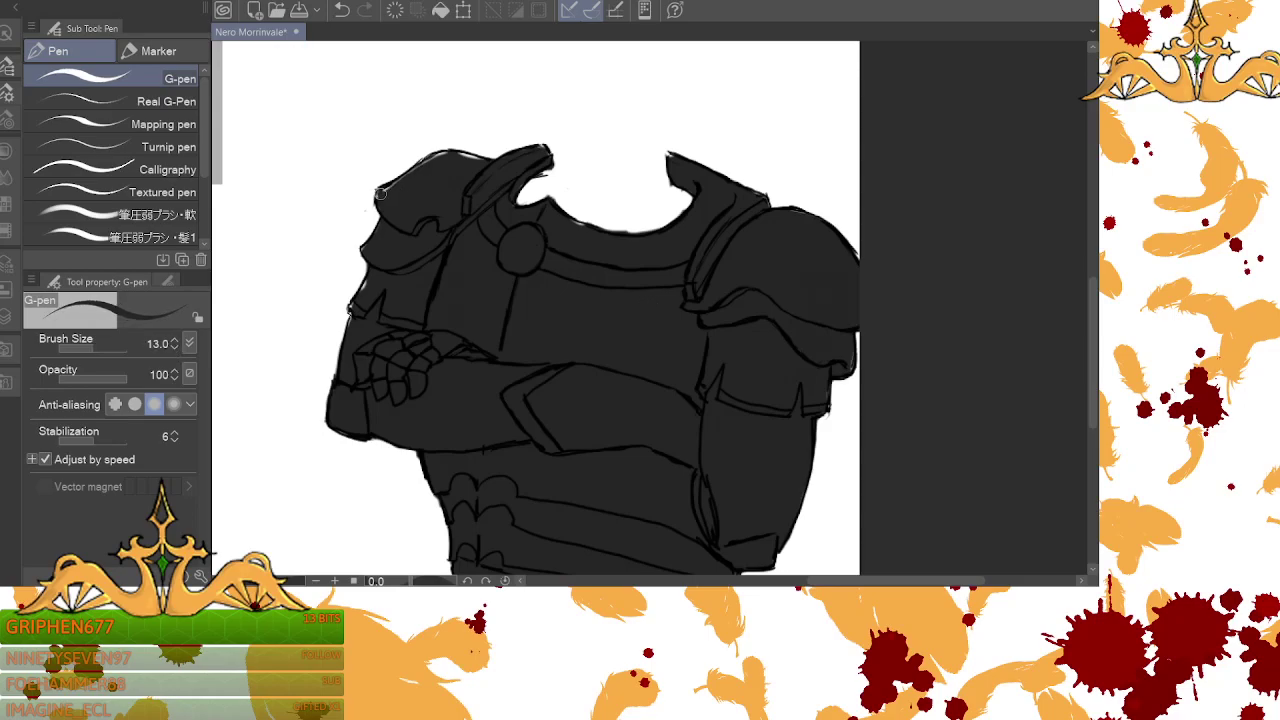
mouse_move(380, 197)
left_mouse_down()
mouse_move(432, 160)
mouse_move(468, 158)
left_mouse_up()
left_click_drag(374, 240, 351, 334)
- Fill the remaining gaps at the collar tip and along the outer edge of the character's left arm band
left_click_drag(894, 581, 915, 580)
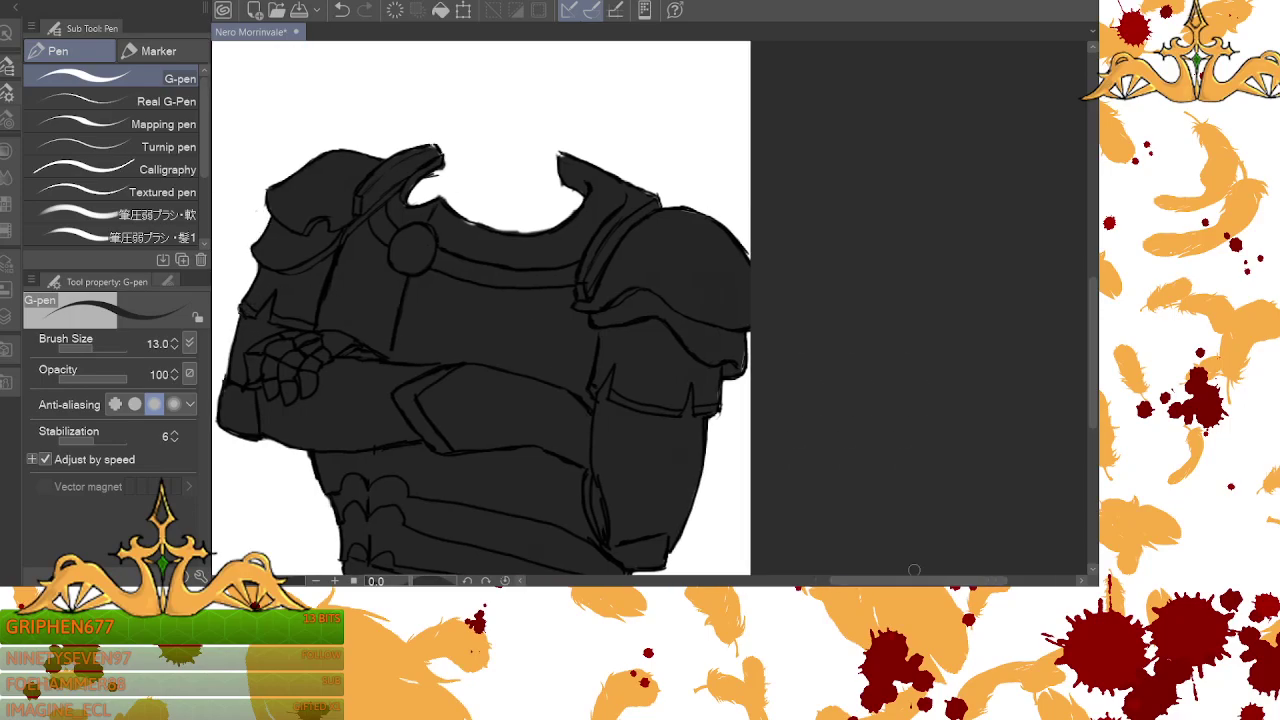
left_click_drag(567, 162, 562, 156)
left_click_drag(718, 383, 715, 414)
left_click_drag(1097, 352, 1094, 381)
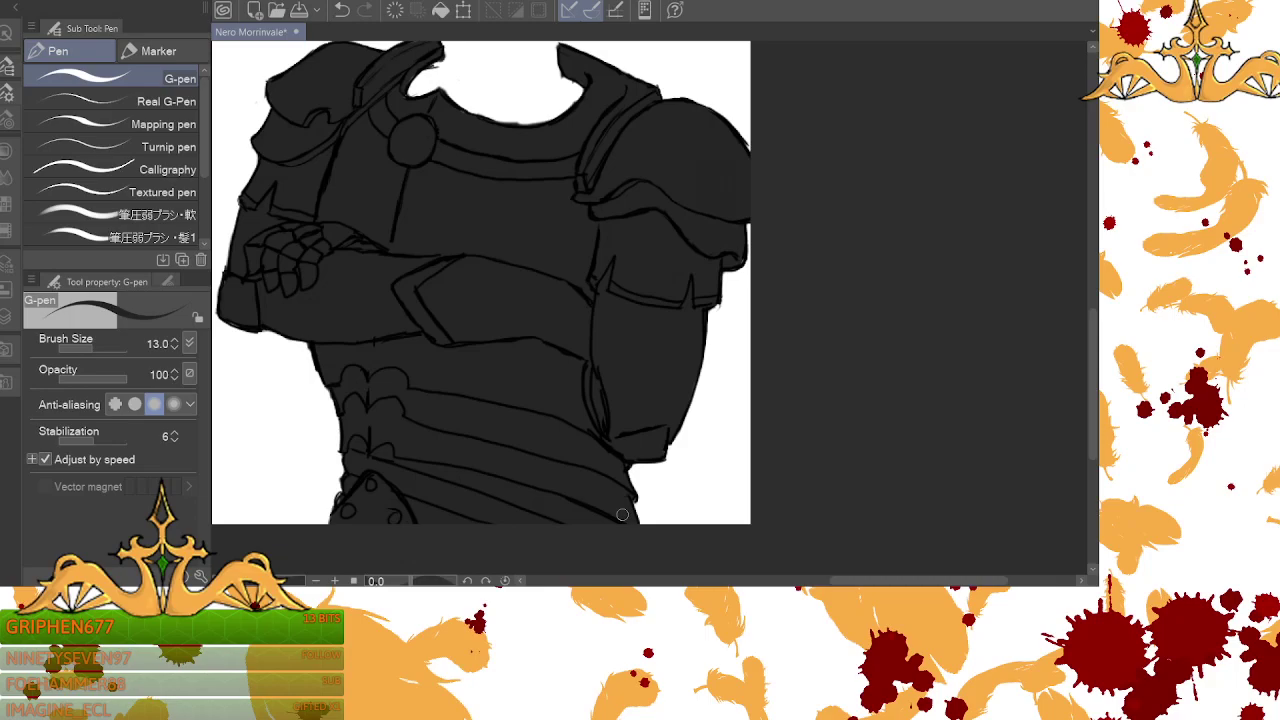
- Set the G-pen size to 4 and make Layer 4 the active layer
left_click(173, 349)
left_click(172, 349)
left_click(172, 349)
left_click(171, 348)
left_click(171, 348)
left_click(170, 347)
left_click(170, 347)
left_click(170, 350)
left_click(170, 350)
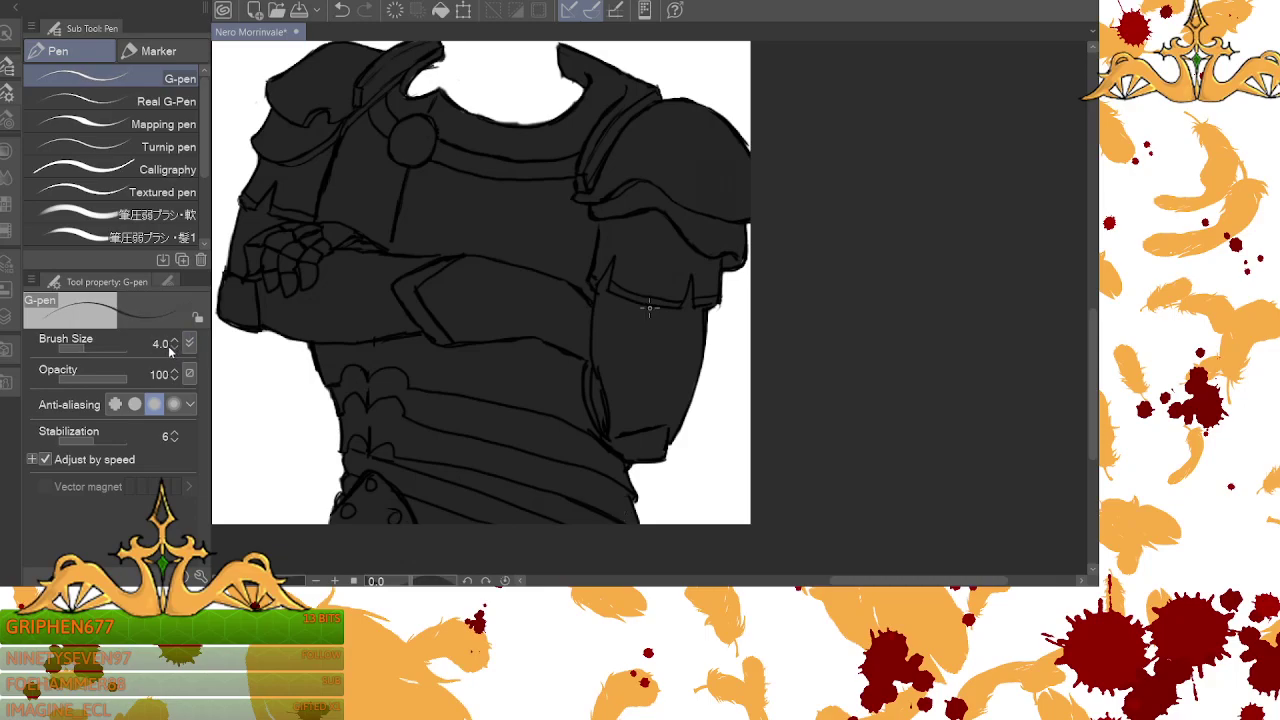
left_click(8, 303)
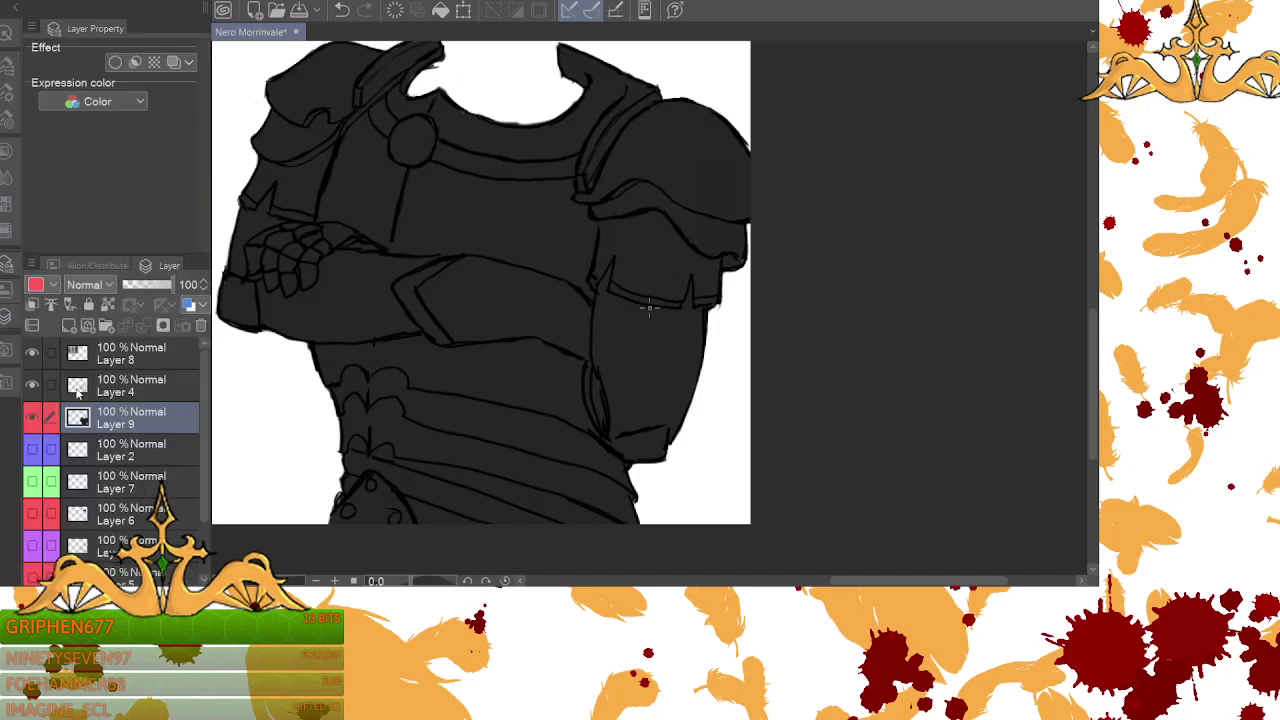
left_click(132, 389)
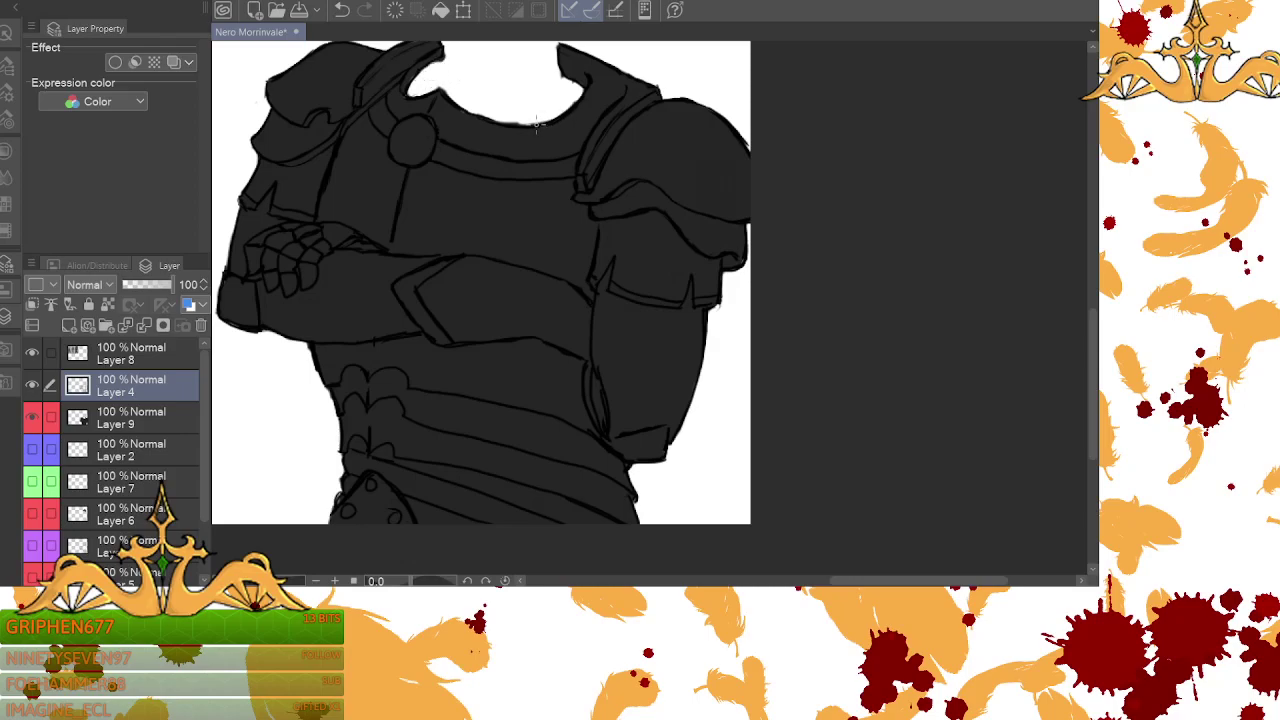
- Clean the grey edge along the inner collar on Layer 9 with the Hard eraser
left_click(125, 412)
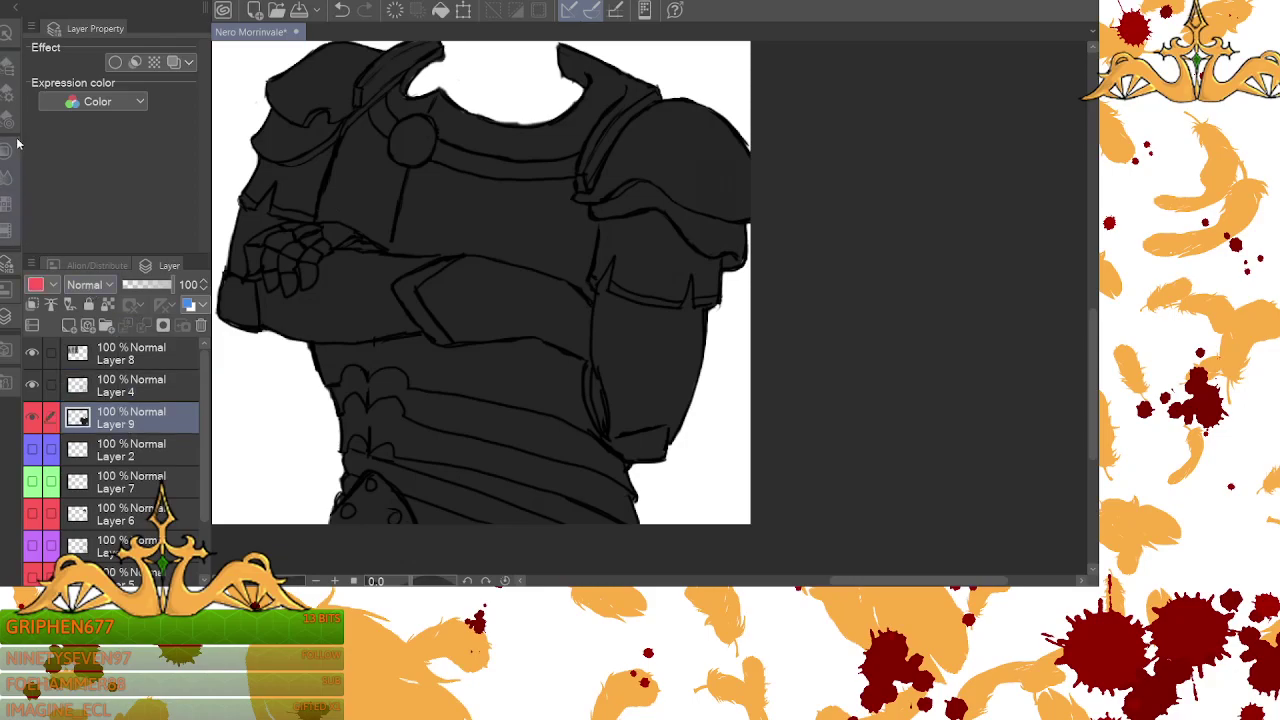
left_click(10, 64)
left_click(100, 78)
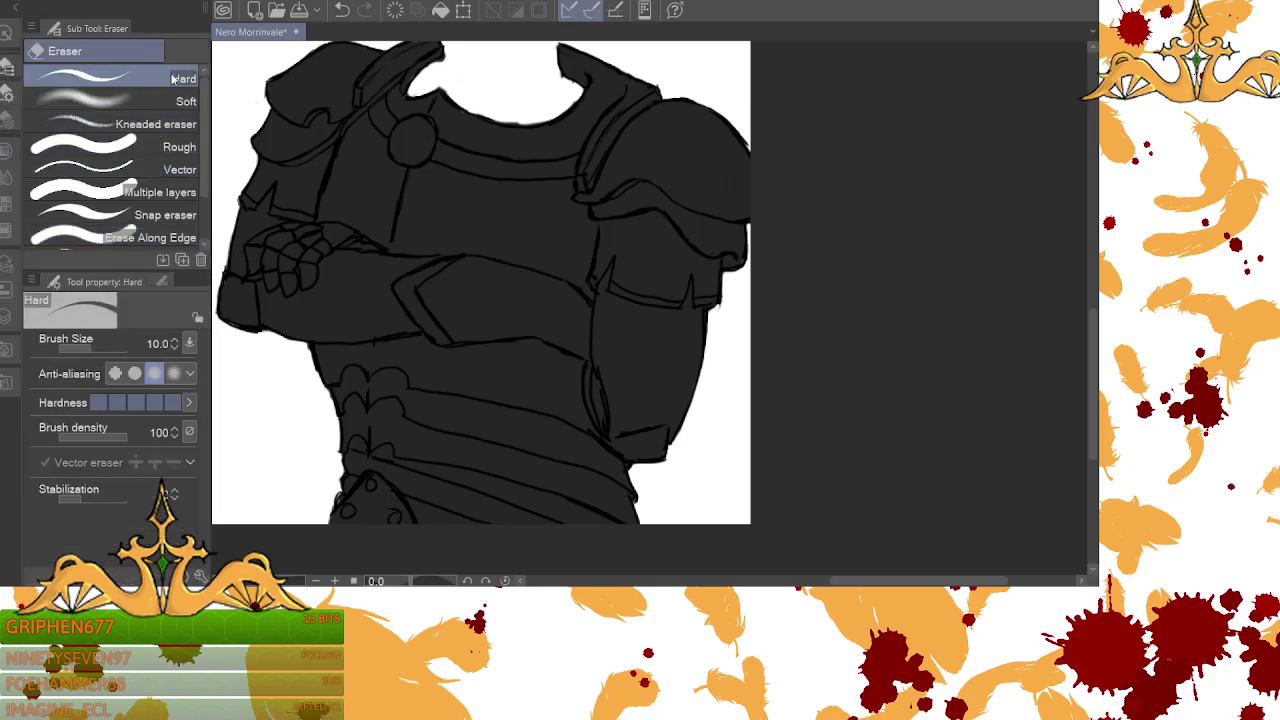
mouse_move(553, 113)
left_mouse_down()
mouse_move(523, 118)
mouse_move(491, 86)
mouse_move(474, 96)
mouse_move(478, 112)
mouse_move(527, 120)
left_mouse_up()
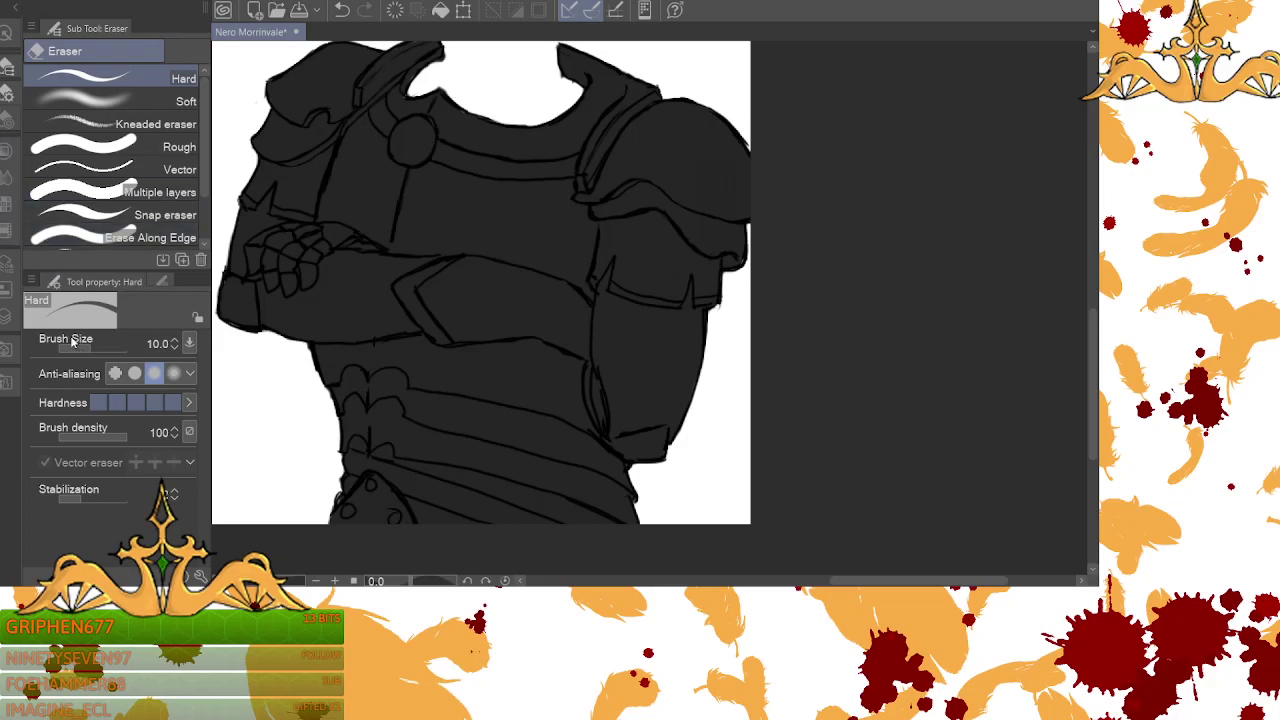
- Undo the recent edits that left a white spot beside the character's left pauldron, and redo one step
left_click(6, 148)
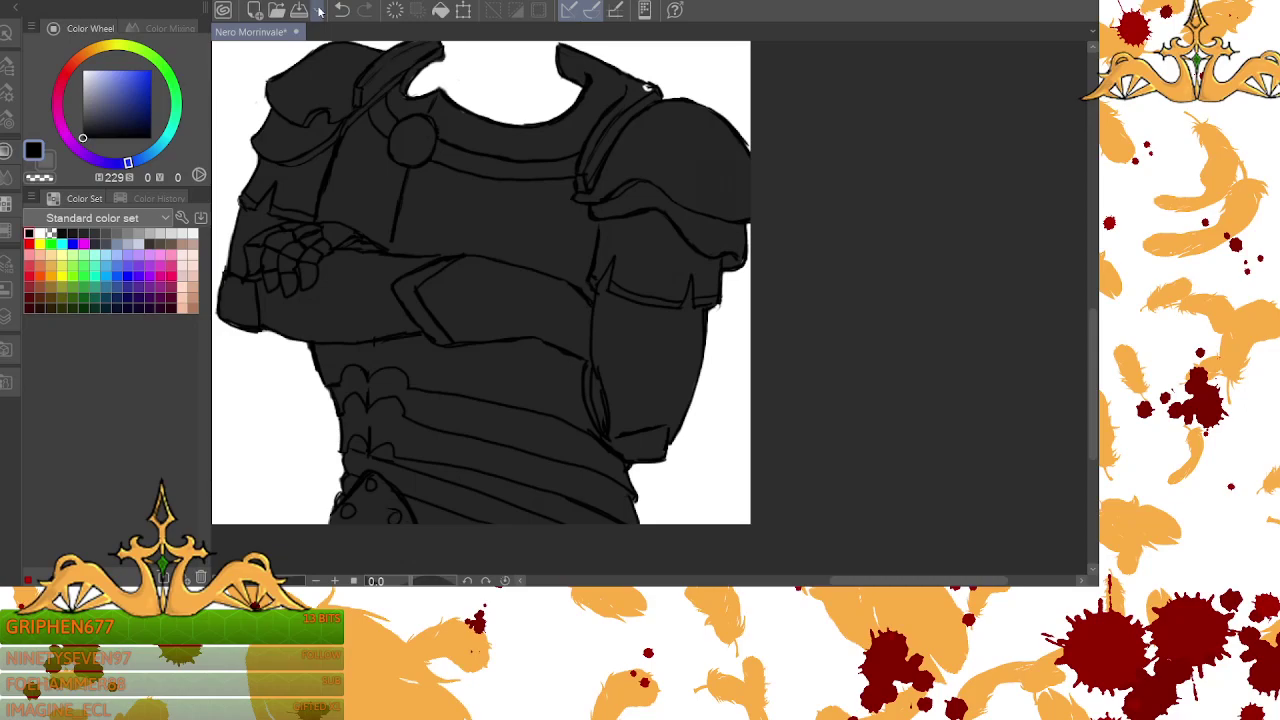
left_click(8, 305)
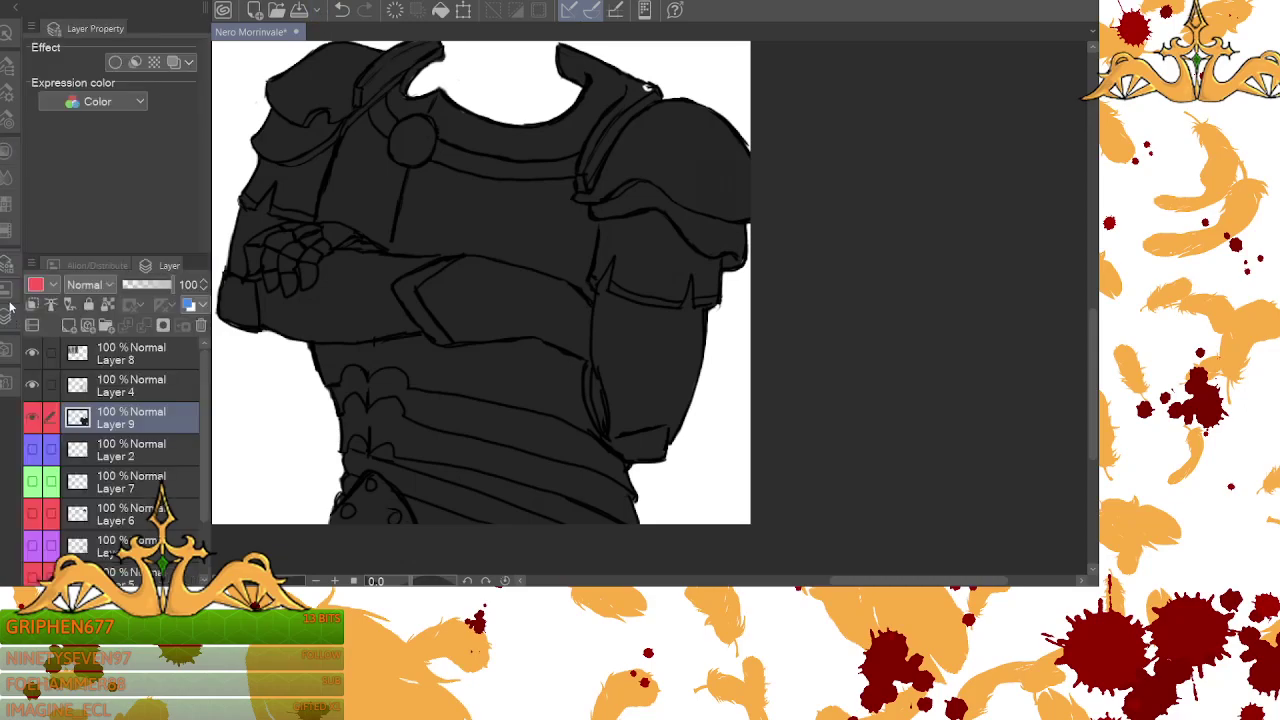
left_click(341, 9)
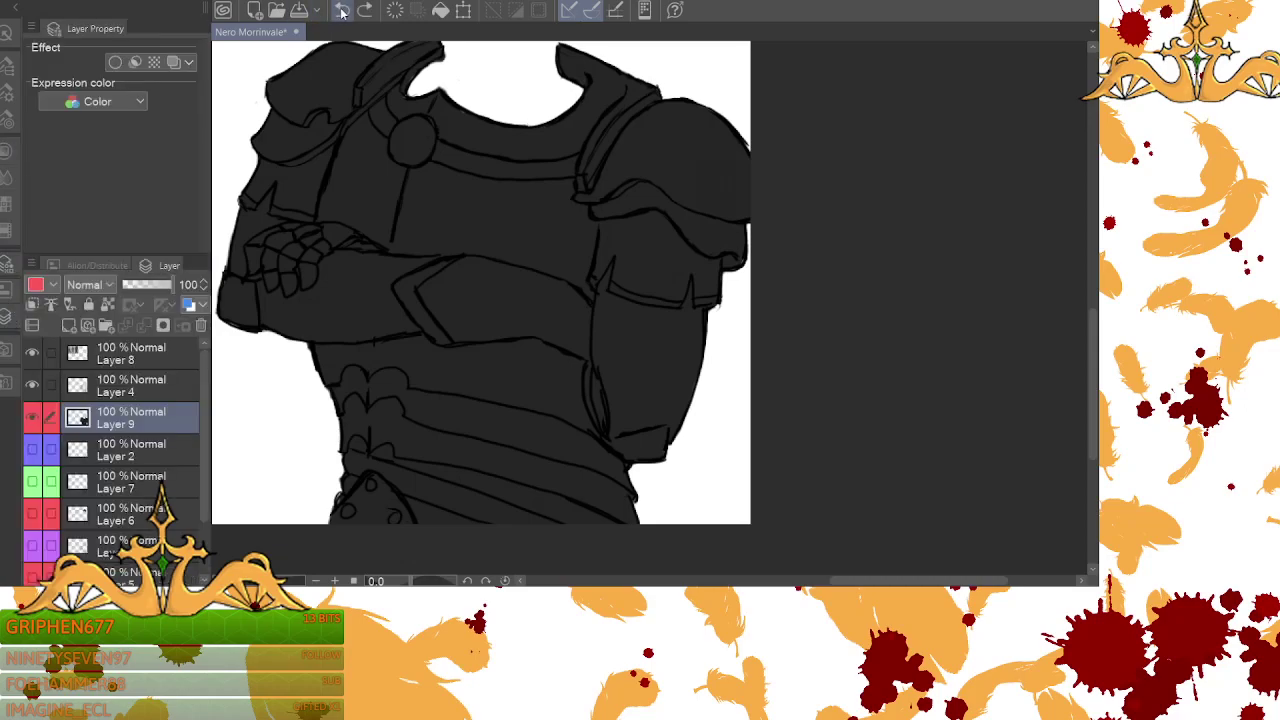
left_click(342, 11)
left_click(341, 12)
left_click(342, 12)
left_click(366, 12)
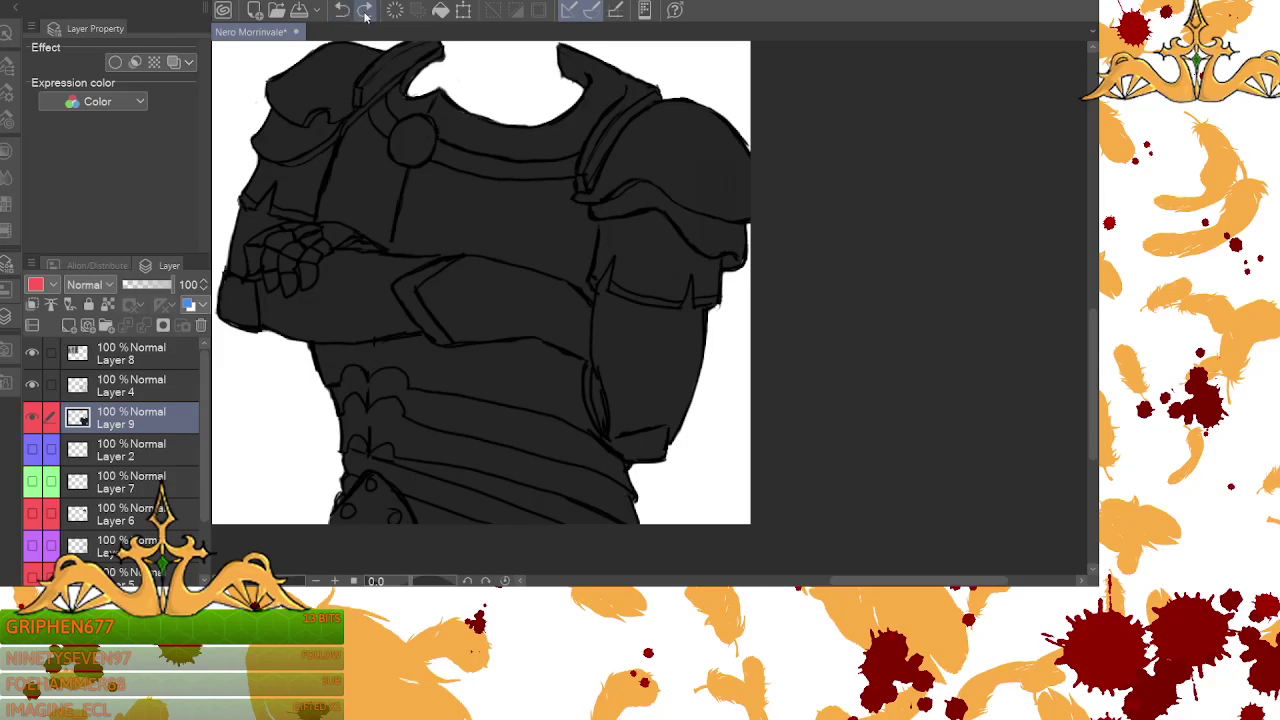
- Redraw the chest line beside the character's right pauldron on Layer 4
left_click(142, 387)
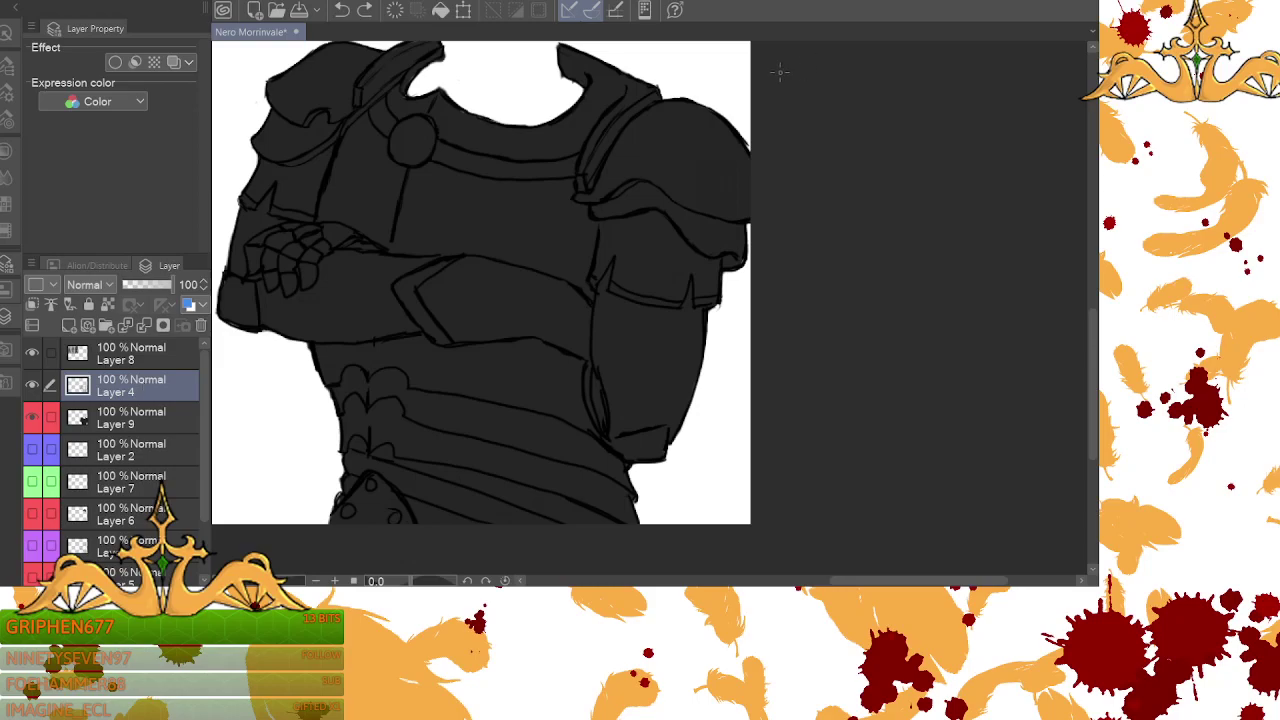
left_click(660, 84)
left_click(341, 10)
left_click_drag(340, 153, 320, 208)
- Refine the V-shaped forearm band's outline on Layer 4 and clean the base edge at the waist on Layer 9
left_click(84, 418)
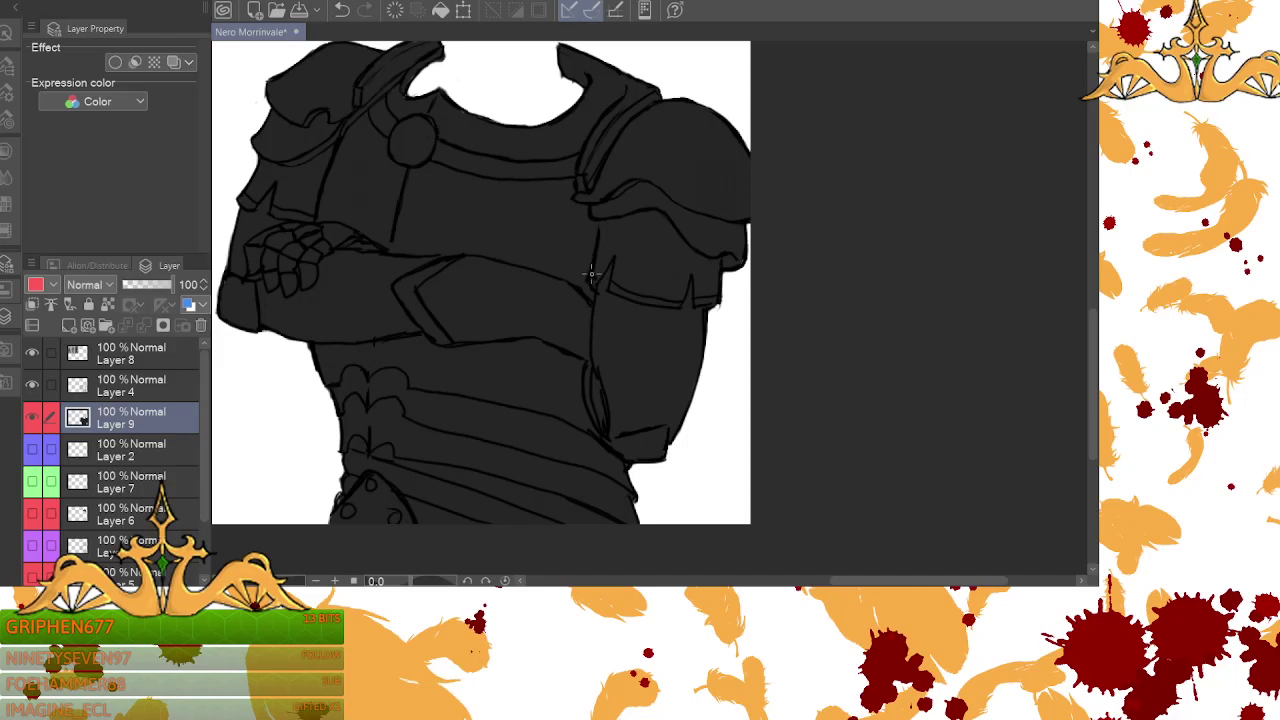
left_click(131, 386)
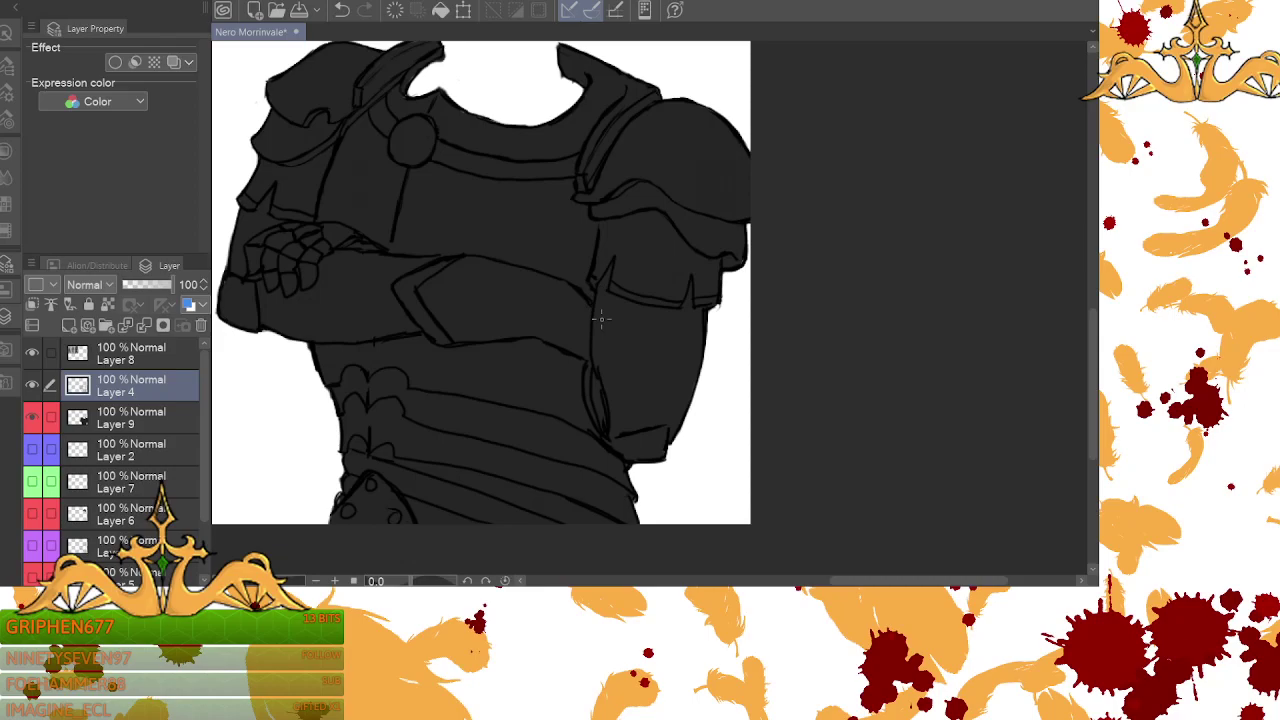
left_click(104, 429)
left_click(107, 390)
left_click_drag(418, 303, 440, 335)
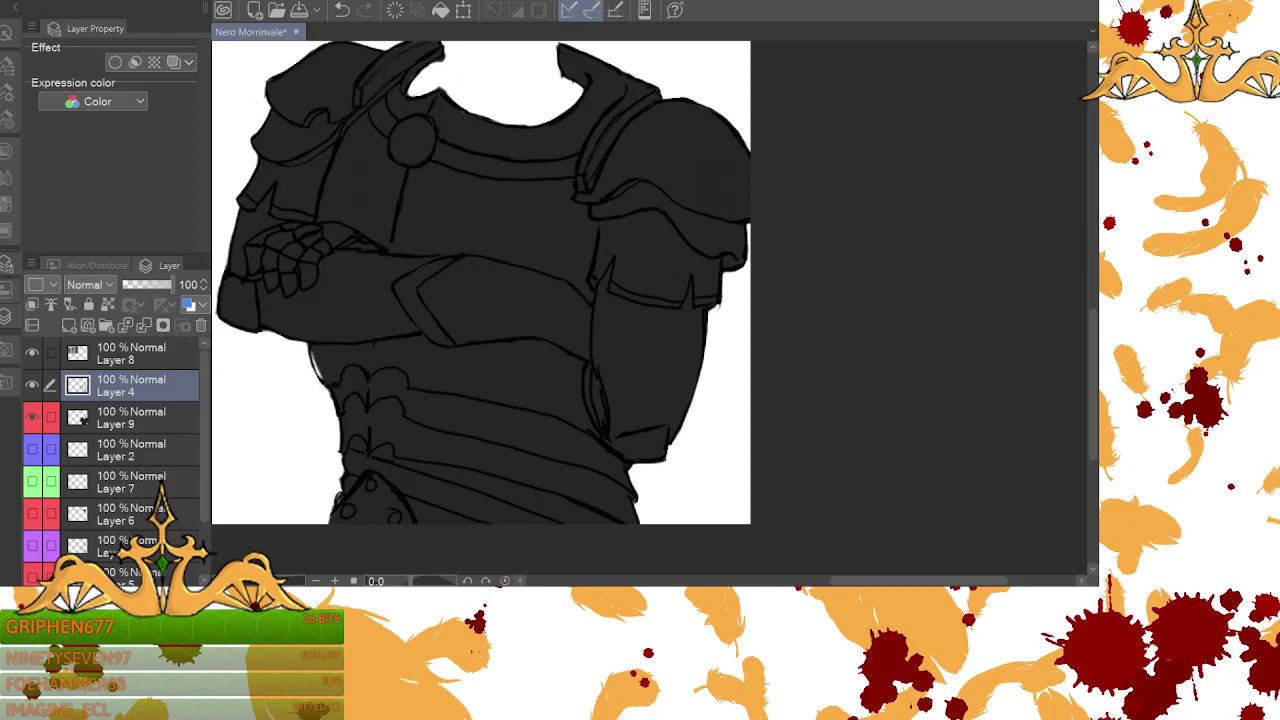
left_click(120, 410)
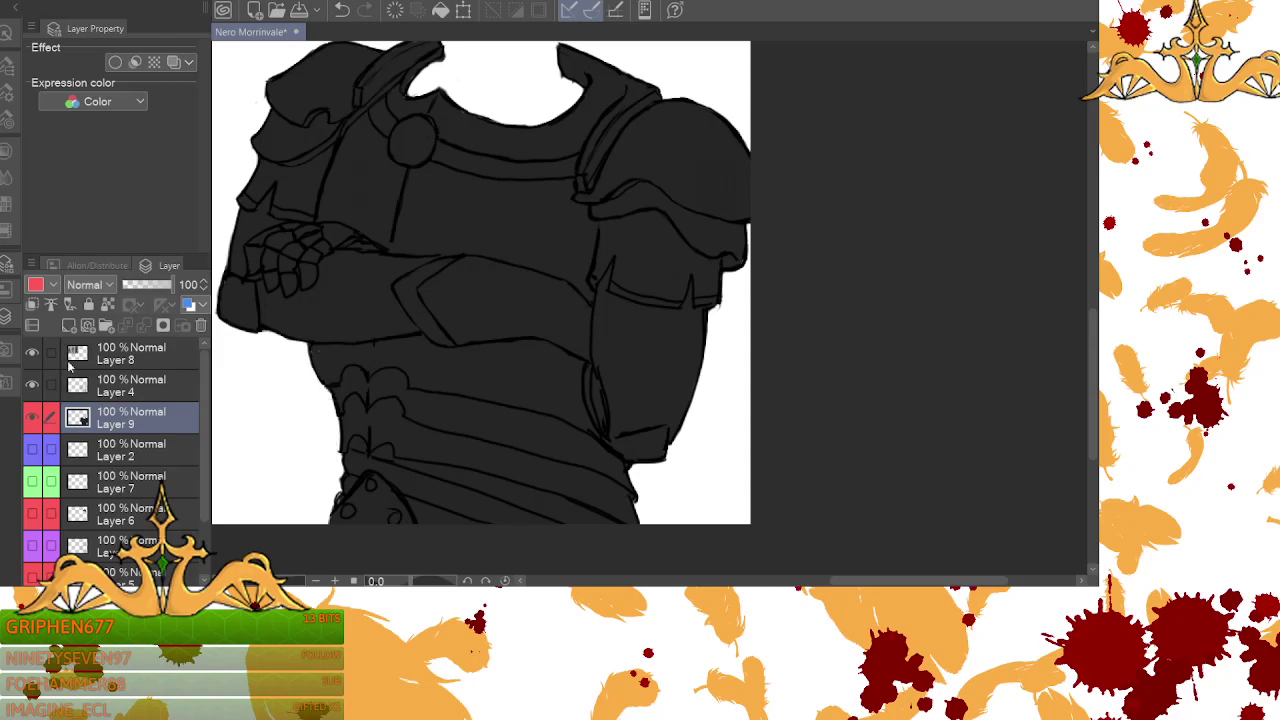
left_click(99, 394)
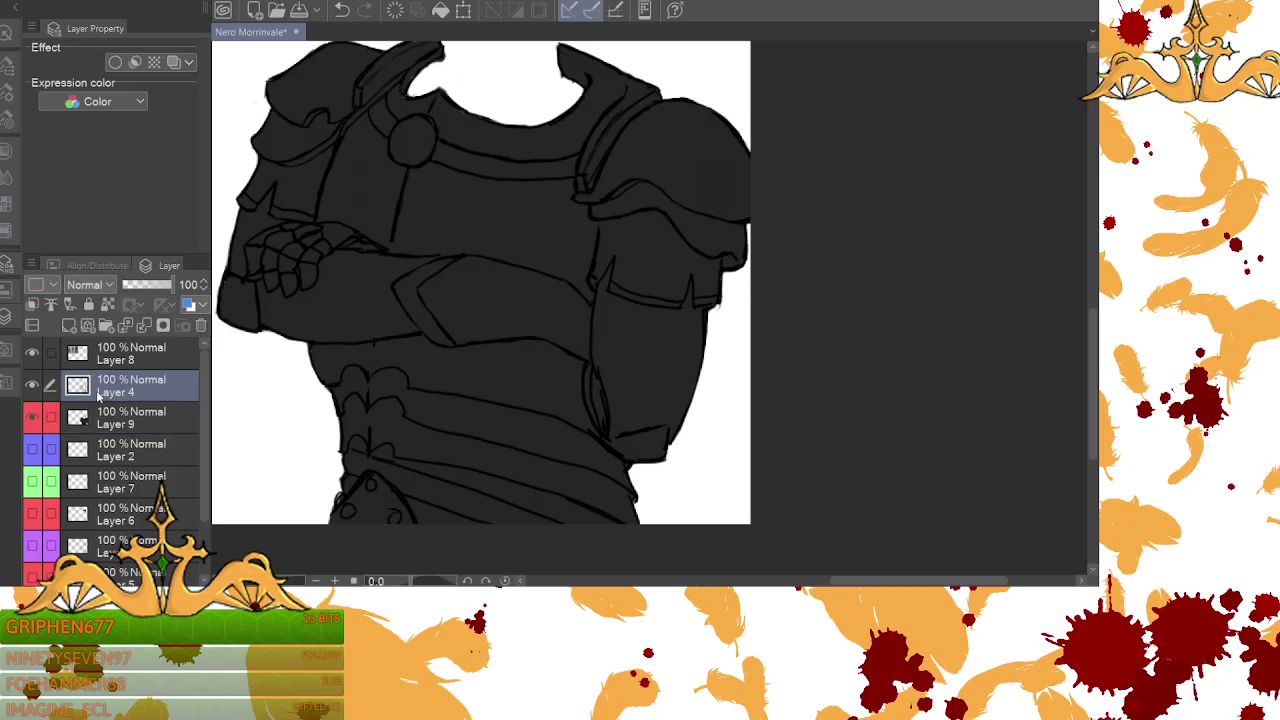
- Redraw the inner edge line of the character's left elbow and the upper scalloped edge of the waist plates on Layer 4
mouse_move(1093, 350)
left_mouse_down()
mouse_move(1093, 378)
mouse_move(1092, 338)
left_mouse_up()
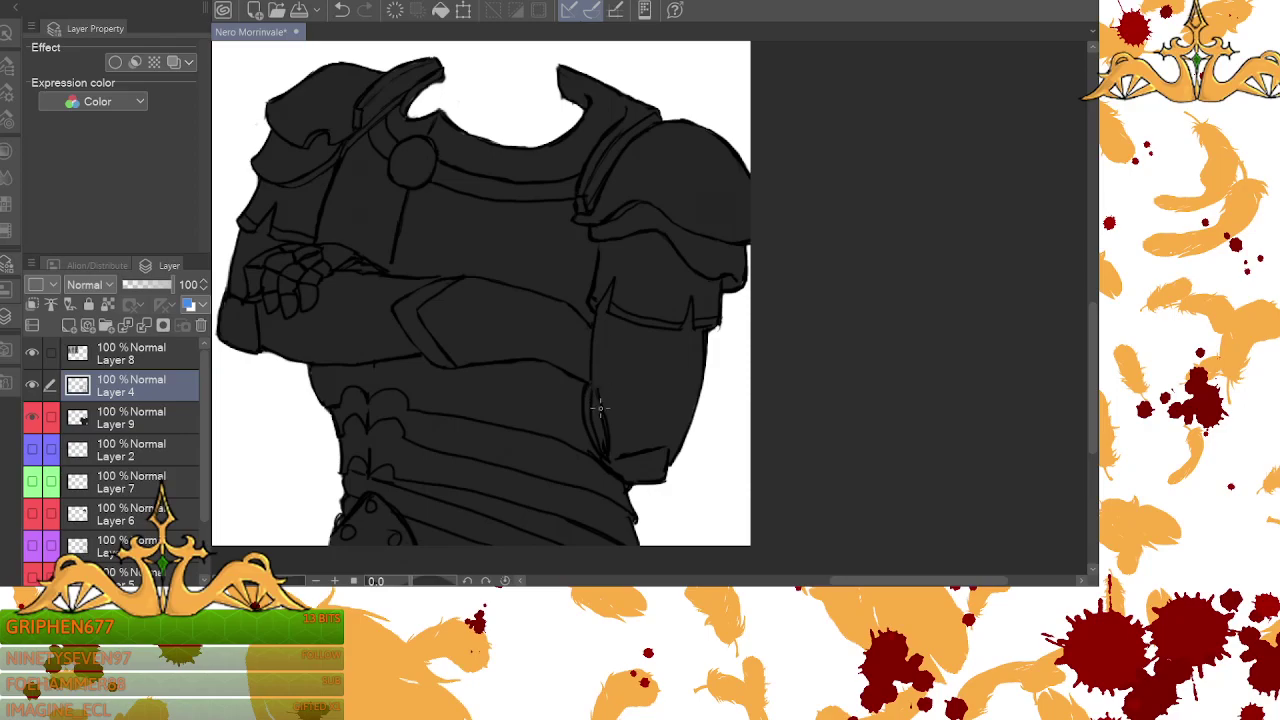
left_click(341, 9)
left_click_drag(593, 384, 607, 451)
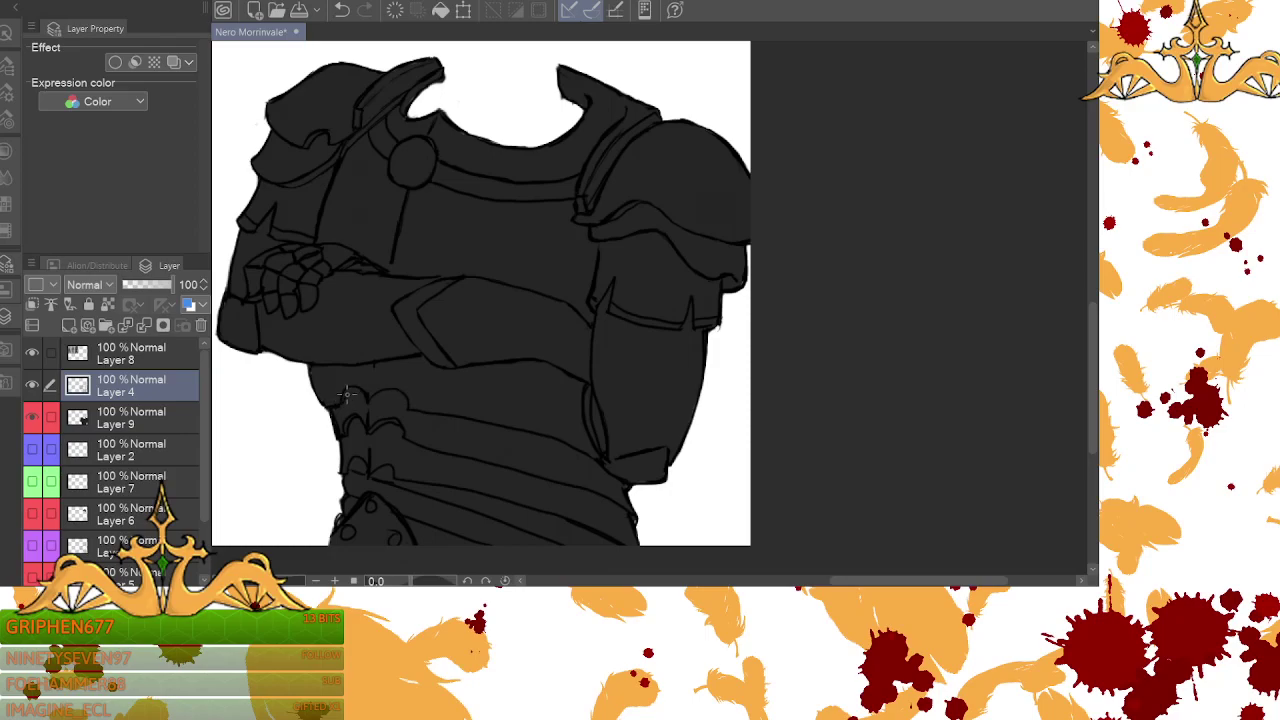
left_click_drag(363, 390, 410, 404)
- Tidy the lower waist edge and redraw the outline of the riveted hip plate on Layer 4
scroll(480, 300, "down", 3)
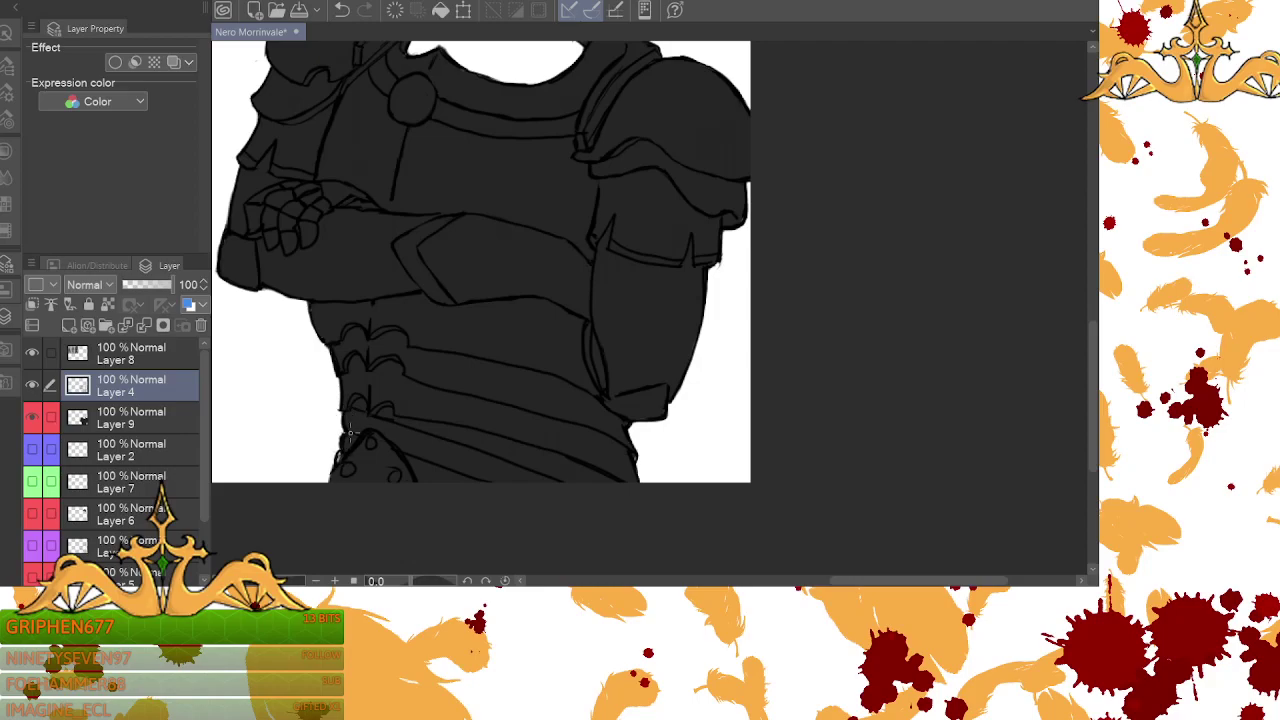
left_click(81, 419)
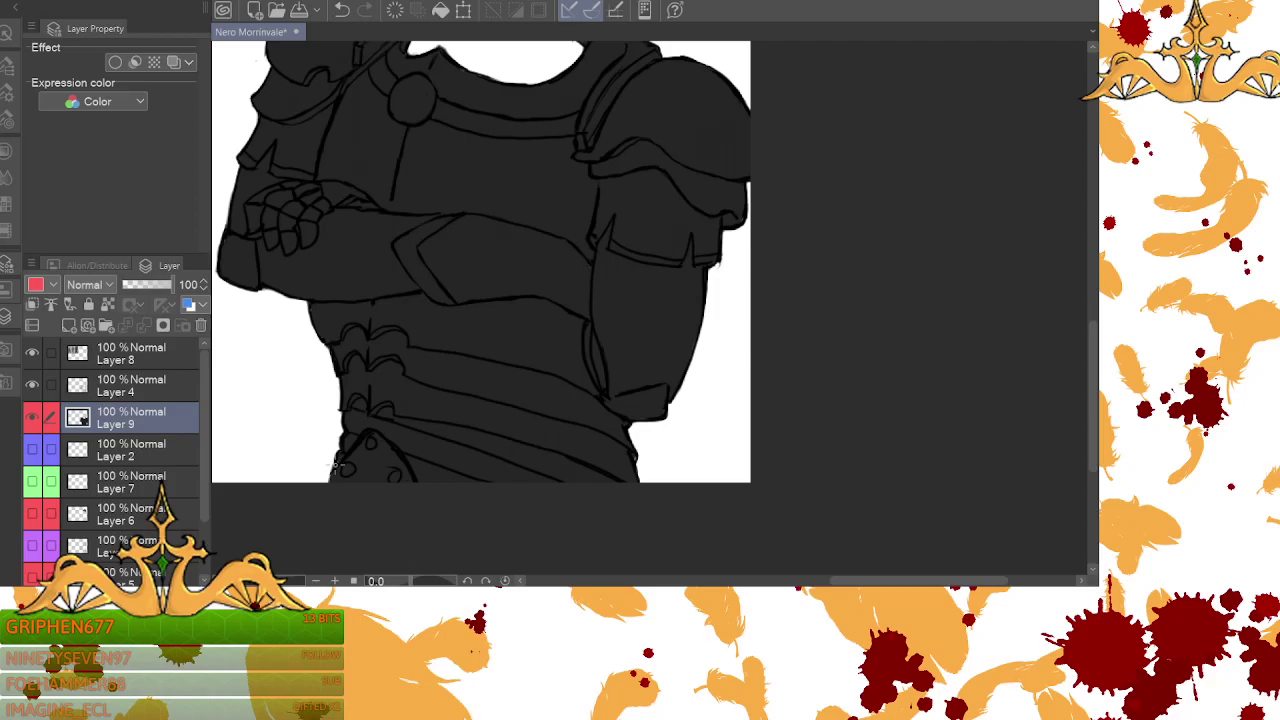
left_click(118, 384)
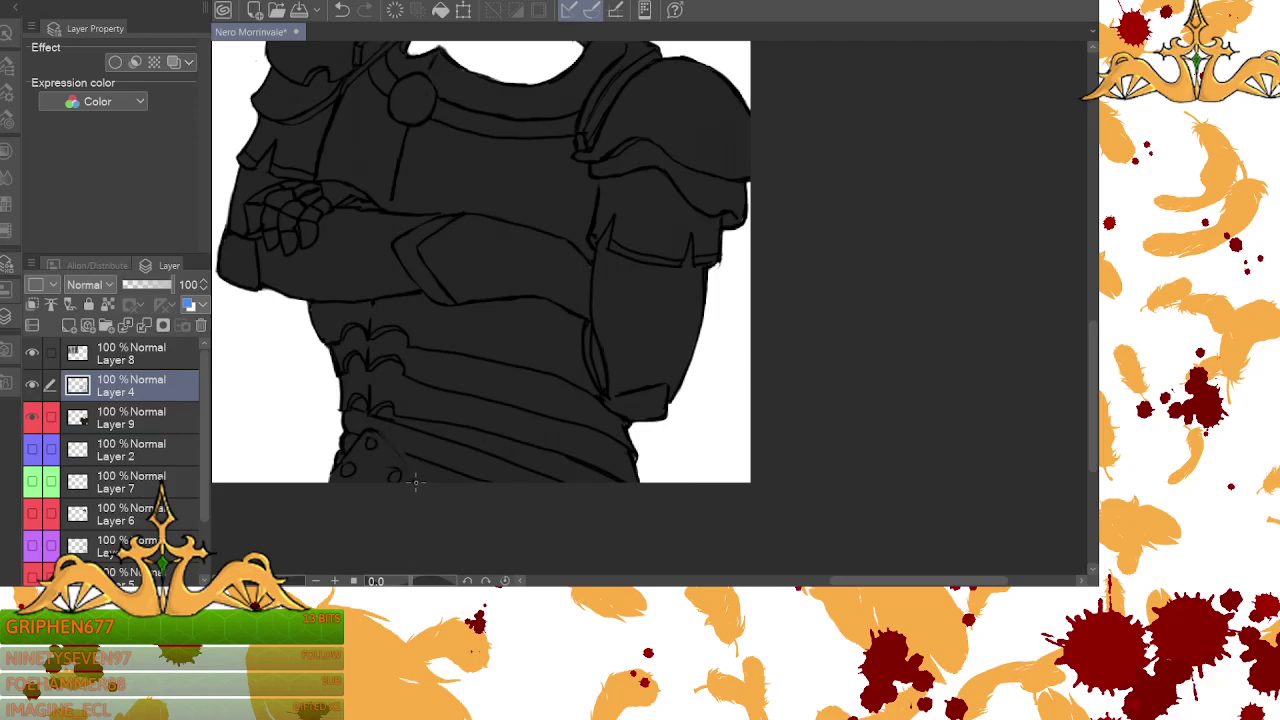
left_click(341, 10)
left_click_drag(376, 433, 416, 482)
left_click_drag(405, 457, 421, 477)
mouse_move(396, 470)
left_mouse_down()
mouse_move(394, 481)
mouse_move(368, 441)
mouse_move(375, 453)
left_mouse_up()
- Refine the collar trim lines beside the character's left pauldron on Layer 4
scroll(1093, 400, "up", 3)
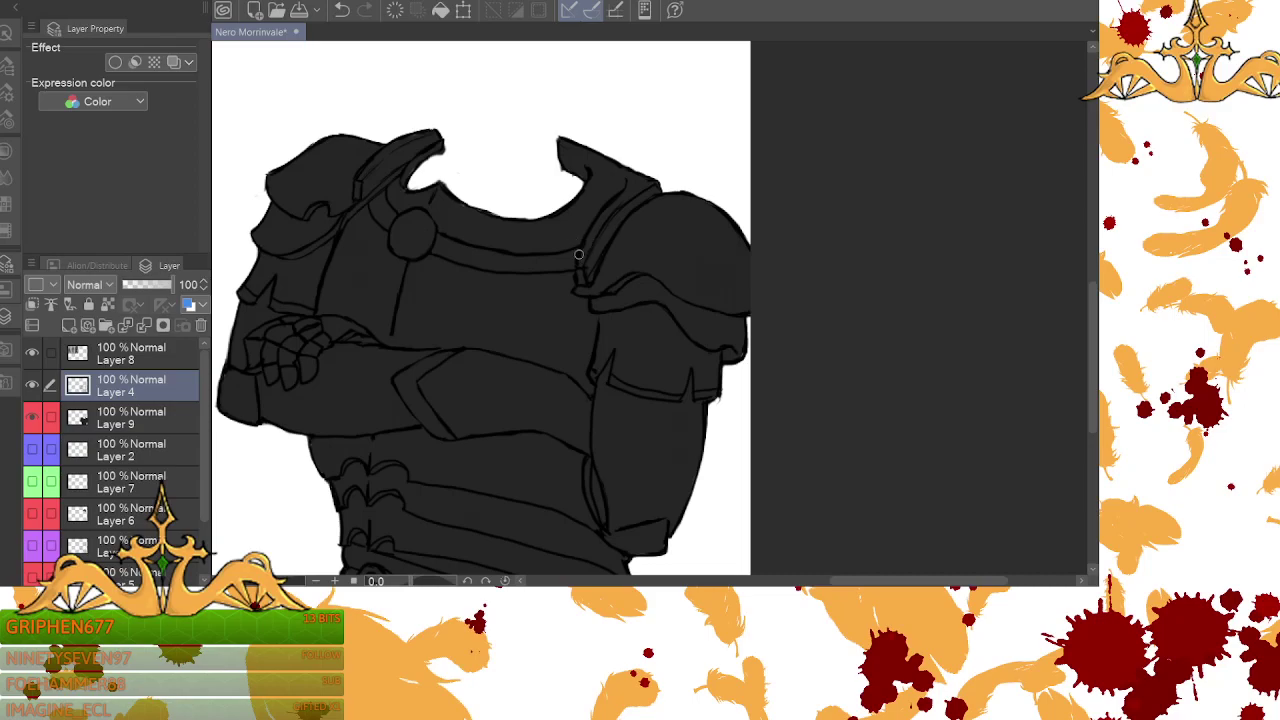
left_click_drag(602, 214, 620, 196)
left_click_drag(589, 276, 597, 258)
mouse_move(1093, 362)
left_mouse_down()
mouse_move(1095, 387)
mouse_move(1096, 357)
left_mouse_up()
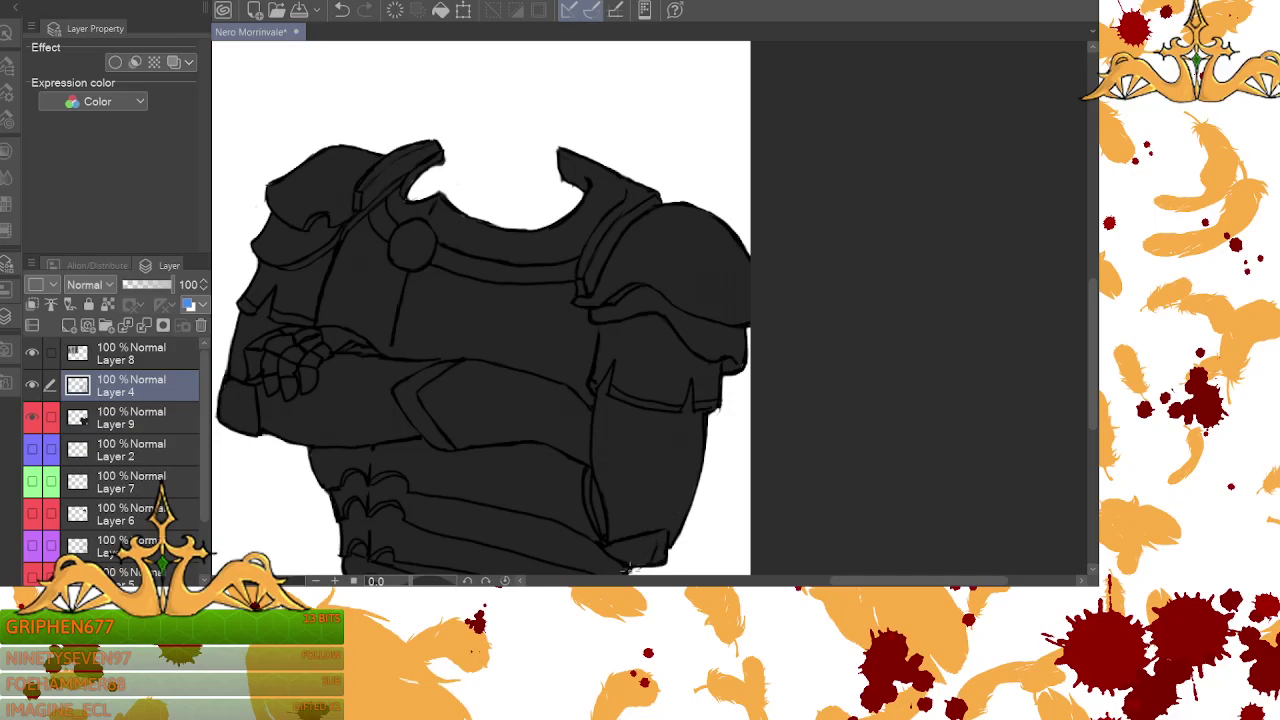
- Undo the stray strokes at the elbow and collar, and redraw the collar tip on the character's right side
mouse_move(252, 423)
left_mouse_down()
mouse_move(250, 387)
mouse_move(230, 460)
mouse_move(245, 432)
left_mouse_up()
key("ctrl+z")
left_click_drag(433, 140, 413, 150)
left_click(342, 10)
left_click(341, 10)
left_click_drag(424, 150, 437, 142)
- Clean up the remaining rough edges at the collar tip and left arm band on Layers 4 and 9
left_click(122, 422)
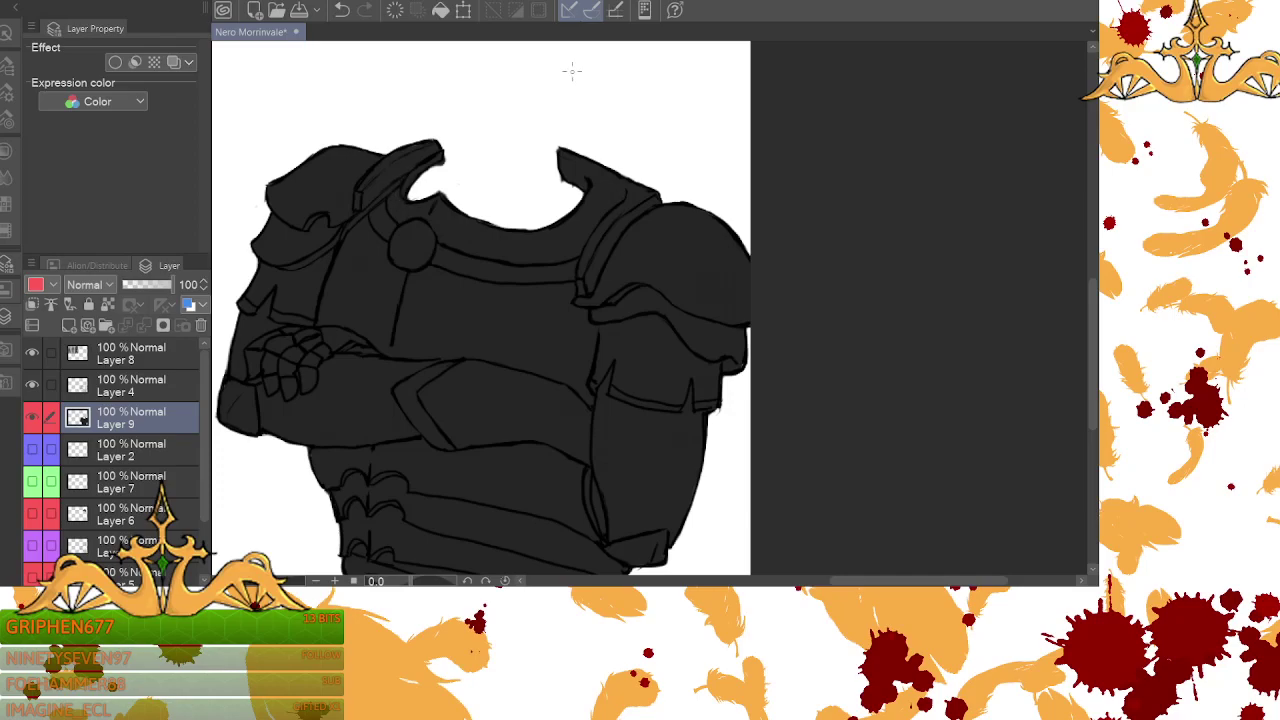
left_click(162, 392)
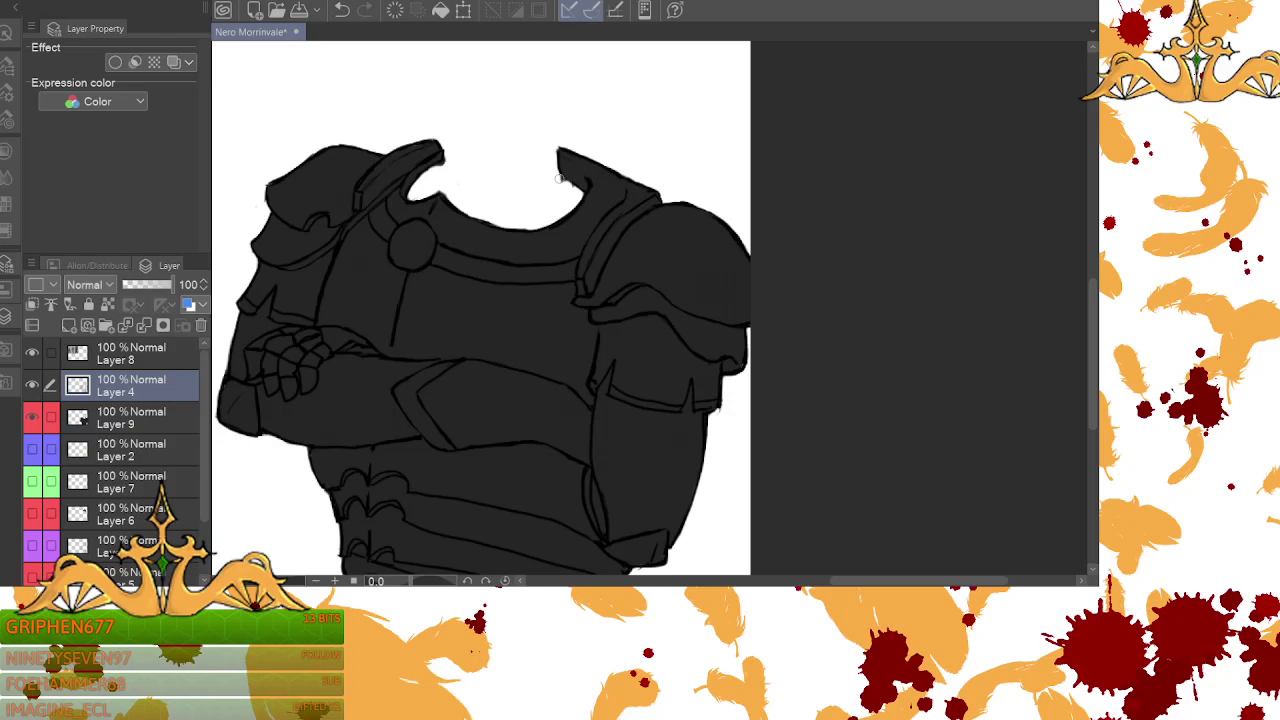
left_click(139, 421)
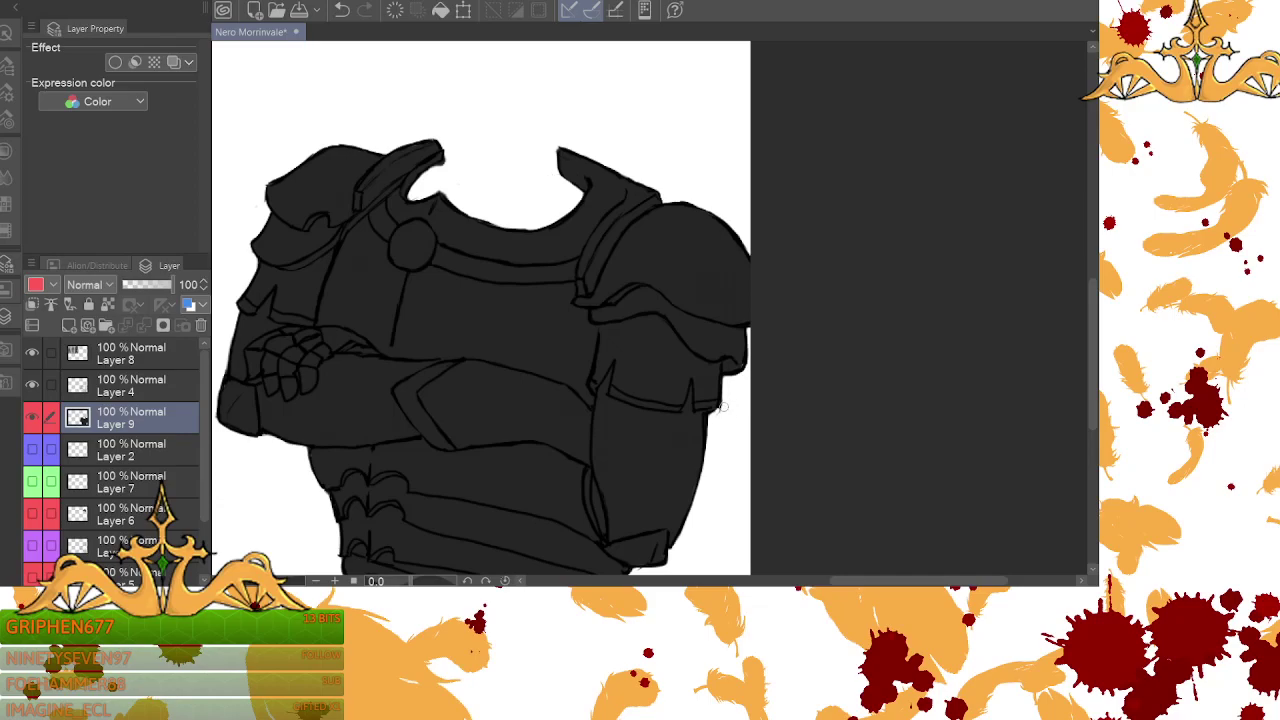
left_click(132, 452)
left_click(150, 390)
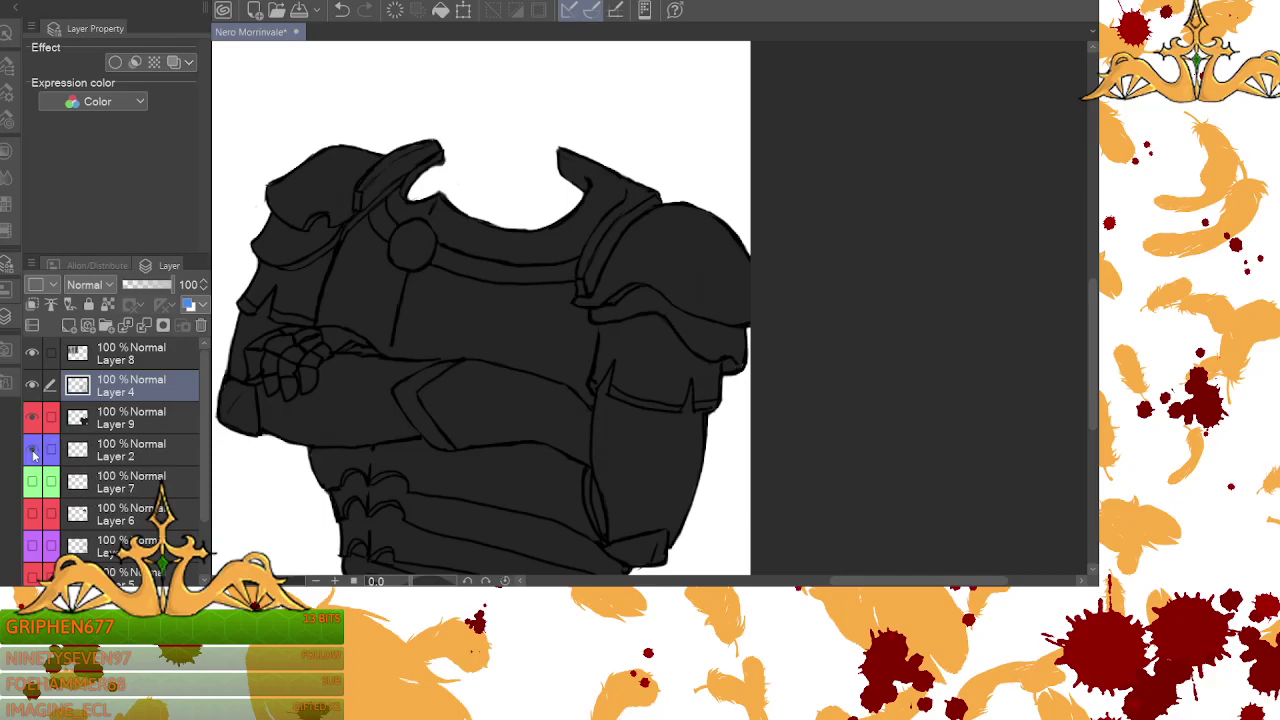
- Make the hidden layers from Layer 2 down through Layers 7, 6, 3 and 5 visible again
left_click(34, 452)
left_click(32, 482)
left_click(33, 514)
left_click(31, 547)
left_click_drag(34, 582, 36, 584)
scroll(204, 503, "down", 2)
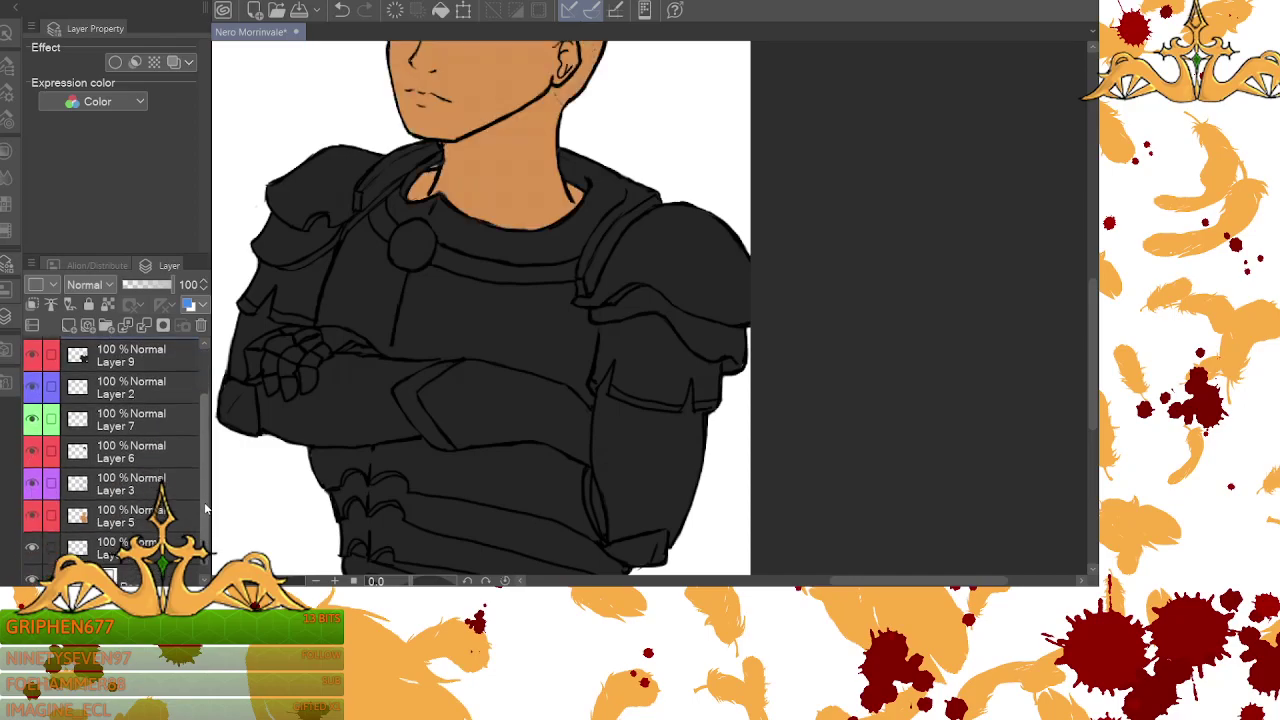
scroll(204, 503, "up", 2)
- Draw ribbed segments along the collar band on Layer 4 and pick a neutral grey with value 40
mouse_move(1092, 340)
left_mouse_down()
mouse_move(1097, 295)
mouse_move(1092, 350)
left_mouse_up()
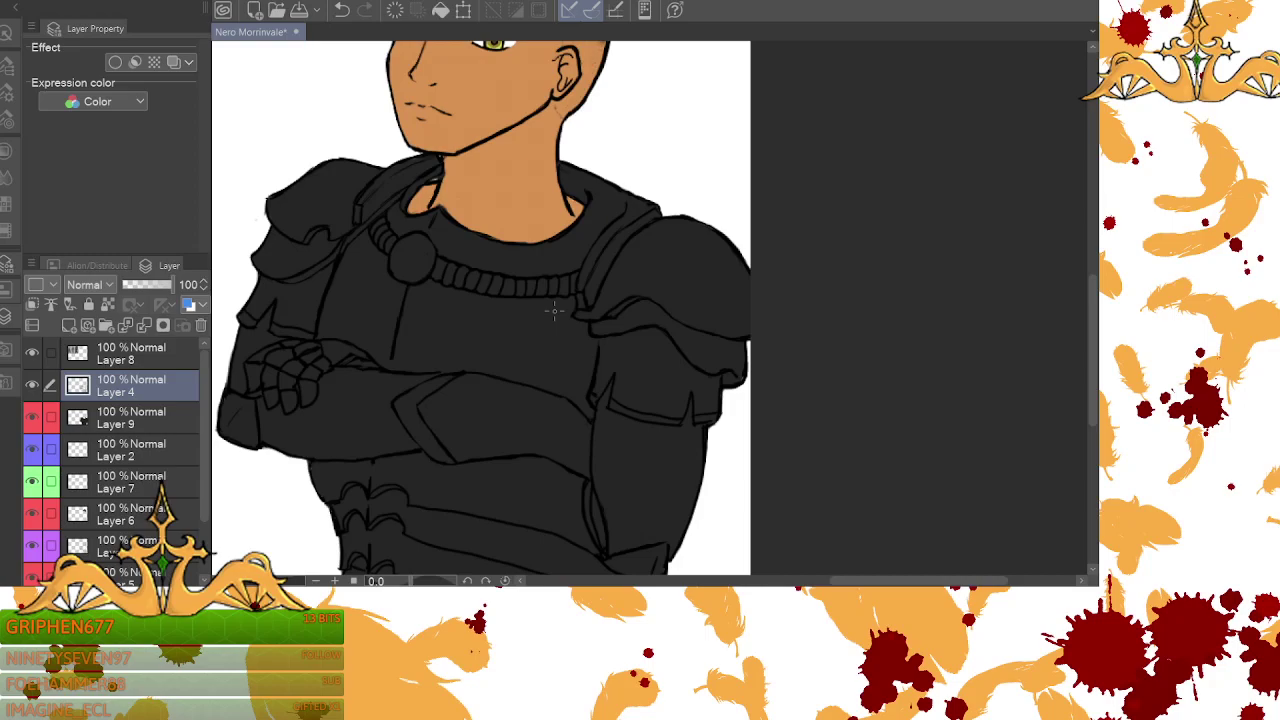
left_click(7, 148)
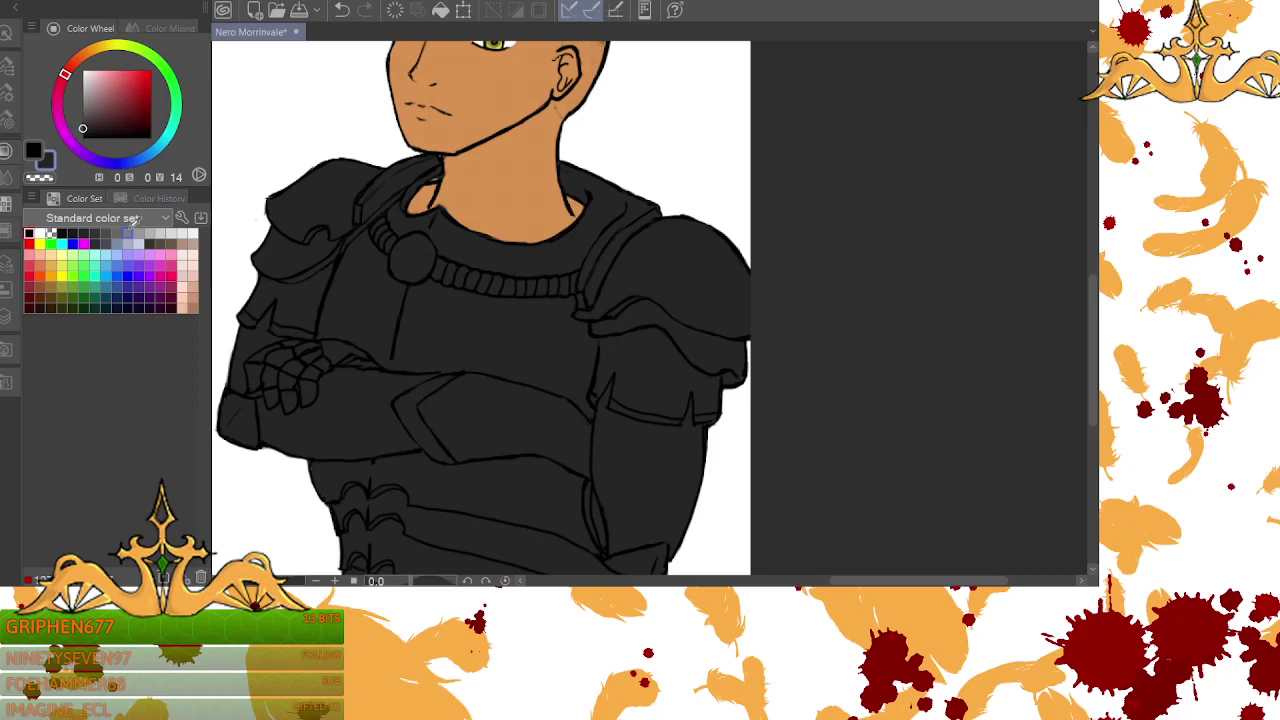
left_click(118, 234)
- Draw black rivets on the V-shaped forearm band and the pauldron edges on Layer 4
left_click(316, 580)
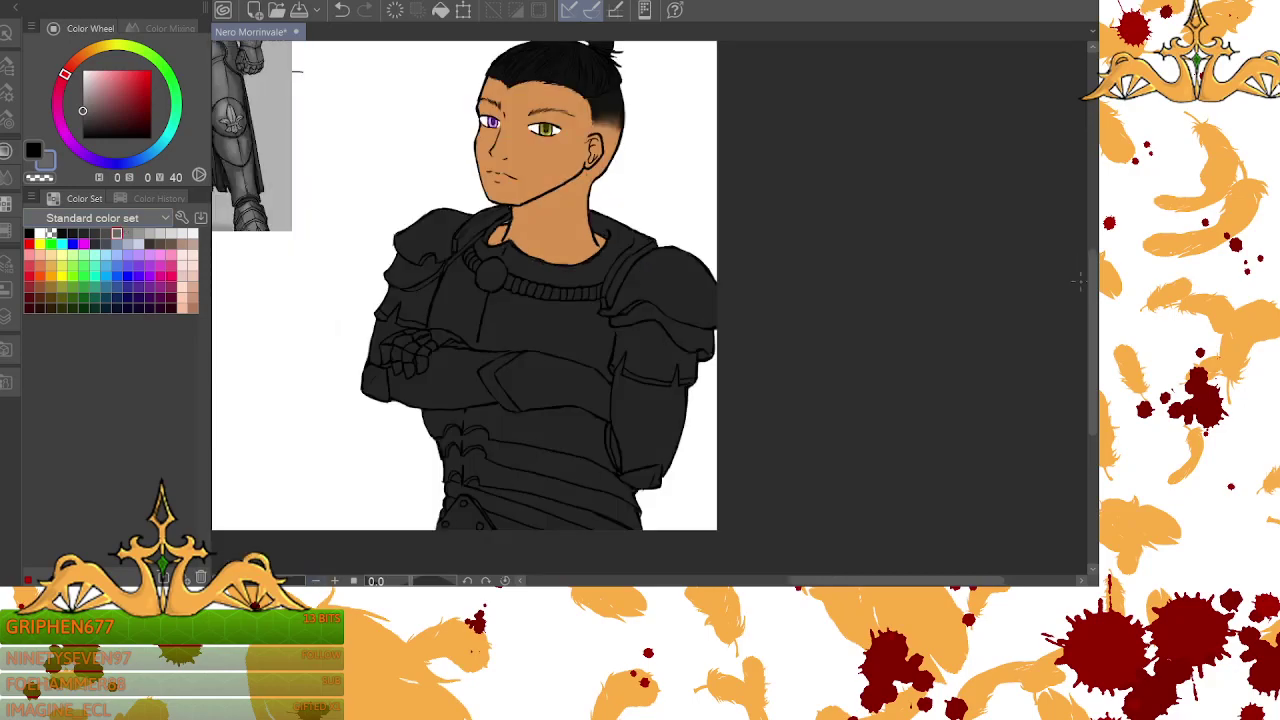
left_click_drag(1095, 343, 1093, 313)
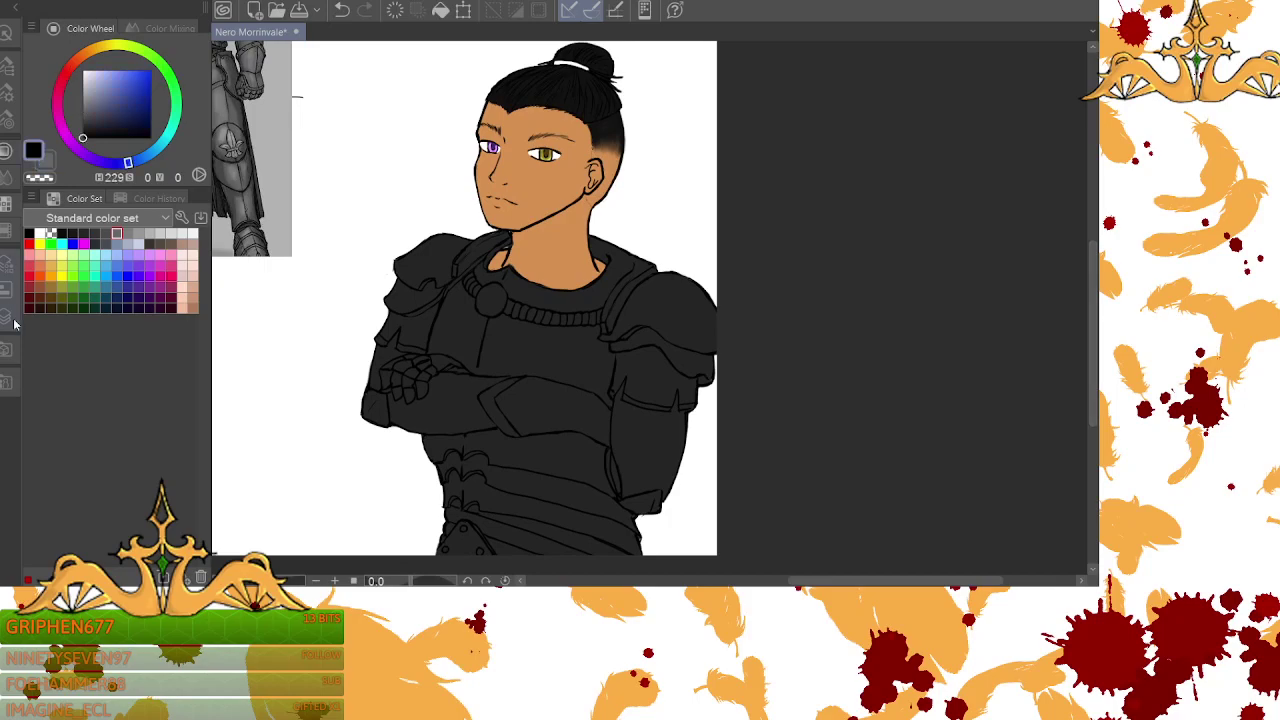
left_click(8, 318)
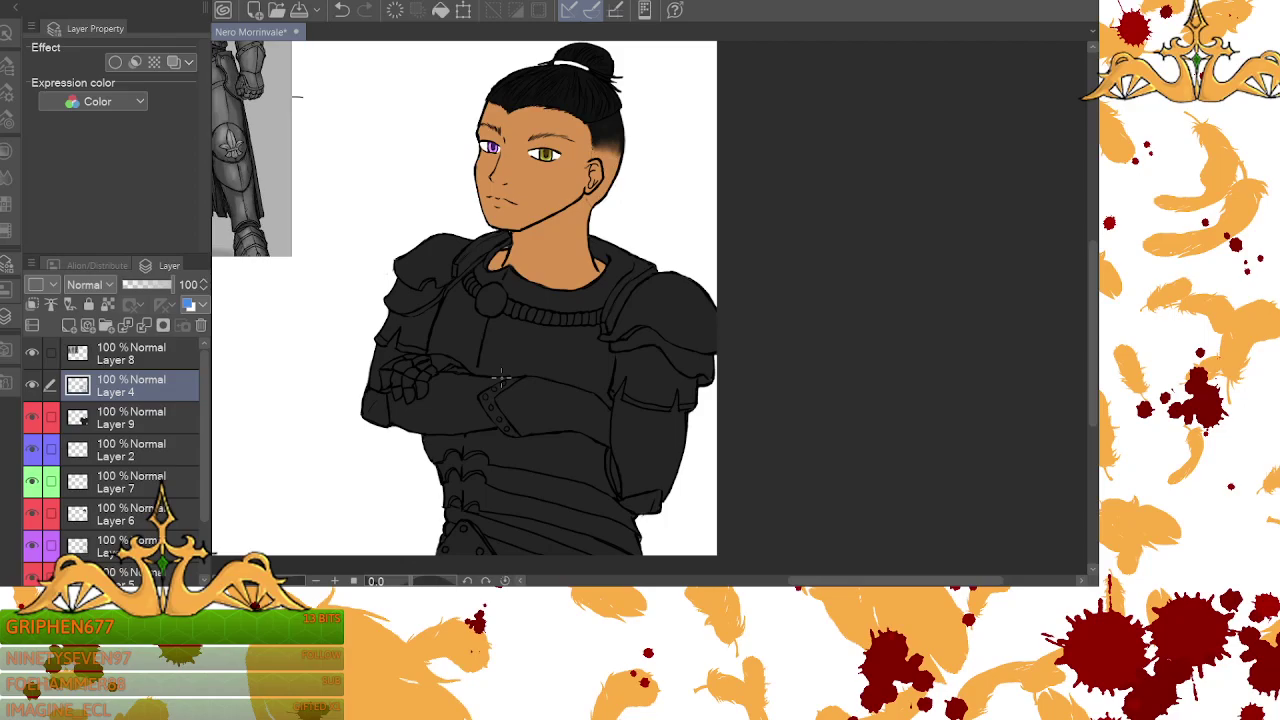
left_click_drag(1092, 347, 1086, 291)
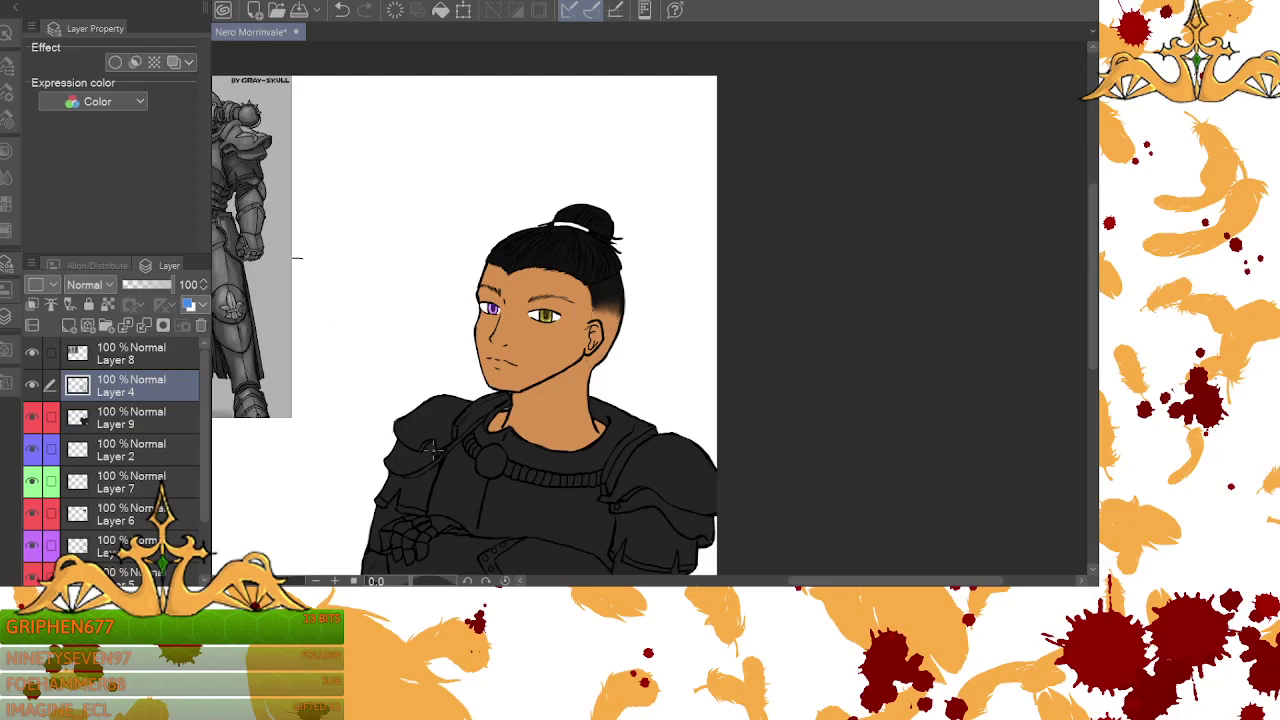
left_click_drag(1089, 330, 1087, 371)
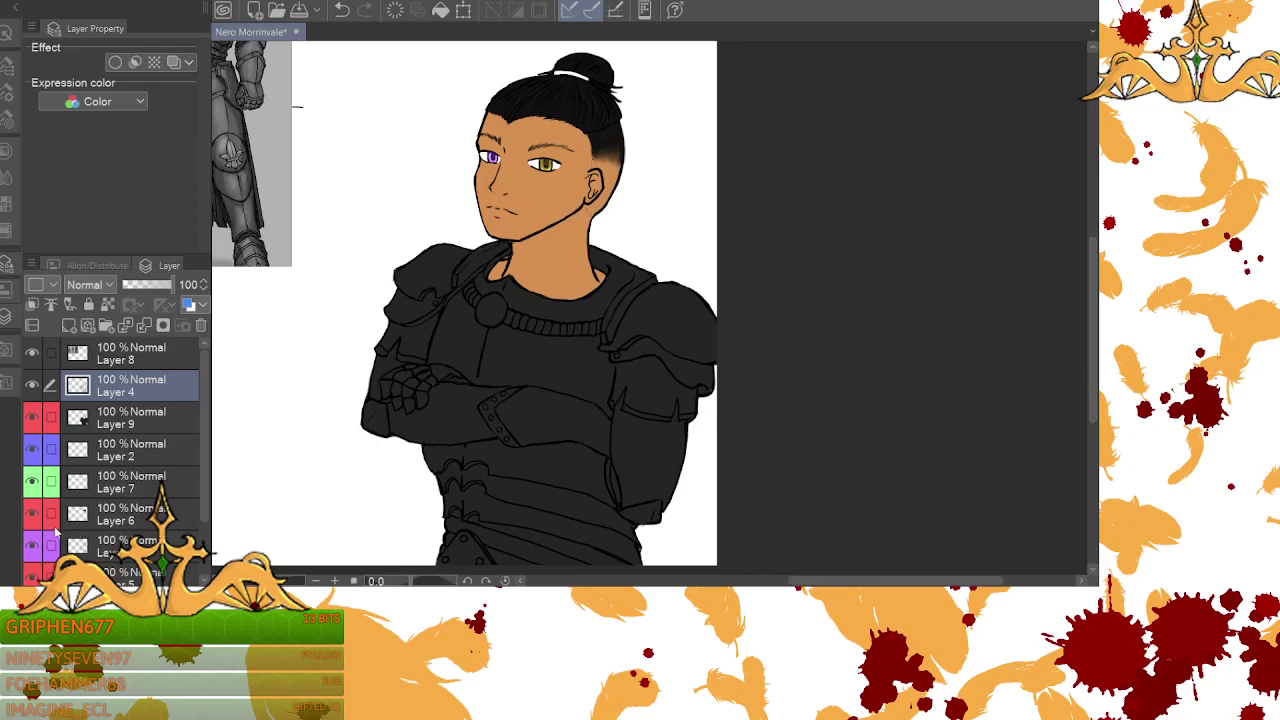
- Toggle Layer 6 off and on to check which part of the drawing it holds
left_click(68, 519)
left_click(33, 517)
left_click(32, 517)
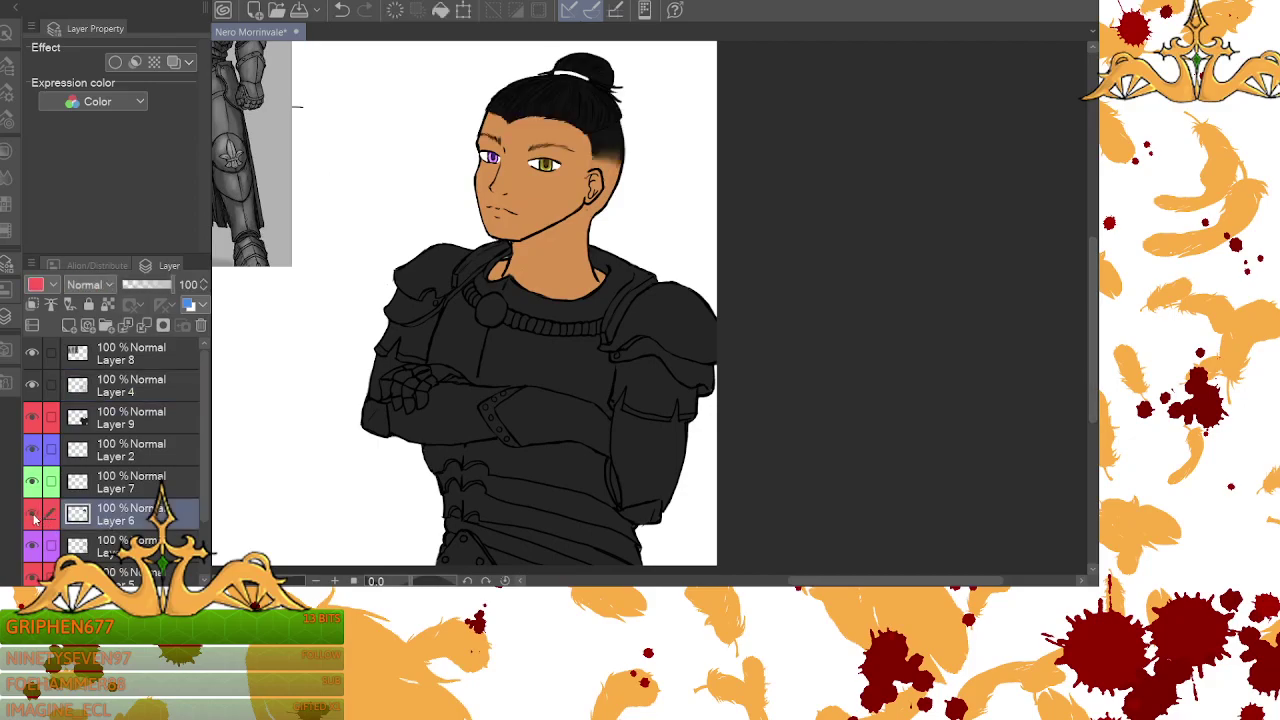
left_click(32, 517)
left_click(32, 517)
left_click_drag(203, 412, 171, 425)
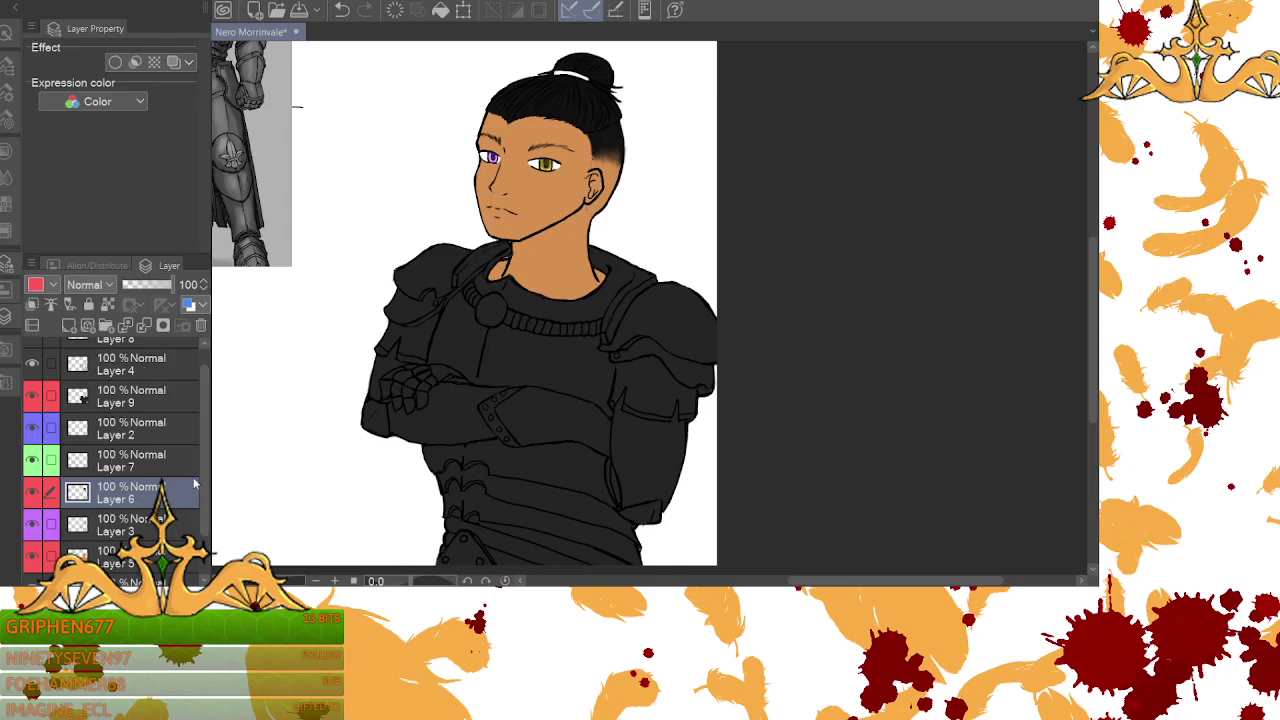
- Draw the neck contour lines on a new layer above Layer 3 and merge it down into Layer 3
left_click(62, 530)
left_click(36, 527)
left_click(36, 527)
left_click_drag(205, 482, 205, 500)
left_click(69, 325)
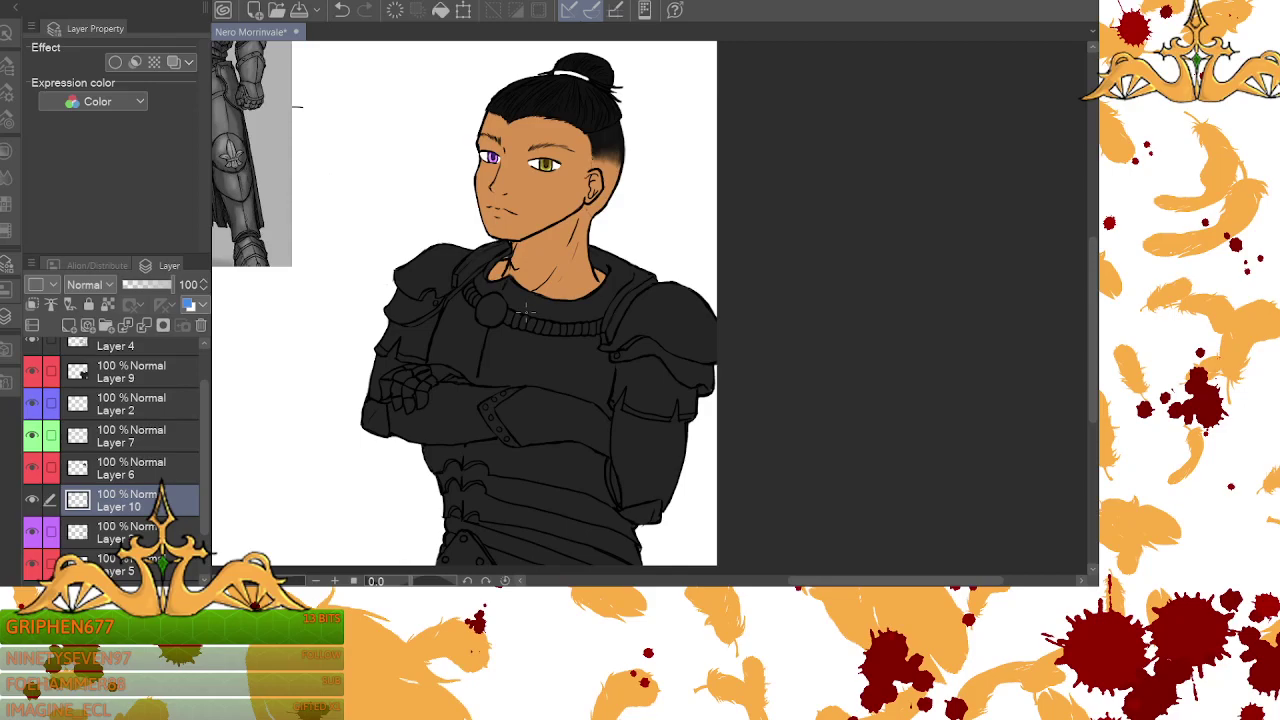
left_click(145, 326)
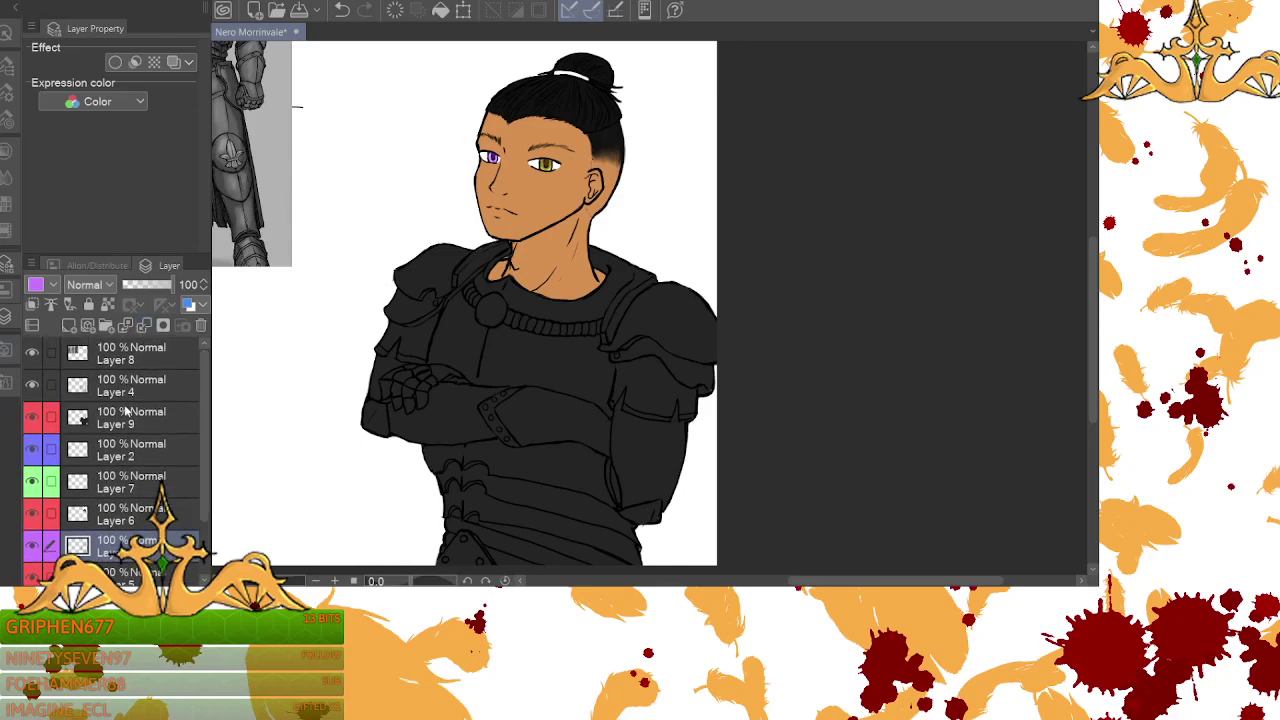
- Check Layer 4 by toggling its visibility, and add a new layer directly above Layer 9
left_click(31, 386)
left_click(31, 386)
left_click(125, 418)
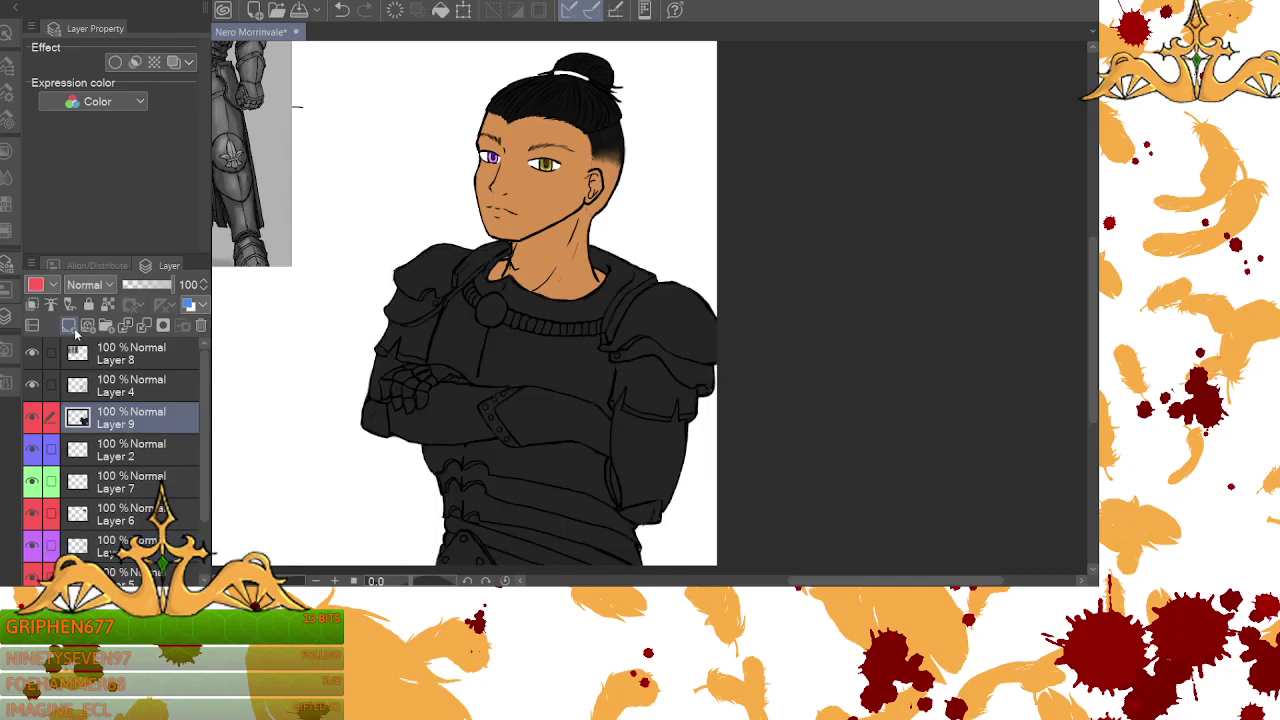
left_click(69, 326)
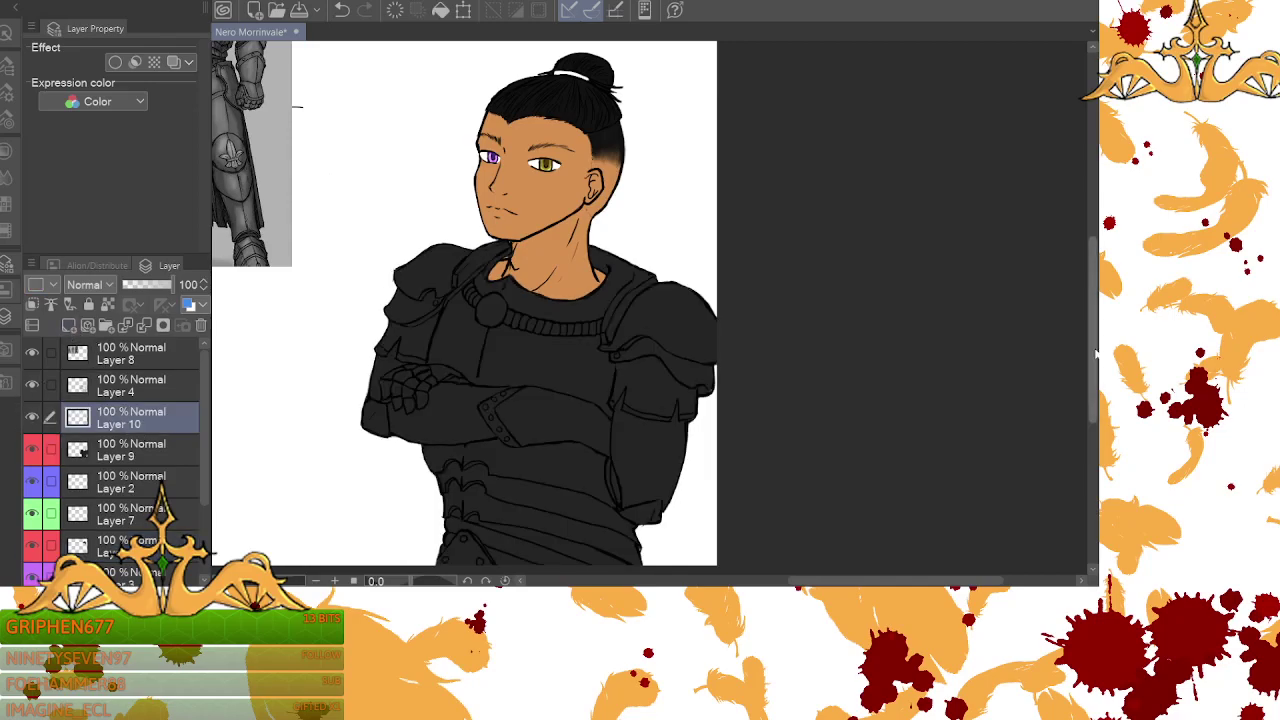
- Set the G-pen brush size to 7 and paint the V-shaped forearm band, gauntlet fingertips and both elbow caps grey on Layer 10
left_click_drag(1096, 372, 1096, 404)
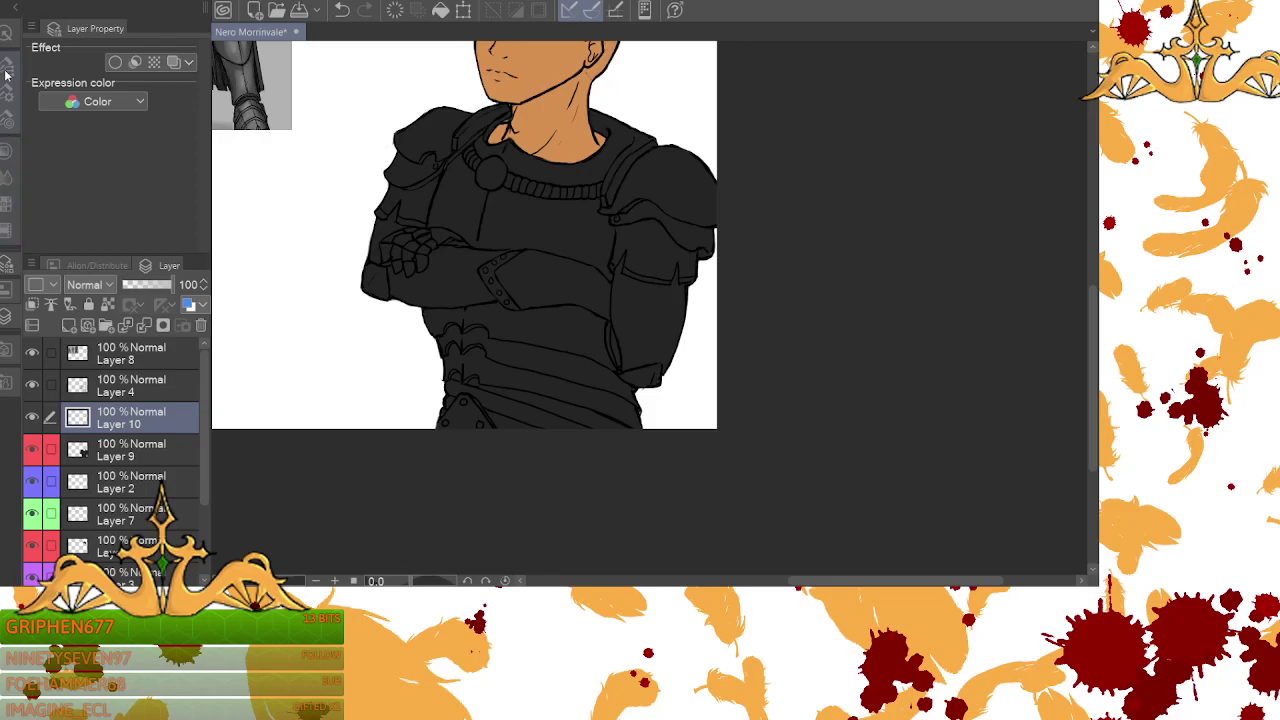
left_click(8, 118)
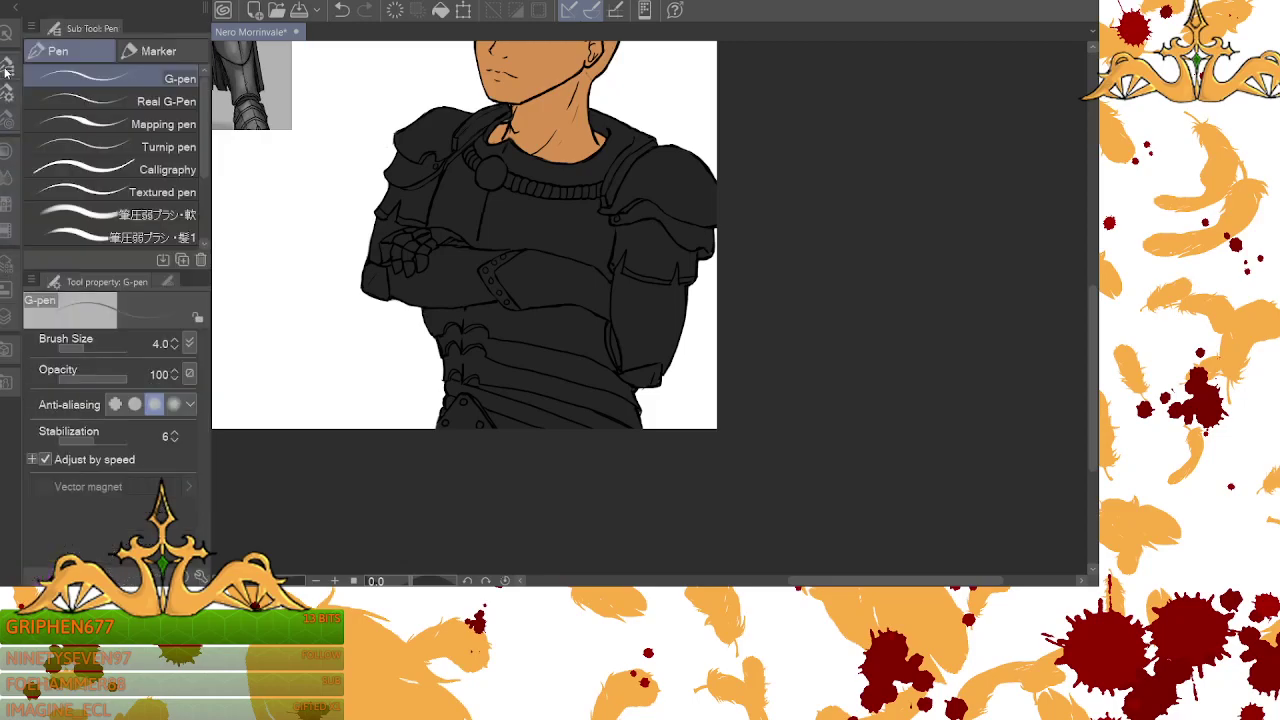
left_click(138, 282)
left_click(124, 362)
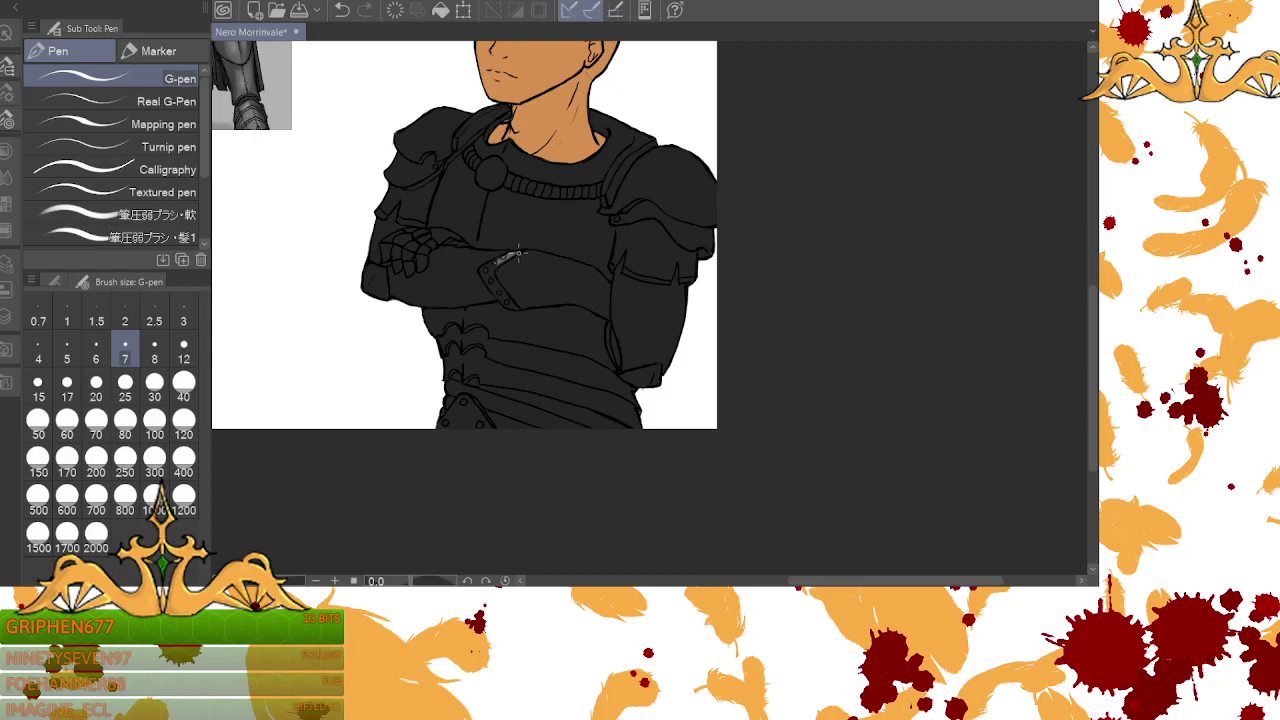
mouse_move(514, 254)
left_mouse_down()
mouse_move(495, 281)
mouse_move(479, 268)
mouse_move(495, 290)
mouse_move(495, 258)
mouse_move(528, 257)
mouse_move(482, 269)
mouse_move(510, 308)
mouse_move(496, 270)
mouse_move(515, 306)
left_mouse_up()
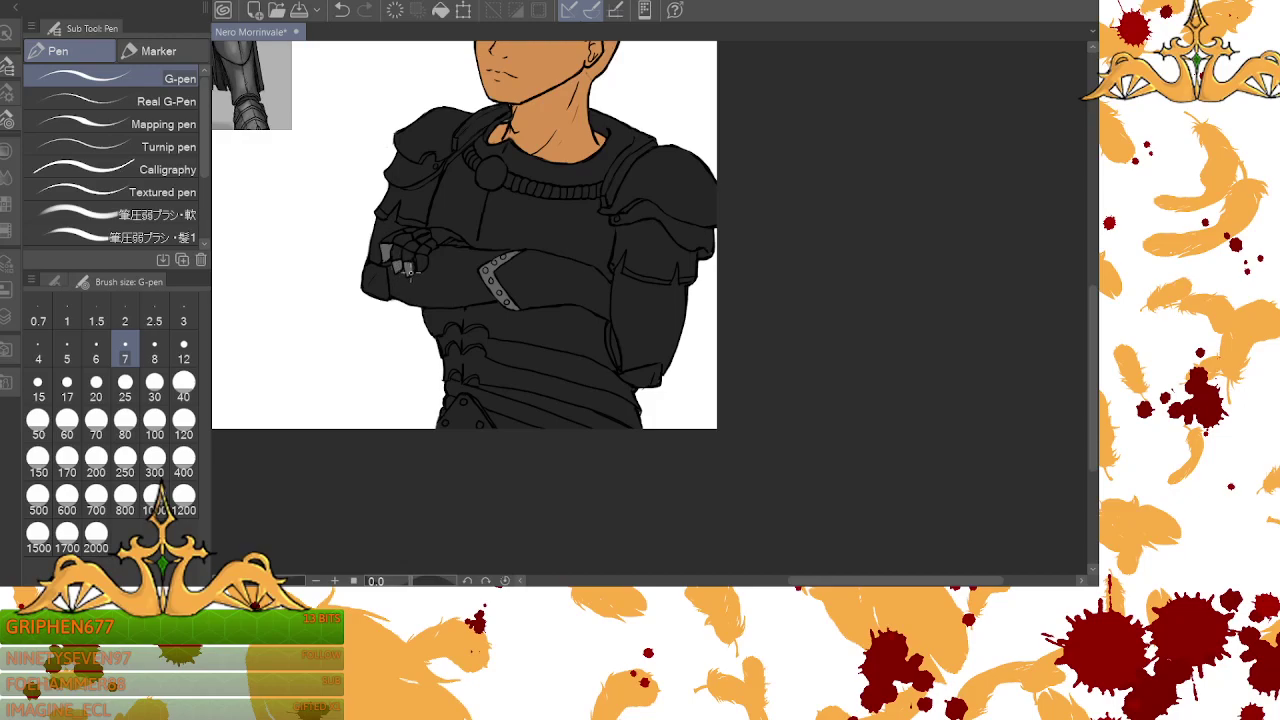
mouse_move(421, 257)
left_mouse_down()
mouse_move(424, 268)
mouse_move(366, 278)
mouse_move(368, 292)
mouse_move(372, 271)
mouse_move(372, 290)
mouse_move(380, 280)
mouse_move(386, 292)
mouse_move(371, 268)
left_mouse_up()
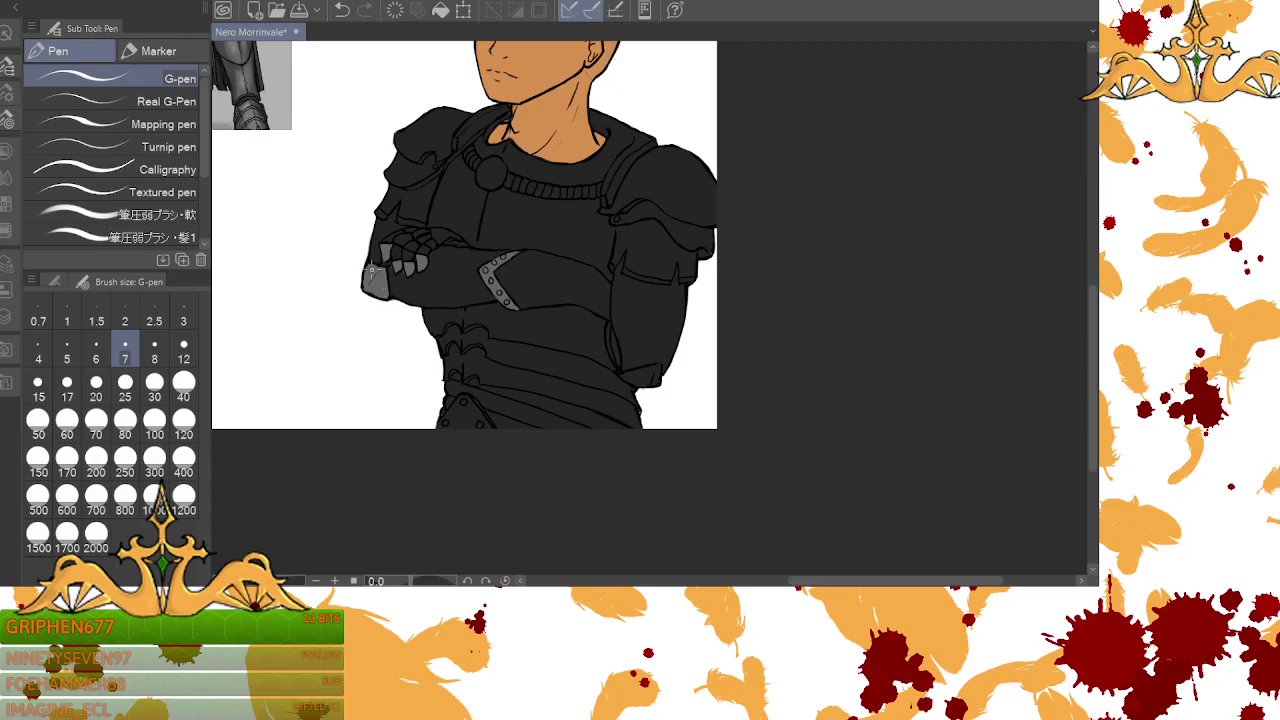
mouse_move(652, 373)
left_mouse_down()
mouse_move(656, 388)
mouse_move(655, 368)
mouse_move(628, 372)
mouse_move(647, 371)
mouse_move(630, 378)
mouse_move(645, 384)
mouse_move(655, 365)
mouse_move(621, 380)
left_mouse_up()
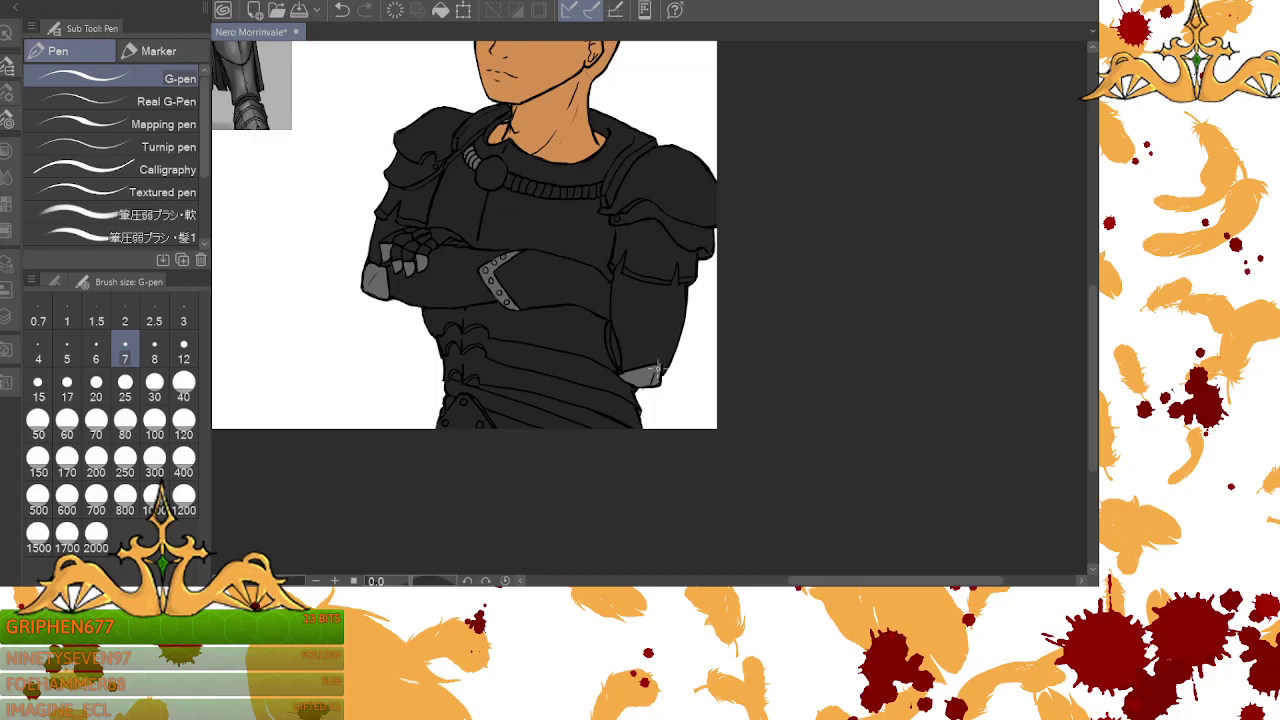
- Paint the upper-arm plate edges, the ribbed neck chain and its round medallion grey on Layer 10
left_click(12, 320)
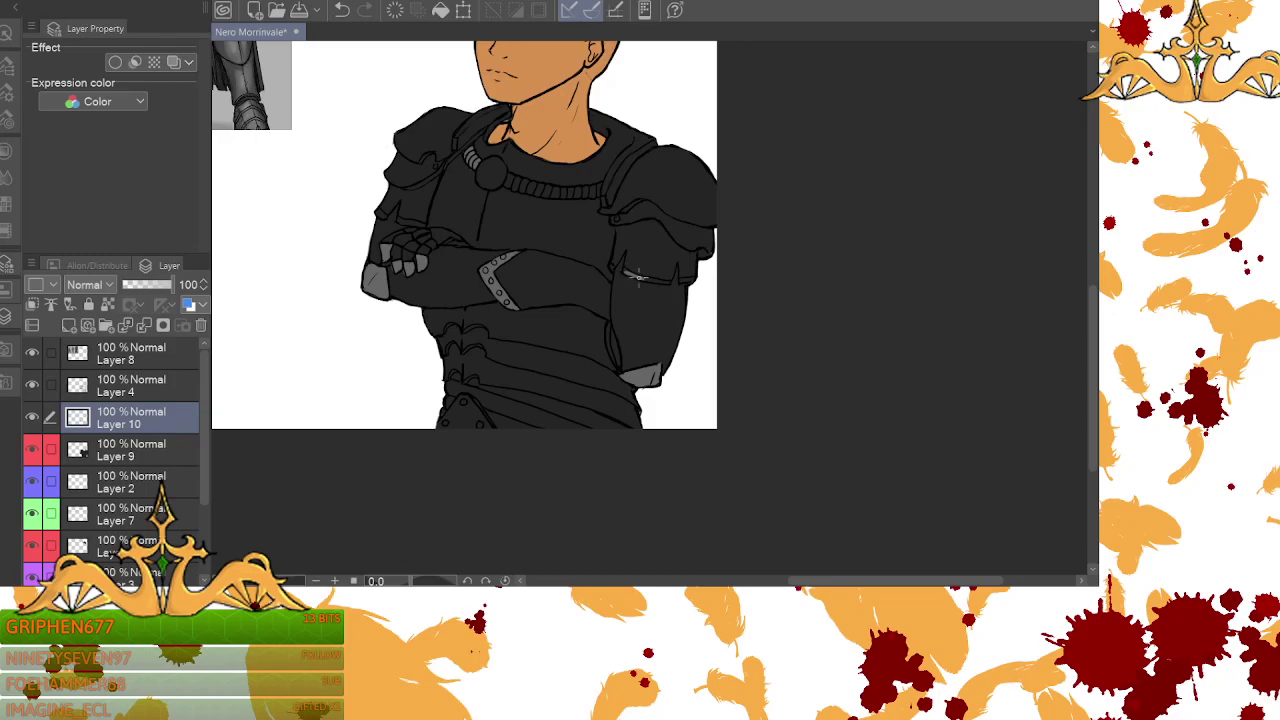
left_click_drag(624, 269, 656, 280)
left_click_drag(398, 219, 424, 223)
mouse_move(482, 174)
left_mouse_down()
mouse_move(497, 164)
mouse_move(482, 176)
mouse_move(554, 197)
mouse_move(600, 190)
left_mouse_up()
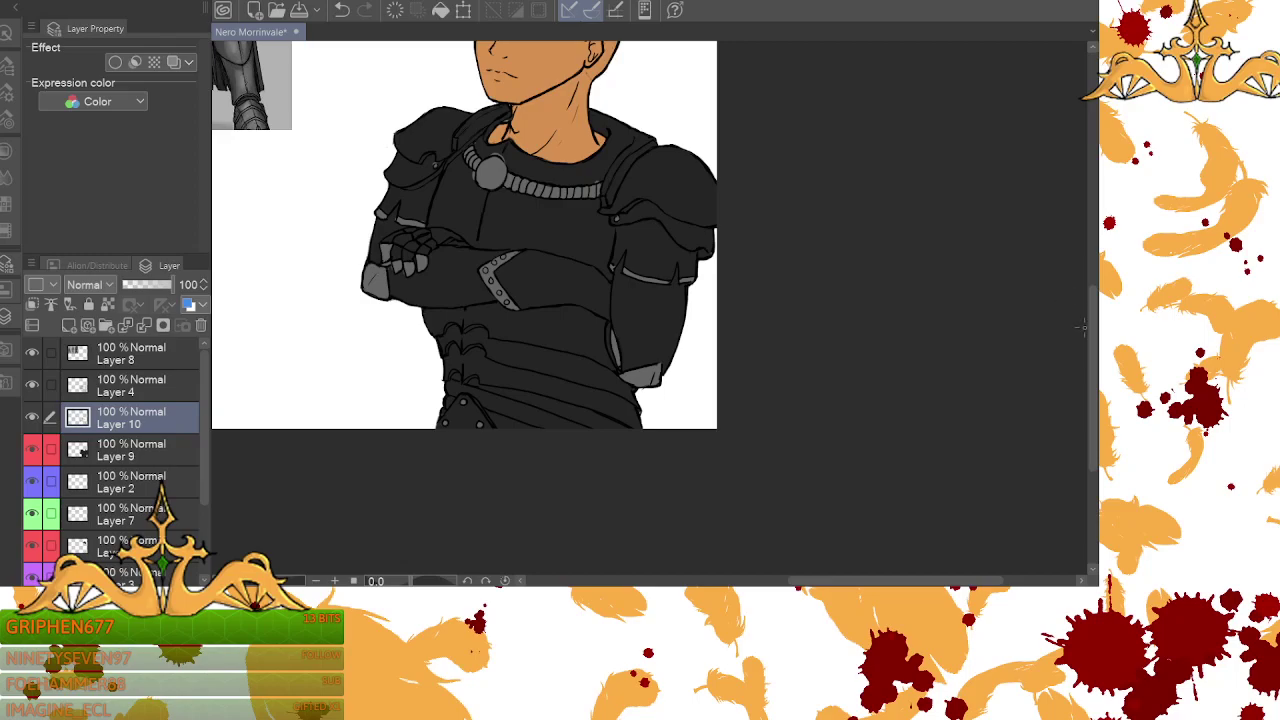
- Paint the raised collar bands on both sides of the neck grey on Layer 10
scroll(1097, 314, "up", 3)
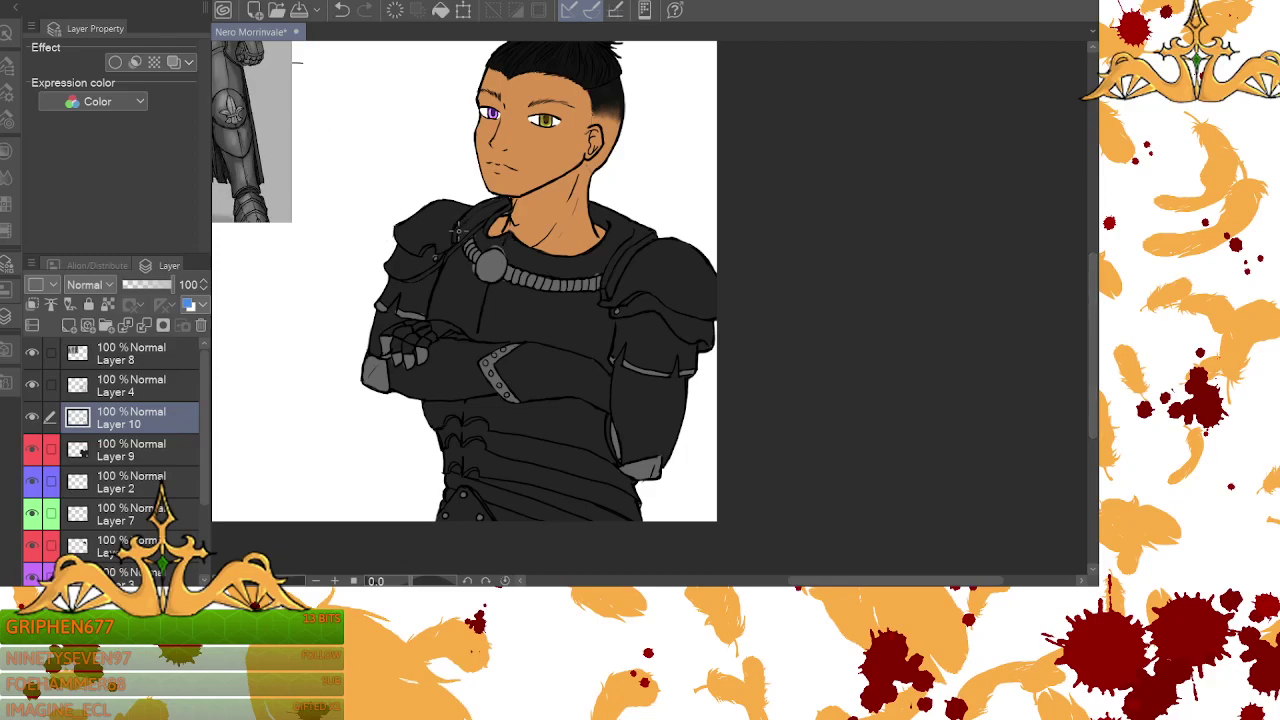
mouse_move(455, 231)
left_mouse_down()
mouse_move(508, 202)
mouse_move(492, 204)
left_mouse_up()
mouse_move(600, 193)
left_mouse_down()
mouse_move(600, 226)
mouse_move(597, 208)
mouse_move(625, 225)
left_mouse_up()
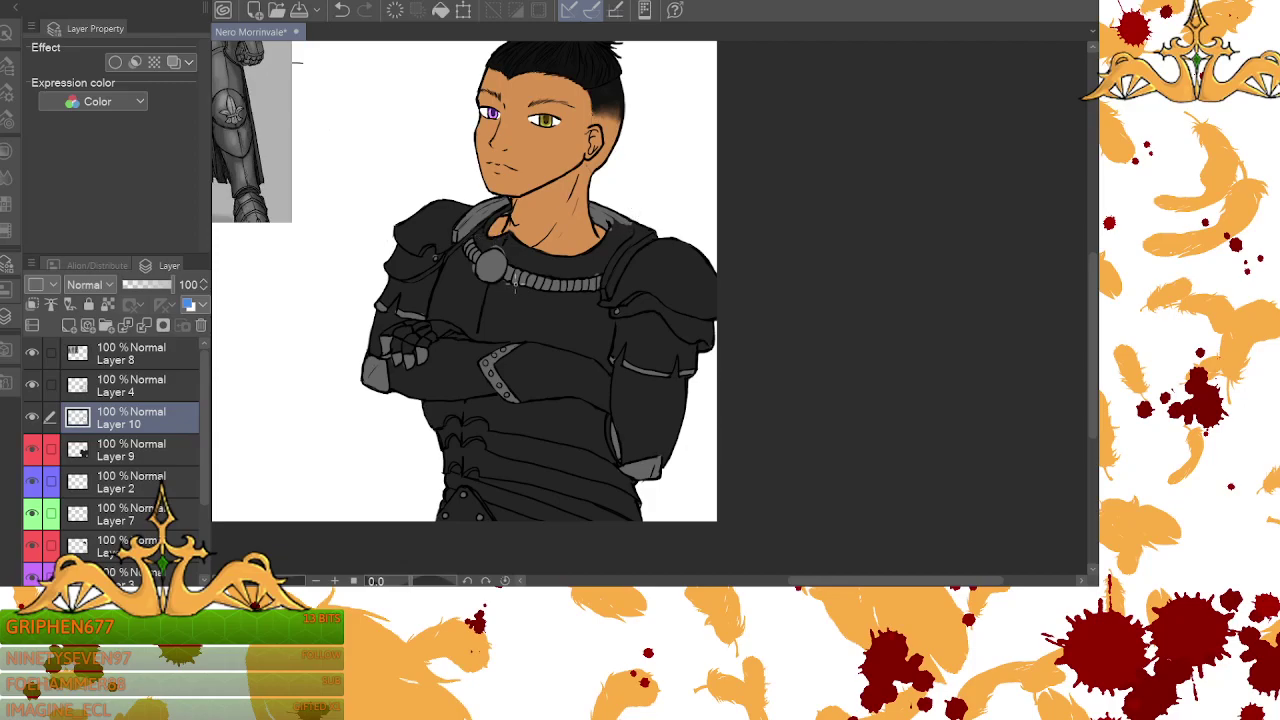
left_click_drag(597, 218, 601, 225)
mouse_move(624, 254)
left_mouse_down()
mouse_move(638, 225)
mouse_move(605, 293)
mouse_move(652, 238)
left_mouse_up()
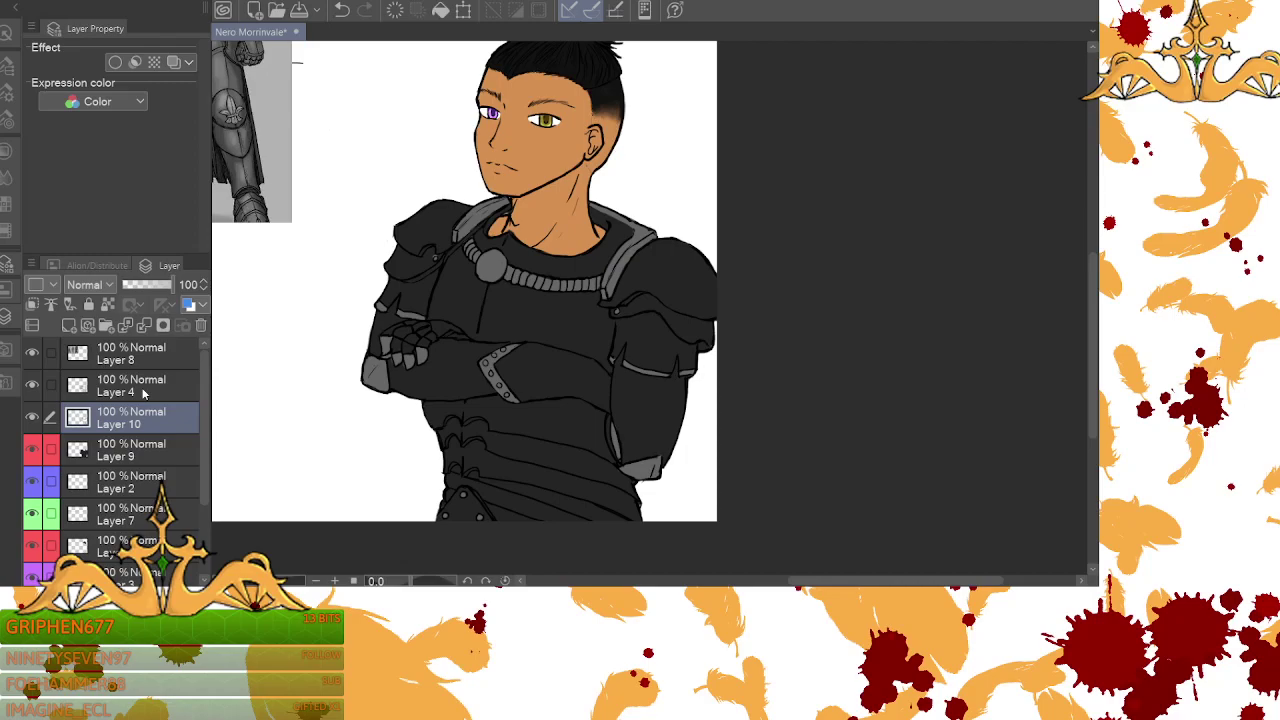
- Fill the lowest waist plates and their scalloped centre edge with grey on Layer 10, up to the outlines
left_click(118, 450)
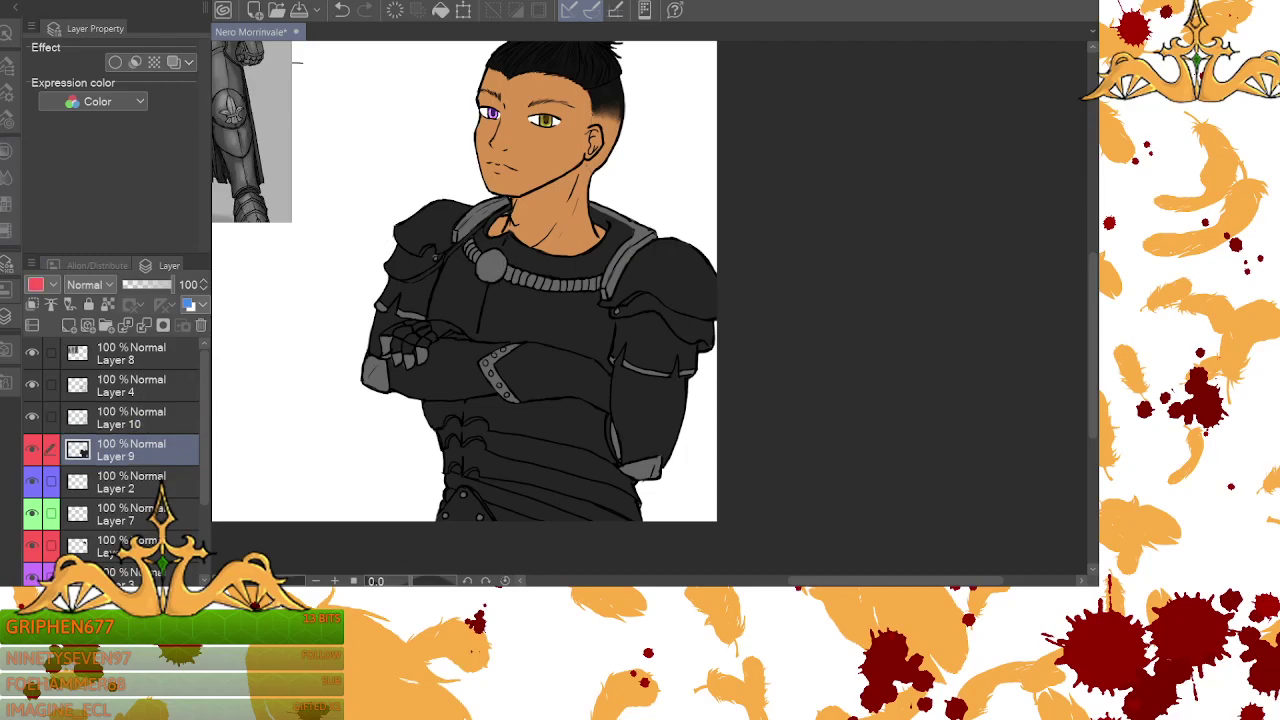
left_click(142, 388)
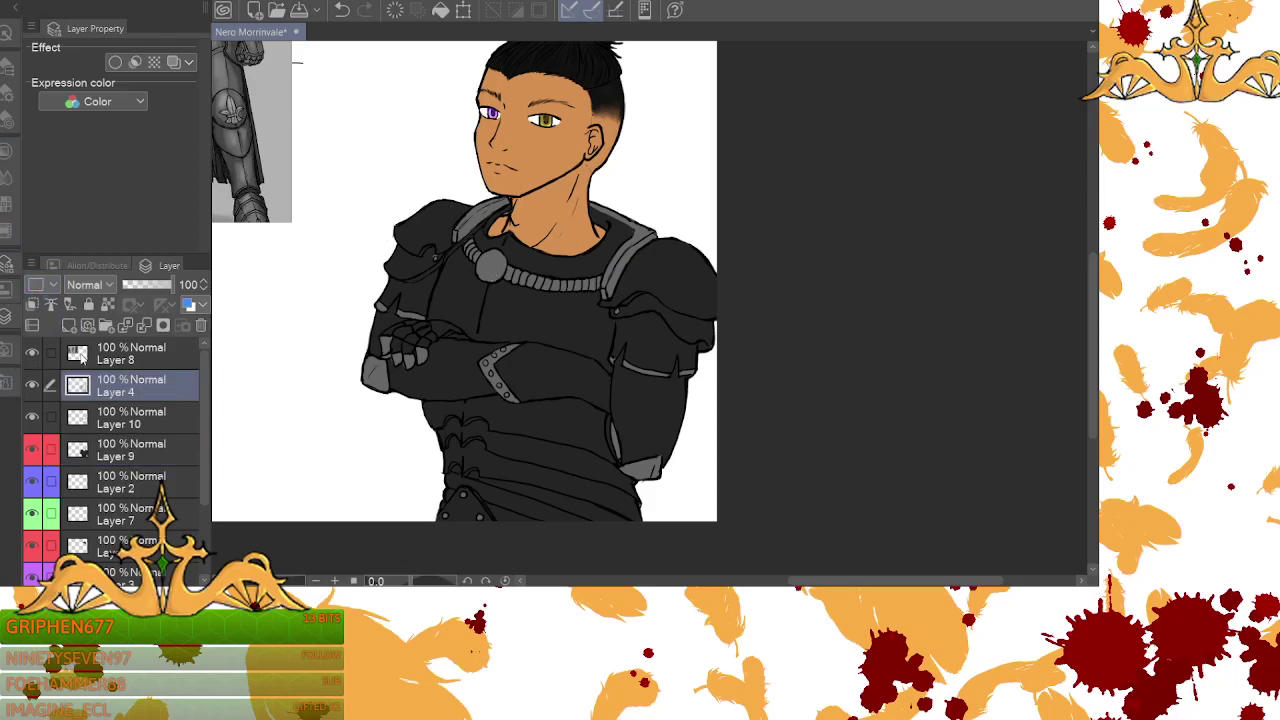
left_click(125, 420)
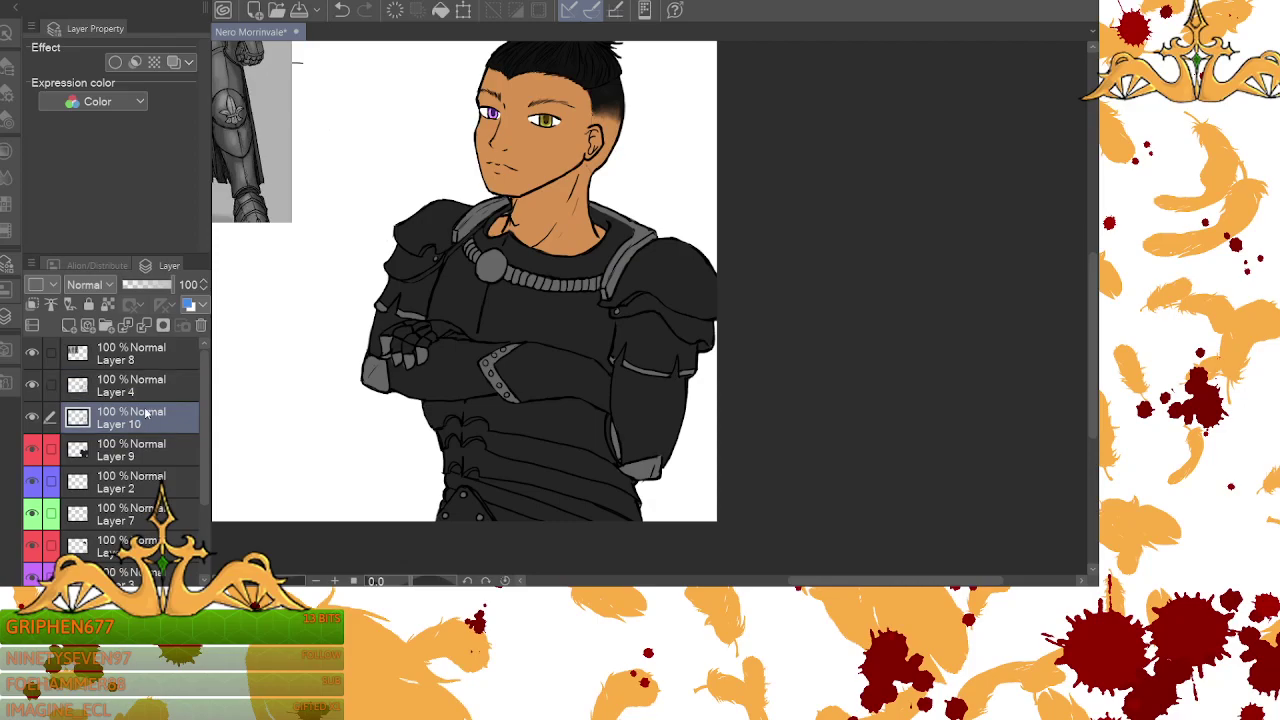
left_click(335, 580)
left_click_drag(1091, 318, 1086, 391)
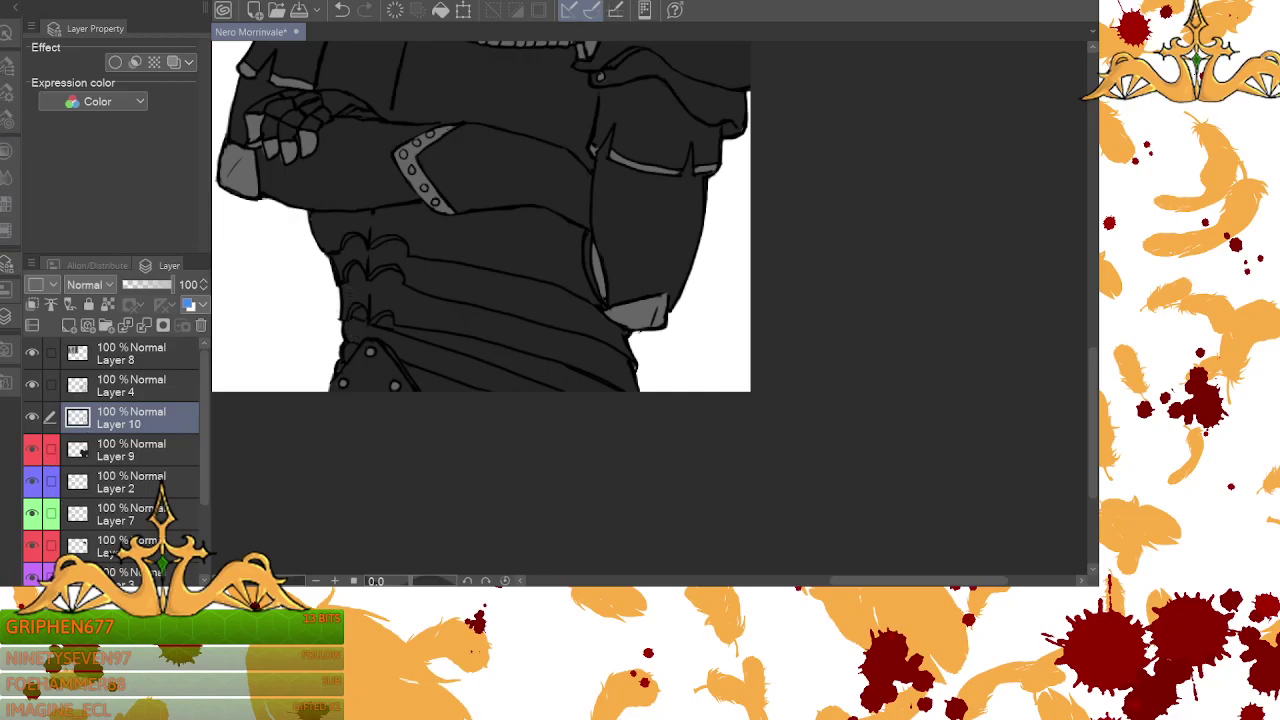
mouse_move(353, 340)
left_mouse_down()
mouse_move(351, 300)
mouse_move(350, 340)
mouse_move(359, 311)
mouse_move(355, 343)
mouse_move(386, 326)
mouse_move(371, 335)
mouse_move(460, 400)
mouse_move(449, 364)
mouse_move(481, 406)
left_mouse_up()
mouse_move(423, 342)
left_mouse_down()
mouse_move(466, 386)
mouse_move(452, 352)
mouse_move(477, 393)
mouse_move(461, 346)
mouse_move(523, 402)
mouse_move(489, 349)
mouse_move(542, 404)
mouse_move(522, 386)
mouse_move(530, 372)
mouse_move(583, 401)
mouse_move(592, 388)
mouse_move(563, 351)
left_mouse_up()
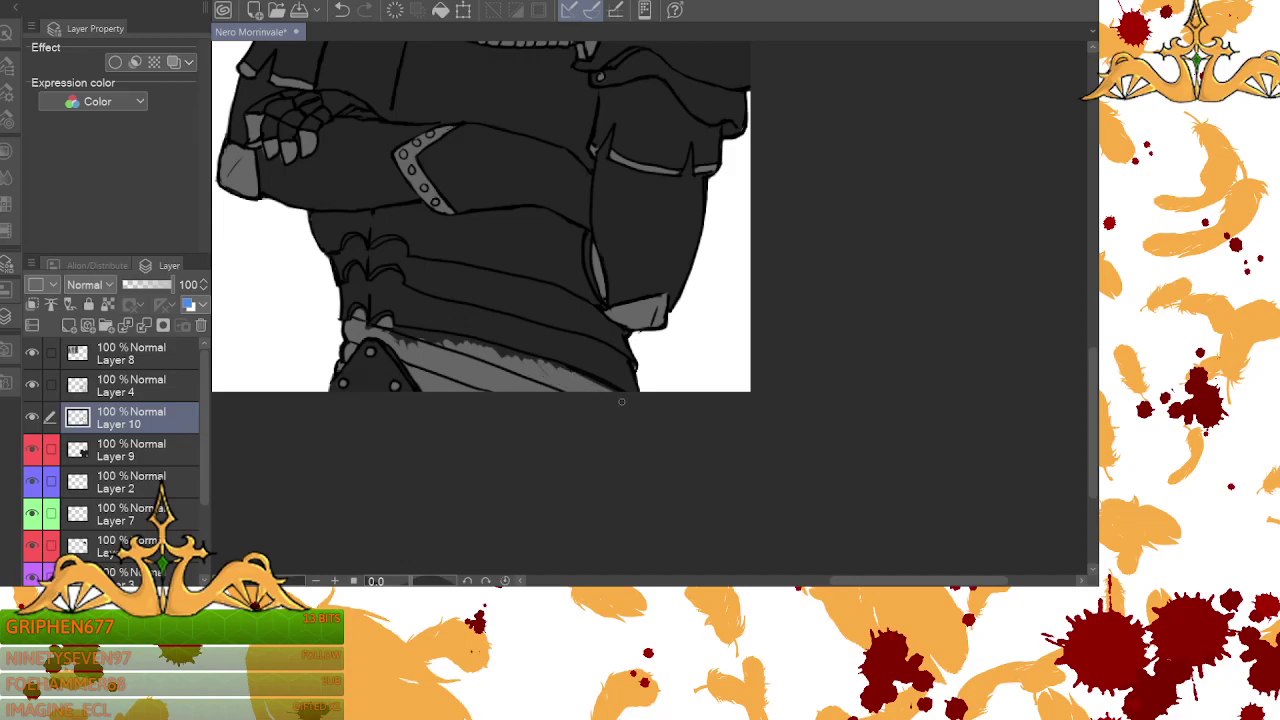
left_click(335, 580)
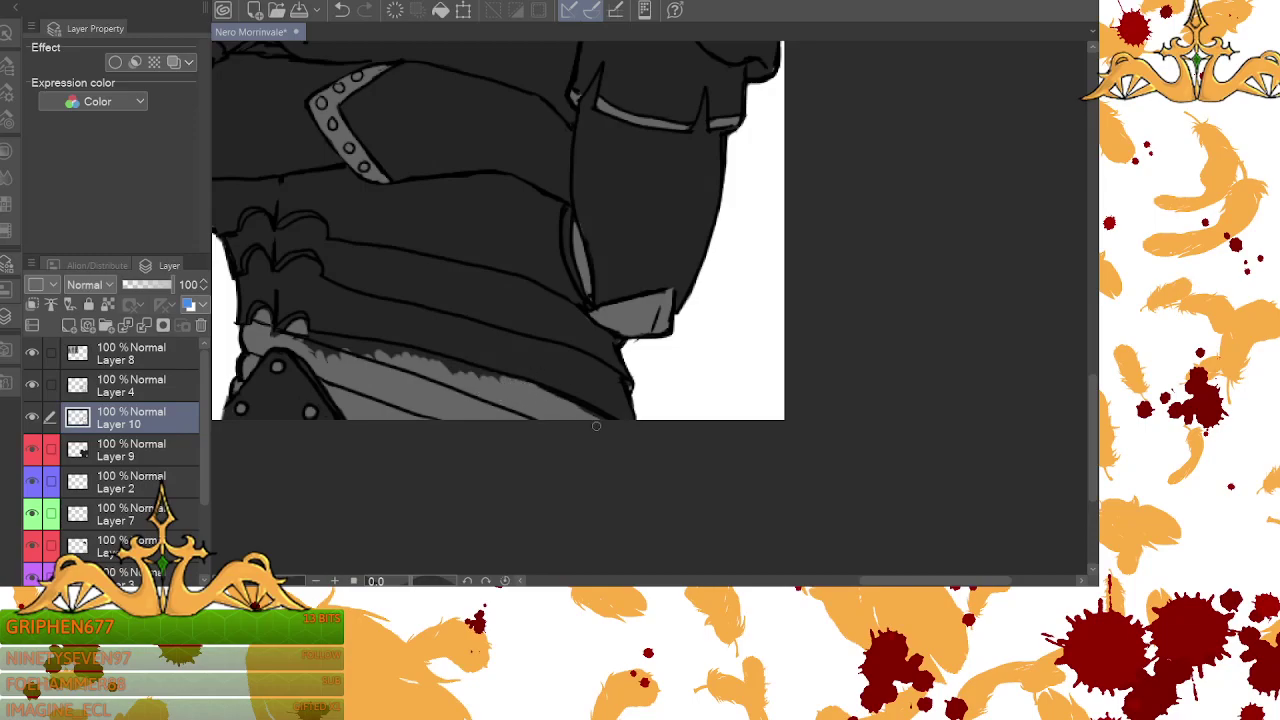
mouse_move(595, 416)
left_mouse_down()
mouse_move(457, 359)
mouse_move(345, 352)
mouse_move(462, 365)
mouse_move(523, 389)
left_mouse_up()
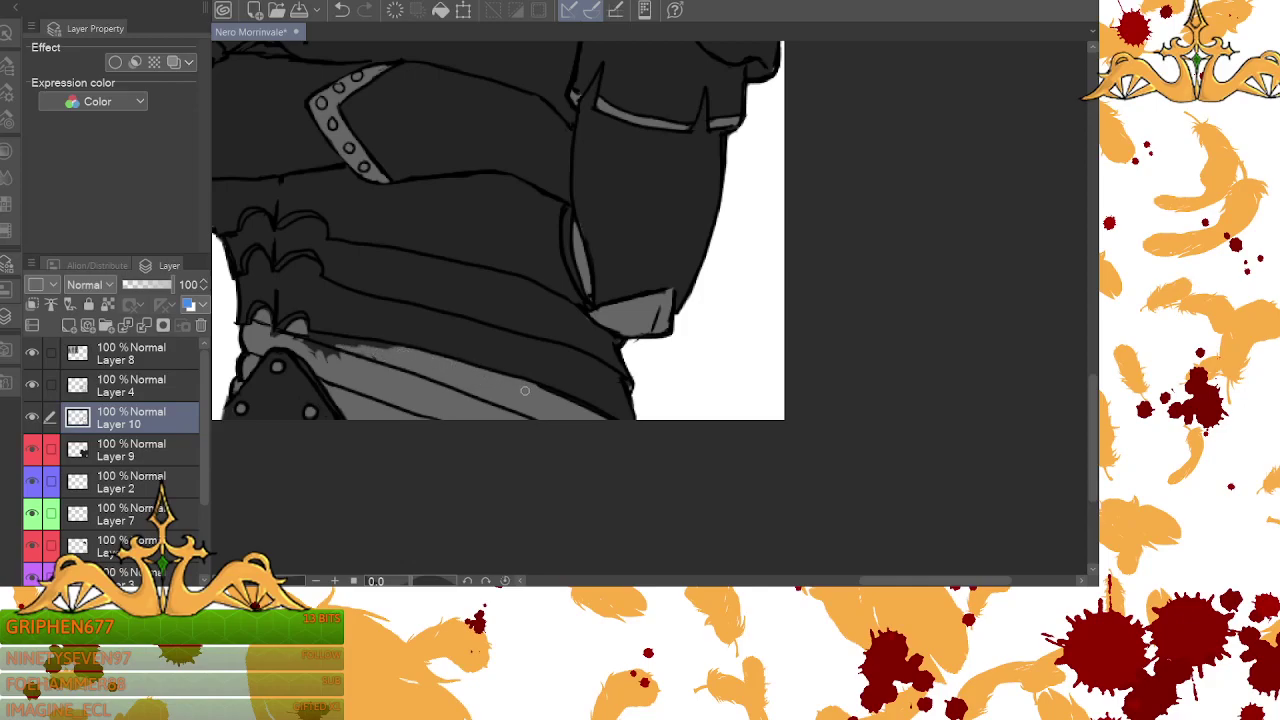
mouse_move(306, 350)
left_mouse_down()
mouse_move(364, 350)
mouse_move(307, 338)
mouse_move(387, 353)
left_mouse_up()
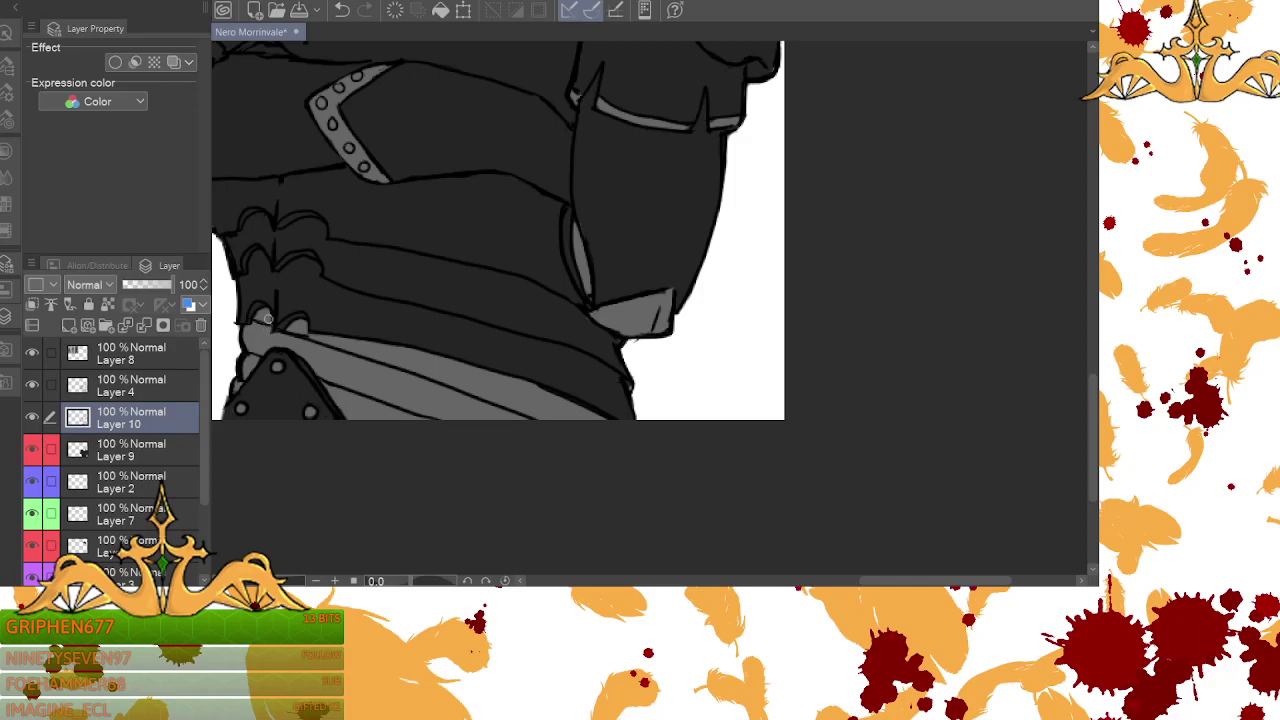
left_click(131, 390)
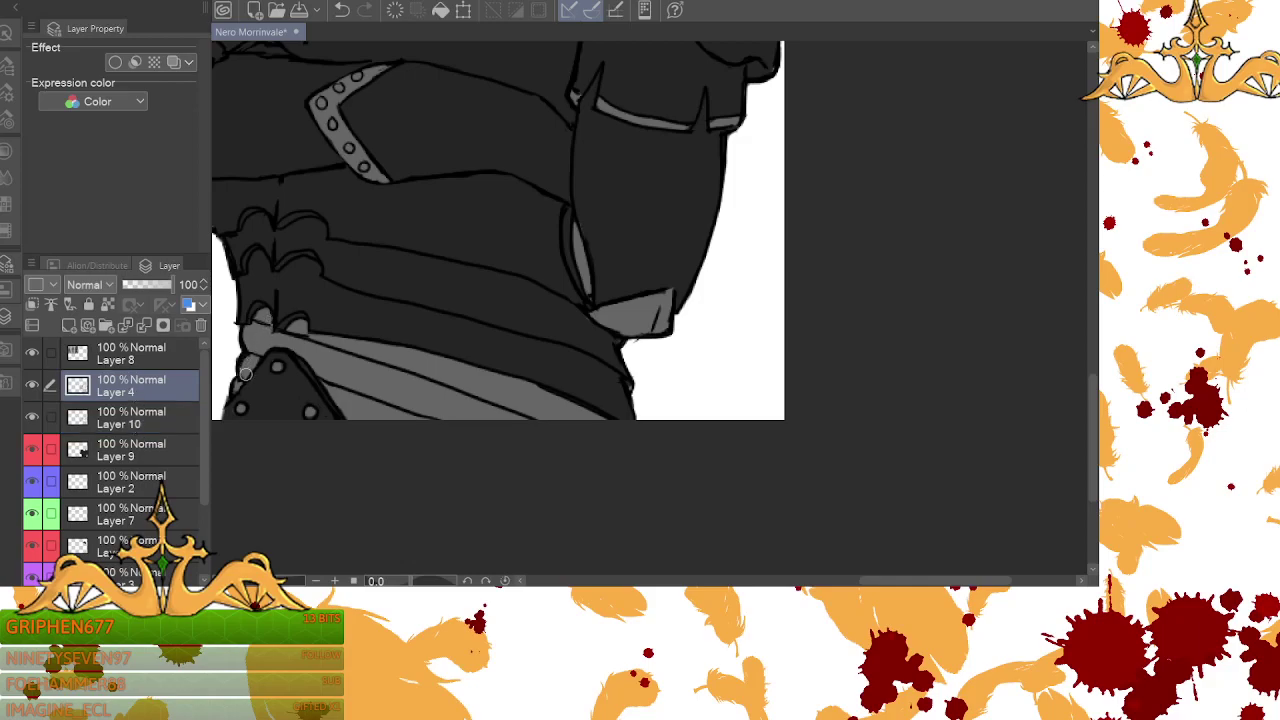
left_click_drag(246, 361, 235, 387)
left_click_drag(238, 375, 234, 388)
left_click(341, 9)
left_click(341, 9)
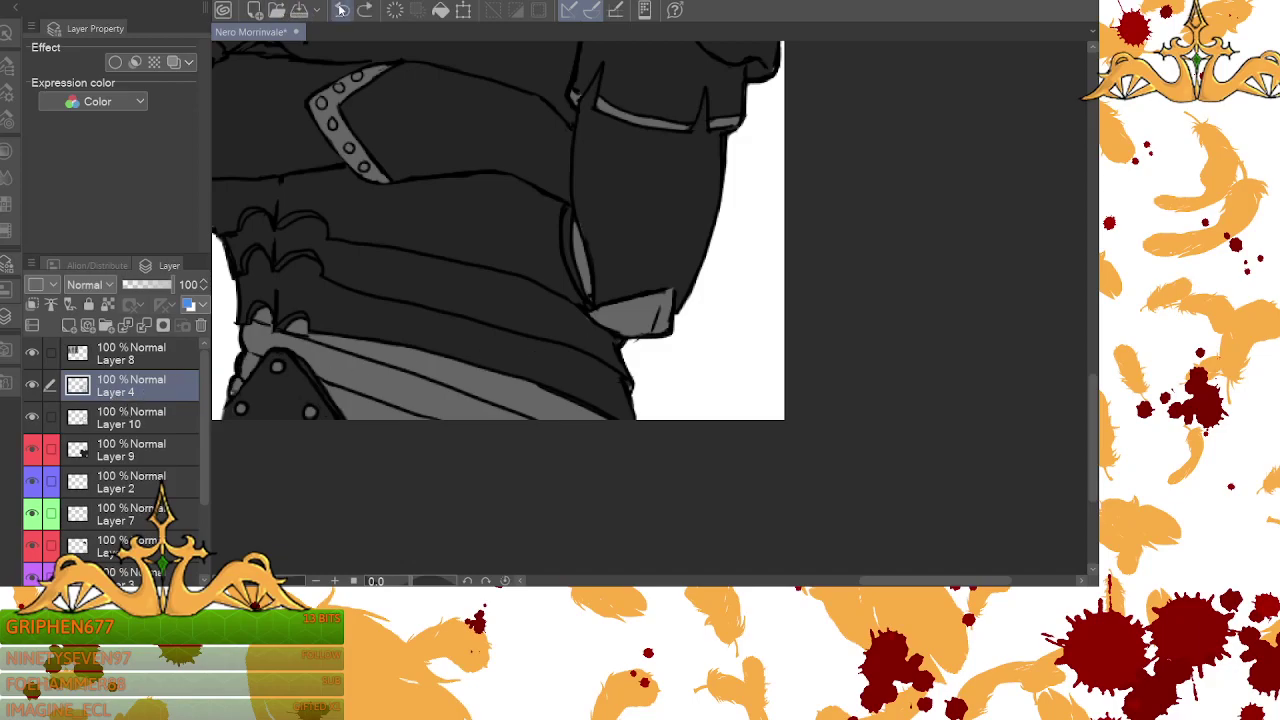
left_click(341, 9)
left_click(341, 9)
left_click(341, 9)
left_click(342, 9)
- Set the G-pen brush size to 4 and redraw the outer outline of the lowest scalloped waist plates on Layer 4
left_click(9, 66)
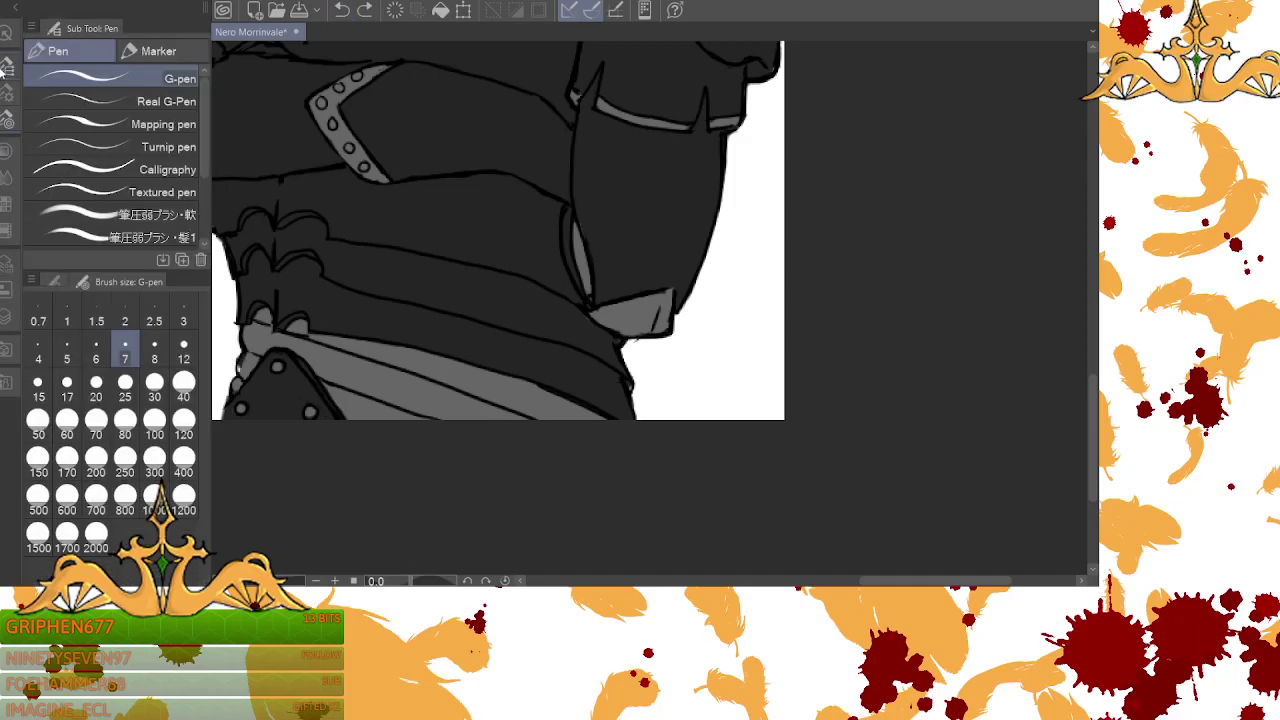
key("bracketleft")
key("bracketleft")
key("bracketleft")
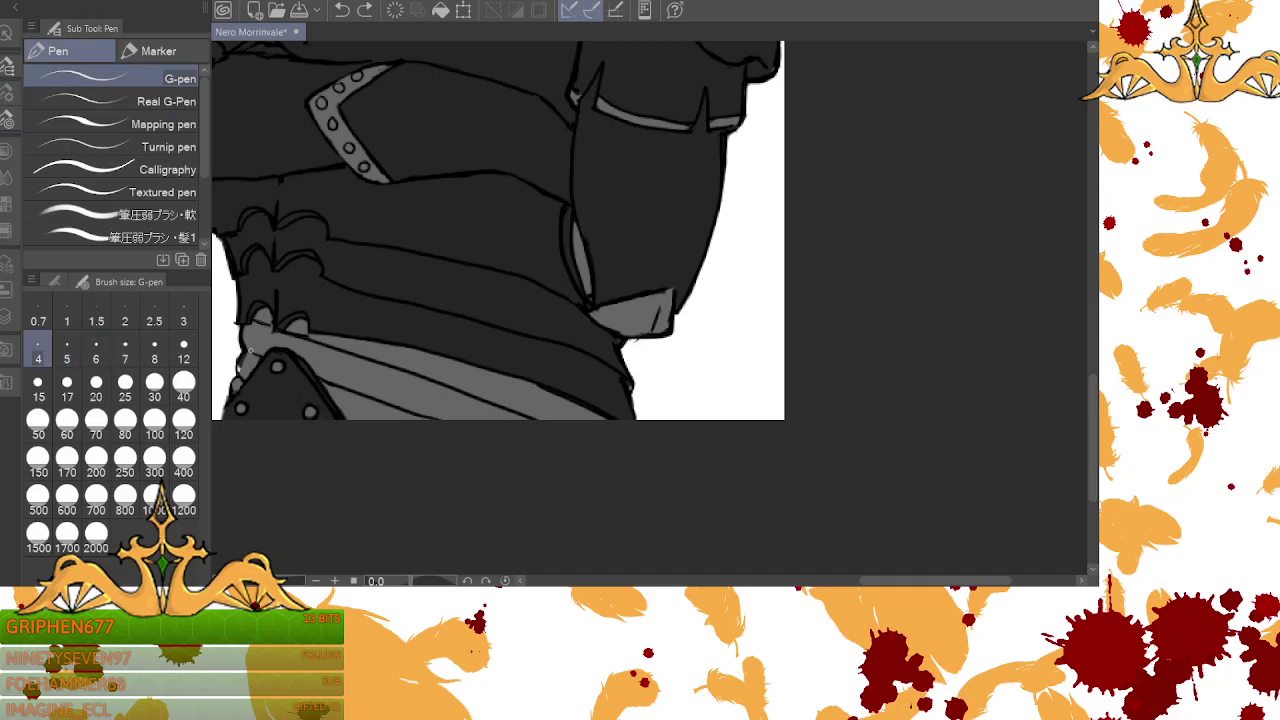
left_click_drag(241, 354, 238, 370)
key("ctrl+z")
left_click_drag(241, 350, 236, 371)
left_click(8, 310)
left_click(134, 418)
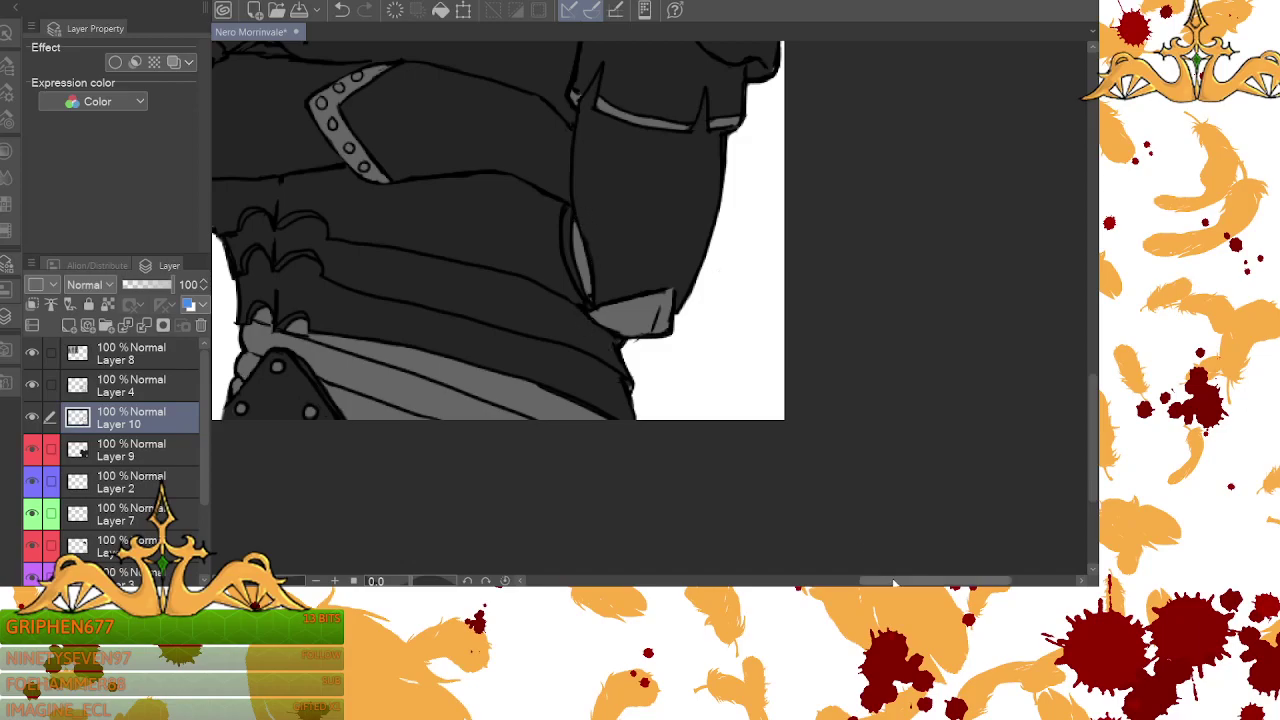
- Retouch the outline along the lower edge of the elbow cap beside the waist on Layer 4
left_click(129, 386)
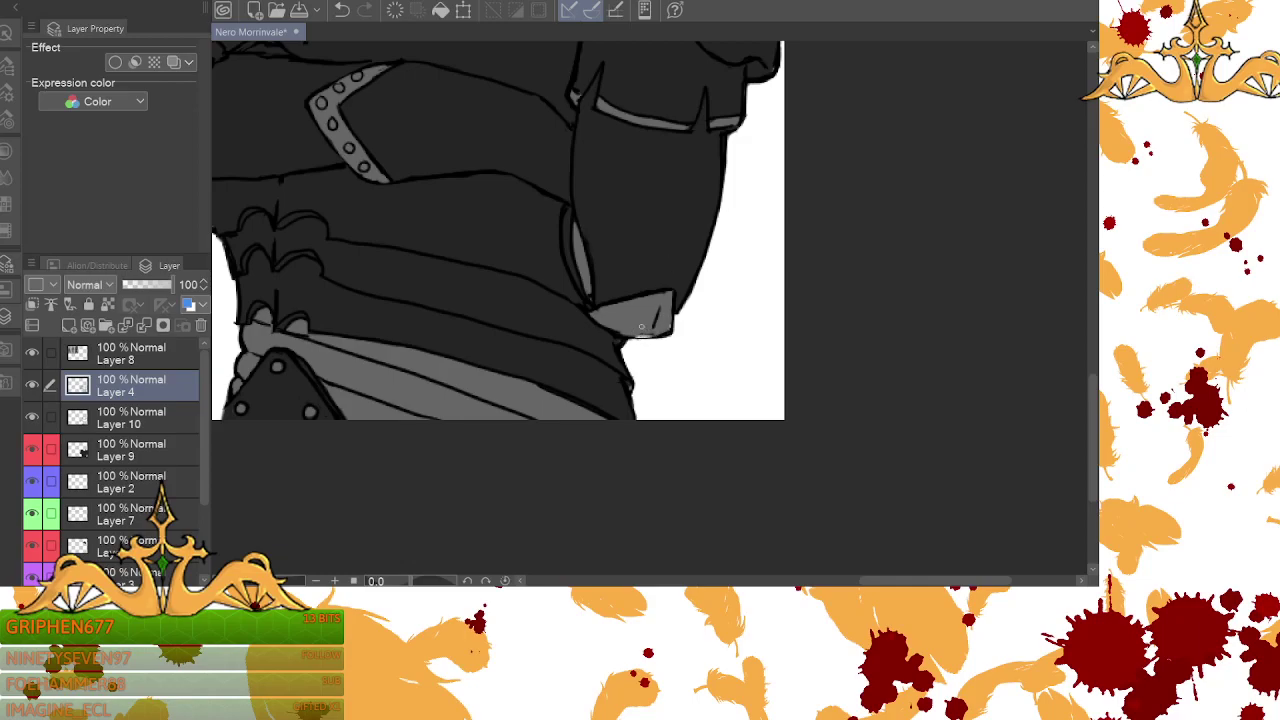
key("ctrl+z")
mouse_move(659, 332)
left_mouse_down()
mouse_move(635, 333)
mouse_move(655, 336)
left_mouse_up()
left_click(112, 432)
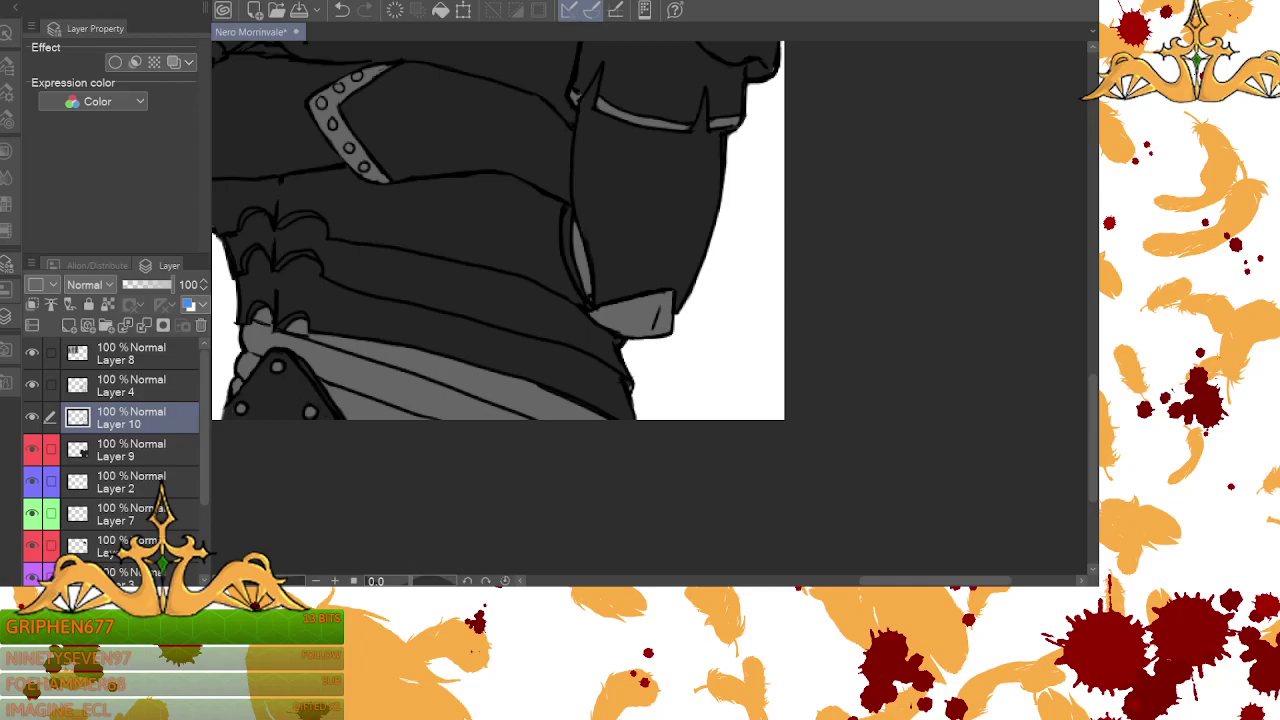
left_click(119, 385)
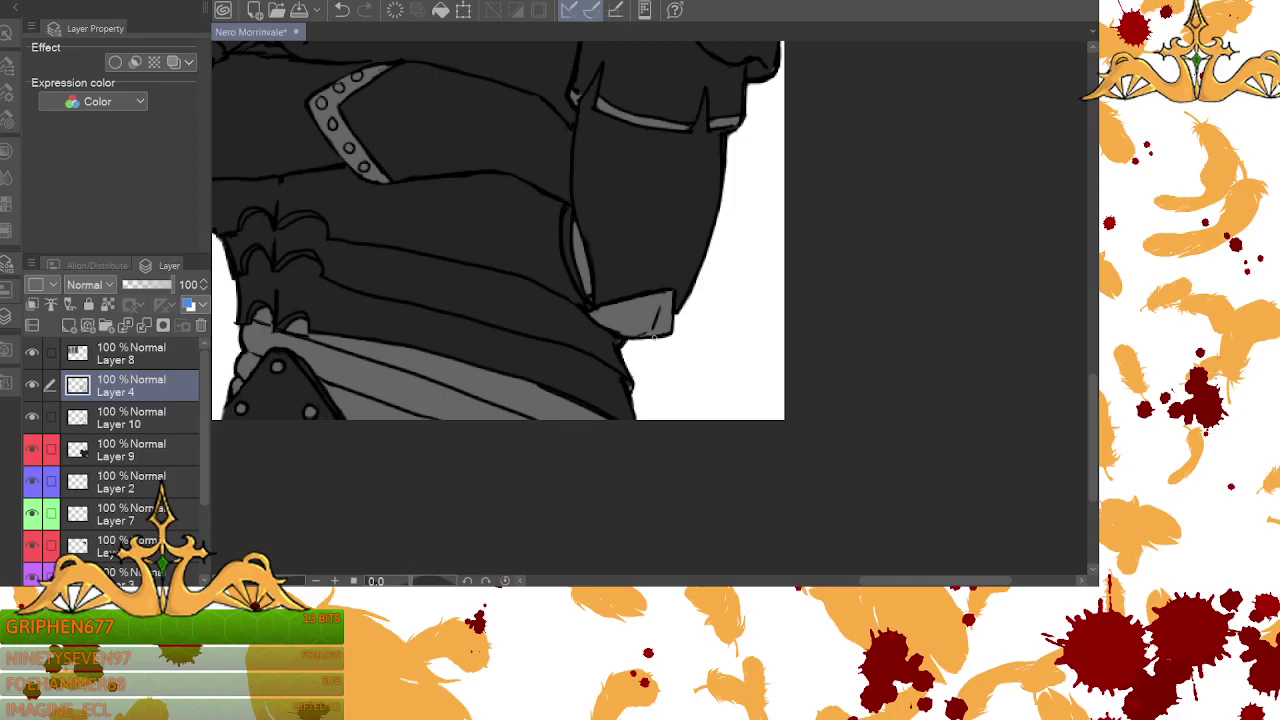
left_click_drag(604, 316, 616, 320)
- Clean up the outline at the outer corner of the grey collar band beside the large pauldron on Layer 4
left_click_drag(935, 580, 894, 580)
left_click(314, 581)
left_click_drag(1092, 408, 1092, 327)
scroll(615, 300, "up", 3)
scroll(615, 300, "down", 4)
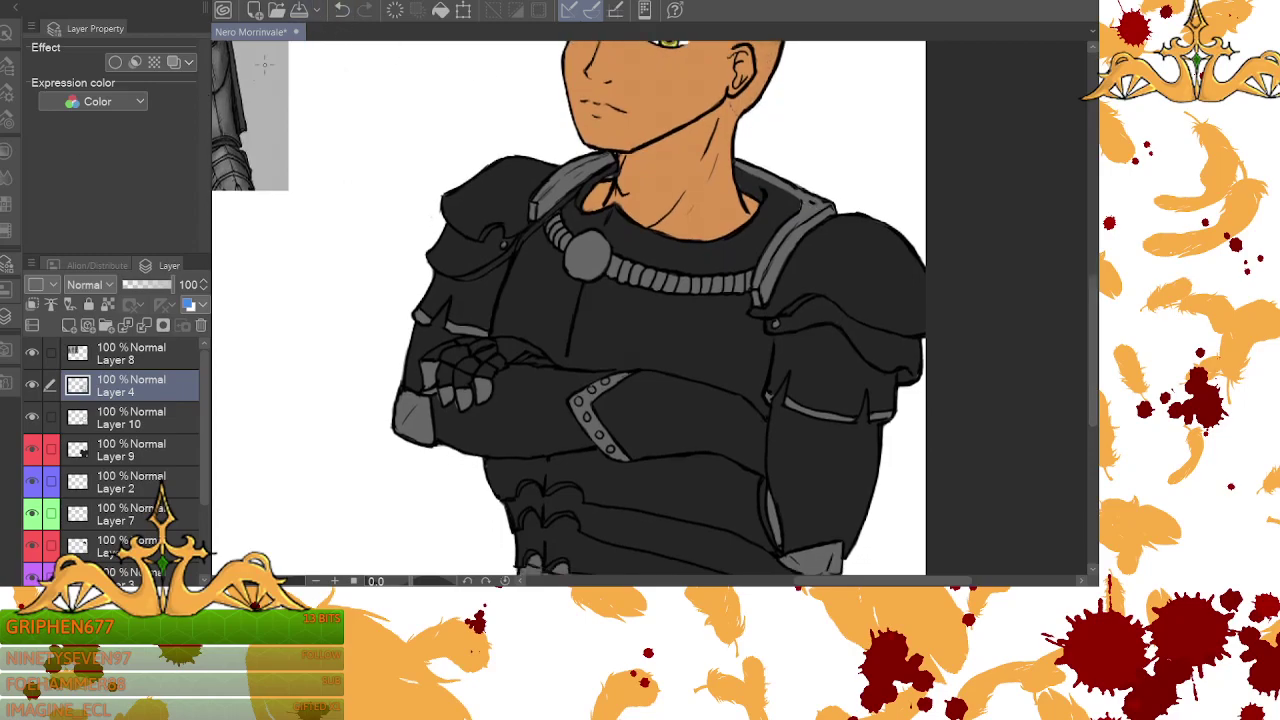
left_click(341, 10)
left_click_drag(809, 200, 815, 212)
- Merge Layer 4 and Layer 10 down into Layer 9, undoing the extra merge into Layer 2
left_click(140, 418)
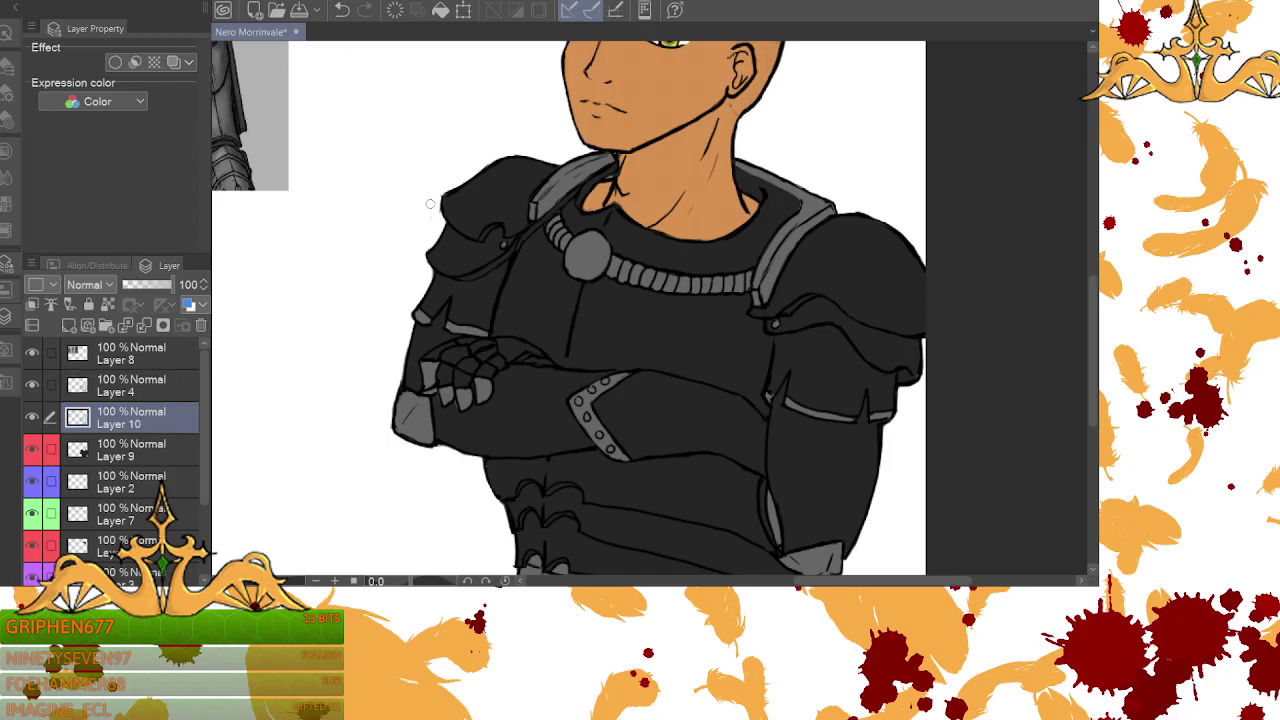
left_click(140, 455)
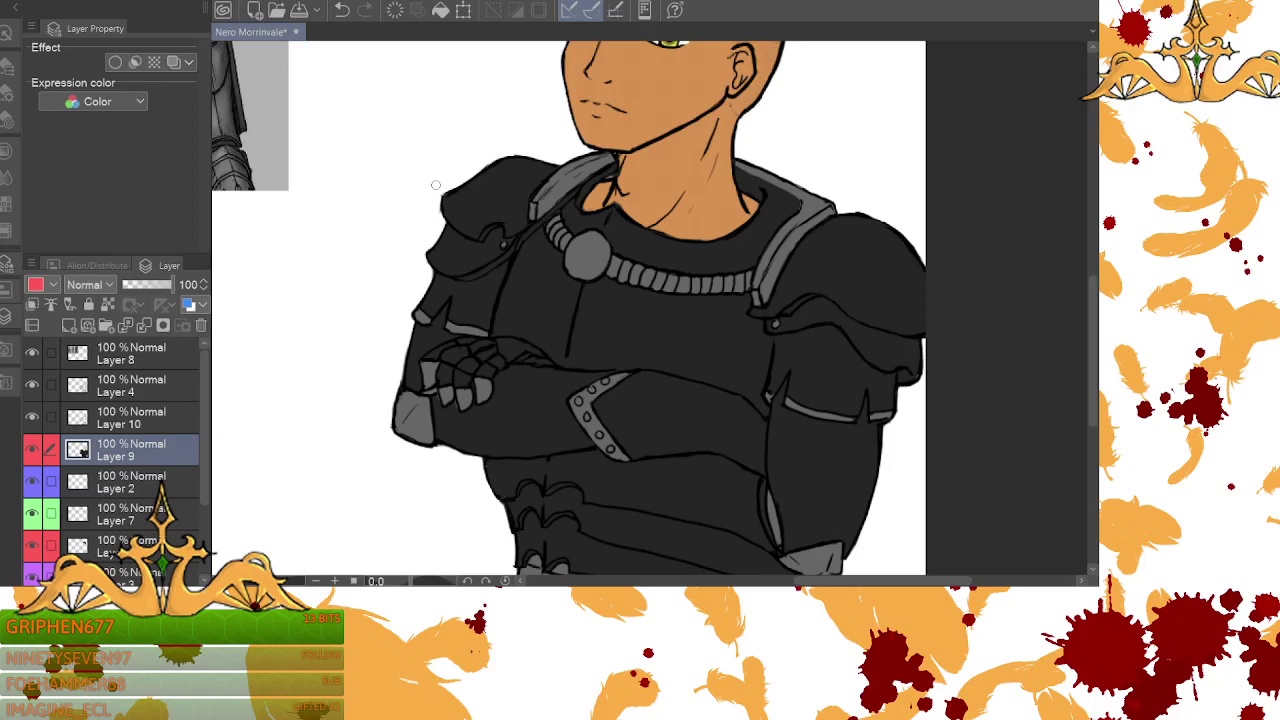
left_click(128, 385)
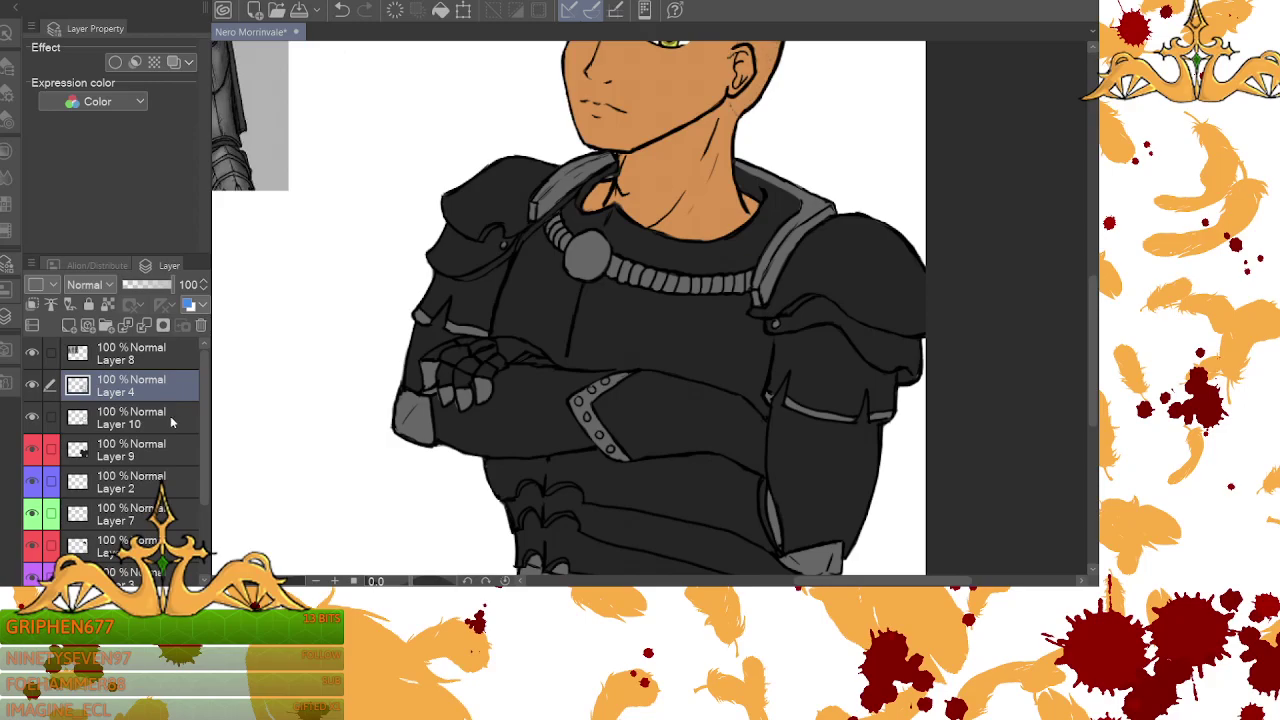
left_click(146, 327)
left_click(146, 327)
left_click(146, 327)
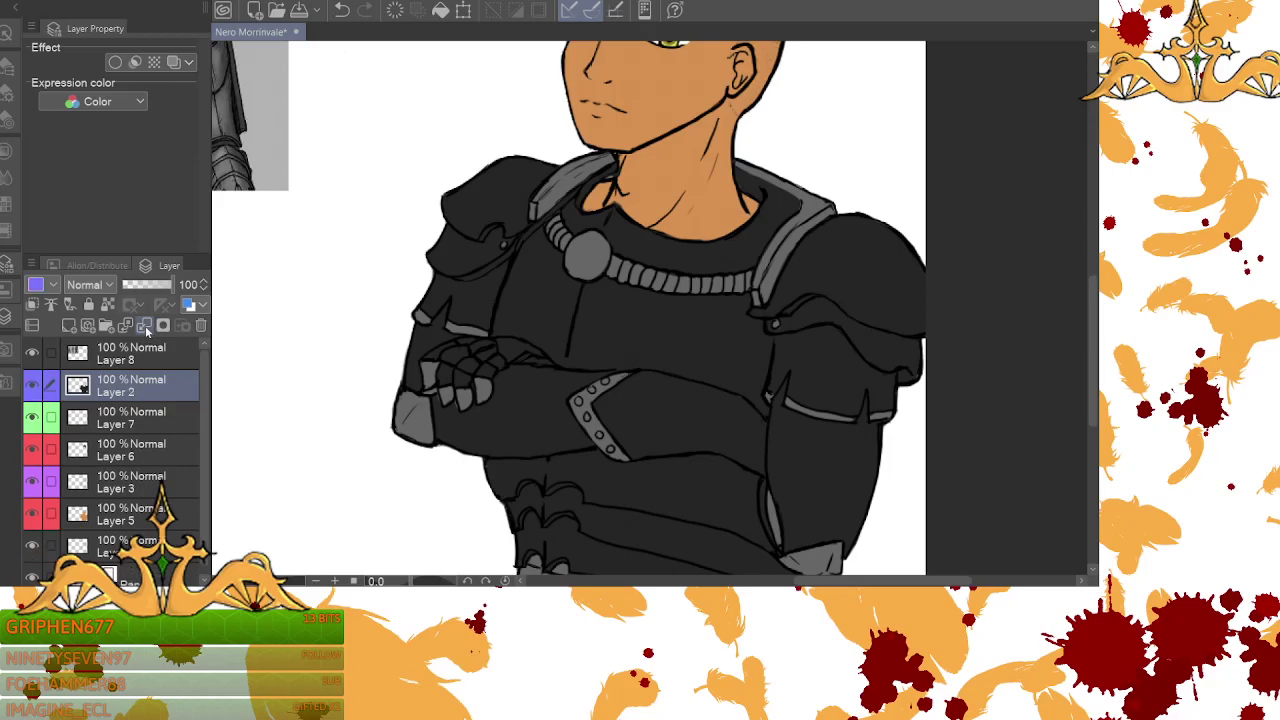
left_click(343, 10)
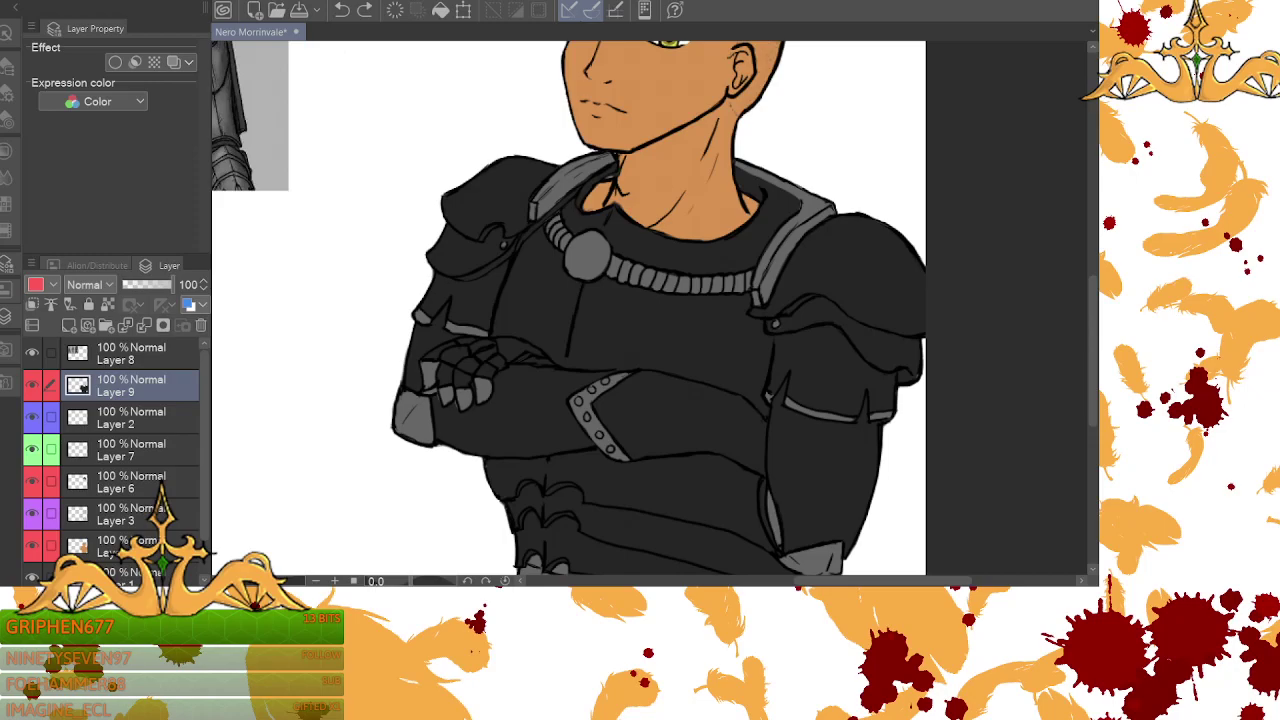
- Delete Layer 8, which holds the armor reference images
left_click_drag(1093, 368, 1093, 284)
left_click(316, 581)
left_click(117, 360)
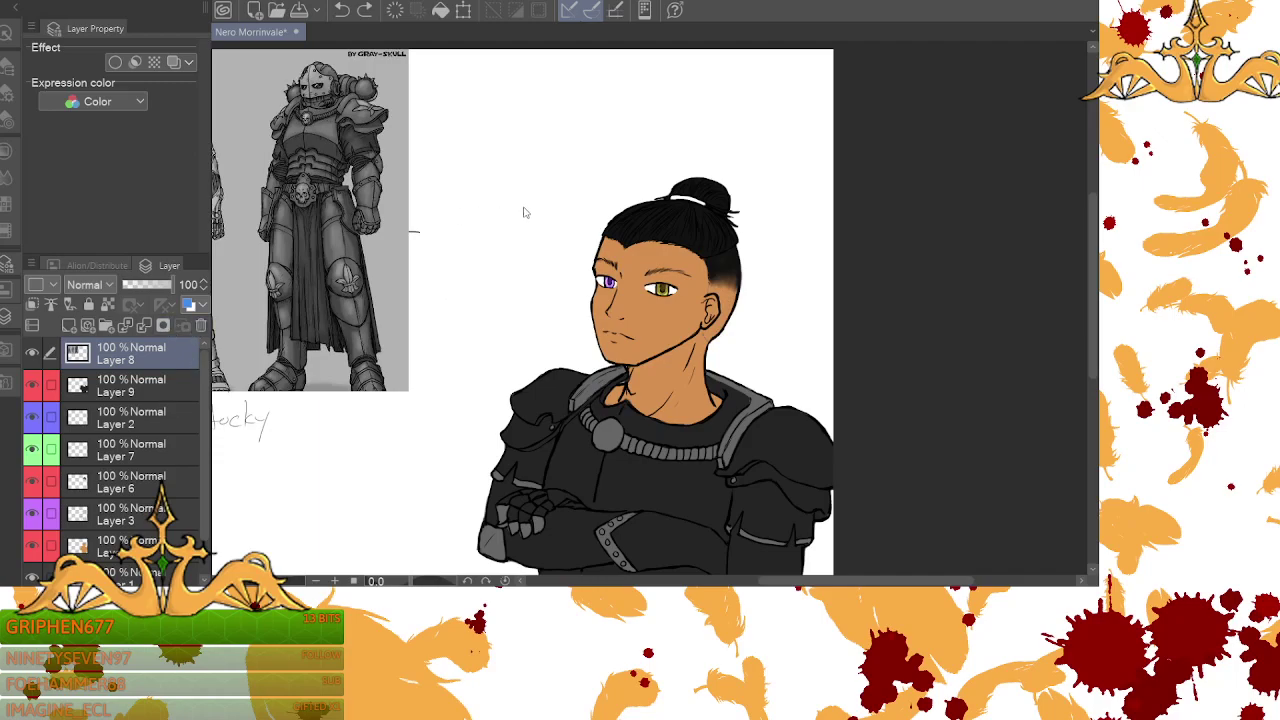
key("Delete")
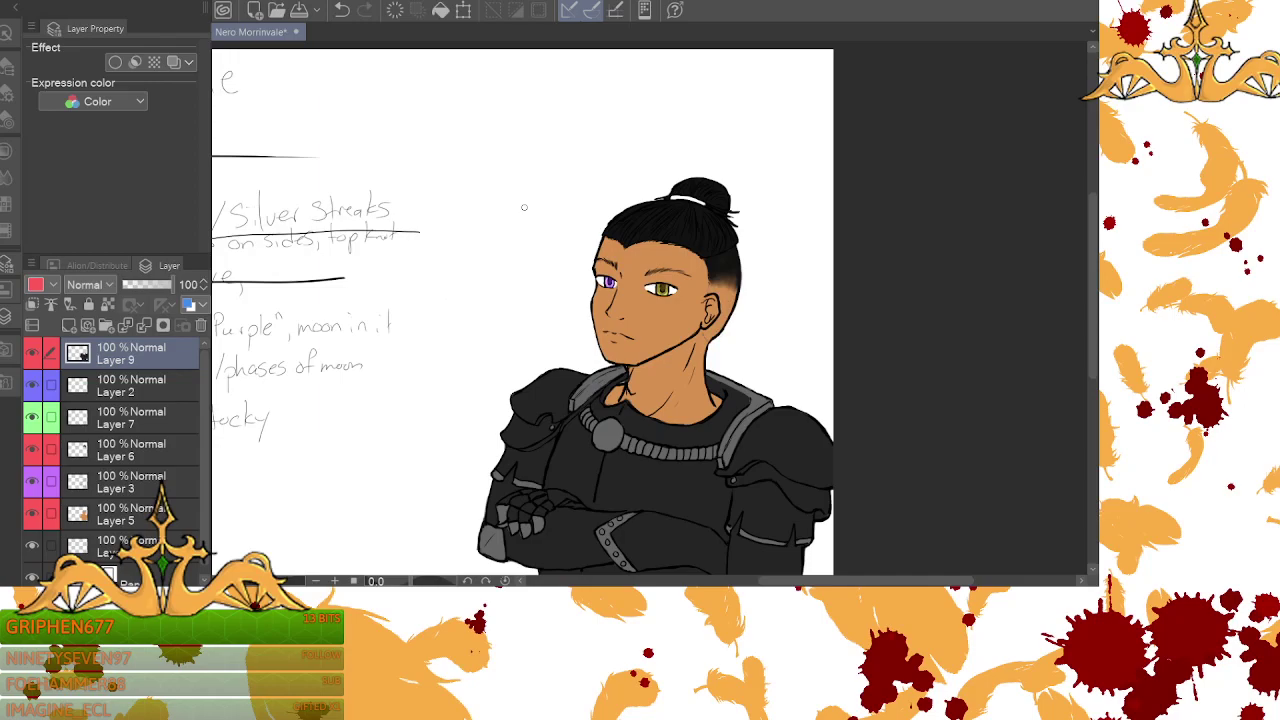
- On Layer 6, airbrush soft grey highlight strands into the front and middle of the swept-back hair using grey with value 60
left_click(133, 455)
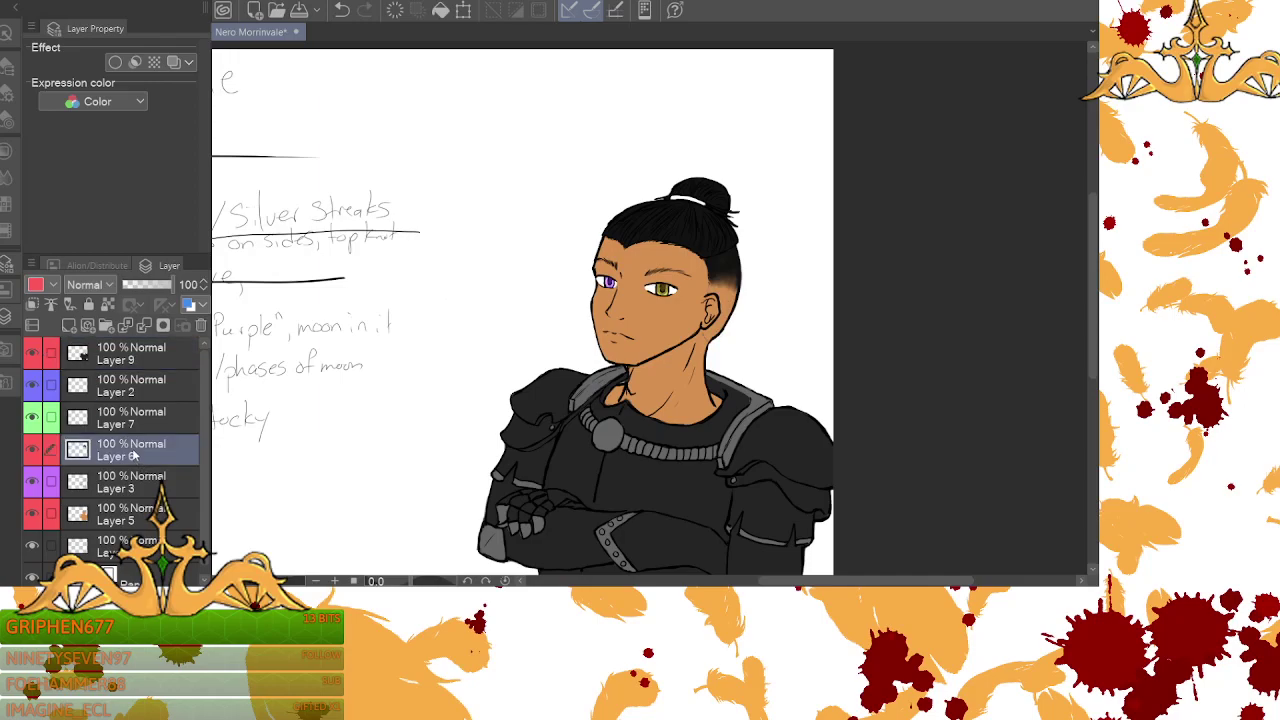
left_click(6, 151)
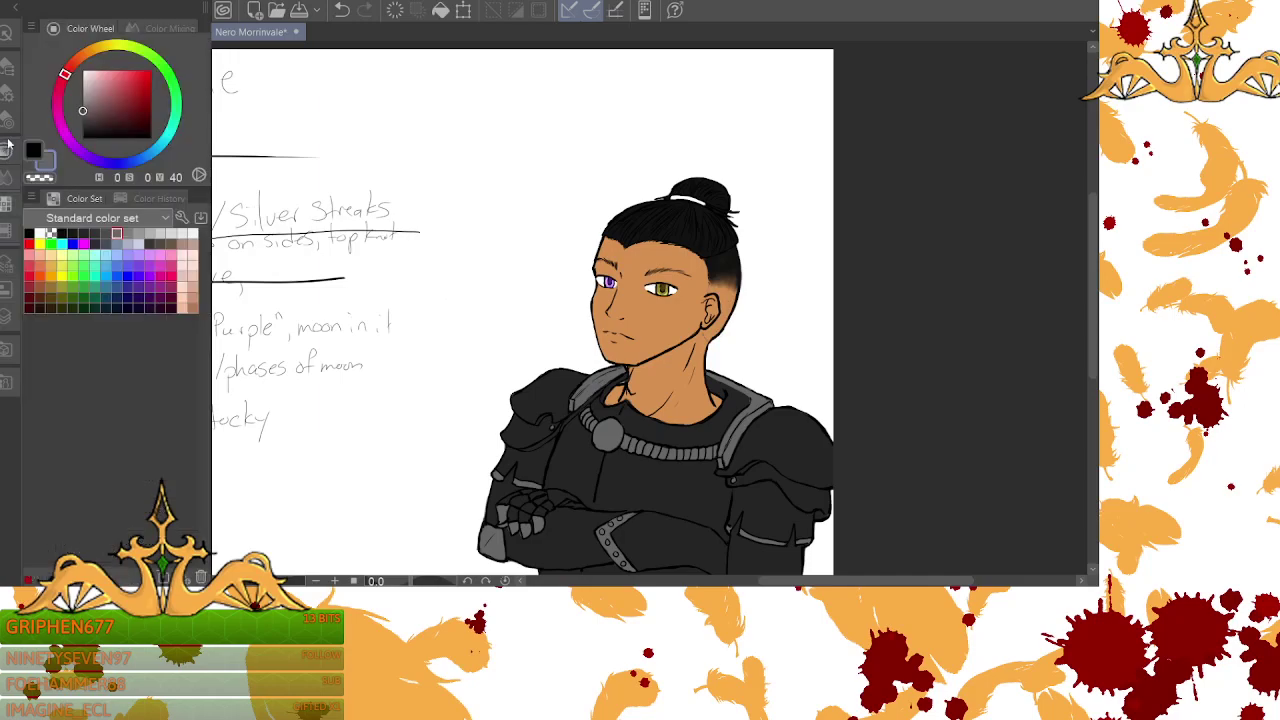
left_click(129, 232)
left_click(138, 233)
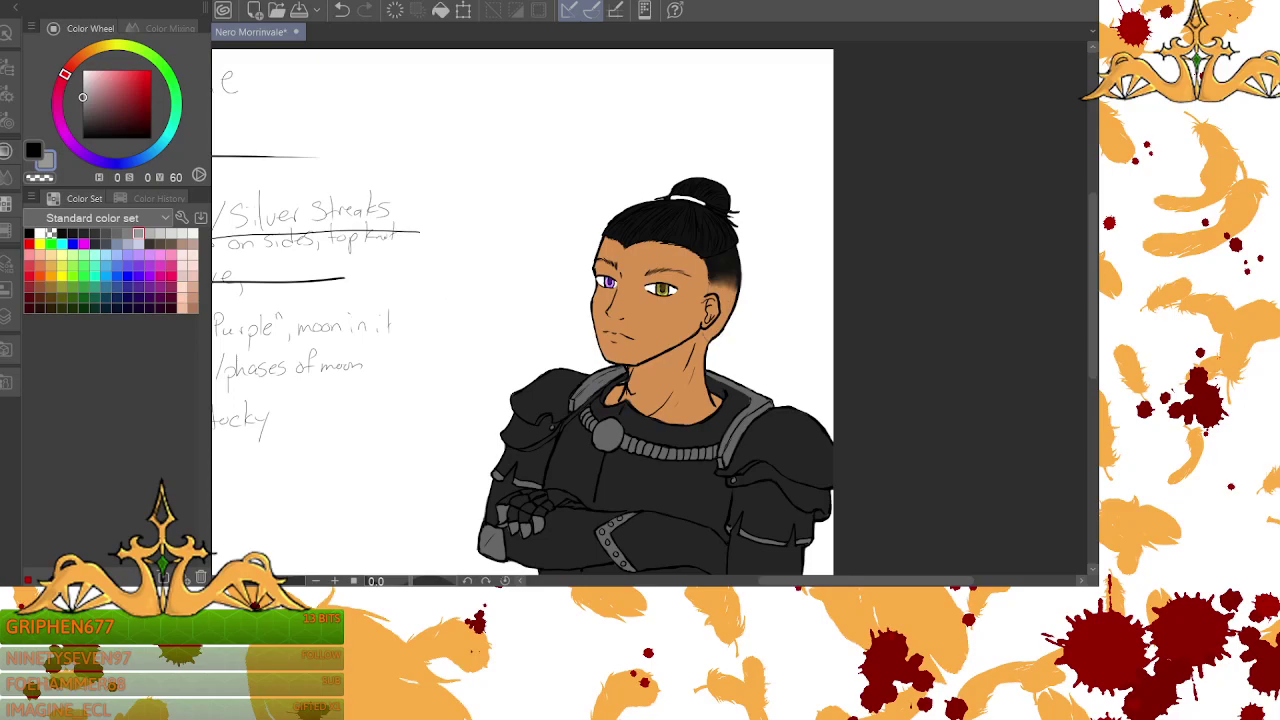
left_click(335, 580)
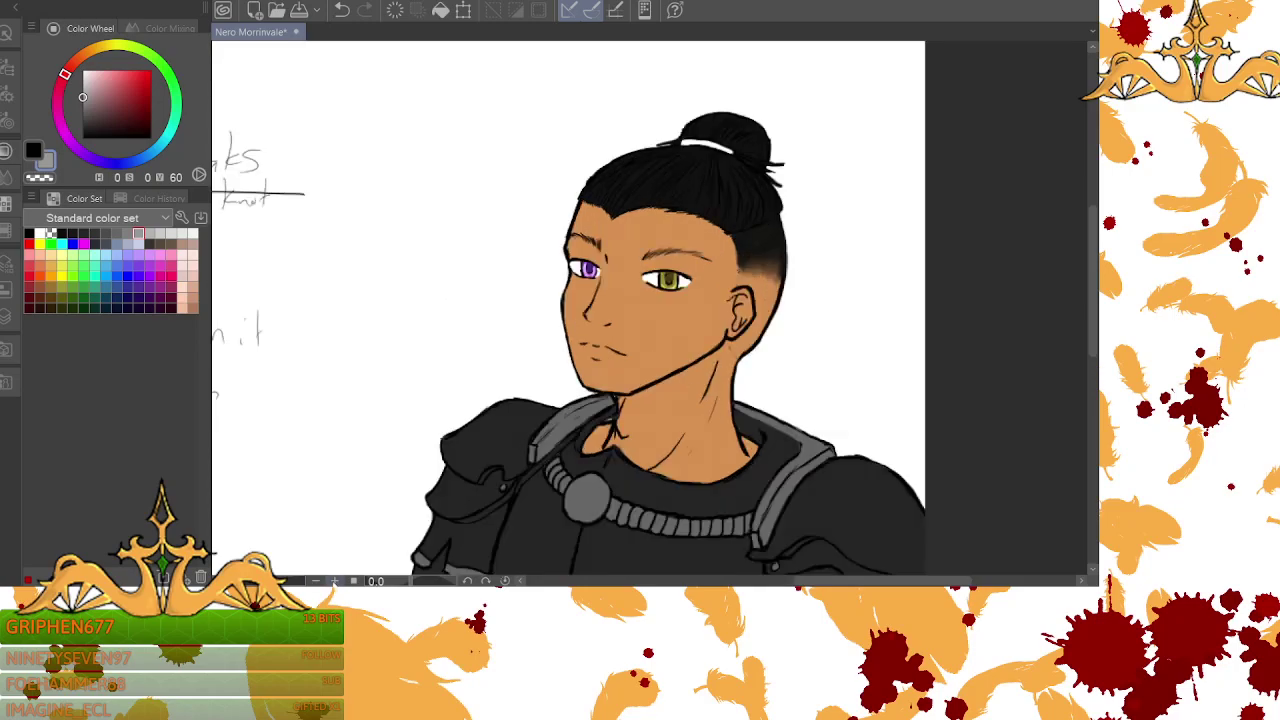
left_click(335, 580)
left_click_drag(1092, 318, 1093, 292)
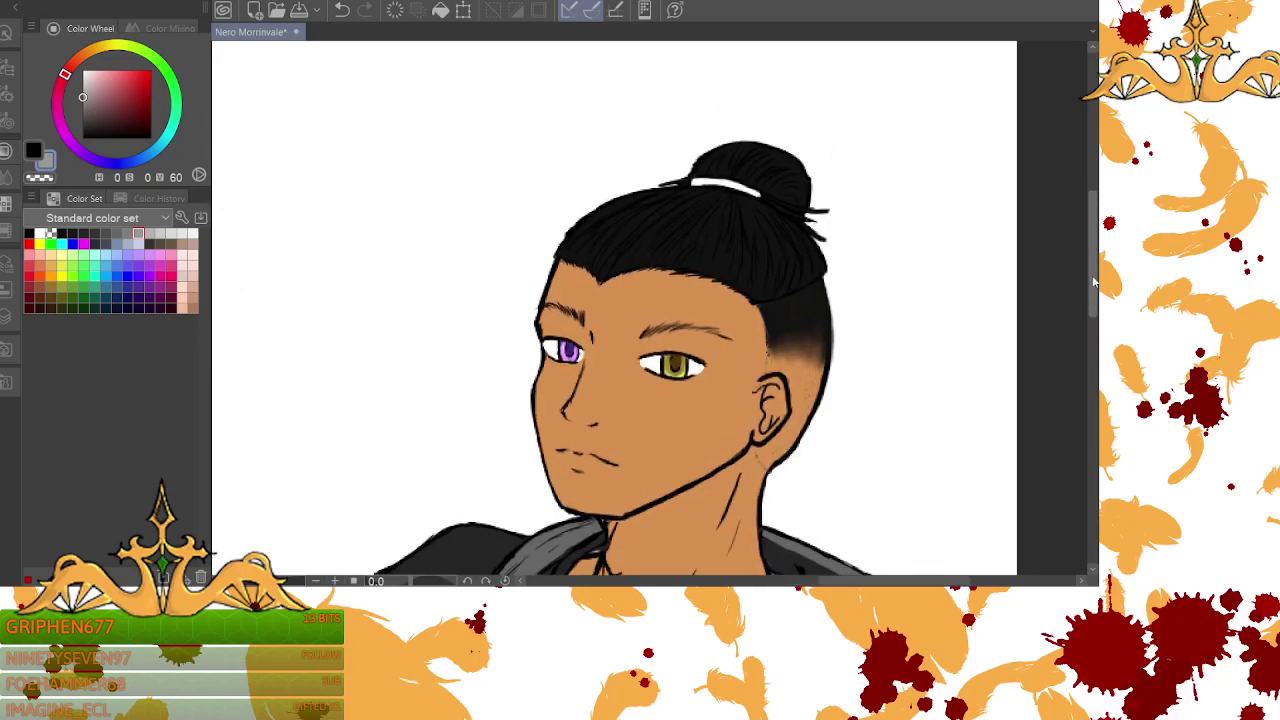
left_click_drag(717, 267, 736, 198)
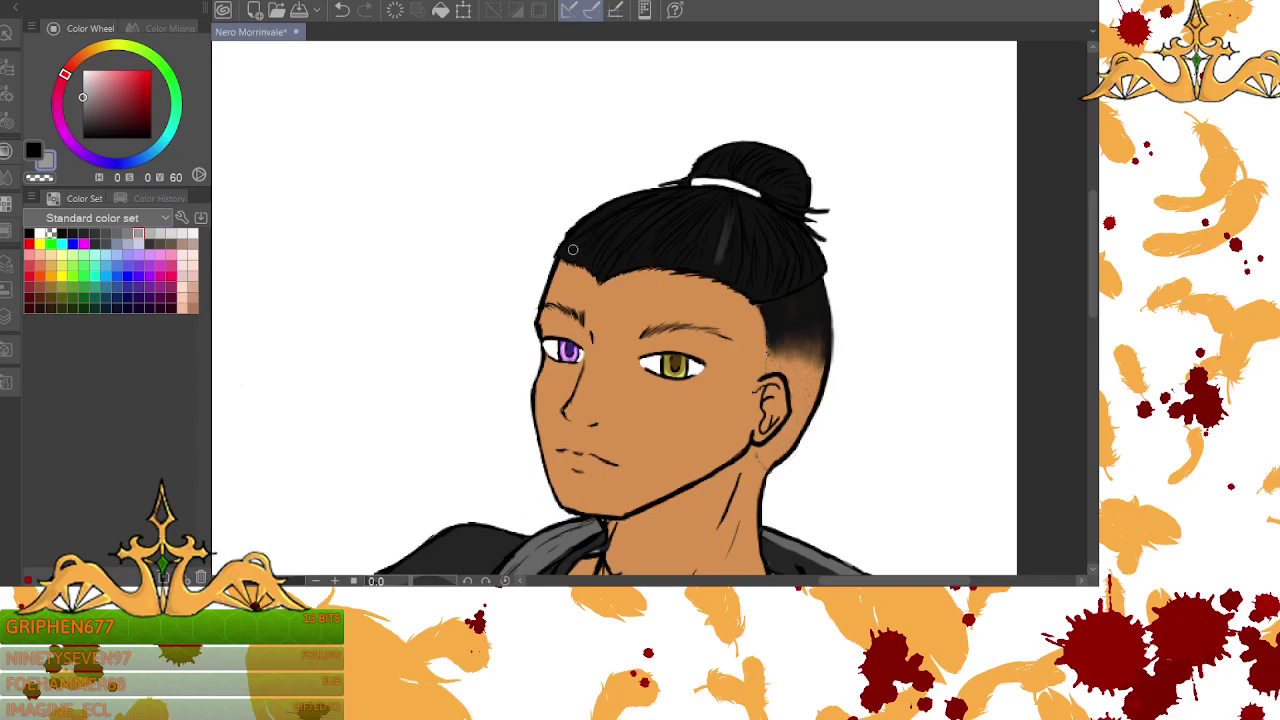
mouse_move(655, 194)
left_mouse_down()
mouse_move(572, 238)
mouse_move(649, 194)
mouse_move(579, 229)
mouse_move(660, 196)
mouse_move(582, 236)
mouse_move(667, 193)
mouse_move(616, 219)
mouse_move(666, 197)
mouse_move(640, 221)
mouse_move(610, 226)
mouse_move(643, 215)
mouse_move(627, 230)
mouse_move(686, 195)
left_mouse_up()
left_click_drag(633, 242, 672, 206)
mouse_move(650, 251)
left_mouse_down()
mouse_move(698, 204)
mouse_move(706, 212)
left_mouse_up()
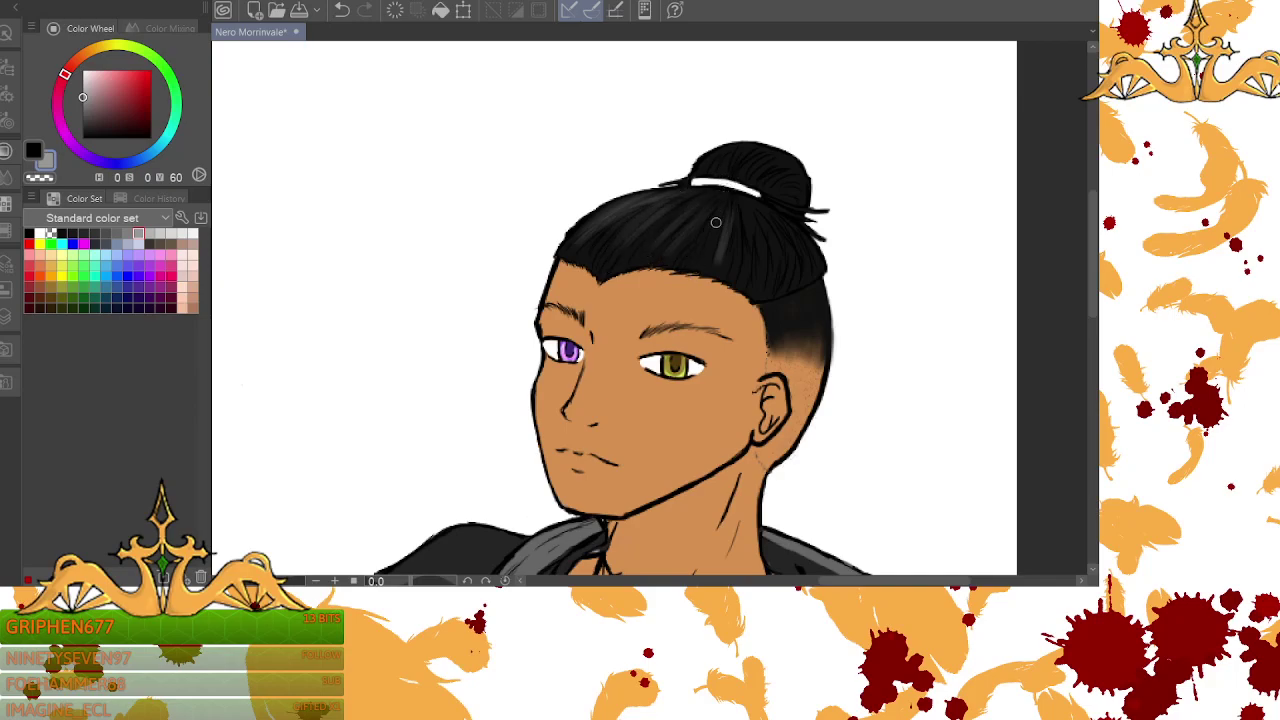
- Airbrush more soft grey highlights through the side, middle and front hair strands with the size 8 Soft brush, and switch to the G-pen
left_click_drag(762, 282, 757, 211)
mouse_move(779, 256)
left_mouse_down()
mouse_move(776, 231)
mouse_move(800, 280)
left_mouse_up()
left_click_drag(770, 214, 805, 260)
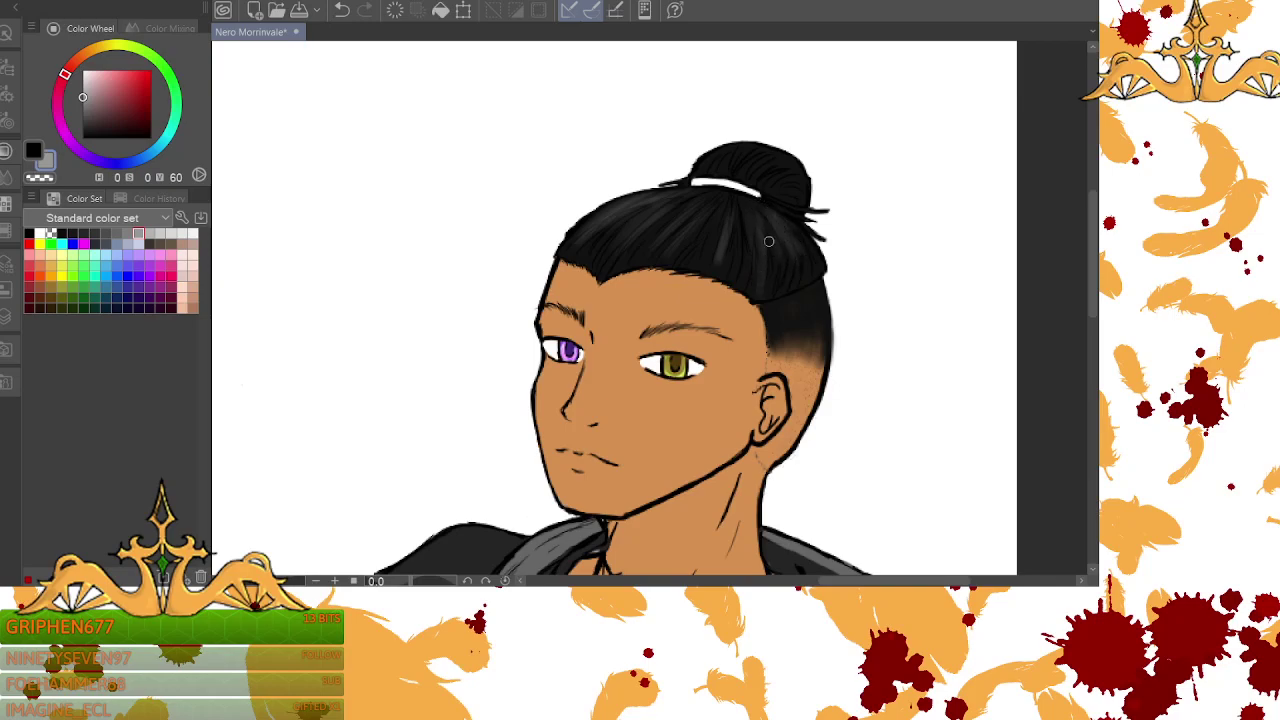
left_click_drag(732, 274, 757, 174)
left_click_drag(685, 271, 724, 212)
left_click_drag(606, 280, 666, 214)
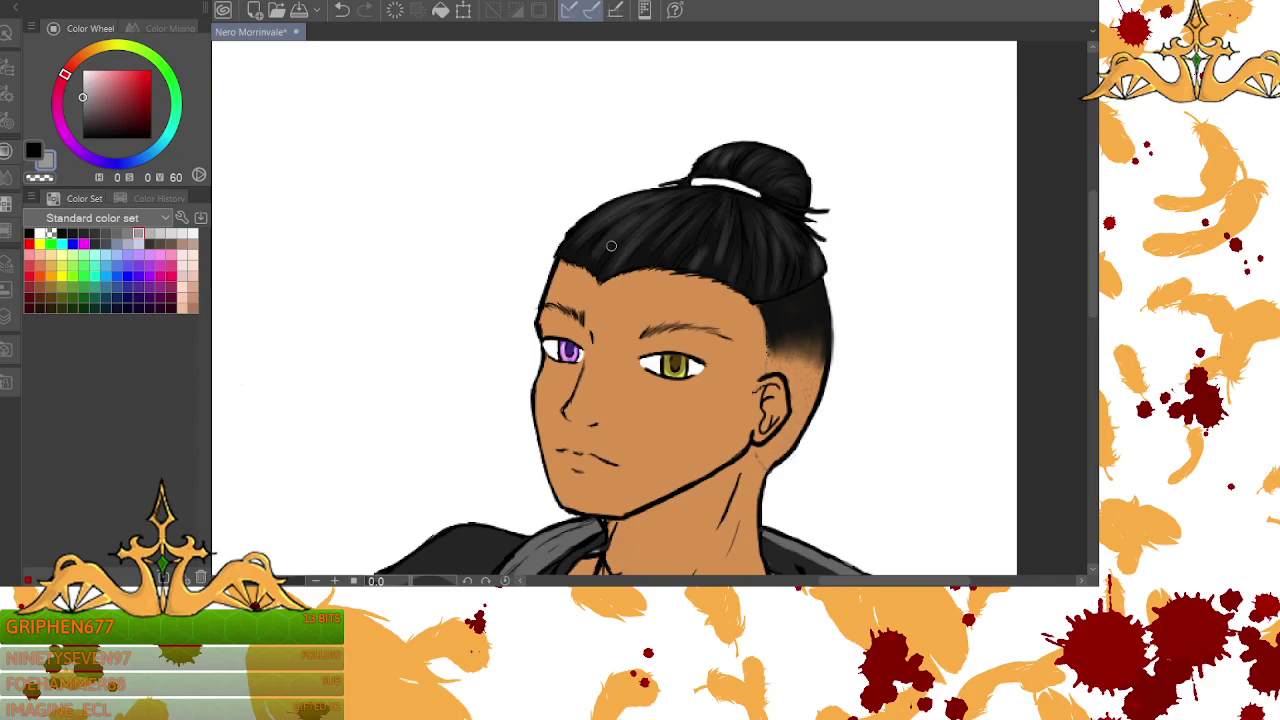
left_click(7, 67)
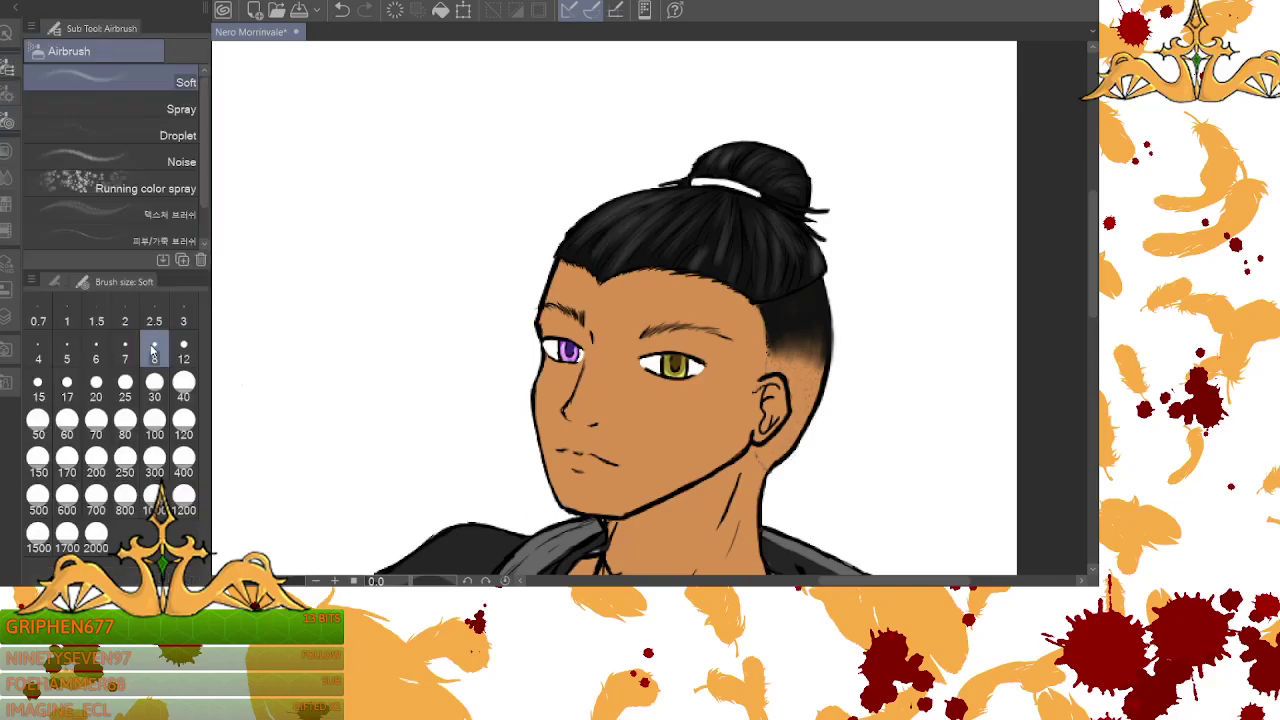
left_click(84, 283)
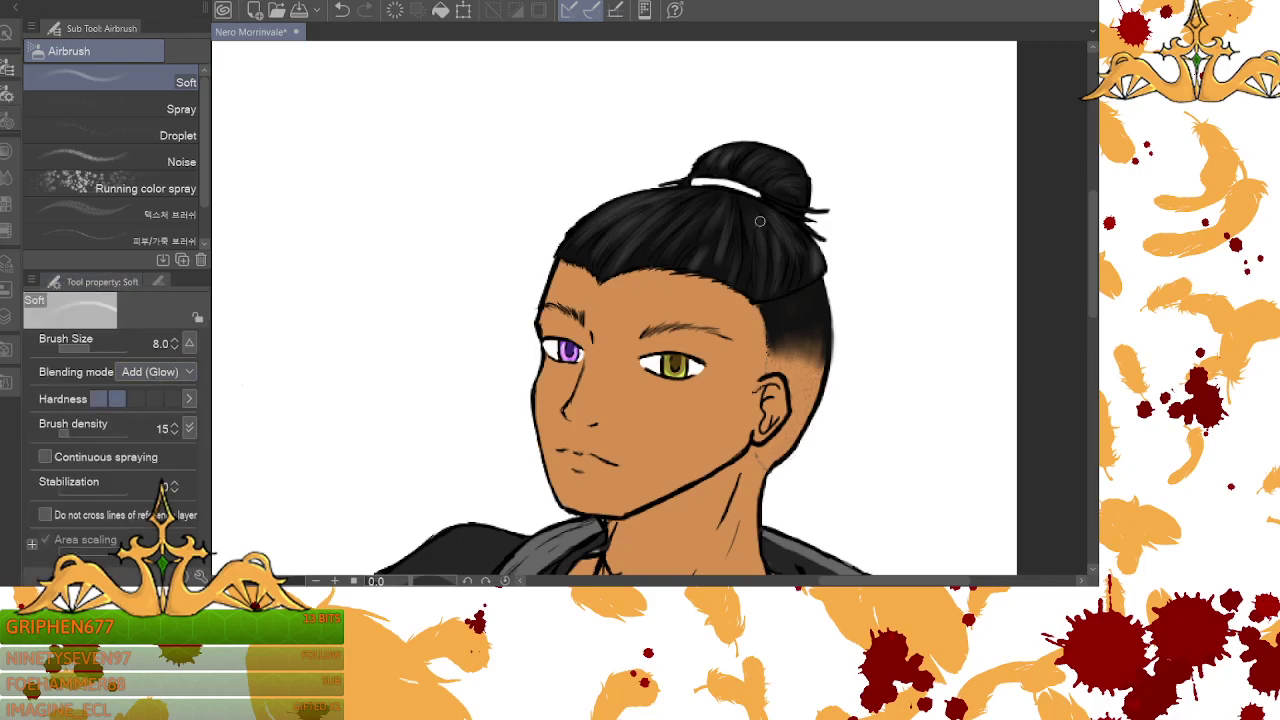
left_click_drag(746, 203, 756, 268)
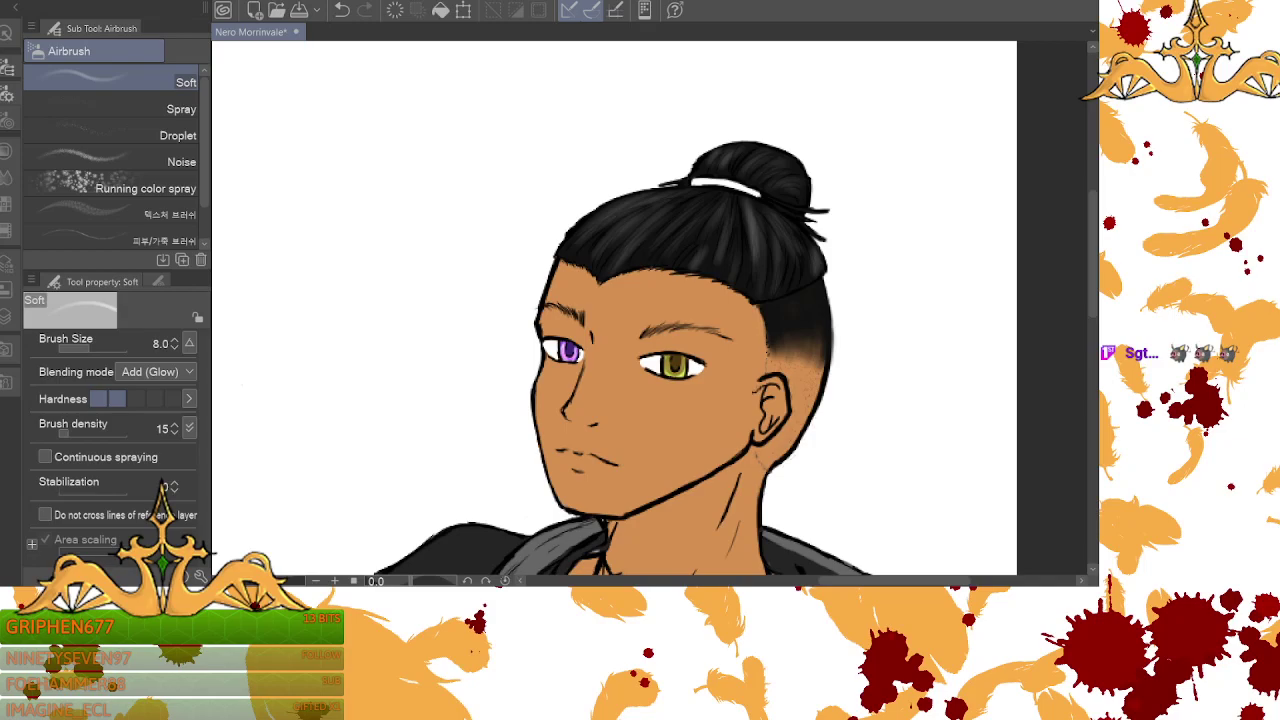
key("p")
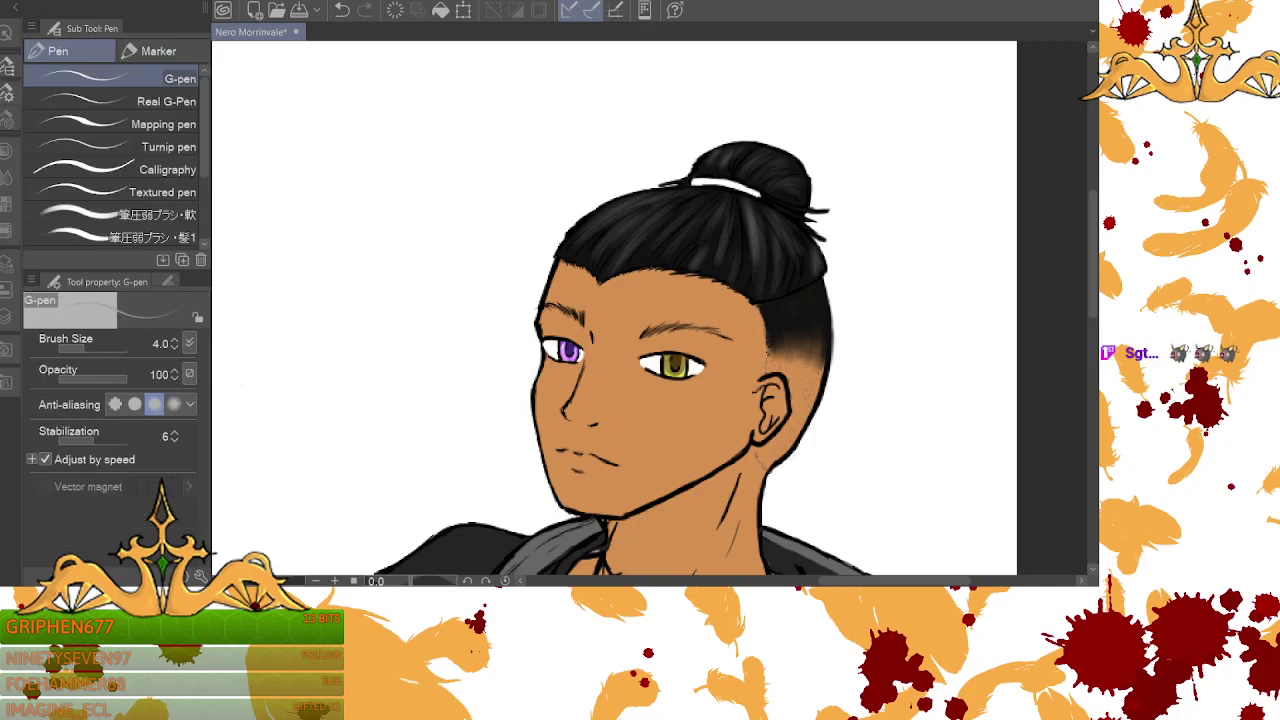
- Try a light grey G-pen streak up the middle of the hair on Layer 6 and undo it
left_click_drag(710, 277, 727, 234)
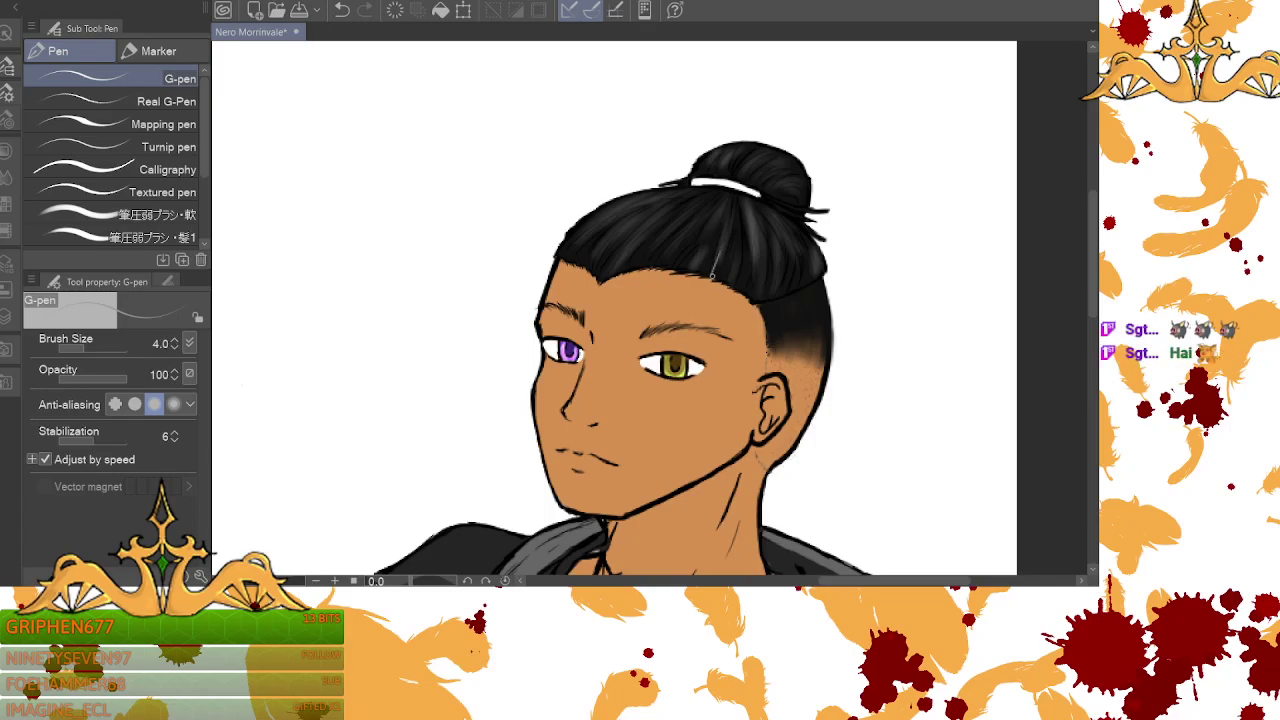
left_click_drag(714, 280, 736, 198)
left_click_drag(714, 254, 738, 194)
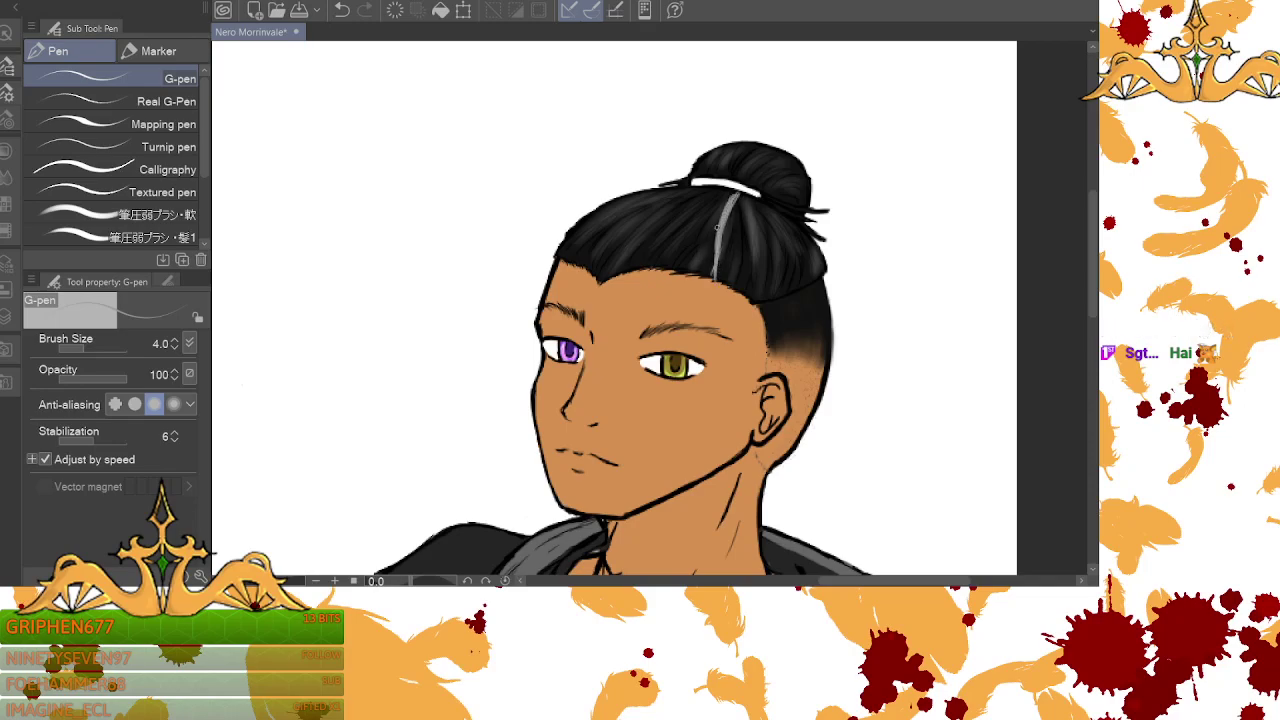
left_click(342, 9)
left_click(342, 9)
left_click(342, 9)
left_click(342, 9)
left_click(348, 8)
left_click(351, 8)
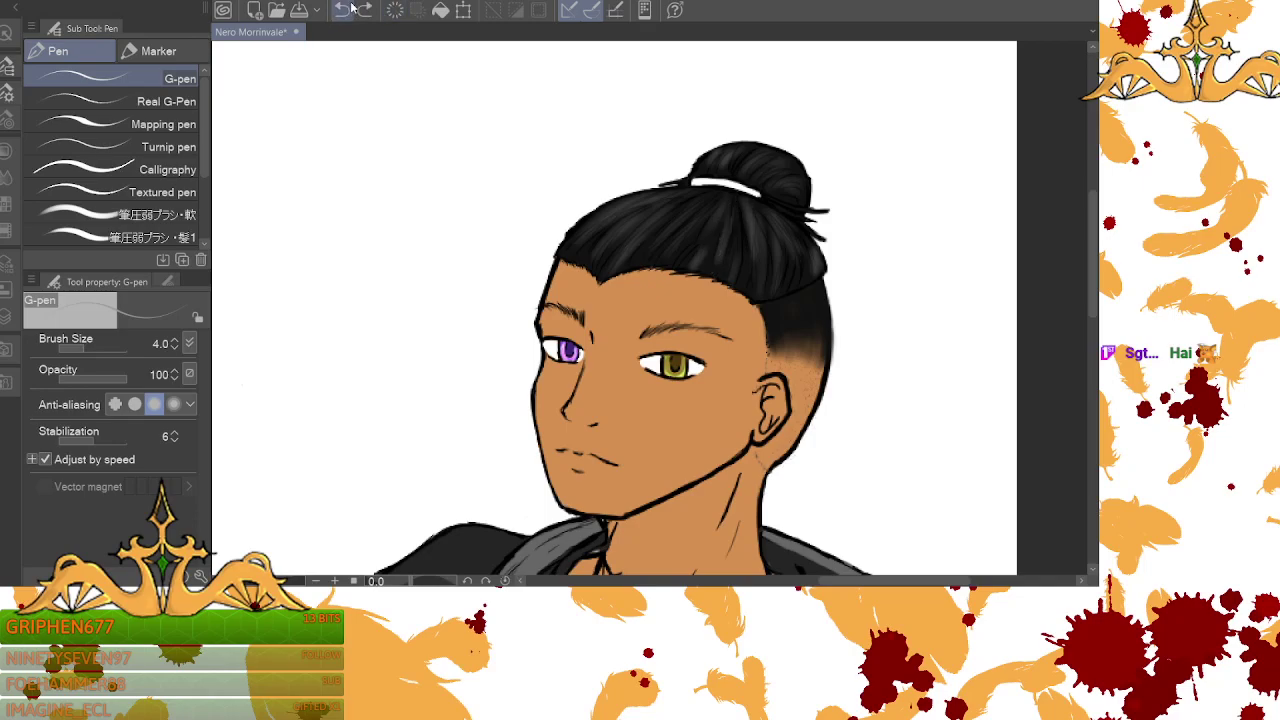
- Try a light grey G-pen streak along the front edge of the hair on Layer 6 and undo its strokes
mouse_move(575, 252)
left_mouse_down()
mouse_move(685, 190)
mouse_move(629, 207)
mouse_move(696, 185)
left_mouse_up()
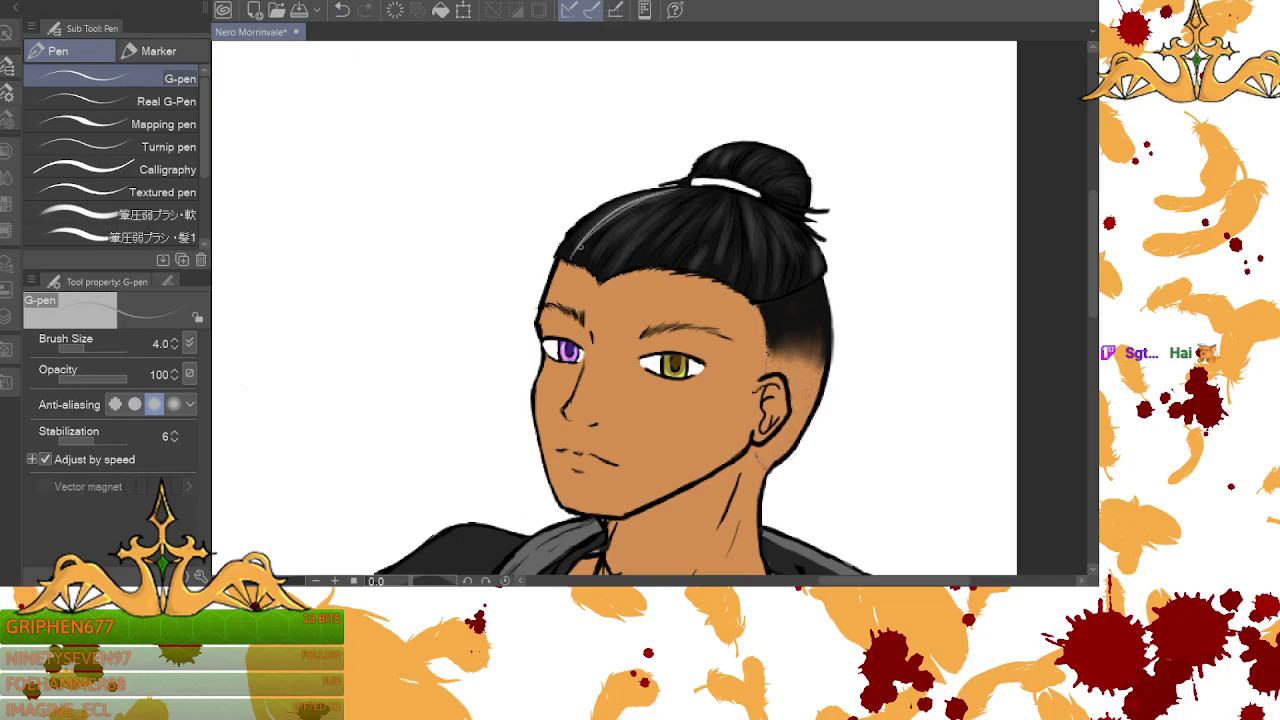
left_click_drag(579, 243, 656, 190)
mouse_move(577, 256)
left_mouse_down()
mouse_move(640, 202)
mouse_move(620, 210)
left_mouse_up()
mouse_move(573, 260)
left_mouse_down()
mouse_move(645, 201)
mouse_move(599, 230)
mouse_move(686, 183)
left_mouse_up()
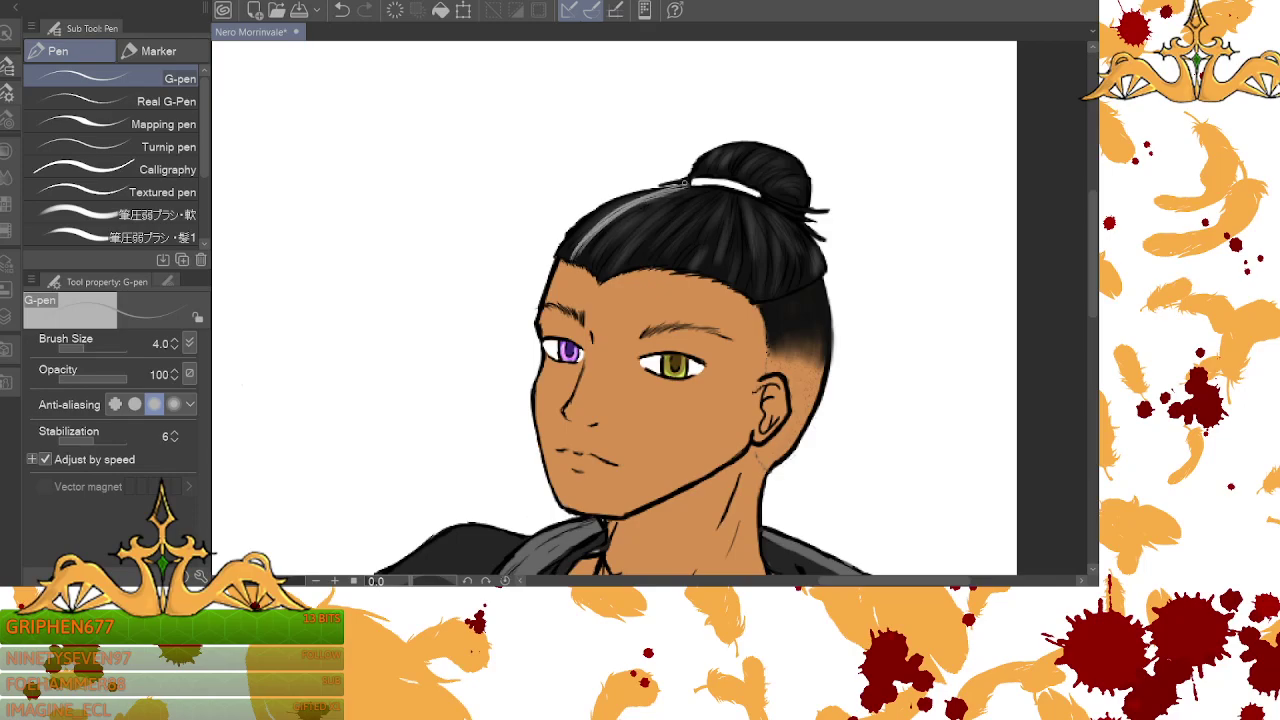
left_click(342, 9)
left_click(342, 9)
left_click(342, 9)
left_click(342, 9)
left_click(342, 9)
left_click(342, 9)
left_click(342, 9)
left_click(342, 9)
left_click(342, 9)
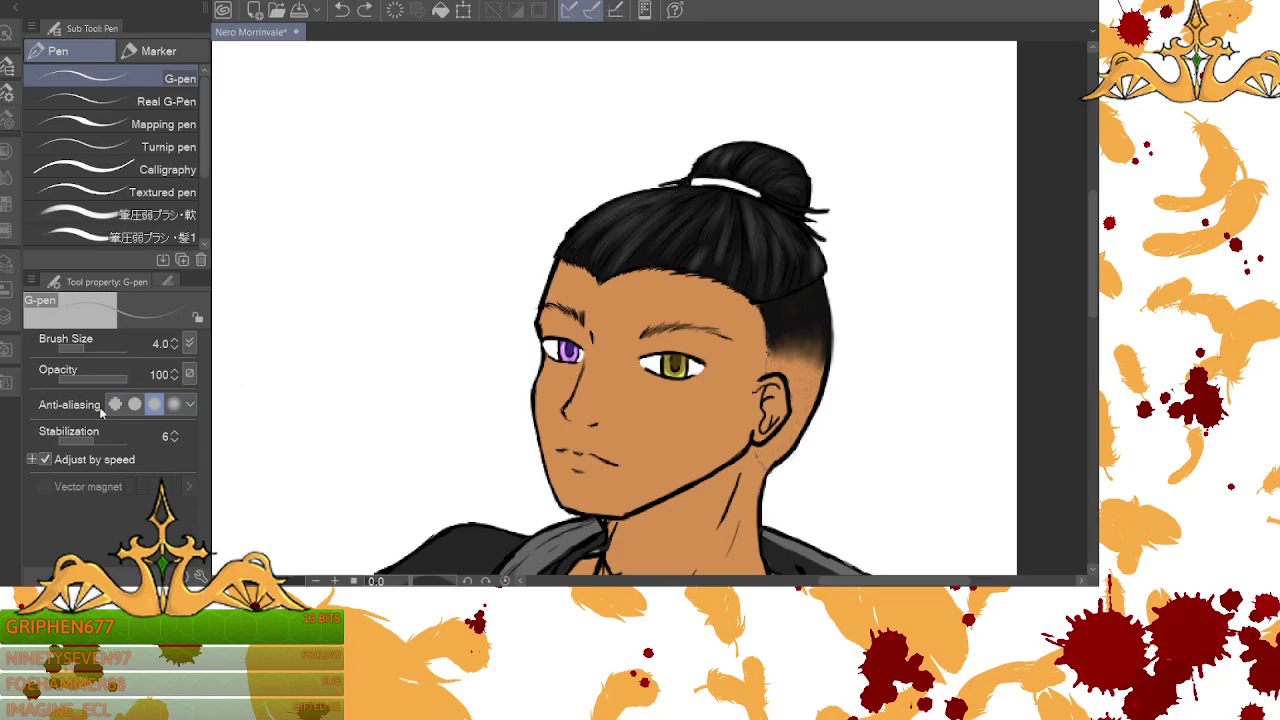
- Add a new layer directly above Layer 6 and draw a light grey streak from the front hairline back to the hair tie
left_click(5, 352)
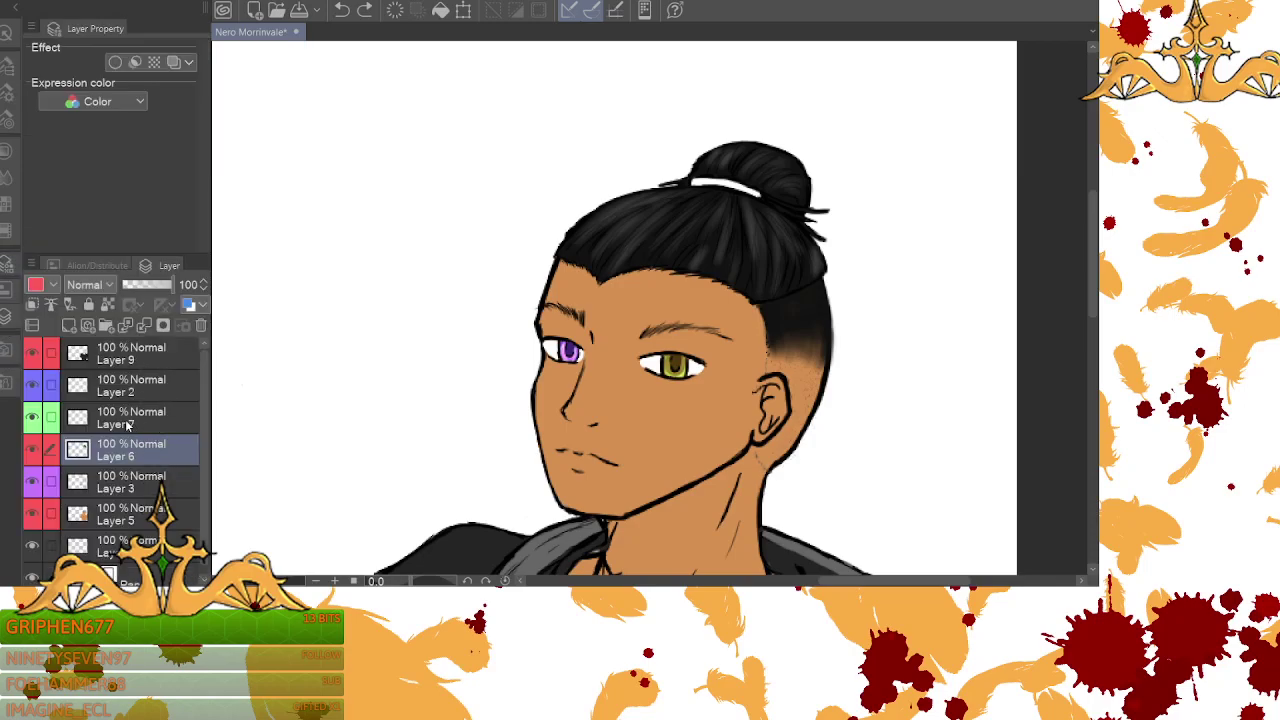
left_click(69, 325)
mouse_move(578, 258)
left_mouse_down()
mouse_move(641, 208)
mouse_move(578, 249)
mouse_move(692, 190)
left_mouse_up()
left_click_drag(620, 214, 690, 190)
left_click_drag(588, 246, 686, 191)
left_click_drag(575, 258, 673, 194)
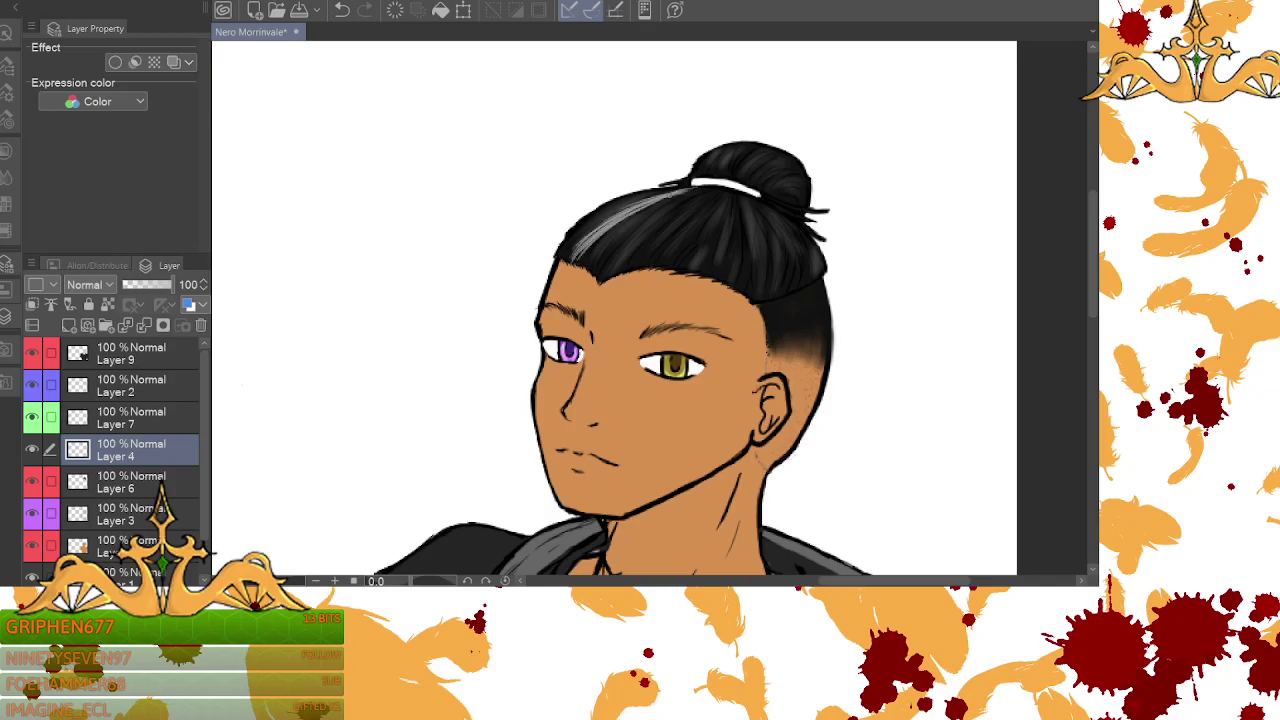
- Draw light grey streaks from the middle of the hairline to the hair tie and over the front of the bun
left_click_drag(635, 270, 714, 191)
left_click_drag(664, 238, 714, 190)
left_click_drag(640, 268, 682, 219)
mouse_move(734, 147)
left_mouse_down()
mouse_move(713, 175)
mouse_move(737, 155)
mouse_move(718, 171)
mouse_move(766, 152)
left_mouse_up()
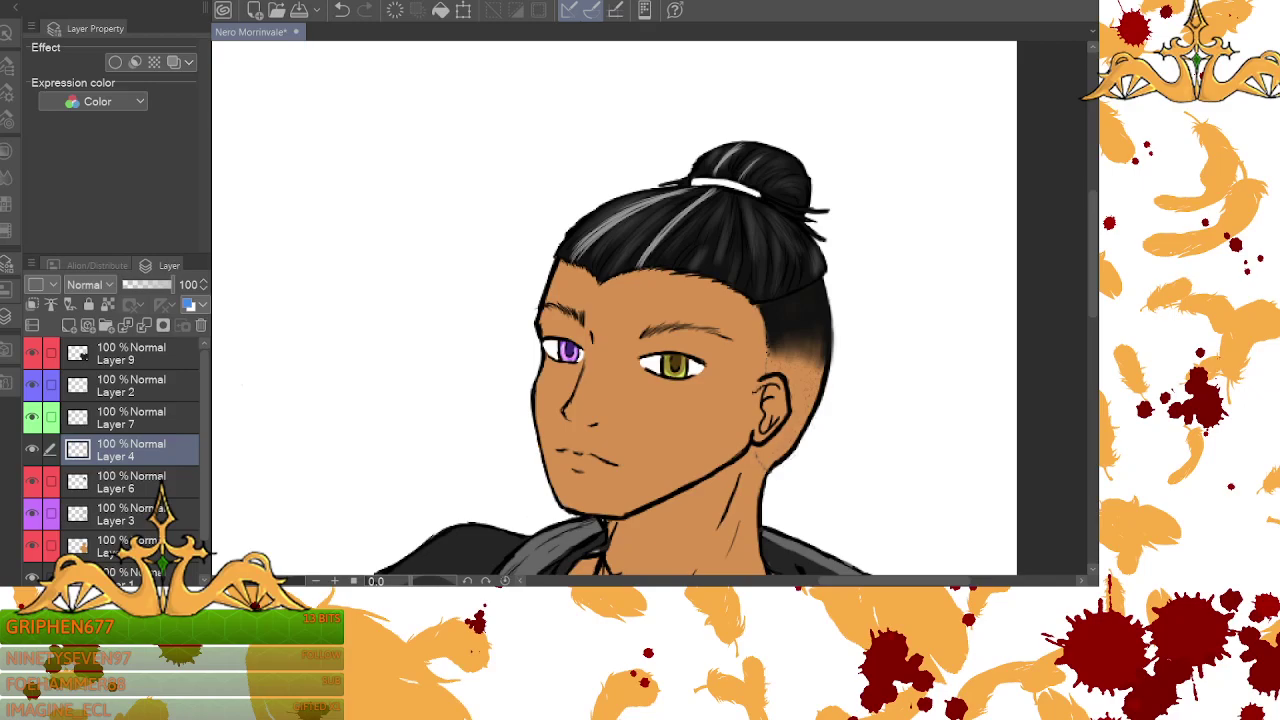
left_click_drag(744, 176, 766, 152)
left_click_drag(746, 186, 772, 148)
left_click_drag(698, 222, 732, 197)
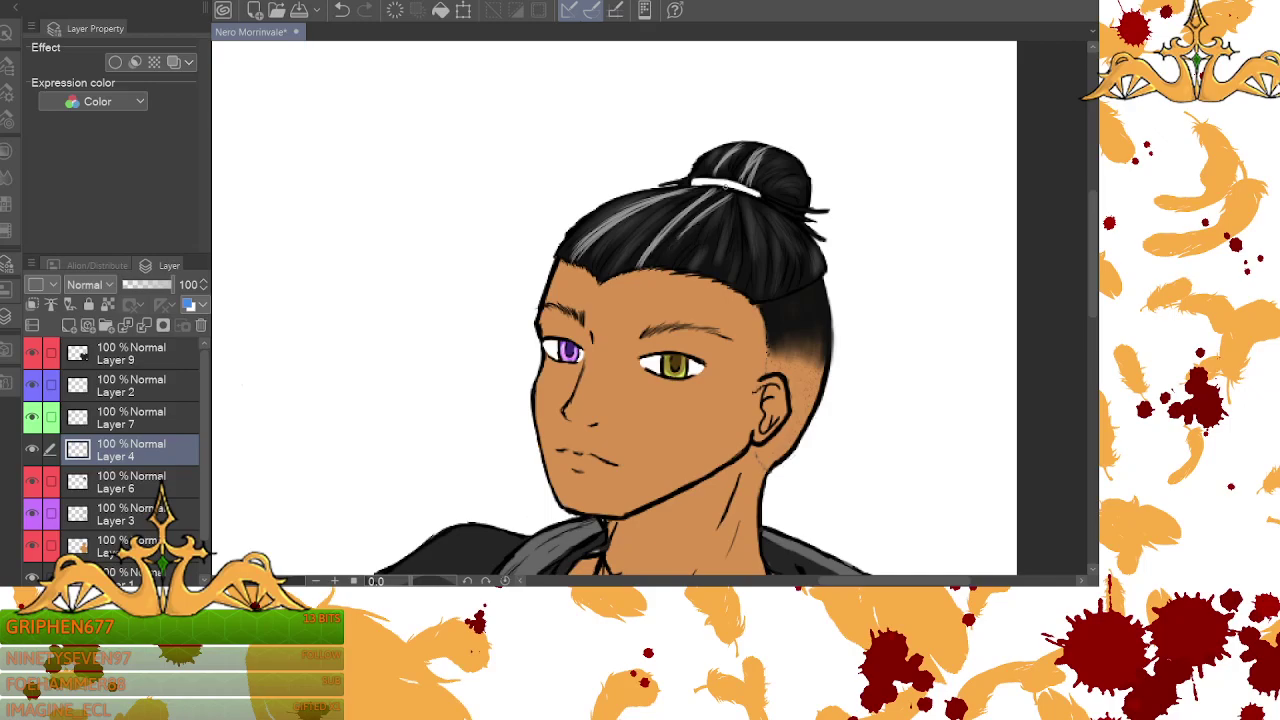
left_click_drag(648, 266, 730, 198)
- Add grey streaks to the hair above the shaved side and the lower bun, refining the middle strands and undoing one stroke
mouse_move(774, 224)
left_mouse_down()
mouse_move(780, 296)
mouse_move(778, 232)
mouse_move(783, 259)
left_mouse_up()
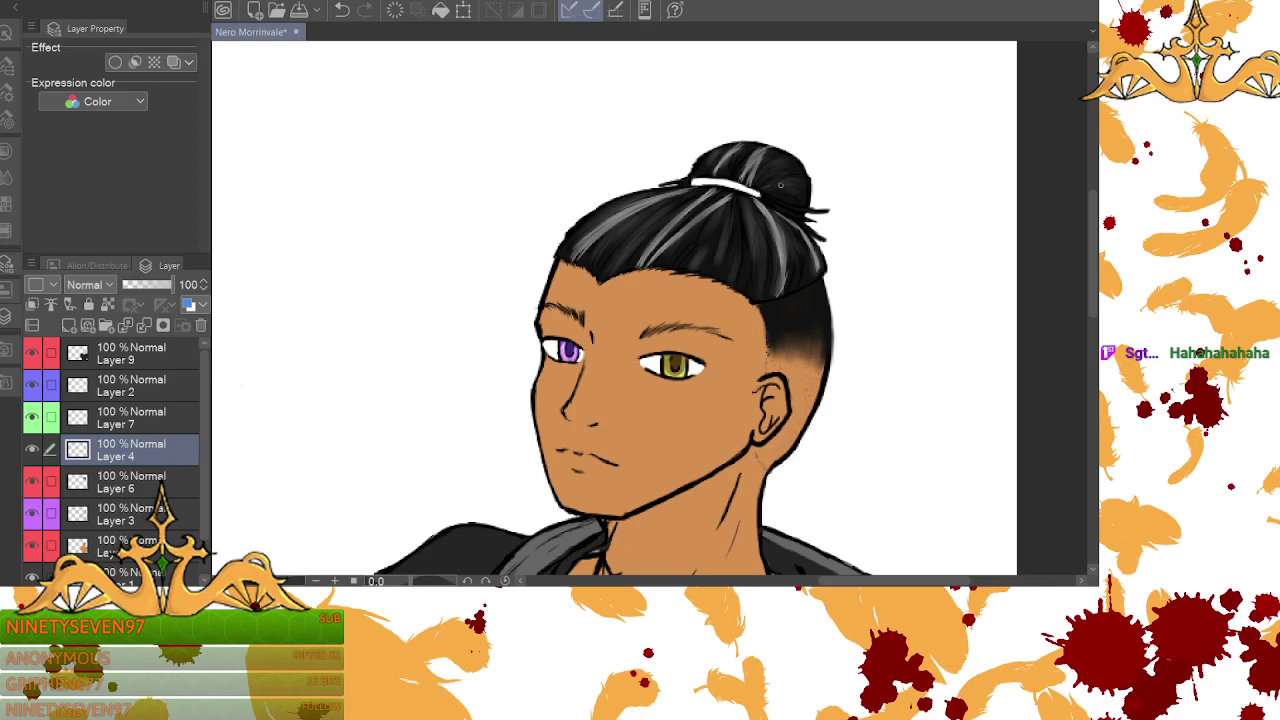
mouse_move(779, 190)
left_mouse_down()
mouse_move(799, 198)
mouse_move(790, 185)
mouse_move(799, 205)
left_mouse_up()
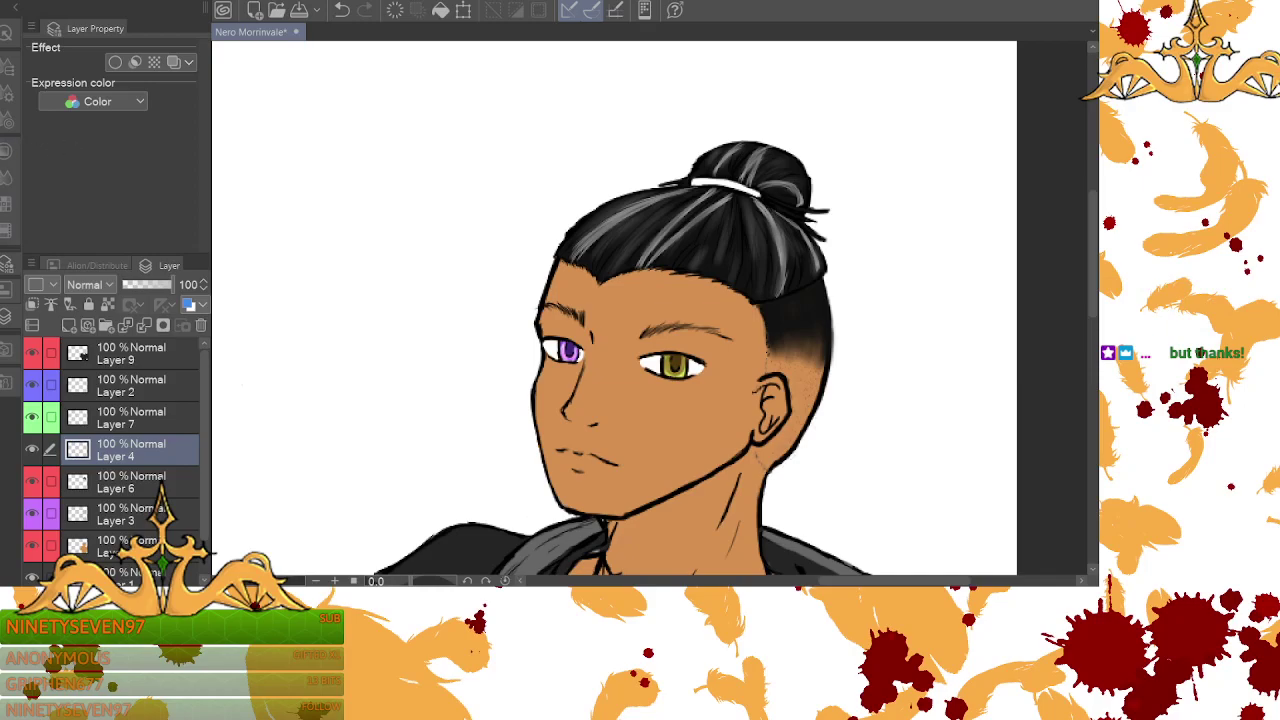
left_click_drag(644, 265, 709, 204)
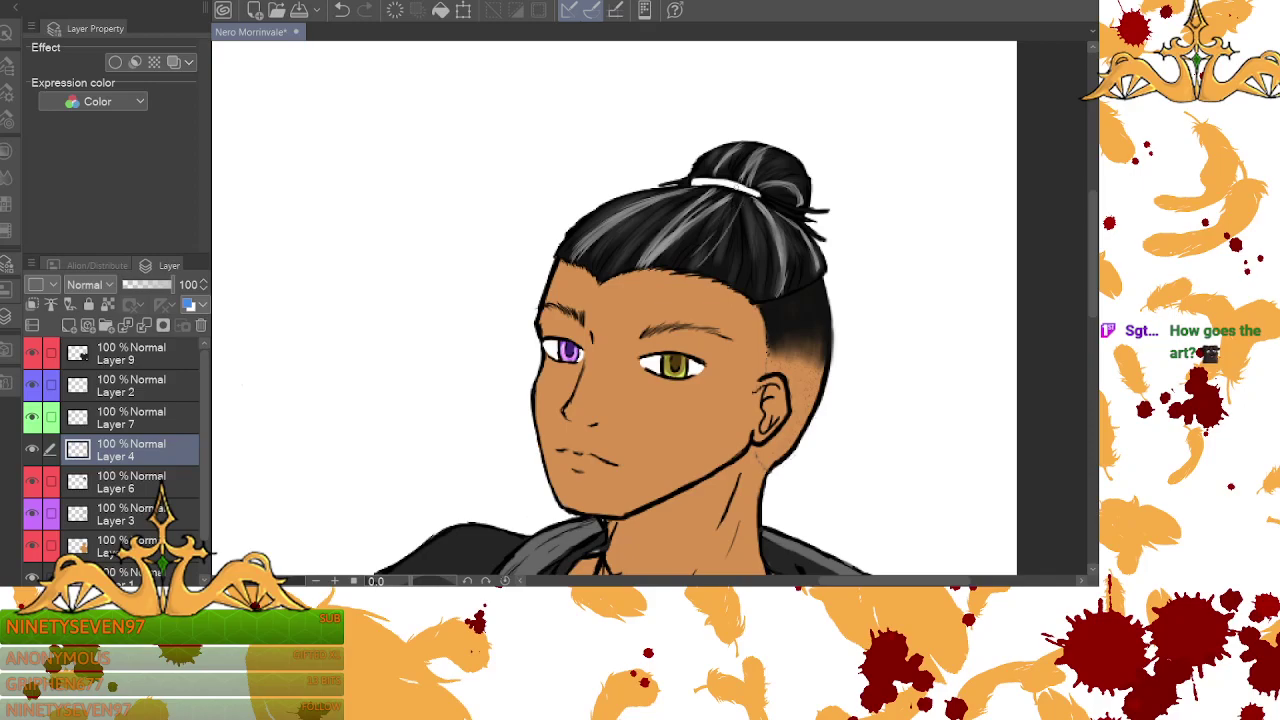
left_click(341, 9)
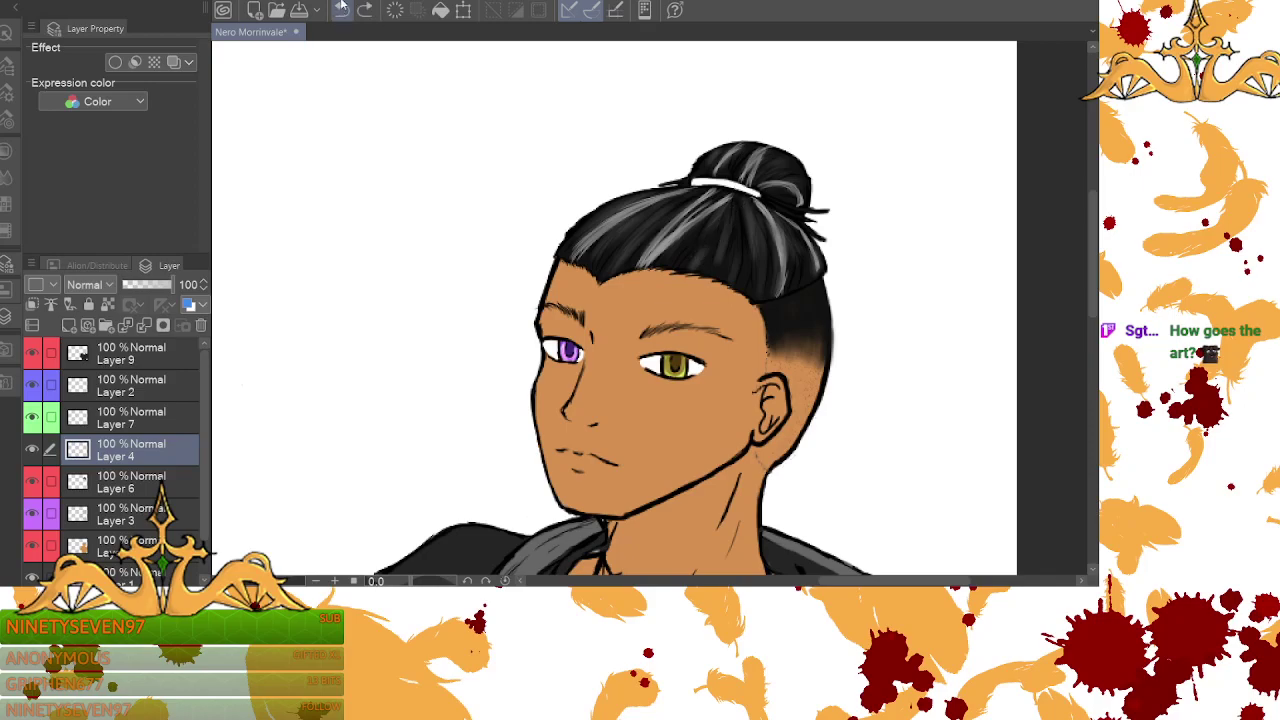
left_click_drag(716, 264, 741, 195)
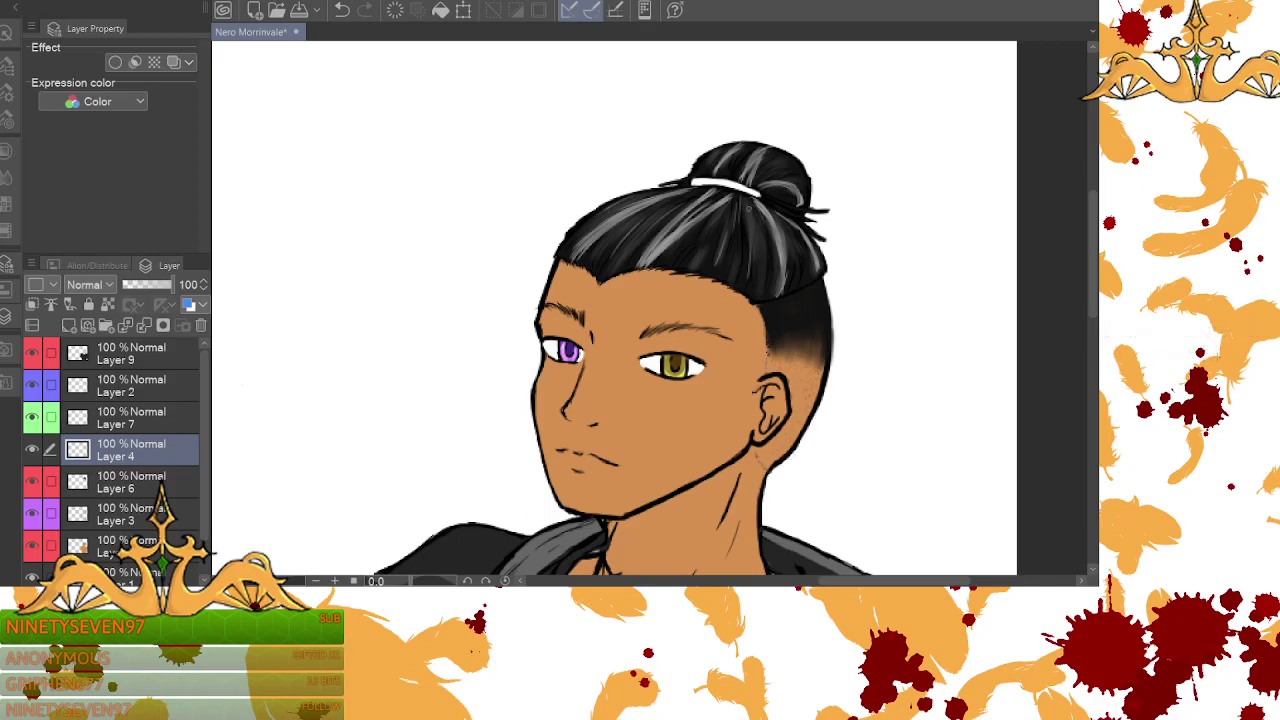
mouse_move(764, 296)
left_mouse_down()
mouse_move(759, 224)
mouse_move(769, 281)
mouse_move(799, 257)
left_mouse_up()
- Sample the dark armor color from the chest plate and make Layer 9 active
left_click(316, 580)
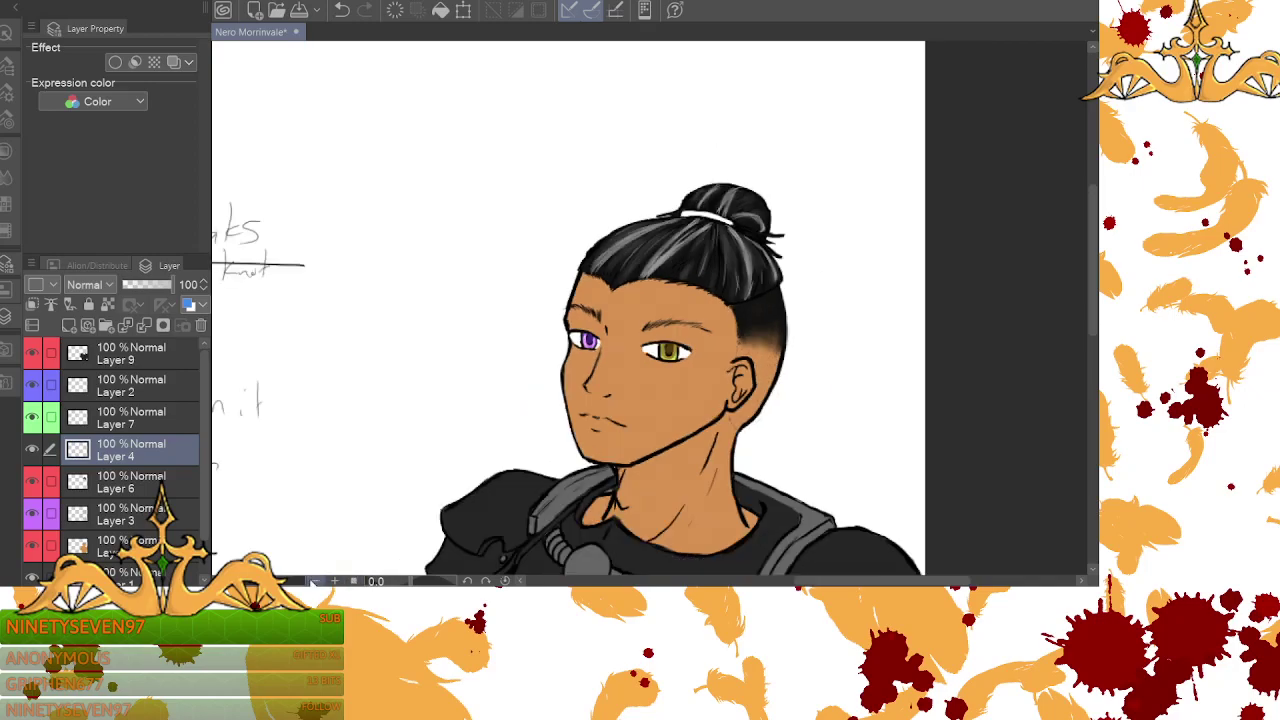
left_click(316, 580)
left_click_drag(1094, 280, 1090, 342)
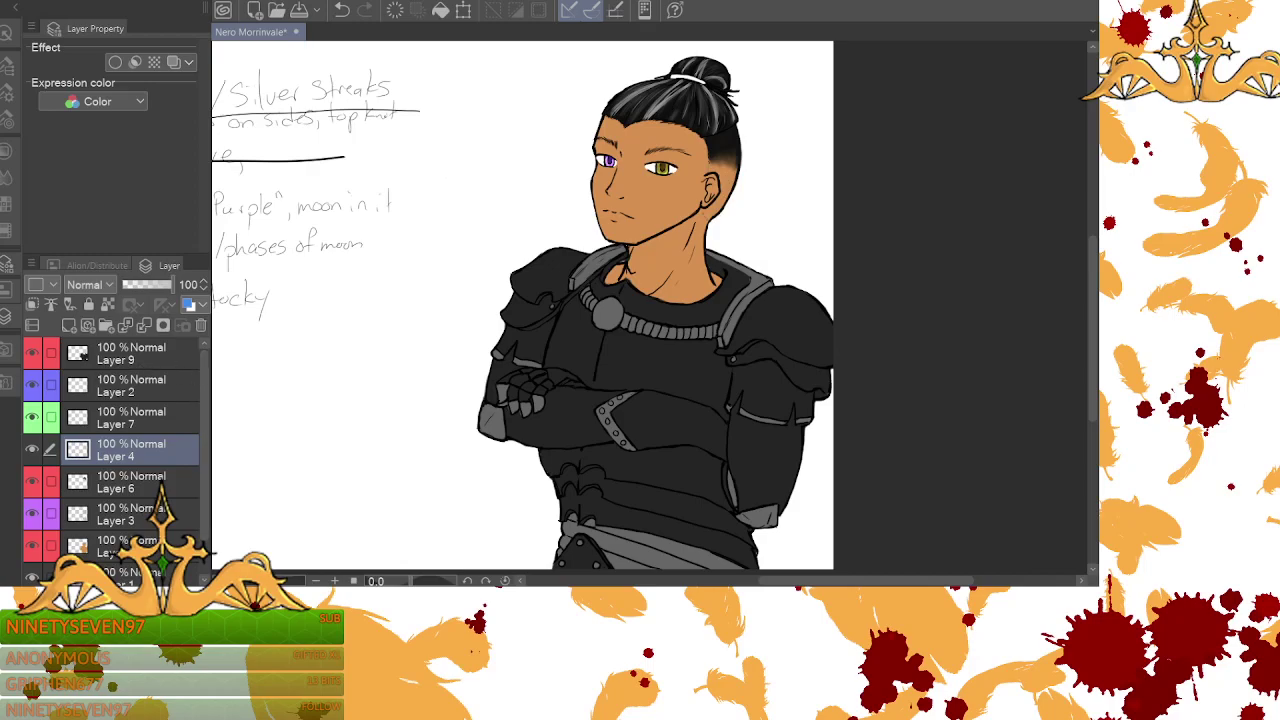
left_click(665, 358, "alt")
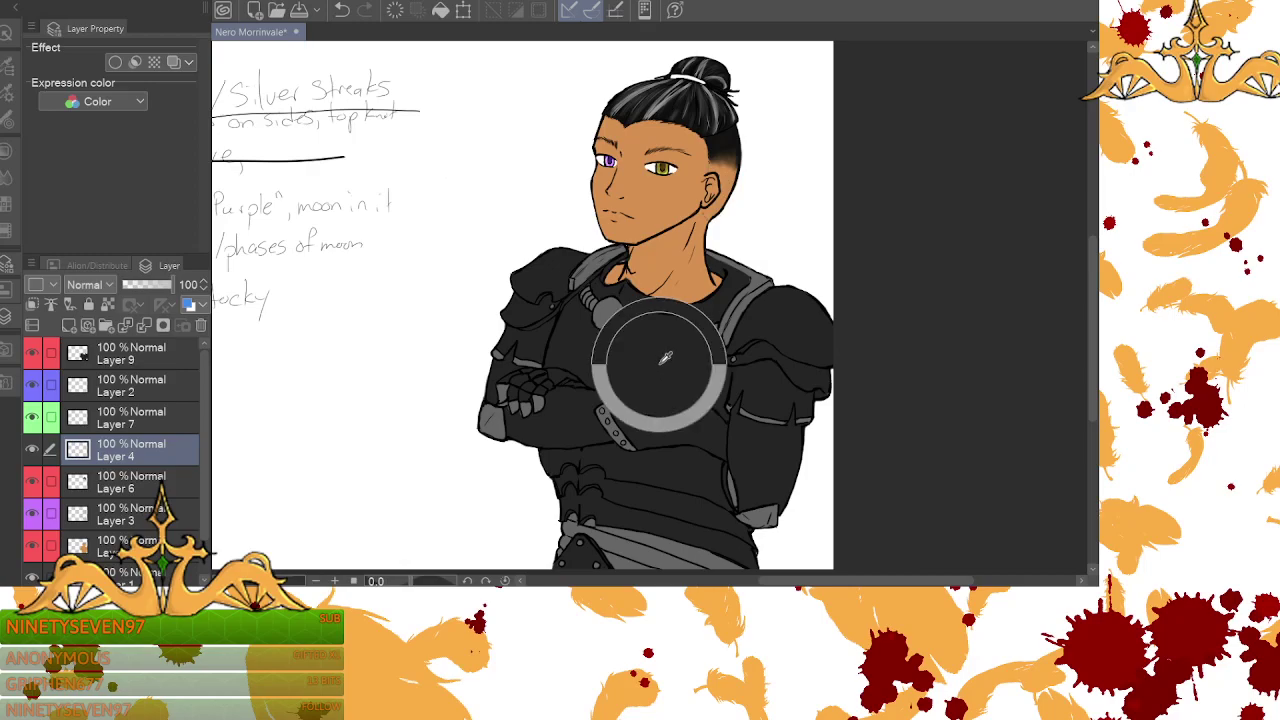
left_click(137, 360)
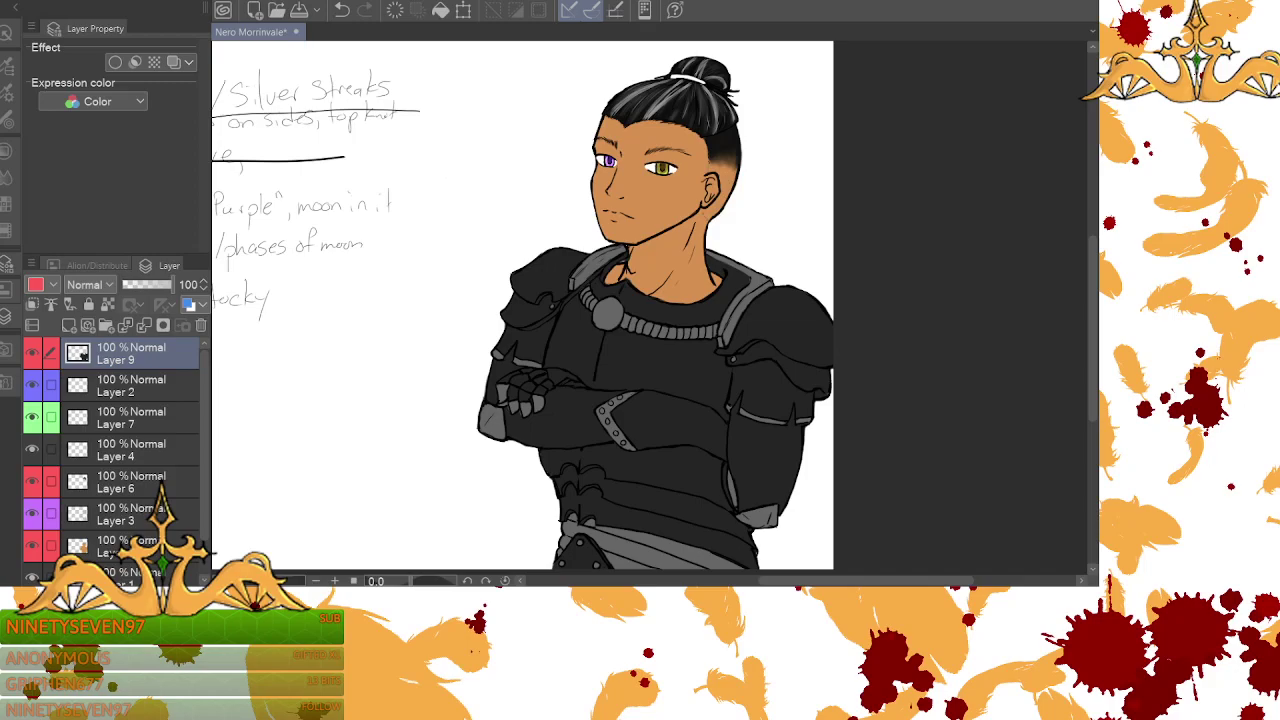
left_click(336, 580)
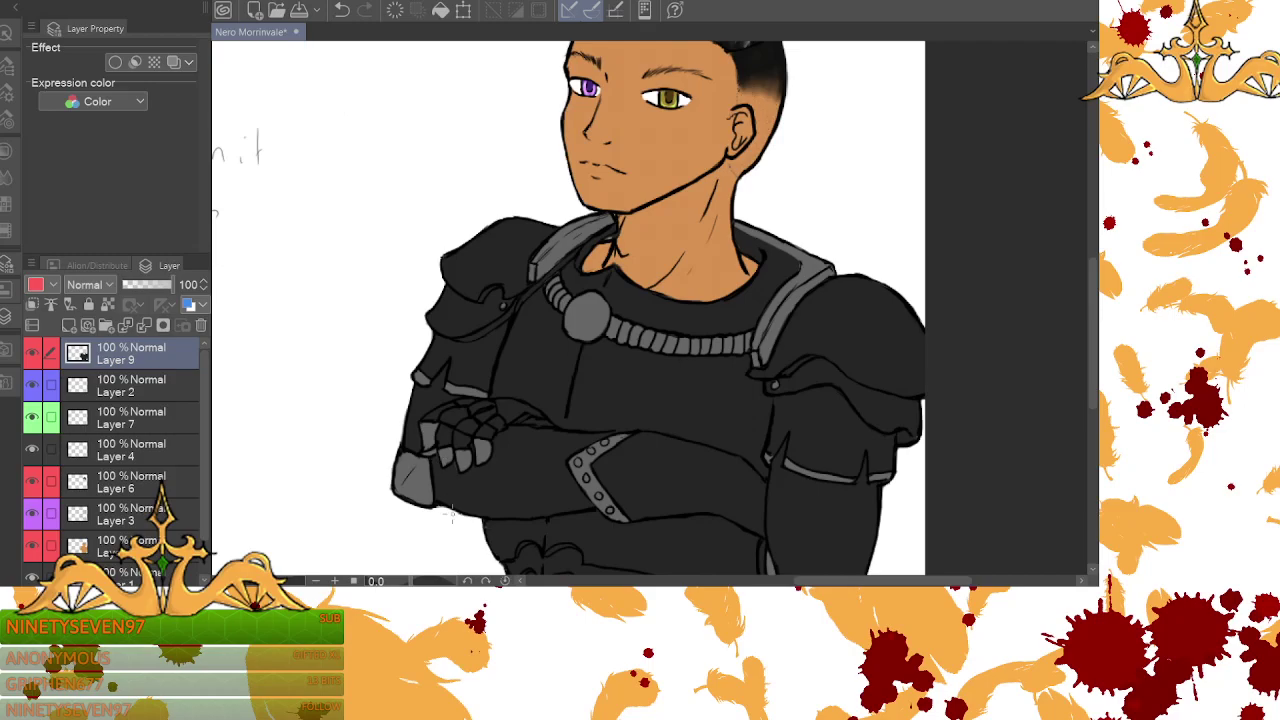
left_click(316, 581)
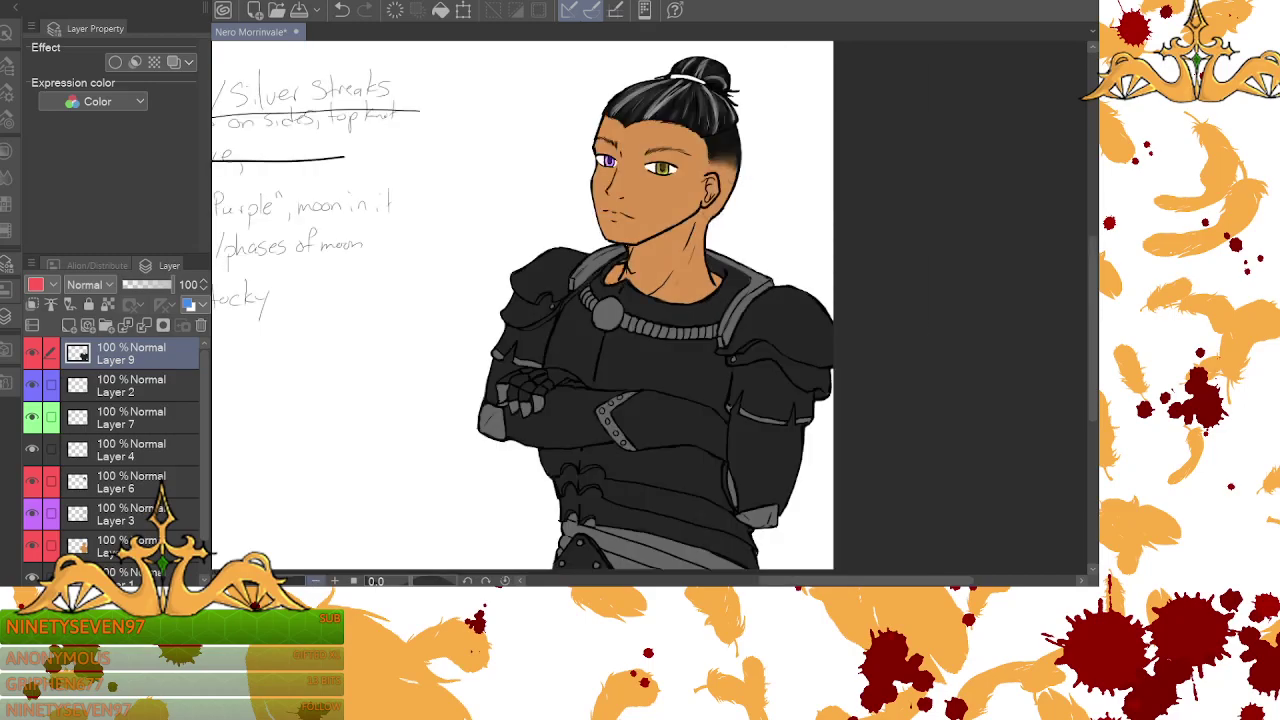
scroll(1095, 367, "down", 1)
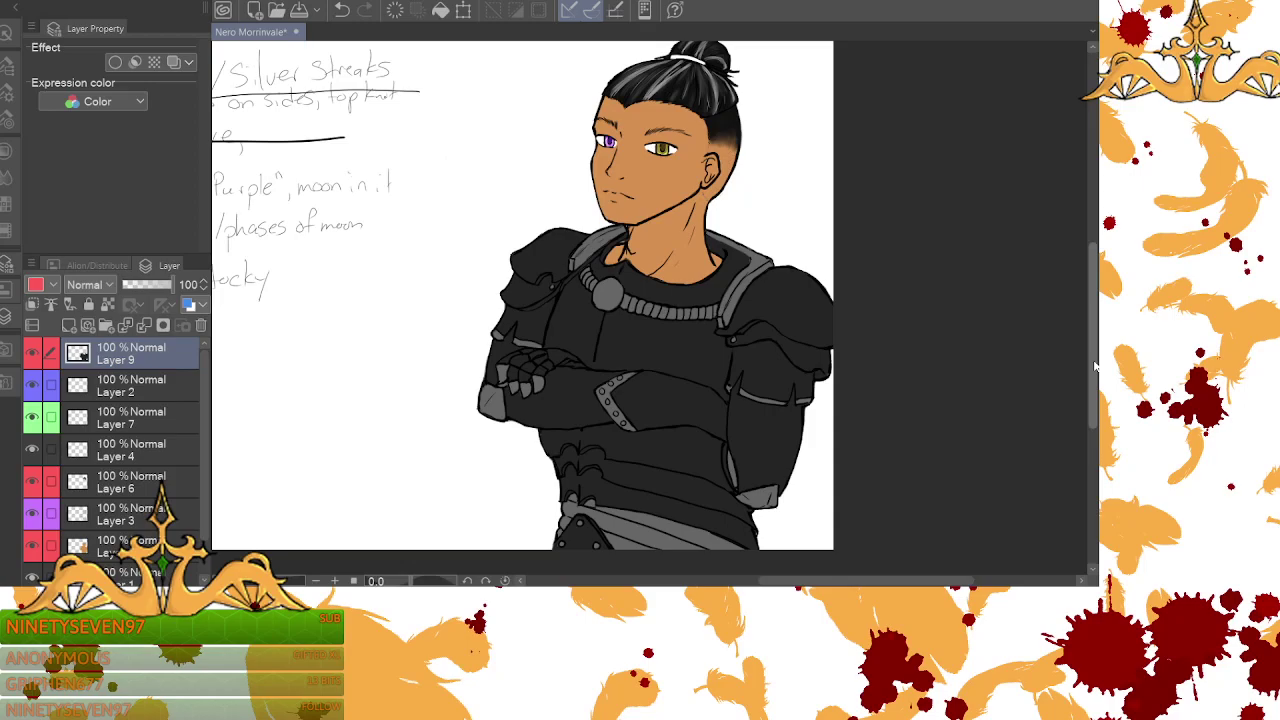
- Compare the hair with and without the streaks on Layer 4, and merge that layer down into Layer 6
left_click(150, 455)
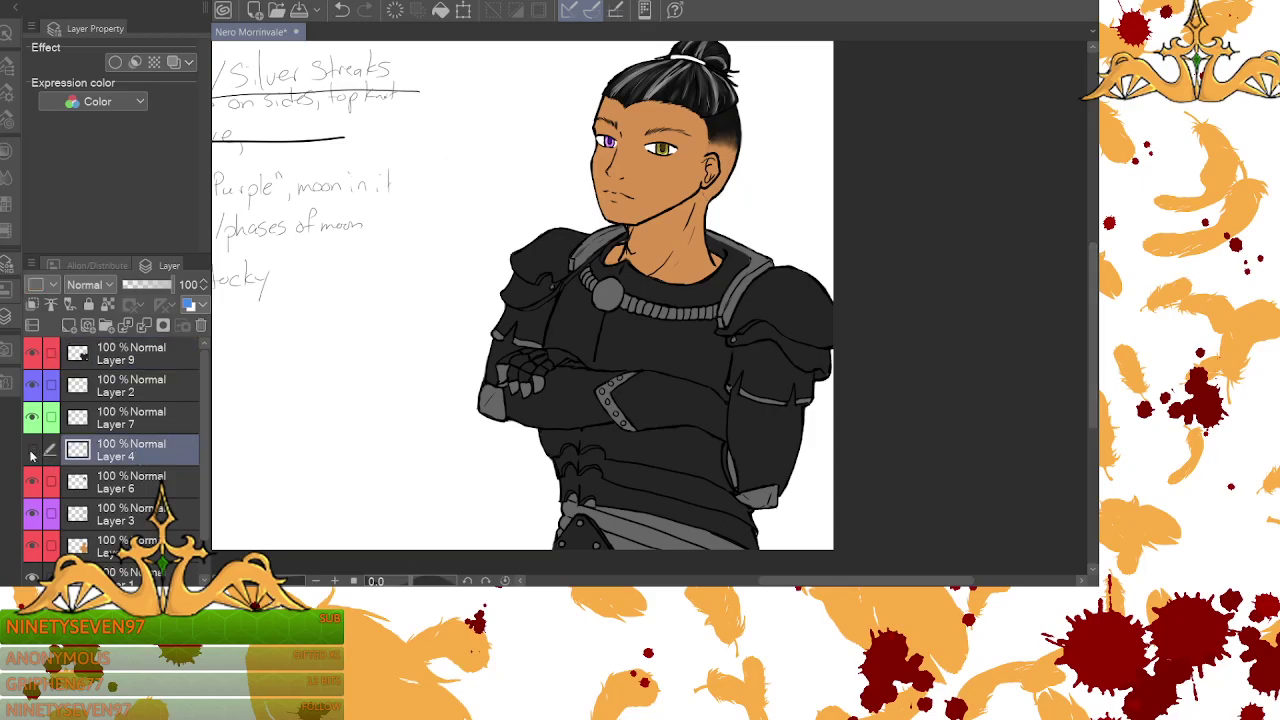
left_click(32, 452)
left_click(33, 454)
left_click(33, 455)
left_click(33, 456)
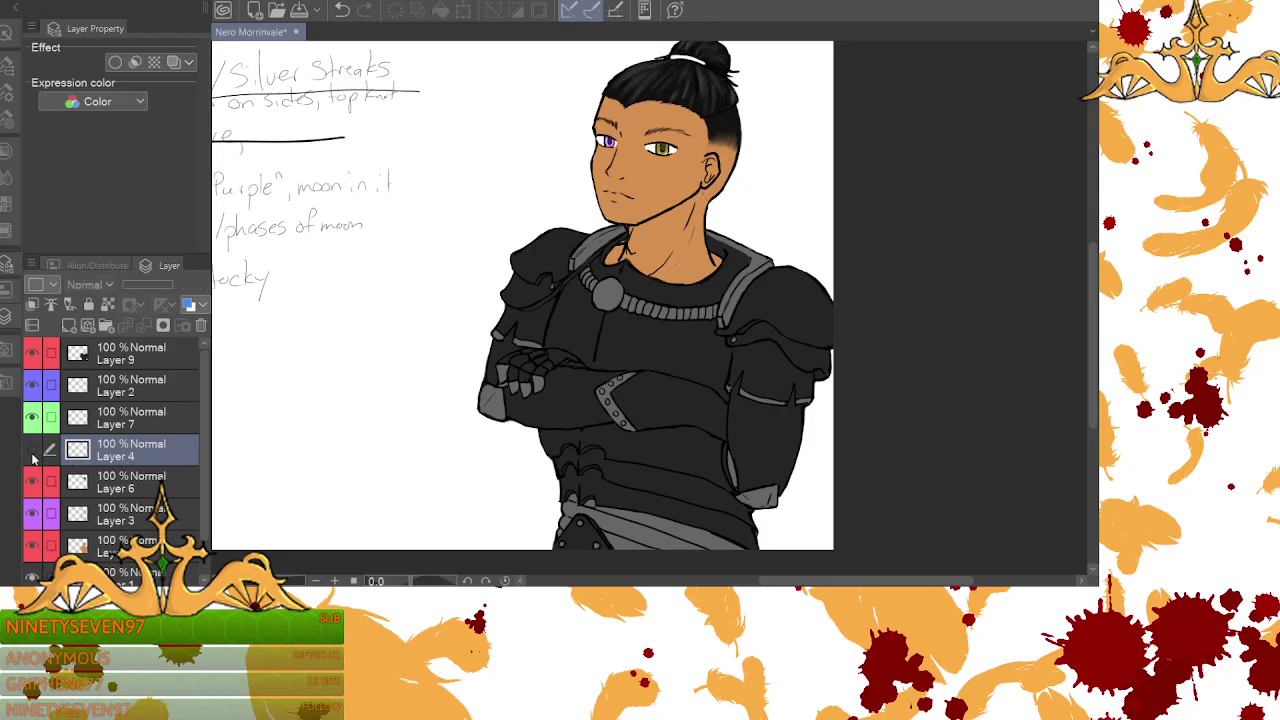
left_click(32, 452)
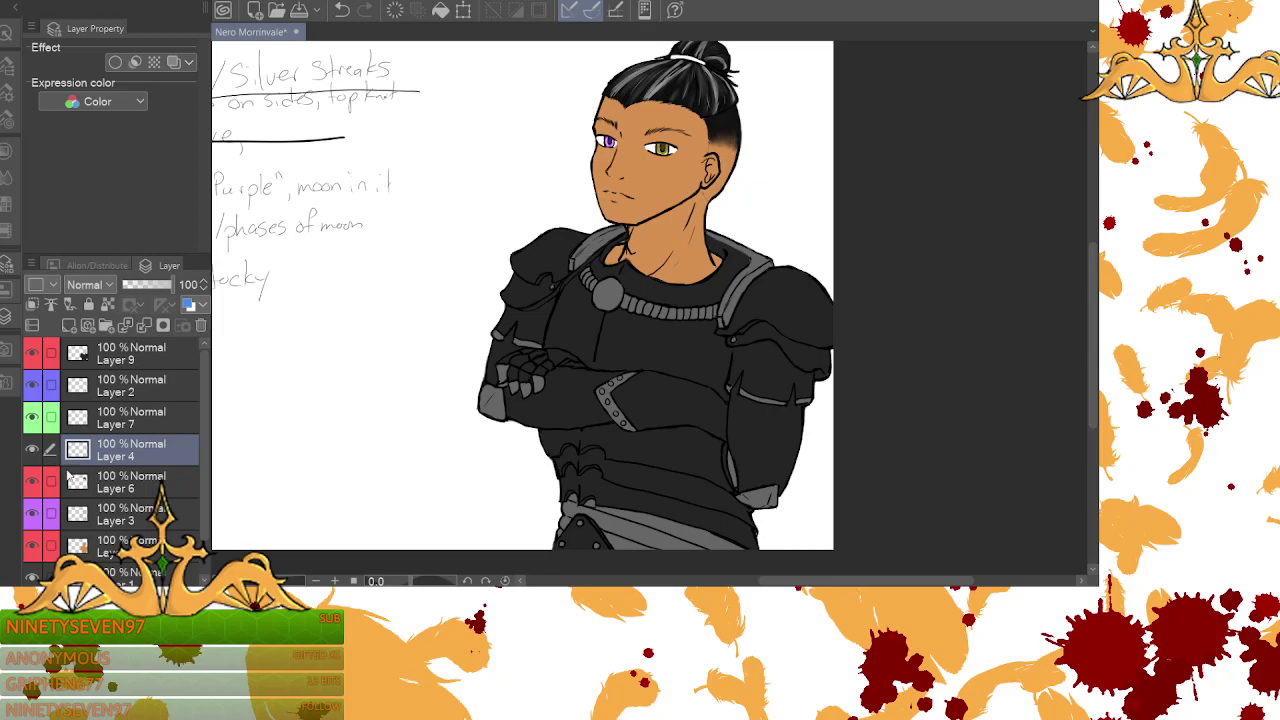
left_click(143, 328)
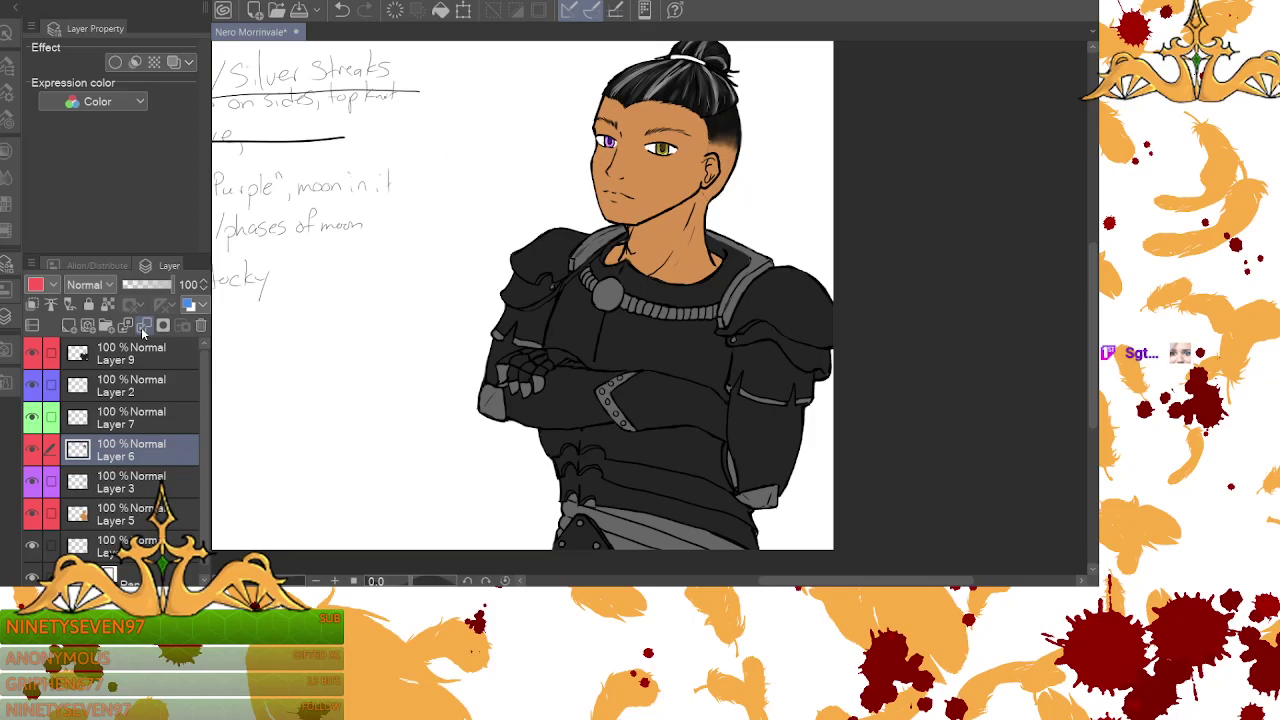
- Choose the Droplet airbrush and sample a color from the streaked front hair for use on Layer 6
left_click_drag(1094, 352, 1095, 351)
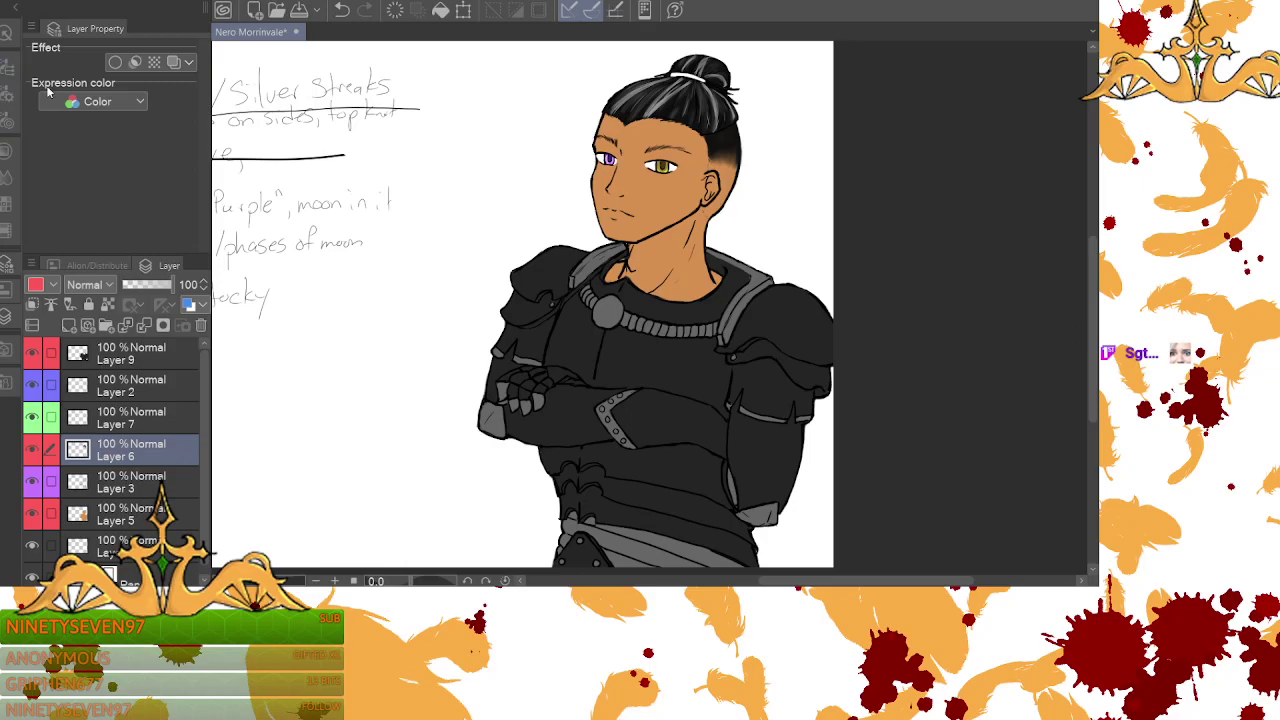
left_click(7, 62)
left_click_drag(203, 161, 204, 163)
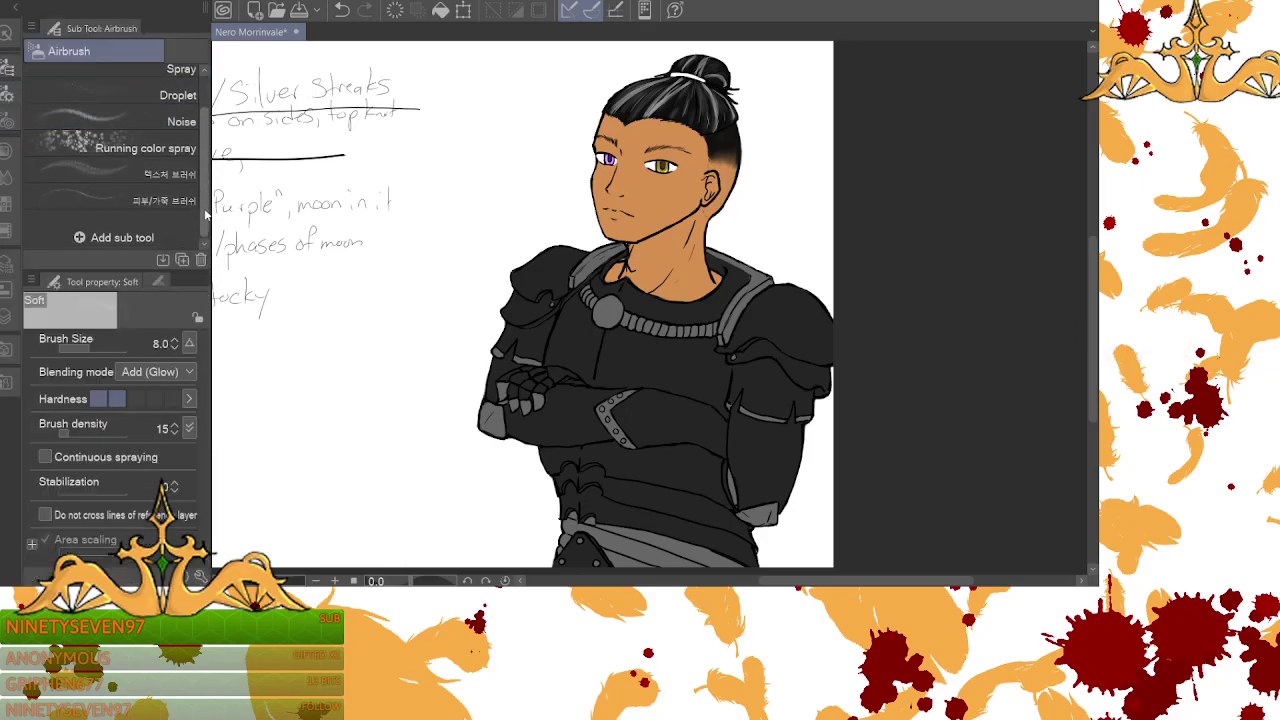
left_click(145, 132)
key("p")
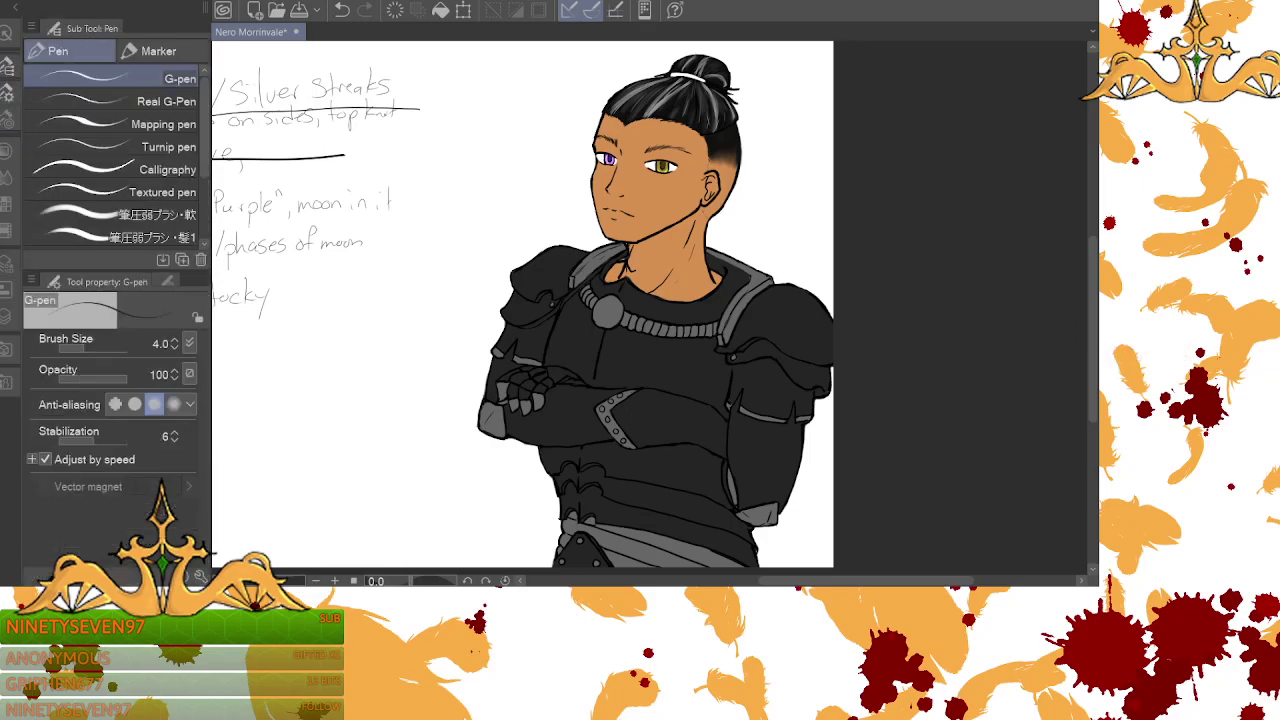
key("i")
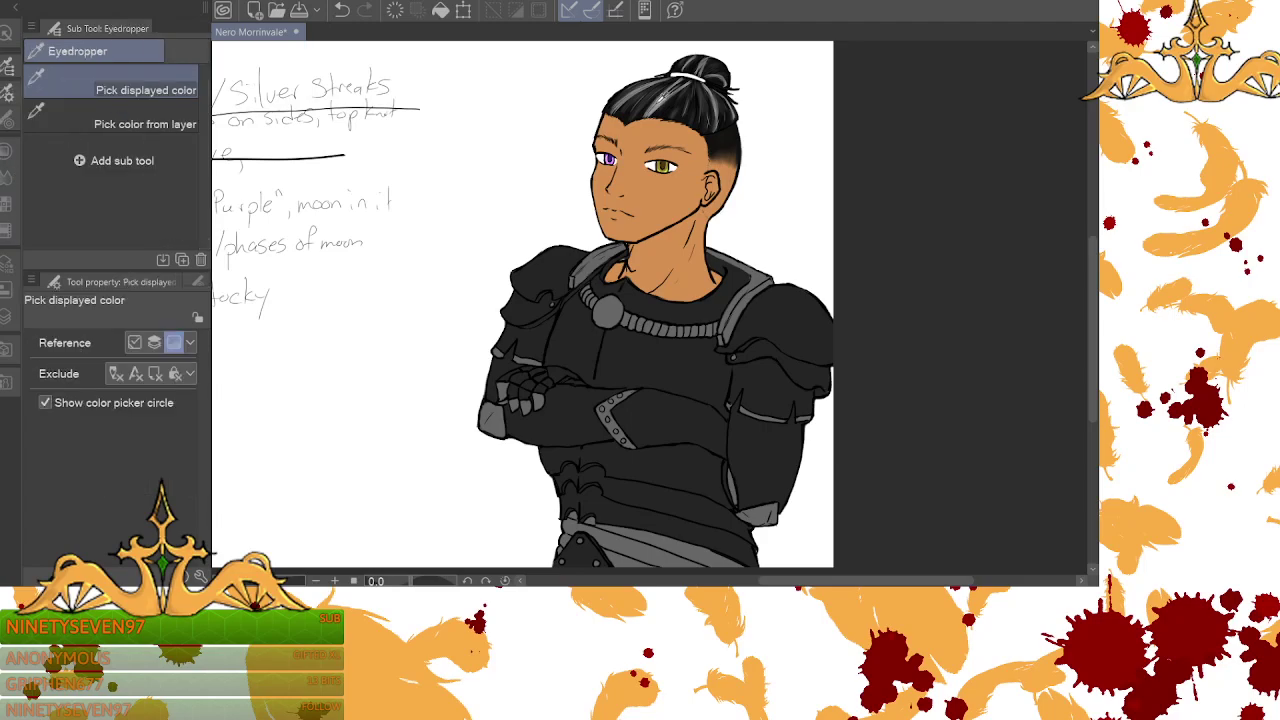
left_click(662, 104)
key("b")
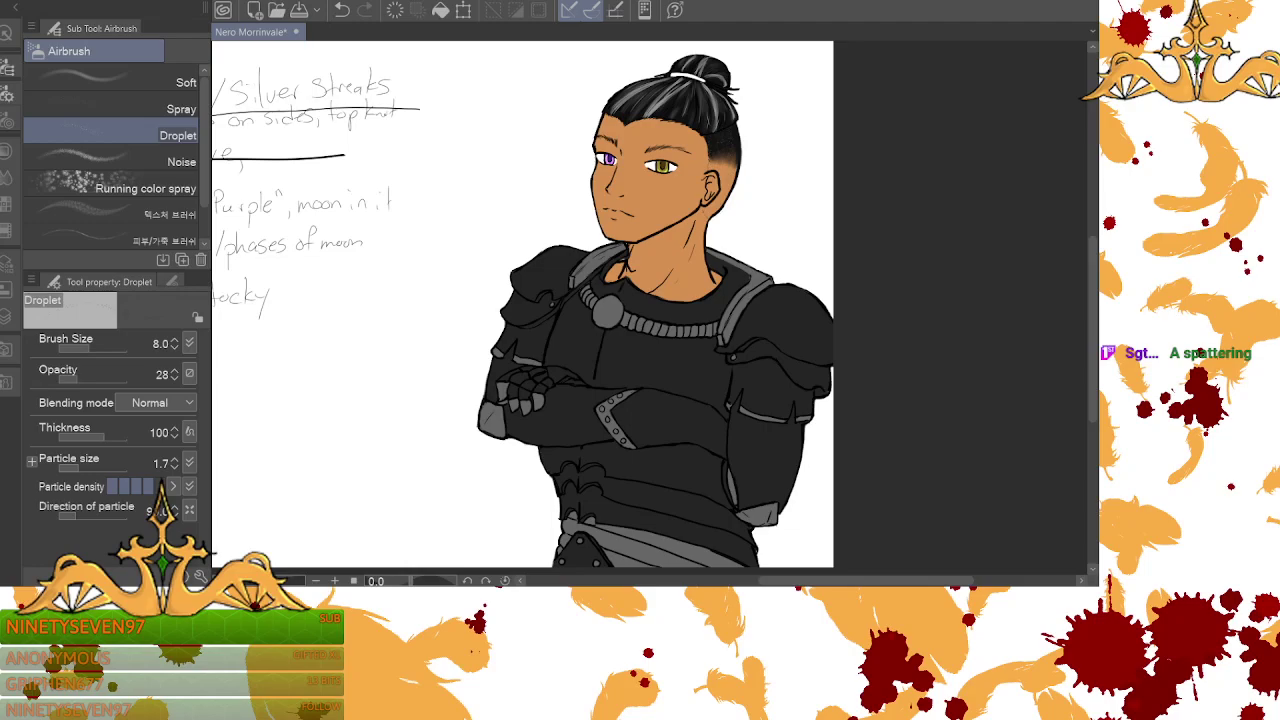
- Add a new raster layer directly above Layer 9
left_click(9, 317)
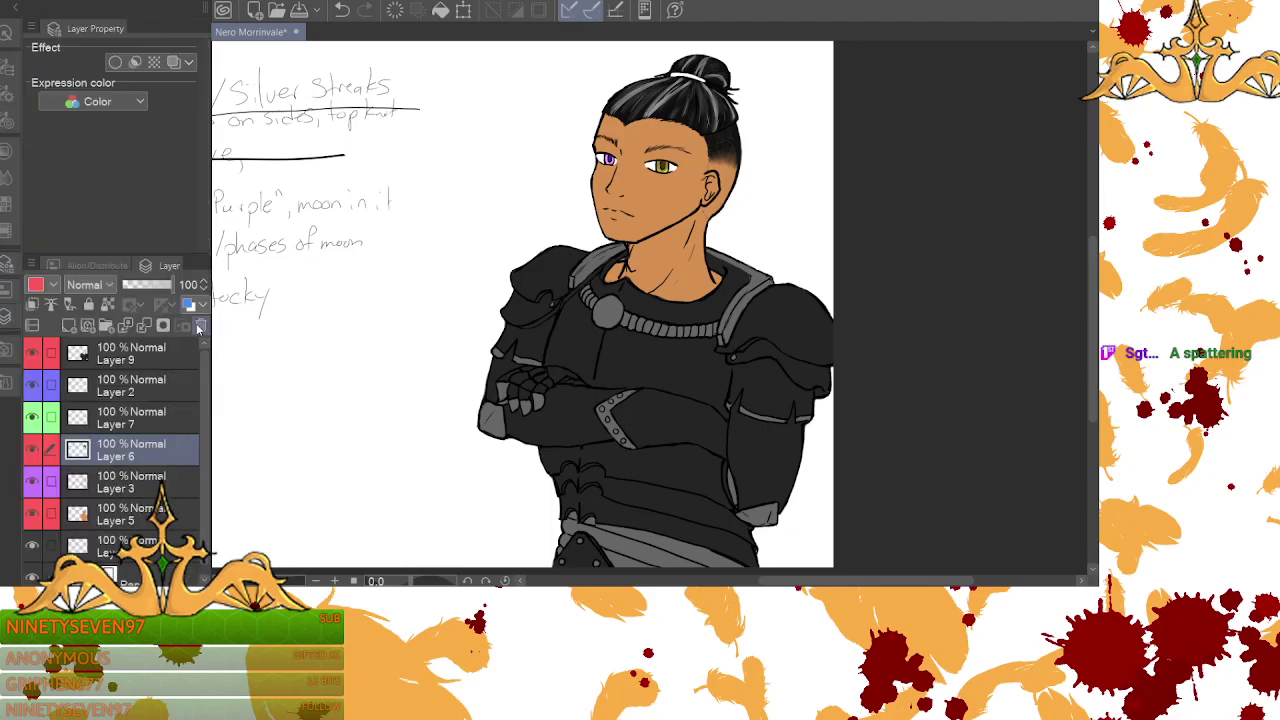
left_click(156, 353)
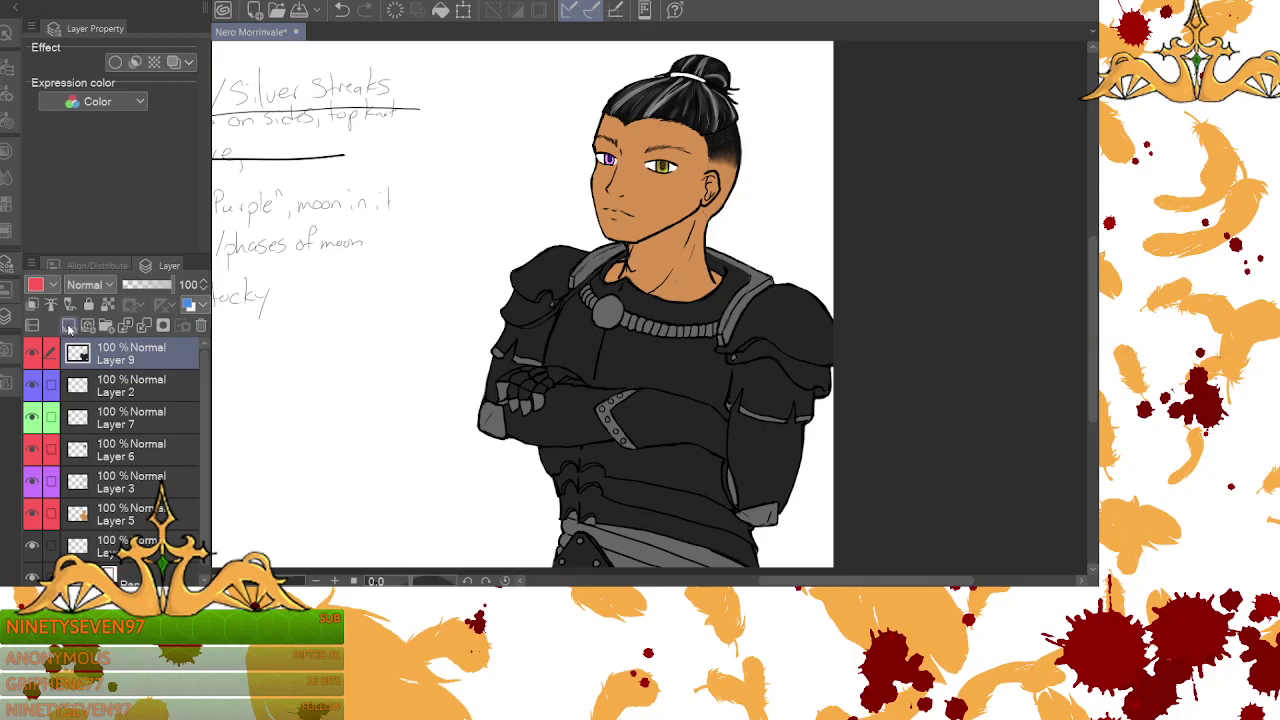
left_click(70, 326)
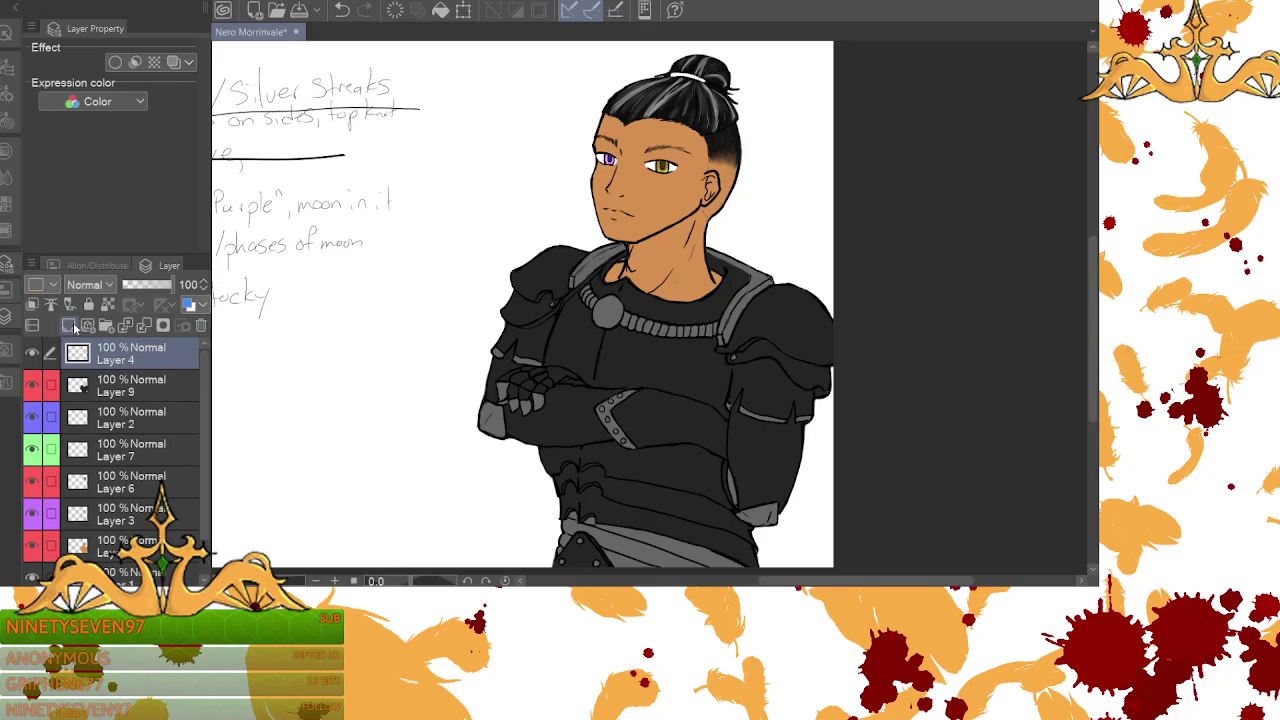
- Try black shading on the character's right pauldron with the Soft airbrush in Normal blending mode and undo the strokes
left_click(15, 59)
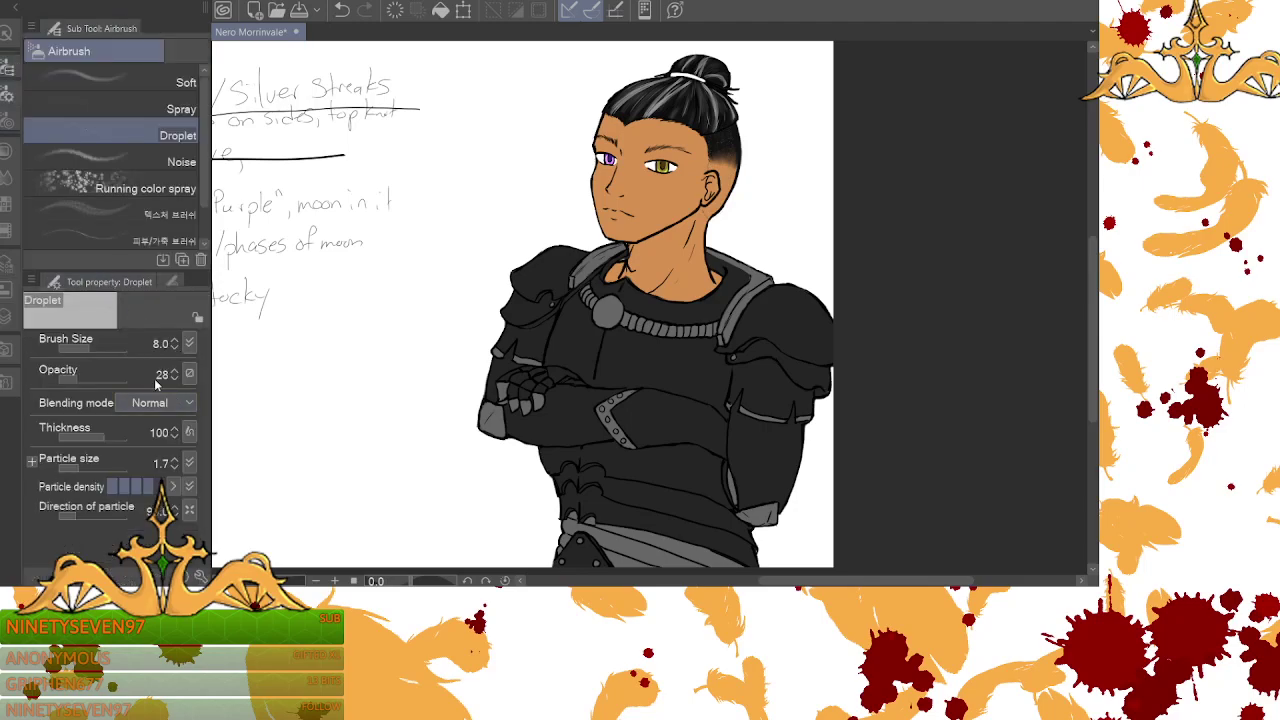
left_click(160, 82)
left_click(164, 371)
left_click(153, 48)
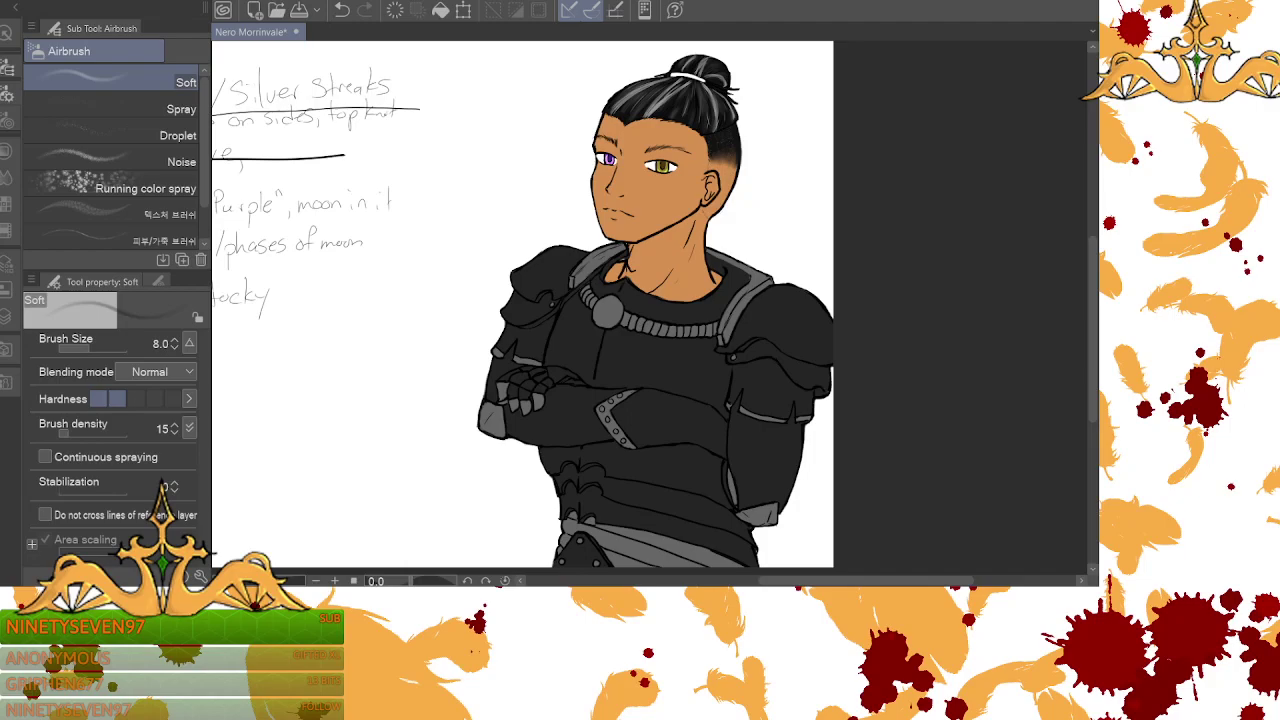
left_click(335, 581)
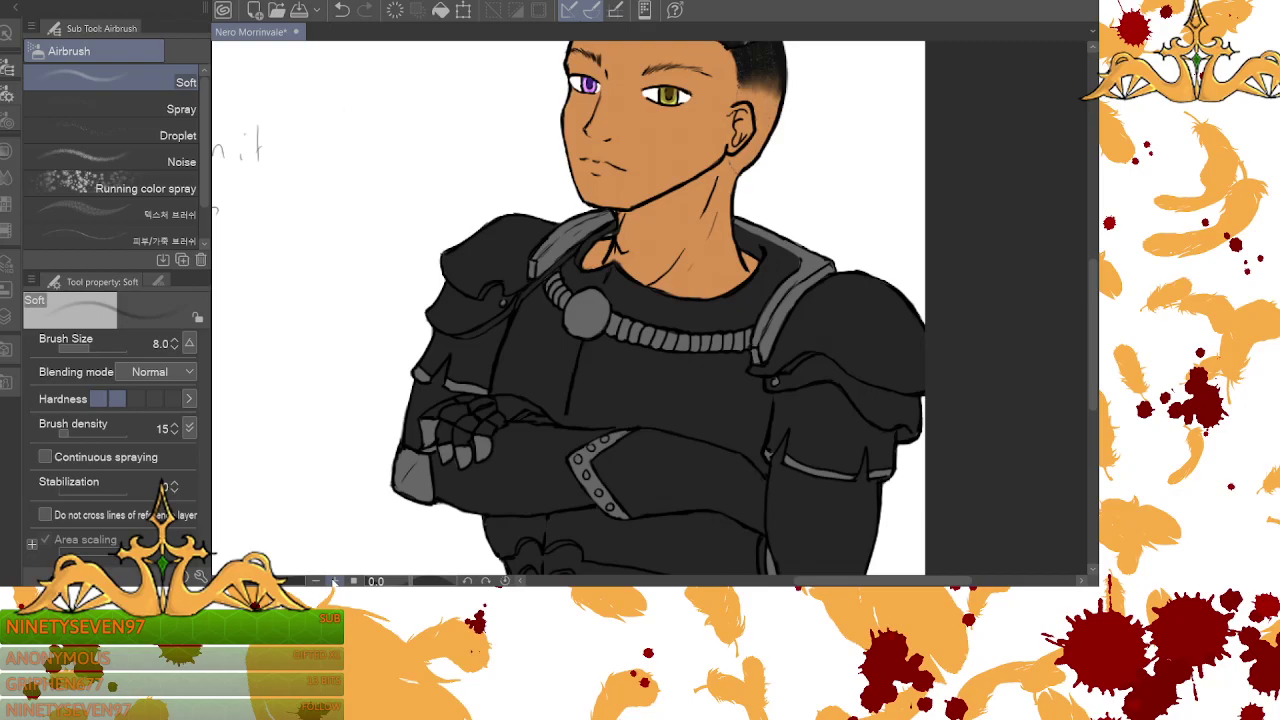
left_click_drag(1094, 372, 1096, 355)
scroll(1095, 355, "down", 1)
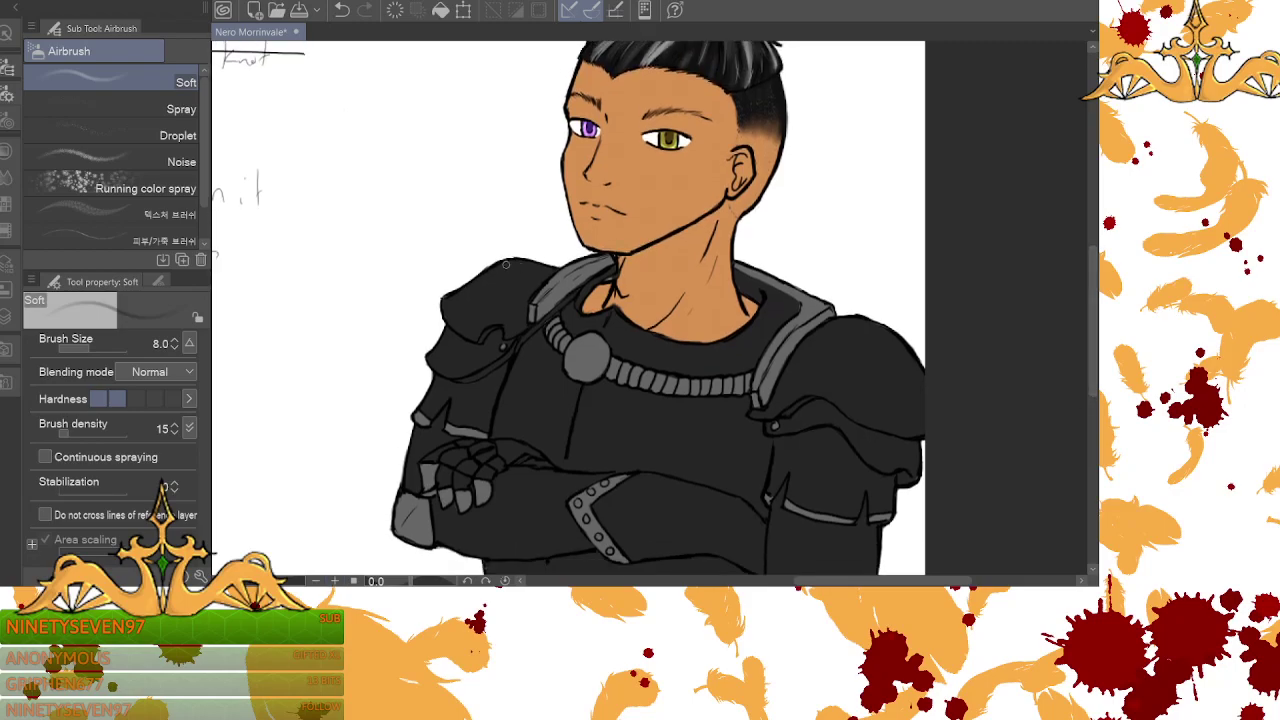
mouse_move(445, 302)
left_mouse_down()
mouse_move(461, 293)
mouse_move(475, 331)
mouse_move(456, 320)
mouse_move(477, 338)
mouse_move(485, 302)
mouse_move(492, 292)
mouse_move(498, 318)
mouse_move(506, 290)
left_mouse_up()
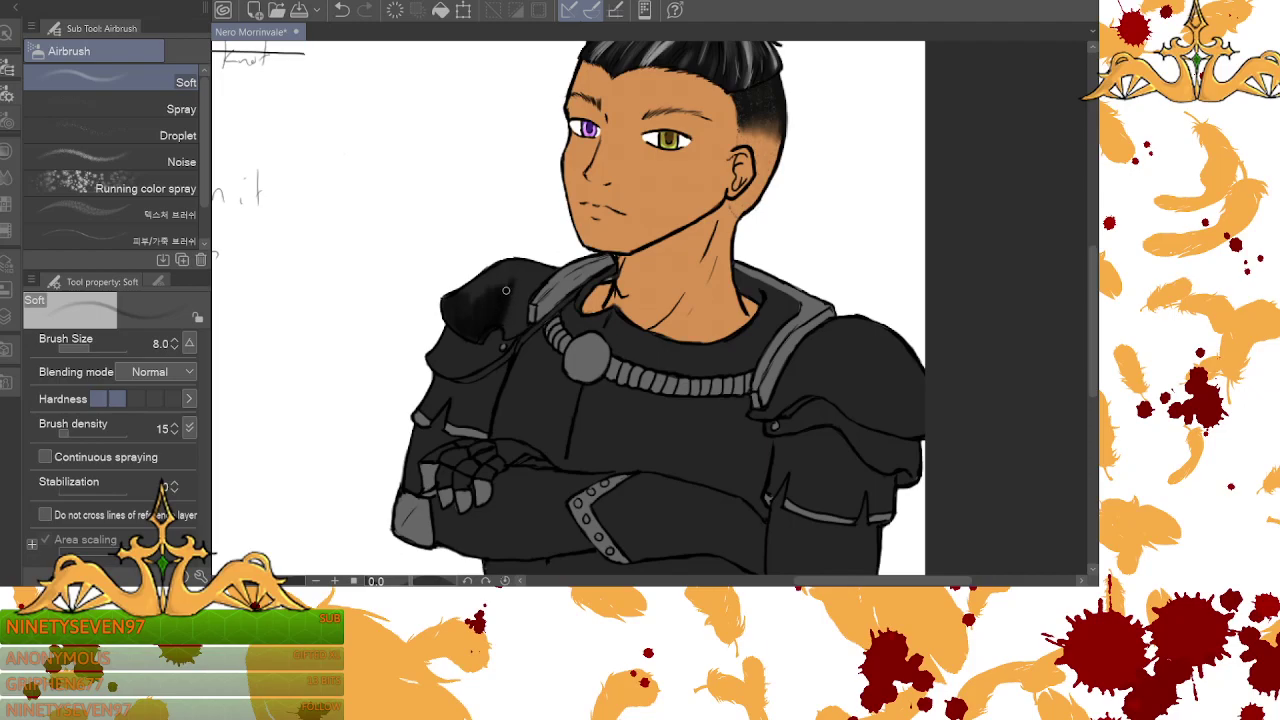
left_click(342, 9)
left_click(342, 9)
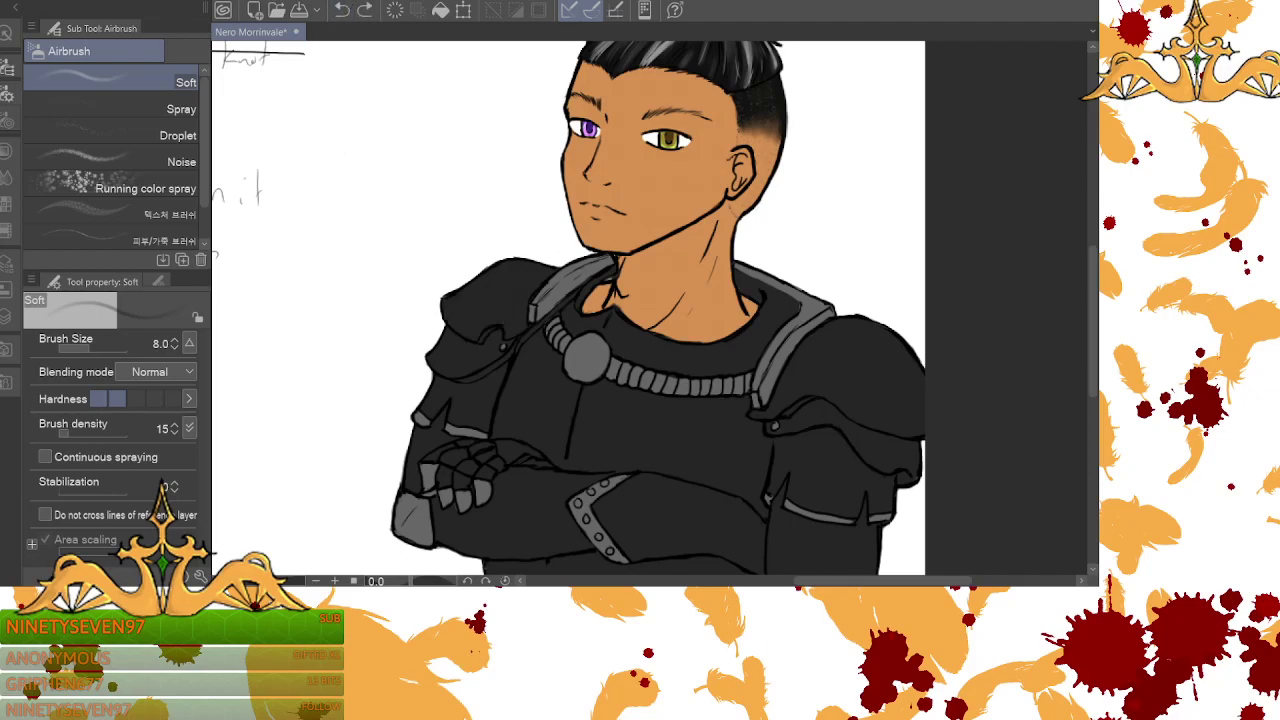
- Switch to the G-pen, undo a trial stroke on the right pauldron, and set the brush size to 15
key("p")
left_click_drag(517, 260, 504, 318)
left_click(349, 9)
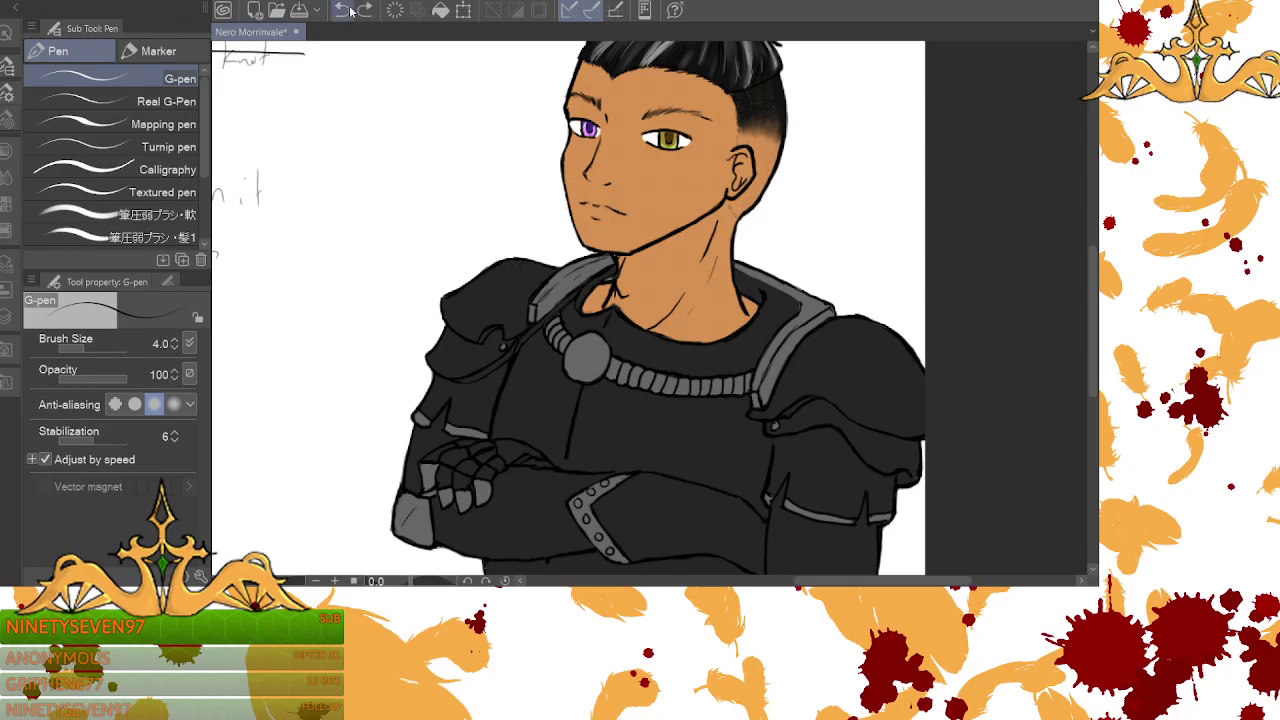
left_click(175, 340)
left_click(175, 340)
left_click(175, 340)
left_click(175, 340)
left_click(175, 340)
left_click(175, 340)
left_click(175, 340)
scroll(175, 343, "up", 4)
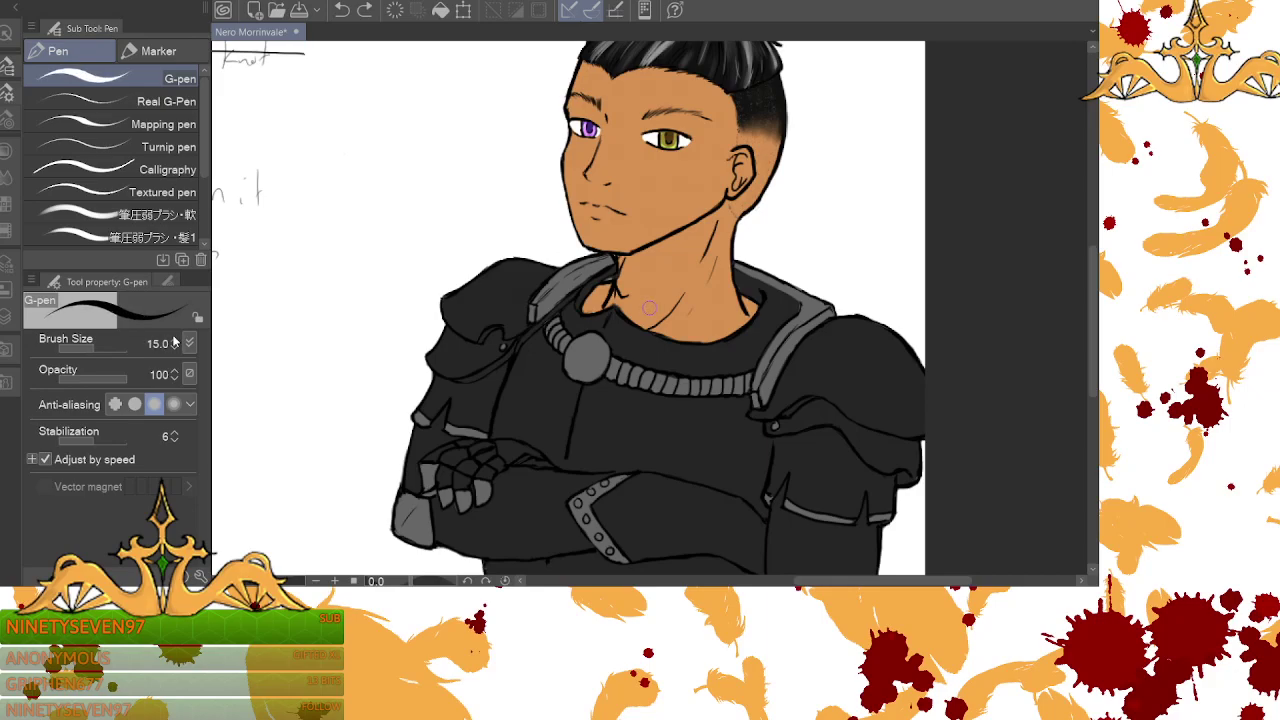
- Try black G-pen shading at 100 opacity over the character's right pauldron and undo all of its strokes
mouse_move(453, 302)
left_mouse_down()
mouse_move(458, 326)
mouse_move(451, 303)
mouse_move(512, 263)
mouse_move(543, 271)
mouse_move(524, 290)
mouse_move(545, 272)
mouse_move(522, 297)
mouse_move(480, 304)
mouse_move(462, 330)
mouse_move(482, 336)
left_mouse_up()
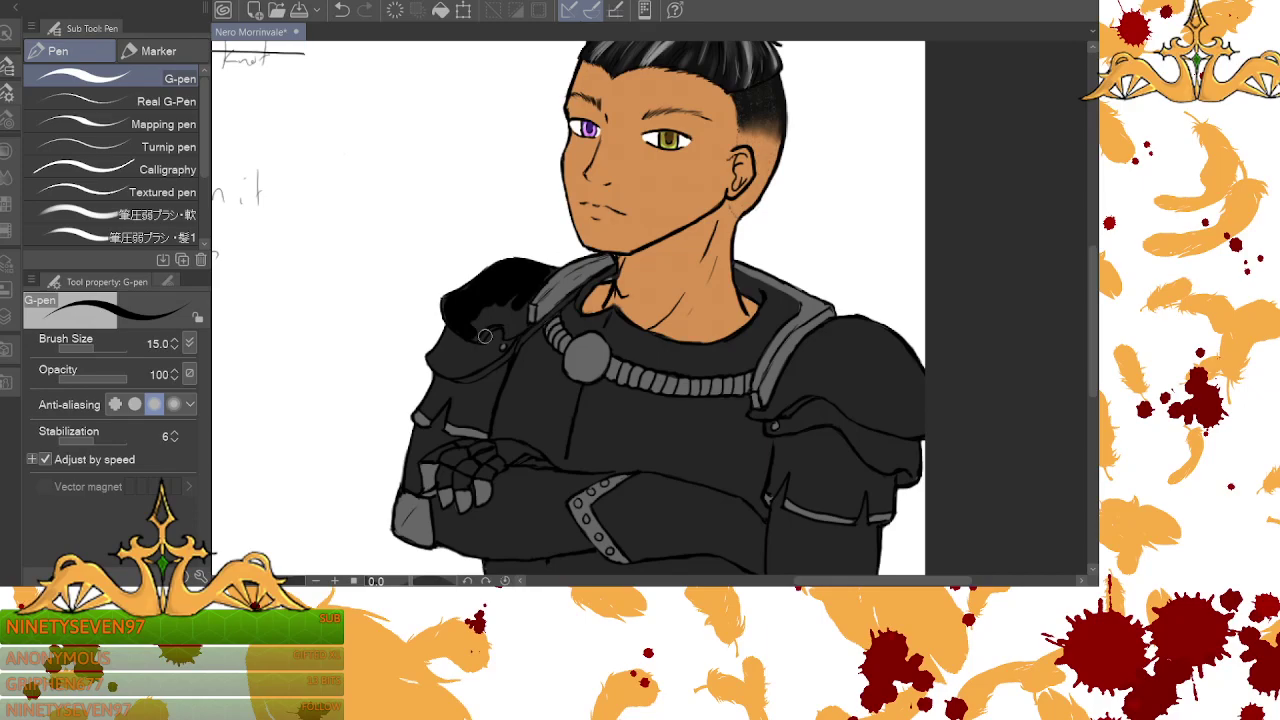
left_click(341, 9)
left_click(341, 9)
left_click(341, 9)
left_click(341, 9)
left_click(341, 9)
left_click(341, 9)
left_click(341, 9)
left_click(341, 9)
left_click(341, 9)
left_click(341, 9)
left_click(341, 9)
left_click(341, 9)
left_click(341, 9)
left_click(341, 9)
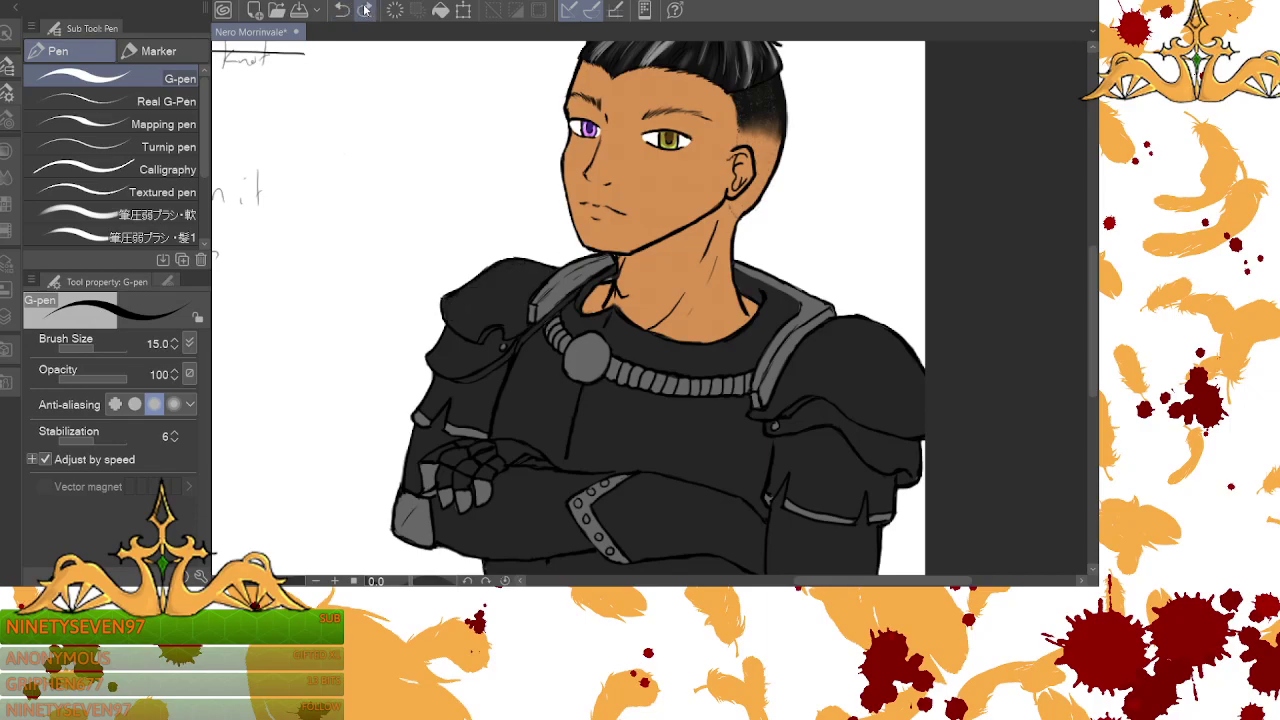
- Set the G-pen opacity to 70 and shade the upper and lower plates of the character's right pauldron in black
left_click_drag(127, 380, 105, 387)
left_click(176, 372)
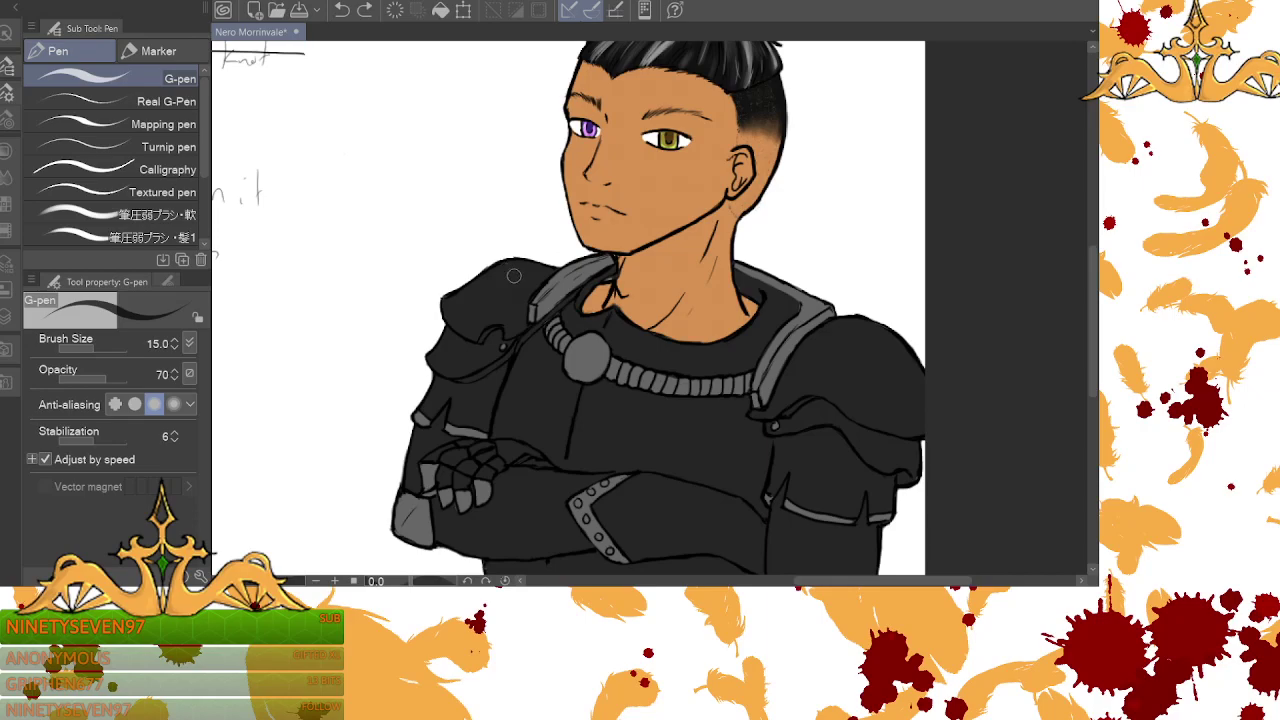
mouse_move(516, 264)
left_mouse_down()
mouse_move(449, 303)
mouse_move(480, 339)
mouse_move(500, 318)
mouse_move(476, 341)
mouse_move(545, 270)
mouse_move(497, 318)
mouse_move(521, 309)
mouse_move(506, 290)
mouse_move(473, 324)
mouse_move(488, 301)
mouse_move(465, 298)
mouse_move(514, 281)
mouse_move(512, 266)
mouse_move(537, 272)
mouse_move(523, 296)
mouse_move(540, 268)
left_mouse_up()
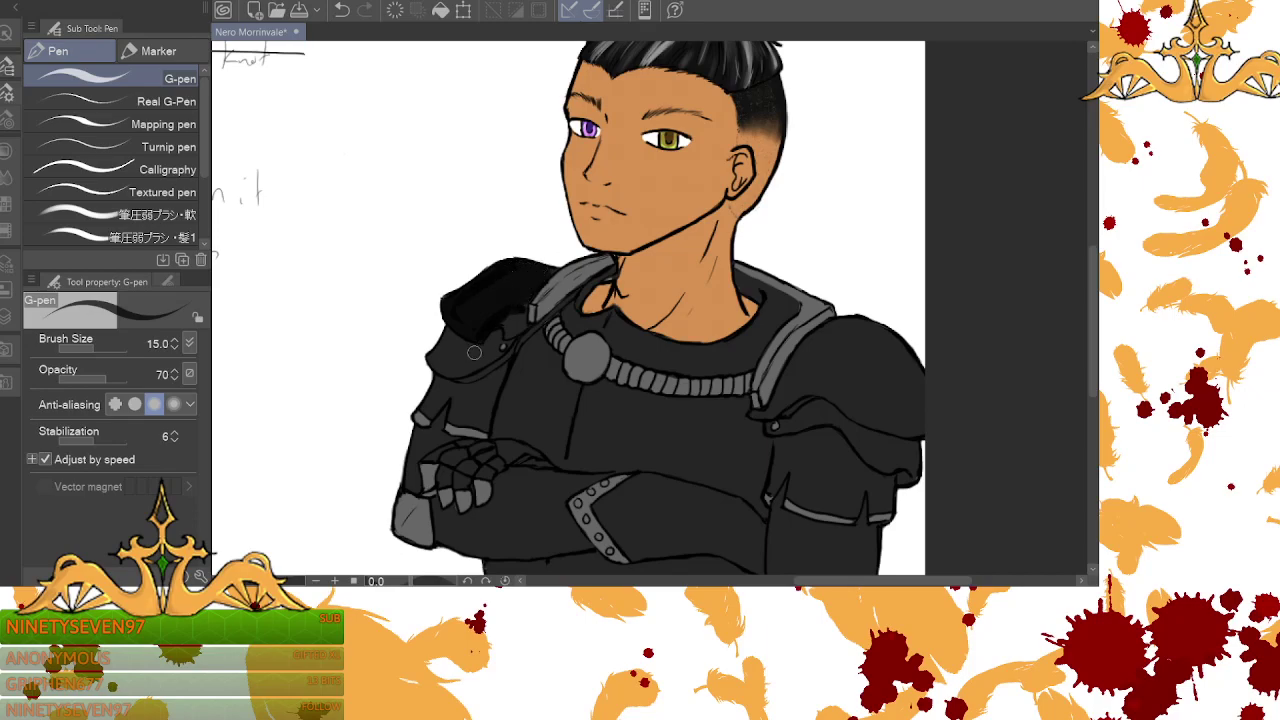
mouse_move(435, 358)
left_mouse_down()
mouse_move(454, 322)
mouse_move(447, 349)
mouse_move(451, 337)
mouse_move(486, 353)
mouse_move(460, 371)
mouse_move(437, 363)
mouse_move(467, 370)
left_mouse_up()
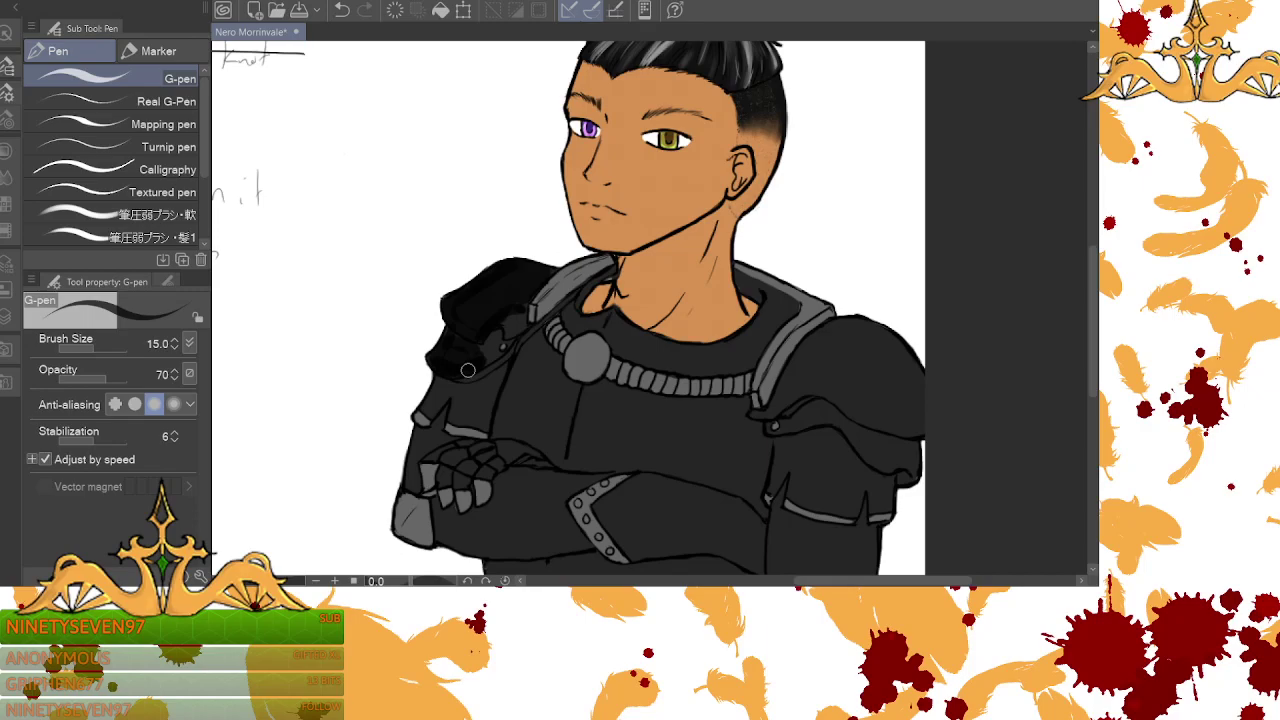
- Try black shading on the upper arm just below the right pauldron and undo the strokes
left_click_drag(1092, 298, 1092, 329)
mouse_move(437, 291)
left_mouse_down()
mouse_move(440, 280)
mouse_move(430, 306)
mouse_move(445, 282)
mouse_move(430, 310)
mouse_move(462, 226)
left_mouse_up()
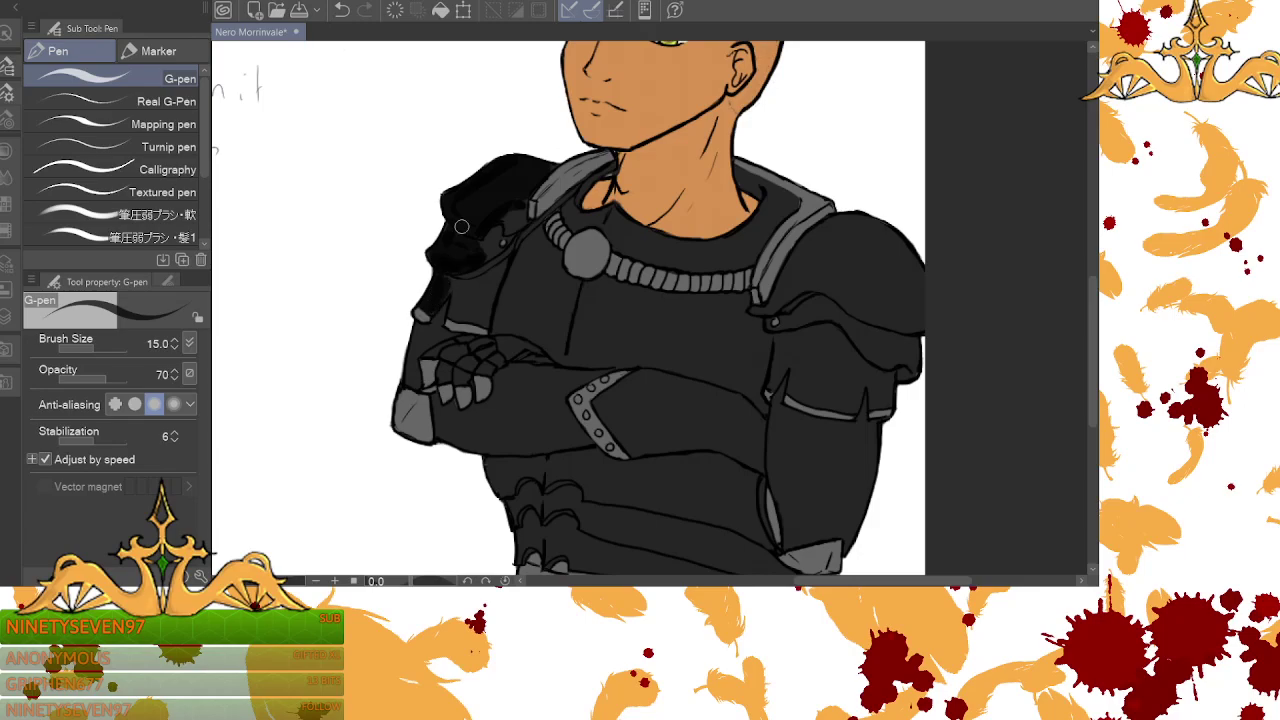
left_click(346, 12)
left_click(346, 12)
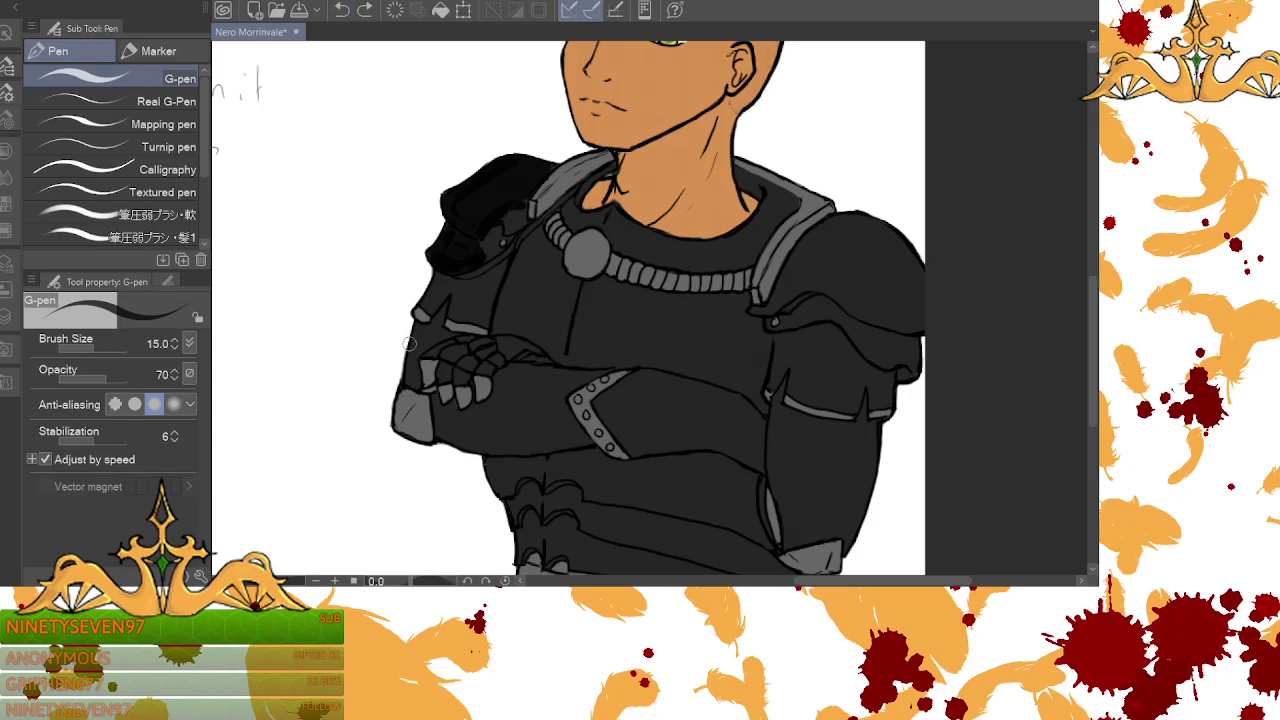
- Shade the armor below the character's right pauldron in black, reducing the G-pen brush size to 6 for the finer areas
left_click_drag(420, 330, 410, 388)
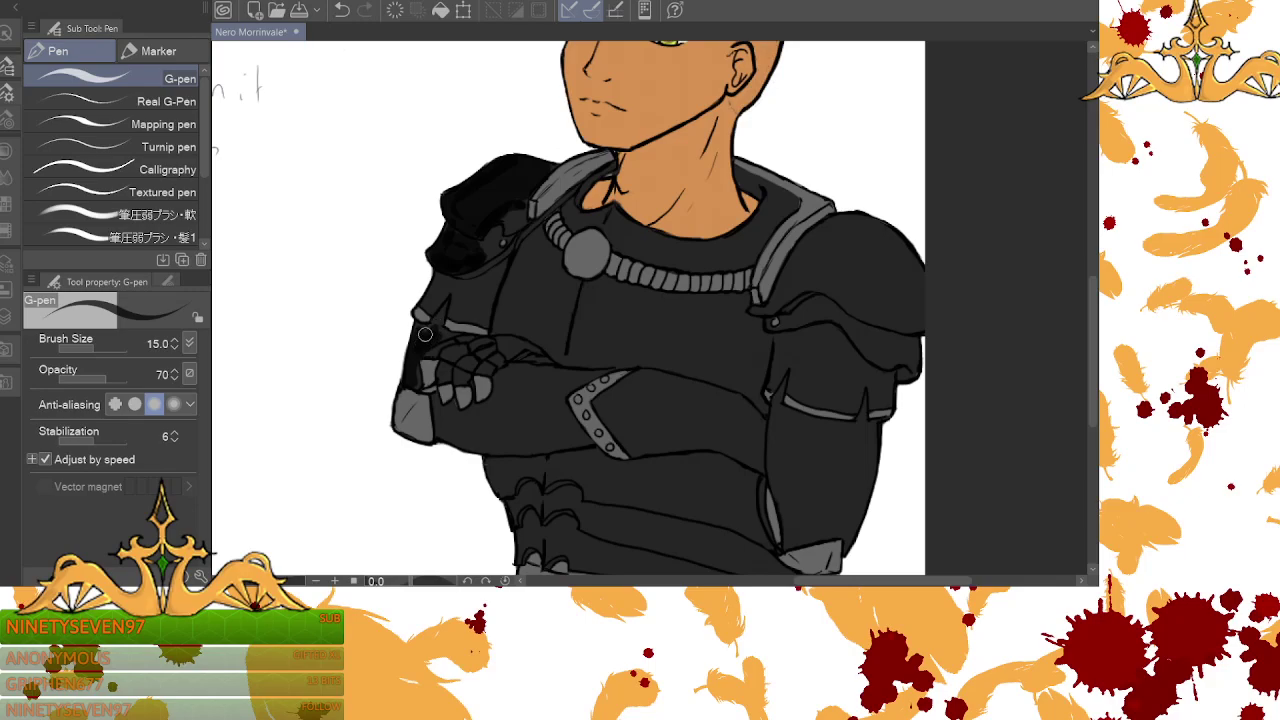
left_click(173, 348)
left_click(173, 348)
left_click_drag(446, 304, 437, 330)
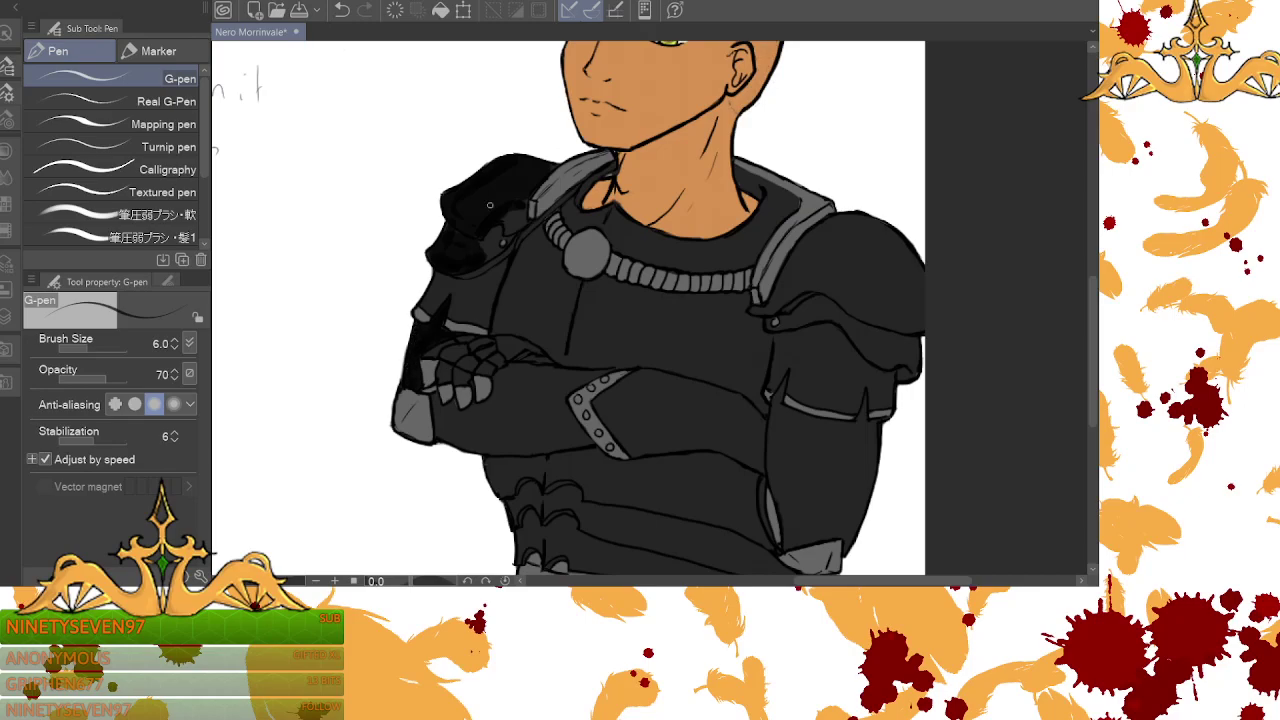
- Try the Blend tool on the shading of the character's right pauldron and return to the G-pen
key("j")
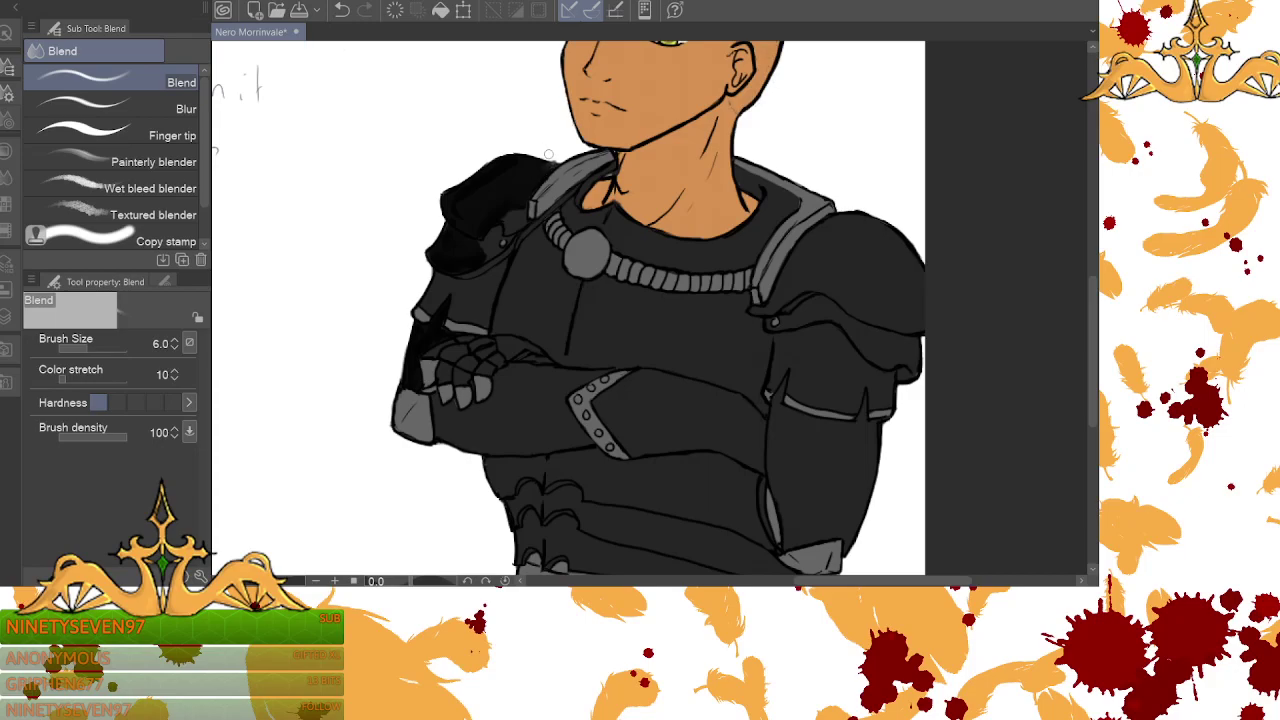
left_click(348, 12)
key("ctrl+y")
mouse_move(478, 261)
left_mouse_down()
mouse_move(489, 253)
mouse_move(471, 247)
mouse_move(488, 255)
mouse_move(469, 270)
left_mouse_up()
key("b")
key("p")
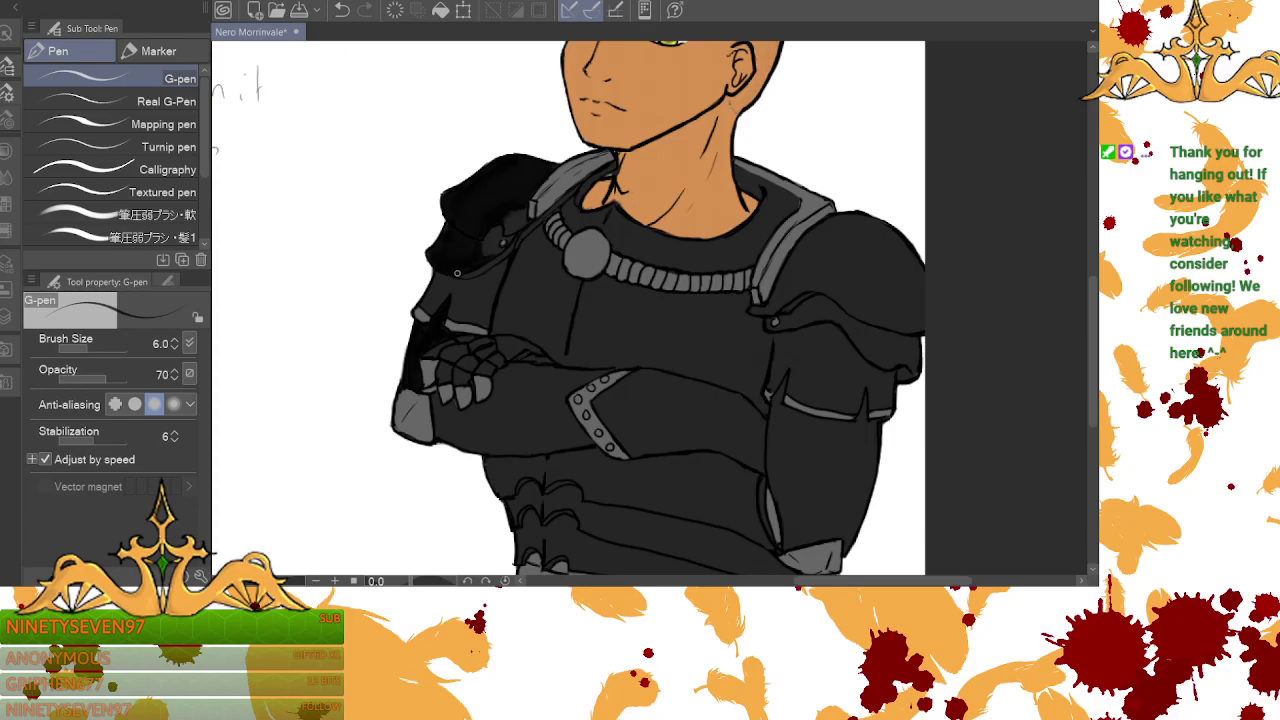
key("j")
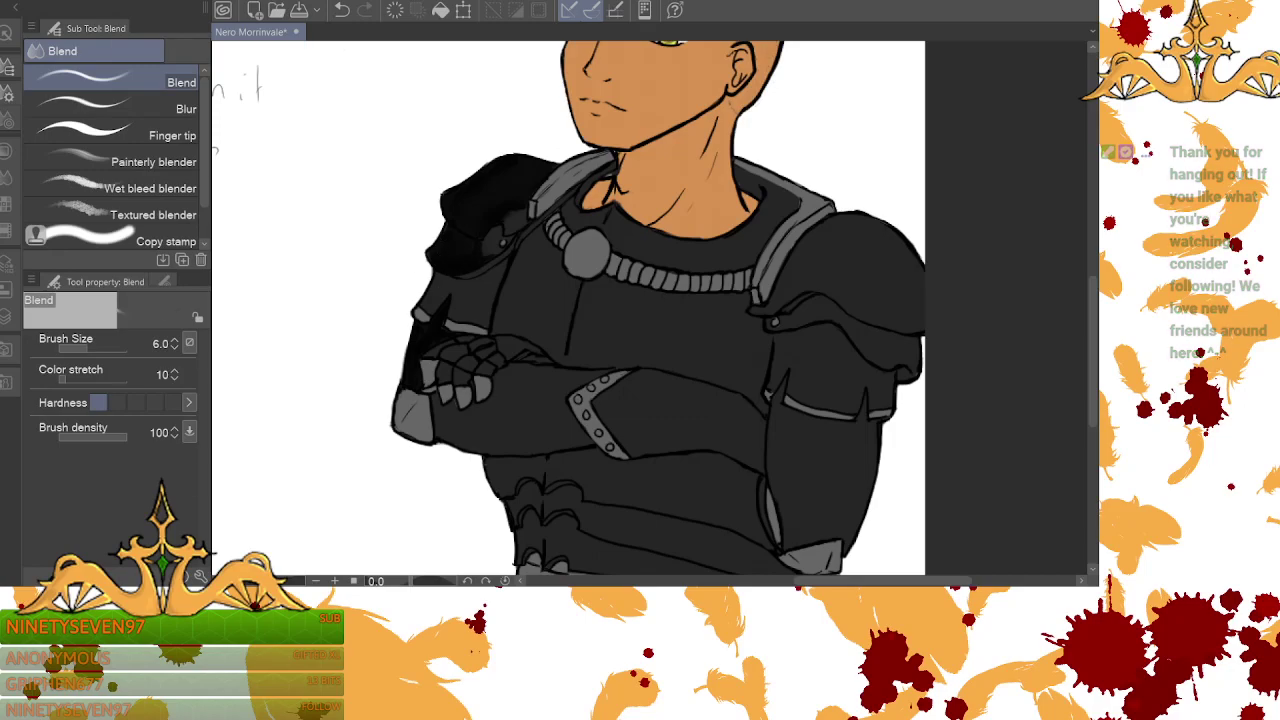
key("p")
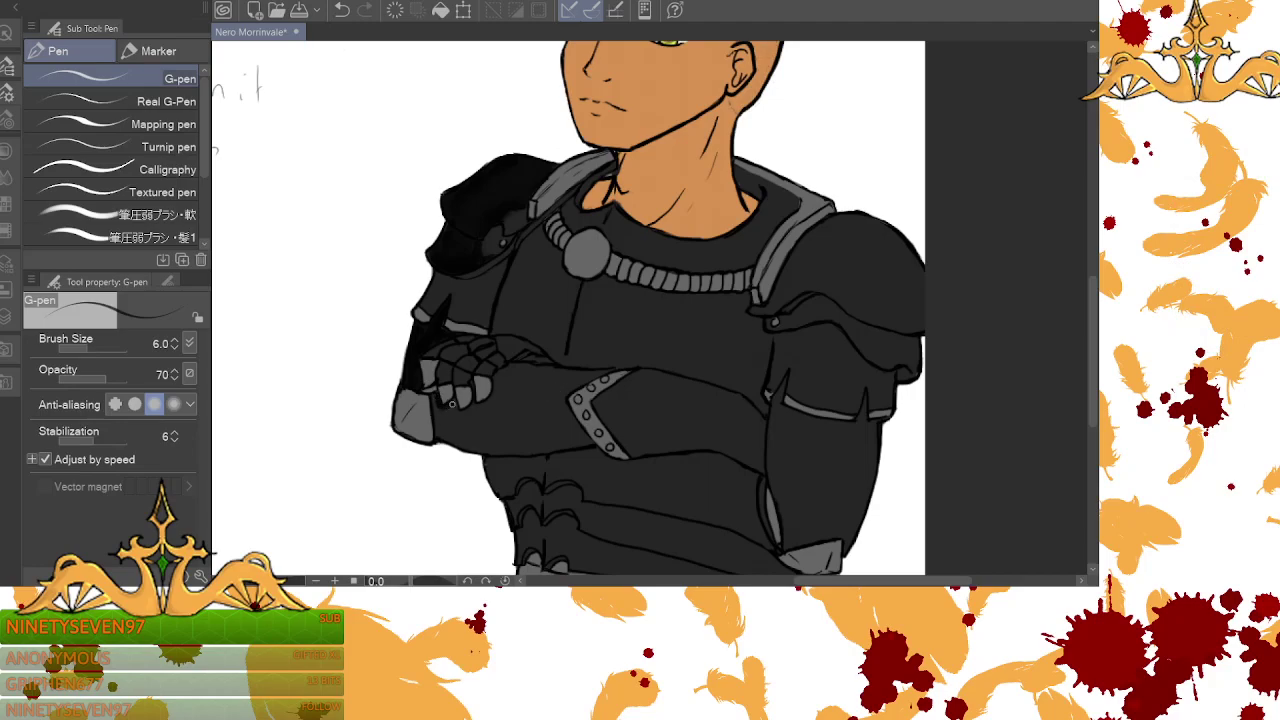
- Undo the last stroke and try black shading under the gauntlet fingers and at the elbow end of the crossed forearm
left_click(342, 10)
left_click_drag(458, 410, 469, 405)
left_click_drag(746, 400, 749, 462)
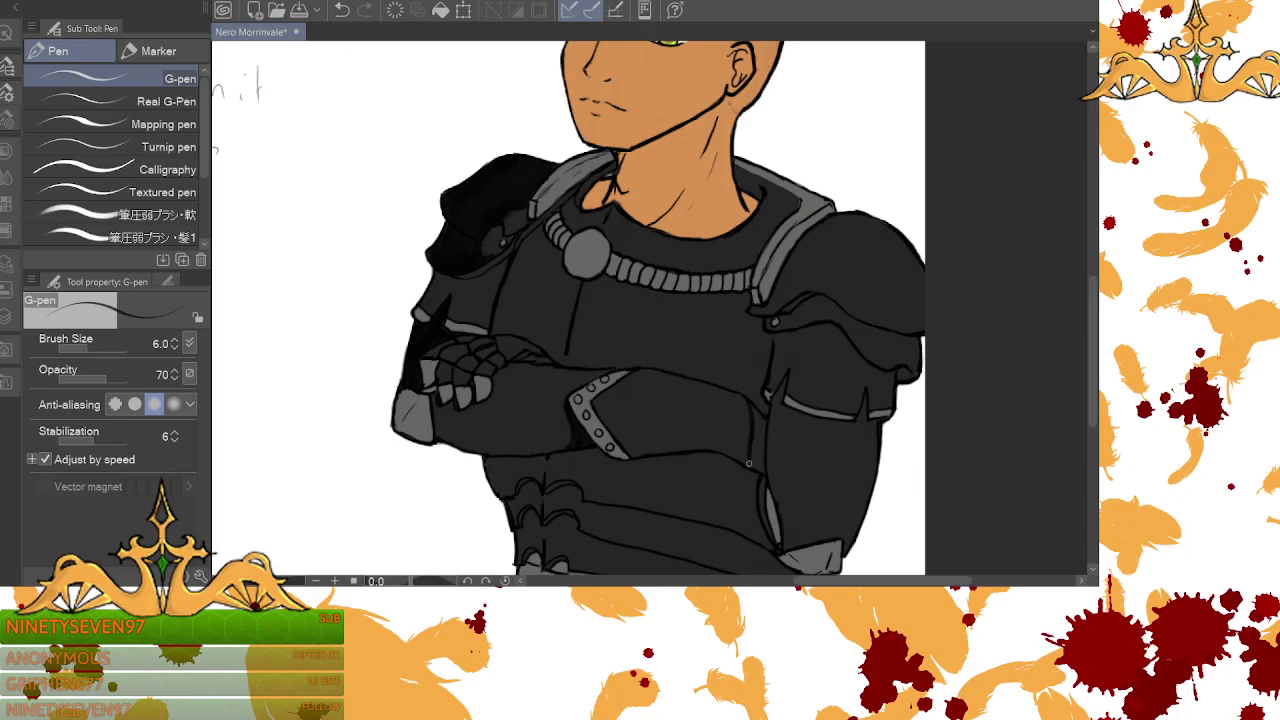
mouse_move(754, 410)
left_mouse_down()
mouse_move(763, 473)
mouse_move(760, 456)
left_mouse_up()
left_click_drag(757, 424, 759, 462)
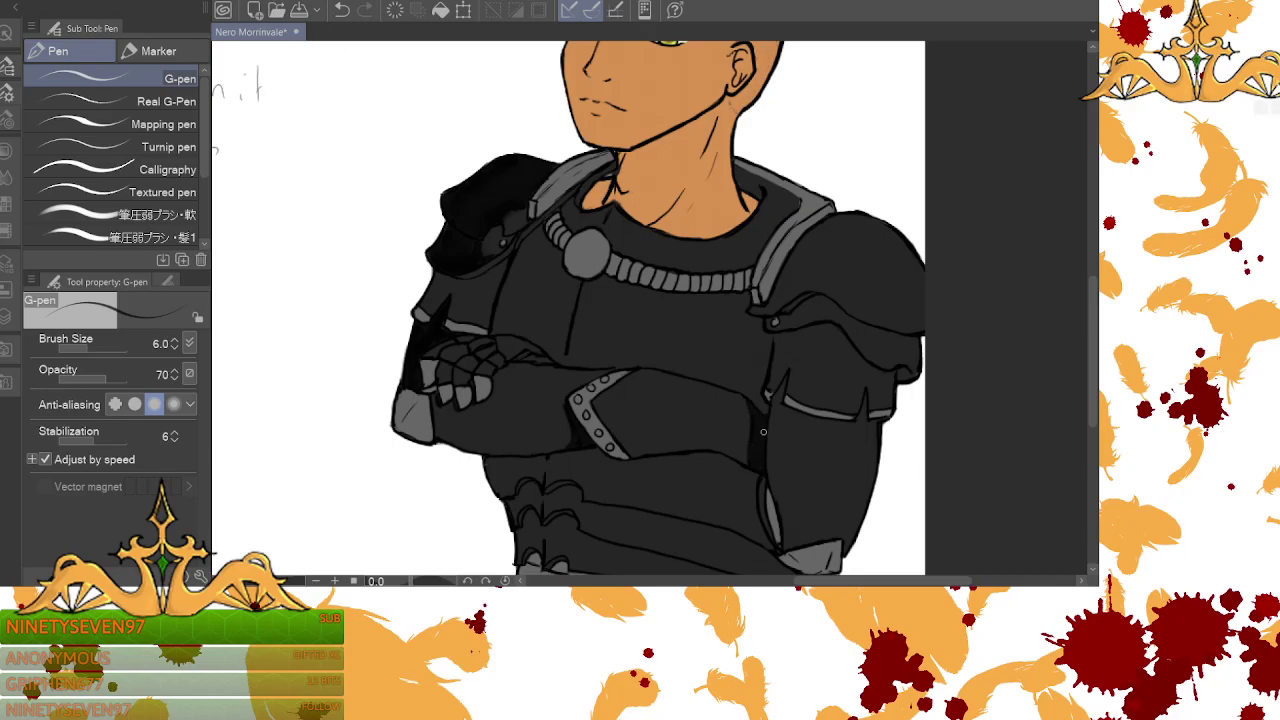
- Try black shading along the inner edge and plate notches of the character's left upper arm
scroll(772, 390, "down", 1)
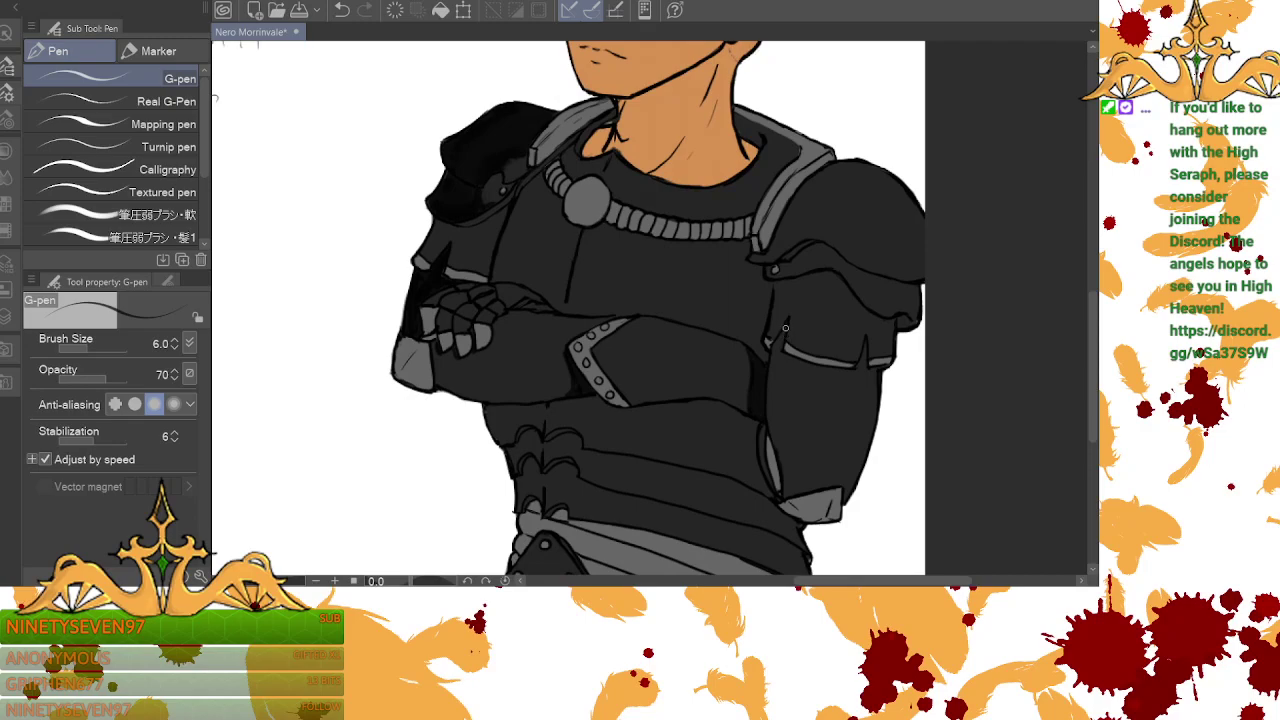
mouse_move(780, 341)
left_mouse_down()
mouse_move(768, 405)
mouse_move(784, 494)
left_mouse_up()
mouse_move(775, 353)
left_mouse_down()
mouse_move(782, 342)
mouse_move(774, 436)
left_mouse_up()
left_click_drag(777, 352, 775, 359)
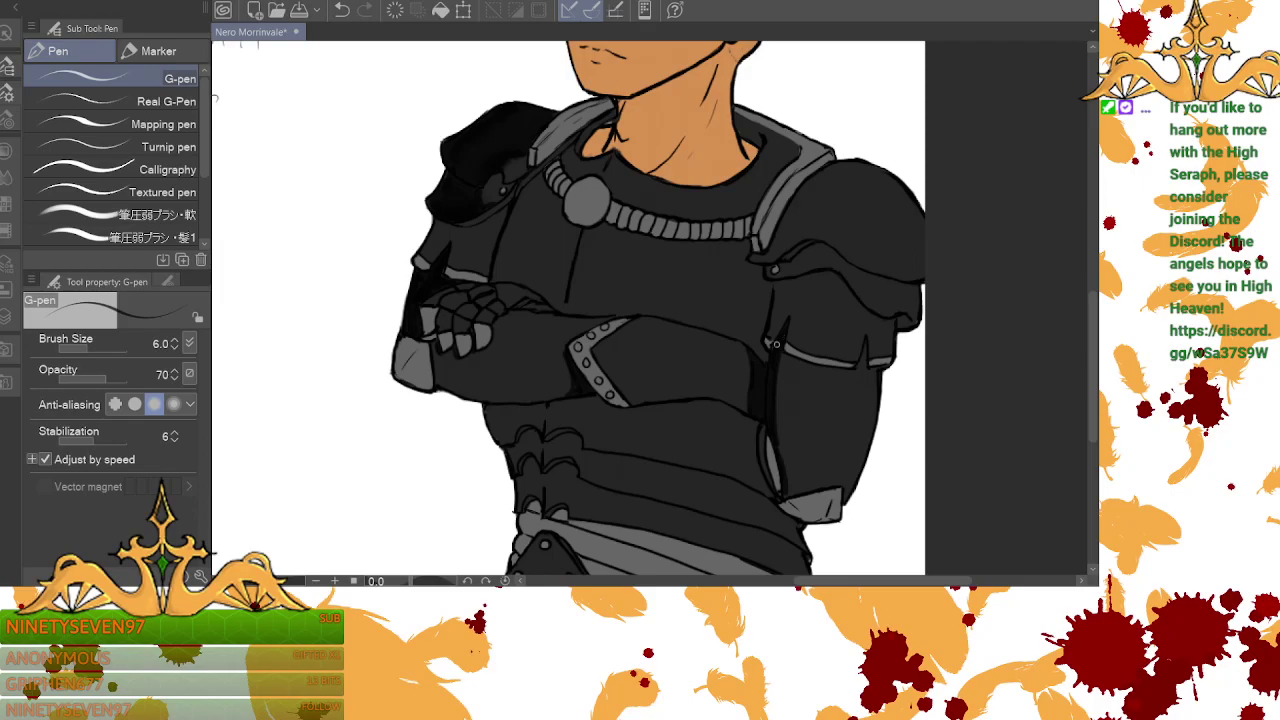
left_click_drag(865, 341, 863, 367)
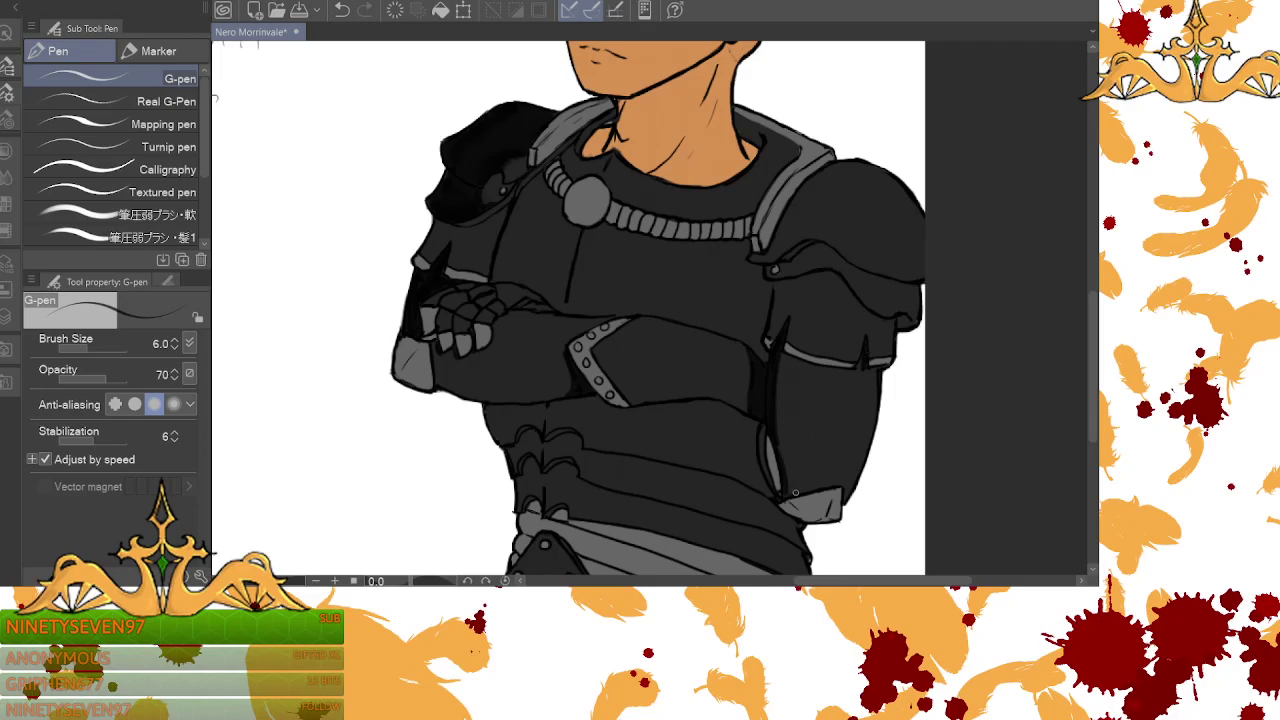
mouse_move(778, 434)
left_mouse_down()
mouse_move(816, 491)
mouse_move(794, 490)
left_mouse_up()
- Set the G-pen opacity to 100 and undo all the black shading strokes on the armor
left_click_drag(116, 380, 130, 377)
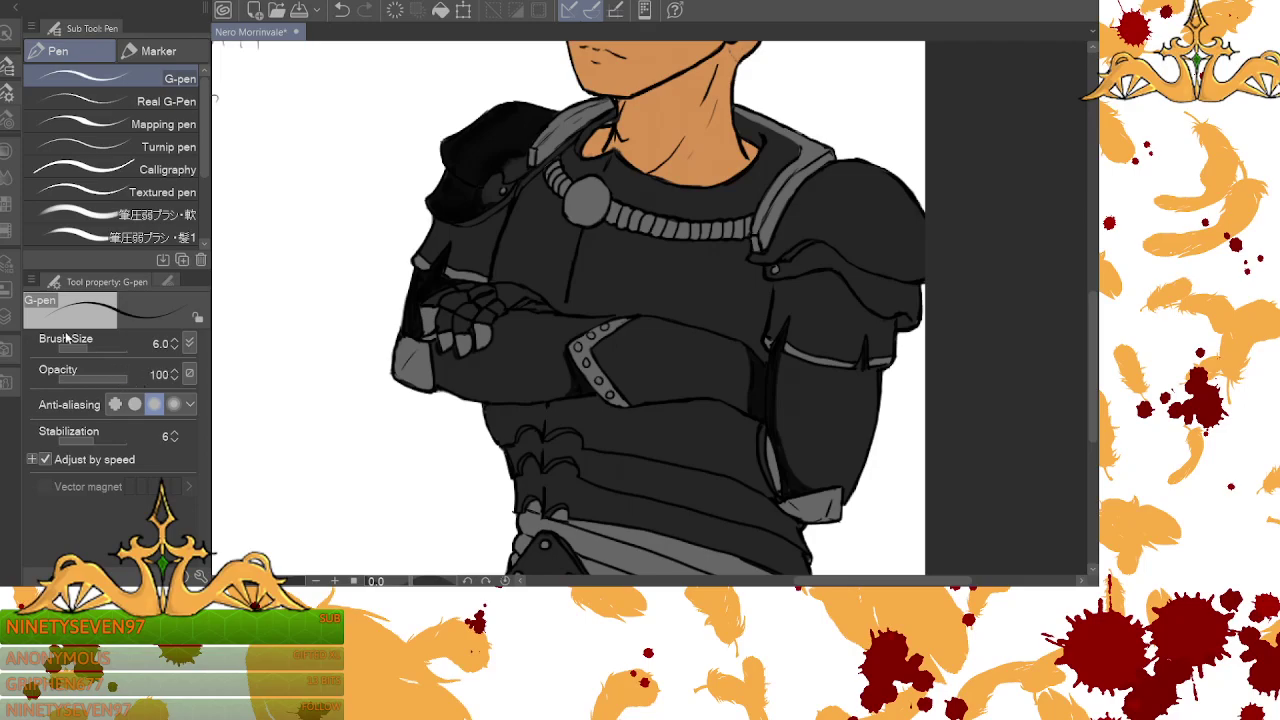
left_click(5, 318)
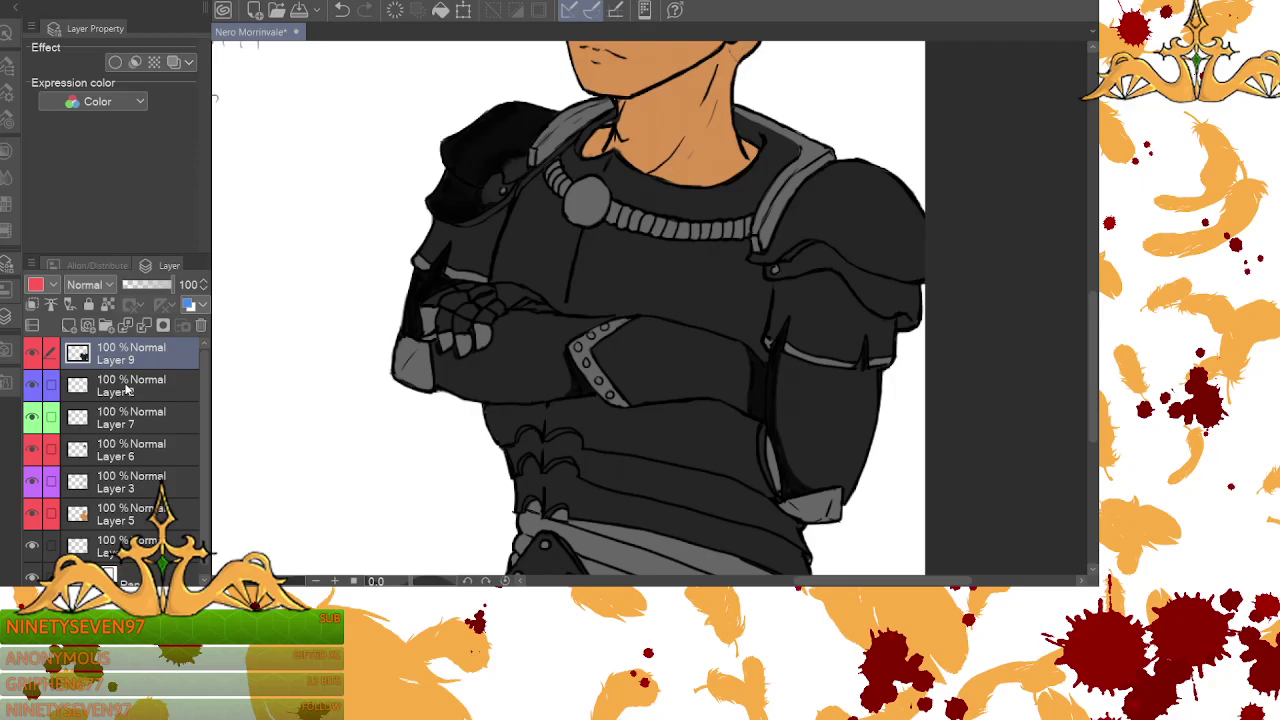
left_click(340, 10)
left_click(340, 10)
left_click(340, 10)
left_click(340, 10)
left_click(340, 10)
left_click(341, 10)
left_click(342, 10)
left_click(341, 10)
left_click(341, 10)
left_click(341, 10)
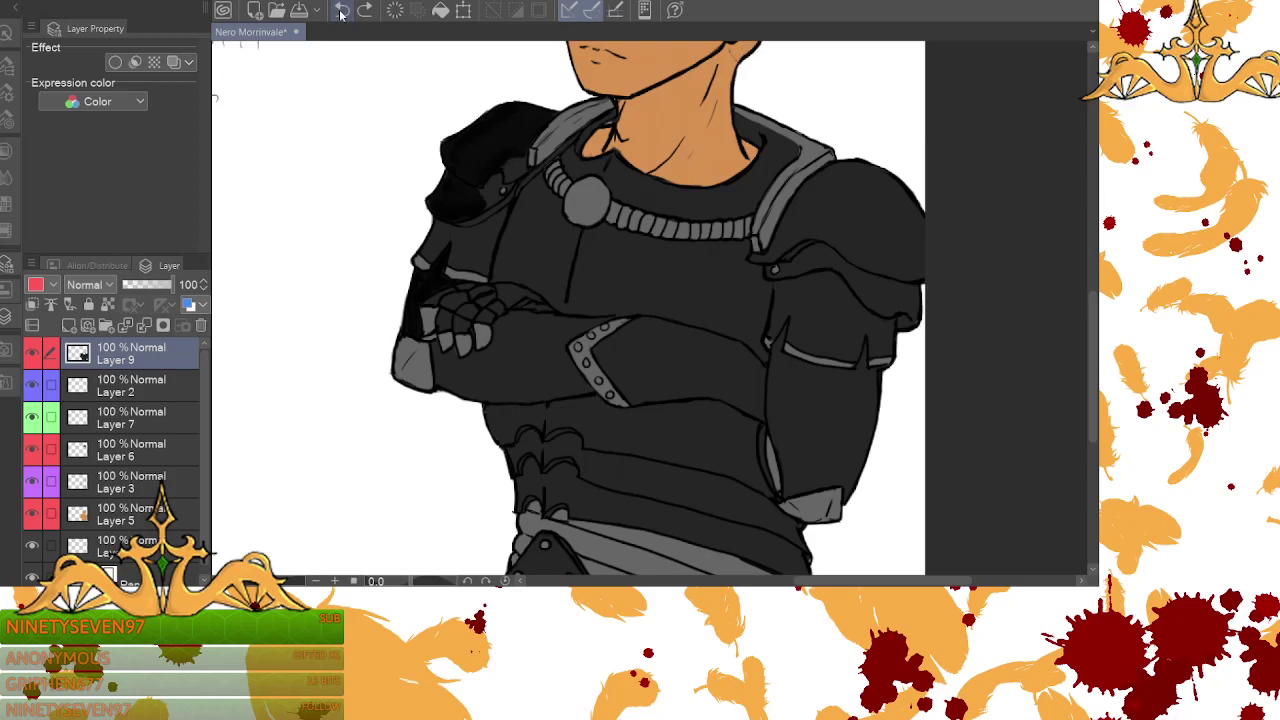
left_click(341, 10)
left_click(341, 10)
left_click(341, 10)
left_click(341, 10)
left_click(341, 10)
left_click(341, 10)
left_click(341, 10)
left_click(341, 10)
left_click(341, 10)
left_click(341, 10)
left_click(341, 10)
left_click(341, 10)
left_click(341, 10)
left_click(341, 10)
left_click(341, 10)
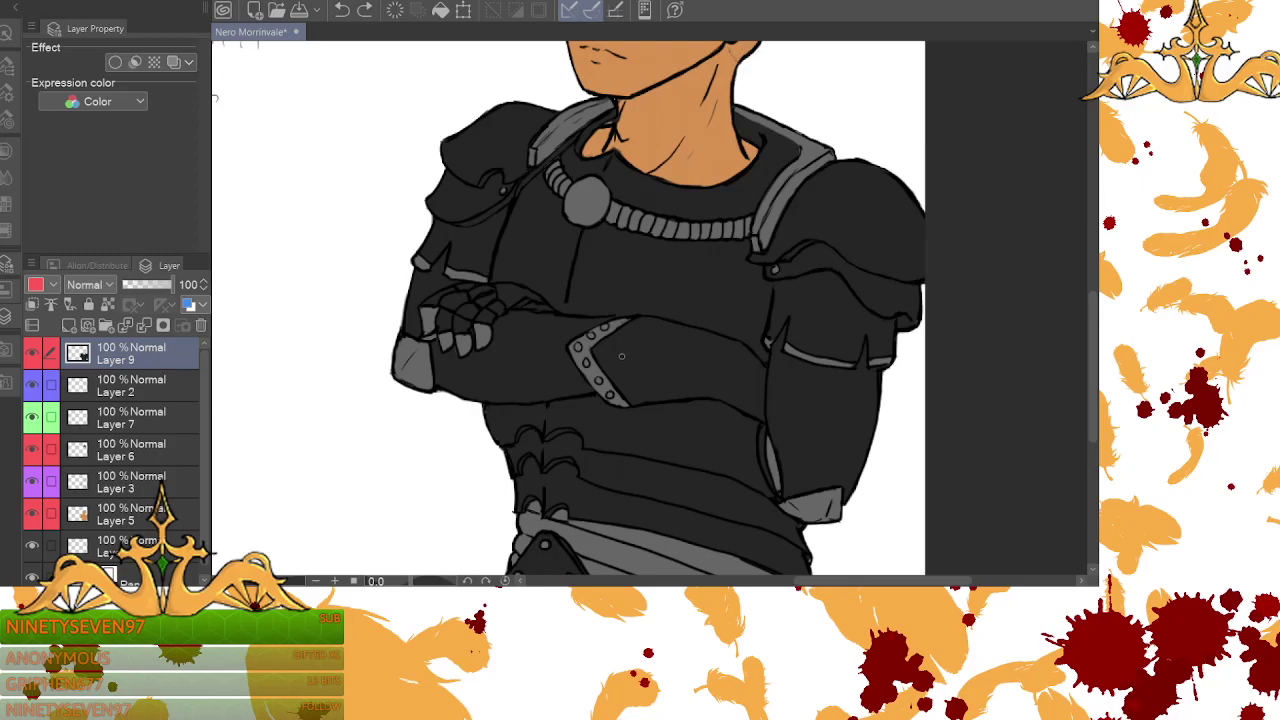
- Draw a black diagonal plate line from the studded bracer trim to the left elbow, then refine it with the sampled dark armor gray
left_click_drag(590, 396, 776, 507)
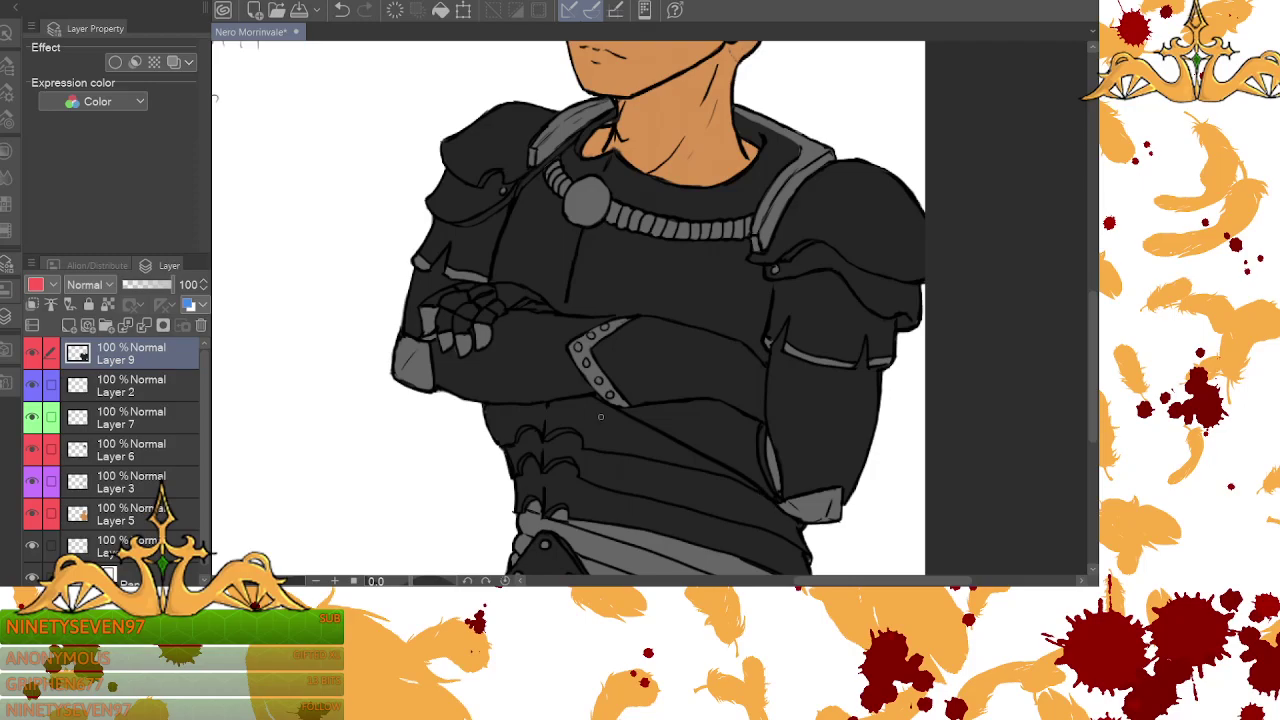
left_click_drag(616, 409, 694, 456)
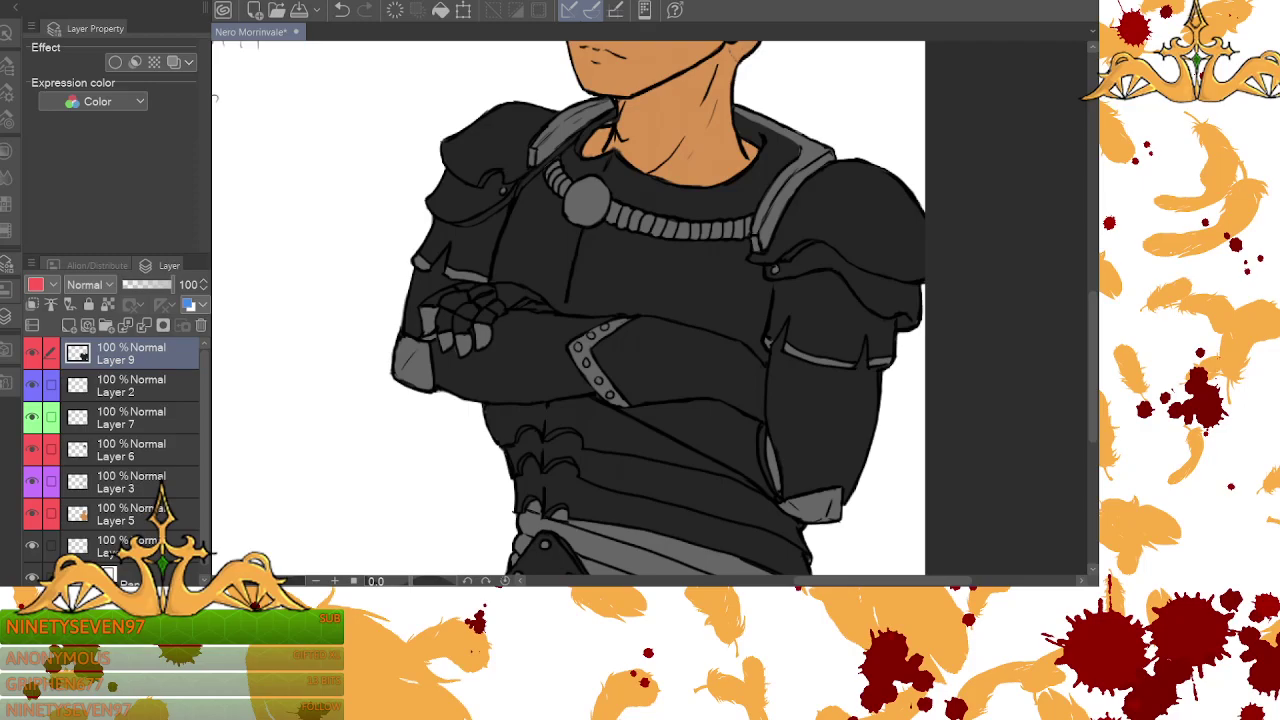
left_click(7, 150)
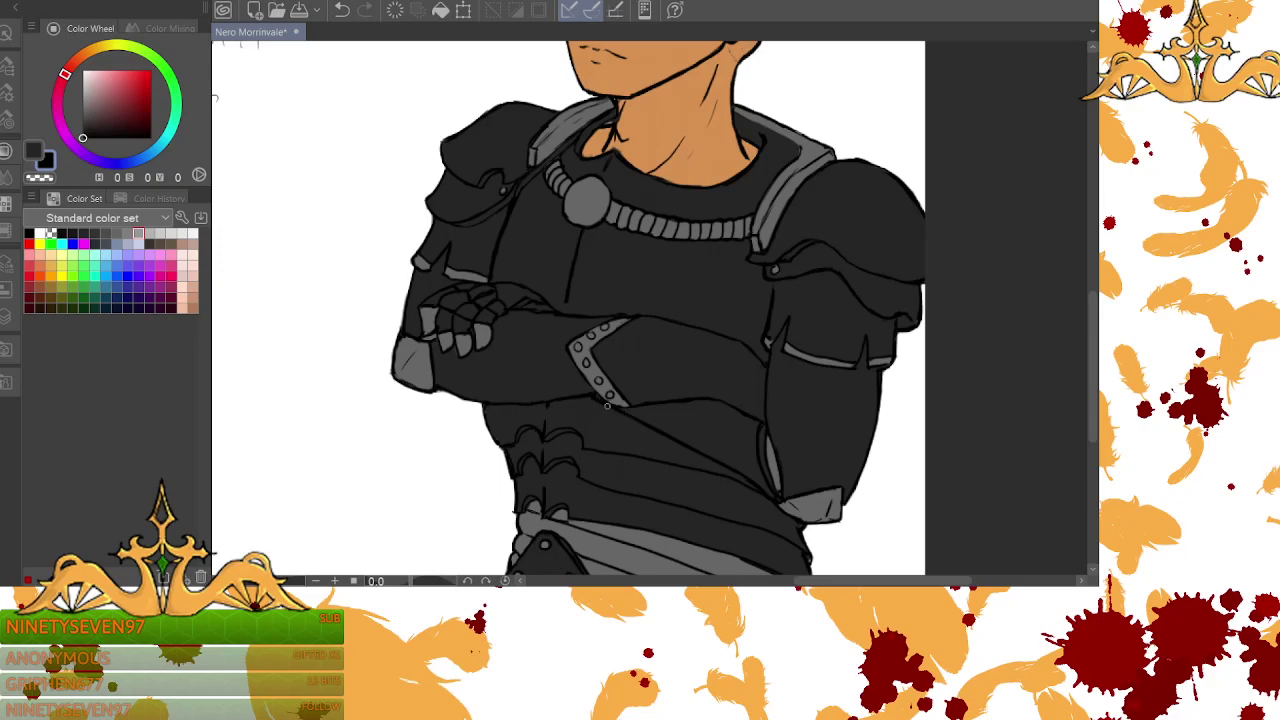
left_click_drag(648, 428, 762, 499)
left_click_drag(630, 411, 674, 441)
left_click(341, 9)
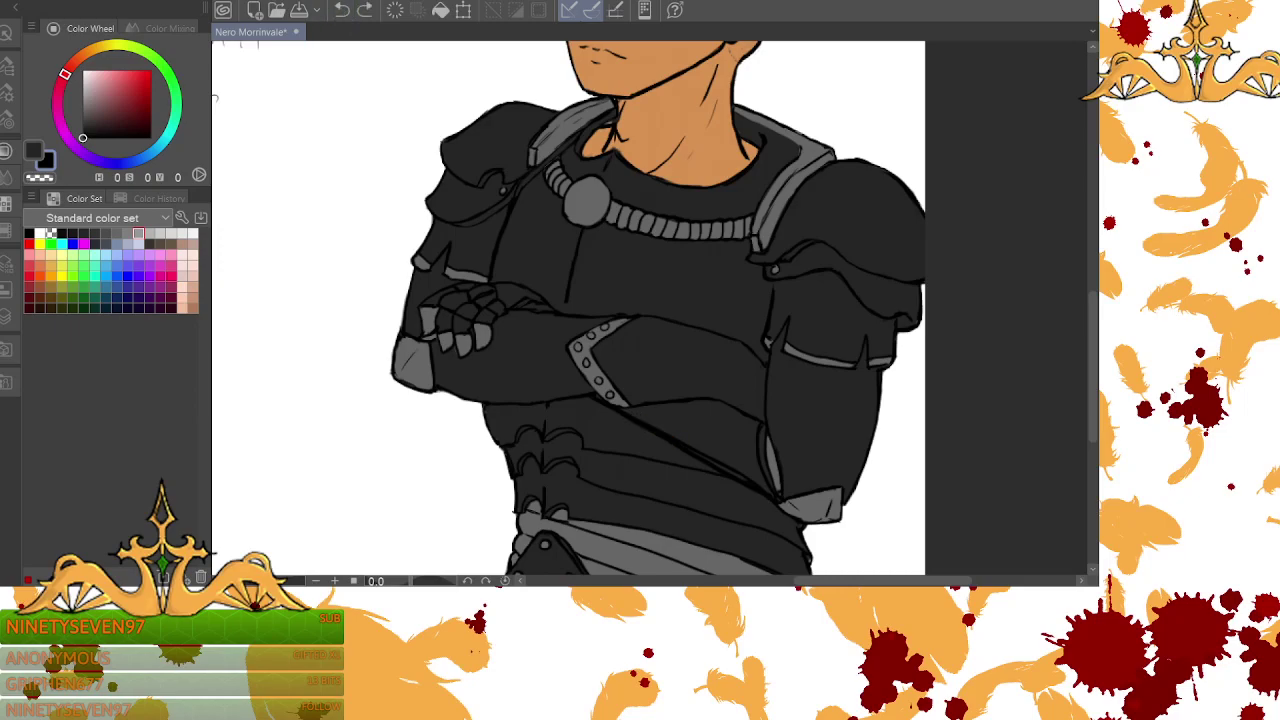
left_click(664, 280, "alt")
mouse_move(628, 412)
left_mouse_down()
mouse_move(752, 480)
mouse_move(712, 459)
mouse_move(764, 490)
left_mouse_up()
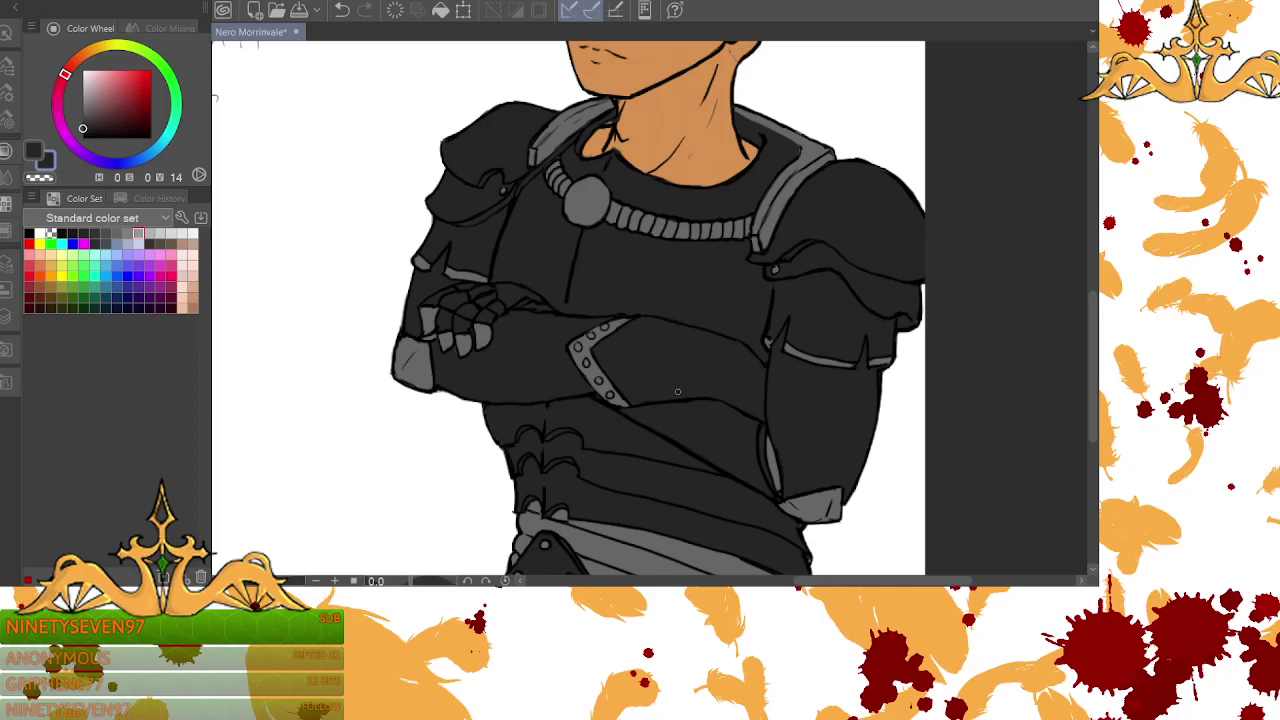
- Add a new layer above the existing layers for the armor shading
mouse_move(1094, 354)
left_mouse_down()
mouse_move(1094, 369)
mouse_move(1094, 358)
left_mouse_up()
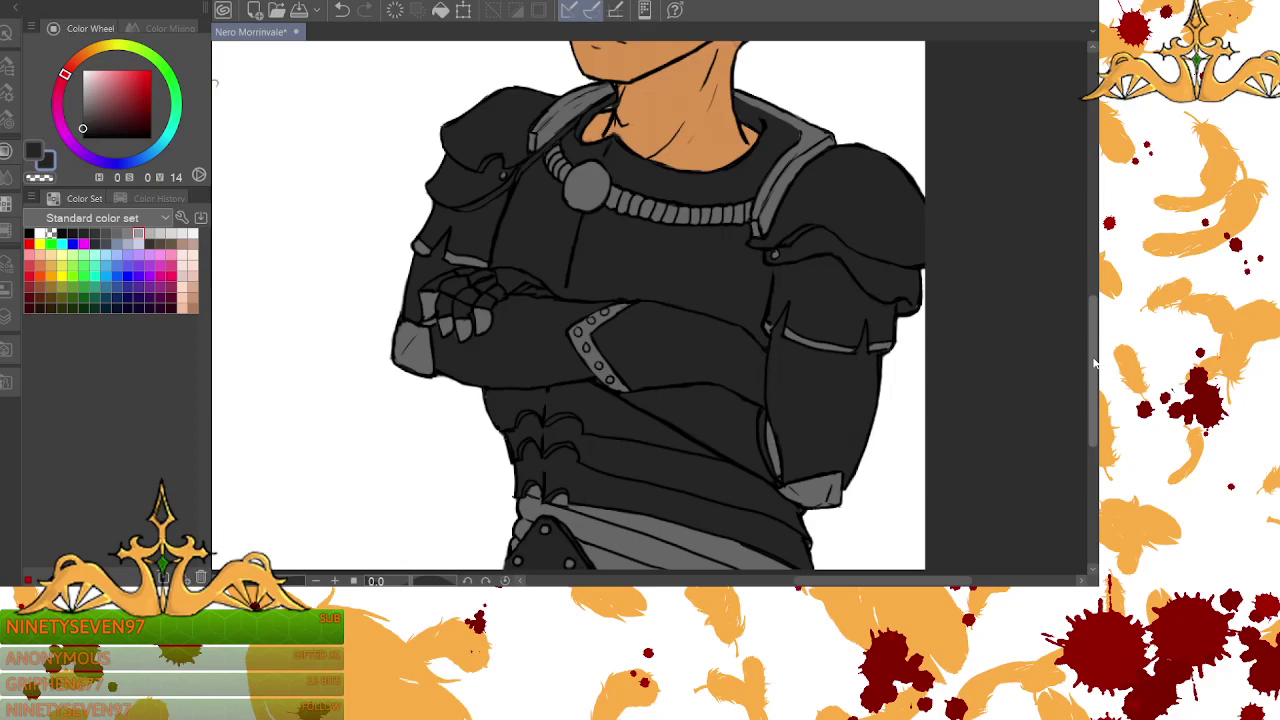
left_click(8, 317)
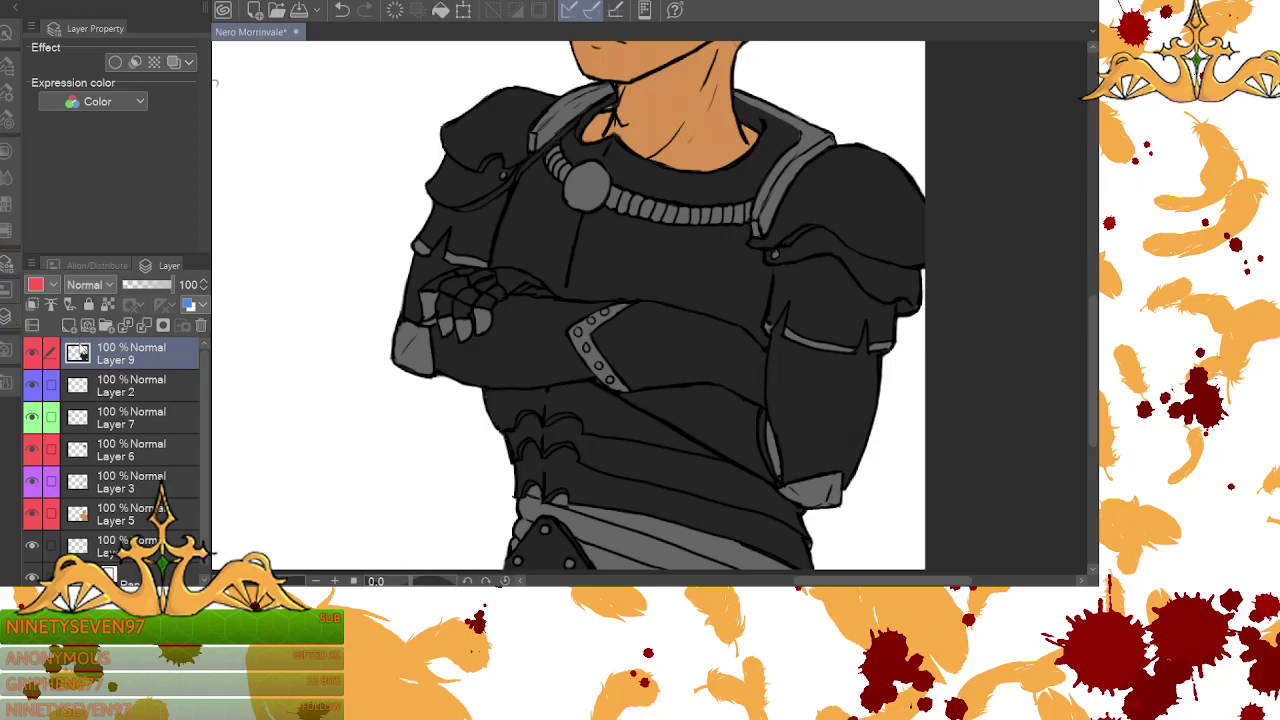
left_click(70, 326)
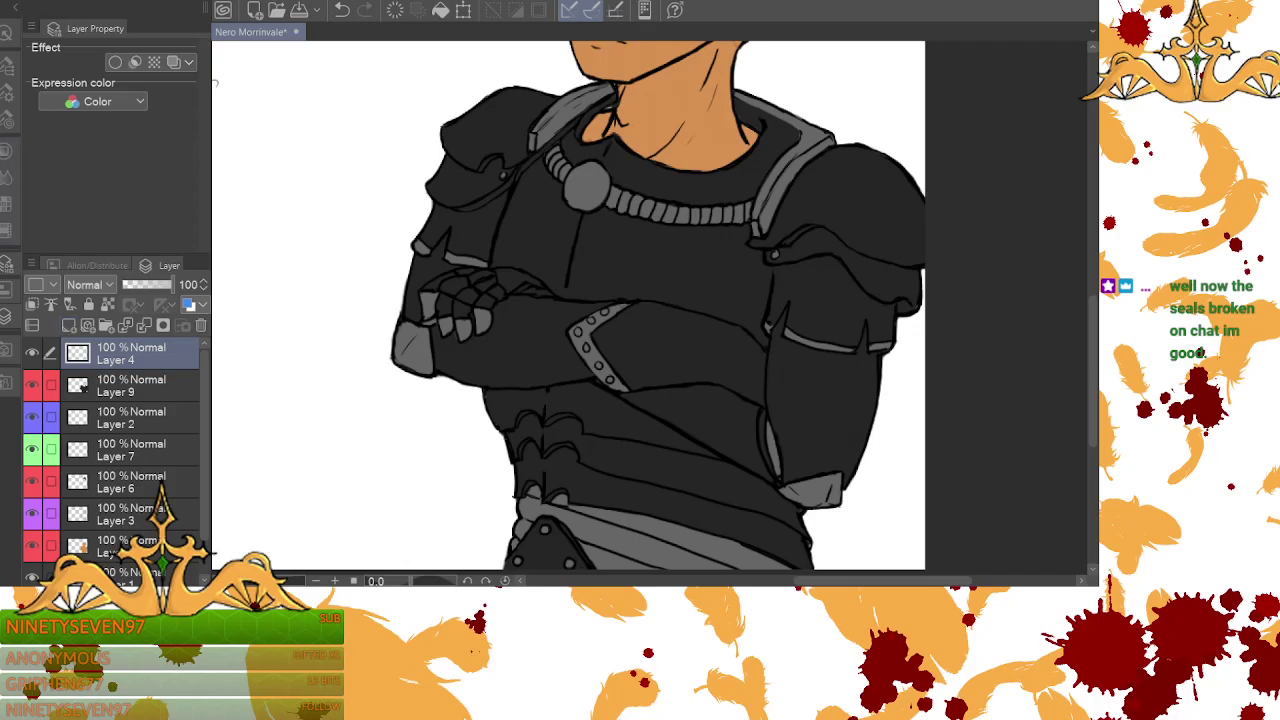
left_click(5, 148)
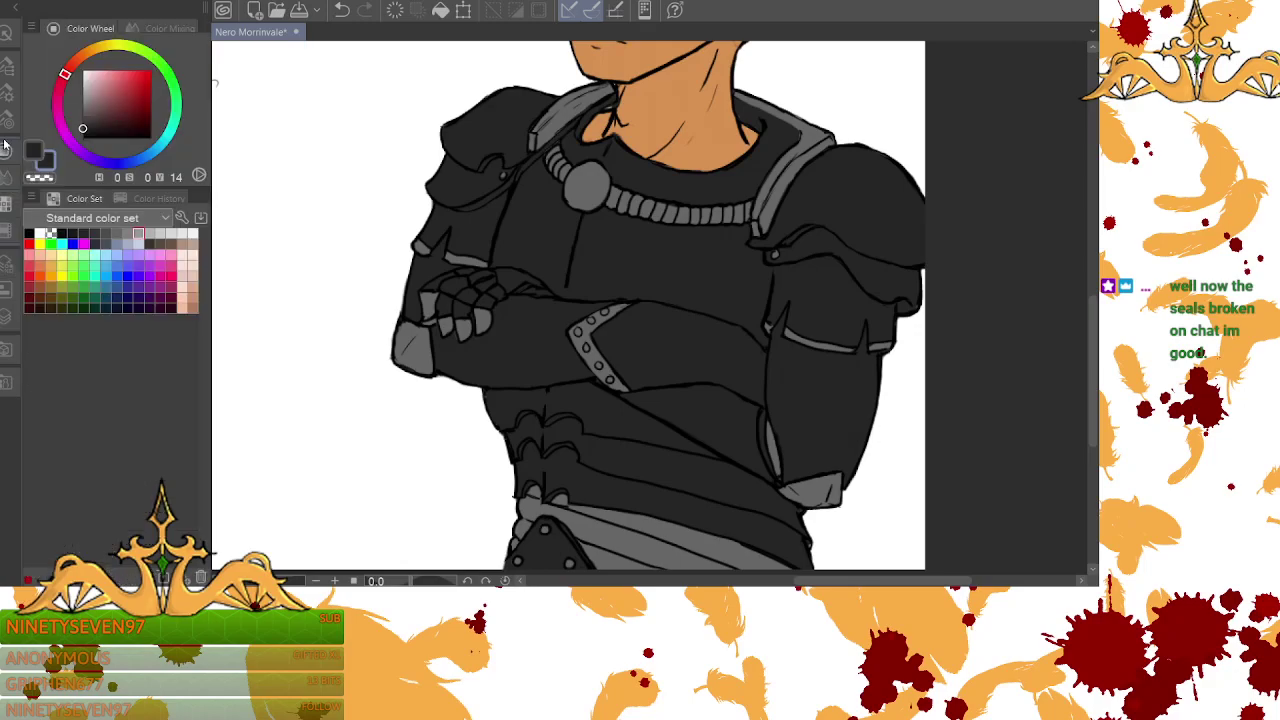
left_click(4, 146)
left_click(5, 147)
left_click(4, 316)
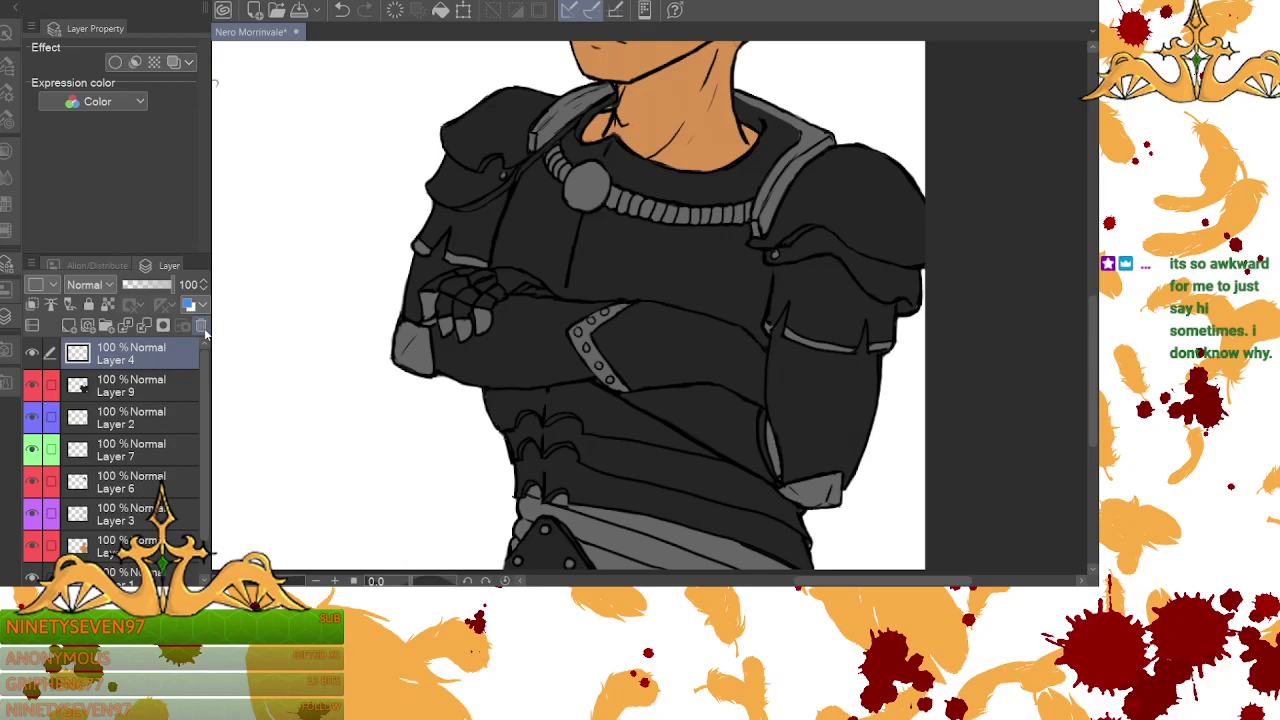
left_click_drag(1092, 339, 1094, 368)
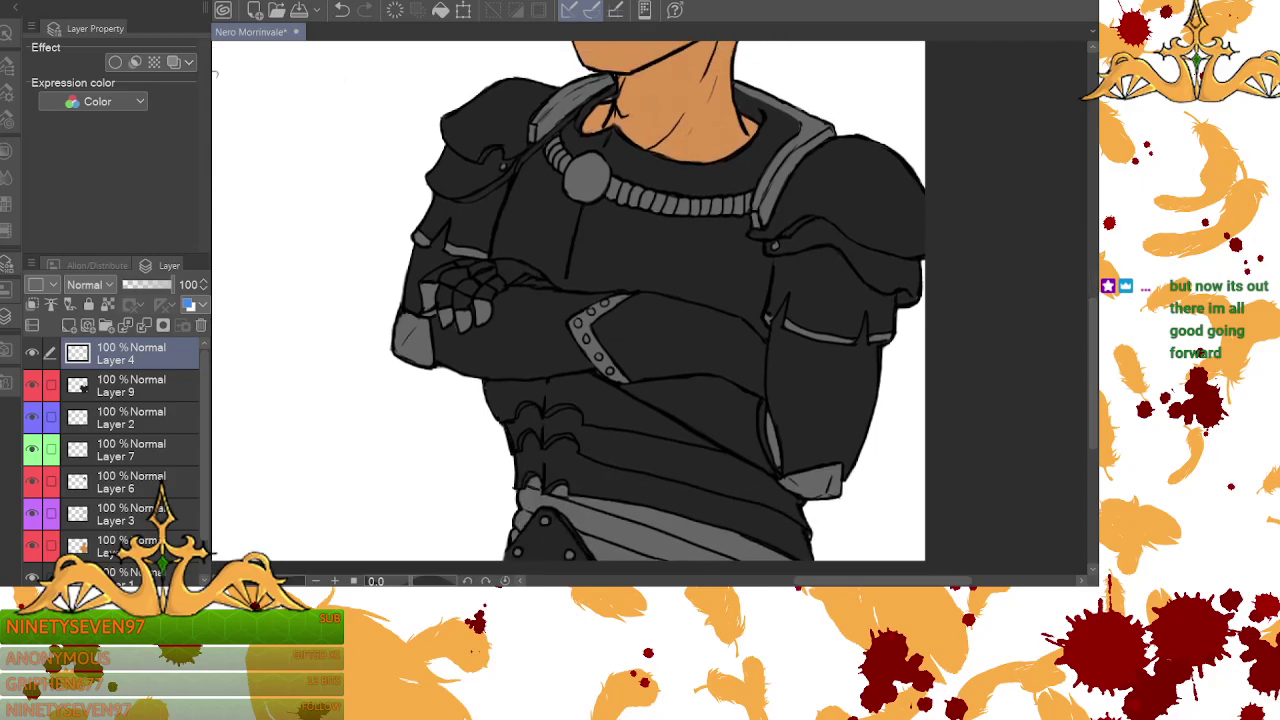
- Choose the near-black swatch with brightness 5 and set the G-pen opacity to 69
left_click(7, 151)
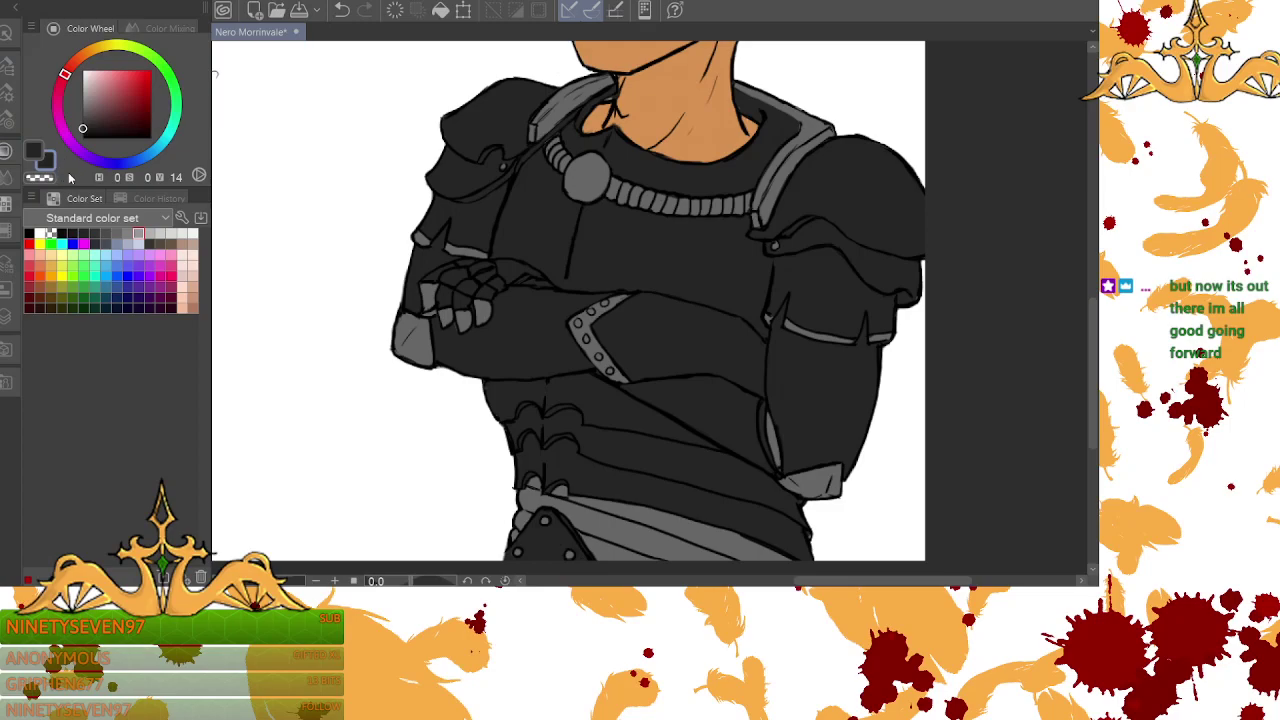
left_click(62, 233)
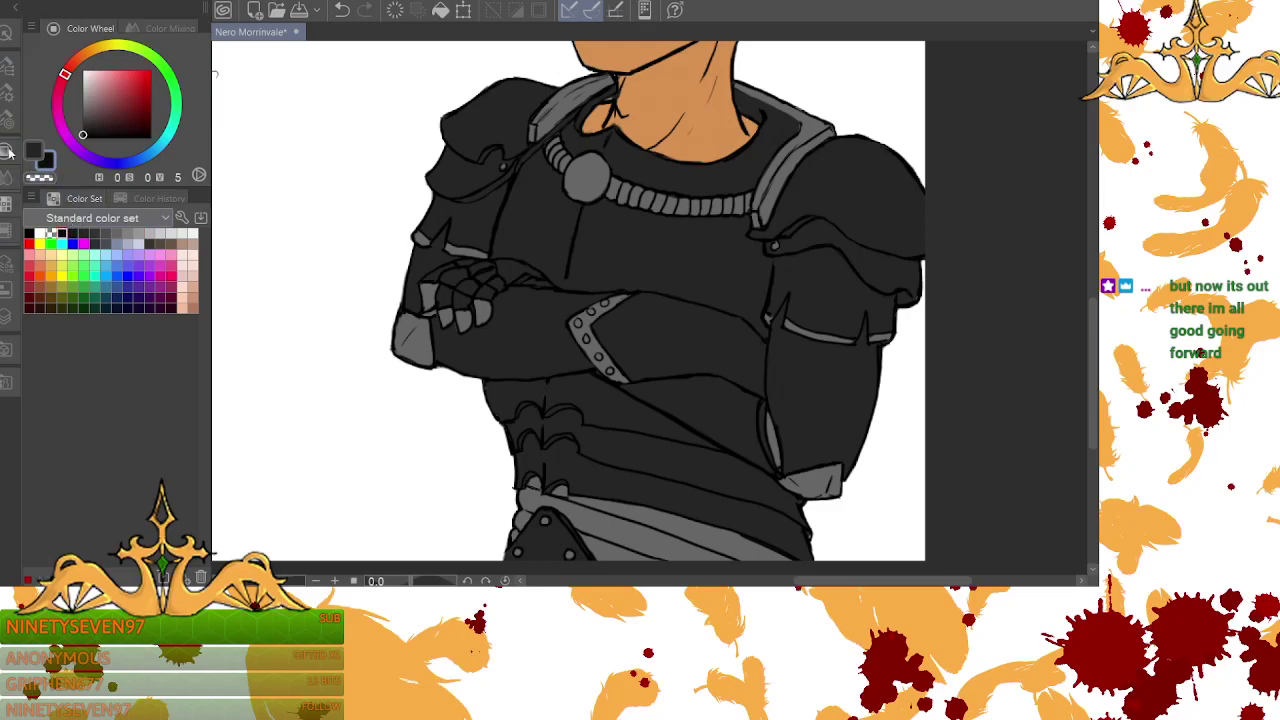
left_click(7, 64)
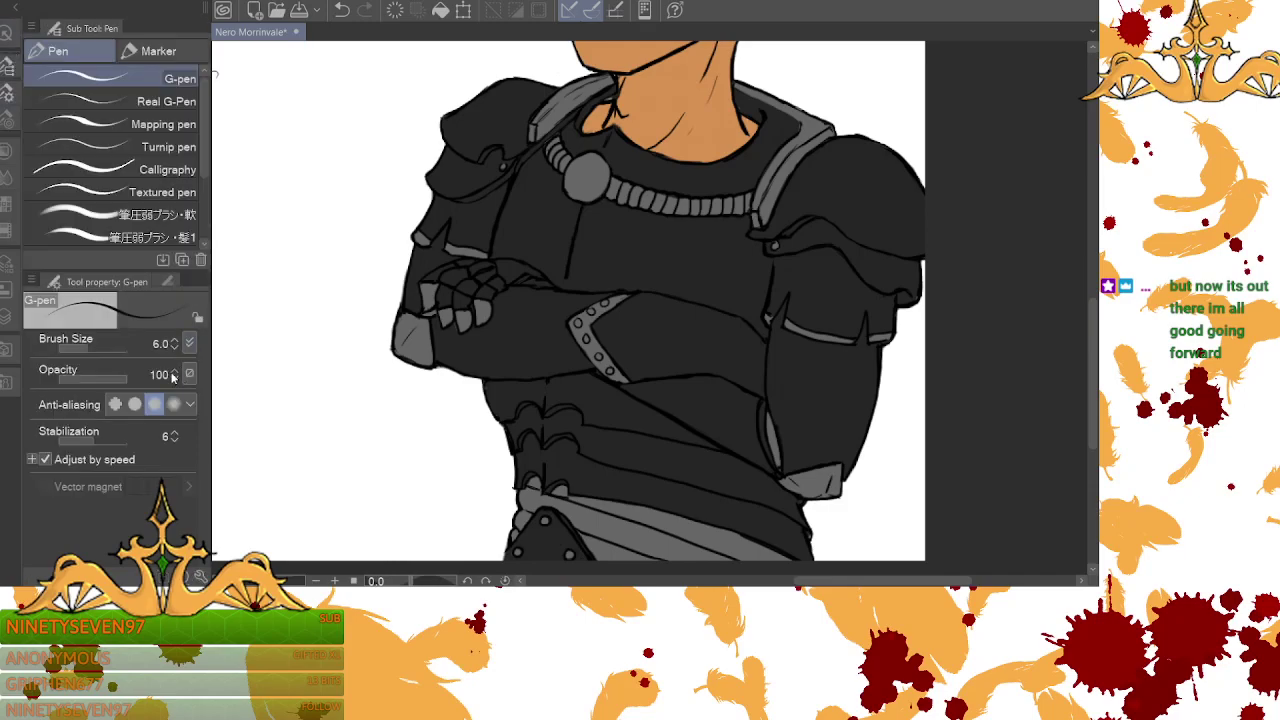
left_click_drag(130, 388, 107, 388)
left_click(173, 378)
left_click(173, 378)
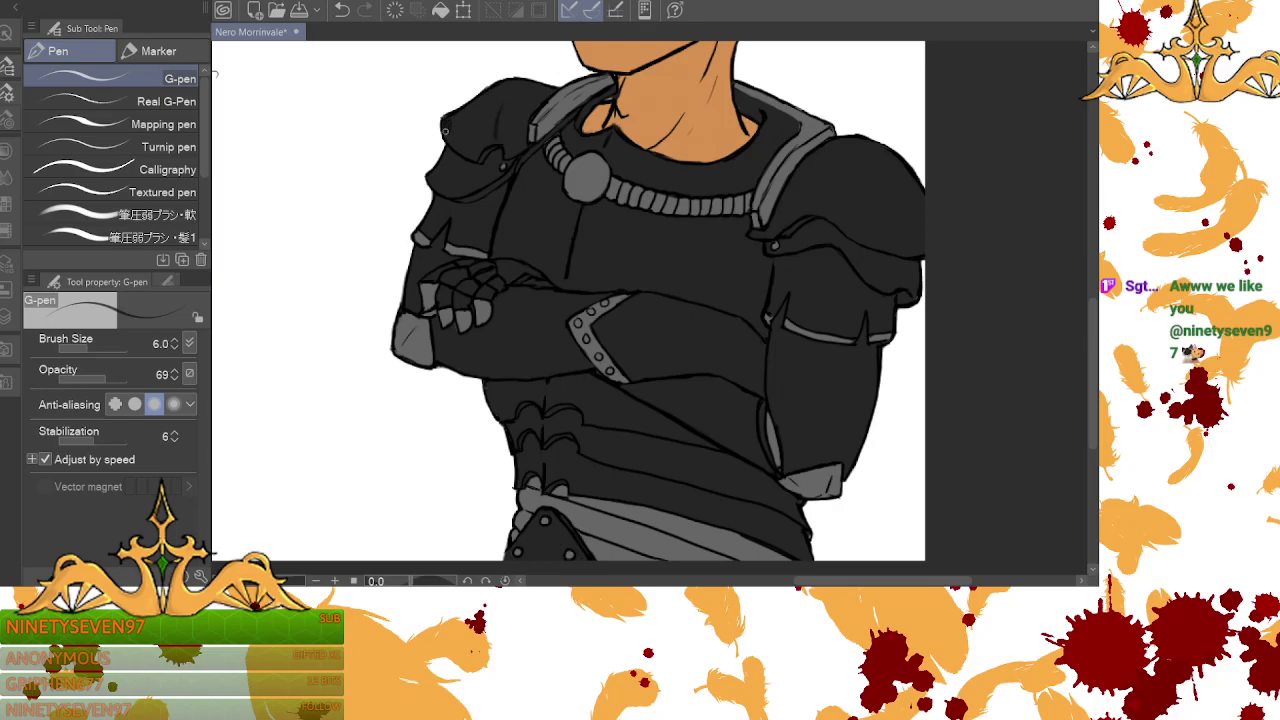
- Shade the right pauldron and arm, the crossed forearm, the waist plate near the left elbow and the inner left arm in near-black
mouse_move(459, 131)
left_mouse_down()
mouse_move(471, 156)
mouse_move(498, 104)
mouse_move(468, 138)
mouse_move(474, 104)
mouse_move(464, 112)
mouse_move(508, 86)
mouse_move(500, 110)
left_mouse_up()
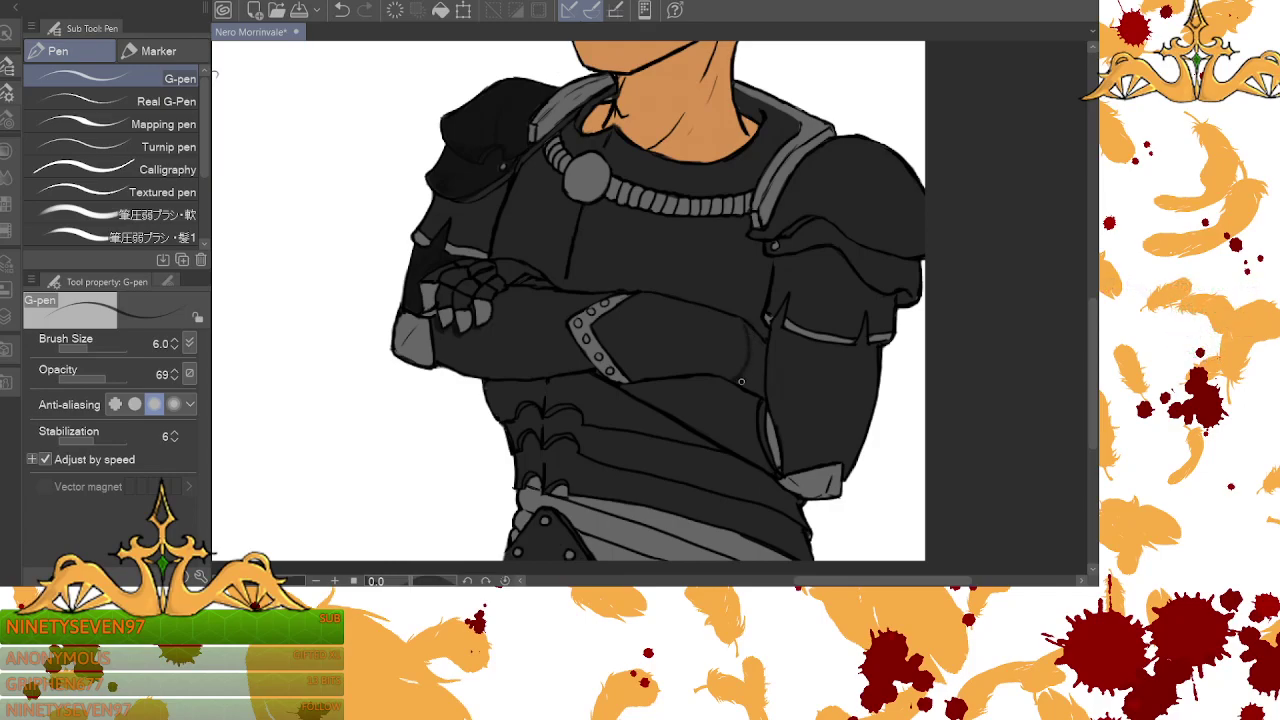
mouse_move(756, 372)
left_mouse_down()
mouse_move(758, 390)
mouse_move(749, 332)
mouse_move(762, 349)
left_mouse_up()
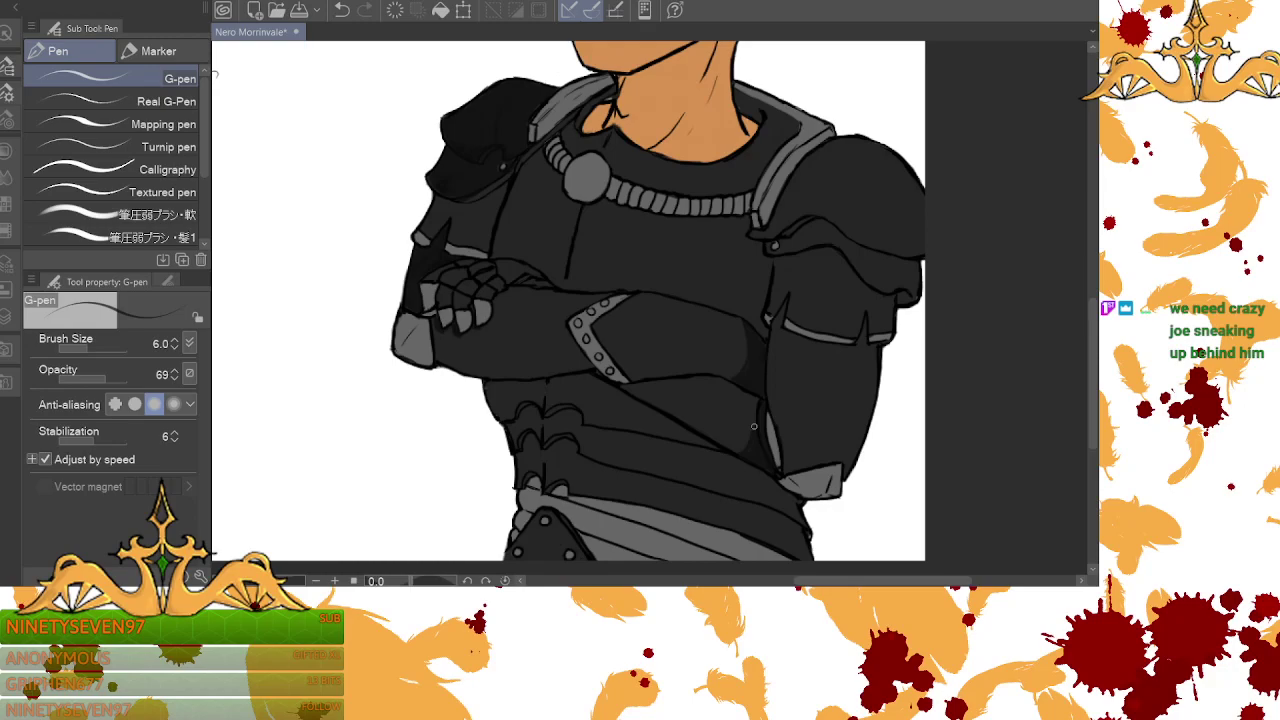
left_click_drag(786, 302, 774, 332)
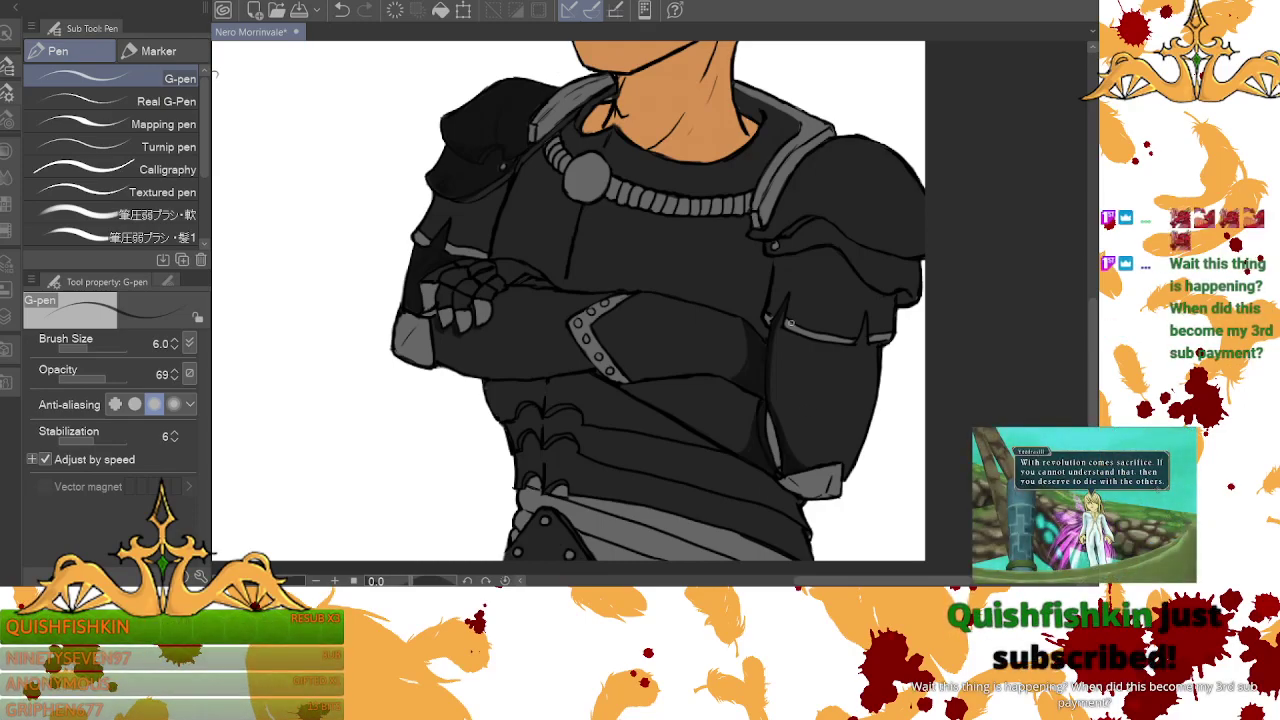
left_click_drag(780, 320, 776, 420)
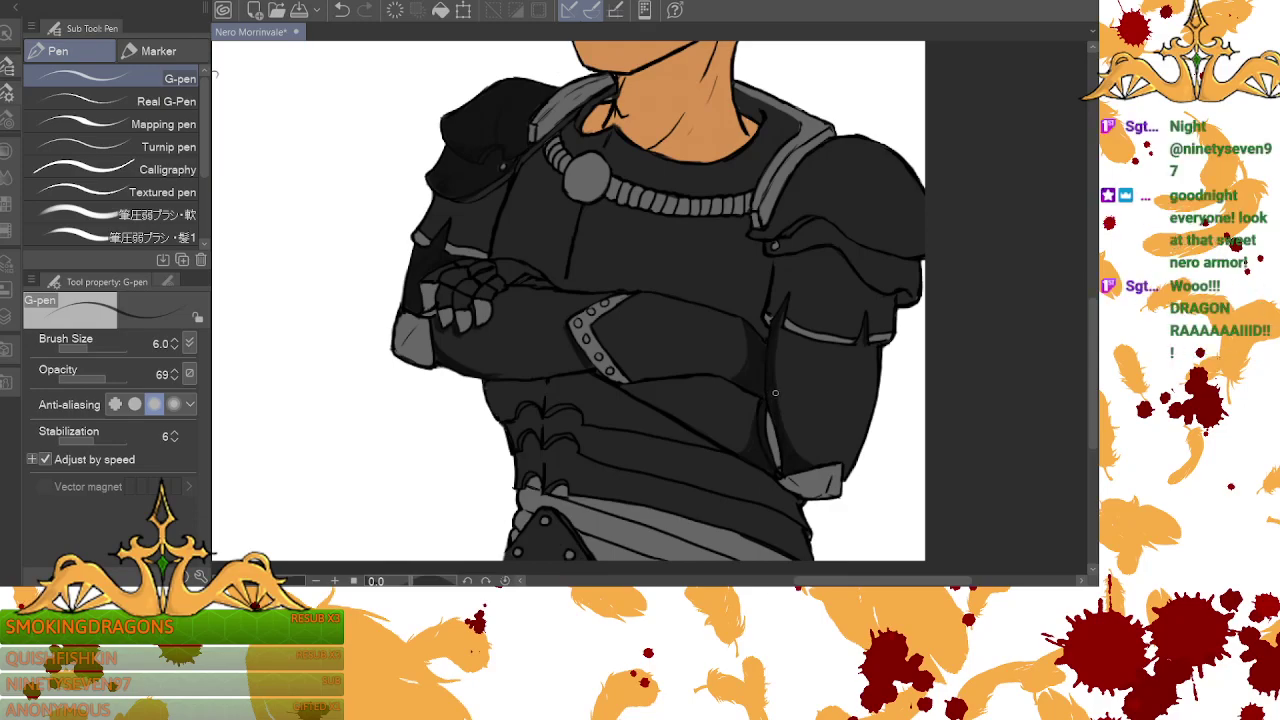
scroll(1095, 363, "down", 2)
left_click_drag(1095, 363, 1095, 366)
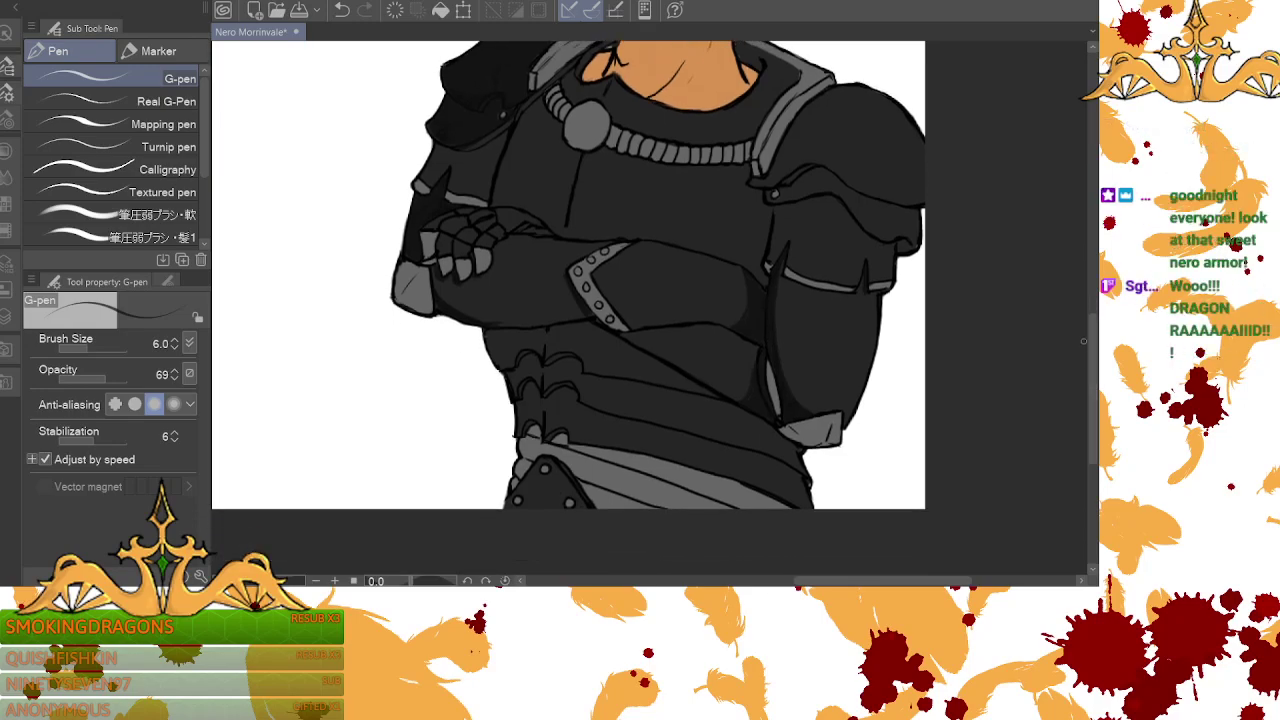
- Shade the waist plates, the area beneath the crossed forearm and the belt's upper edge in near-black with the G-pen
left_click(316, 580)
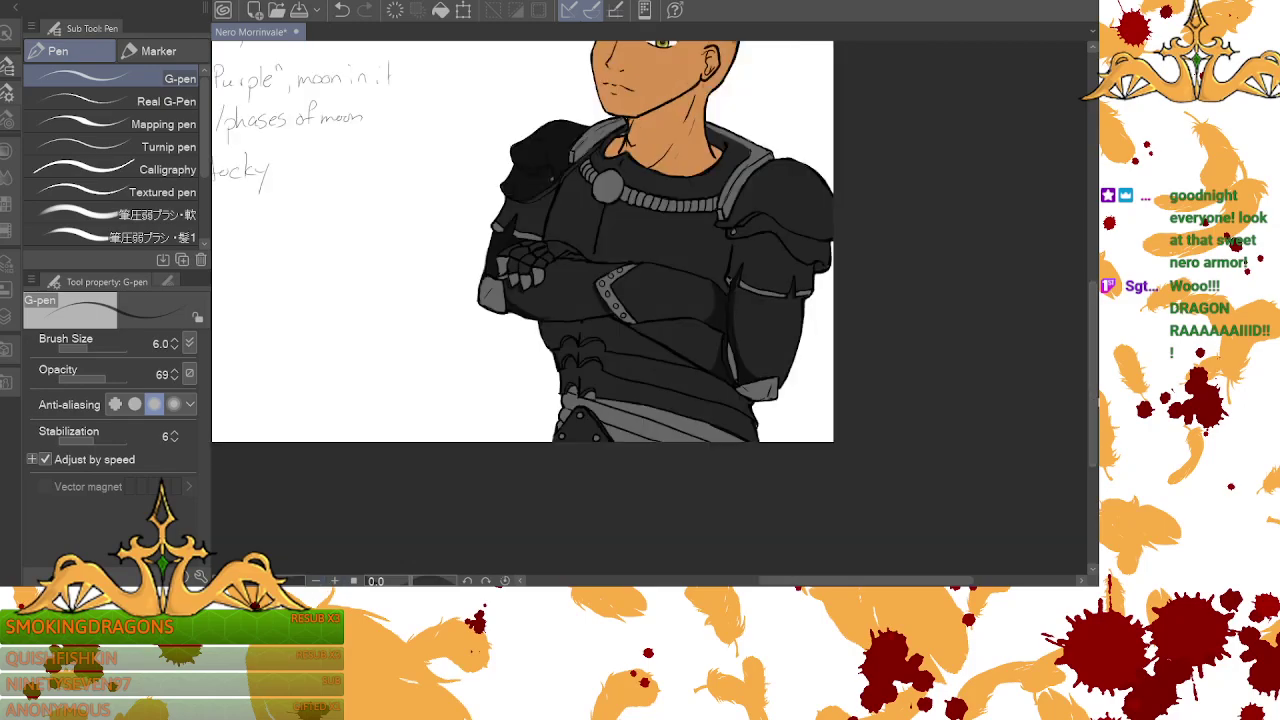
left_click_drag(1093, 408, 1093, 381)
scroll(1093, 372, "up", 1)
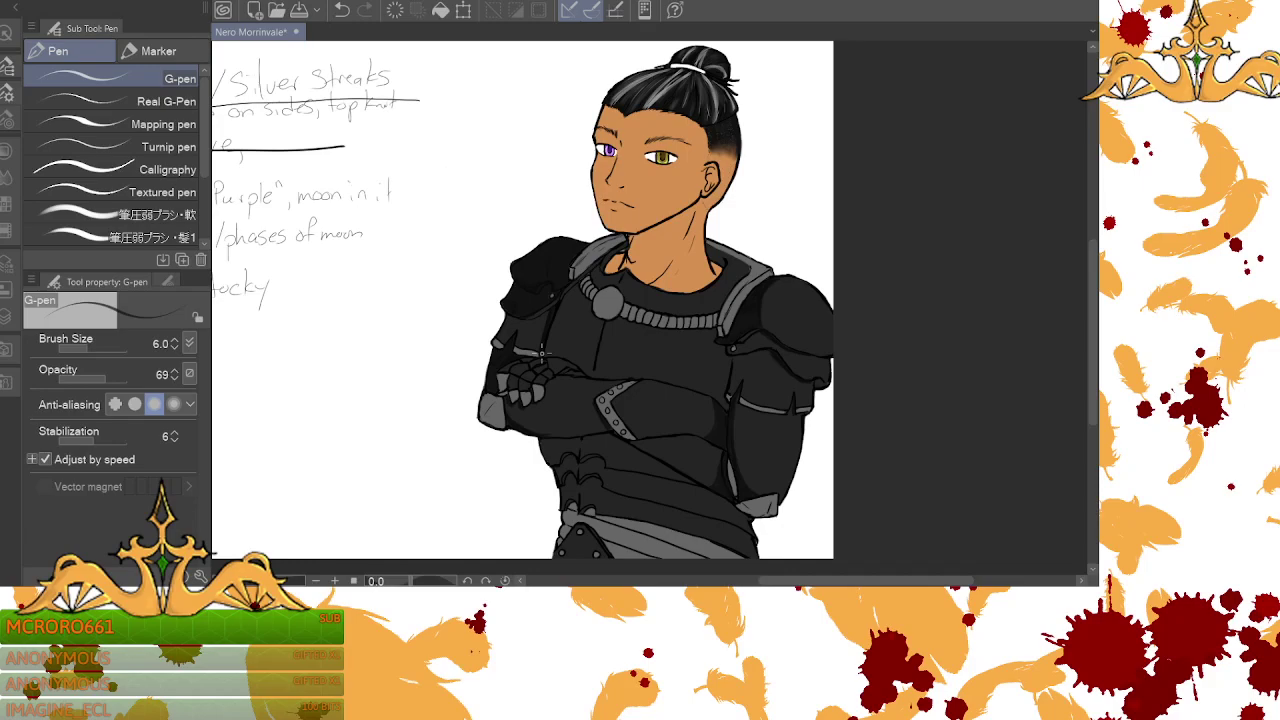
left_click_drag(1092, 368, 1091, 390)
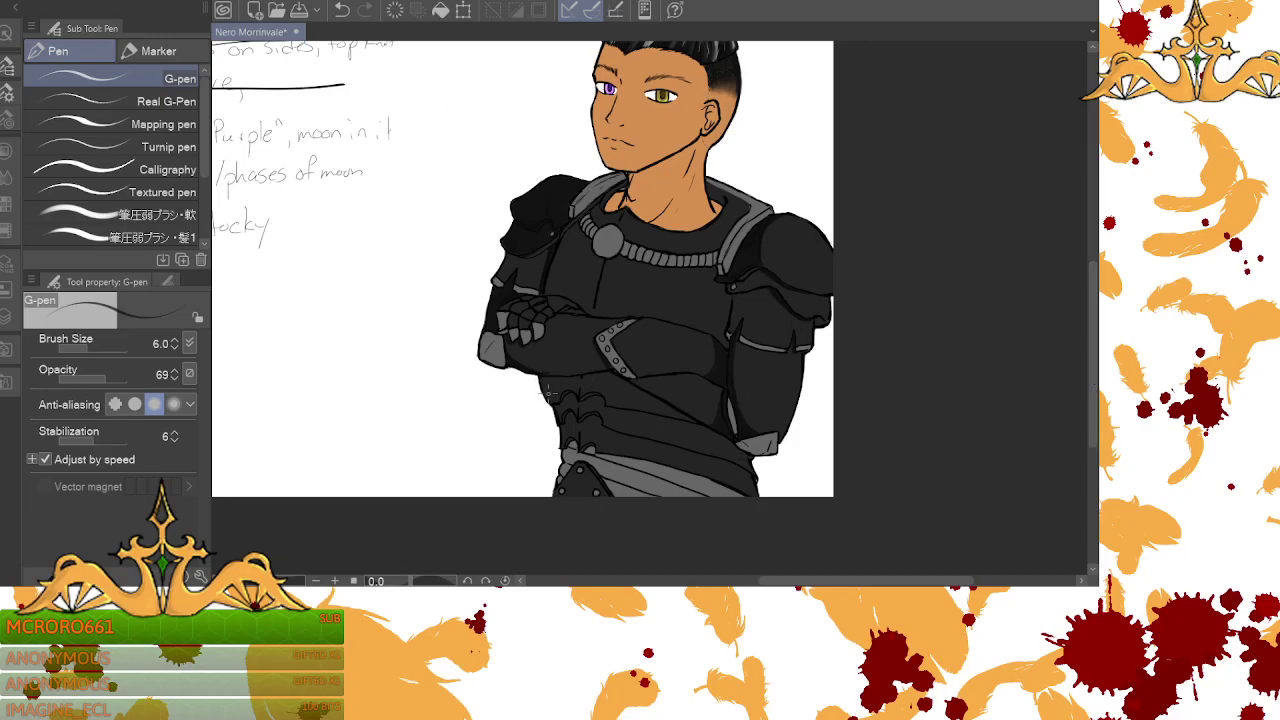
left_click(335, 580)
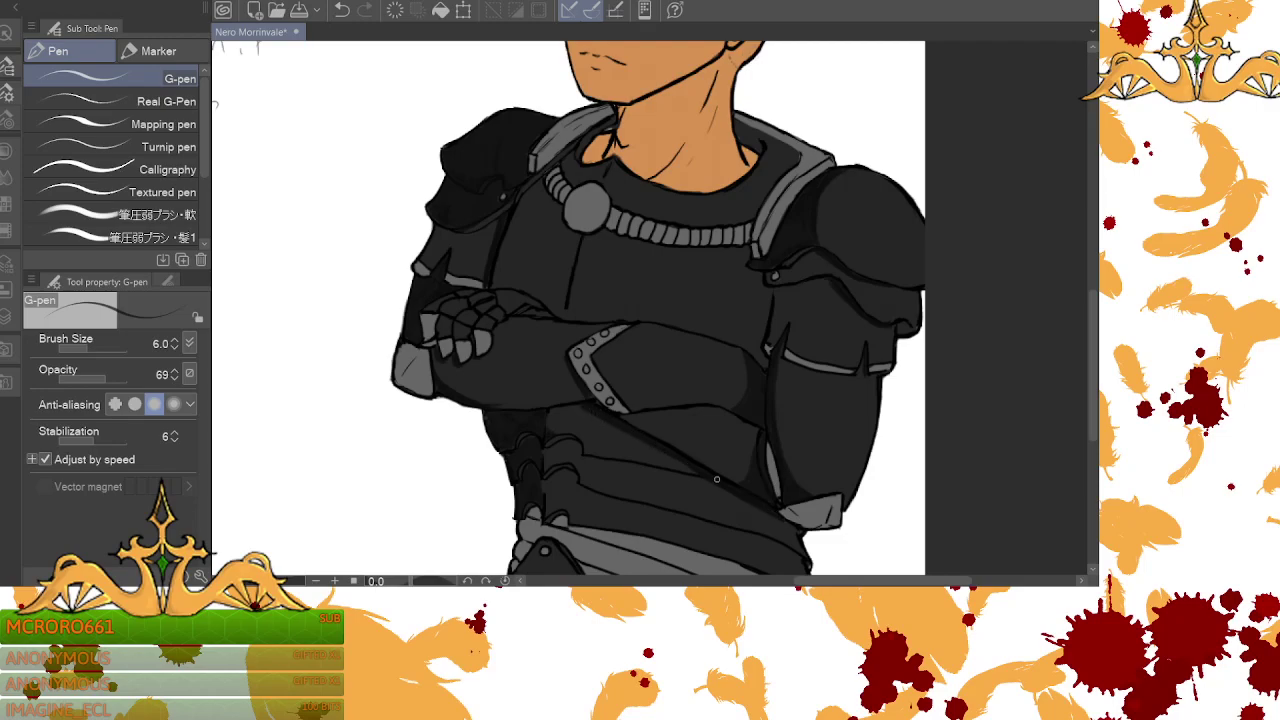
left_click_drag(1092, 418, 1091, 448)
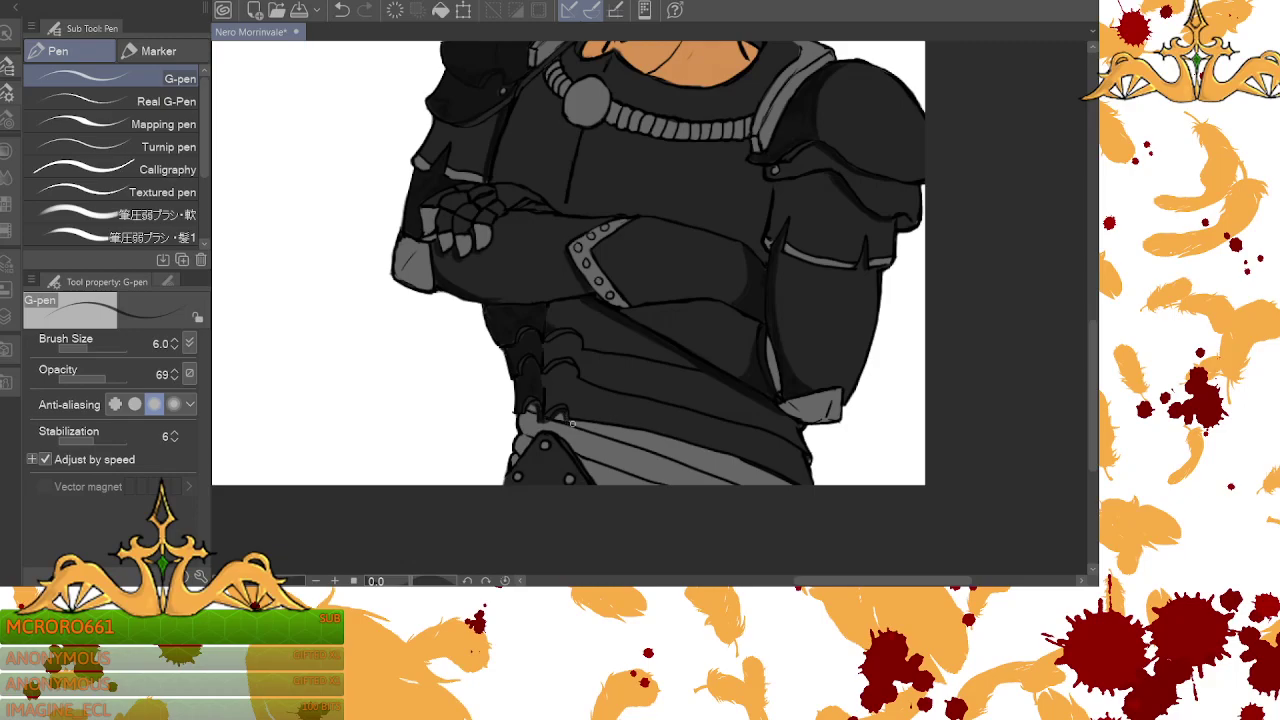
mouse_move(567, 422)
left_mouse_down()
mouse_move(659, 441)
mouse_move(598, 429)
mouse_move(656, 438)
left_mouse_up()
mouse_move(602, 428)
left_mouse_down()
mouse_move(709, 457)
mouse_move(694, 442)
mouse_move(650, 436)
mouse_move(786, 483)
left_mouse_up()
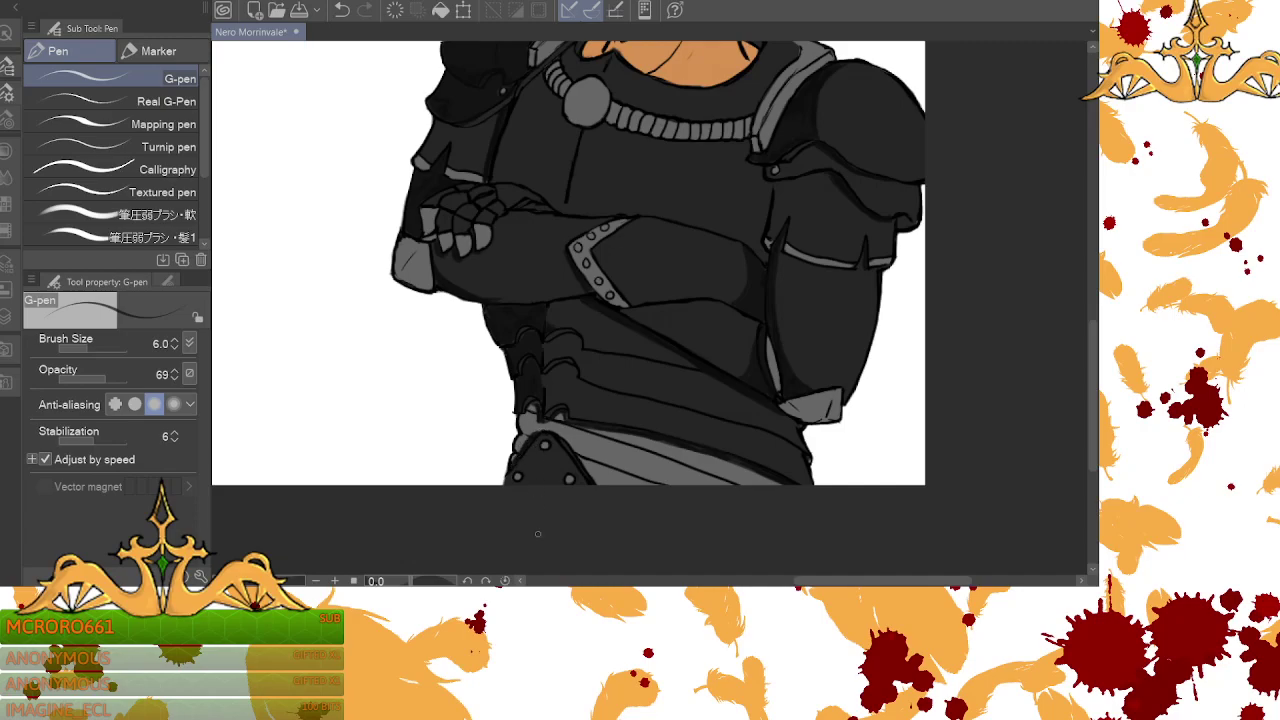
left_click_drag(1091, 414, 1091, 382)
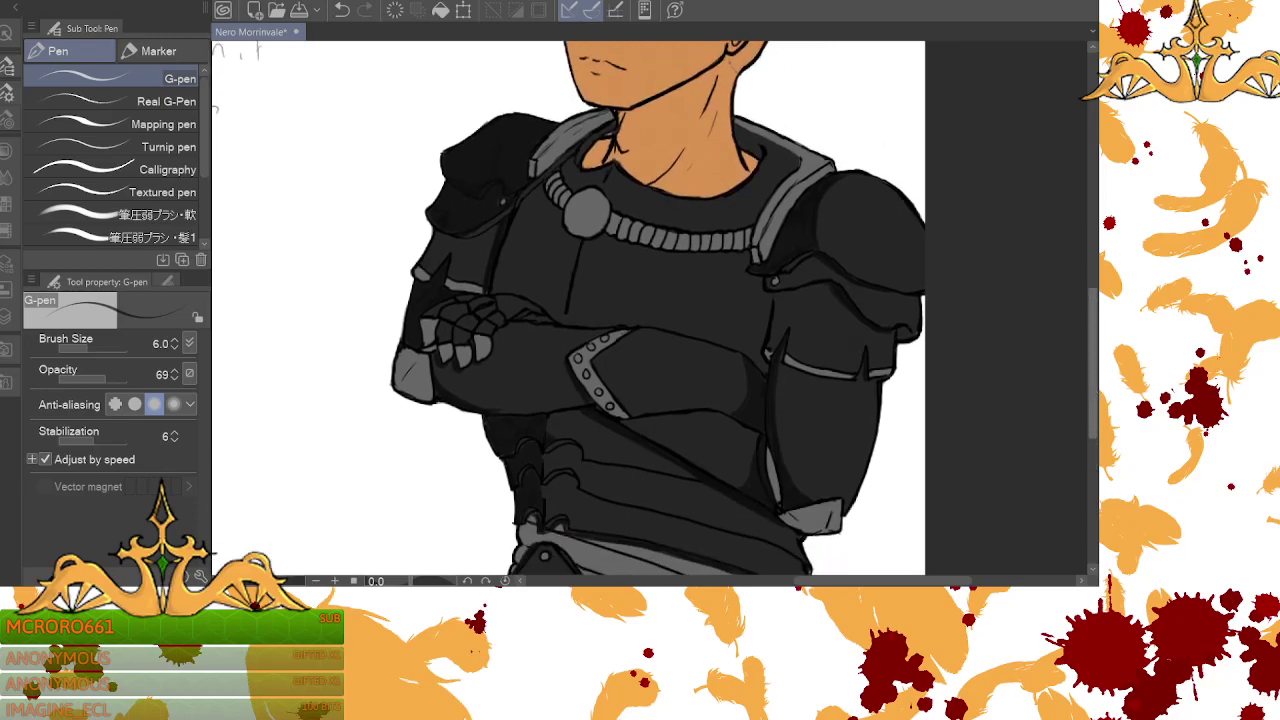
scroll(655, 308, "down", 1)
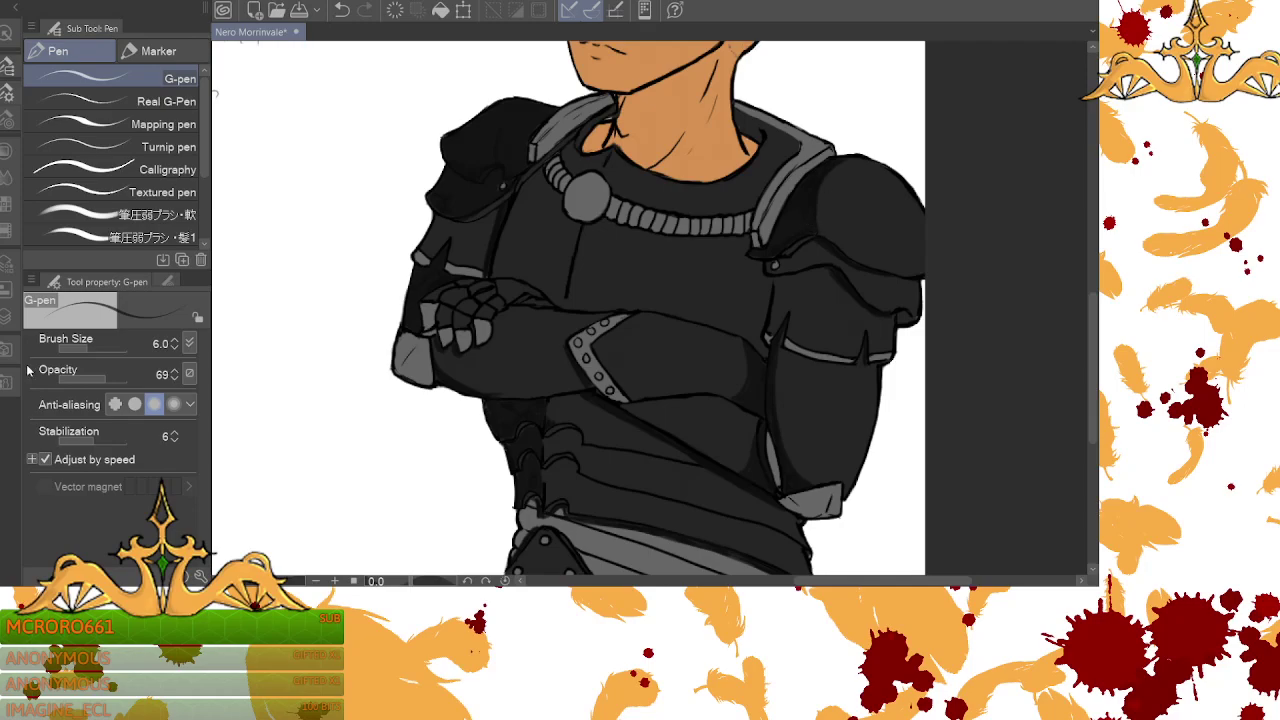
- Hide the shading layer, Layer 4, and add a new layer directly beneath it
left_click(9, 264)
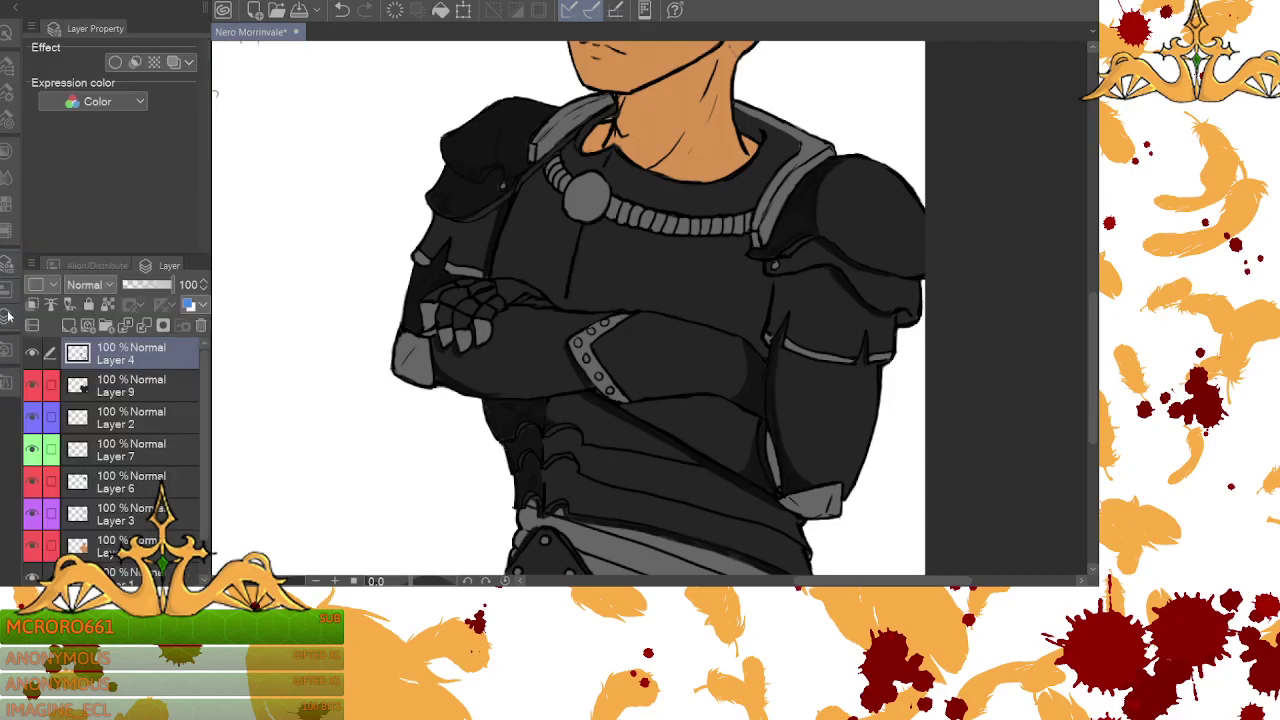
left_click(34, 354)
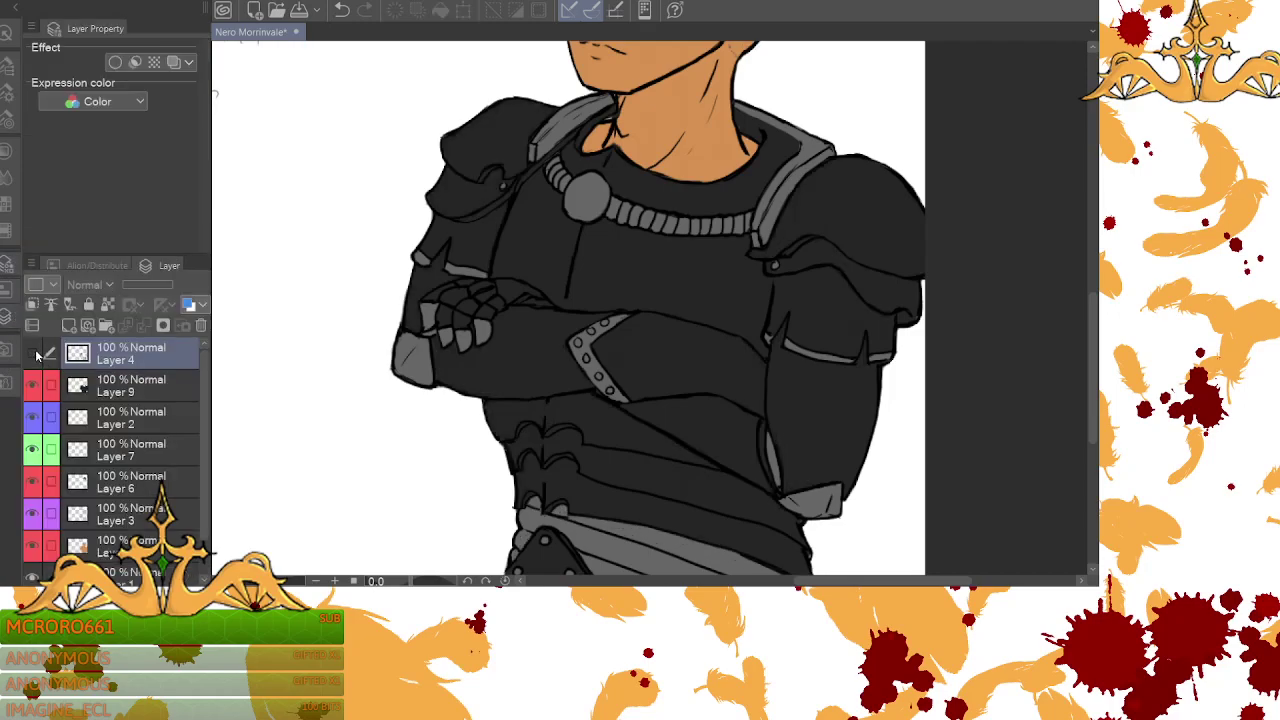
left_click_drag(1089, 357, 1094, 343)
left_click(69, 326)
left_click_drag(135, 368, 137, 395)
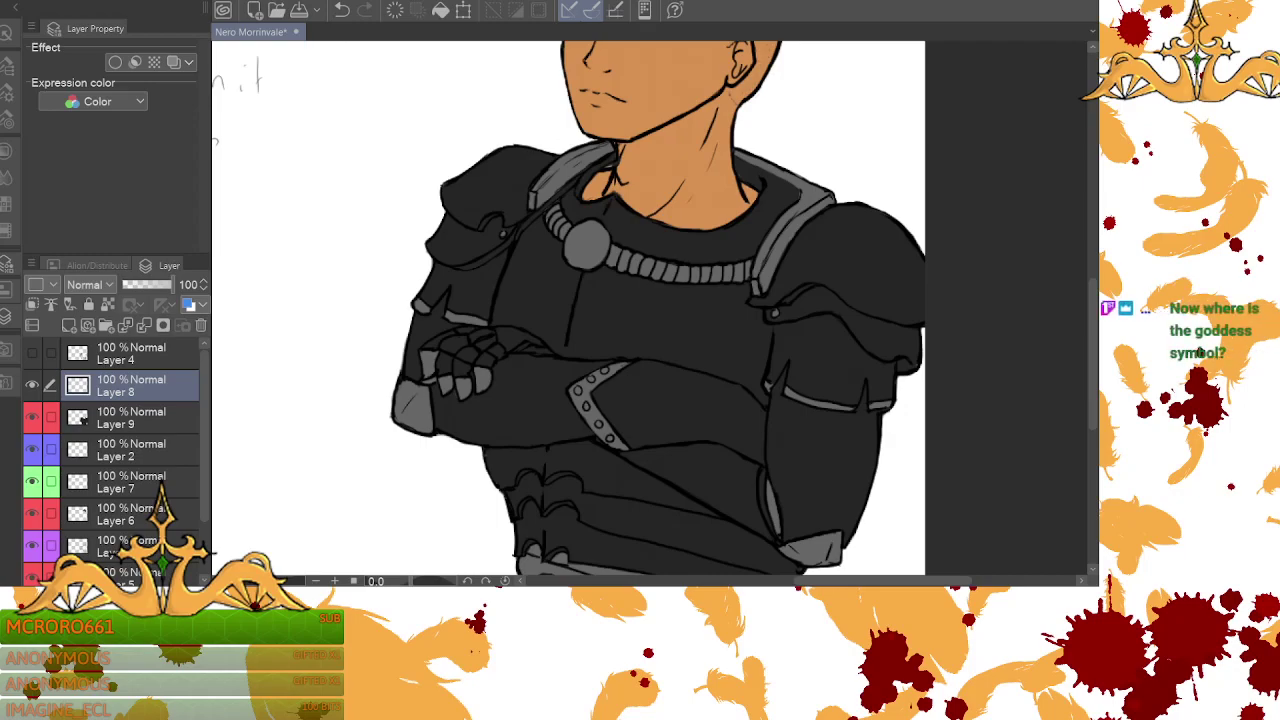
- Choose the gray swatch with brightness 50 and sketch a lighter curved mark on the round collar clasp
left_click(6, 151)
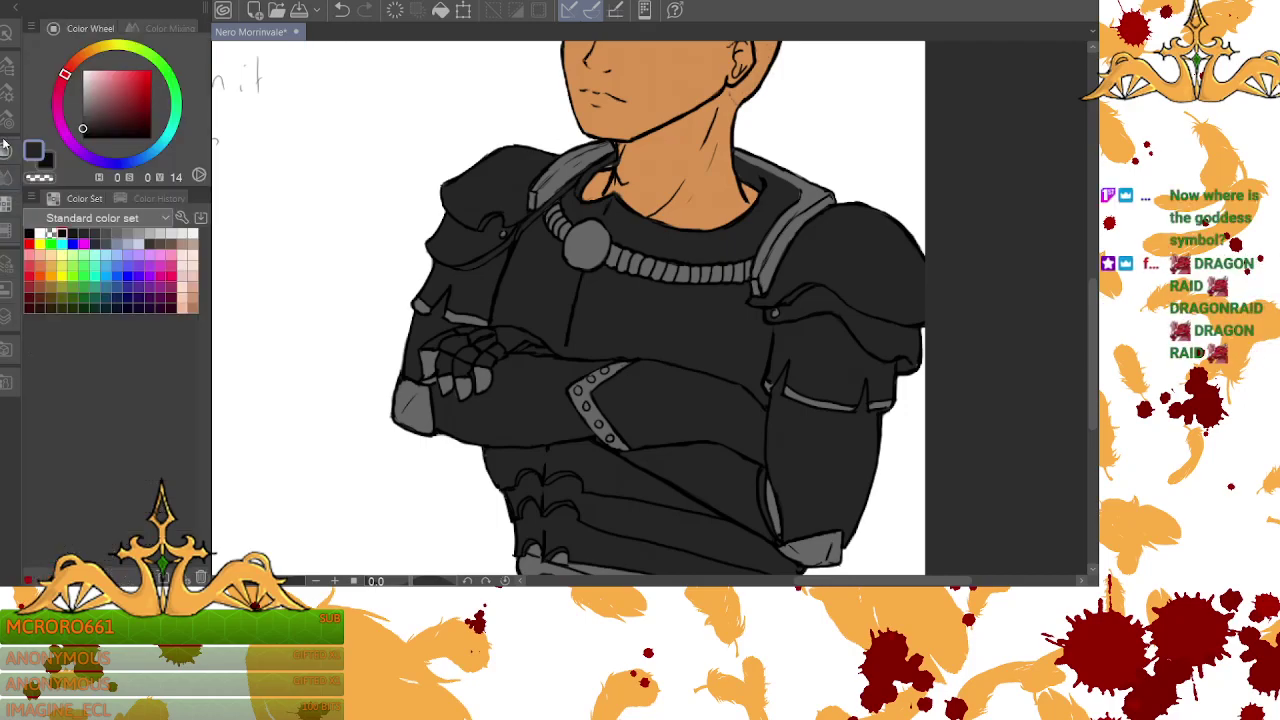
left_click(130, 237)
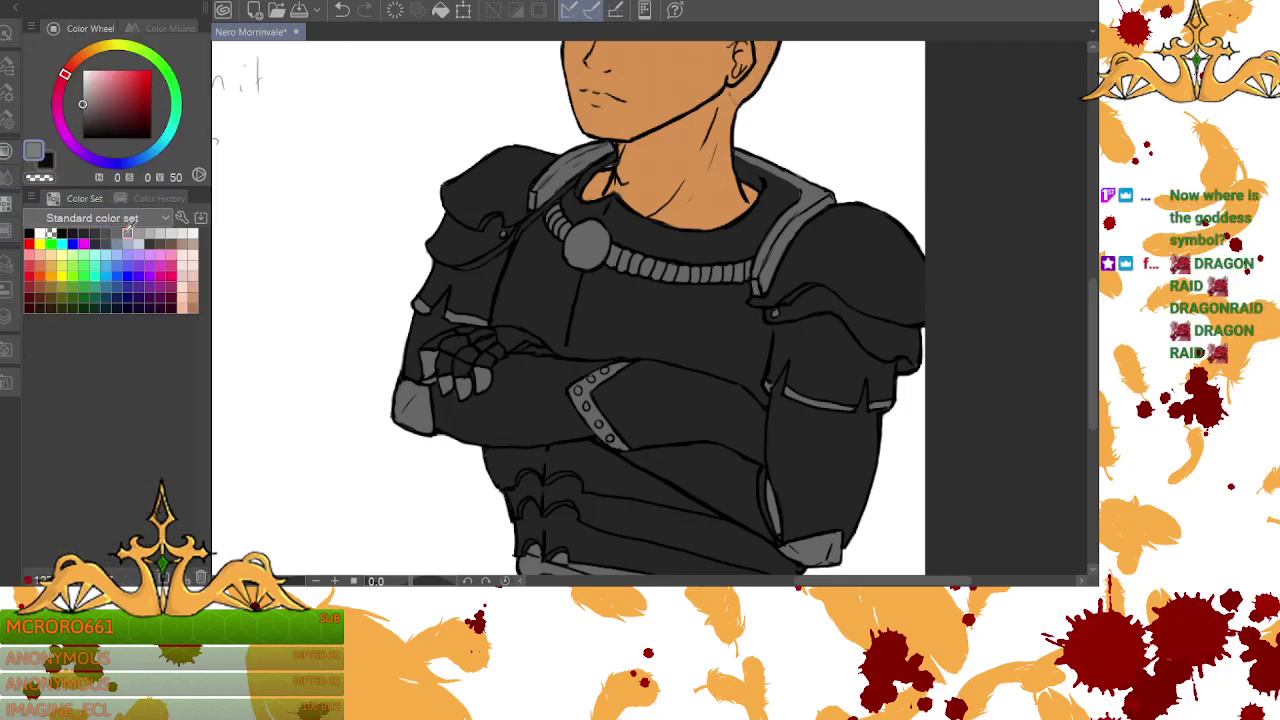
left_click(138, 233)
left_click(127, 233)
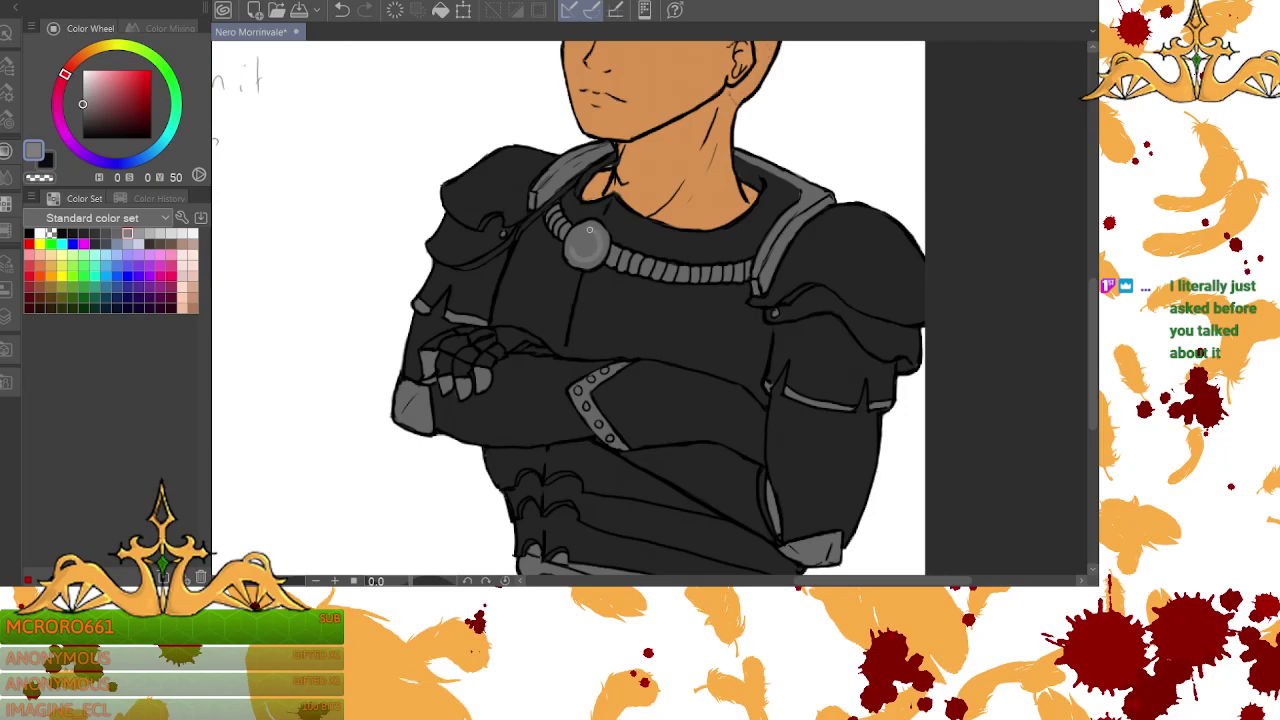
mouse_move(593, 239)
left_mouse_down()
mouse_move(578, 252)
mouse_move(571, 239)
left_mouse_up()
left_click(341, 9)
left_click(574, 244)
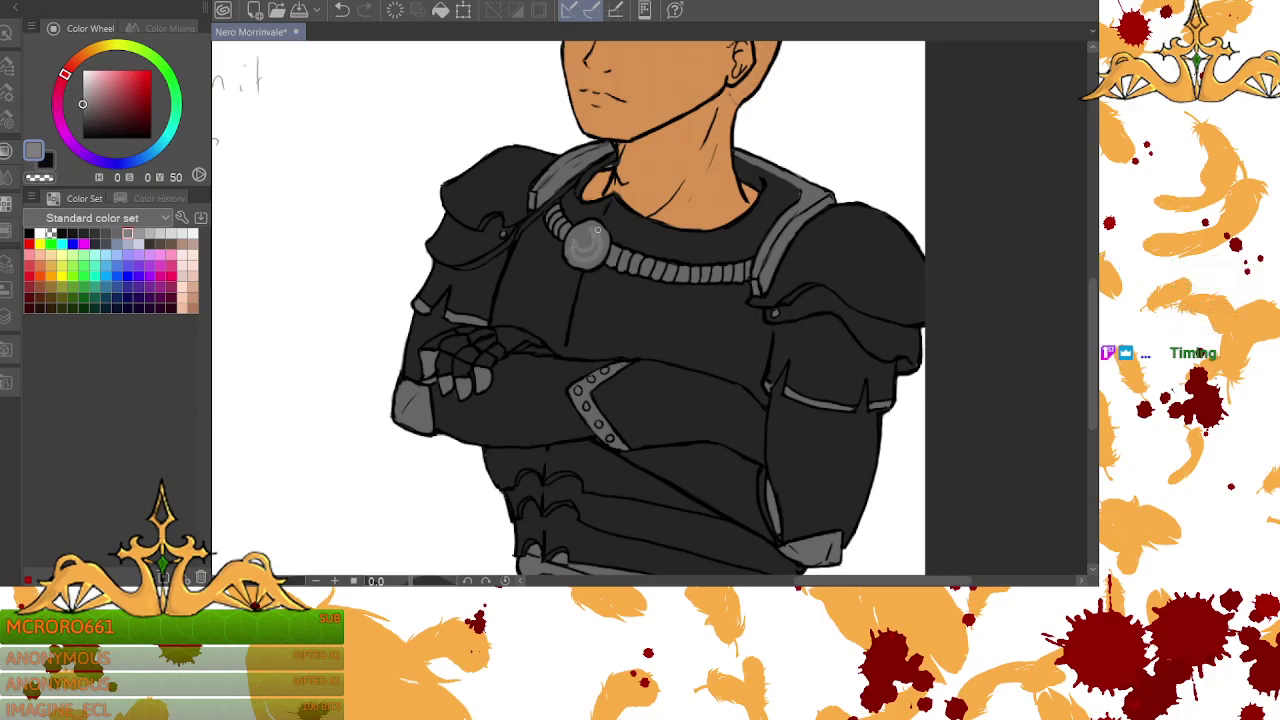
mouse_move(596, 250)
left_mouse_down()
mouse_move(596, 239)
mouse_move(574, 247)
left_mouse_up()
- Set the G-pen size to 4, undo the last stroke and redraw the lighter ring inside the round clasp
left_click(7, 68)
left_click(174, 348)
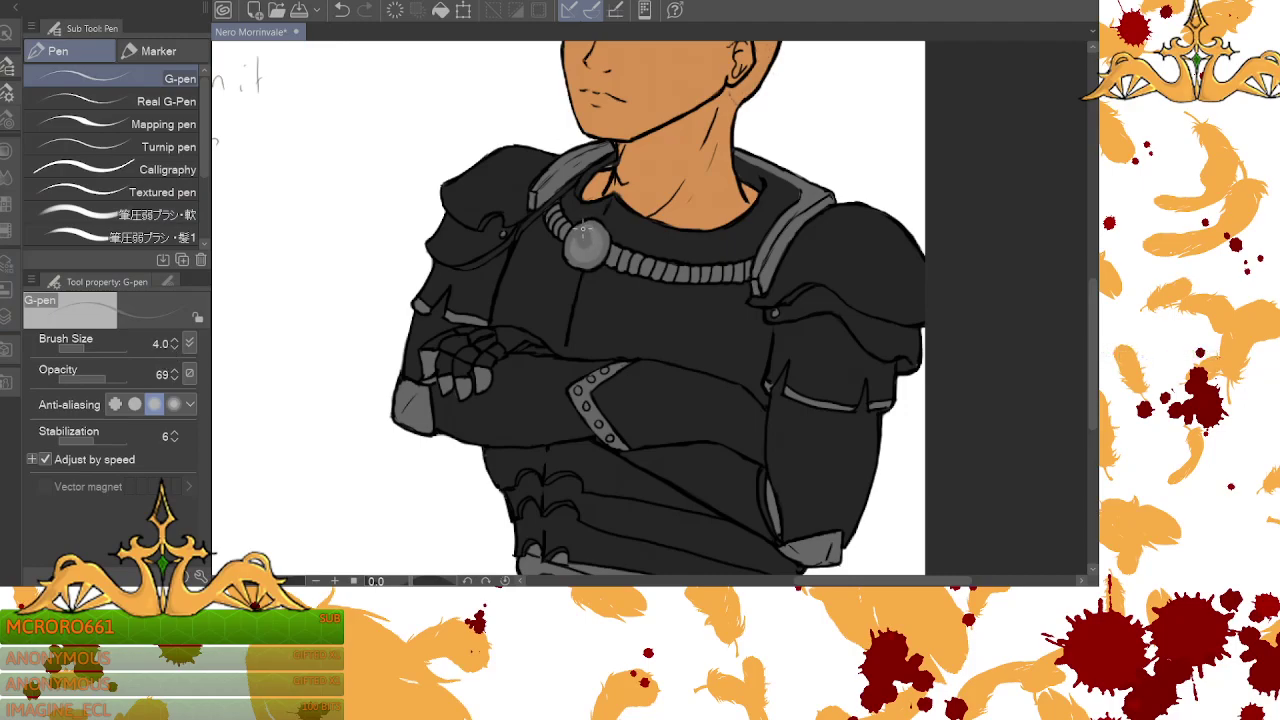
left_click(344, 10)
left_click_drag(585, 228, 589, 229)
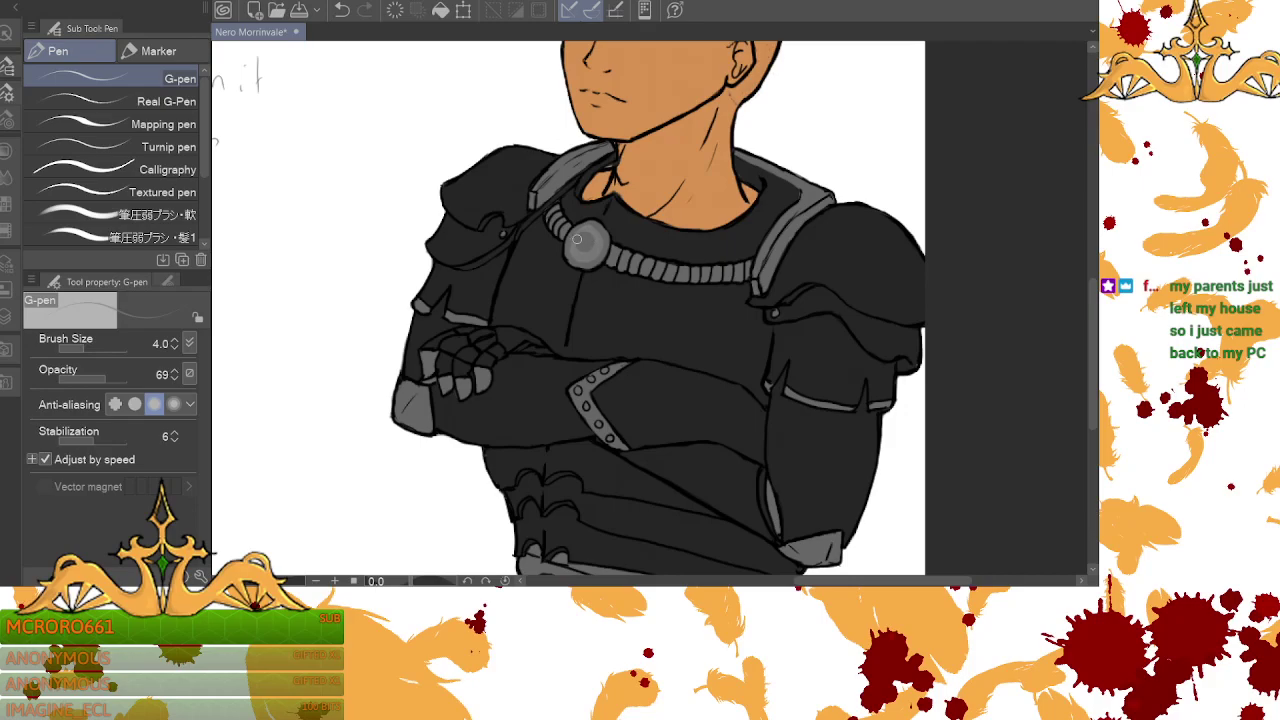
left_click_drag(571, 247, 582, 262)
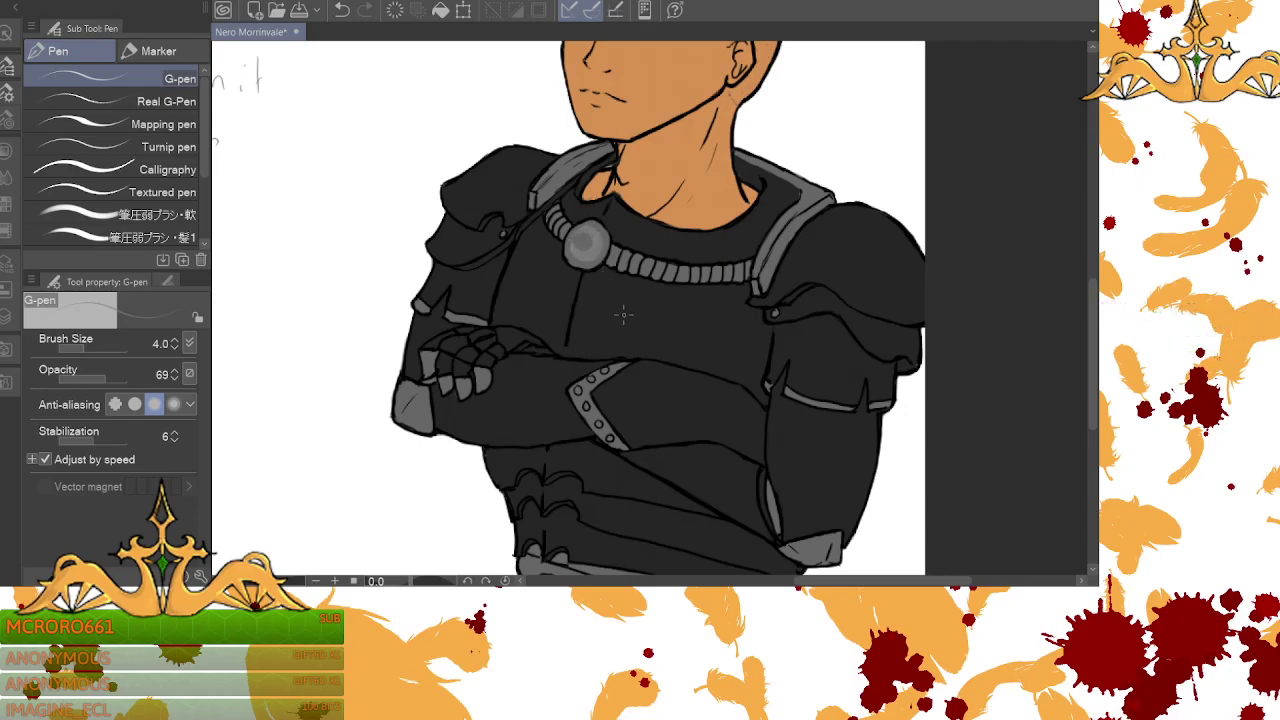
key("b")
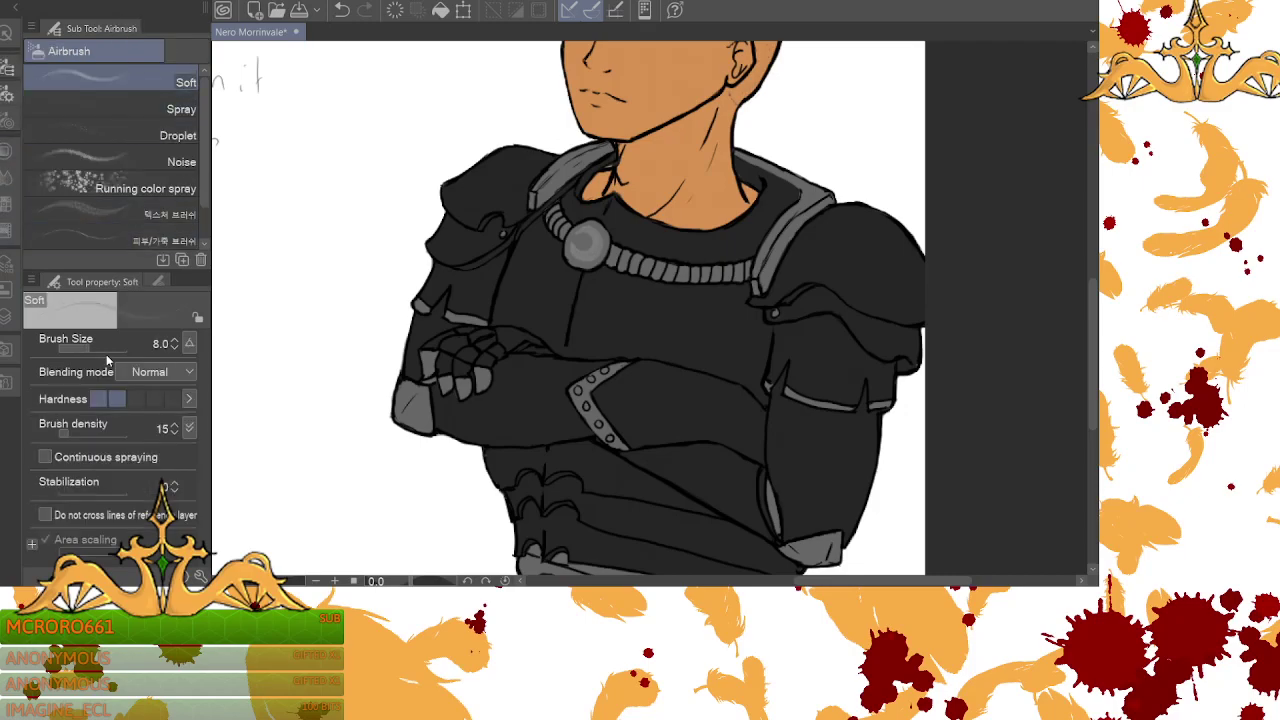
left_click(4, 152)
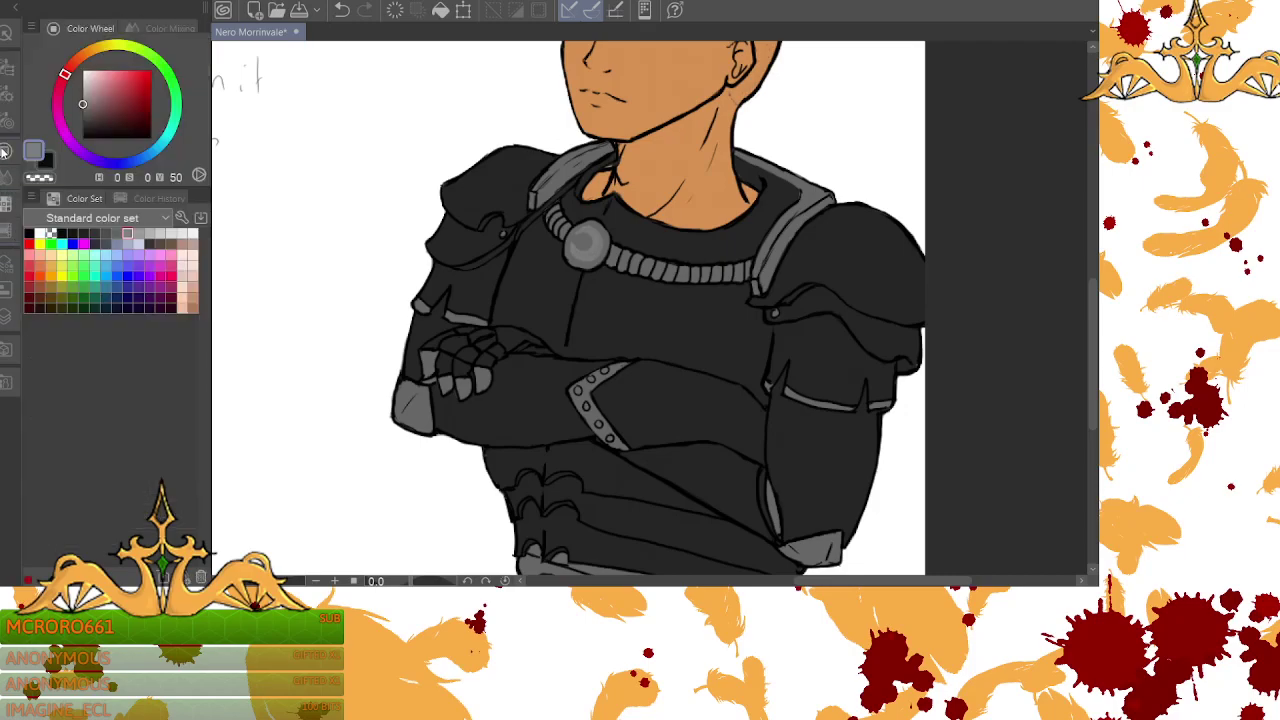
left_click(117, 233)
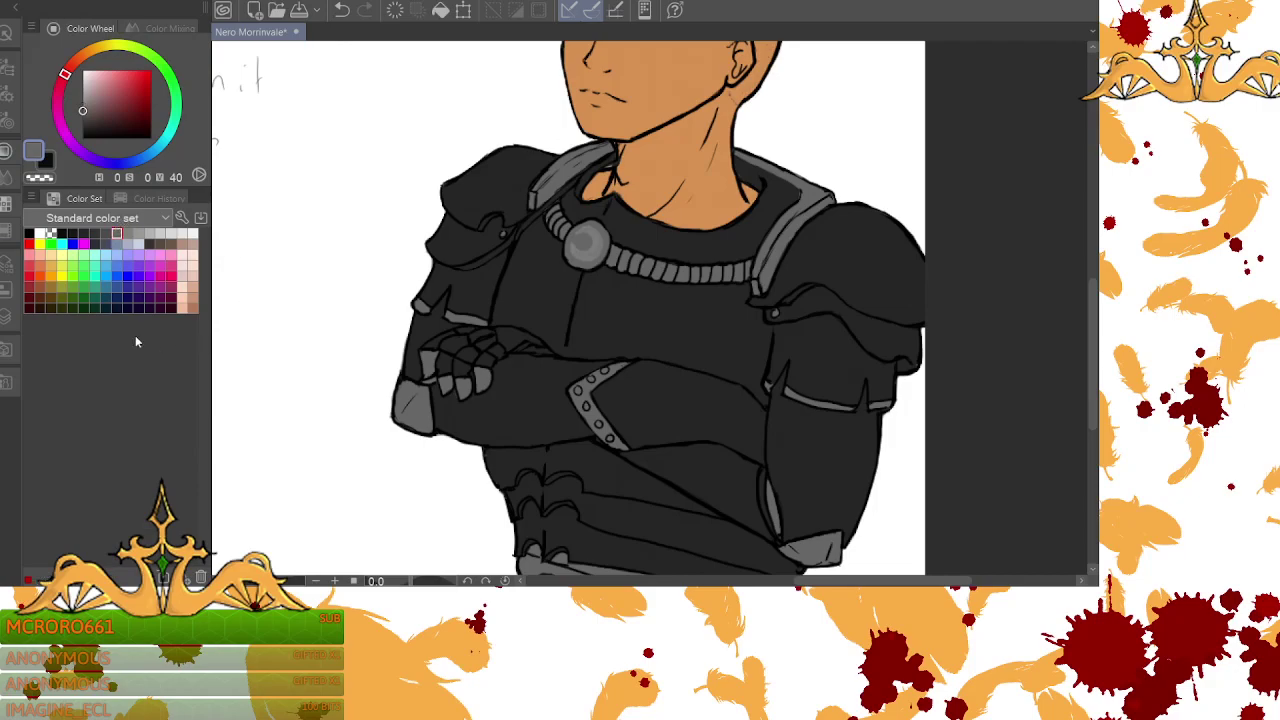
left_click(8, 70)
left_click(173, 348)
left_click(173, 348)
left_click(174, 340)
left_click(175, 338)
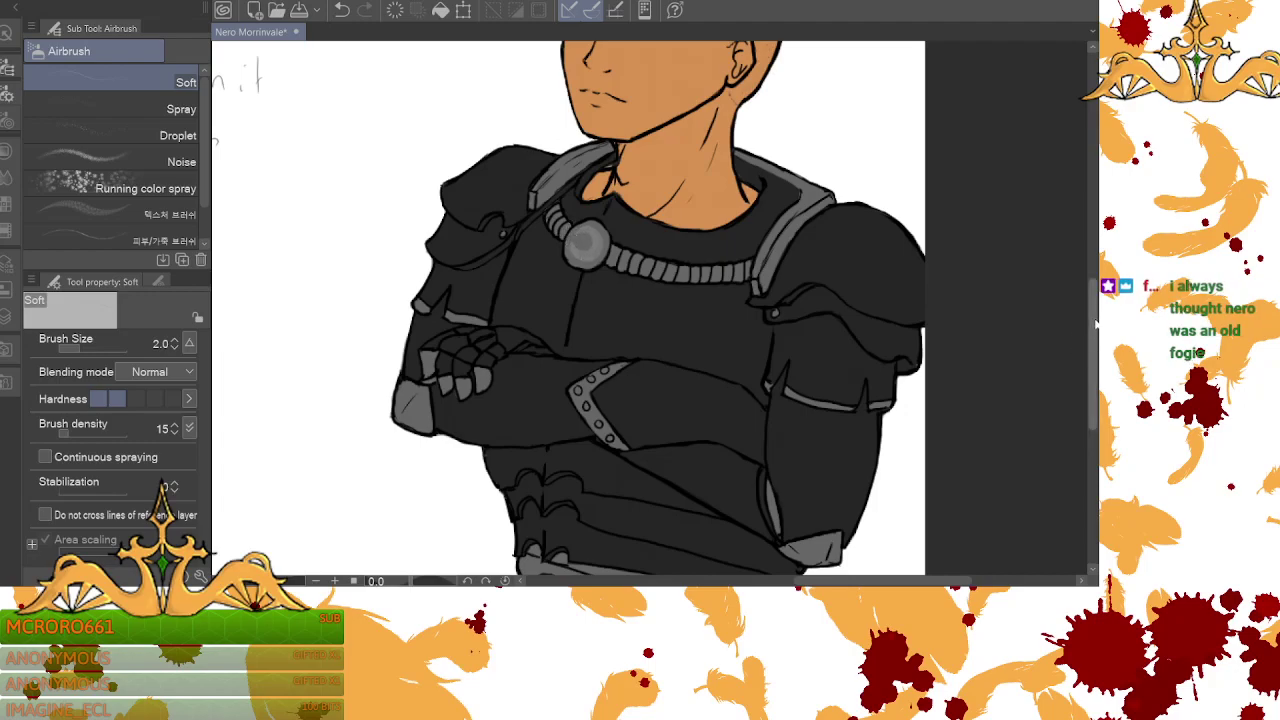
left_click_drag(1095, 350, 1097, 300)
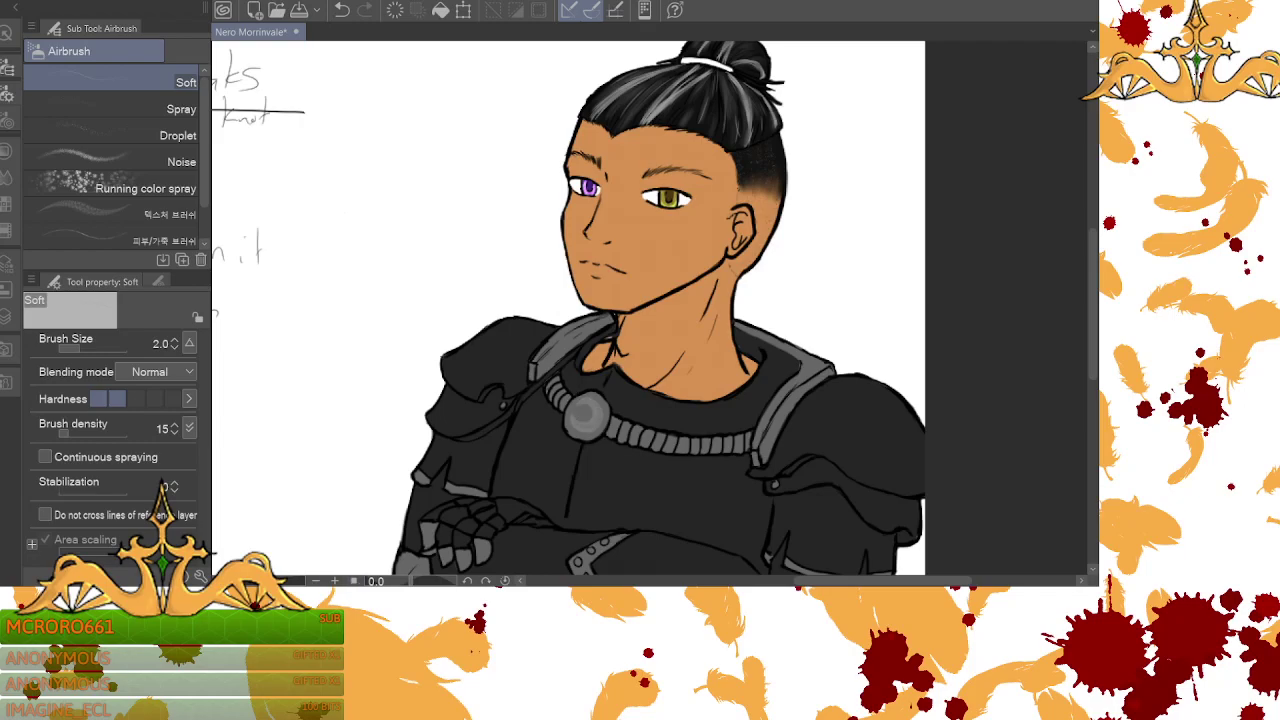
left_click(354, 580)
left_click(335, 580)
left_click(335, 580)
scroll(330, 578, "down", 1)
scroll(319, 548, "up", 1)
left_click(174, 339)
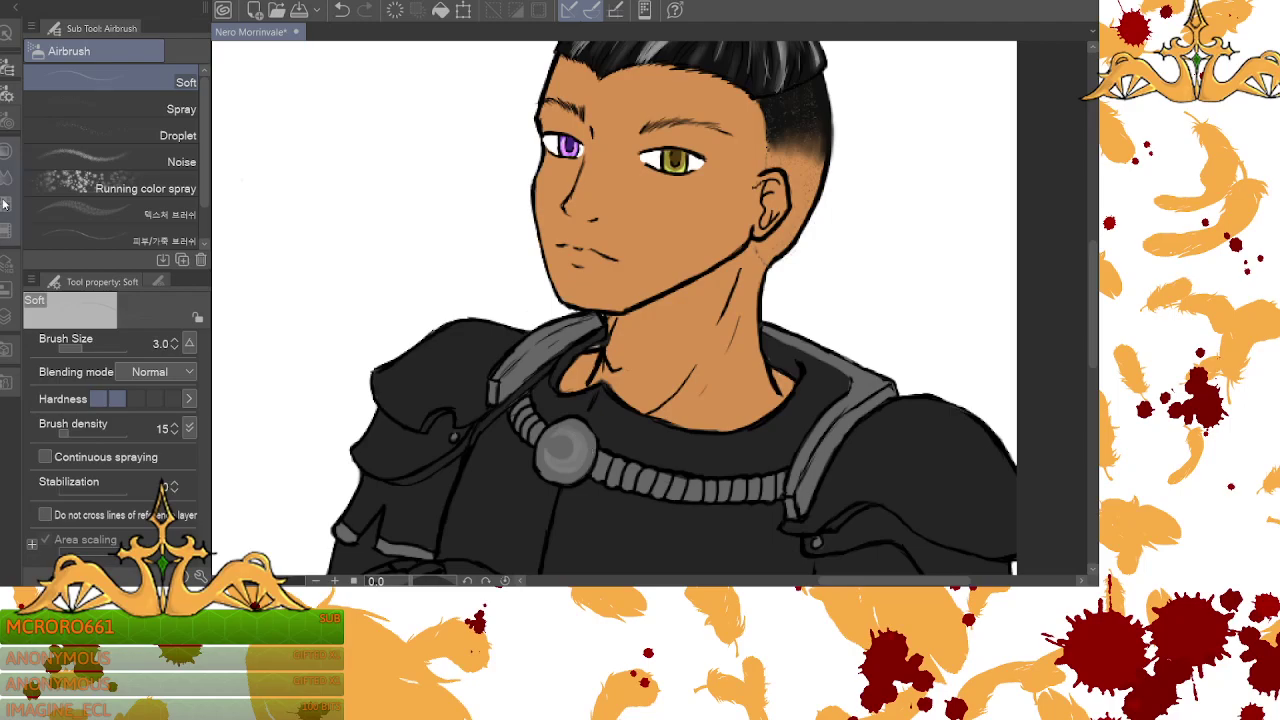
- Set the G-pen size to 2 and darken the center of the round clasp with the gray swatch of brightness 30
left_click(6, 92)
left_click_drag(203, 147, 198, 108)
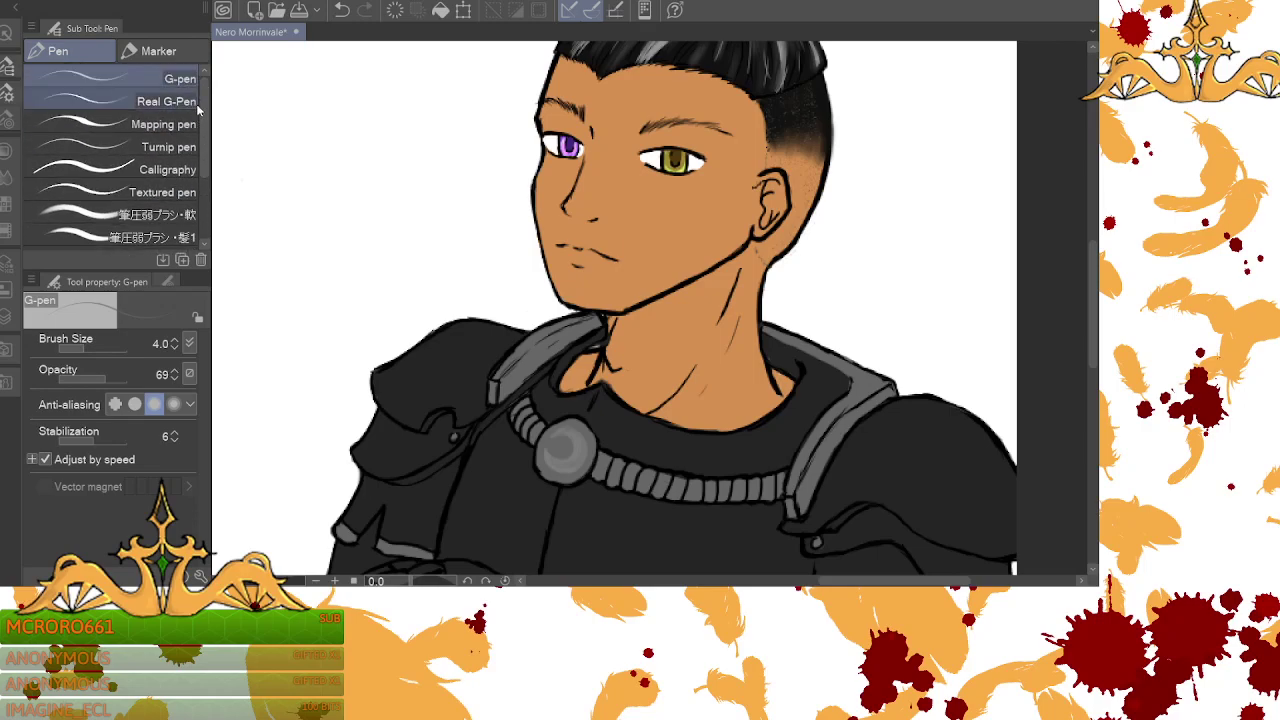
left_click(173, 349)
left_click(173, 349)
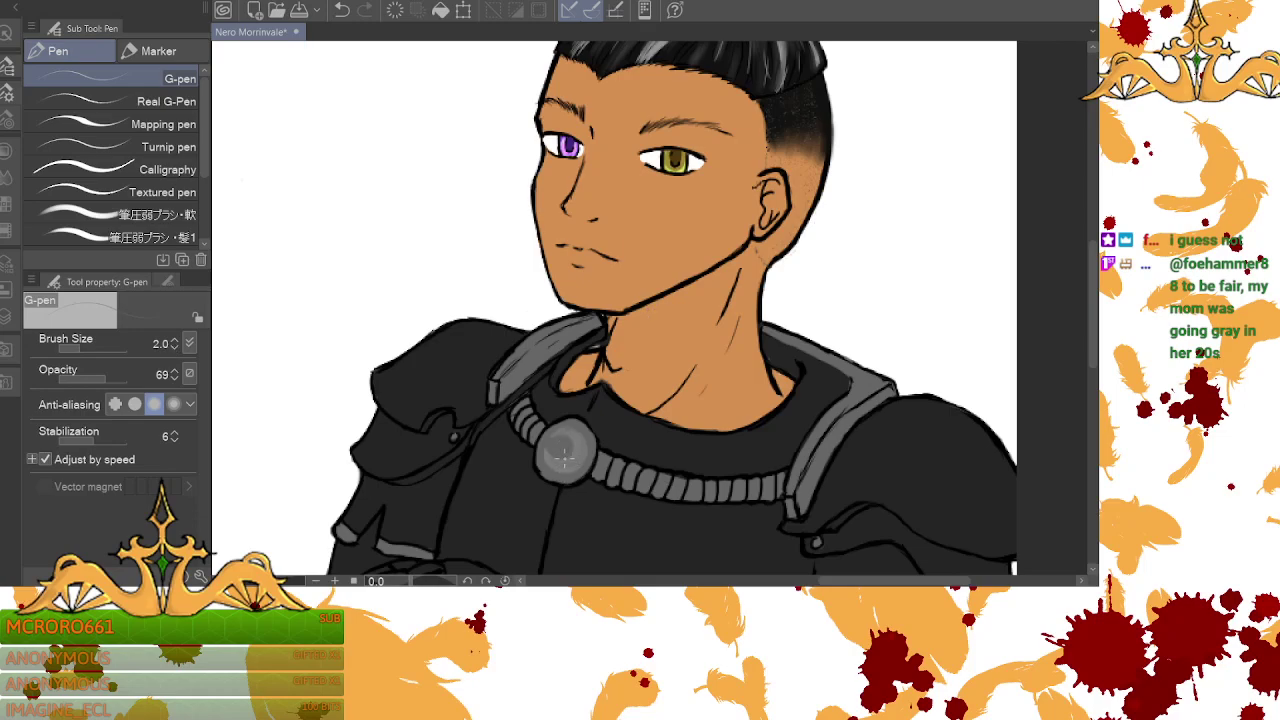
left_click(7, 150)
left_click(105, 233)
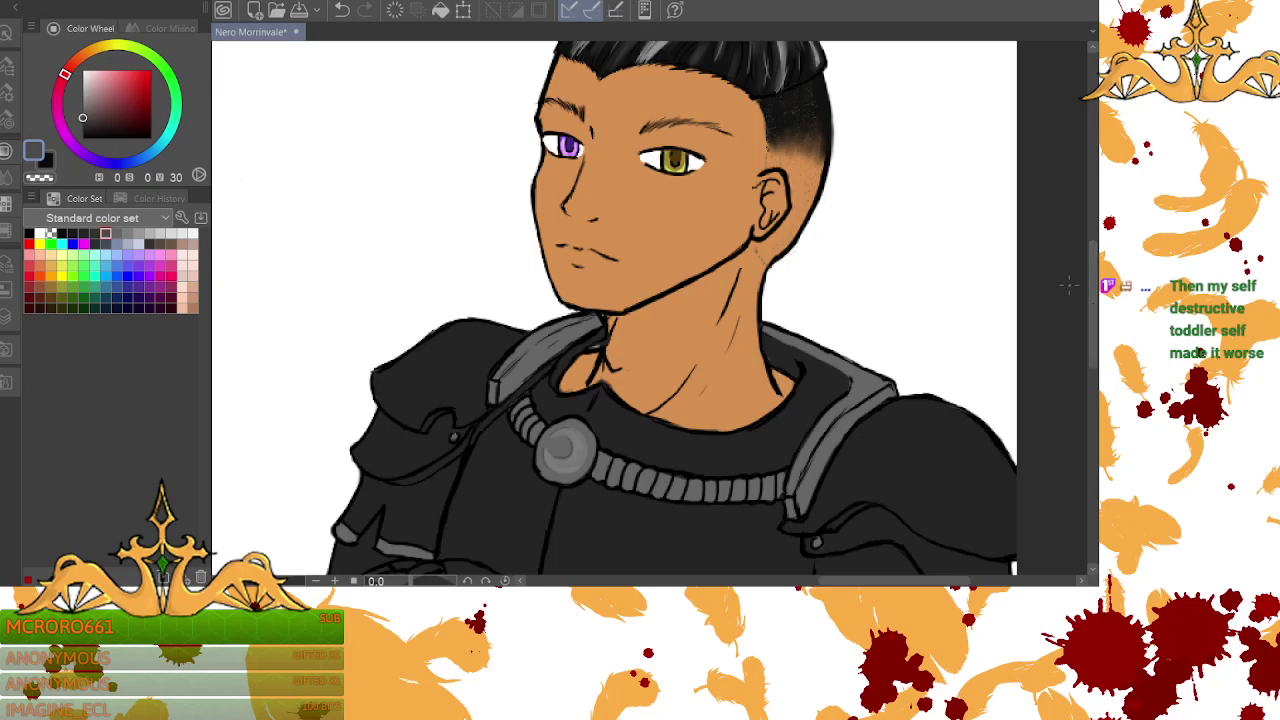
left_click_drag(1093, 310, 1095, 315)
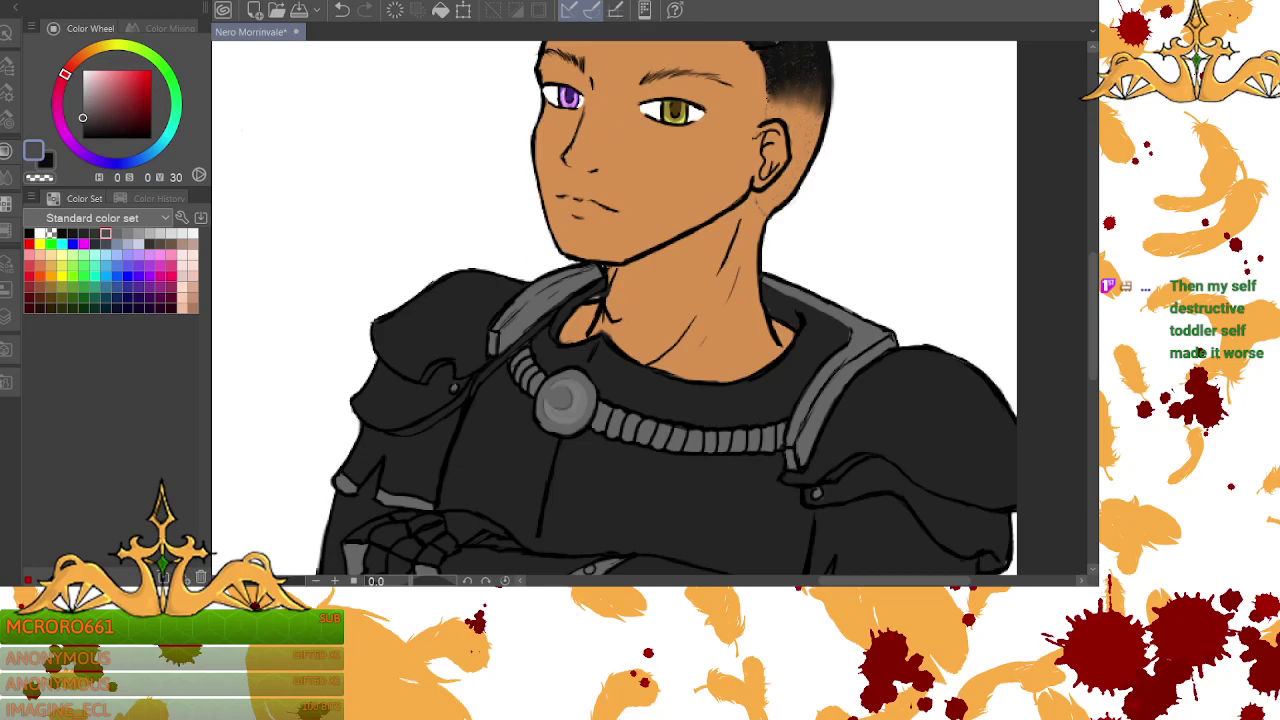
- Sample the clasp's gray and draw a circle outline on the chest plate below the clasp with the Ellipse tool at size 3
left_click(586, 397, "alt")
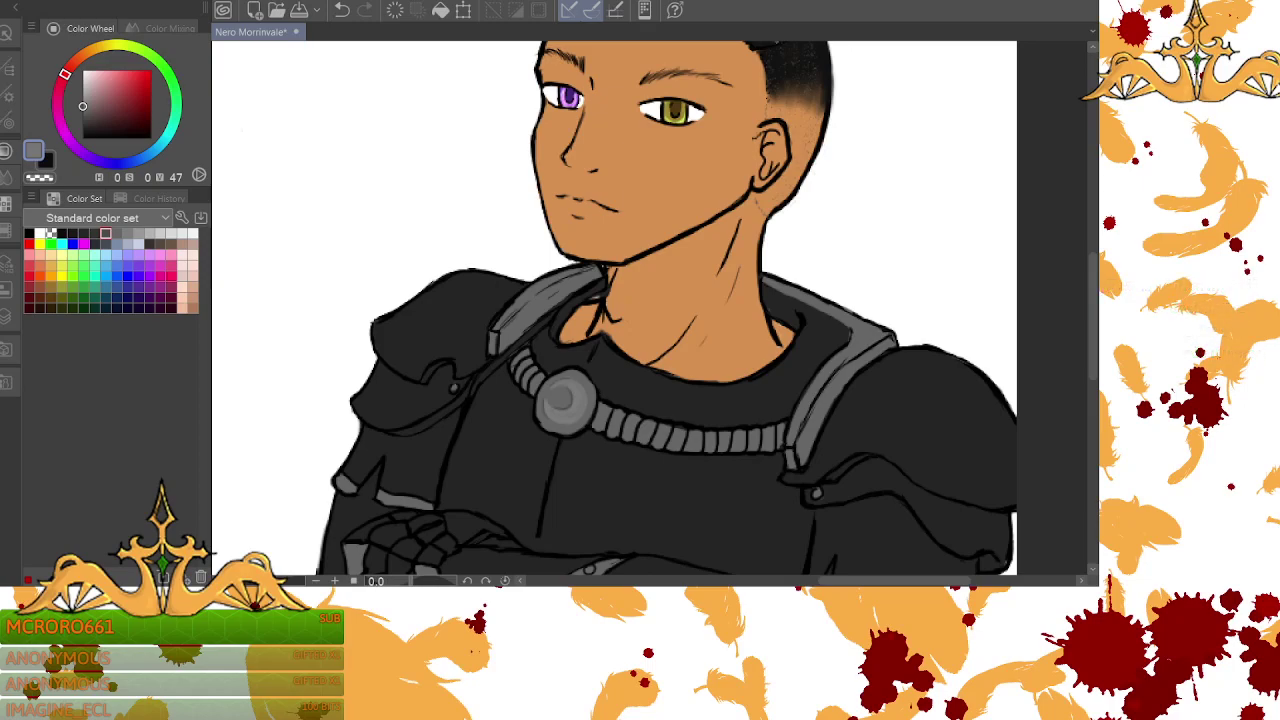
left_click(7, 63)
scroll(110, 150, "down", 2)
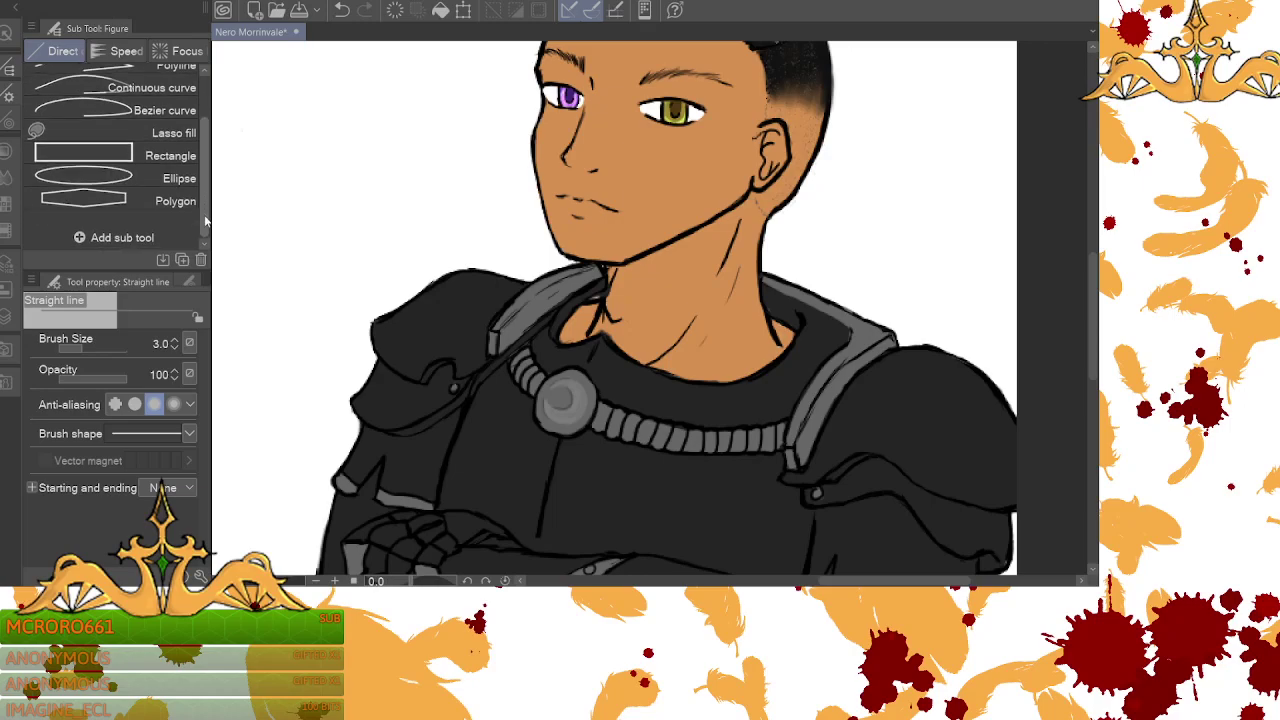
left_click(172, 181)
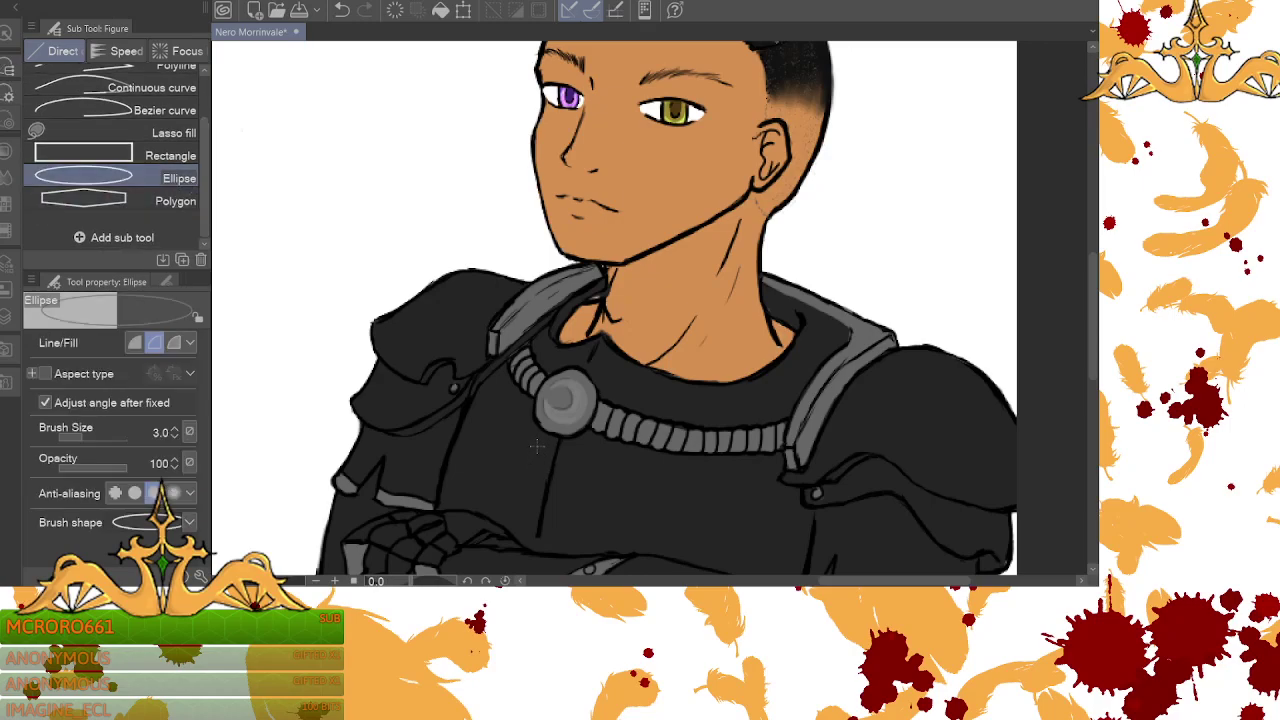
left_click_drag(531, 440, 602, 509)
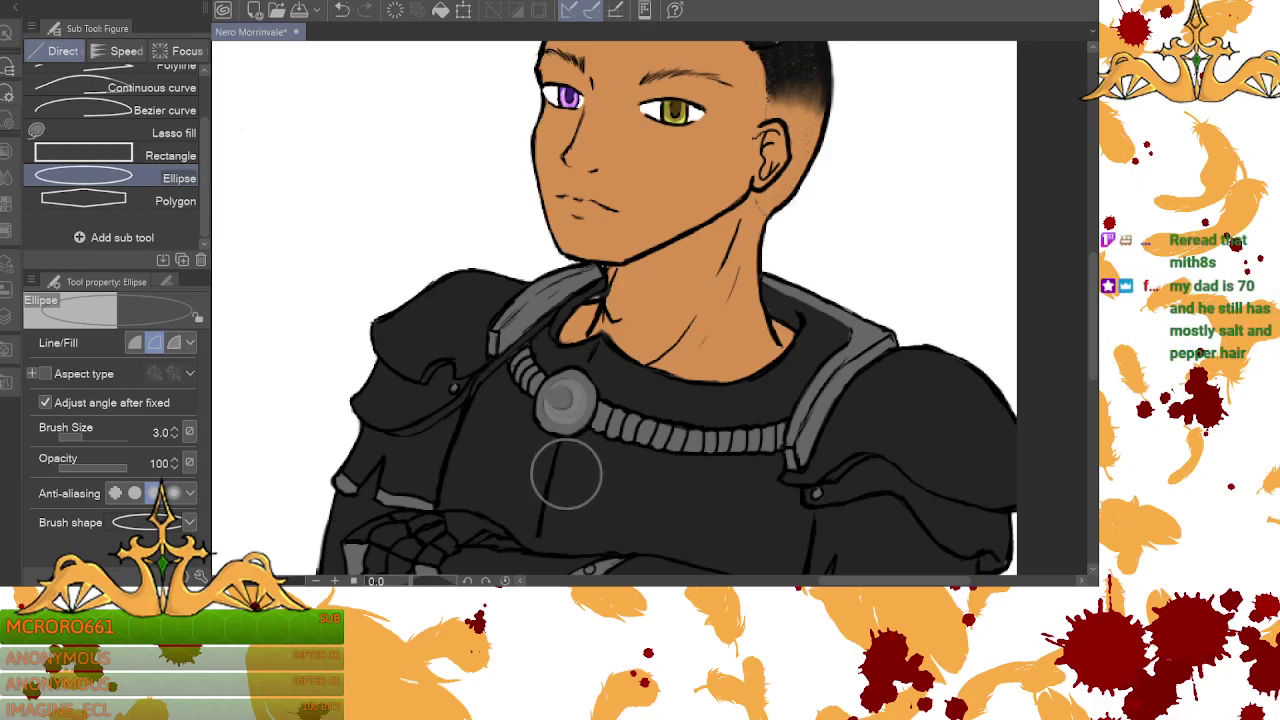
left_click_drag(510, 438, 586, 508)
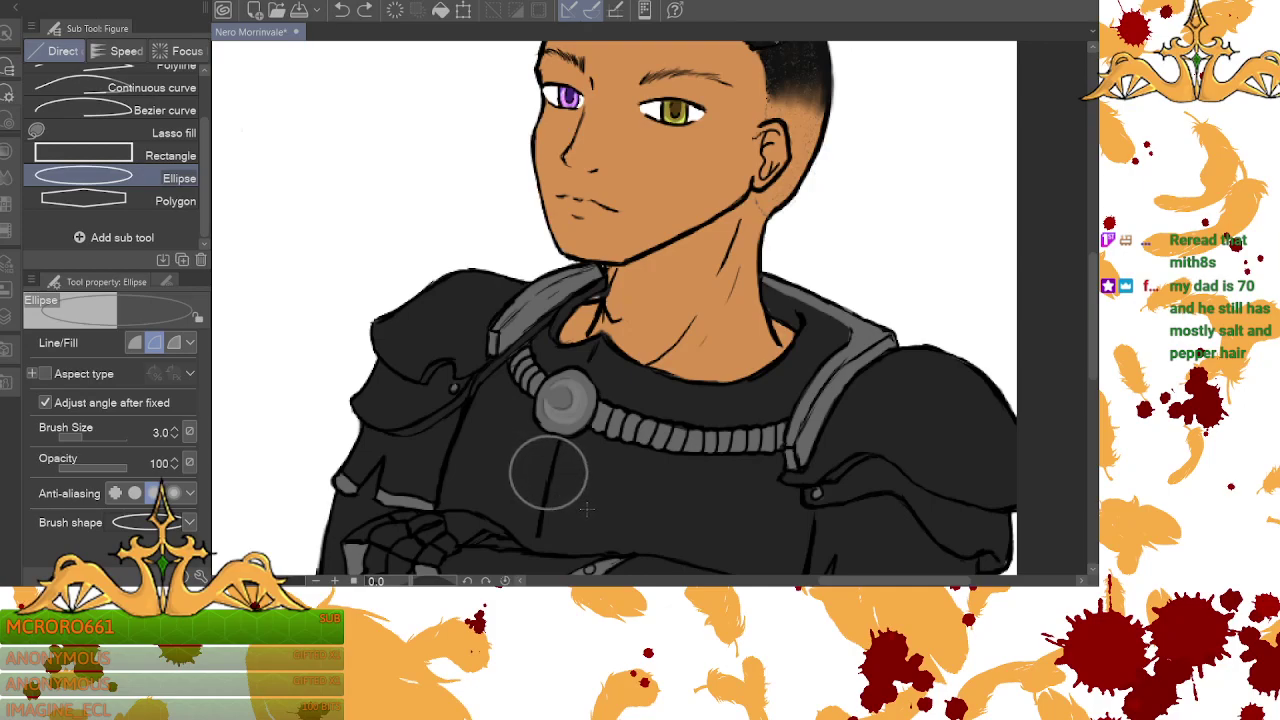
left_click(587, 509)
left_click_drag(527, 425, 593, 500)
left_click(593, 500)
left_click(342, 8)
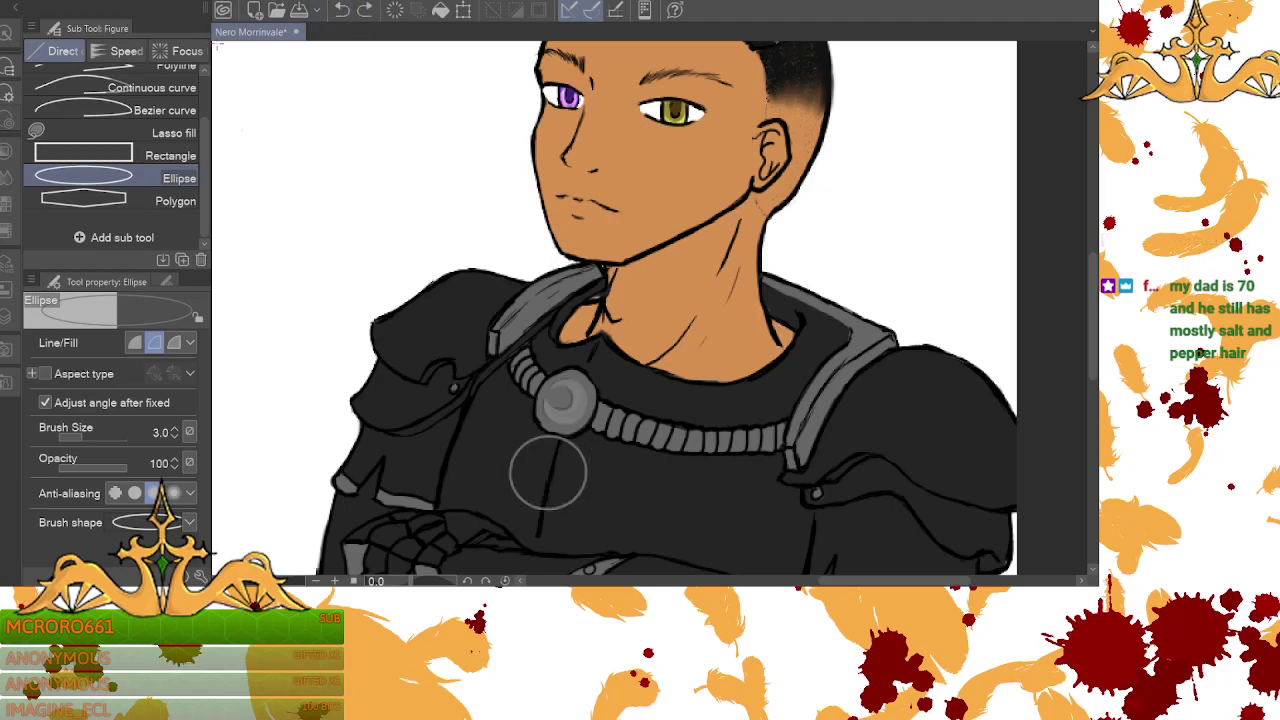
key("m")
mouse_move(548, 428)
left_mouse_down()
mouse_move(509, 438)
mouse_move(533, 524)
mouse_move(608, 463)
mouse_move(562, 426)
left_mouse_up()
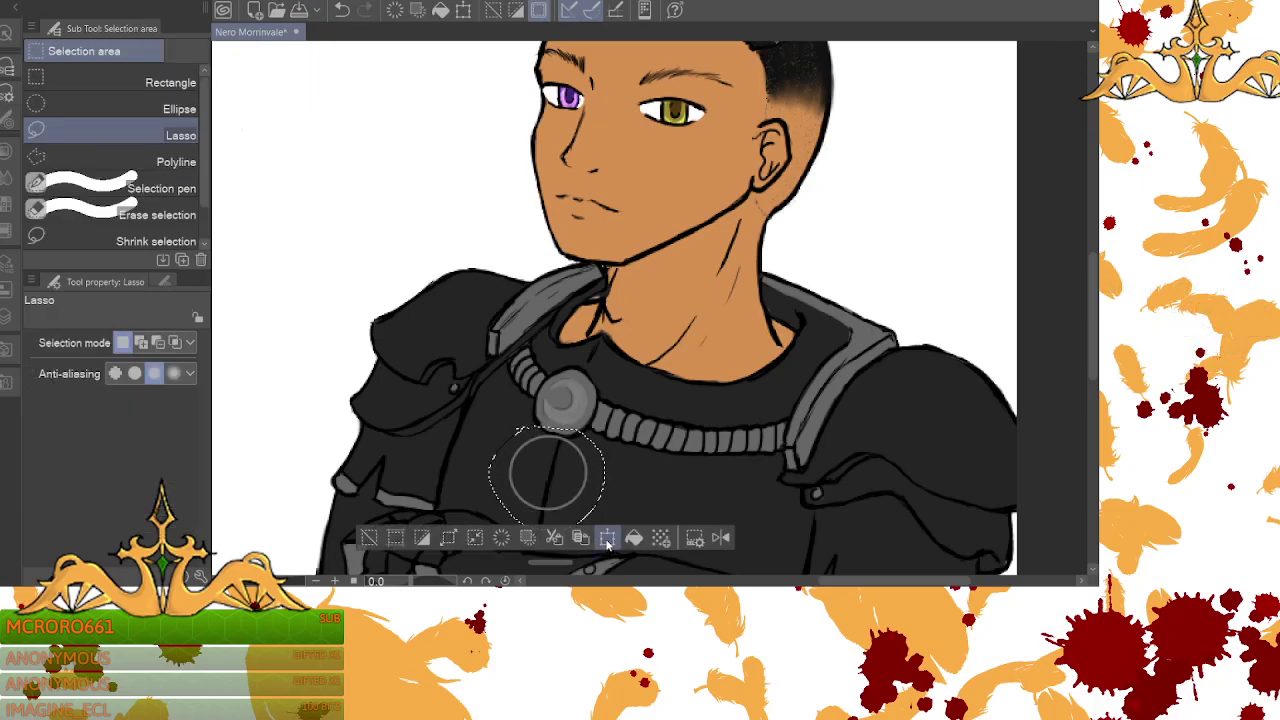
left_click(611, 548)
mouse_move(604, 469)
left_mouse_down()
mouse_move(582, 479)
mouse_move(598, 482)
left_mouse_up()
left_click(592, 563)
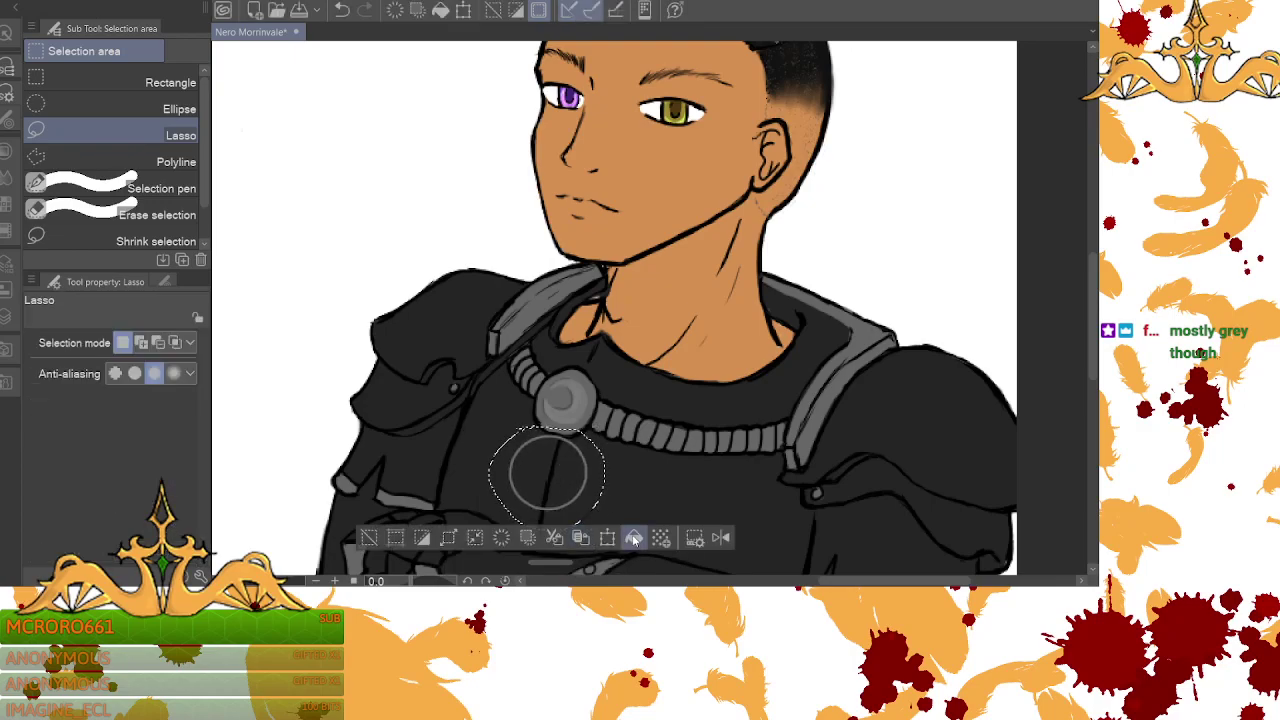
key("ctrl+d")
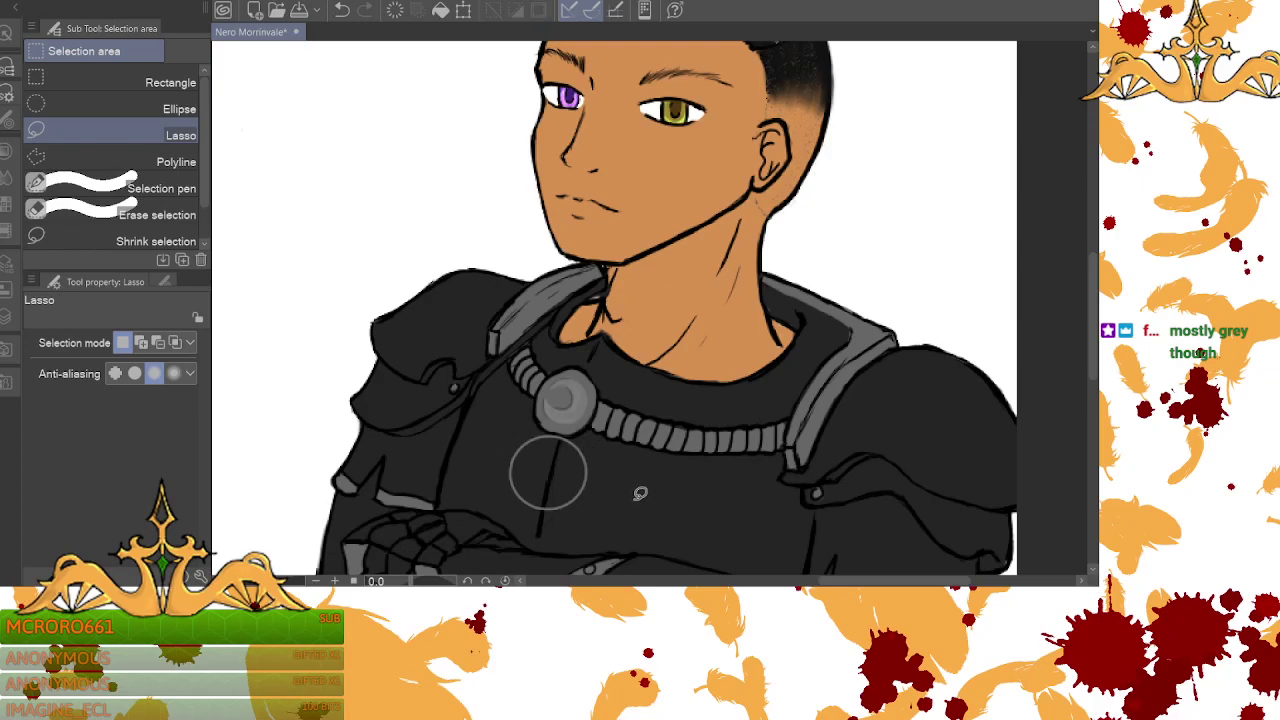
- Undo the circle below the clasp and draw a smaller, narrower ellipse outline there with the Ellipse tool at size 3
left_click(342, 12)
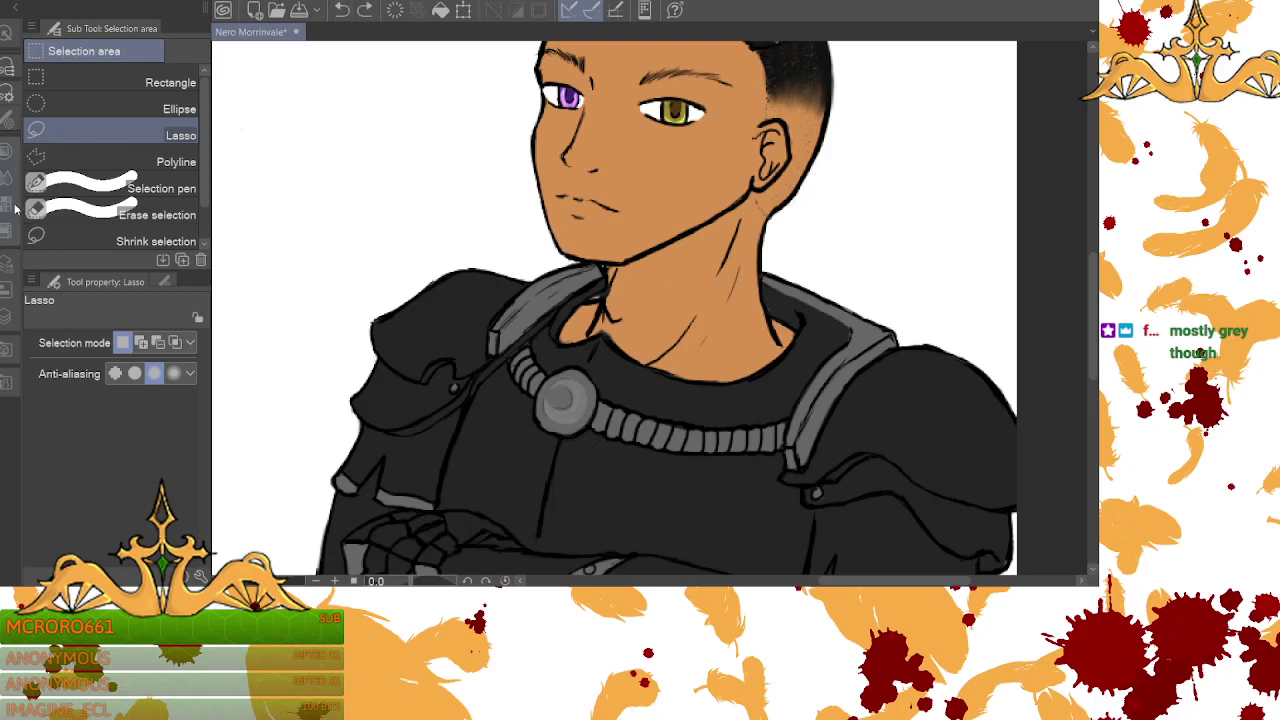
key("u")
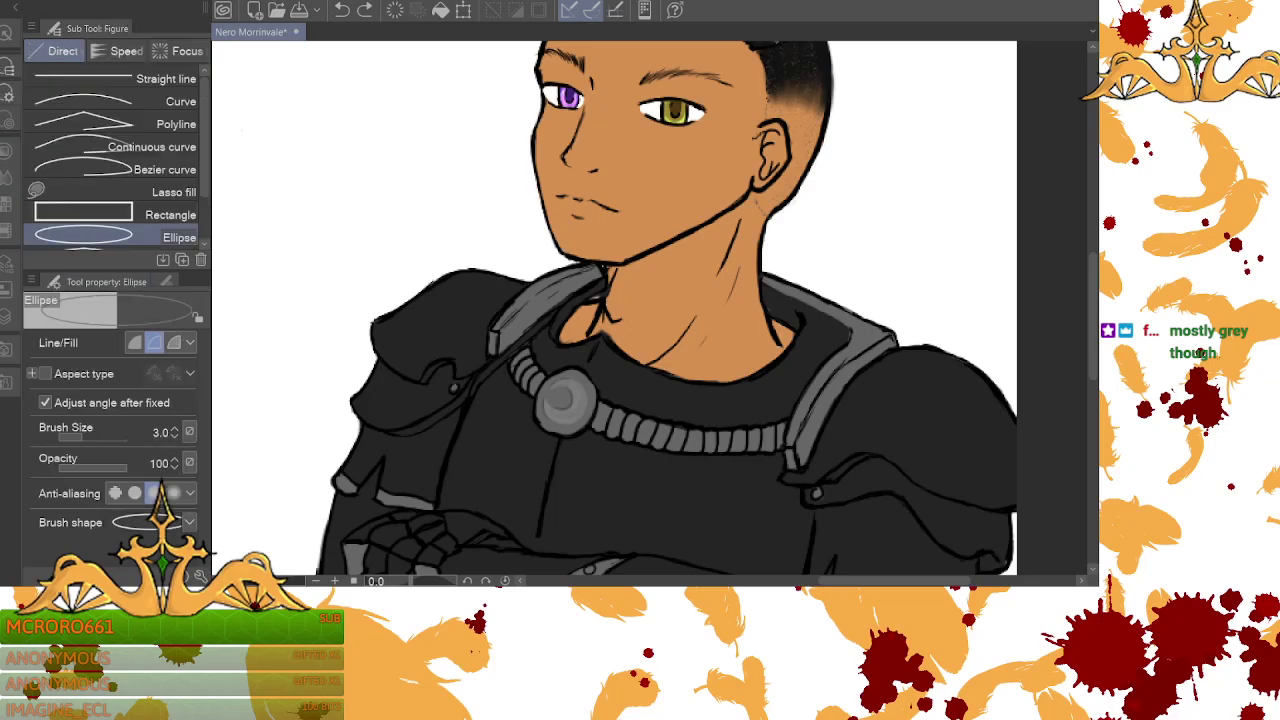
mouse_move(521, 438)
left_mouse_down()
mouse_move(565, 505)
mouse_move(561, 489)
left_mouse_up()
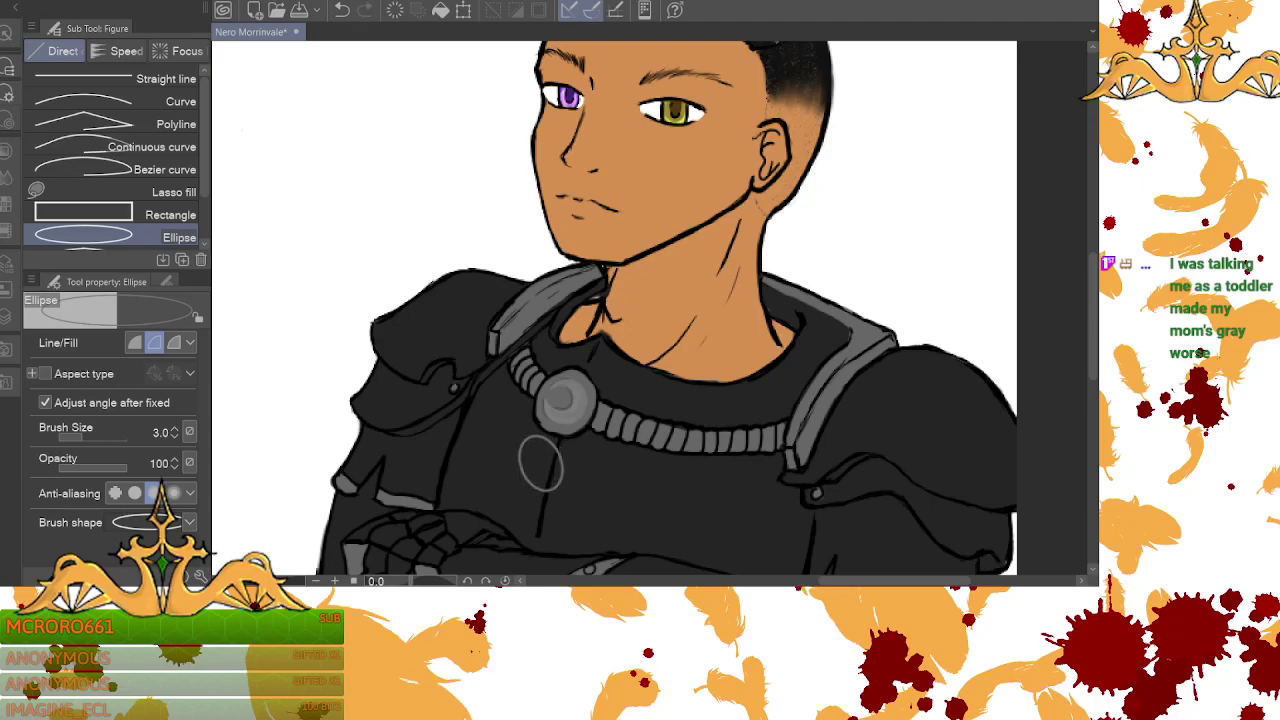
- Lasso the small ellipse on the chest plate and rotate it to lean the opposite way, parallel to the center seam
key("m")
mouse_move(512, 425)
left_mouse_down()
mouse_move(509, 470)
mouse_move(575, 489)
mouse_move(557, 428)
mouse_move(511, 421)
left_mouse_up()
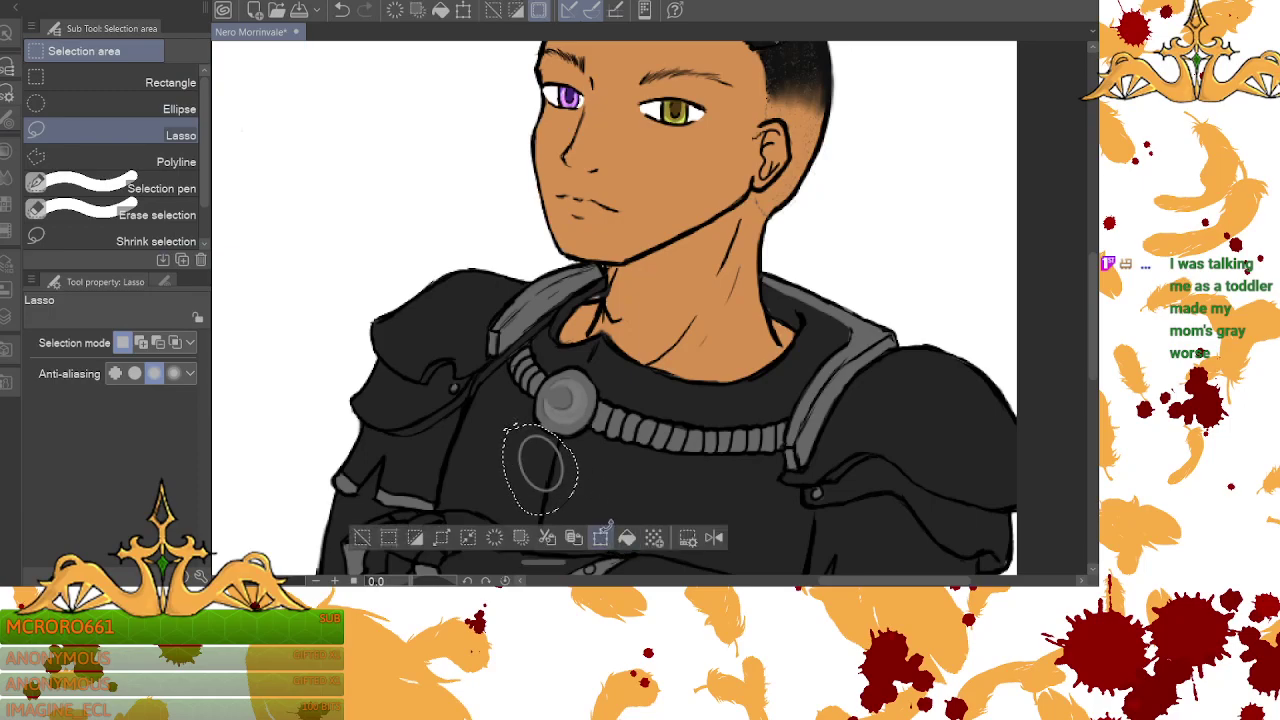
left_click(600, 537)
mouse_move(607, 504)
left_mouse_down()
mouse_move(531, 486)
mouse_move(588, 492)
mouse_move(551, 489)
left_mouse_up()
left_click(493, 558)
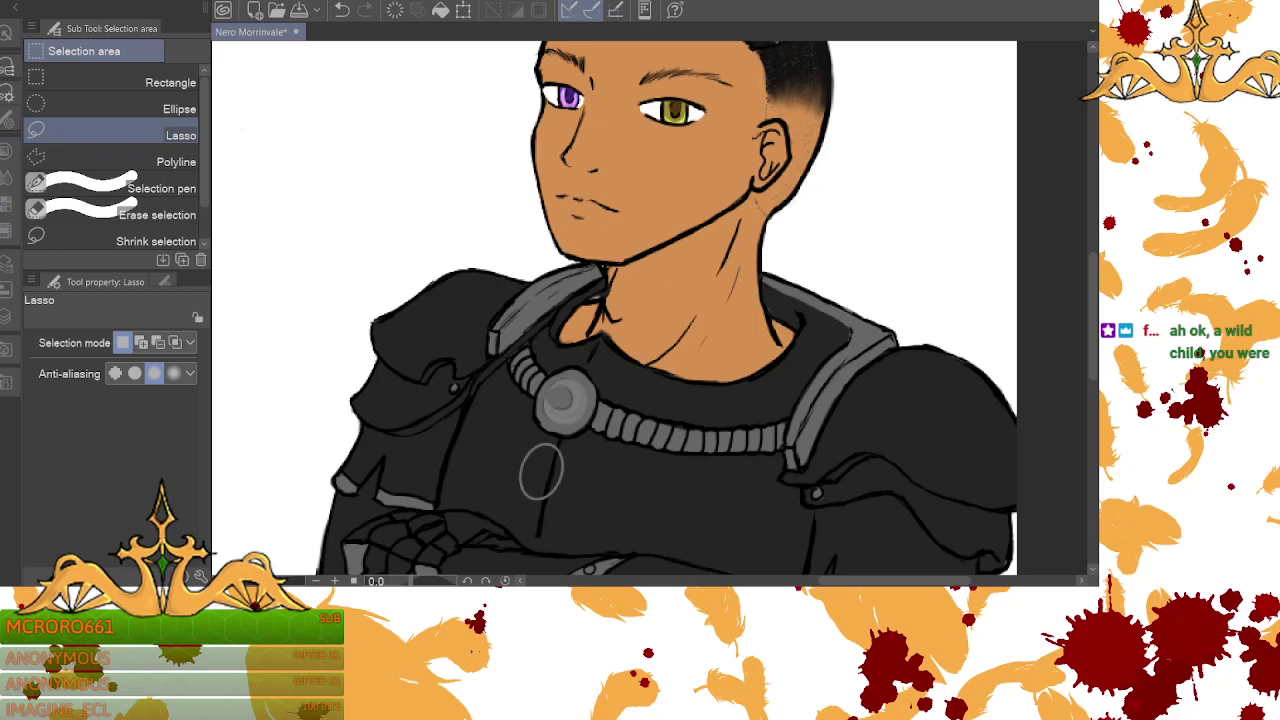
- Restore the ellipse's selection, shift the ellipse slightly right so it sits on the chest plate's center seam, and deselect it
key("p")
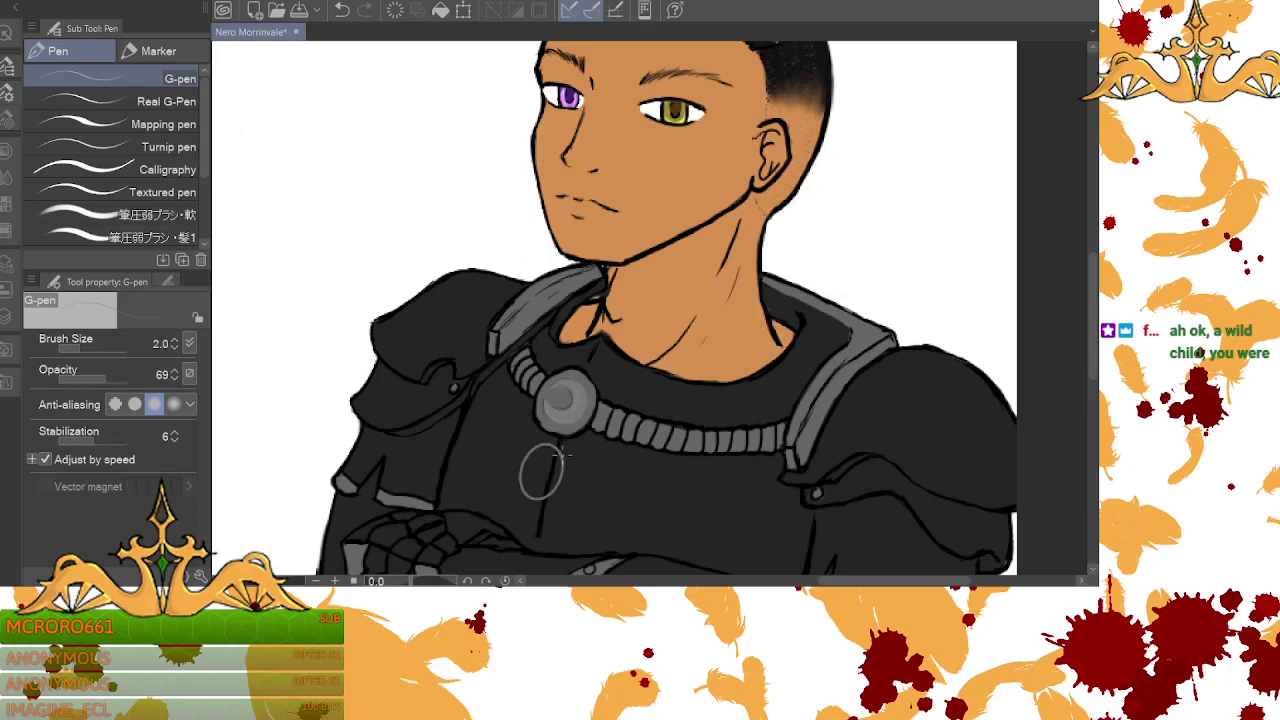
left_click(341, 12)
left_click(594, 538)
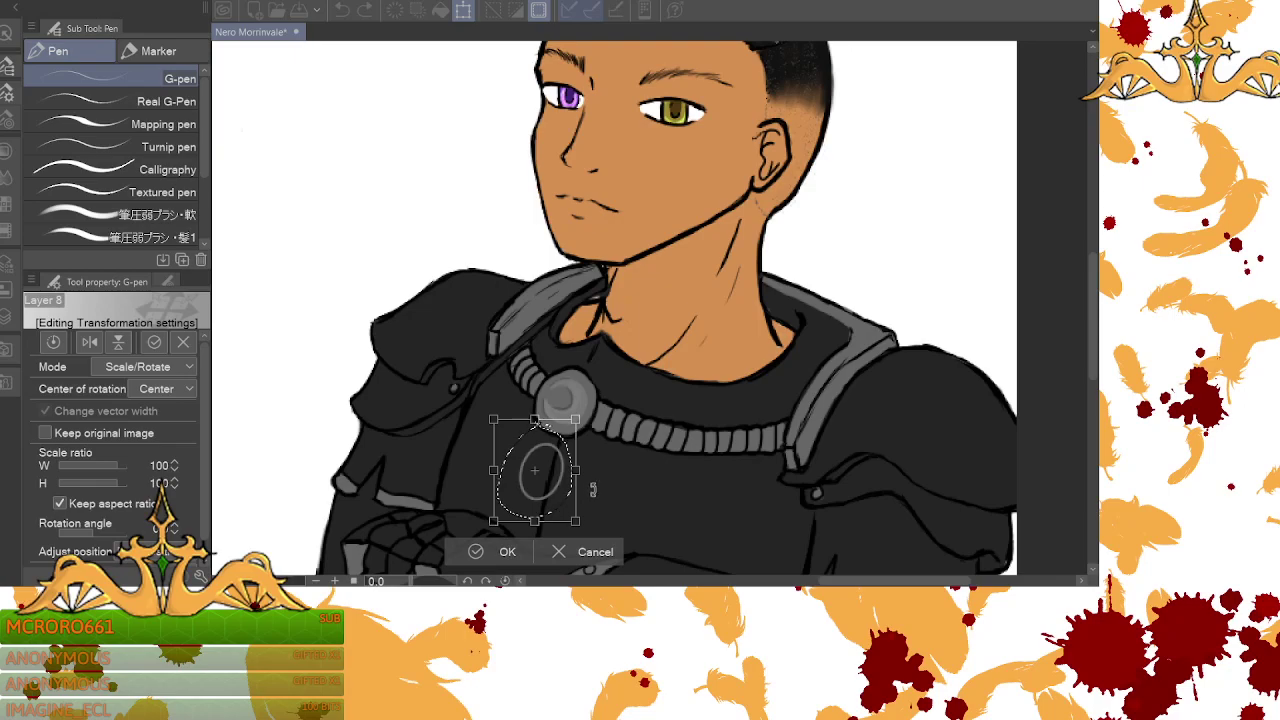
left_click_drag(565, 491, 573, 494)
left_click(513, 552)
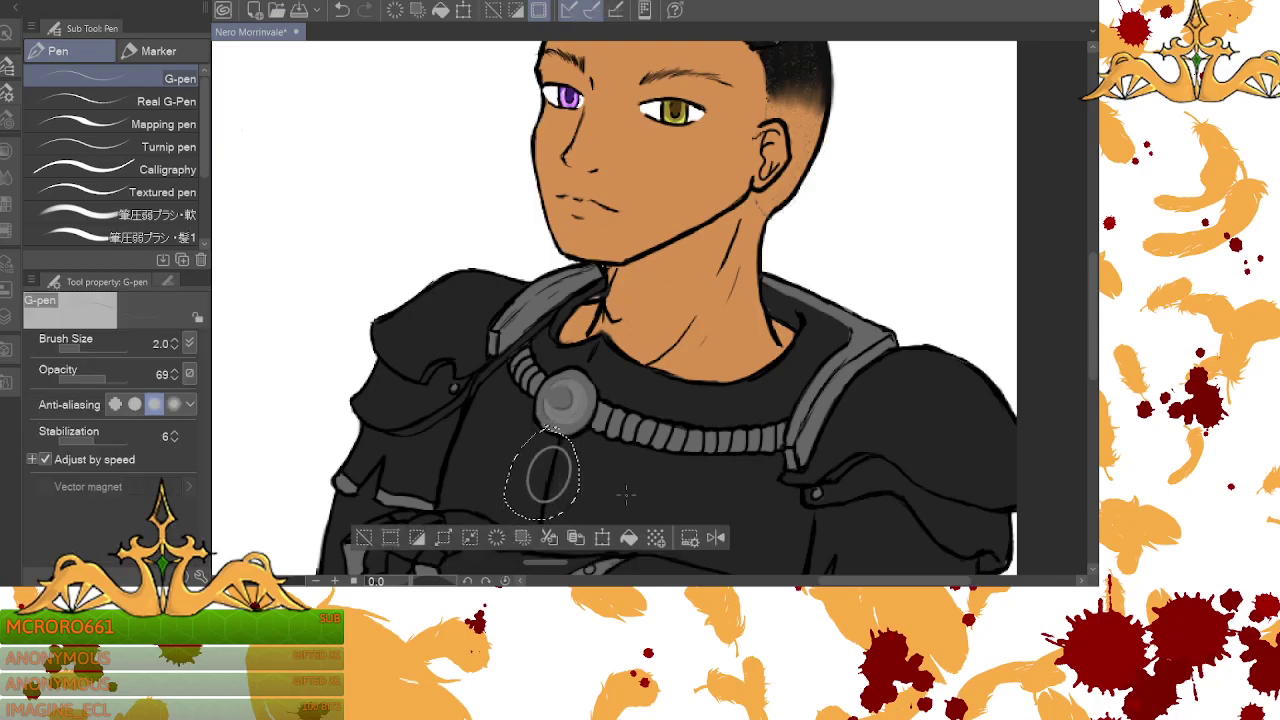
key("m")
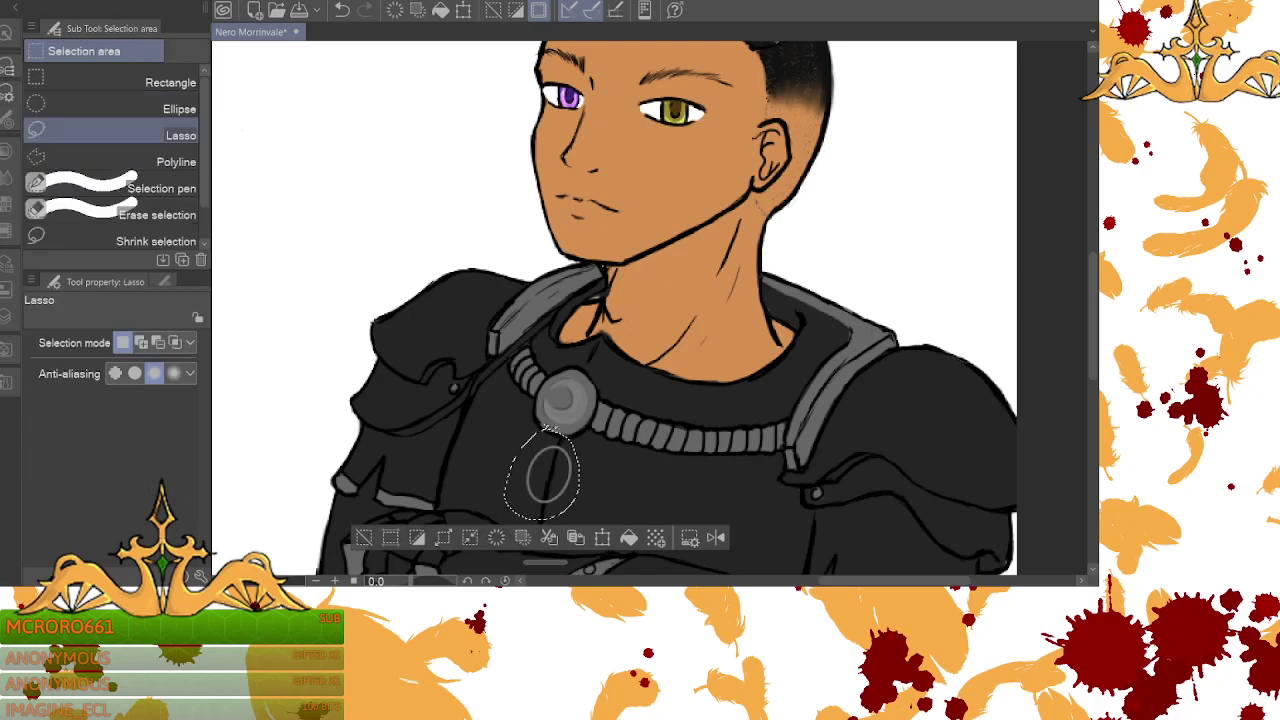
key("ctrl+d")
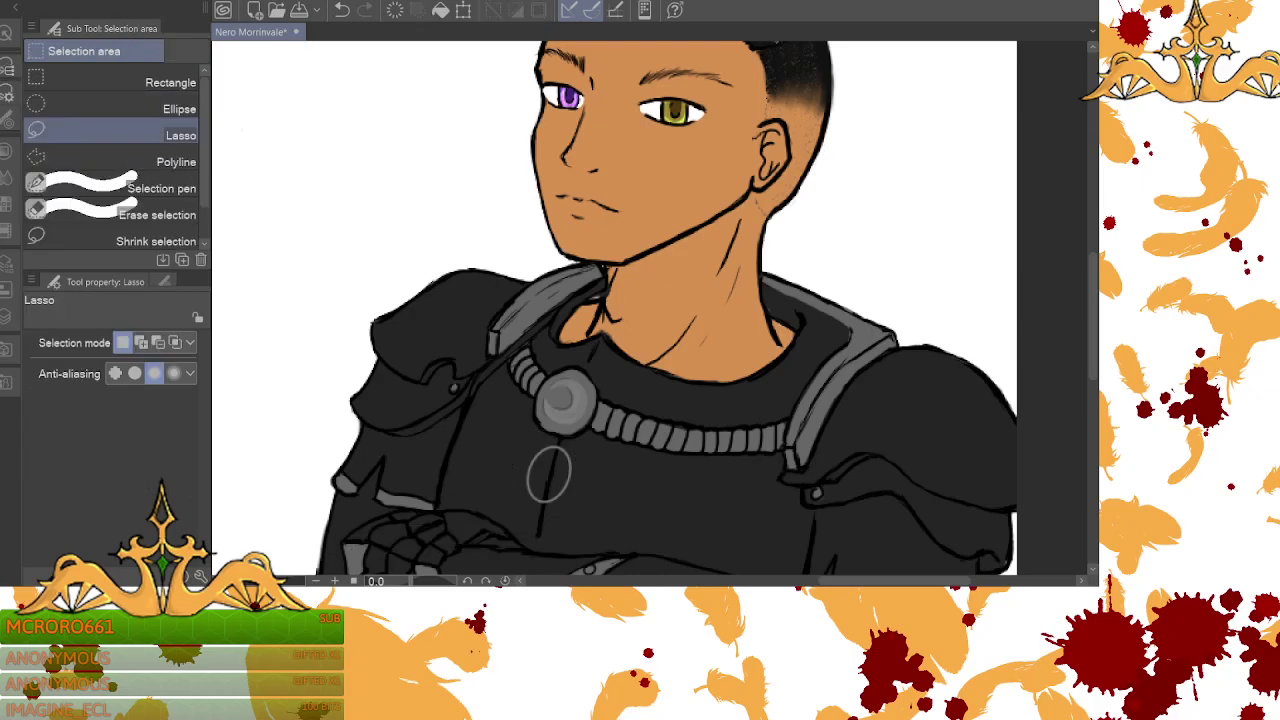
key("p")
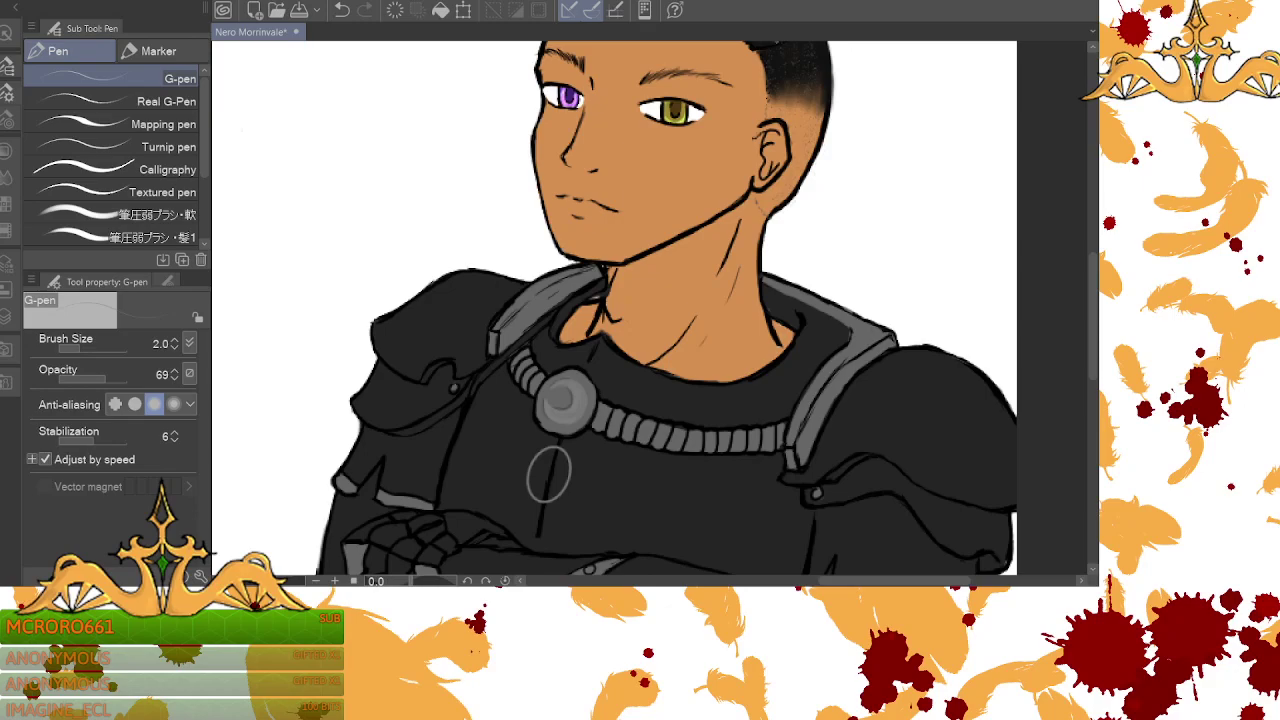
mouse_move(594, 485)
left_mouse_down()
mouse_move(663, 507)
mouse_move(832, 432)
left_mouse_up()
left_click_drag(513, 460, 481, 320)
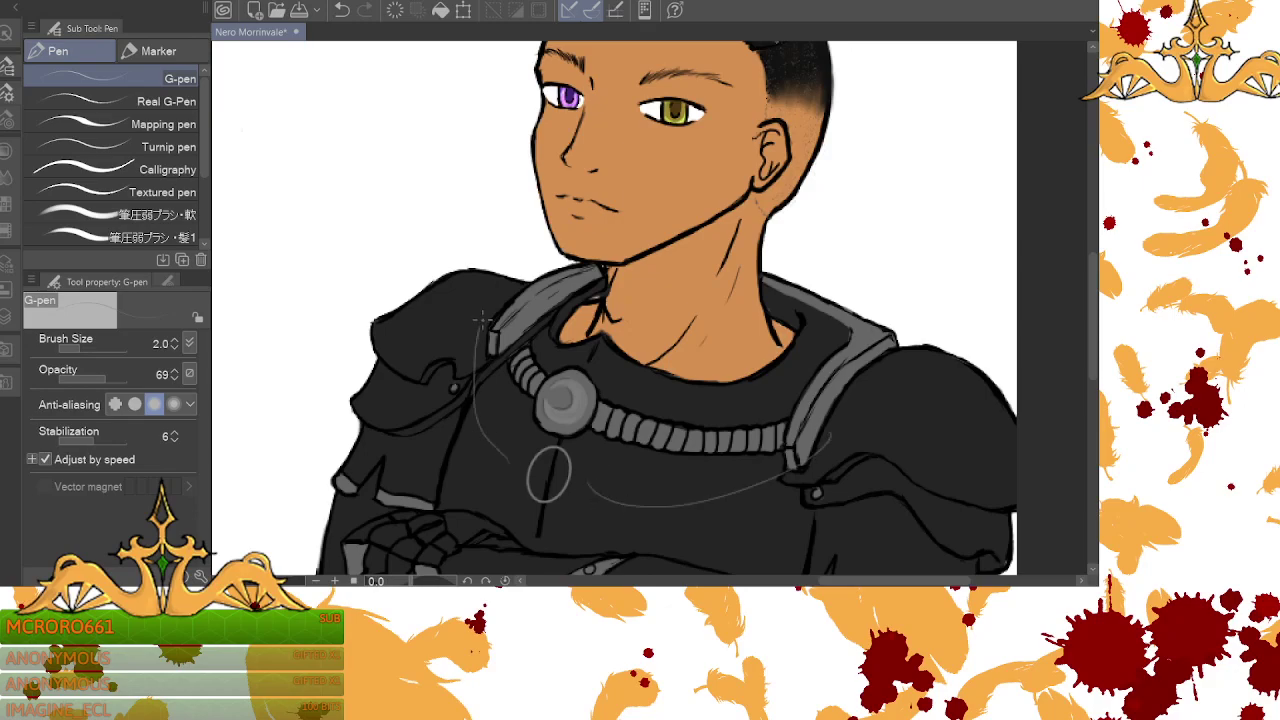
left_click(341, 10)
left_click(341, 10)
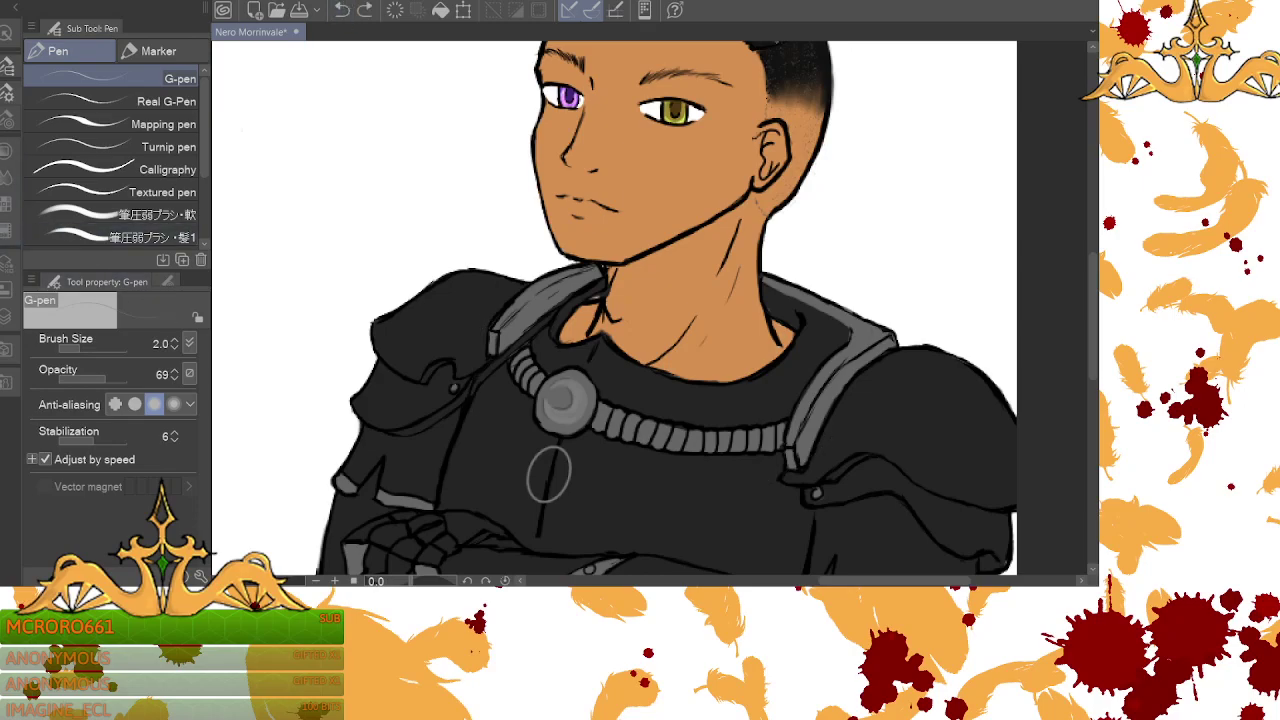
- Fill the ellipse with gray and outline a crescent moon to its right with the G-pen at size 2
key("g")
left_click(553, 483)
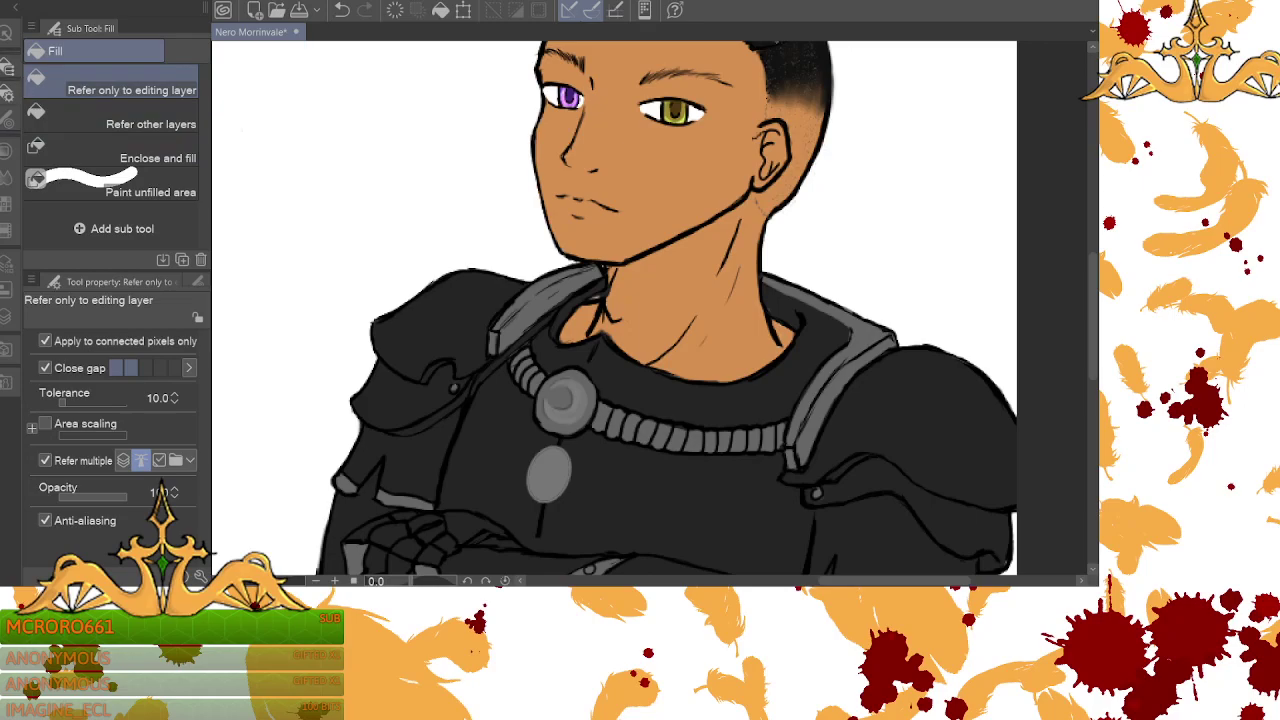
key("p")
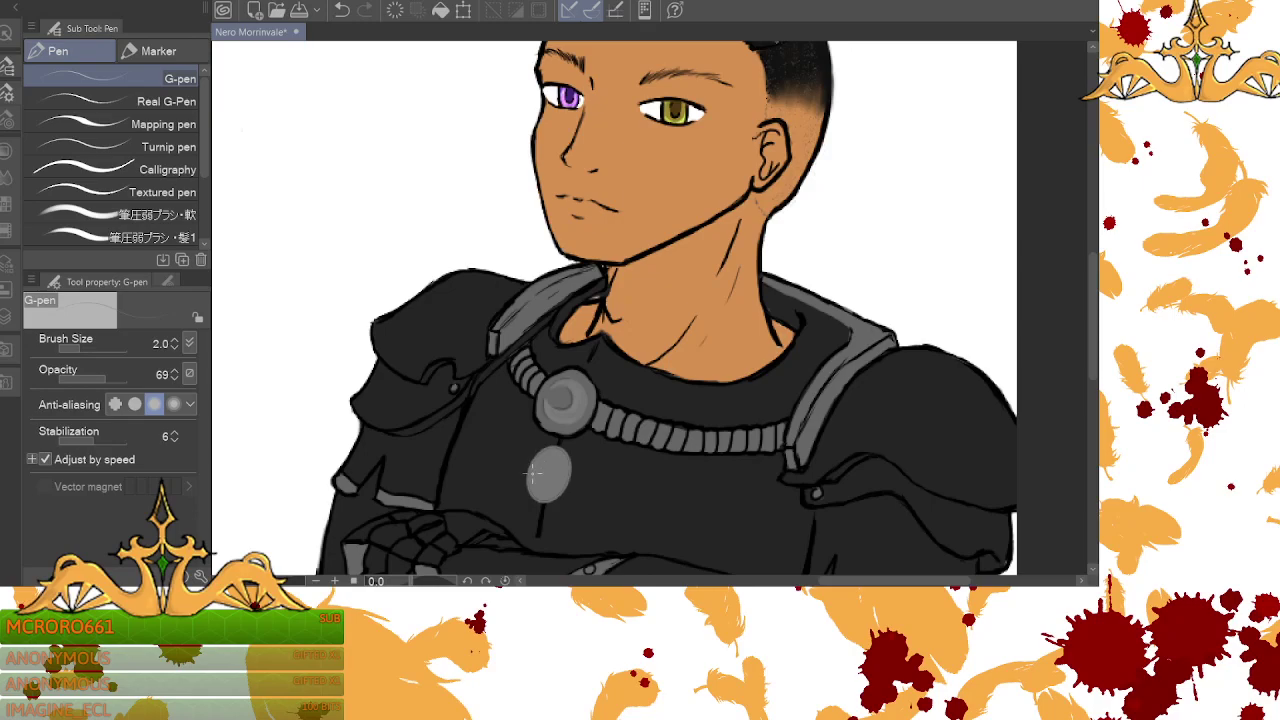
left_click(335, 581)
left_click_drag(1093, 294, 1093, 338)
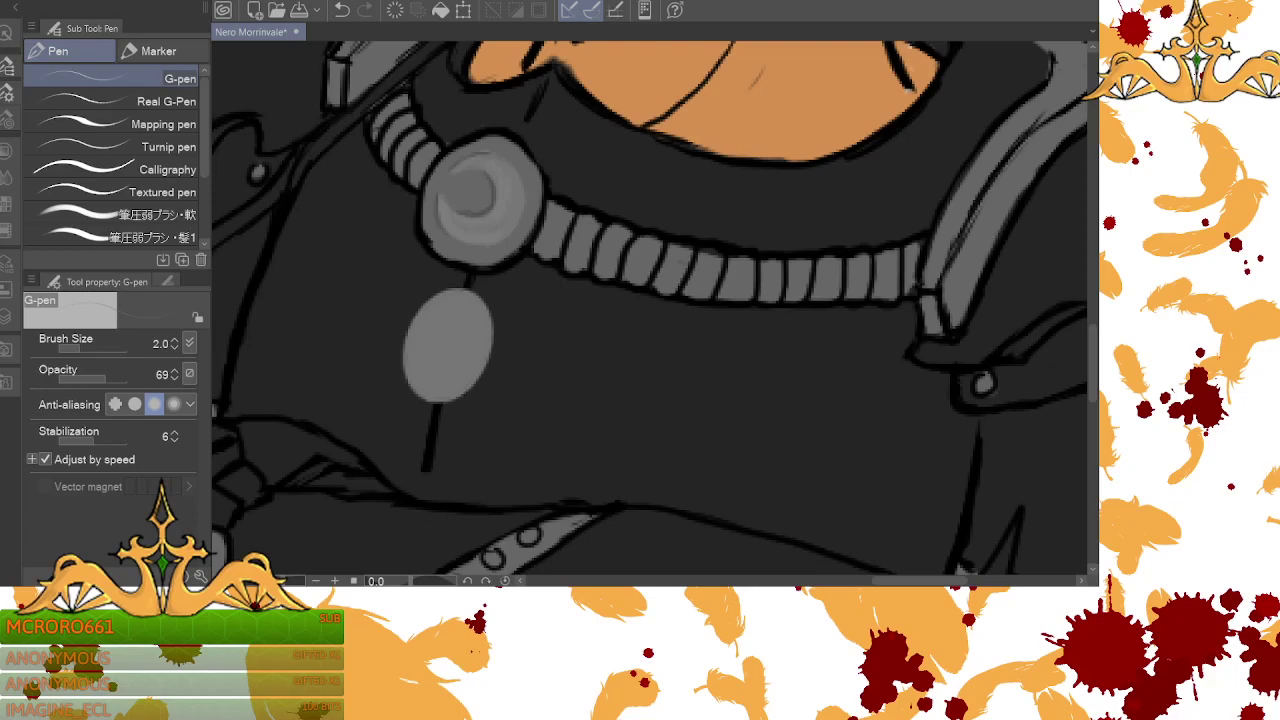
mouse_move(555, 316)
left_mouse_down()
mouse_move(576, 351)
mouse_move(560, 397)
mouse_move(524, 414)
mouse_move(496, 403)
mouse_move(505, 410)
mouse_move(544, 408)
mouse_move(568, 384)
mouse_move(573, 342)
mouse_move(533, 311)
left_mouse_up()
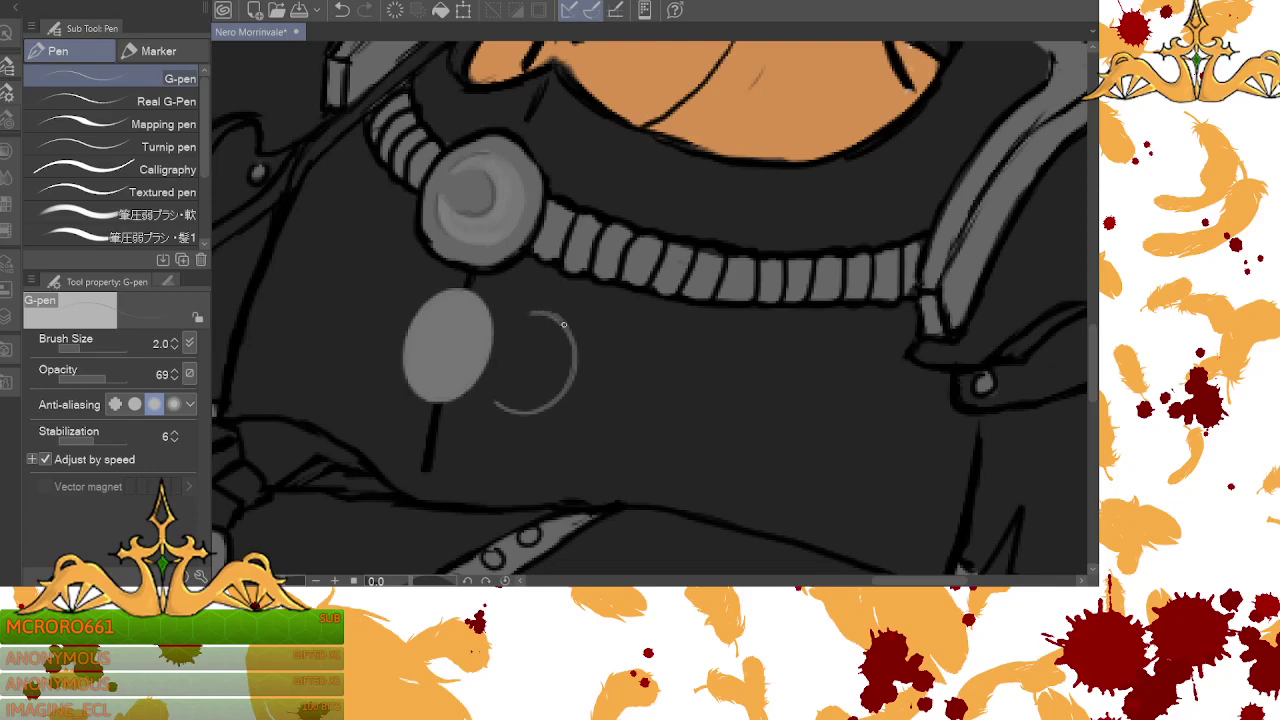
mouse_move(530, 314)
left_mouse_down()
mouse_move(557, 346)
mouse_move(553, 375)
mouse_move(530, 400)
mouse_move(492, 402)
left_mouse_up()
- Lasso the crescent outline and copy it to a new layer above Layer 8
key("m")
mouse_move(536, 290)
left_mouse_down()
mouse_move(515, 428)
mouse_move(537, 294)
left_mouse_up()
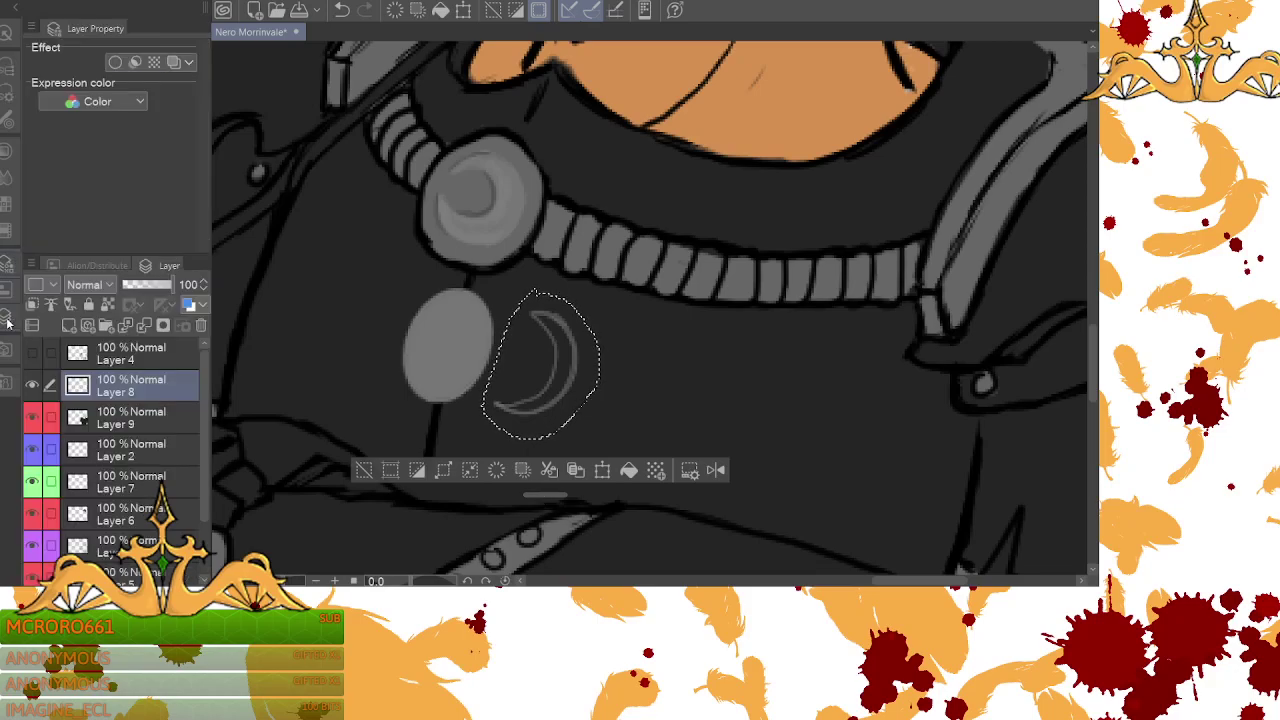
key("ctrl+j")
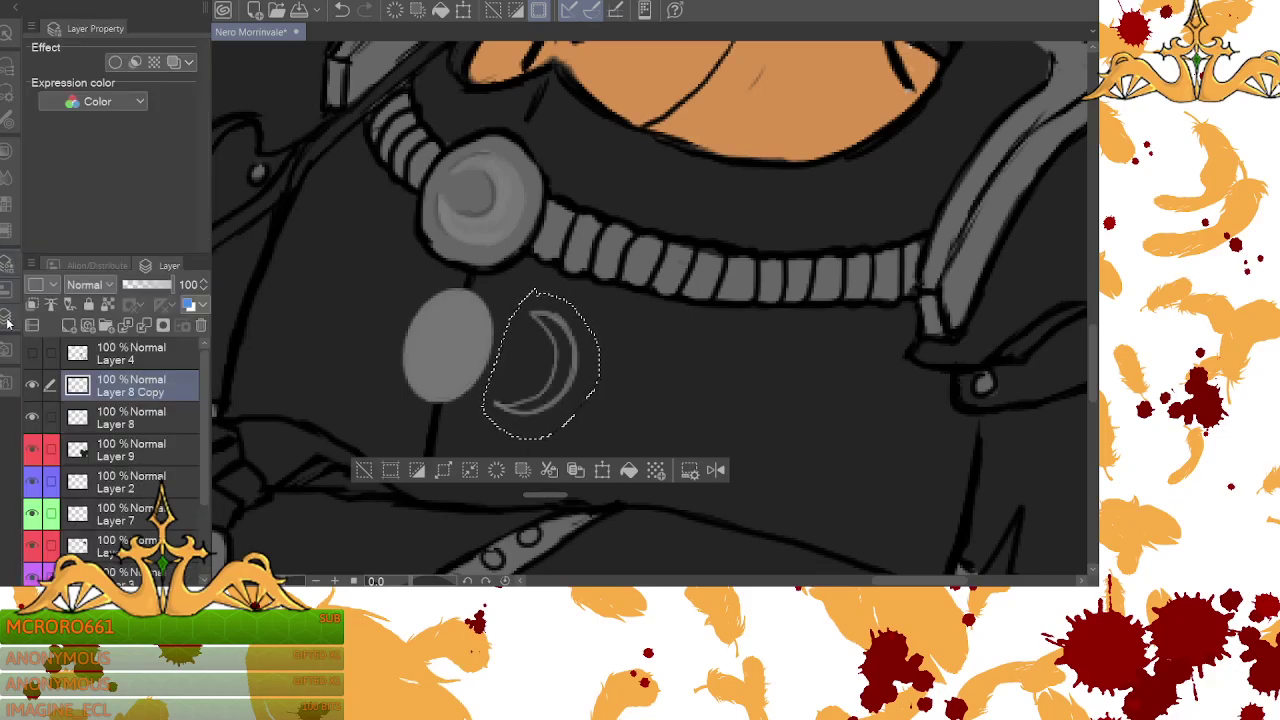
left_click(716, 470)
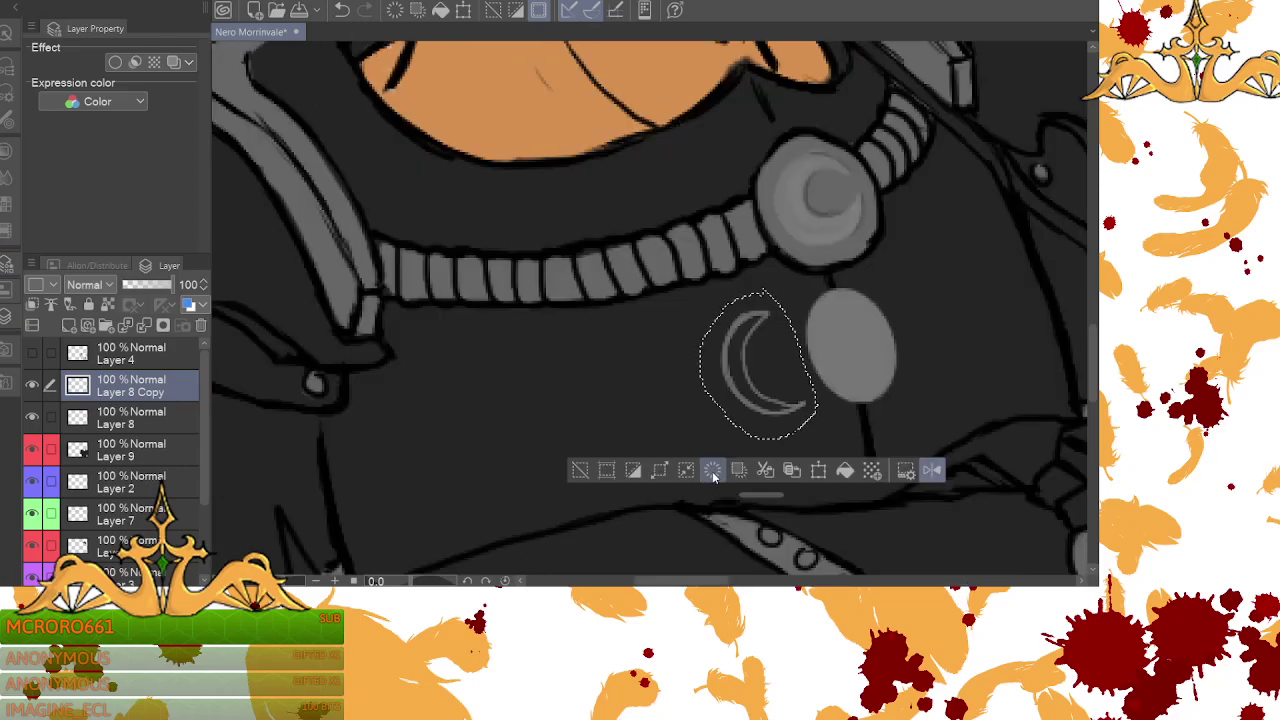
left_click(925, 471)
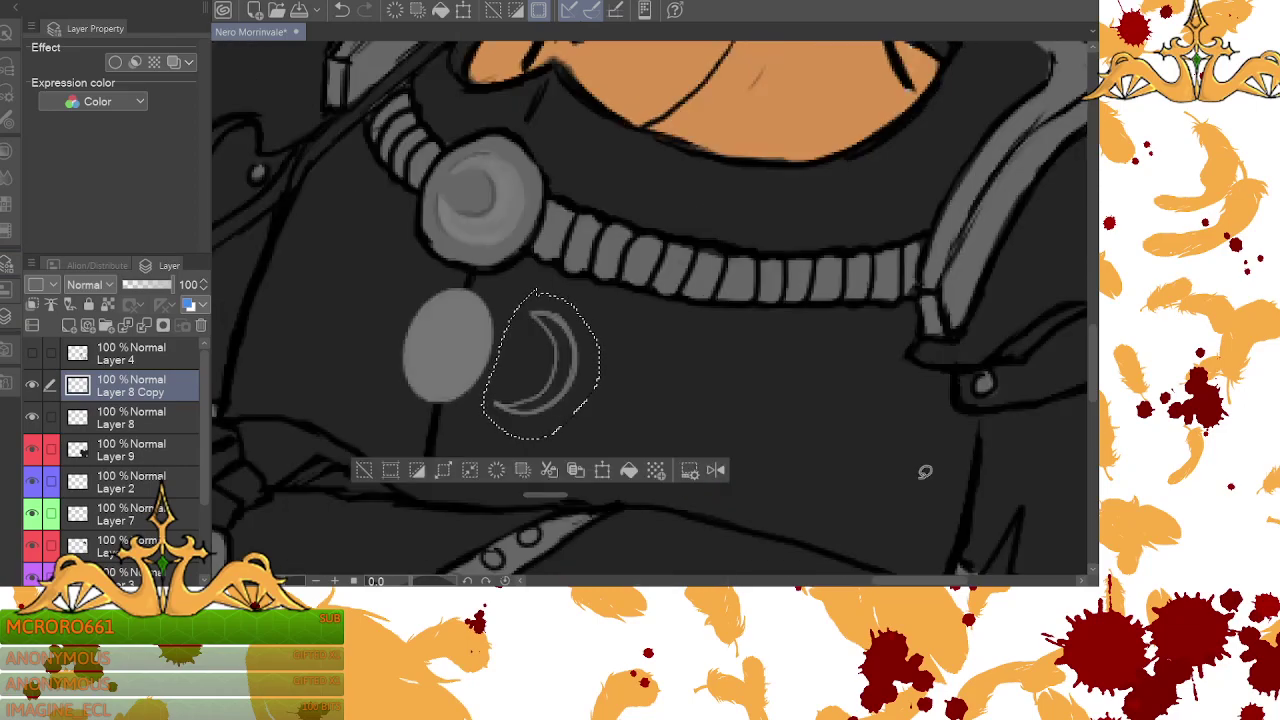
- Turn the copied crescent around and place it on the left side of the gray oval, opposite the original
left_click(602, 470)
left_click_drag(585, 466, 480, 437)
left_click_drag(585, 385, 360, 391)
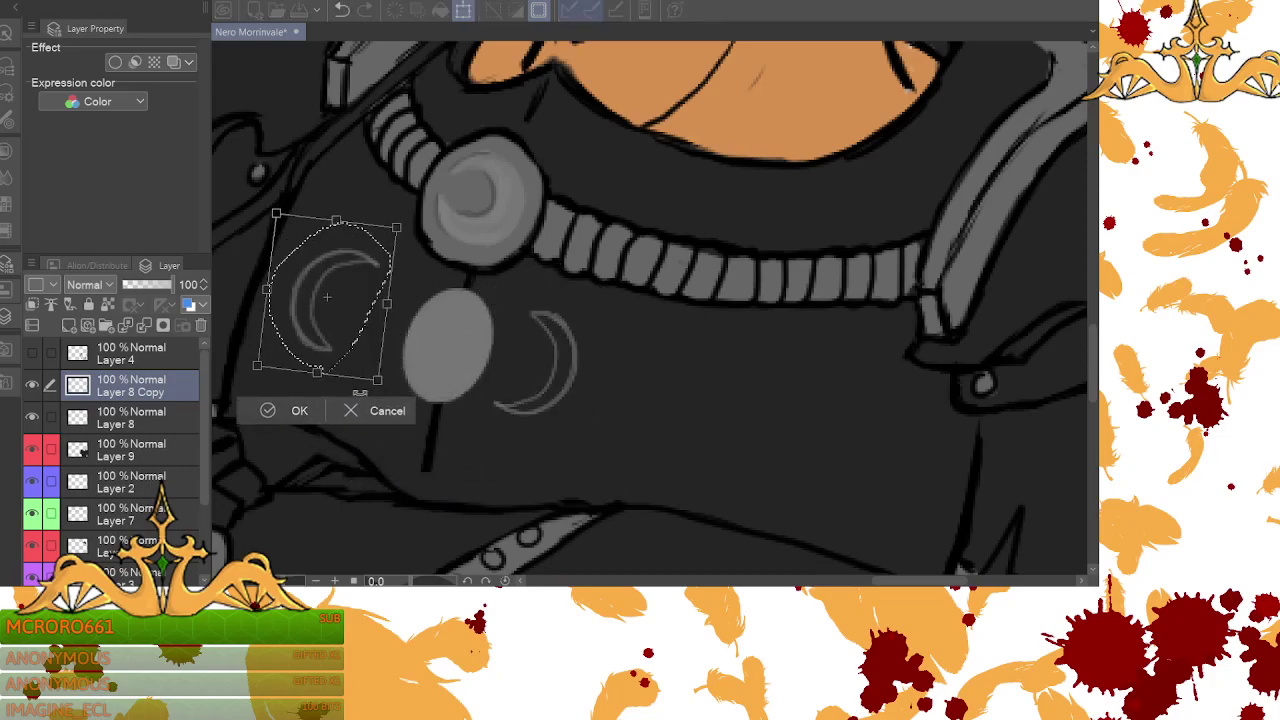
left_click_drag(411, 322, 416, 309)
left_click_drag(352, 336, 374, 351)
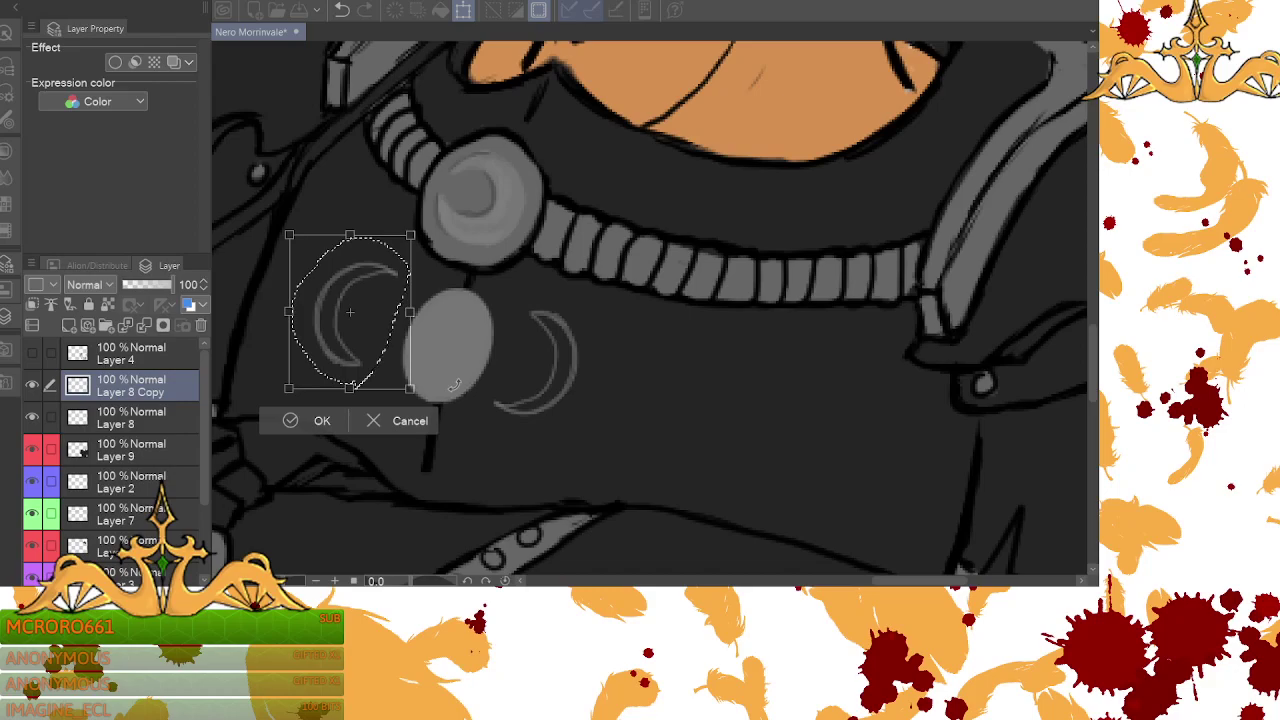
- Move the copied crescent closer to the oval, fine-tune its tilt and position, apply the transformation and deselect it
left_click_drag(373, 331, 391, 357)
key("Right")
key("Right")
key("Right")
key("Left")
key("Down")
key("Down")
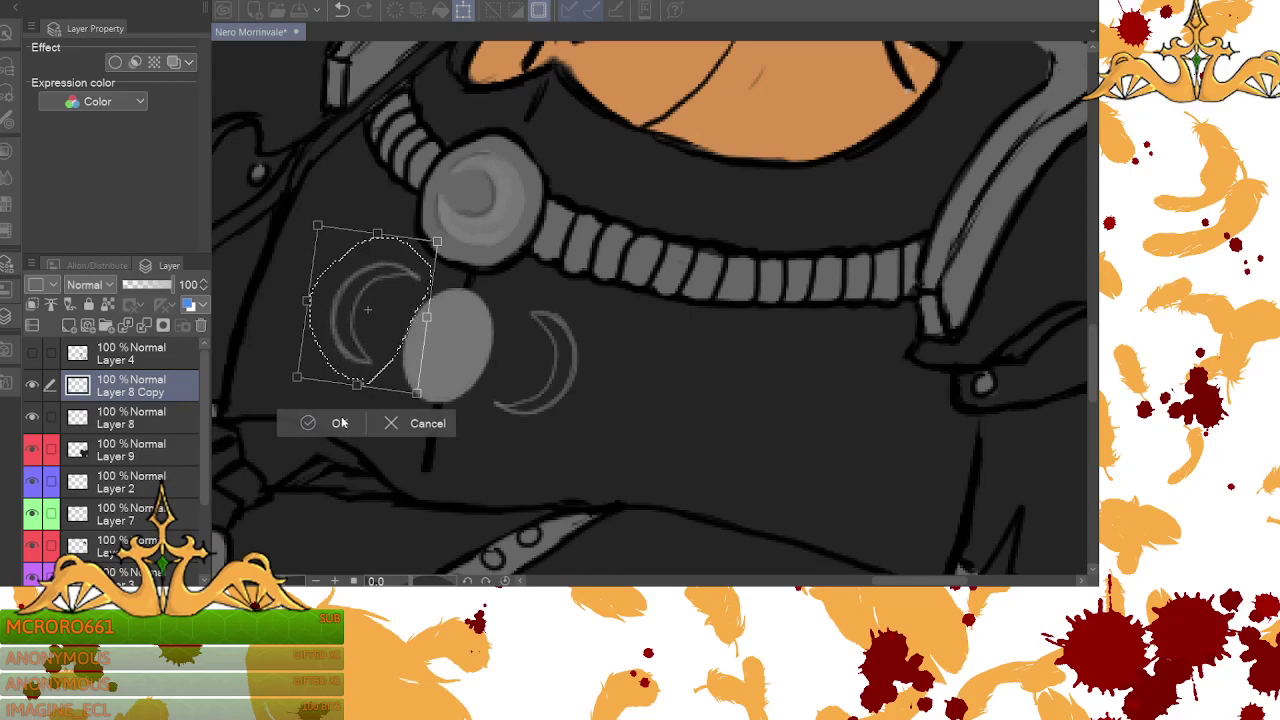
left_click(337, 423)
key("ctrl+d")
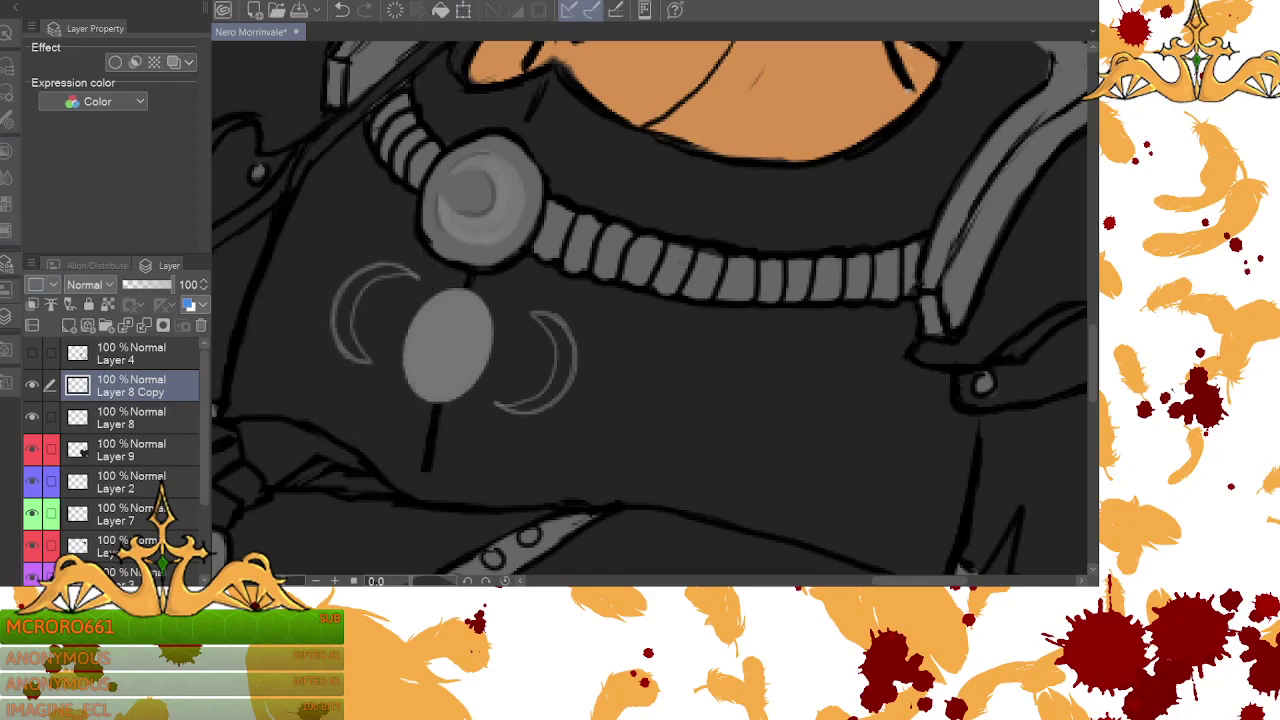
- Clean up and reshape the pointed tips of the copied crescent to the left of the oval
key("e")
left_click_drag(365, 360, 381, 364)
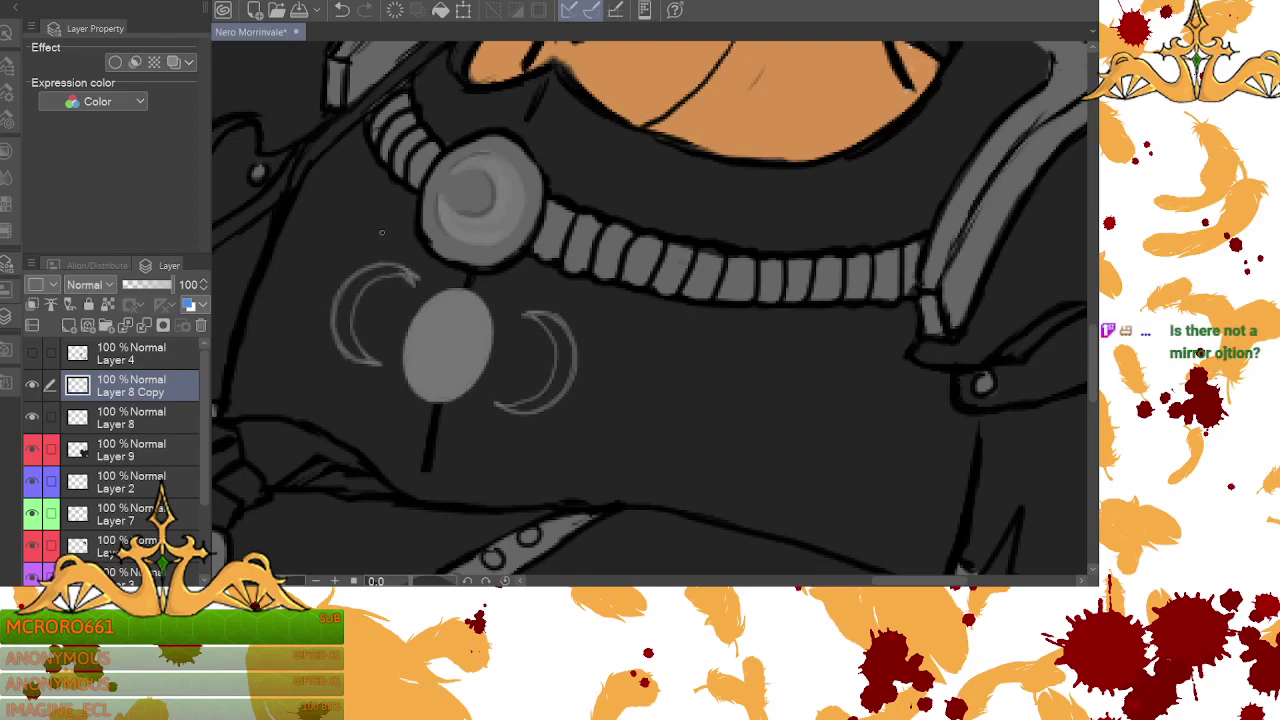
- Erase the stray line ends at the tips of both crescent outlines and merge Layer 8 Copy into Layer 8
key("e")
left_click_drag(420, 258, 418, 270)
key("p")
key("e")
left_click_drag(529, 312, 527, 309)
key("p")
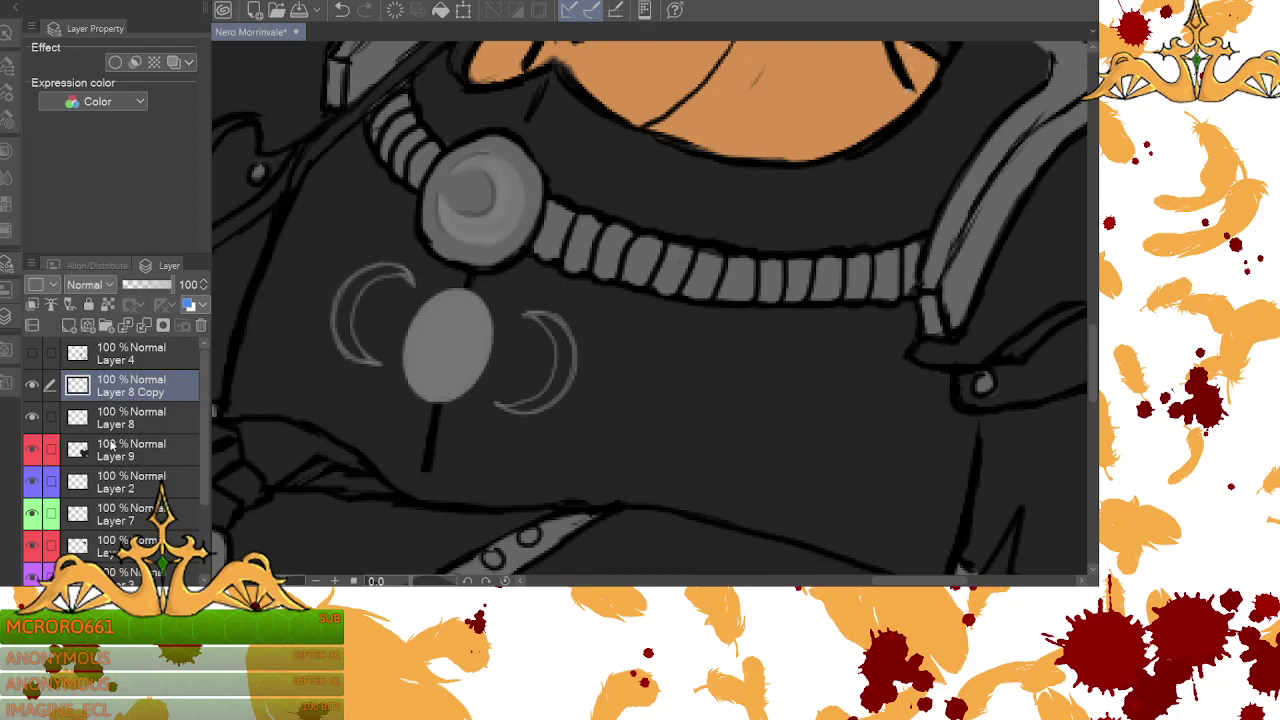
left_click(143, 326)
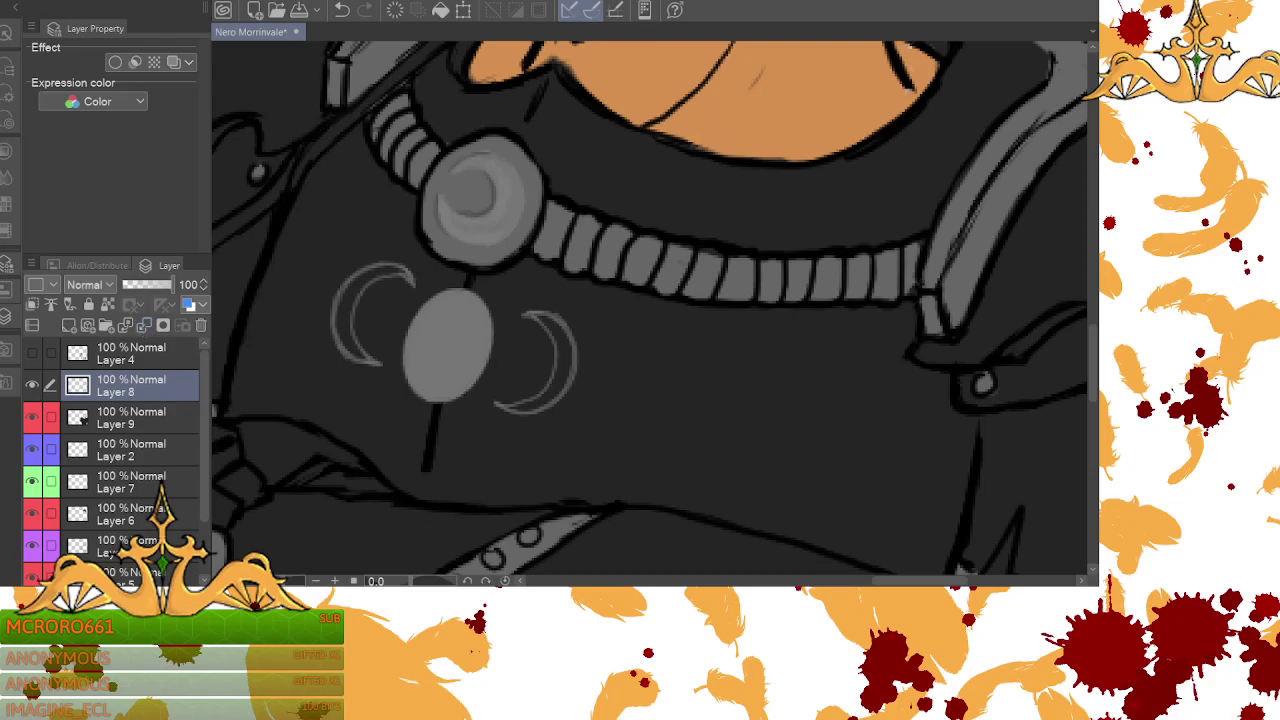
- Look through the Ruler, Figure, Text, Gradient and Correct line sub tools
left_click(8, 62)
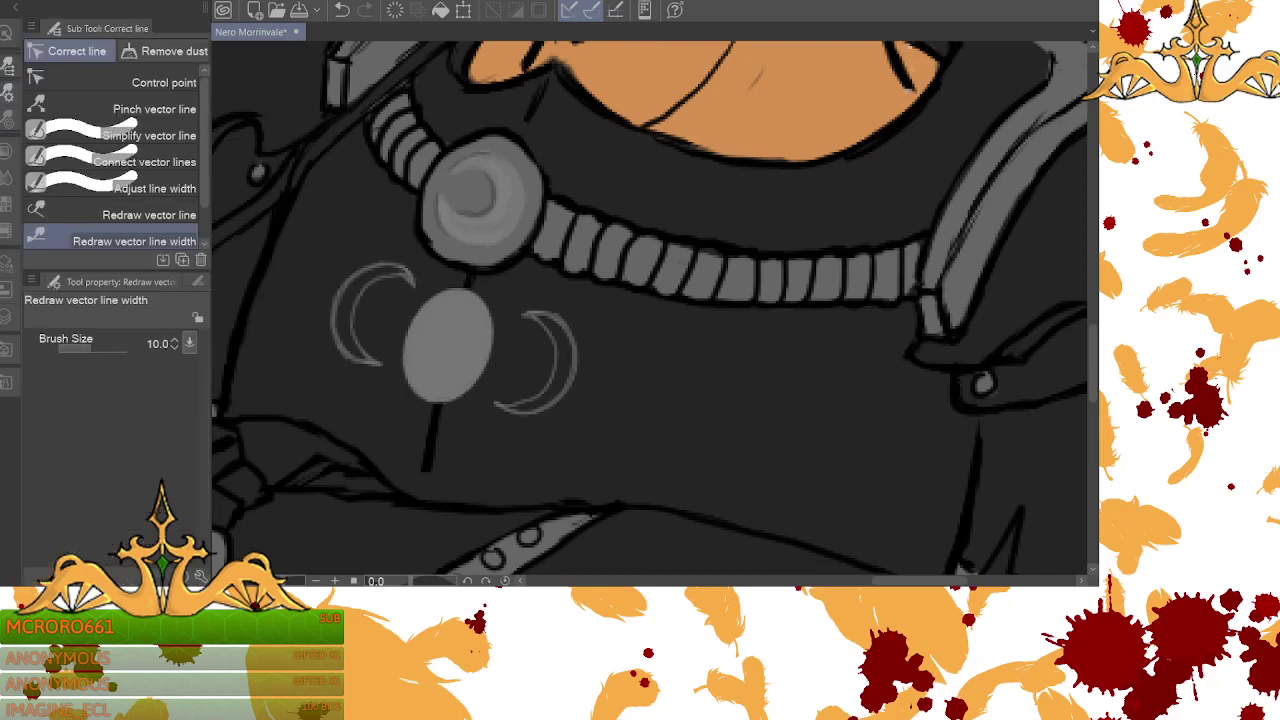
key("t")
key("u")
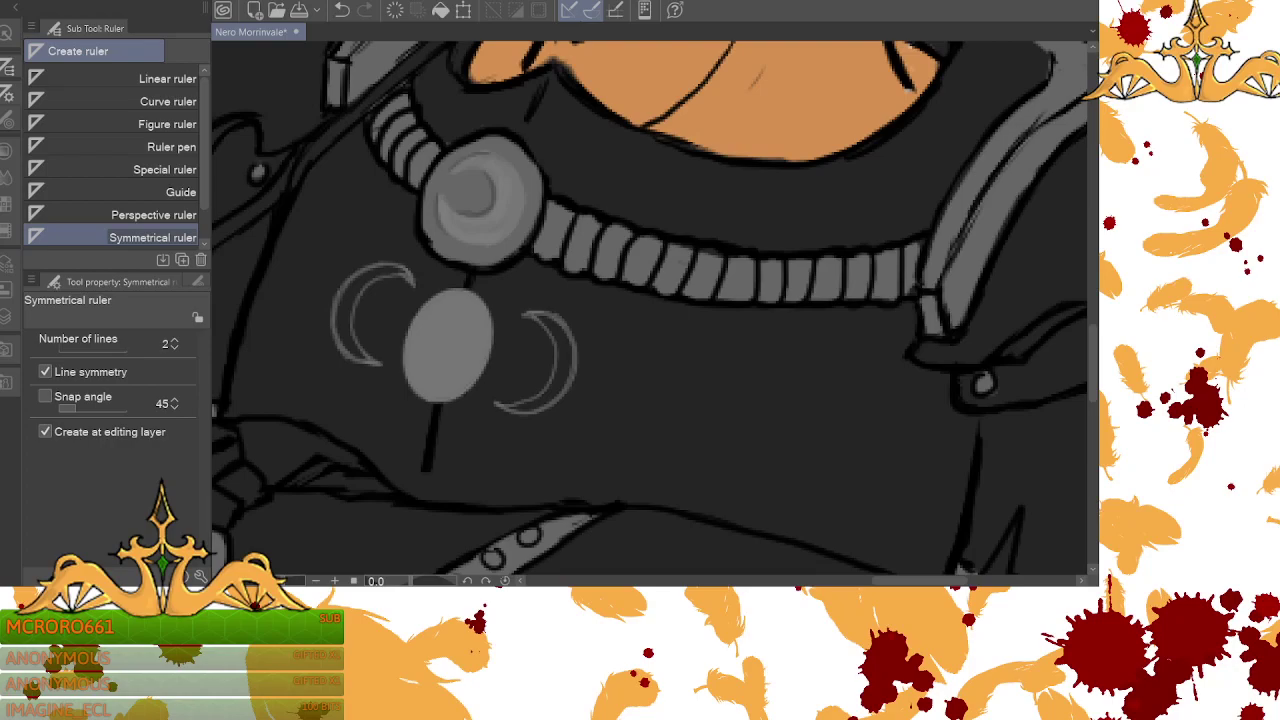
key("u")
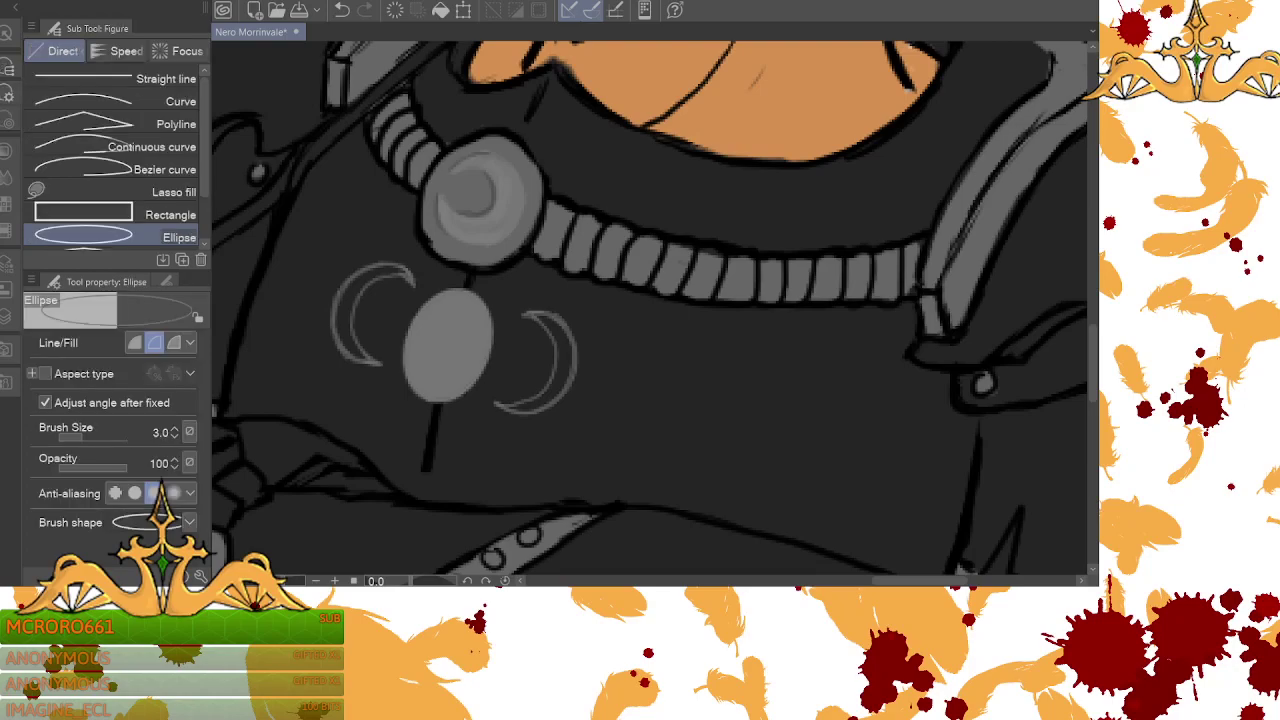
key("t")
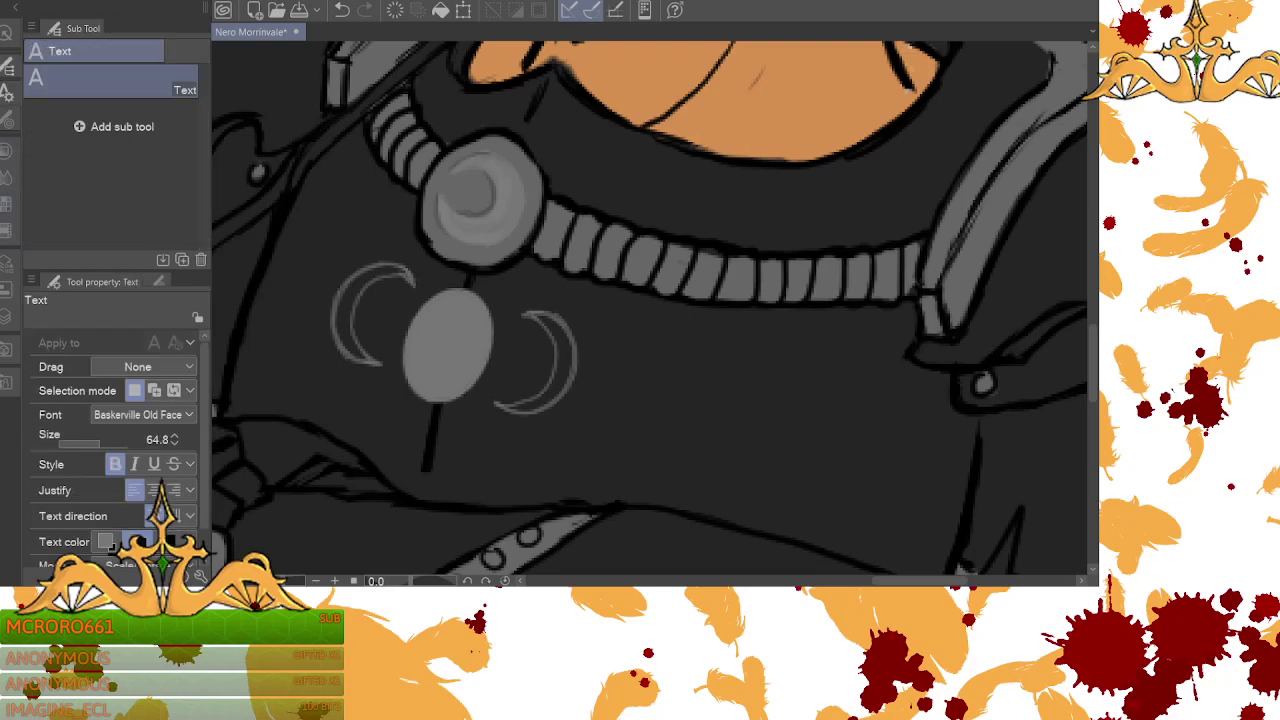
key("g")
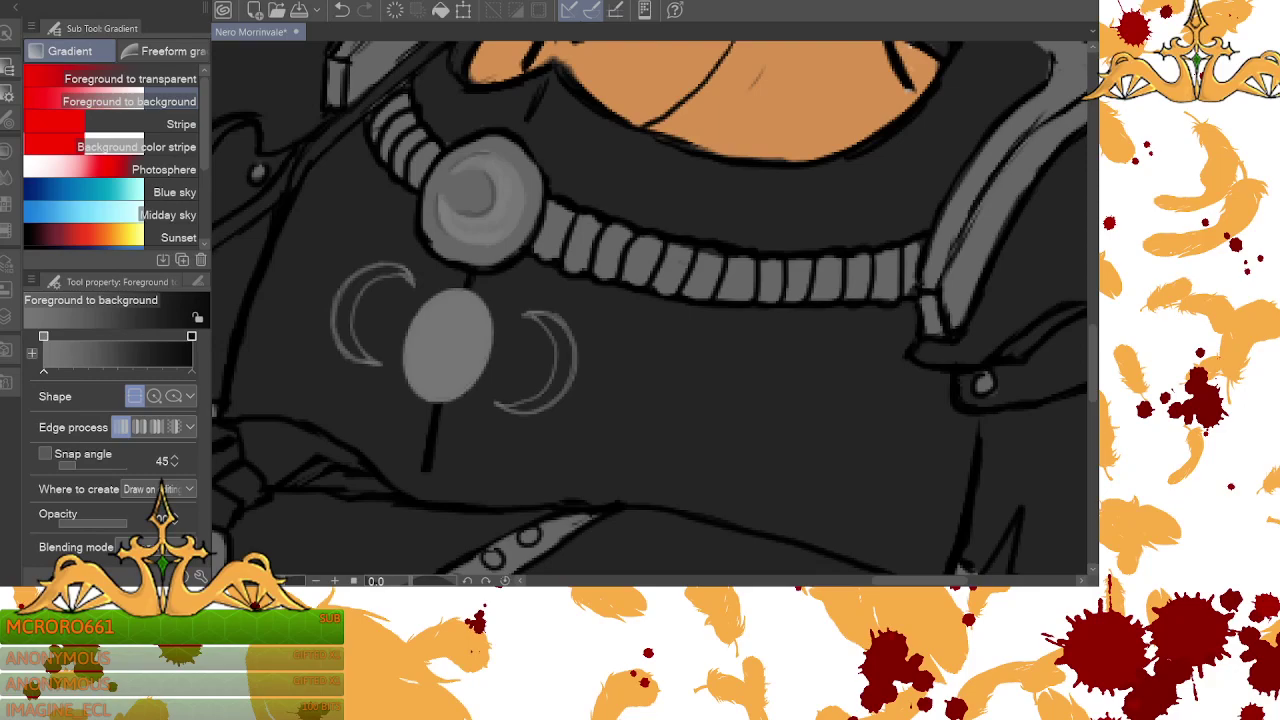
key("u")
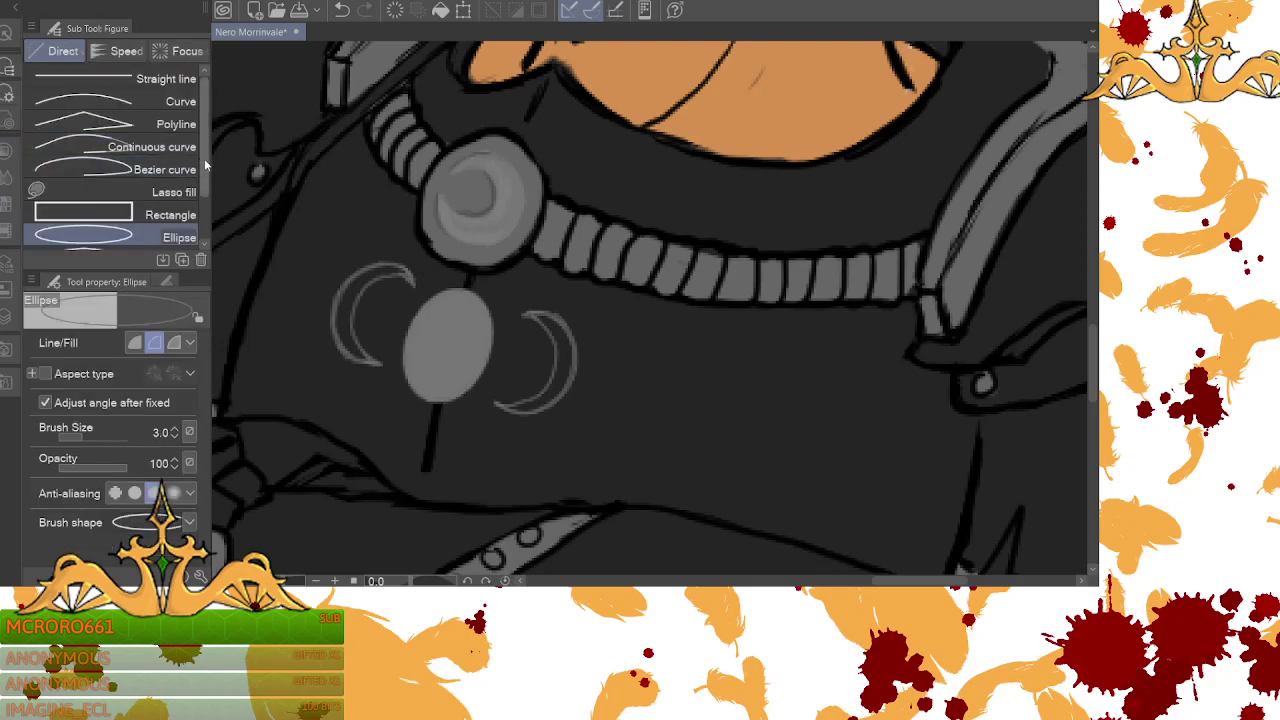
scroll(206, 158, "down", 3)
scroll(203, 147, "up", 3)
left_click(122, 52)
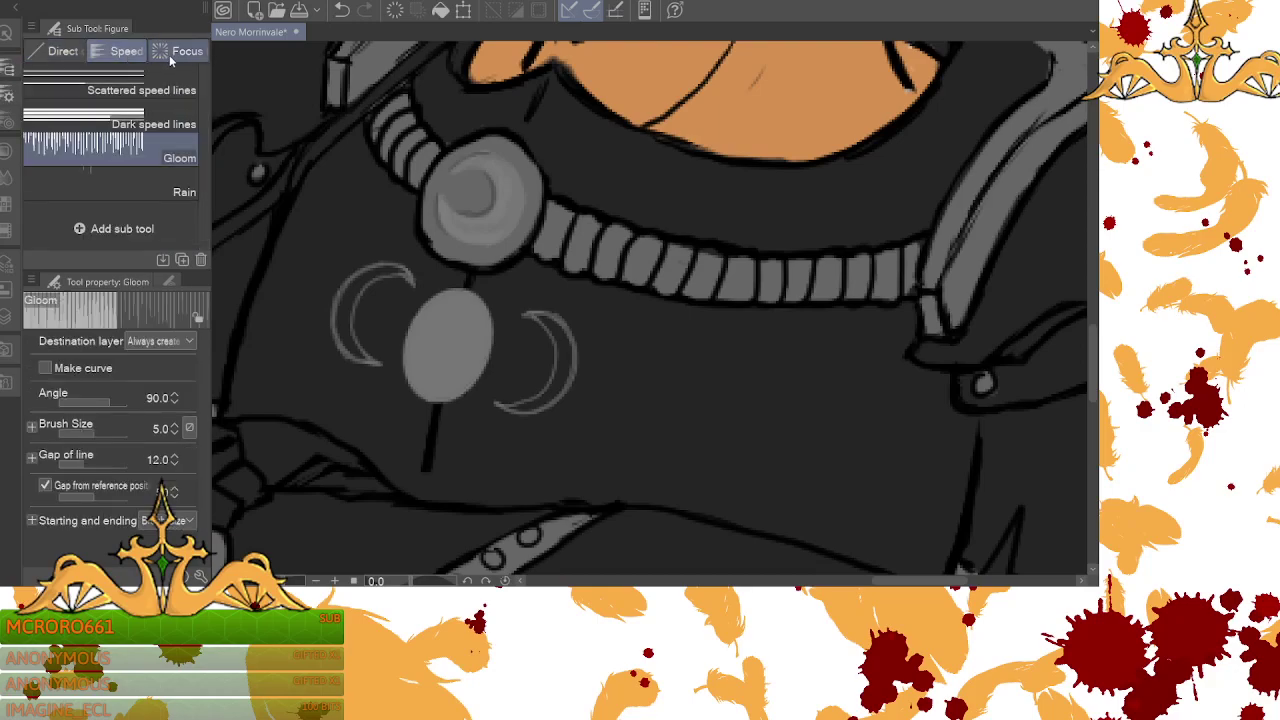
left_click(176, 58)
left_click(58, 55)
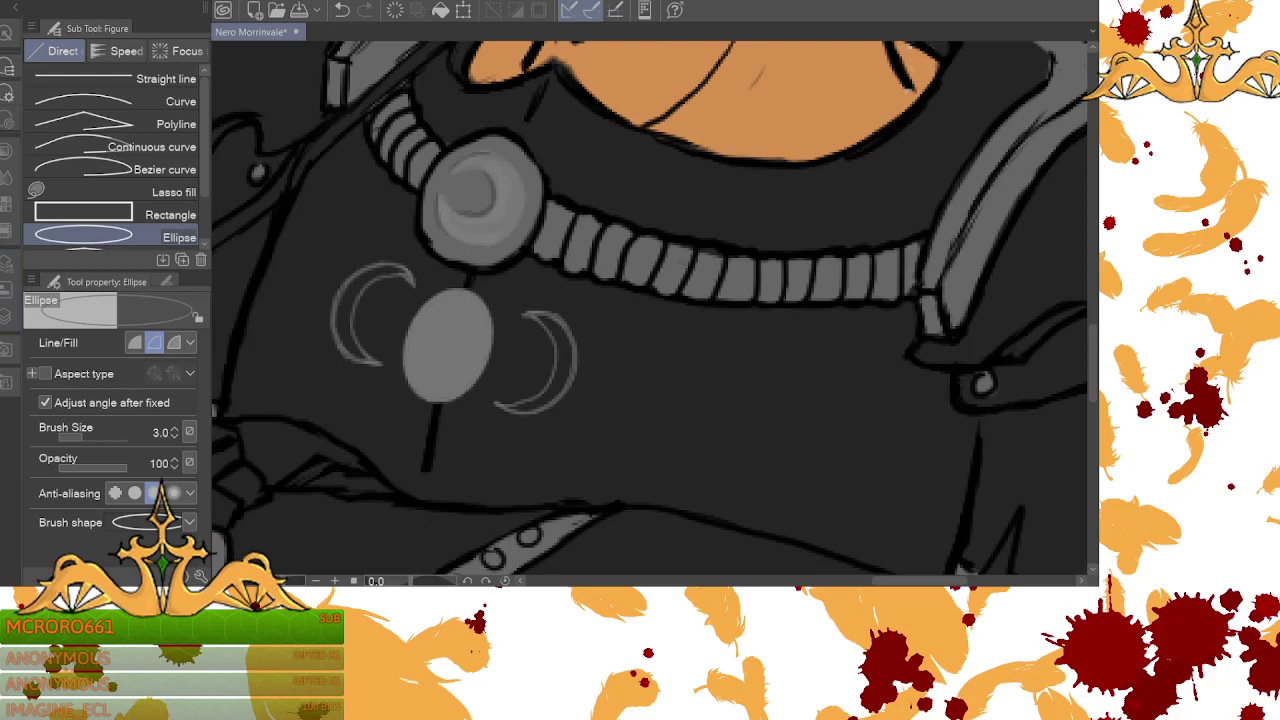
key("y")
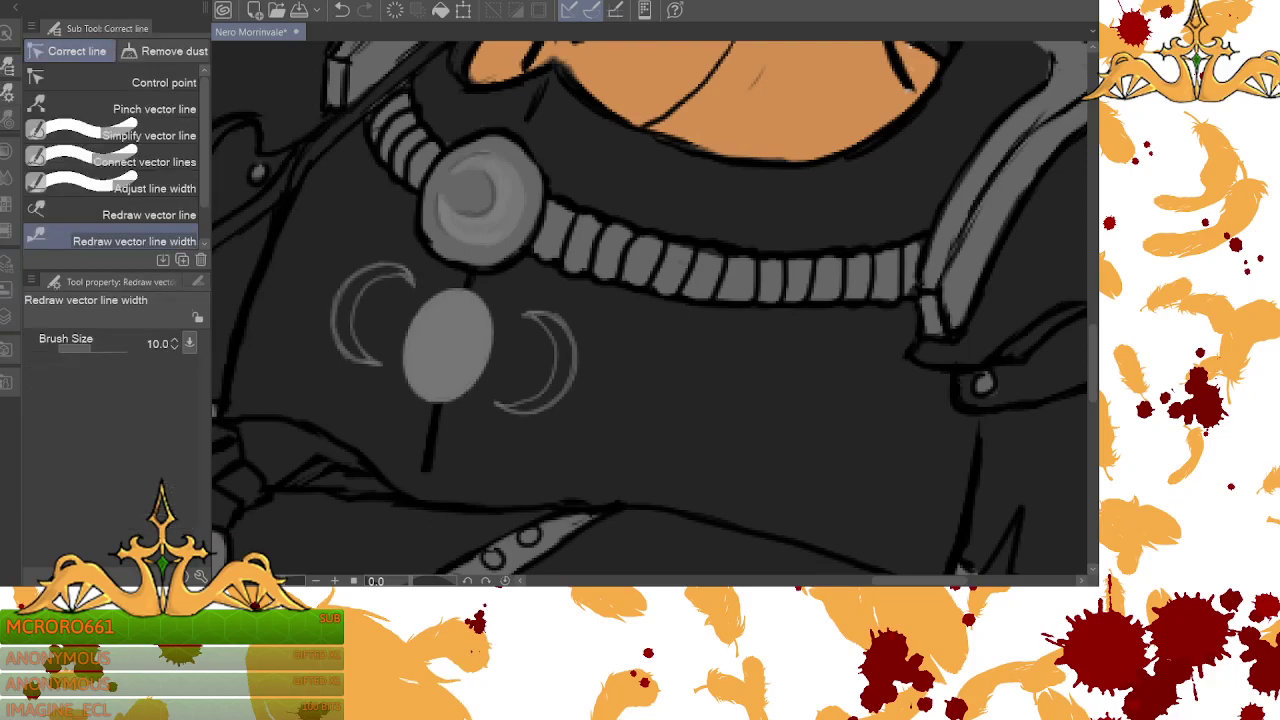
scroll(203, 147, "down", 3)
scroll(203, 147, "up", 3)
left_click(8, 318)
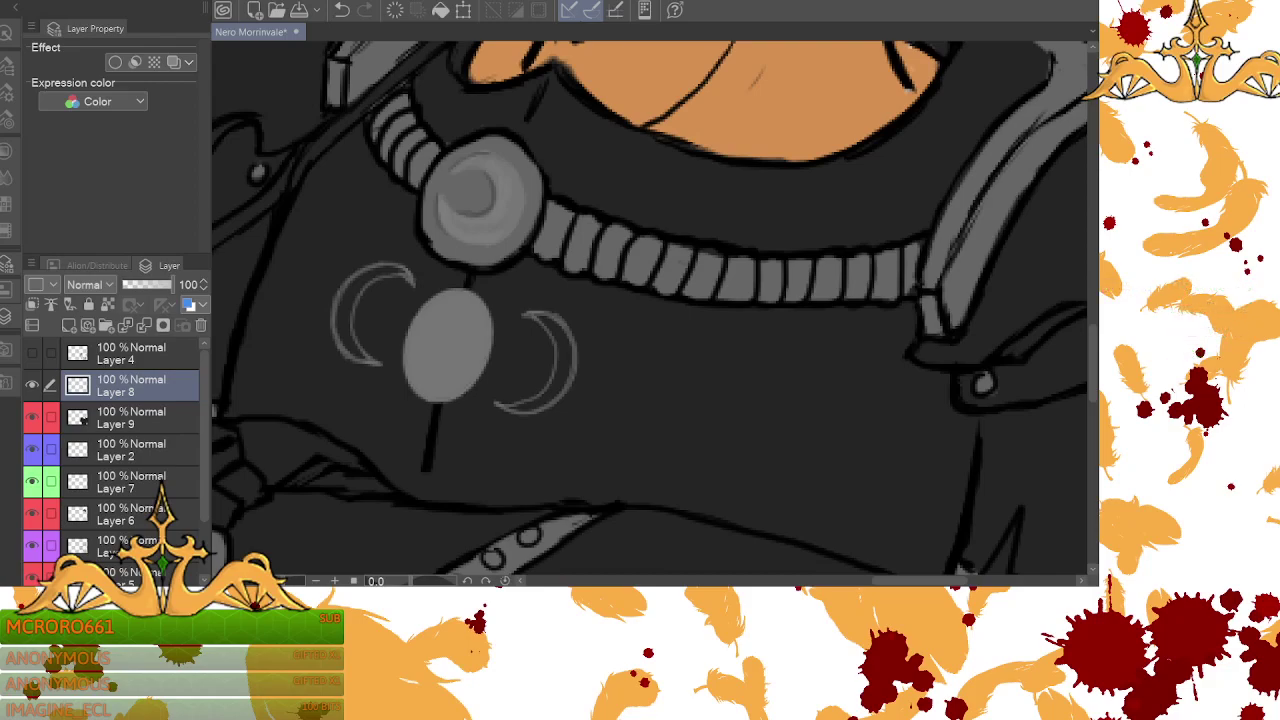
- Lasso the right crescent, move it away from the gray oval under the belt, and rotate it slightly counterclockwise
mouse_move(527, 293)
left_mouse_down()
mouse_move(490, 385)
mouse_move(595, 427)
mouse_move(560, 291)
left_mouse_up()
key("ctrl+t")
mouse_move(600, 380)
left_mouse_down()
mouse_move(720, 386)
mouse_move(750, 416)
left_mouse_up()
left_click_drag(835, 428, 772, 426)
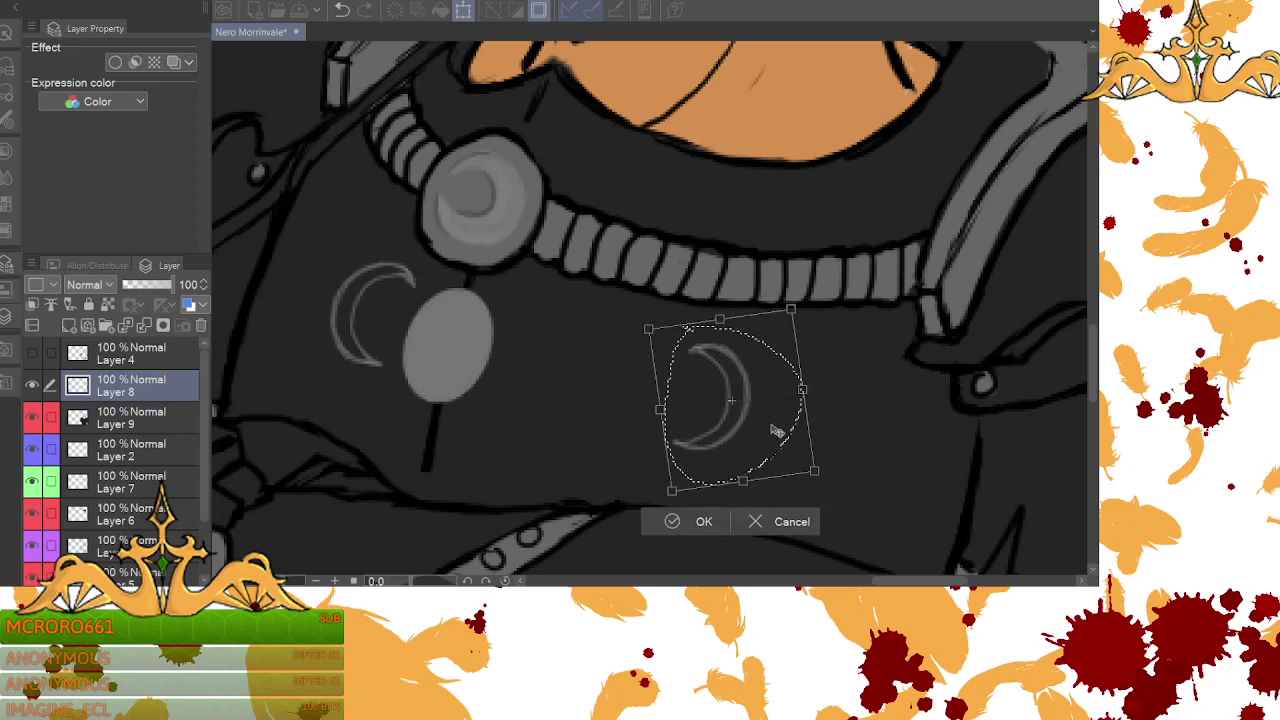
left_click(690, 521)
key("ctrl+d")
- Try moving the left crescent up and away from the gray oval with a slight clockwise rotation
mouse_move(366, 232)
left_mouse_down()
mouse_move(311, 262)
mouse_move(365, 382)
mouse_move(421, 261)
mouse_move(355, 218)
left_mouse_up()
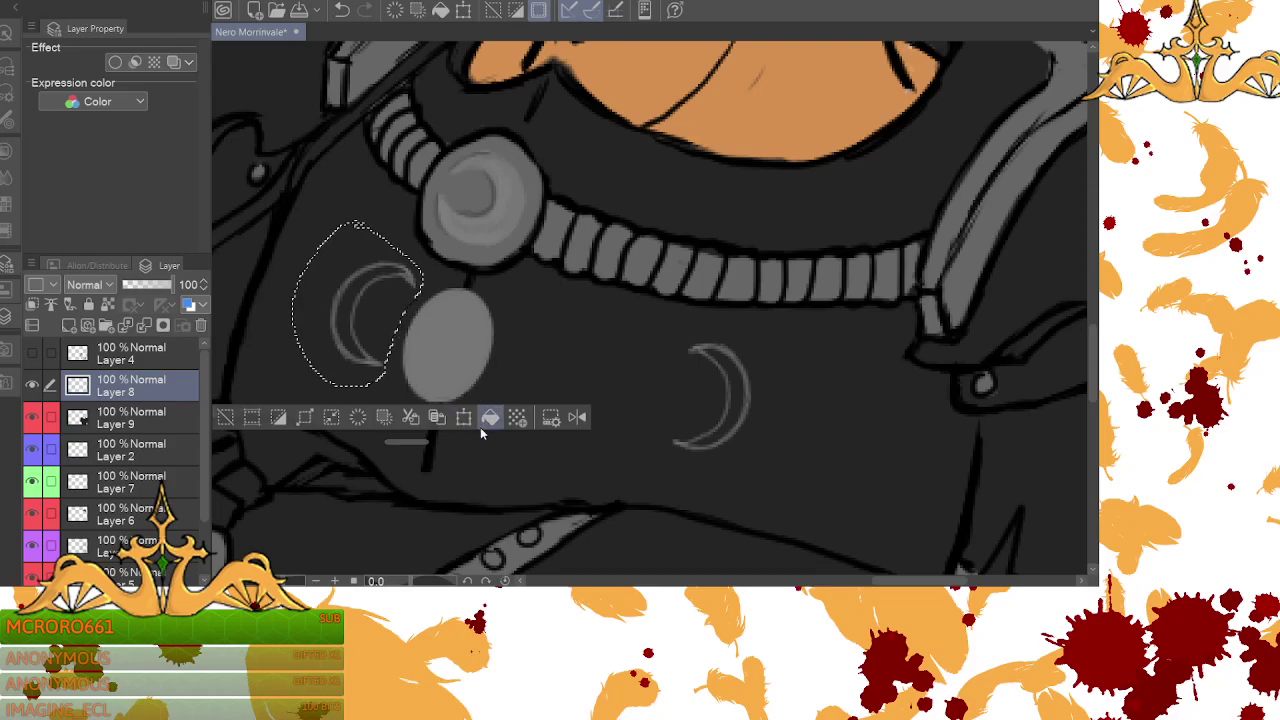
left_click(463, 417)
mouse_move(434, 374)
left_mouse_down()
mouse_move(429, 385)
mouse_move(340, 281)
mouse_move(388, 297)
left_mouse_up()
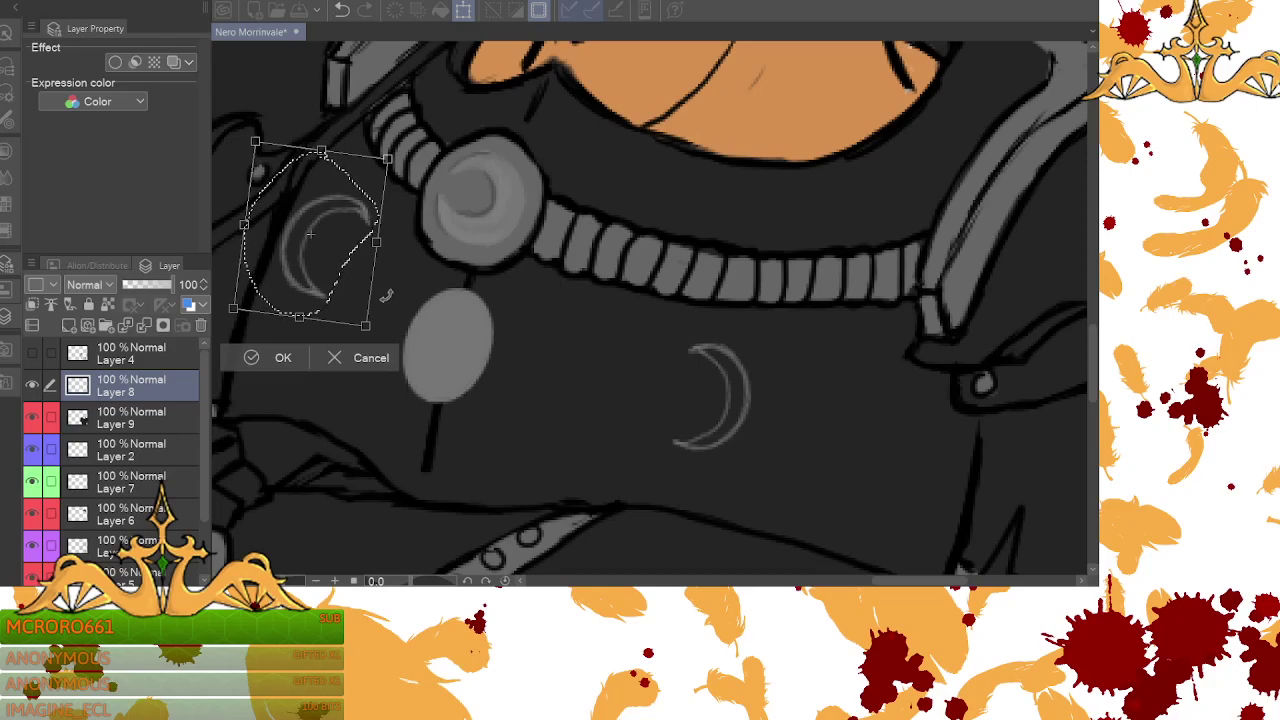
key("Return")
key("ctrl+d")
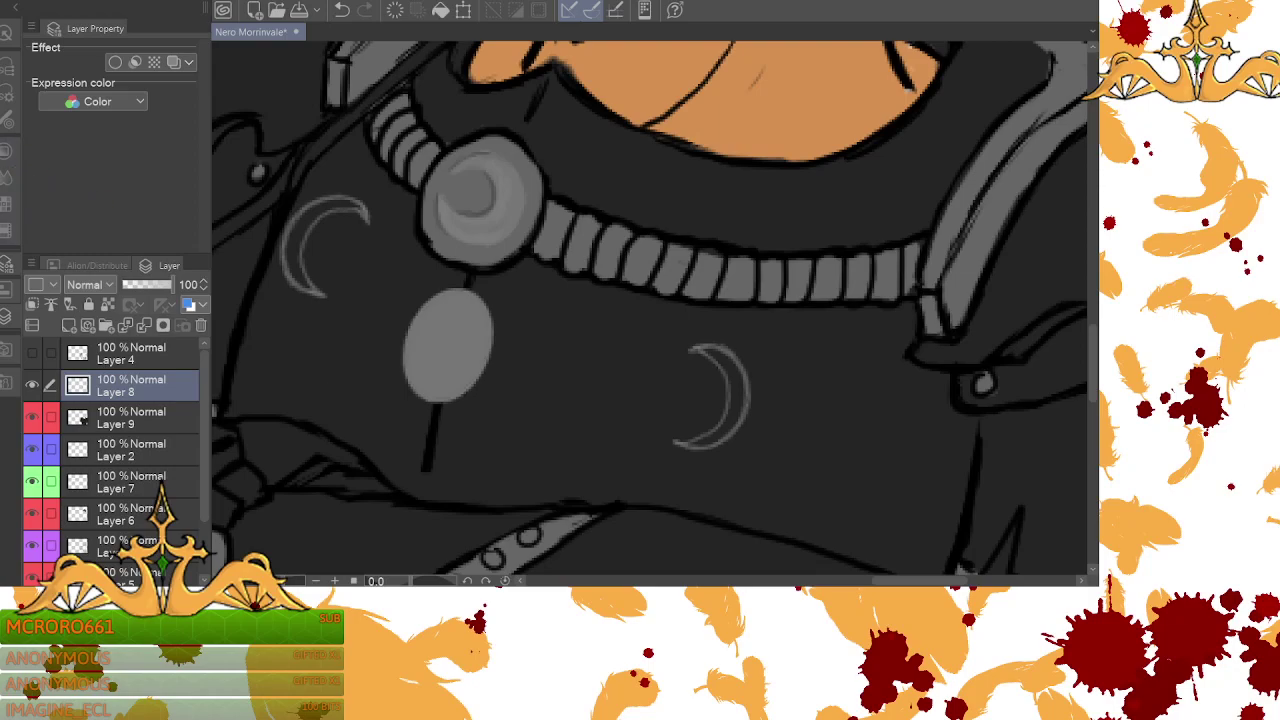
- Undo the left crescent's move and bring back the selection around the right crescent
left_click(343, 11)
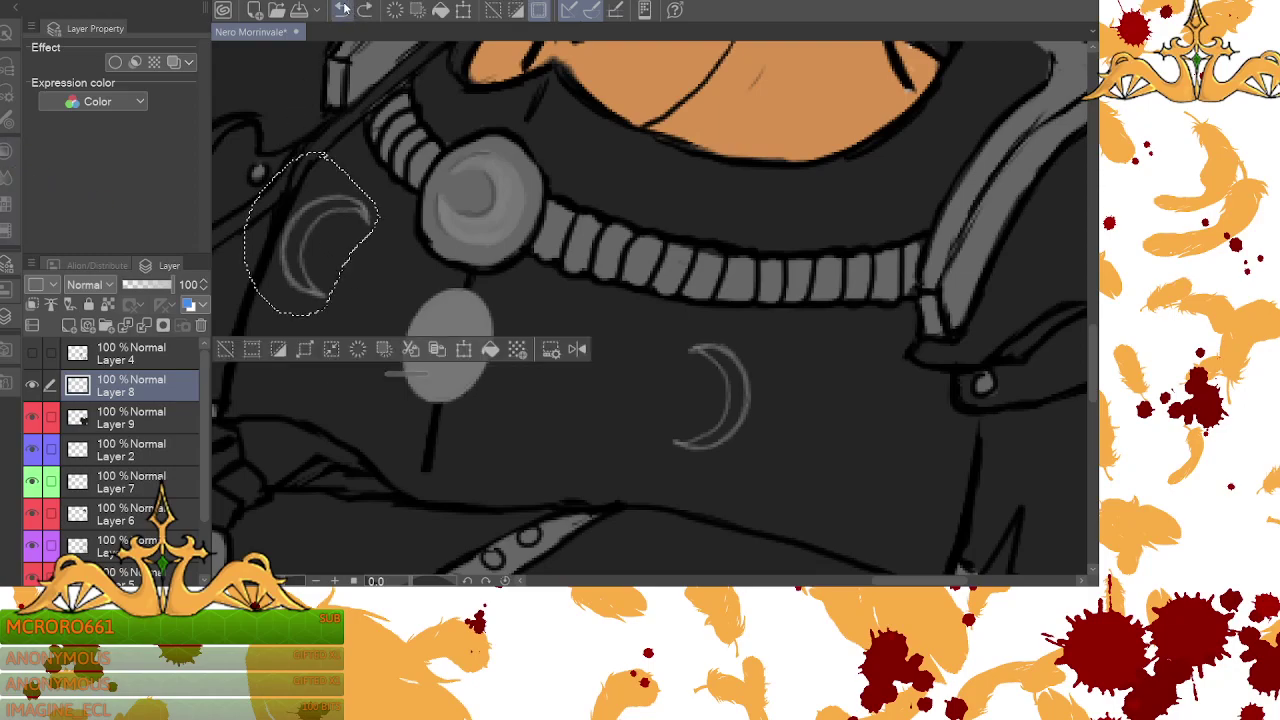
left_click(343, 11)
left_click(343, 11)
left_click(343, 11)
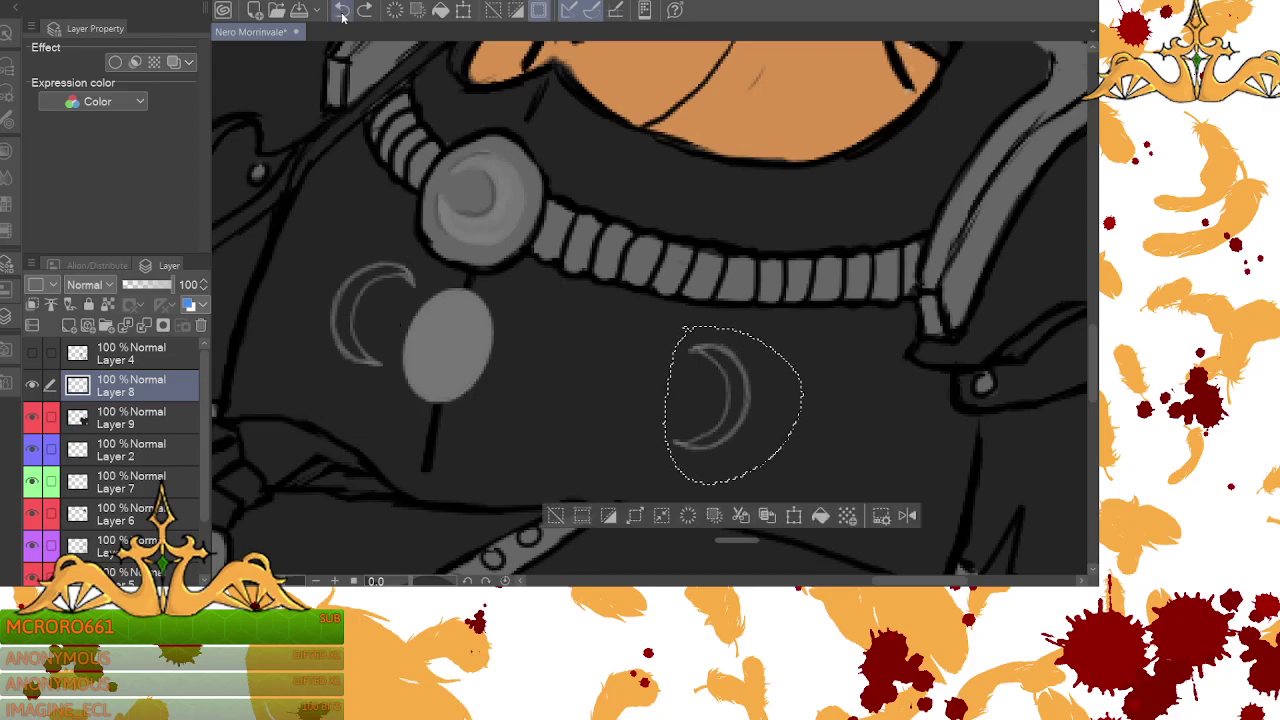
- Transform the selected right crescent again, rotating it slightly further counterclockwise
left_click(792, 516)
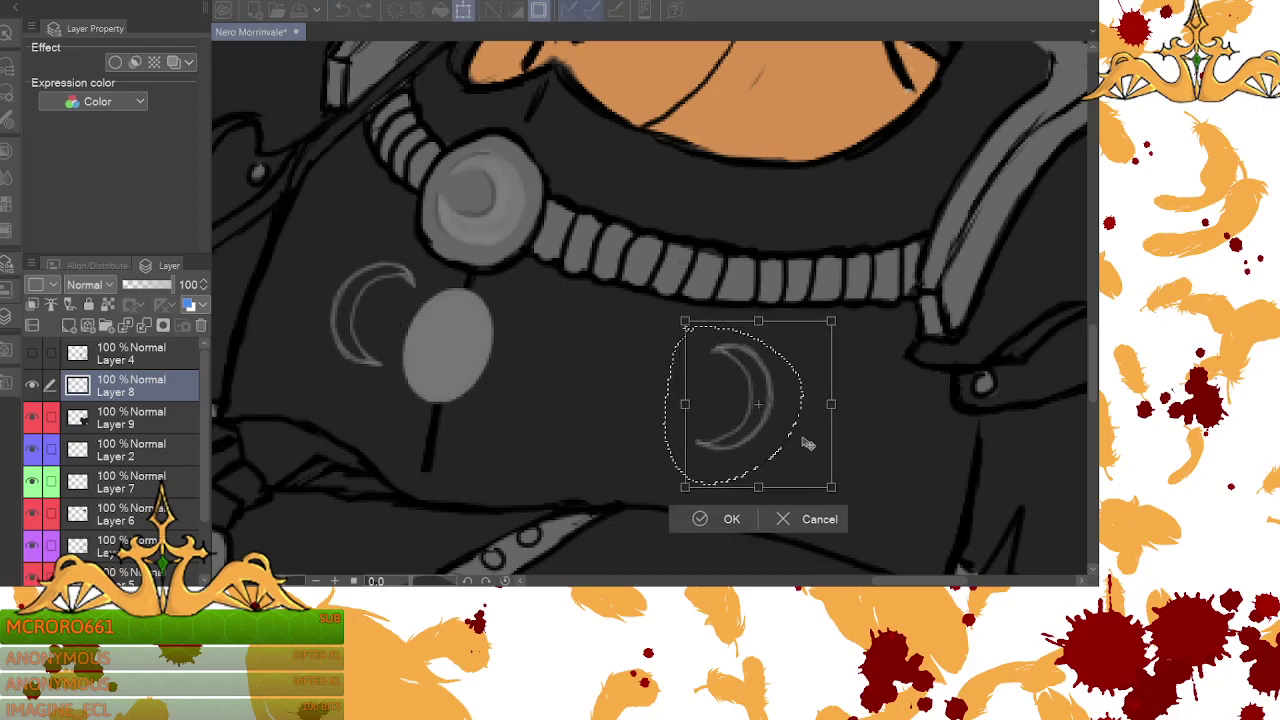
left_click_drag(813, 445, 788, 430)
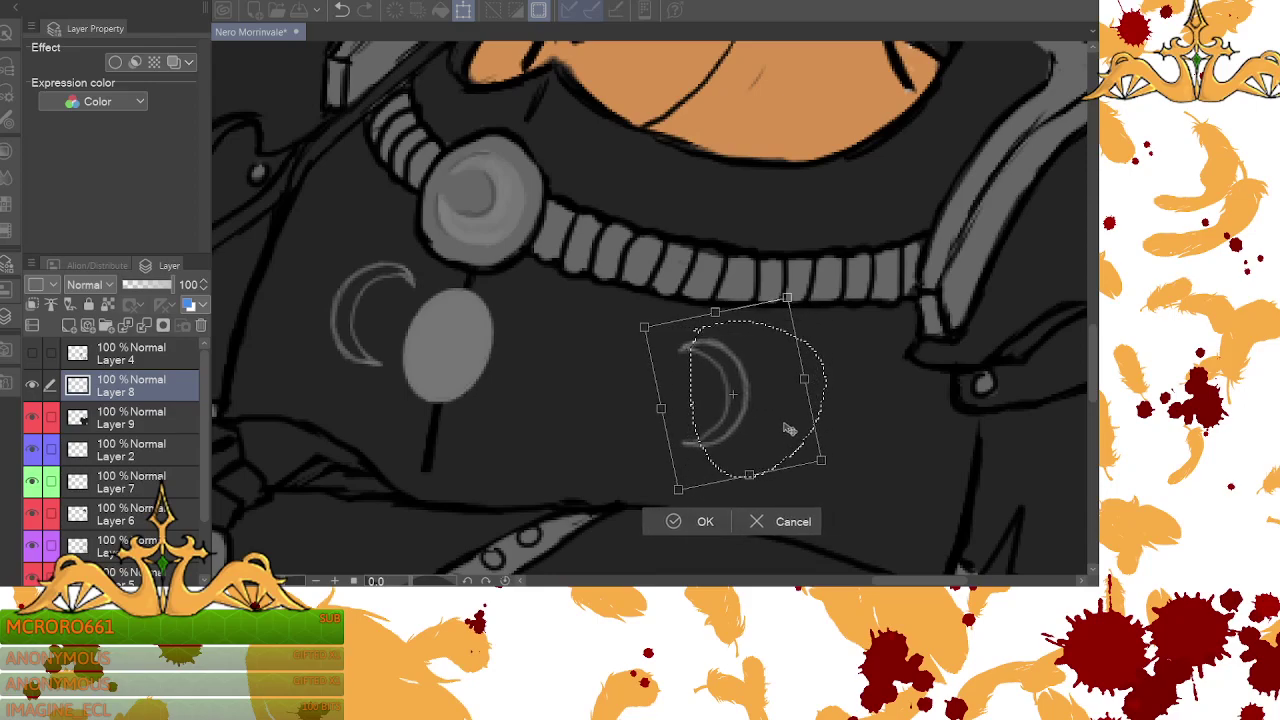
left_click(705, 522)
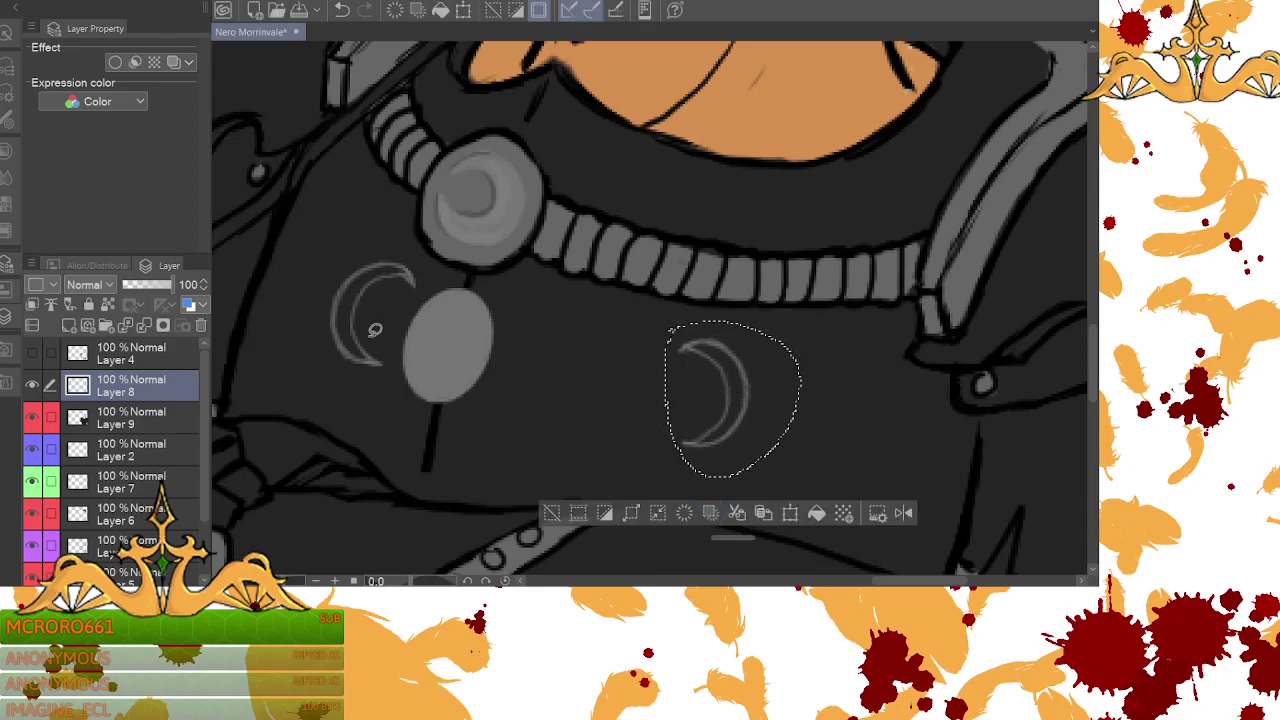
- Lasso the left crescent, move it up and away from the gray oval, and rotate it clockwise
mouse_move(400, 243)
left_mouse_down()
mouse_move(308, 345)
mouse_move(378, 364)
mouse_move(401, 333)
mouse_move(309, 335)
mouse_move(380, 377)
mouse_move(417, 263)
mouse_move(362, 212)
left_mouse_up()
key("ctrl+d")
left_click(462, 420)
left_click_drag(438, 384, 362, 312)
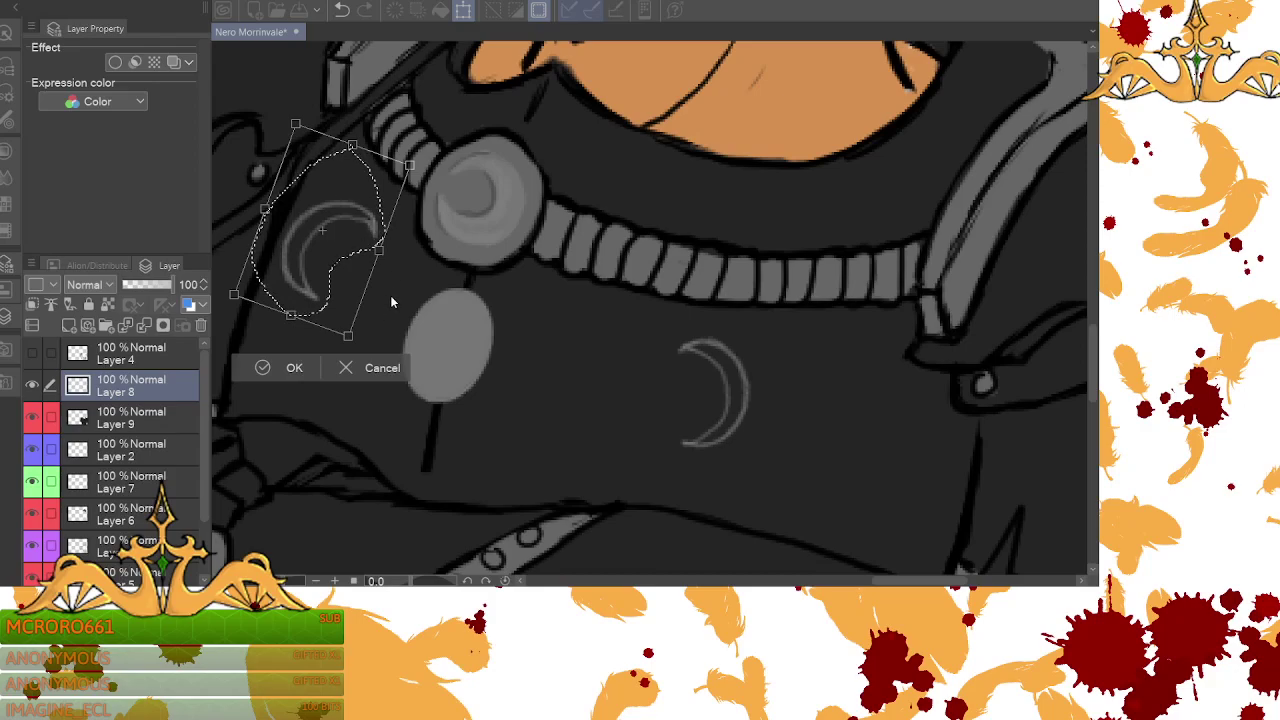
key("Return")
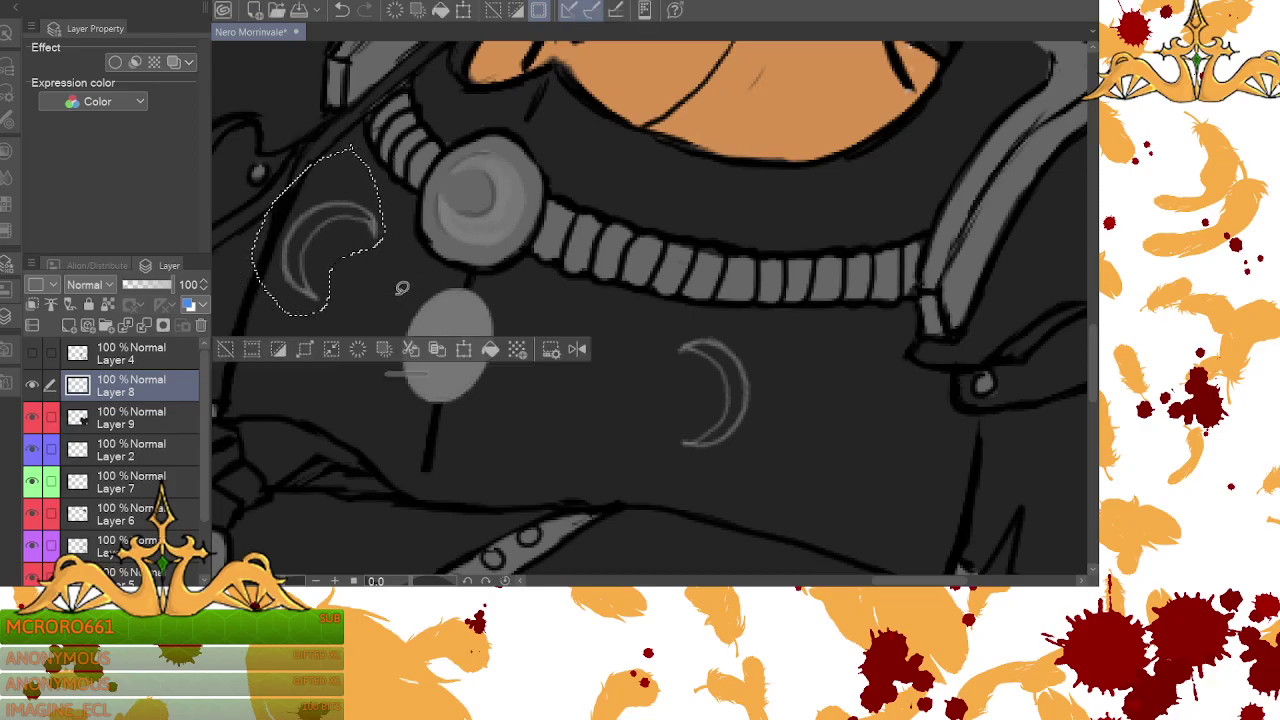
key("ctrl+d")
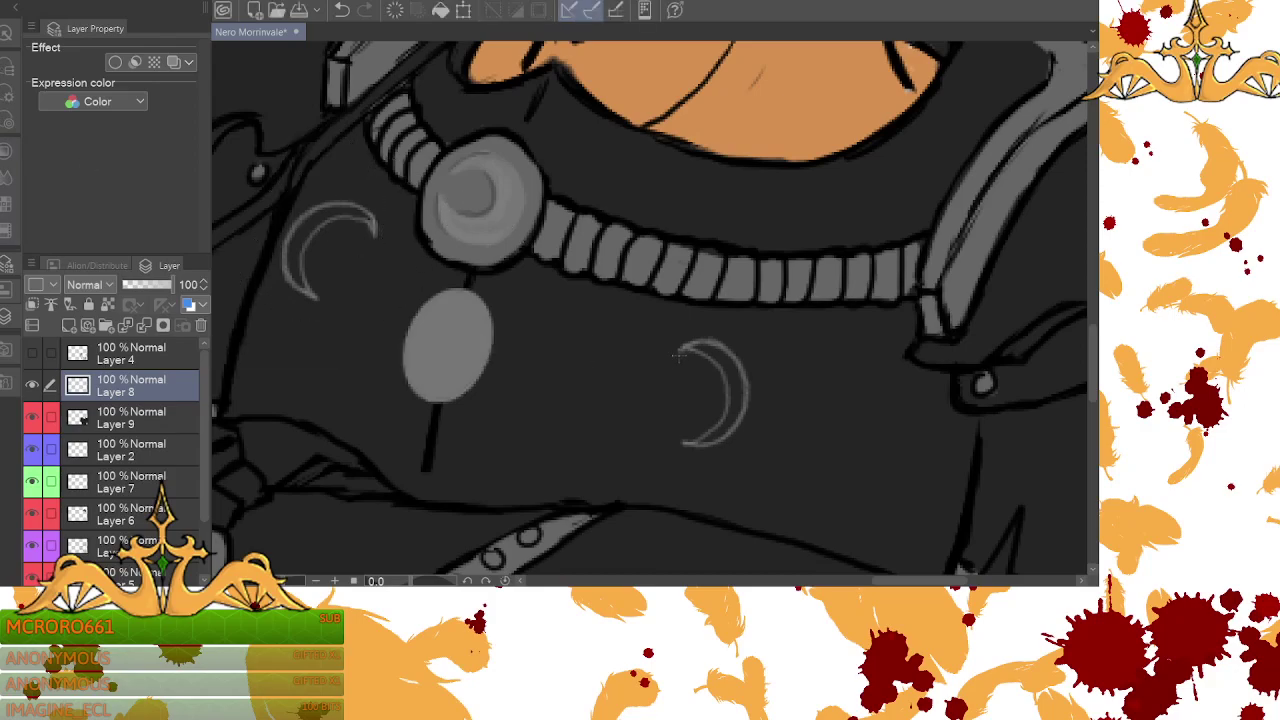
- Try fitting a circle outline around the right crescent, undoing both attempts
mouse_move(664, 347)
left_mouse_down()
mouse_move(666, 382)
mouse_move(712, 436)
mouse_move(755, 372)
mouse_move(760, 452)
left_mouse_up()
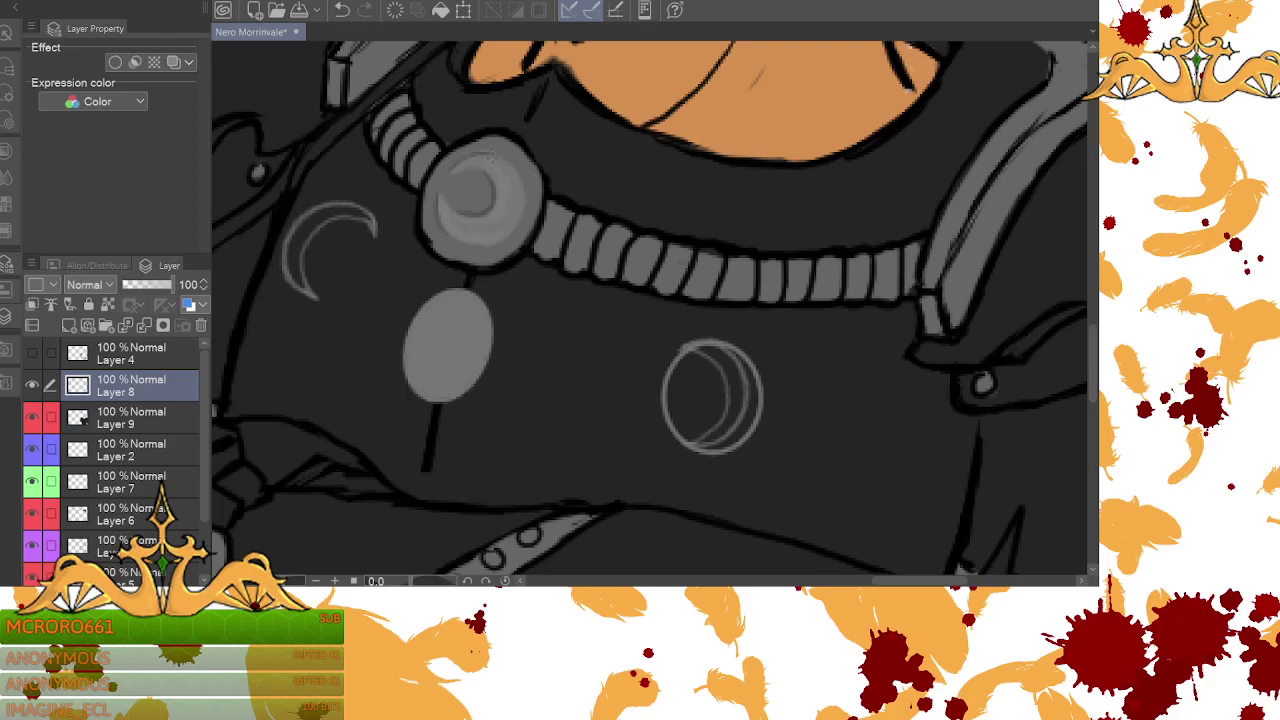
left_click(343, 9)
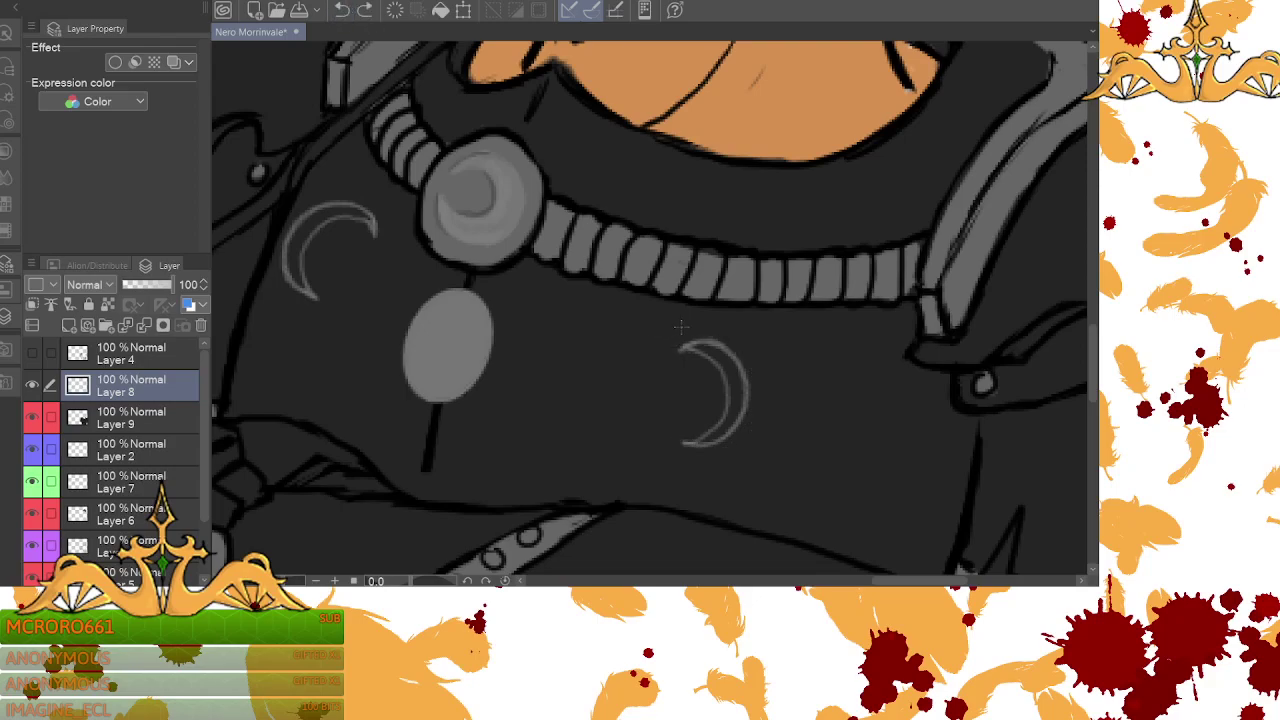
mouse_move(669, 334)
left_mouse_down()
mouse_move(665, 360)
mouse_move(735, 395)
mouse_move(700, 350)
left_mouse_up()
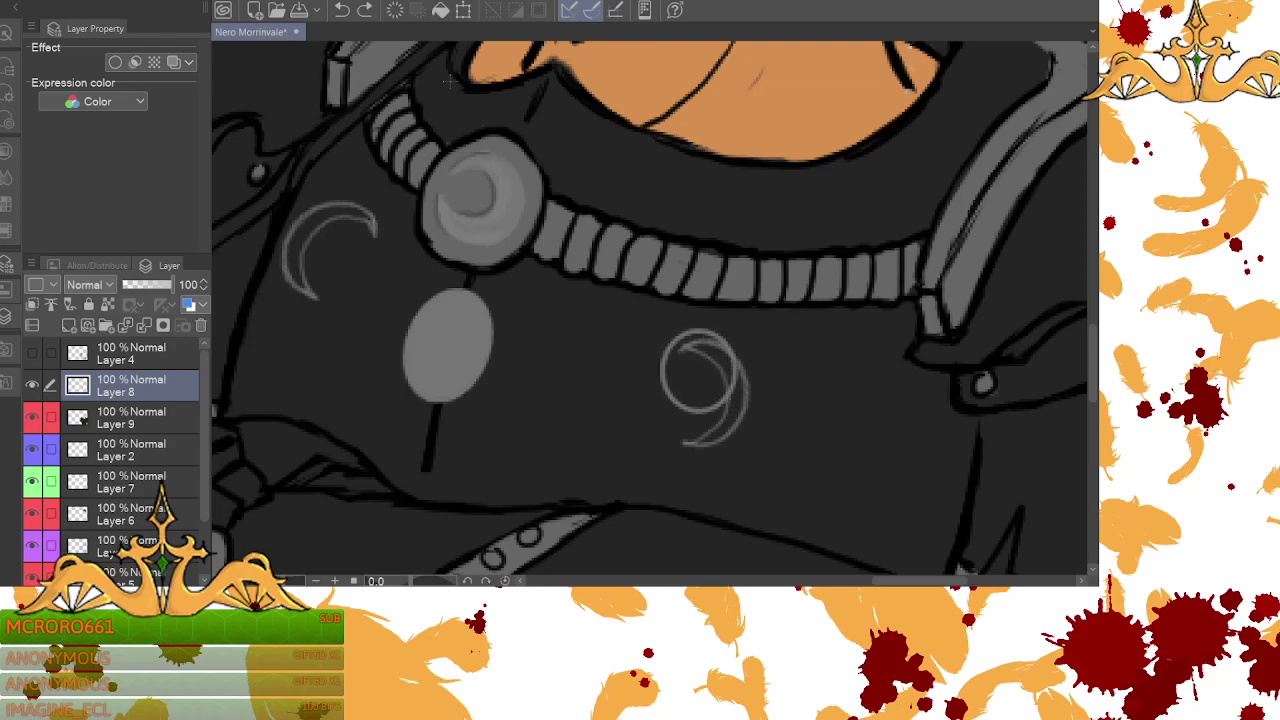
left_click(343, 10)
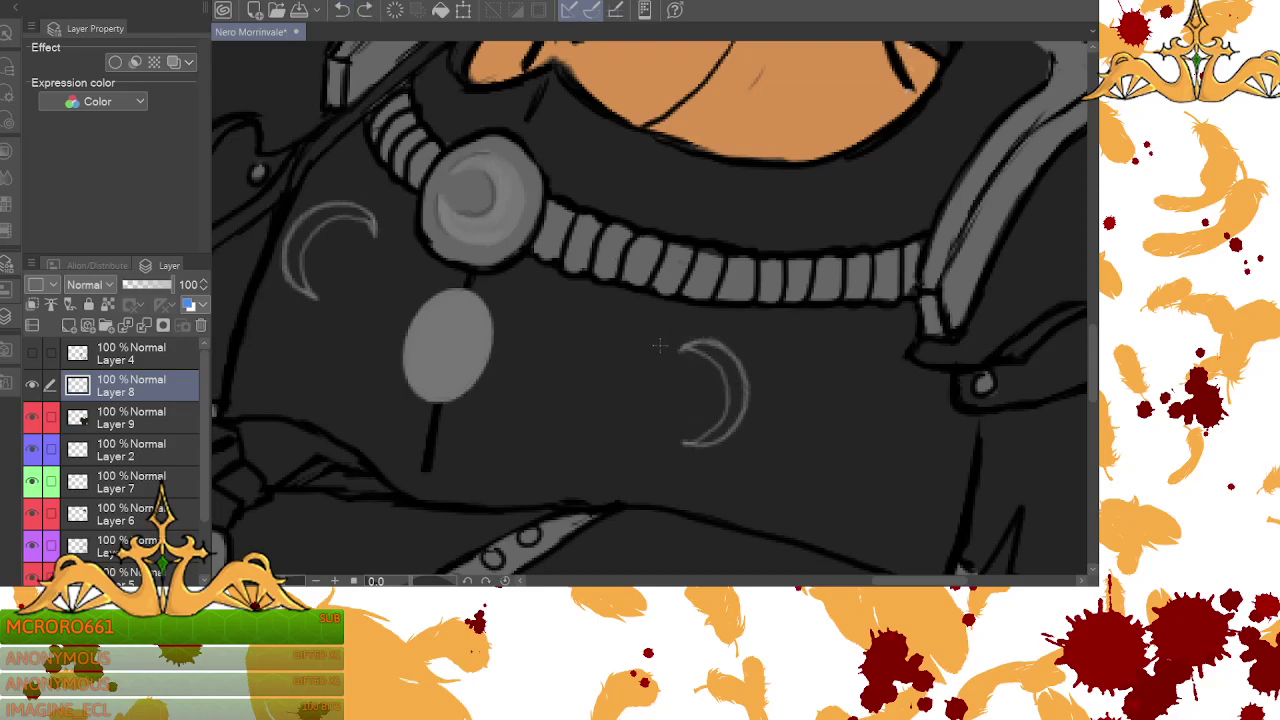
- Draw a circle outline enclosing the right crescent and erase the crescent's old outer line with the Hard eraser at size 4
mouse_move(652, 338)
left_mouse_down()
mouse_move(735, 425)
mouse_move(660, 340)
left_mouse_up()
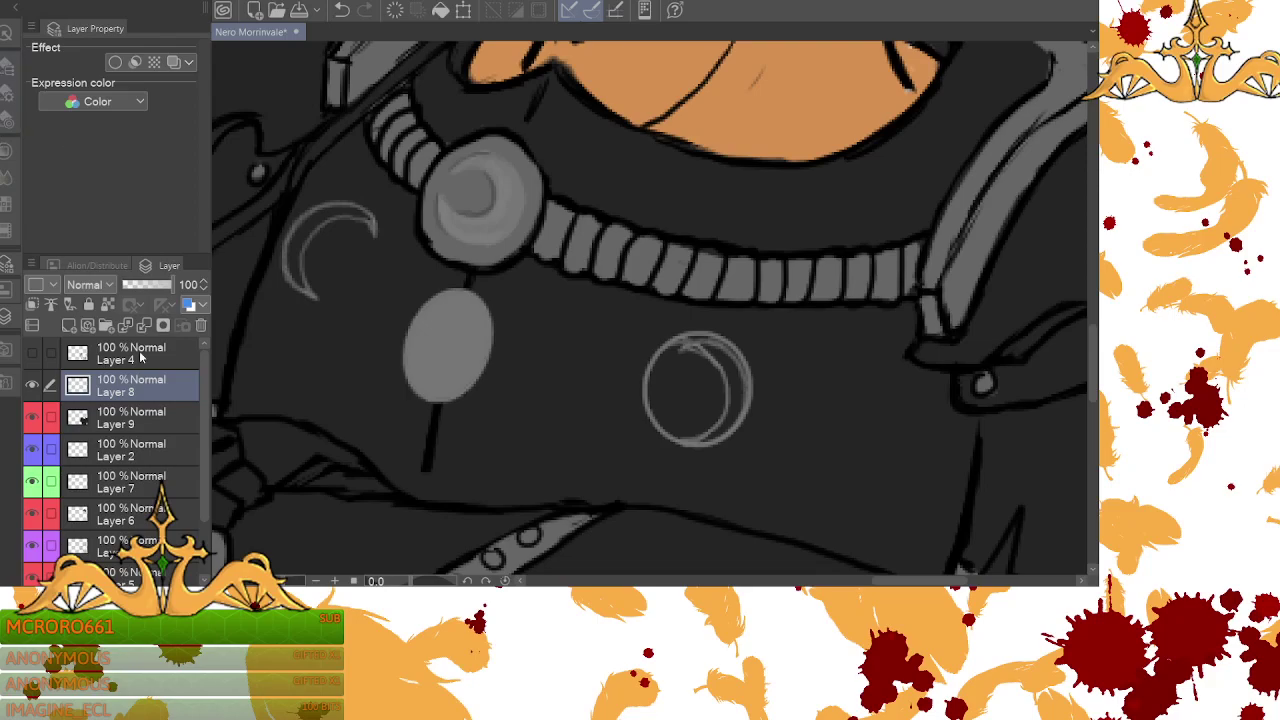
left_click(7, 67)
left_click(174, 347)
left_click(174, 347)
left_click(174, 347)
left_click(174, 347)
left_click(174, 347)
left_click(174, 347)
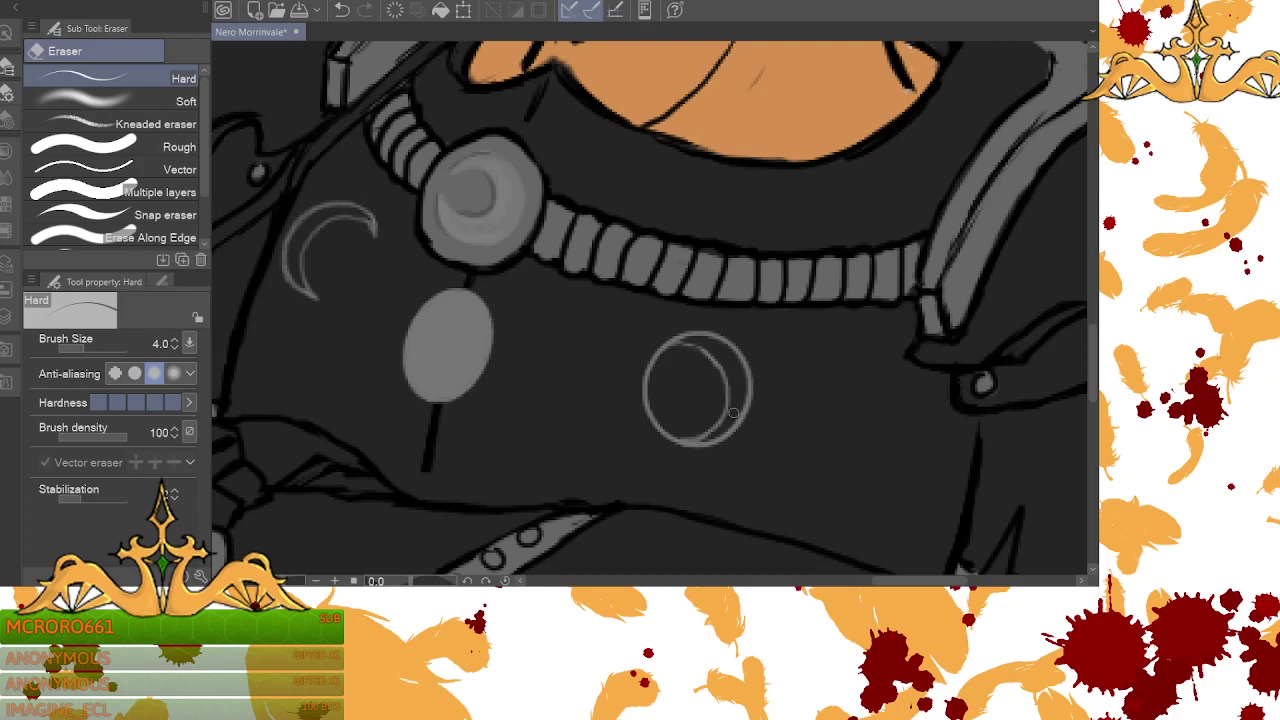
key("p")
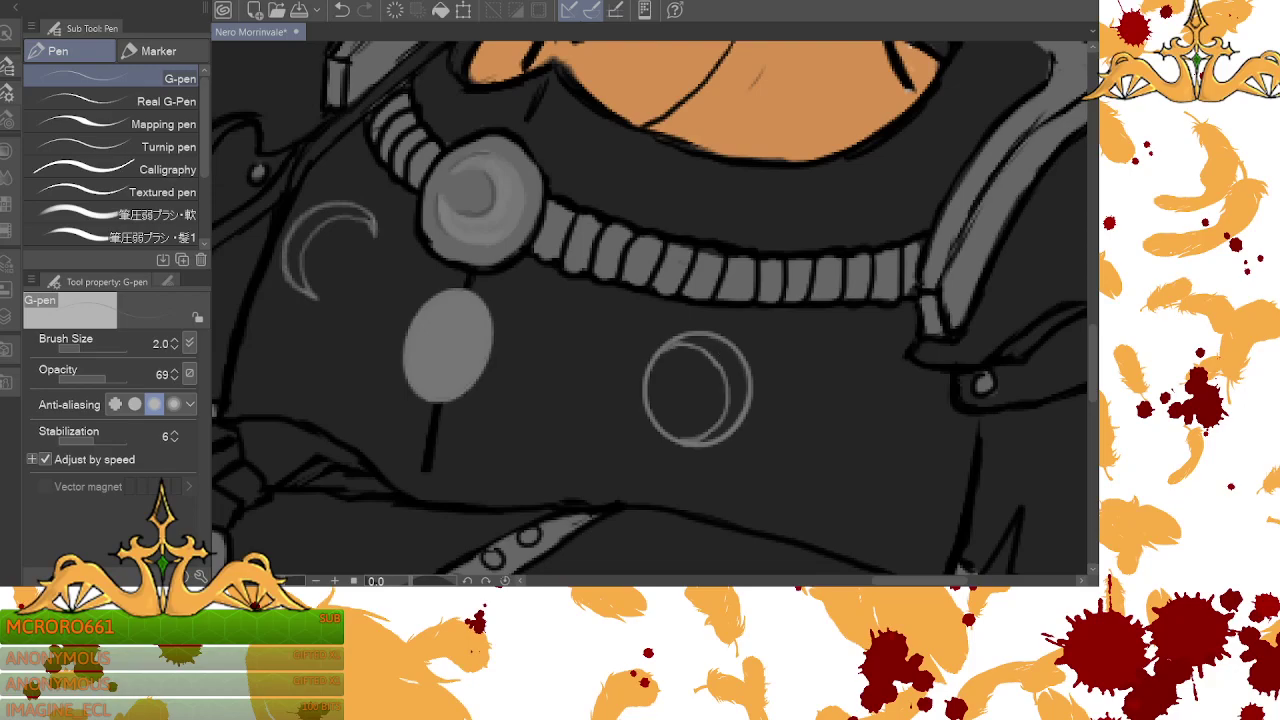
- Erase the entire left crescent outline beside the belt buckle
key("e")
mouse_move(367, 229)
left_mouse_down()
mouse_move(383, 200)
mouse_move(360, 237)
mouse_move(368, 195)
mouse_move(355, 268)
mouse_move(342, 212)
left_mouse_up()
left_click_drag(314, 297, 302, 298)
mouse_move(331, 222)
left_mouse_down()
mouse_move(282, 314)
mouse_move(321, 255)
mouse_move(337, 191)
mouse_move(290, 279)
mouse_move(309, 207)
mouse_move(271, 279)
left_mouse_up()
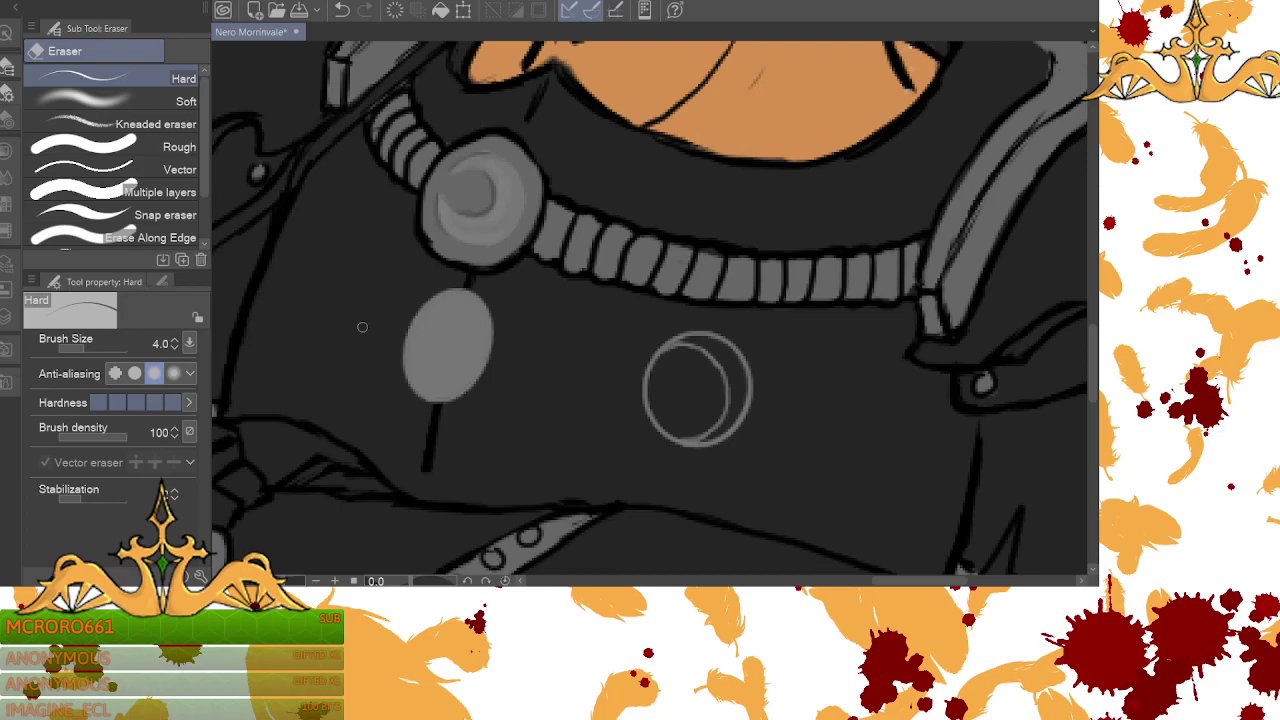
- Lasso the right moon outline, duplicate it, and place the rotated copy to the left of the gray oval
key("m")
mouse_move(686, 326)
left_mouse_down()
mouse_move(629, 457)
mouse_move(706, 303)
mouse_move(634, 334)
left_mouse_up()
left_click(776, 521)
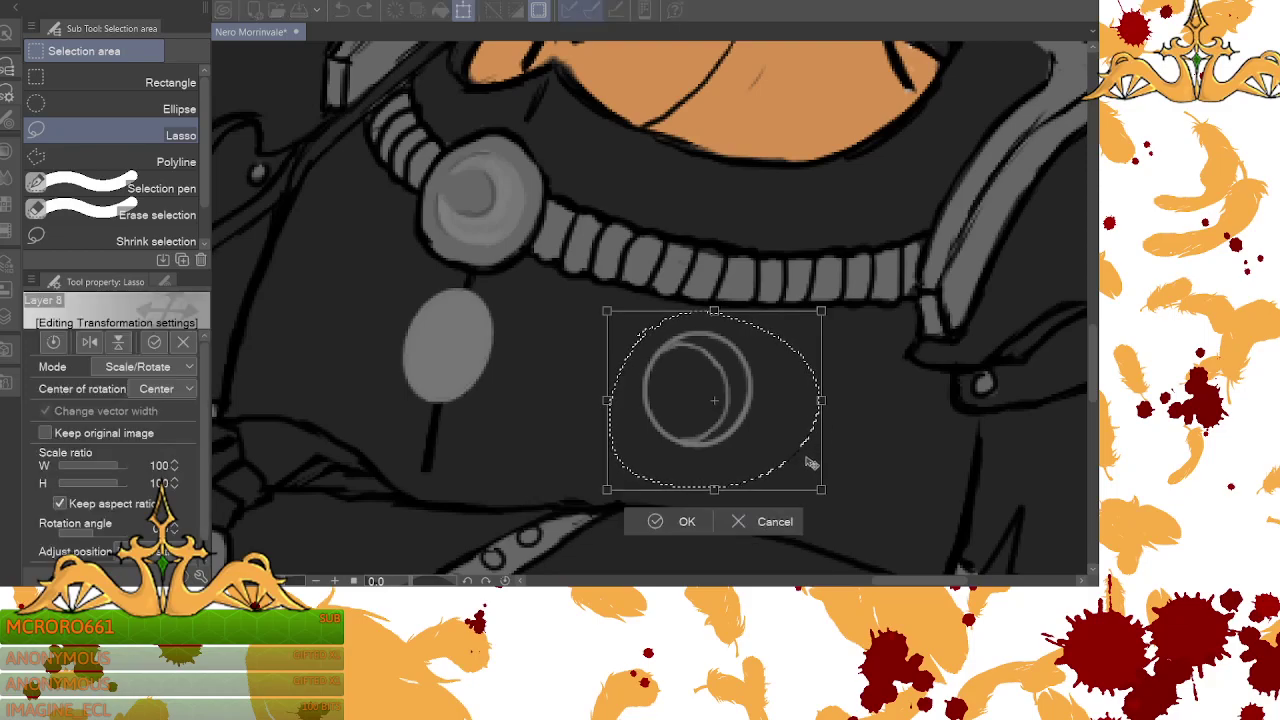
left_click(775, 521)
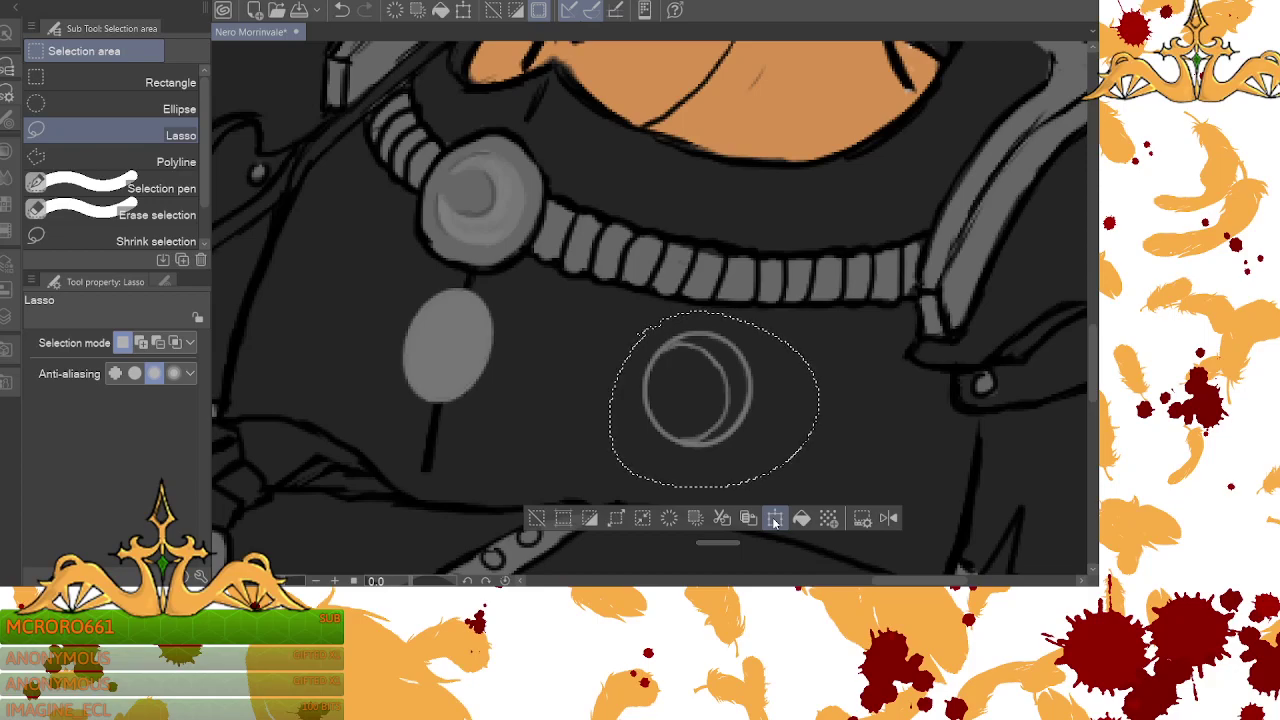
mouse_move(767, 406)
left_mouse_down()
mouse_move(700, 380)
mouse_move(808, 426)
mouse_move(624, 448)
mouse_move(614, 406)
mouse_move(666, 374)
mouse_move(398, 286)
left_mouse_up()
left_click(746, 503)
left_click_drag(489, 290, 473, 313)
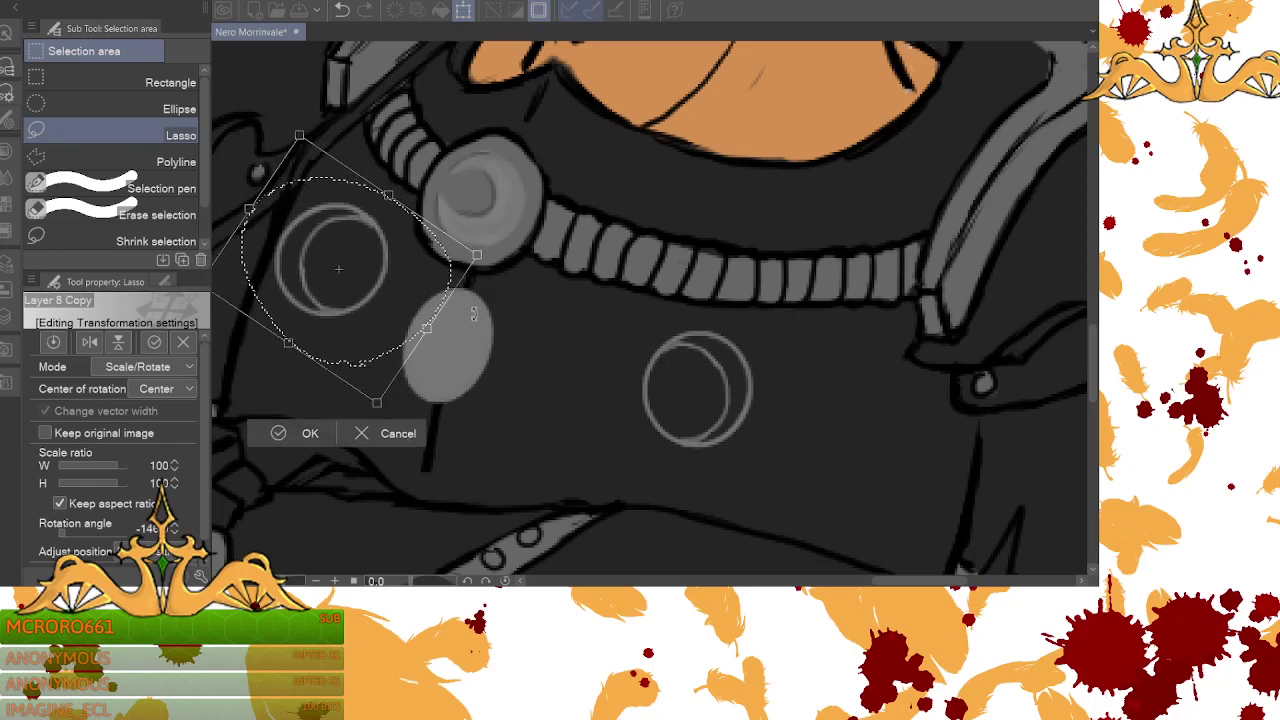
- Scale the left moon copy down to 85%, adjust its rotation and position, and clear the selection
left_click_drag(470, 280, 440, 260)
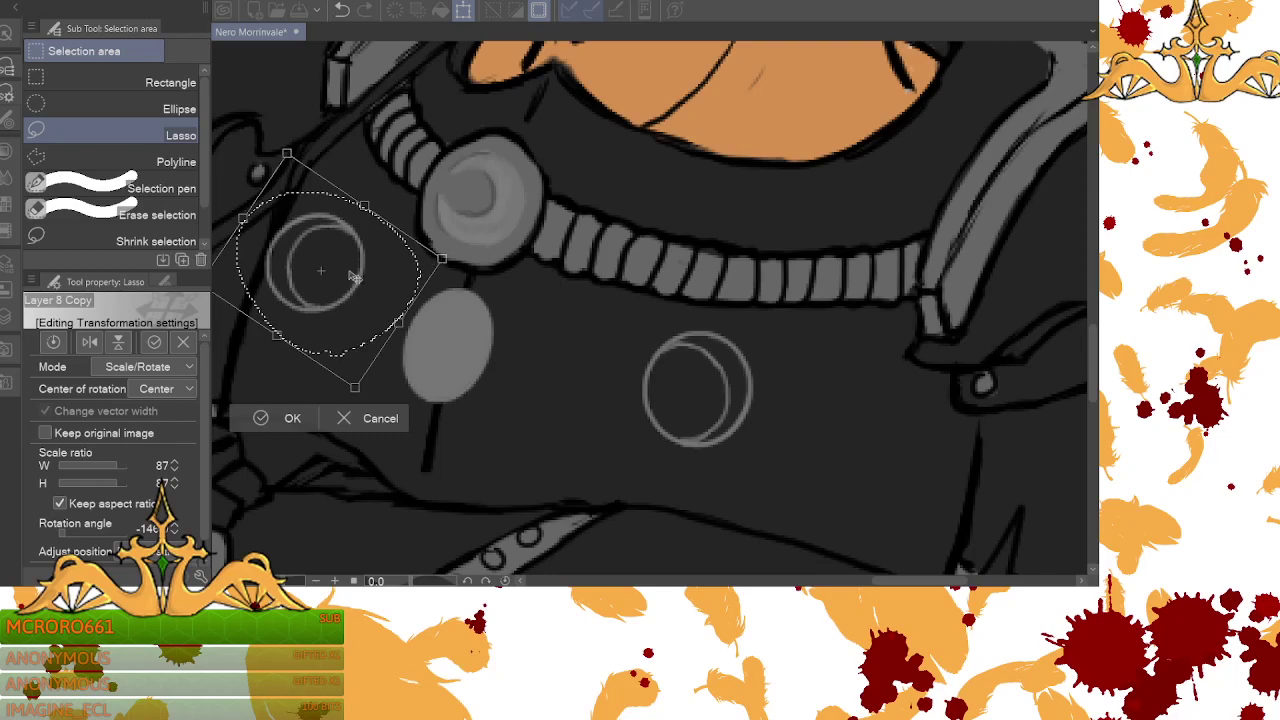
left_click_drag(320, 284, 328, 276)
mouse_move(350, 370)
left_mouse_down()
mouse_move(380, 363)
mouse_move(373, 378)
left_mouse_up()
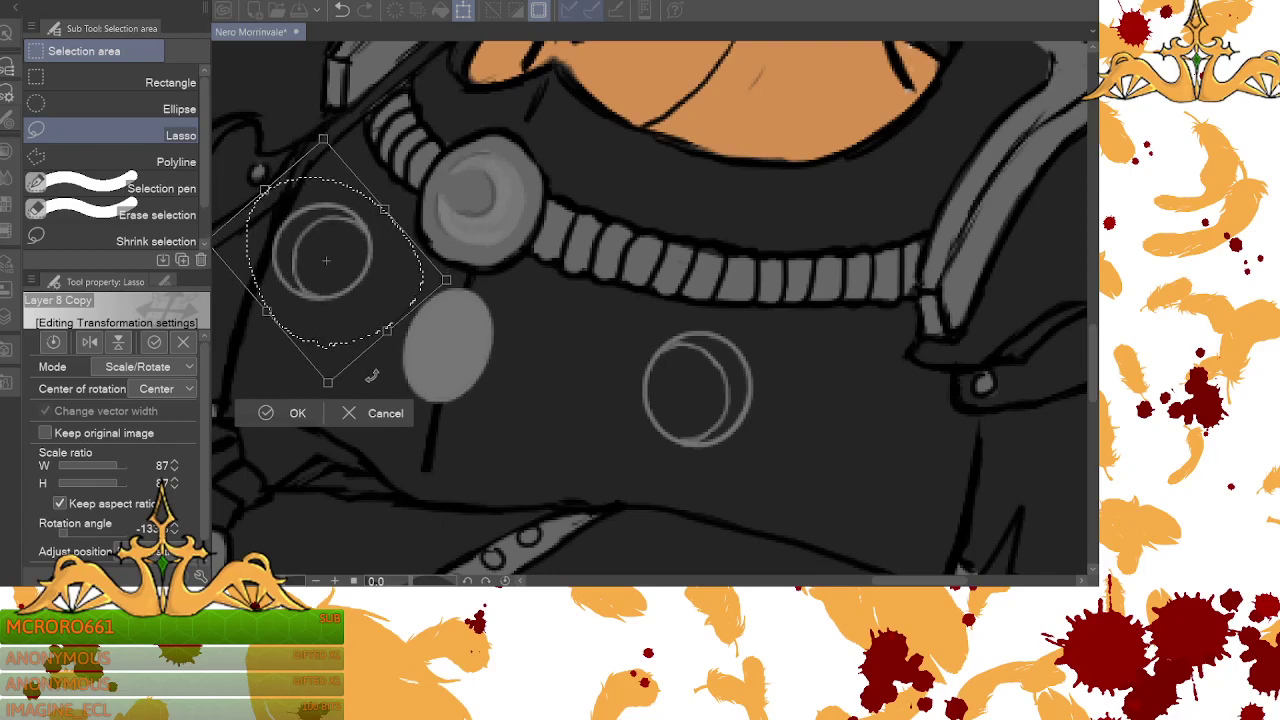
left_click_drag(365, 313, 385, 330)
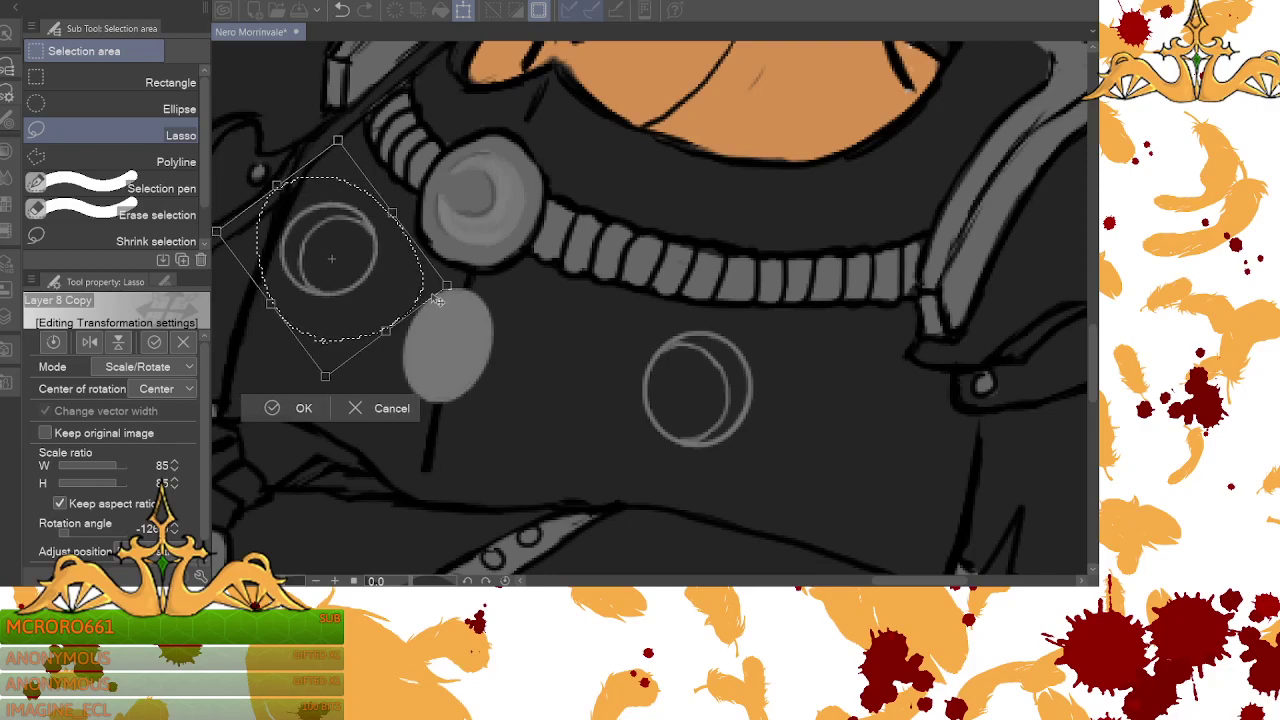
left_click(309, 410)
key("ctrl+d")
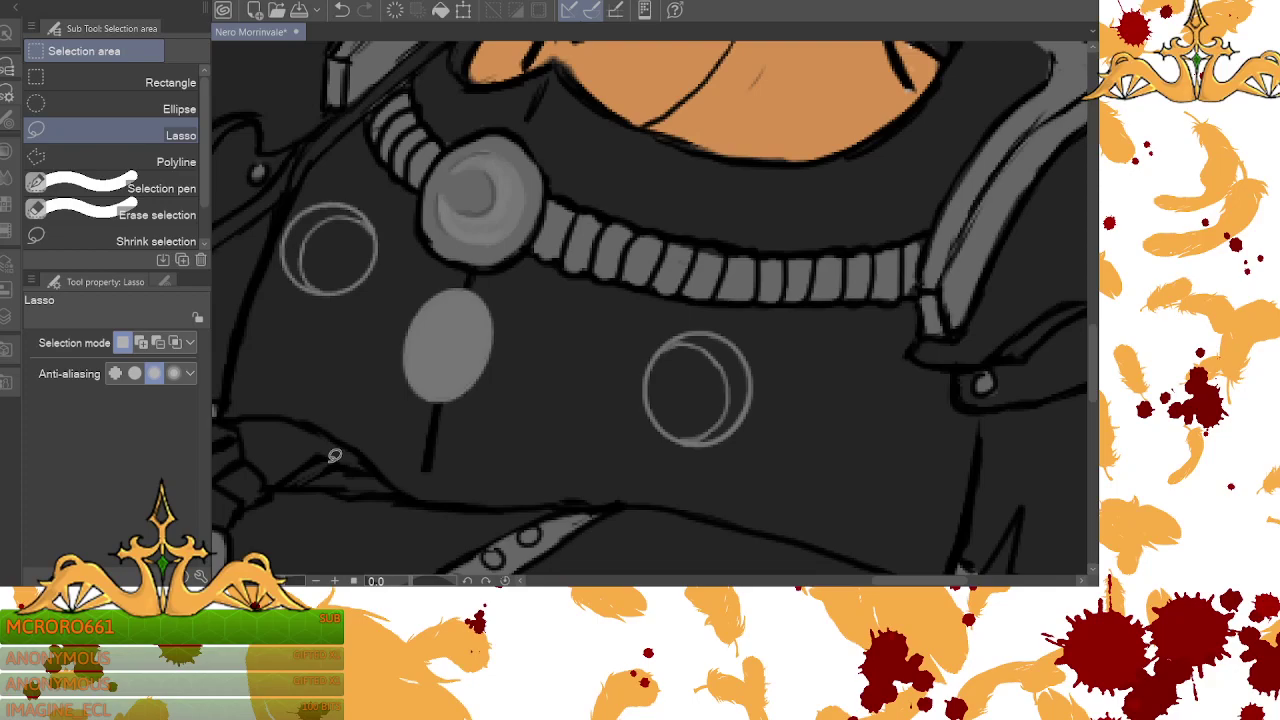
- Lasso the left moon copy and move it up and outward, over the chest plate's edge
left_click_drag(405, 185, 408, 178)
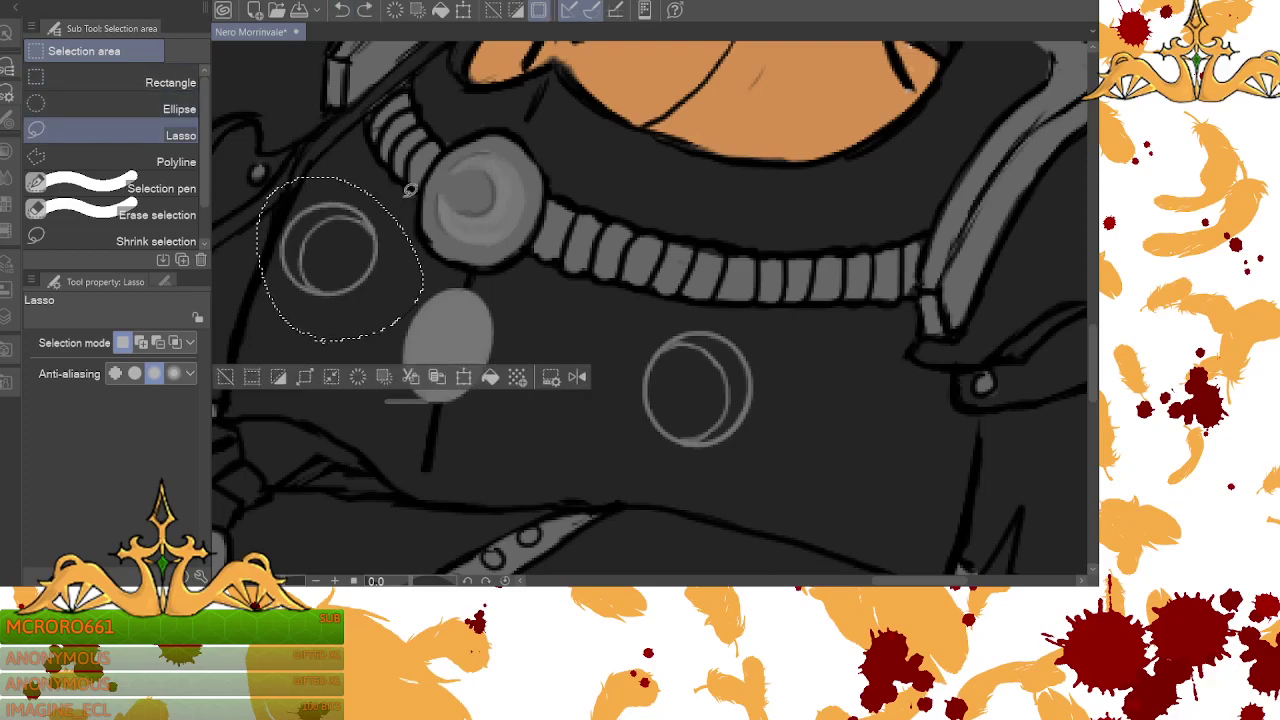
left_click(463, 376)
mouse_move(377, 288)
left_mouse_down()
mouse_move(352, 252)
mouse_move(343, 262)
left_mouse_up()
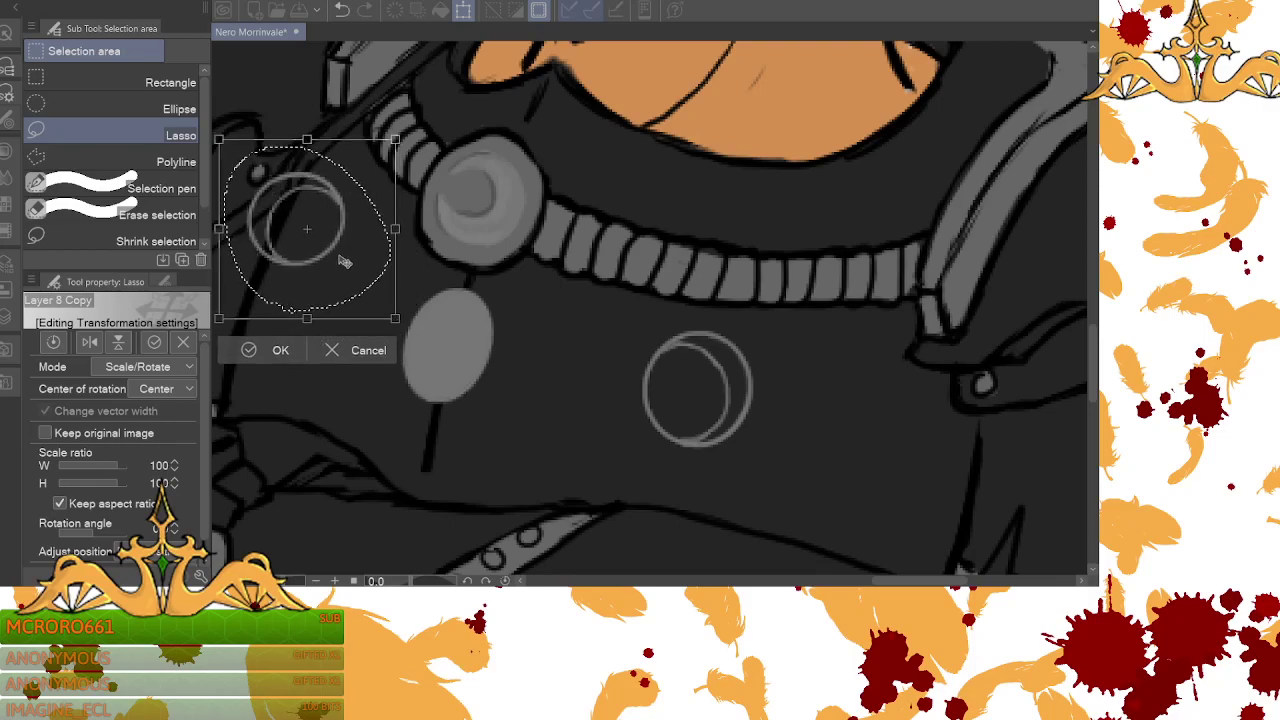
left_click(251, 350)
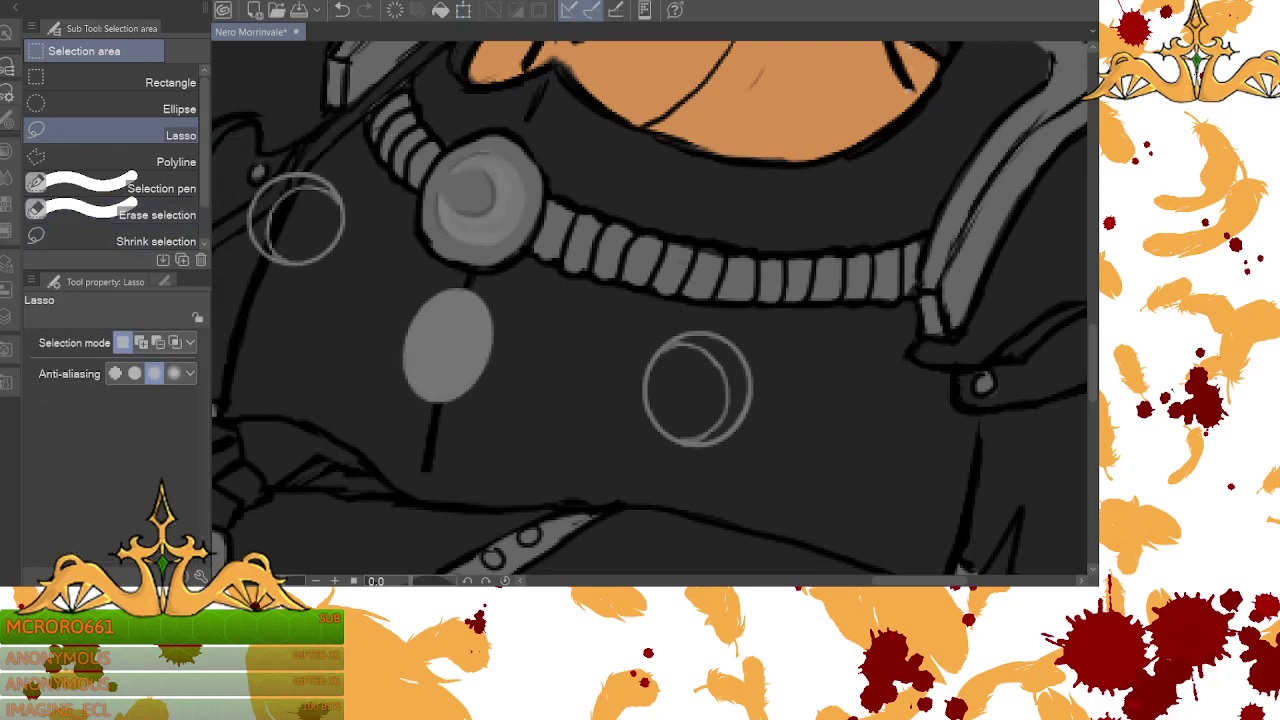
- Lasso the right moon on Layer 8, move it farther from the gray oval, and clear the selection
mouse_move(699, 326)
left_mouse_down()
mouse_move(820, 337)
mouse_move(676, 320)
left_mouse_up()
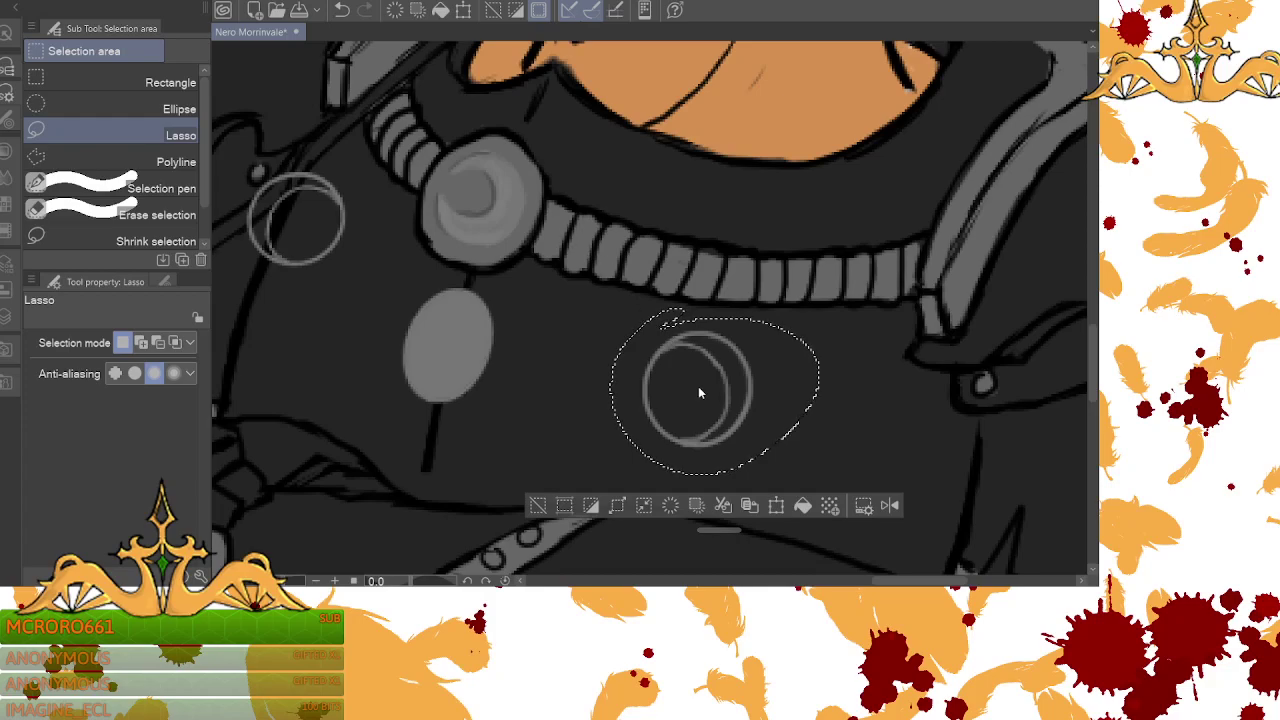
left_click(6, 313)
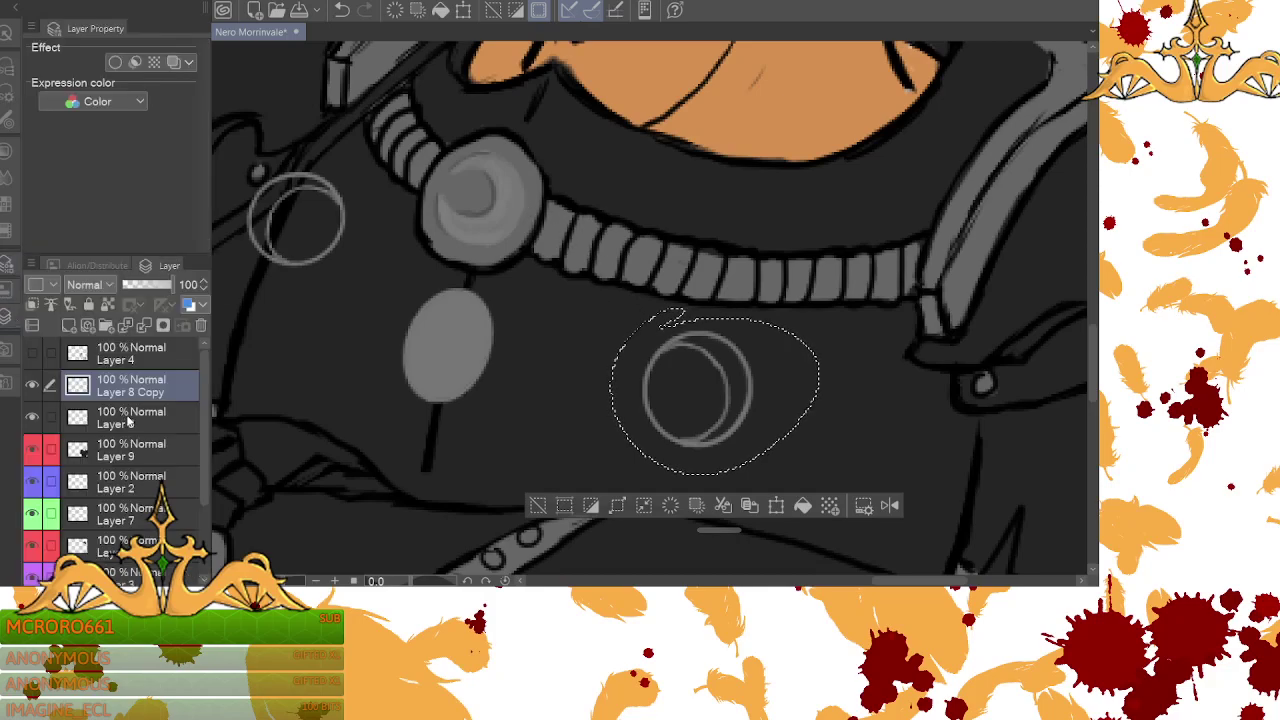
left_click(776, 507)
left_click_drag(794, 417, 834, 426)
mouse_move(906, 449)
left_mouse_down()
mouse_move(846, 423)
mouse_move(863, 429)
left_mouse_up()
left_click(767, 522)
key("ctrl+d")
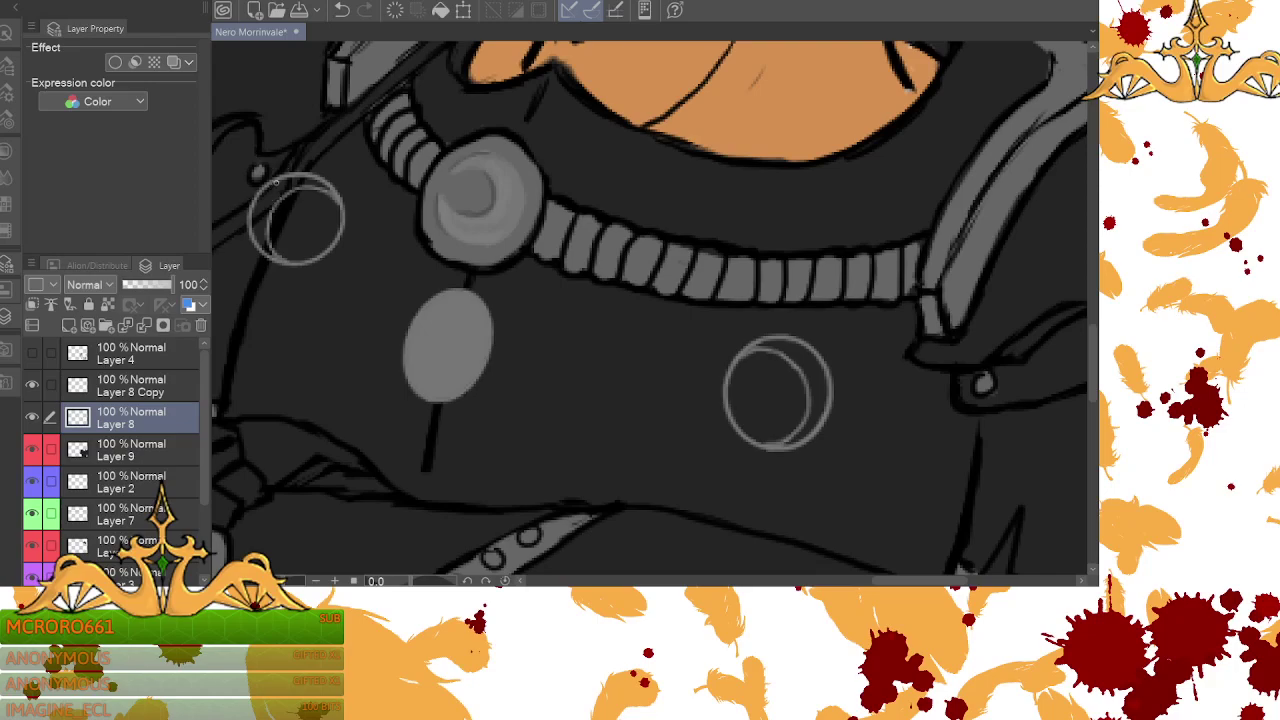
- Try erasing the outer side of the left moon on Layer 8 Copy, and undo the erasing
left_click(140, 388)
mouse_move(283, 173)
left_mouse_down()
mouse_move(254, 204)
mouse_move(250, 245)
left_mouse_up()
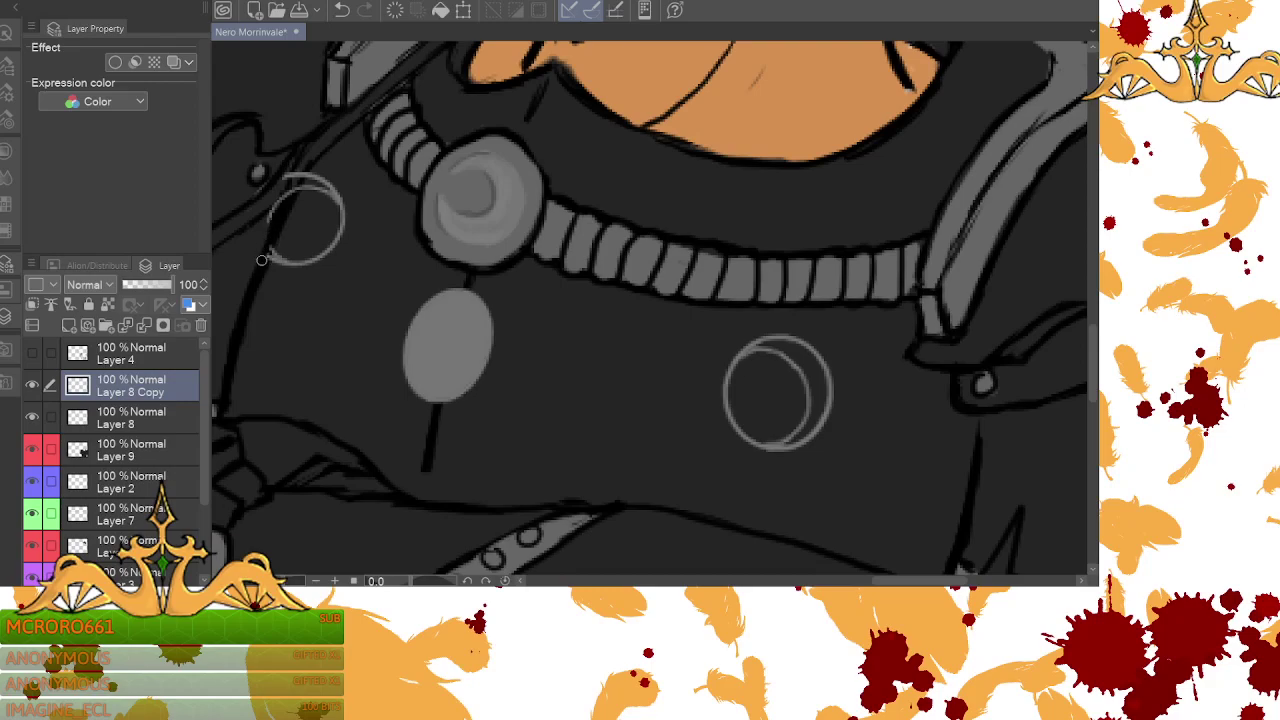
mouse_move(267, 259)
left_mouse_down()
mouse_move(309, 166)
mouse_move(273, 205)
left_mouse_up()
left_click(341, 9)
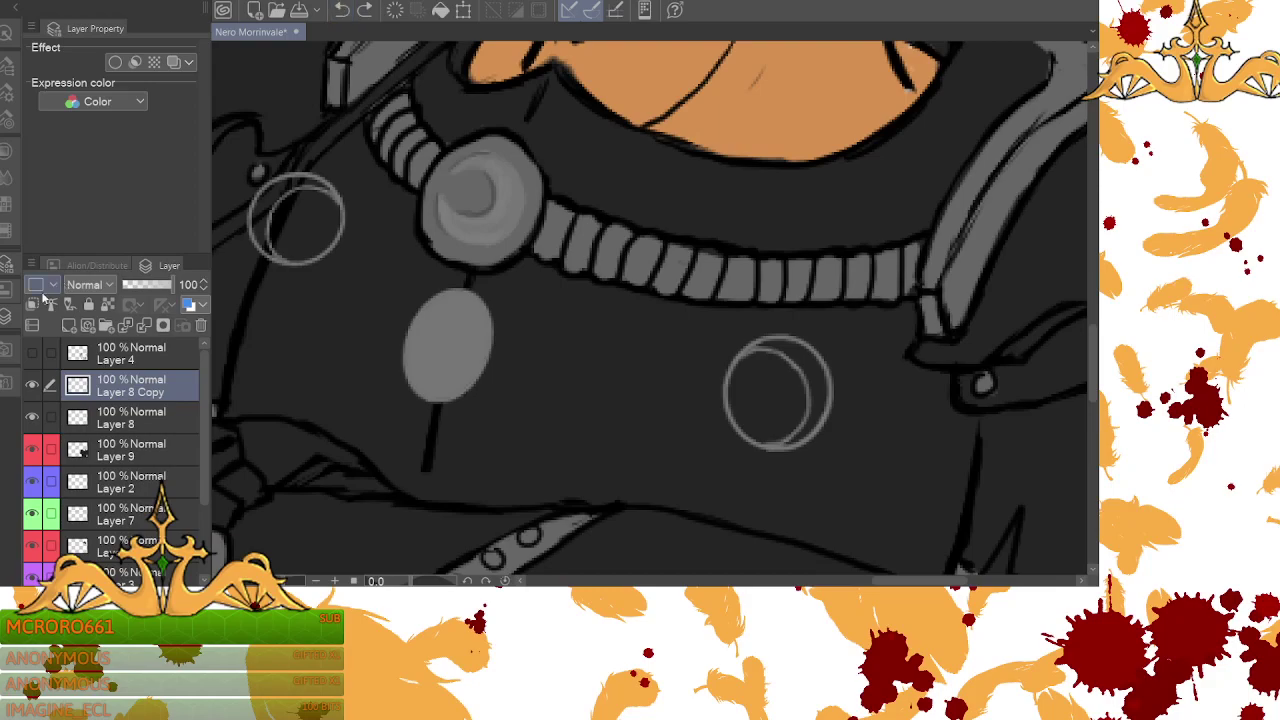
- Lasso the left moon on Layer 8 Copy, scale it down slightly, and clear the selection
key("m")
mouse_move(270, 130)
left_mouse_down()
mouse_move(354, 150)
mouse_move(264, 128)
mouse_move(224, 226)
mouse_move(278, 116)
left_mouse_up()
left_click(341, 9)
left_click(463, 329)
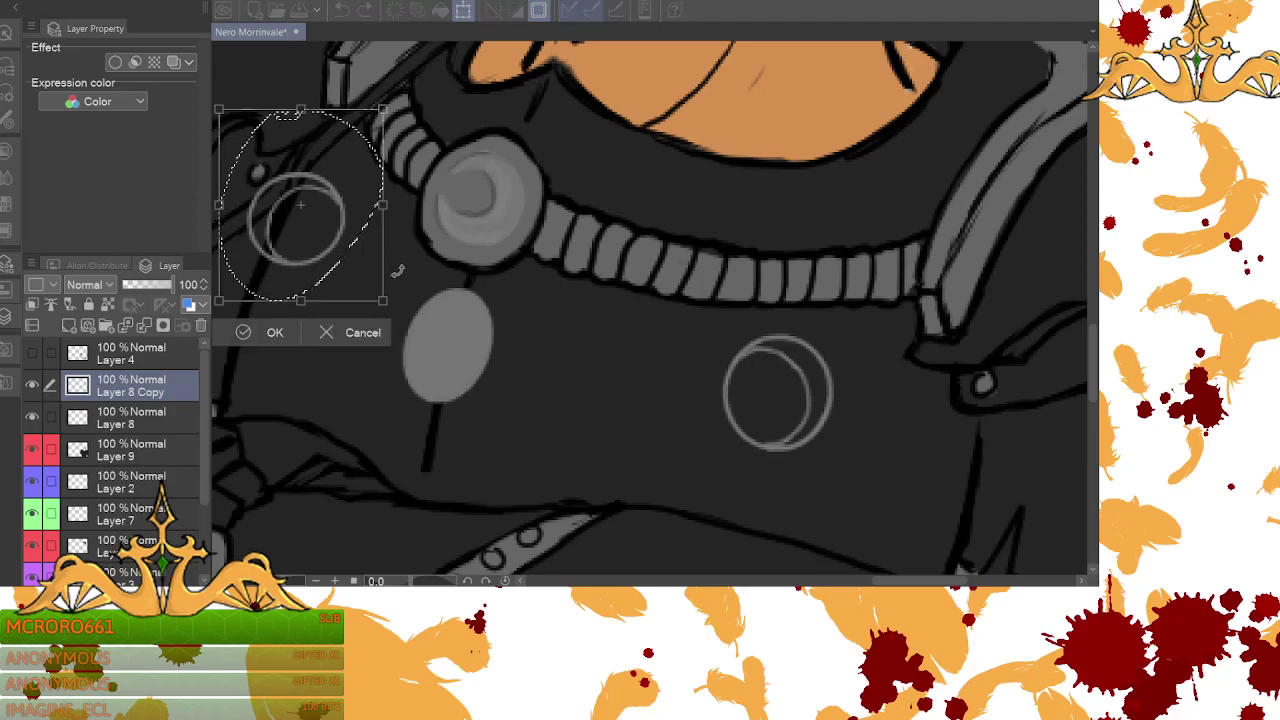
left_click_drag(383, 300, 366, 283)
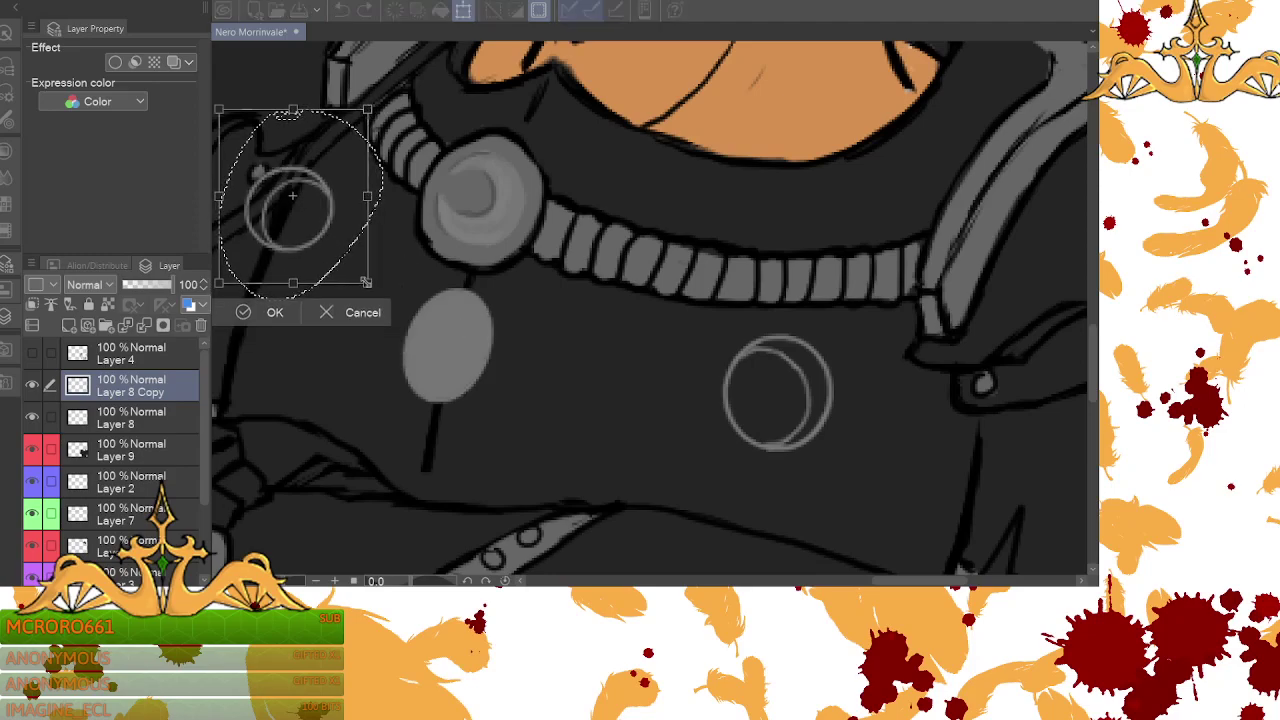
left_click(276, 311)
left_click(337, 365)
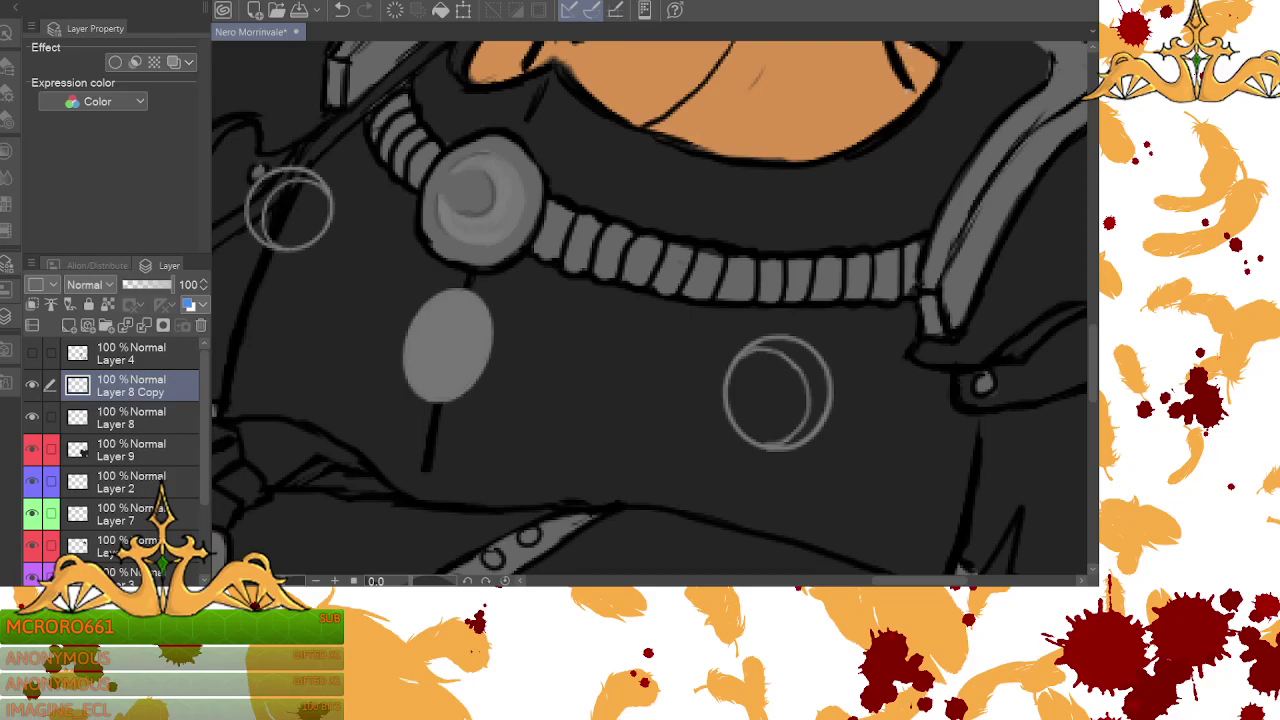
- Erase the part of the left moon that extends past the chest plate's edge line
left_click_drag(276, 161, 243, 212)
left_click_drag(281, 138, 246, 223)
mouse_move(292, 148)
left_mouse_down()
mouse_move(246, 245)
mouse_move(300, 167)
mouse_move(268, 238)
mouse_move(311, 163)
mouse_move(265, 253)
mouse_move(274, 244)
mouse_move(298, 157)
left_mouse_up()
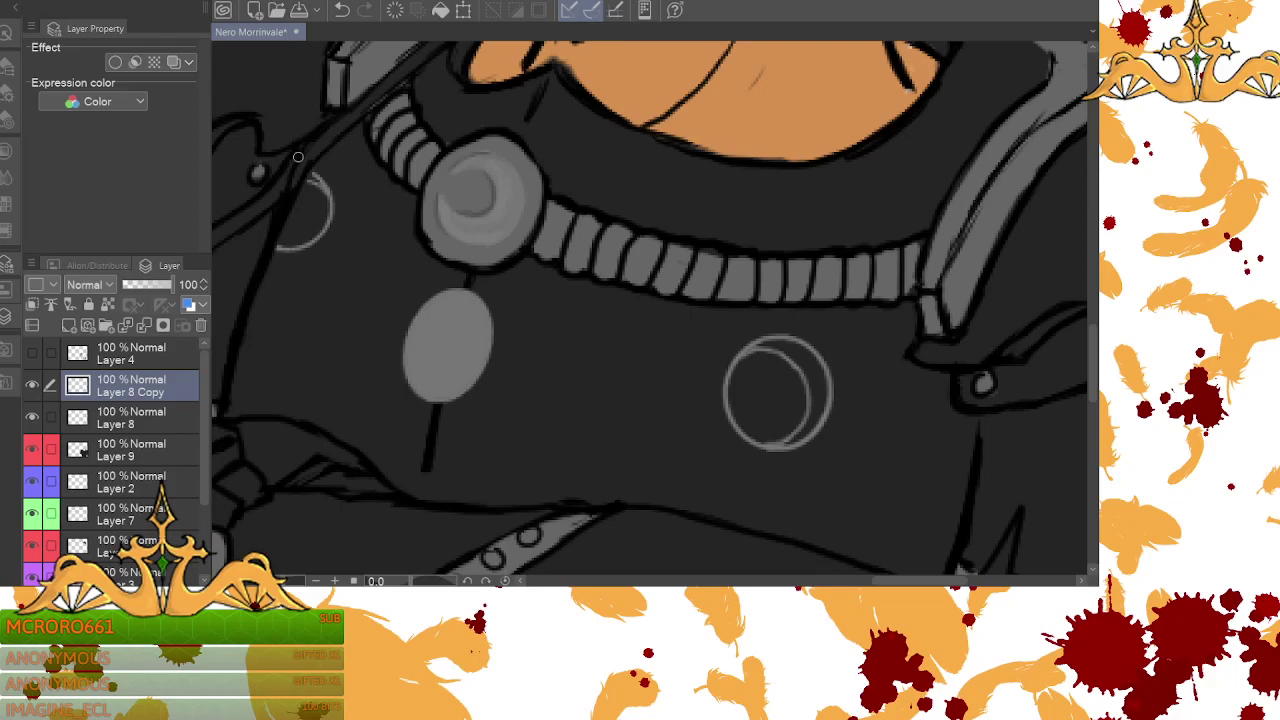
- Draw a circle outline between the gray oval and the right moon, and a smaller circle beside the left moon
left_click_drag(598, 332, 694, 437)
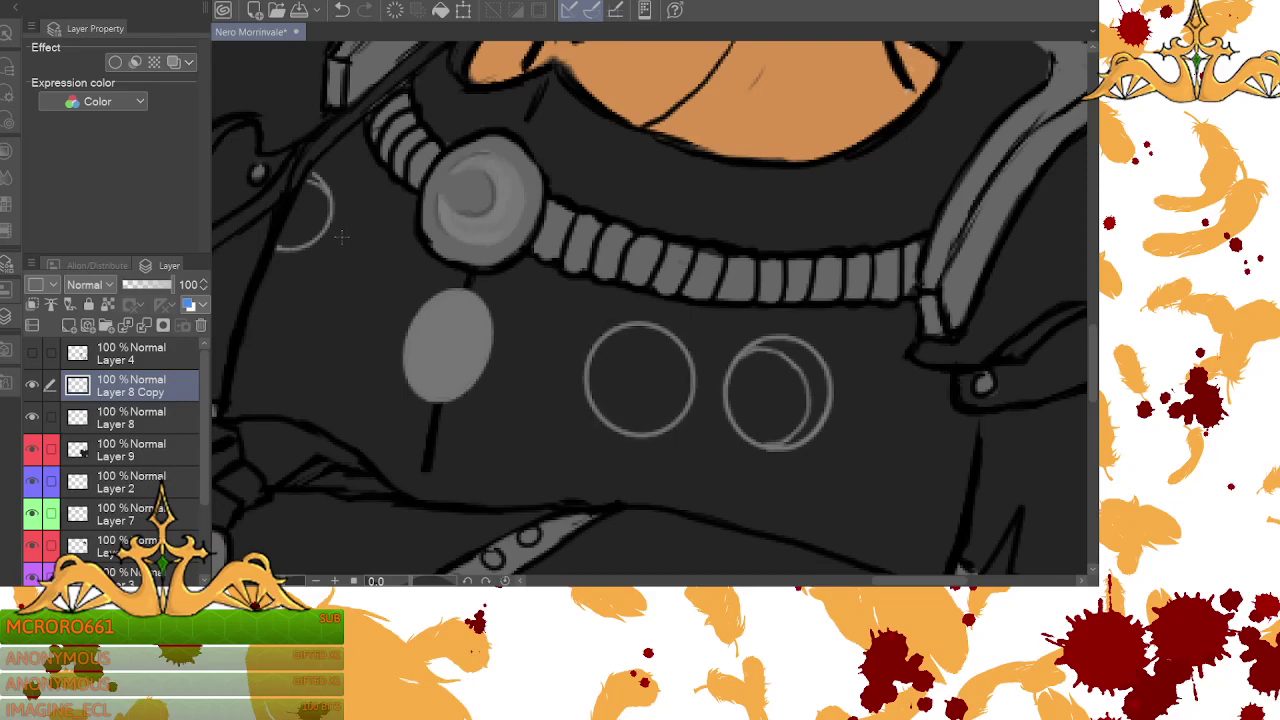
left_click_drag(334, 229, 343, 346)
left_click(341, 10)
left_click_drag(327, 239, 394, 310)
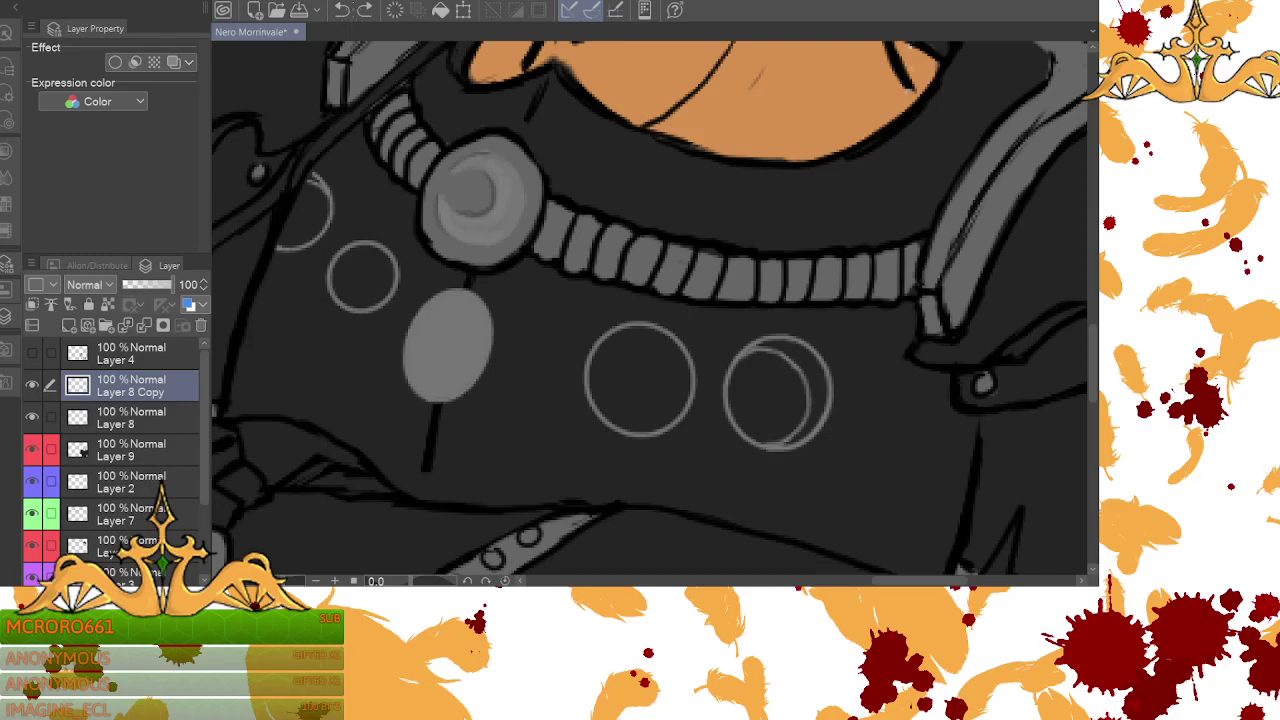
- Undo all the circle, moon and crescent work and the oval's fill, back to the lassoed oval outline beneath the buckle
left_click(347, 9)
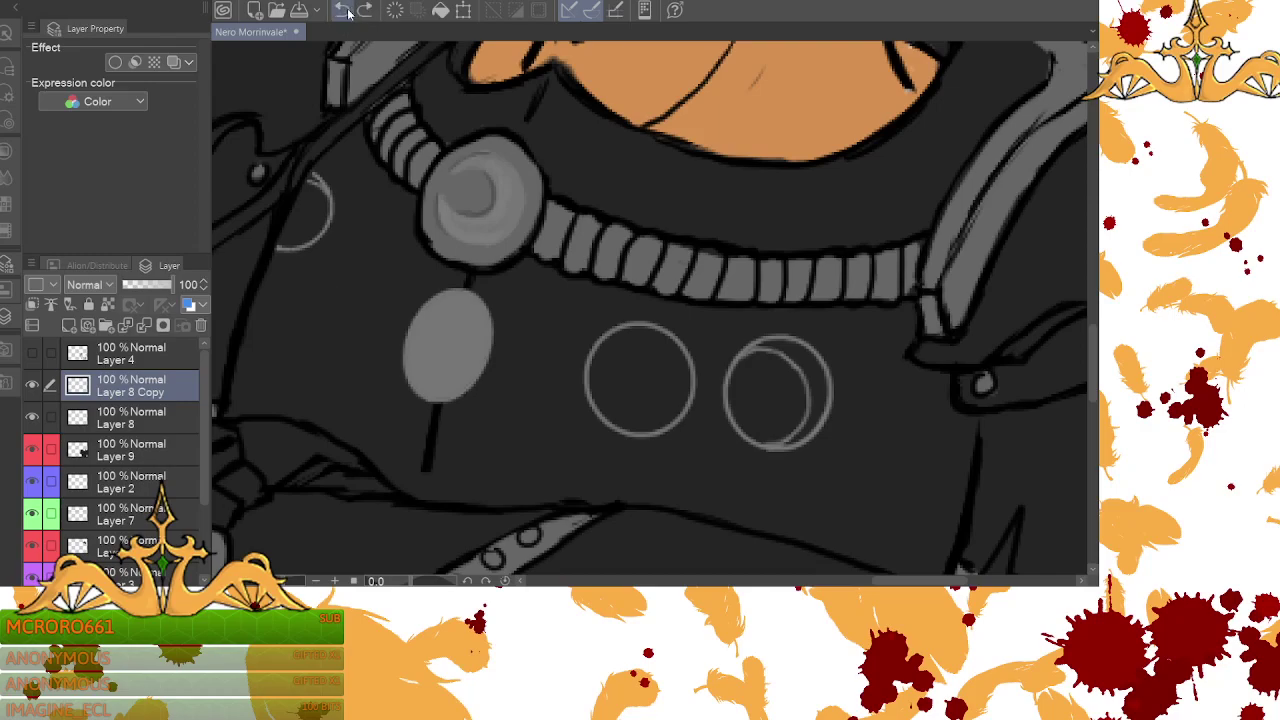
left_click(347, 11)
left_click(346, 11)
left_click(345, 10)
left_click(344, 10)
left_click(343, 9)
left_click(343, 9)
left_click(343, 9)
left_click(343, 9)
left_click(343, 9)
left_click(343, 9)
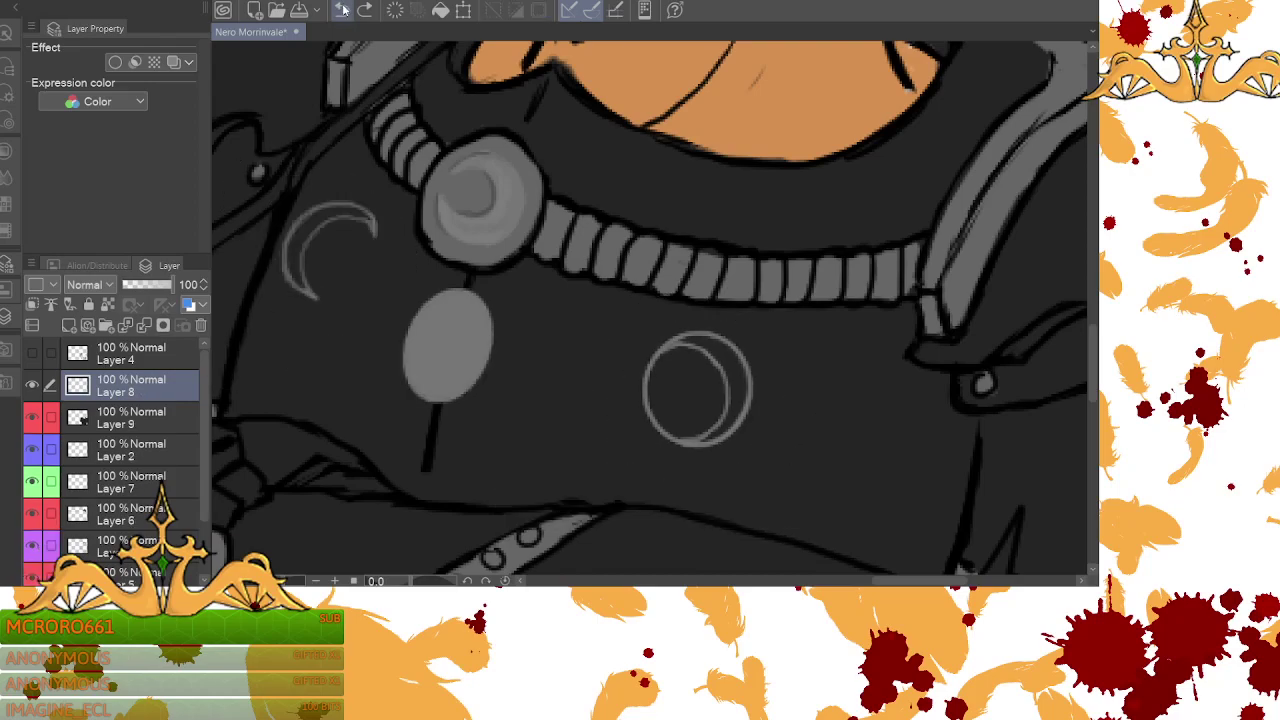
left_click(341, 9)
left_click(341, 9)
left_click(341, 9)
left_click(341, 9)
left_click(341, 9)
left_click(341, 9)
left_click(341, 9)
left_click(341, 9)
left_click(341, 9)
left_click(341, 9)
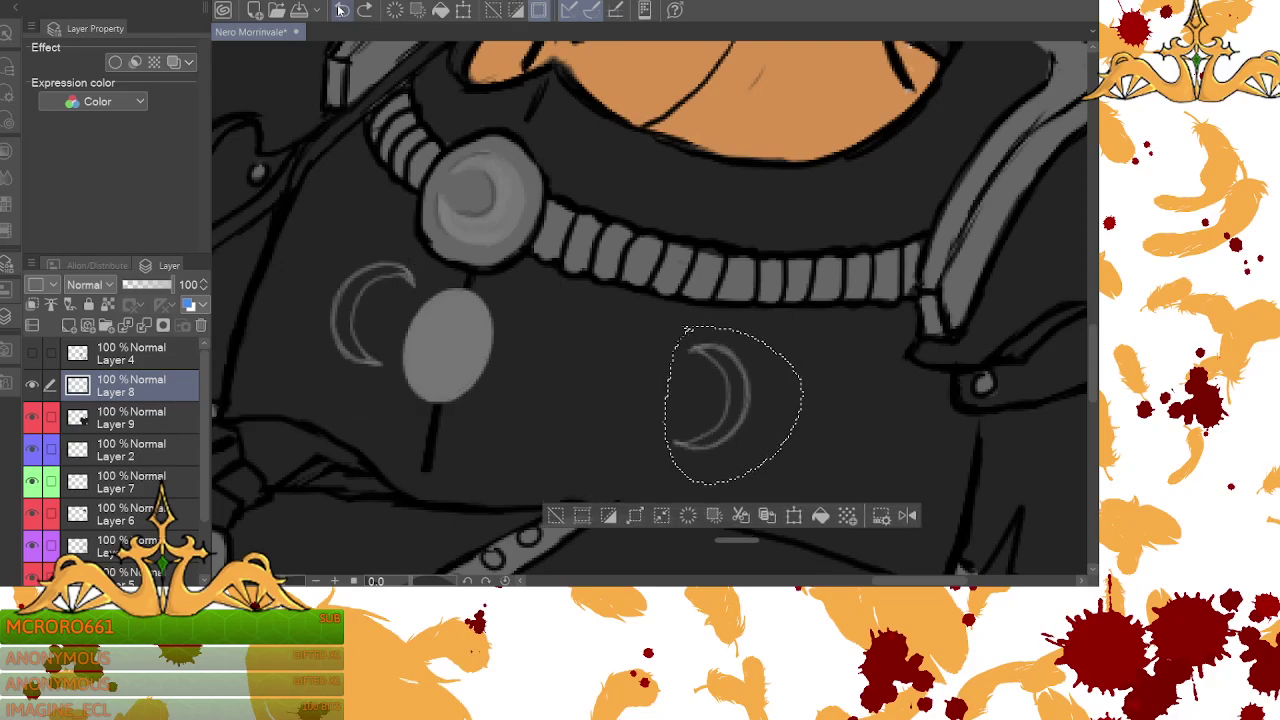
left_click(341, 9)
left_click(341, 9)
left_click(341, 9)
left_click(341, 9)
left_click(341, 9)
left_click(341, 9)
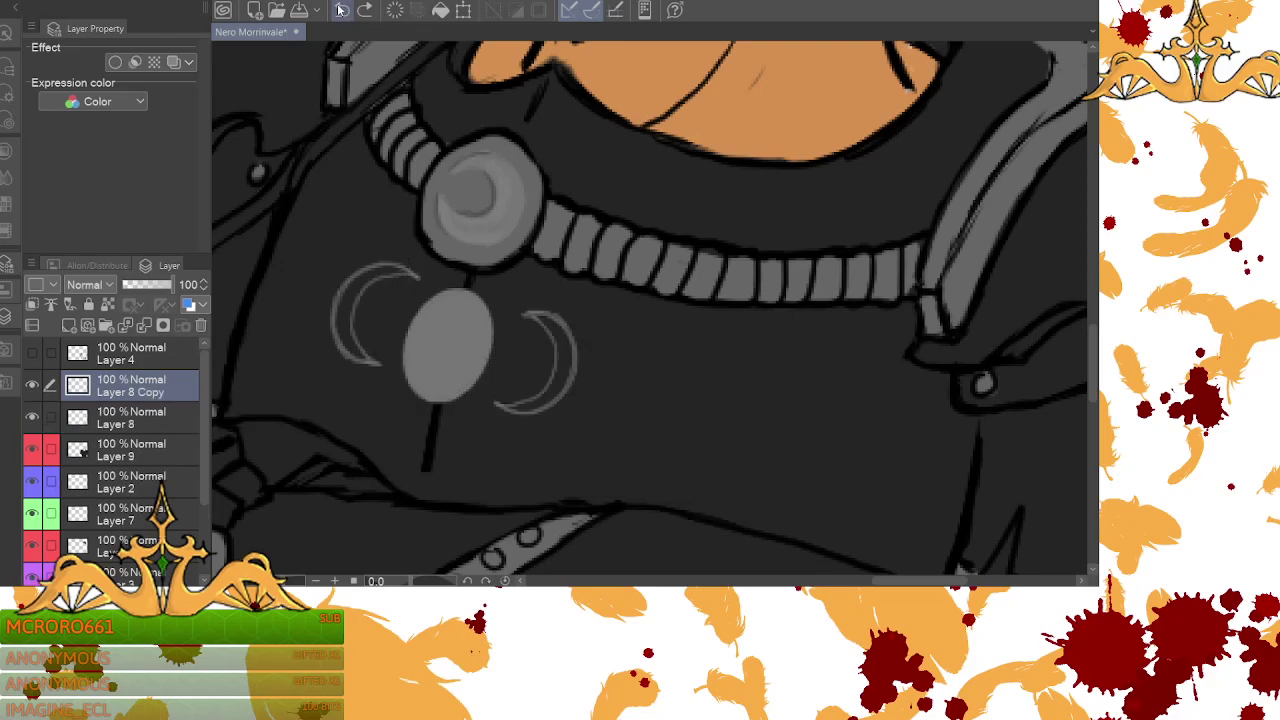
left_click(341, 9)
left_click(341, 9)
left_click(341, 9)
left_click(341, 9)
left_click(341, 9)
left_click(341, 9)
left_click(341, 9)
left_click(341, 9)
left_click(341, 9)
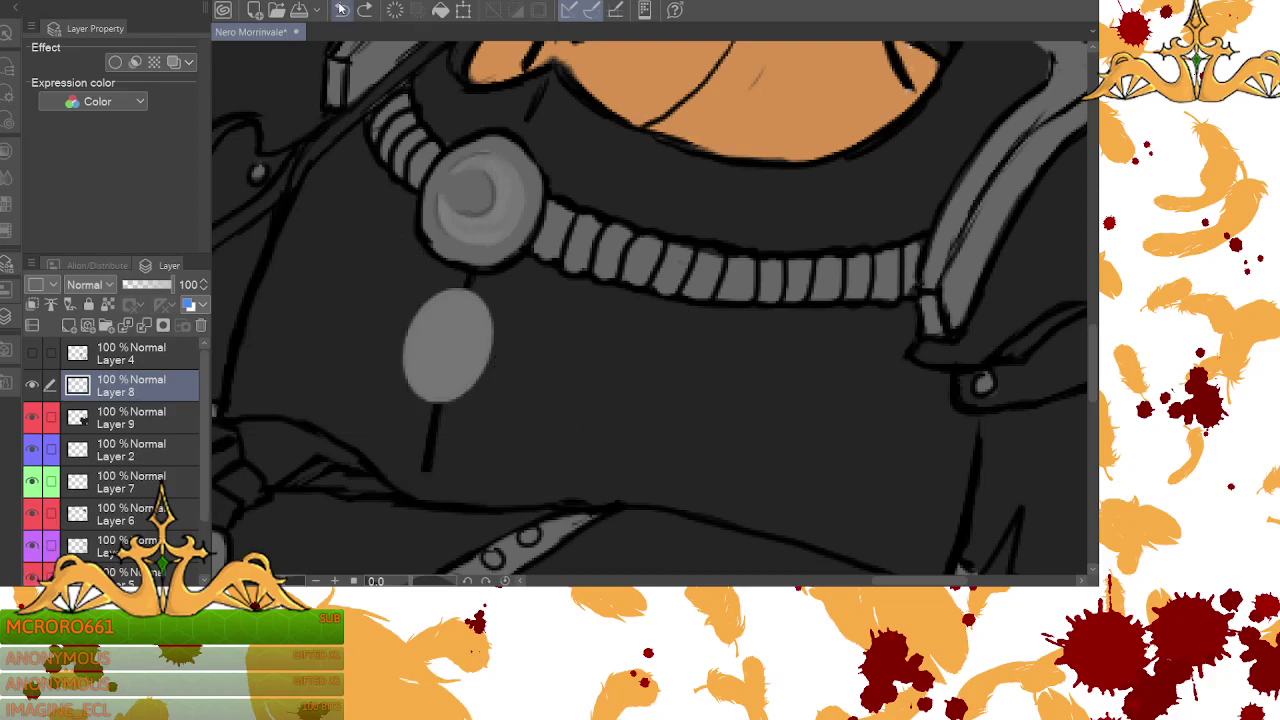
left_click(341, 9)
left_click(341, 9)
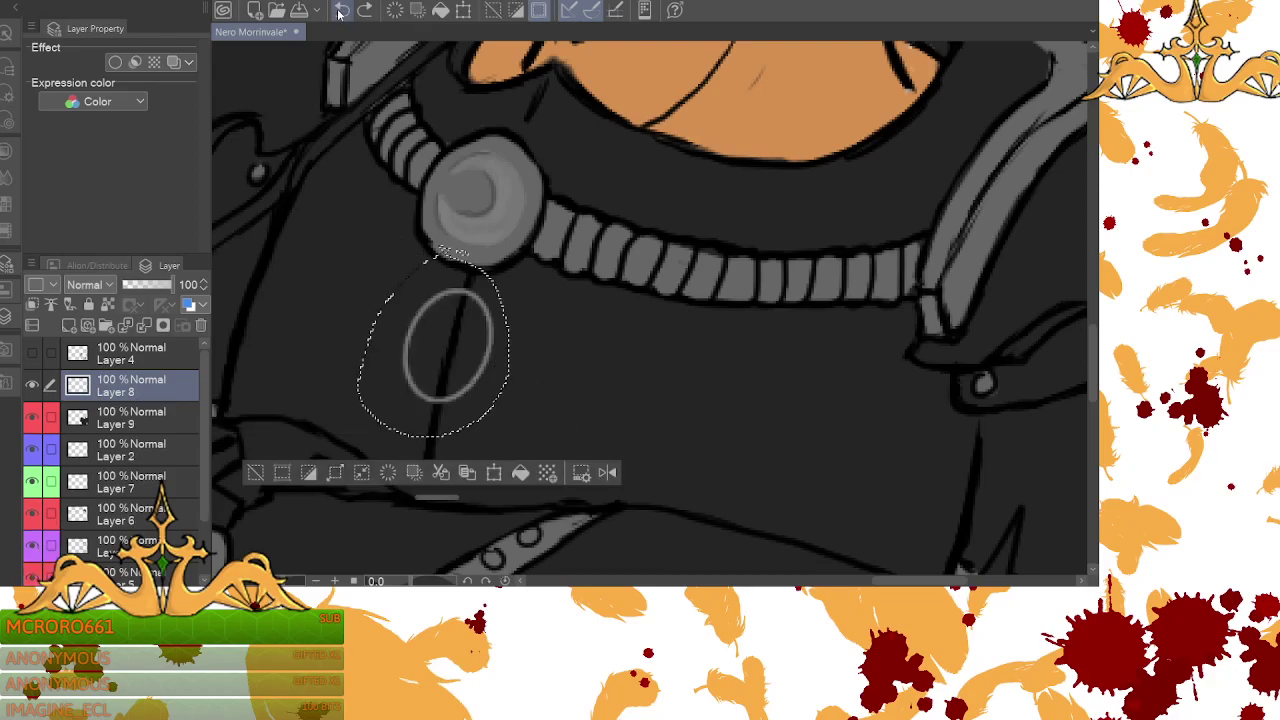
- Try rotating the lassoed oval outline slightly clockwise, and undo the rotation
left_click(494, 472)
mouse_move(529, 349)
left_mouse_down()
mouse_move(557, 336)
mouse_move(550, 345)
left_mouse_up()
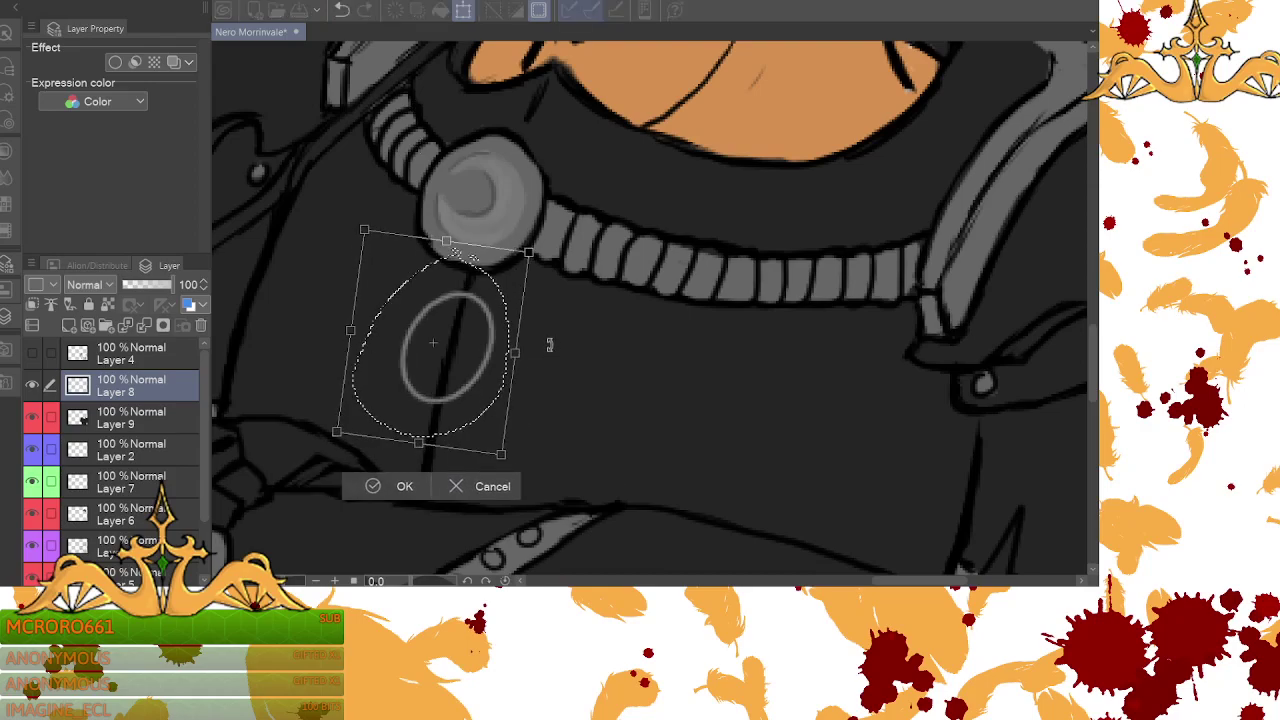
left_click(341, 9)
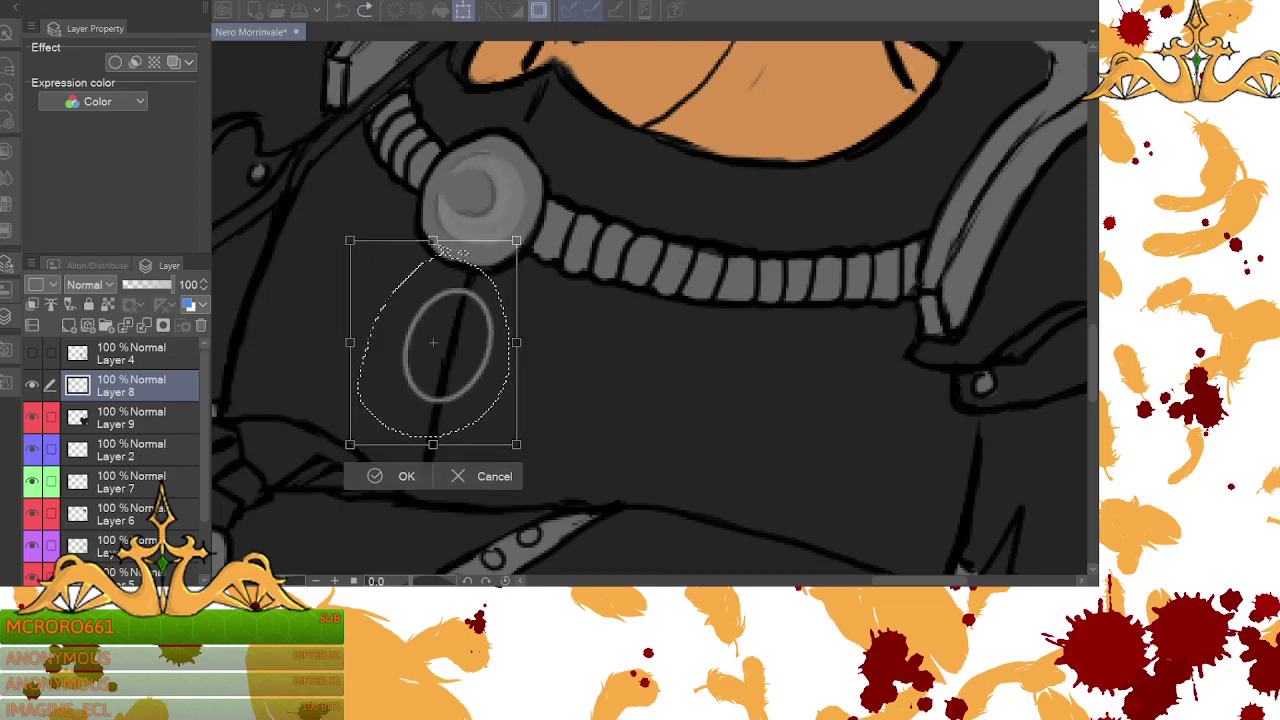
- Undo the remaining oval edits until the oval outline is removed from the seam beneath the buckle
left_click(341, 9)
left_click(341, 9)
left_click(341, 9)
left_click(341, 9)
left_click(341, 9)
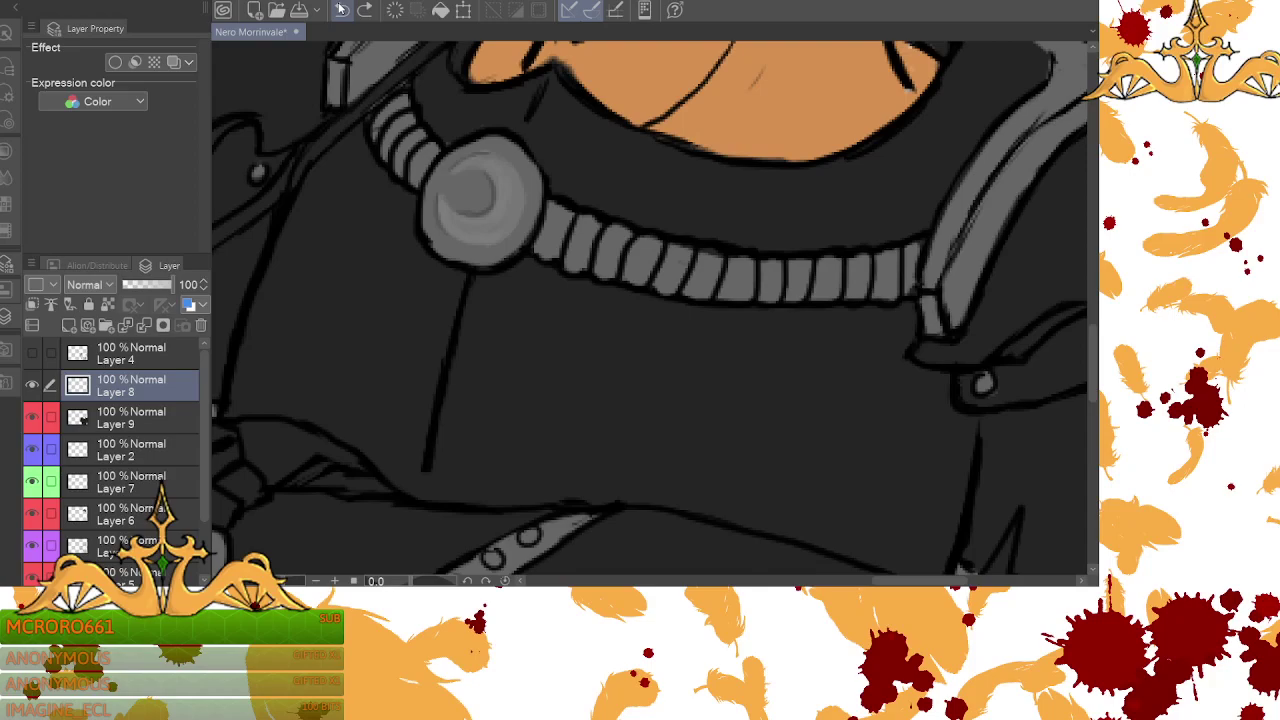
- Draw a circle outline over the chest seam just beneath the buckle and lasso it, undoing the extra stroke
left_click(316, 579)
left_click(316, 579)
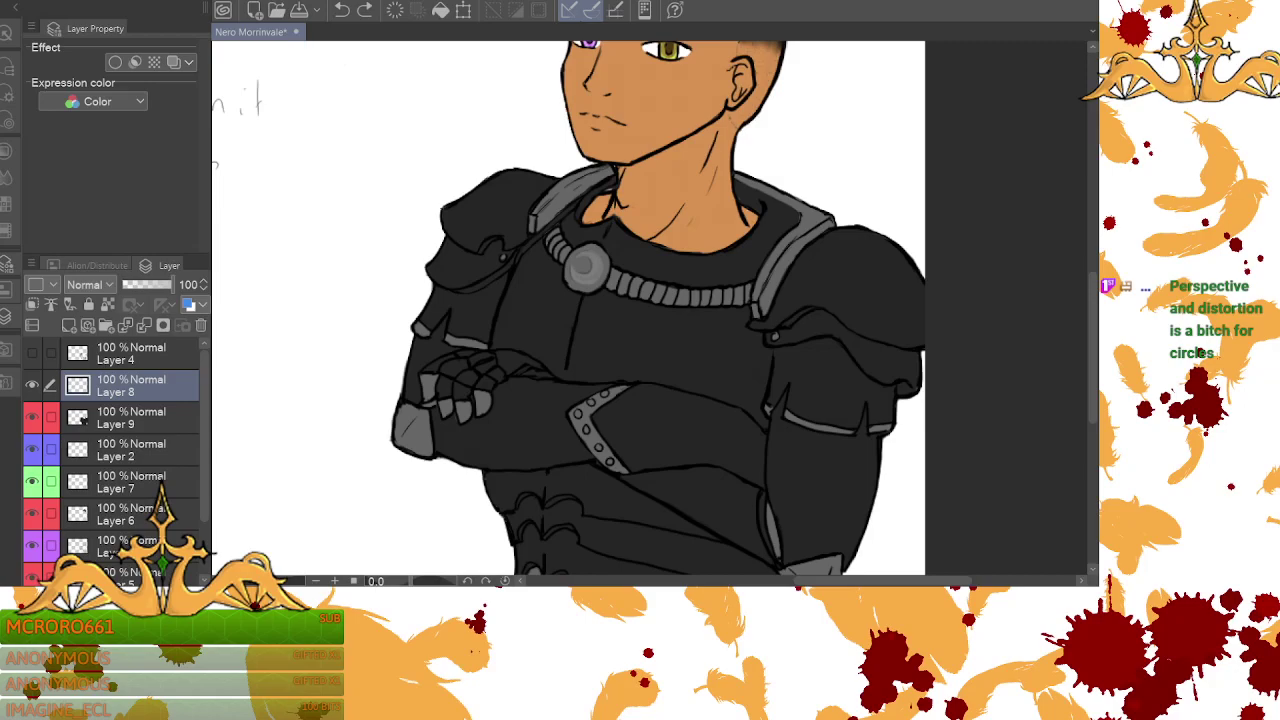
left_click(334, 581)
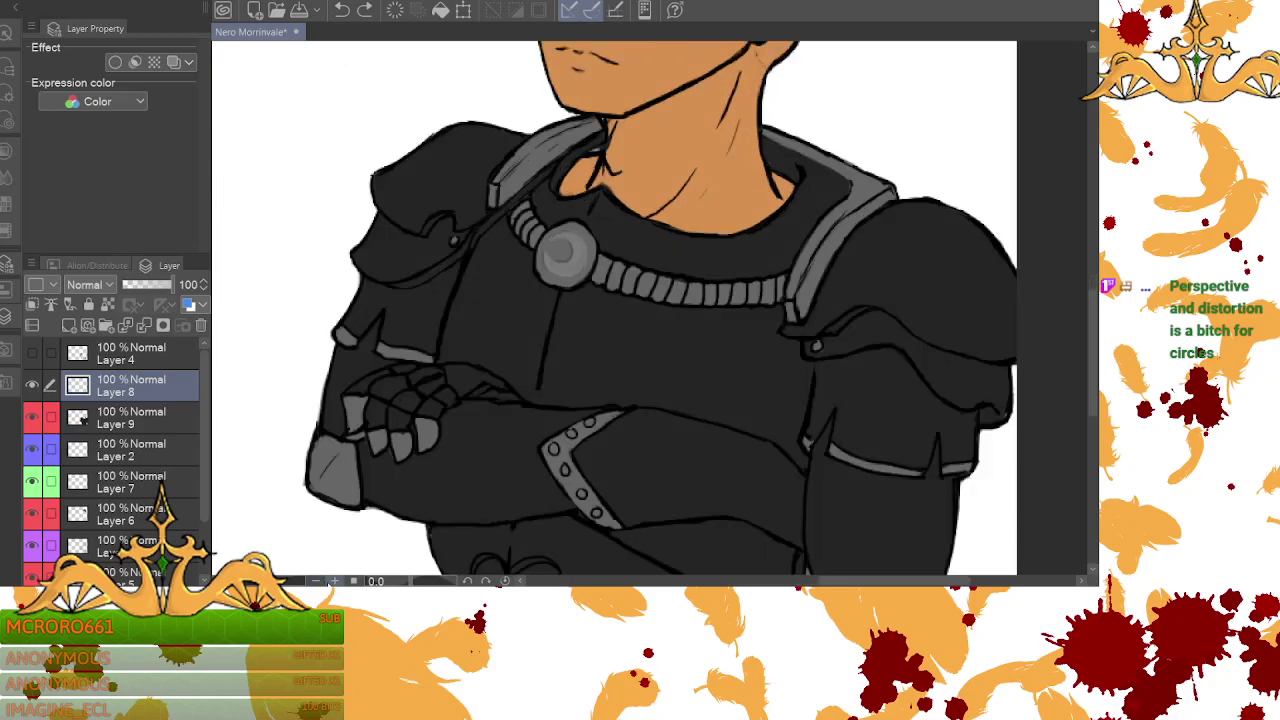
left_click(334, 581)
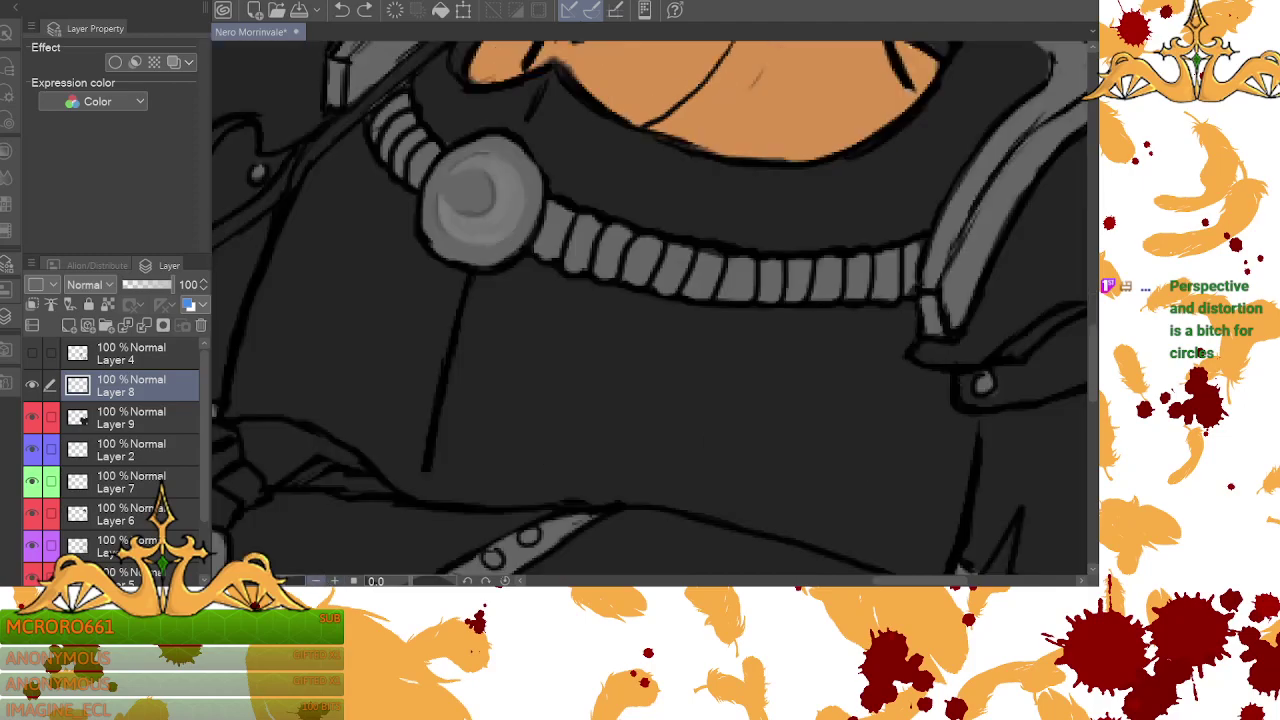
left_click(314, 581)
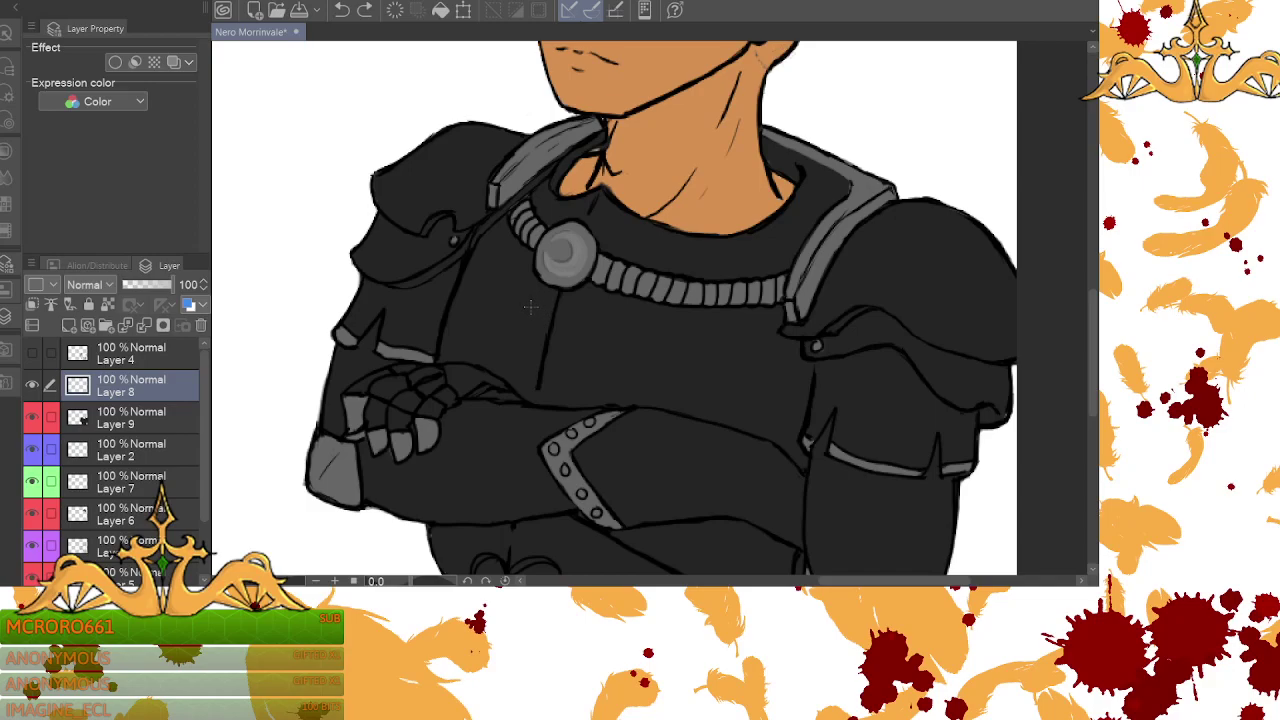
left_click_drag(526, 298, 588, 362)
left_click_drag(526, 288, 581, 306)
left_click(338, 10)
mouse_move(548, 287)
left_mouse_down()
mouse_move(529, 306)
mouse_move(542, 291)
left_mouse_up()
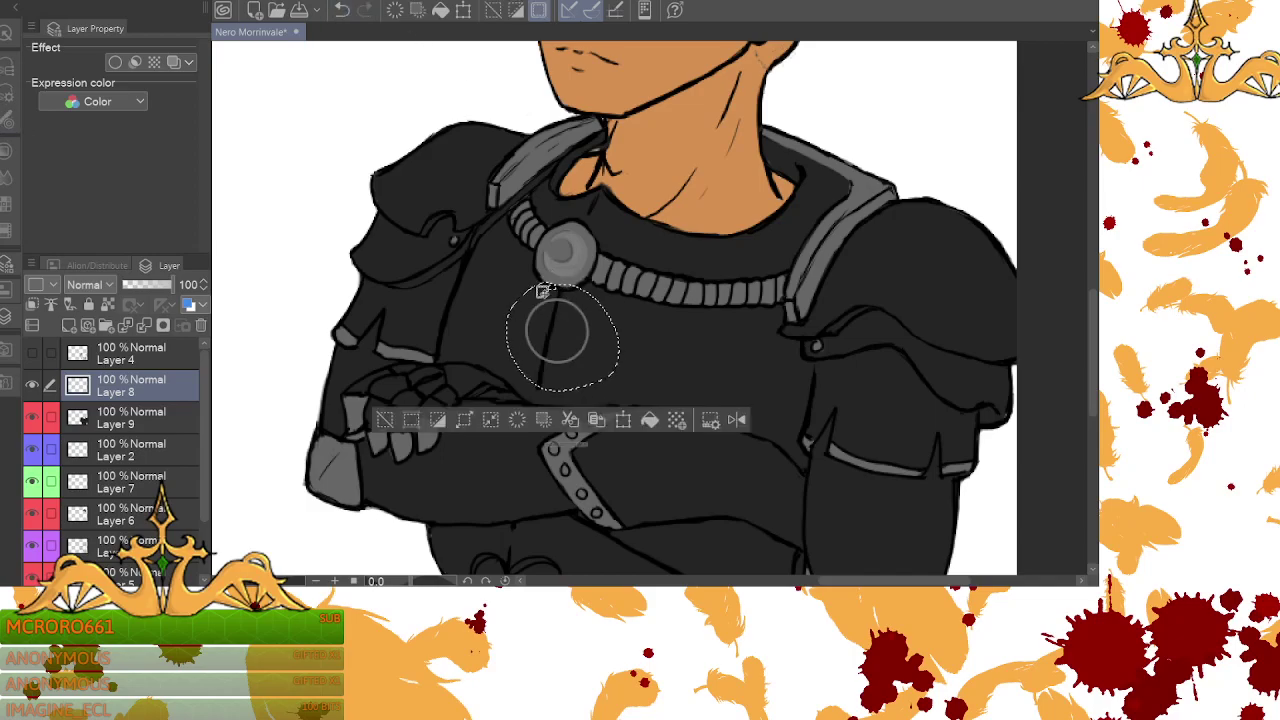
- Shift the lassoed circle outline slightly left over the chest seam beneath the buckle, and deselect it
left_click(623, 420)
mouse_move(612, 355)
left_mouse_down()
mouse_move(595, 356)
mouse_move(606, 356)
left_mouse_up()
left_click(521, 423)
left_click(644, 358)
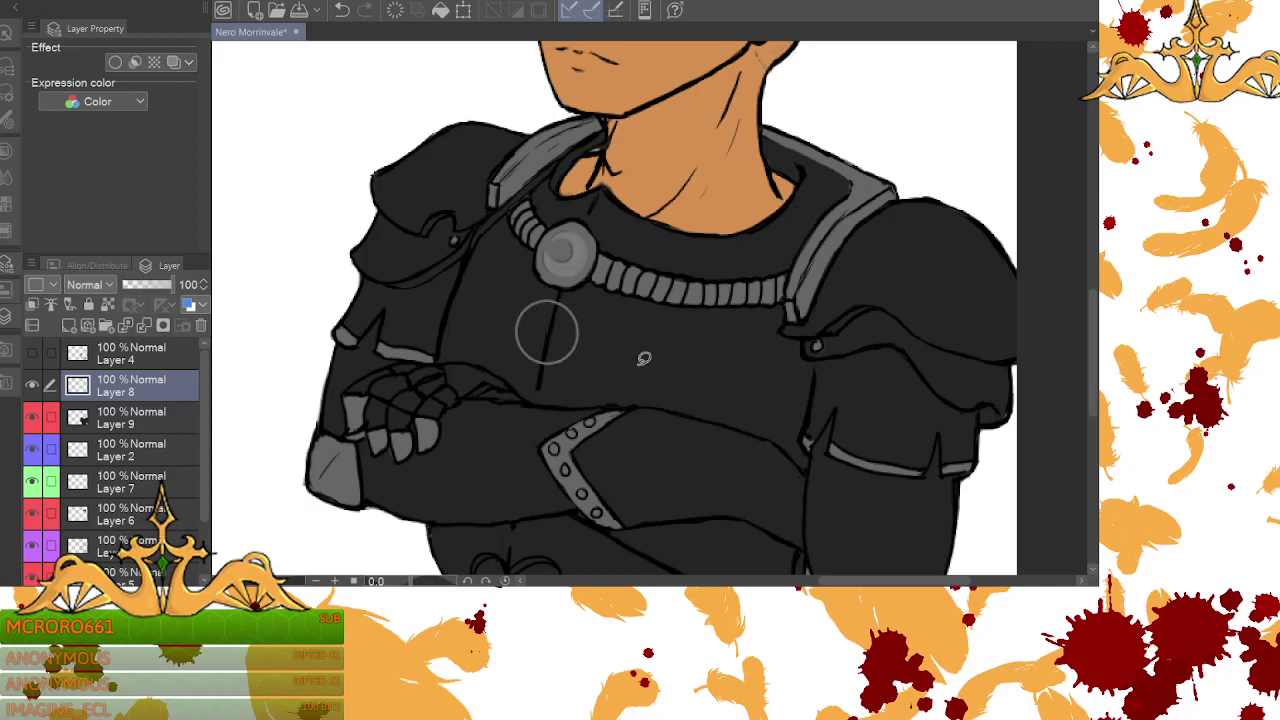
- Draw a smaller oval outline up and left of the central circle, tilt it upright beside the circle, and deselect it
key("p")
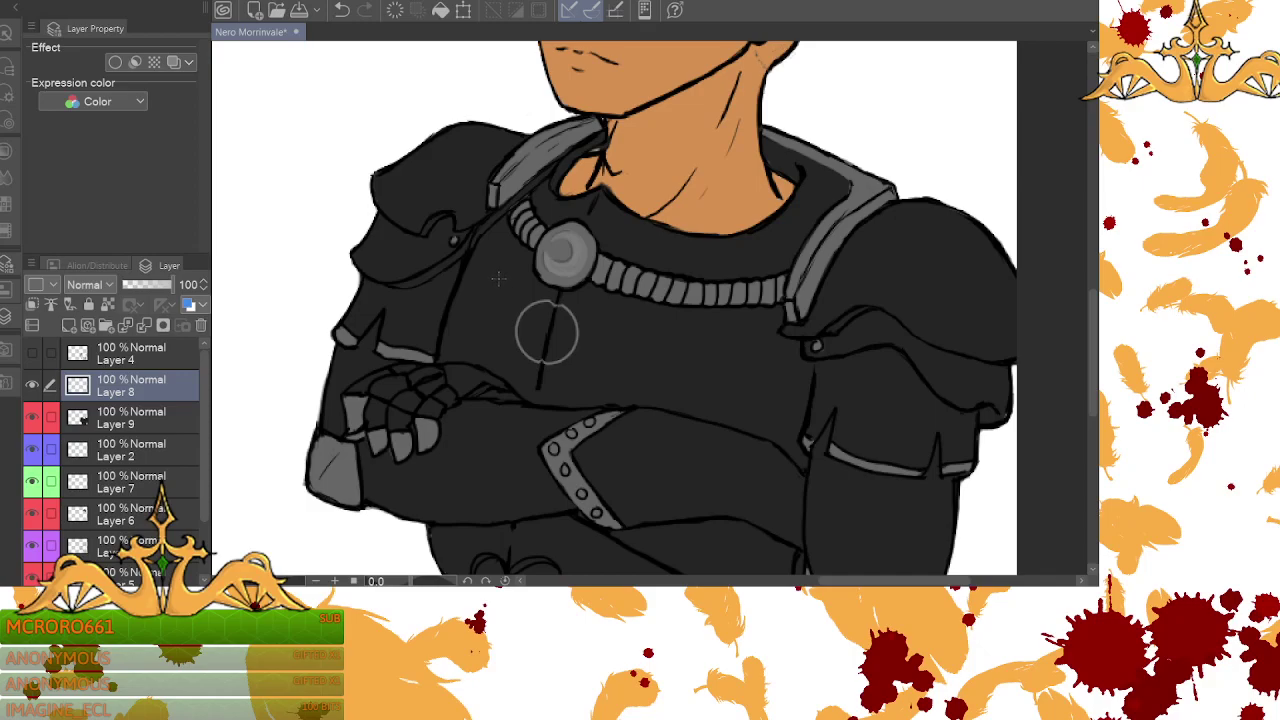
mouse_move(490, 274)
left_mouse_down()
mouse_move(492, 305)
mouse_move(444, 330)
mouse_move(457, 328)
left_mouse_up()
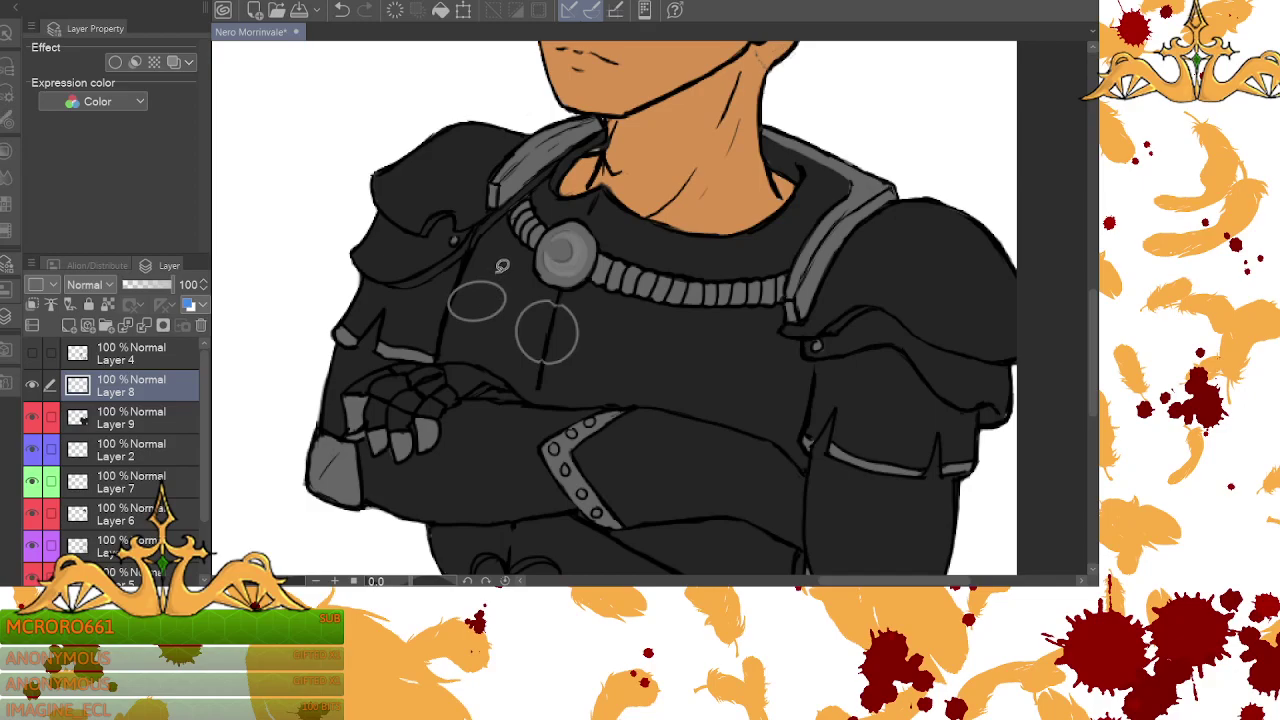
left_click_drag(508, 271, 482, 266)
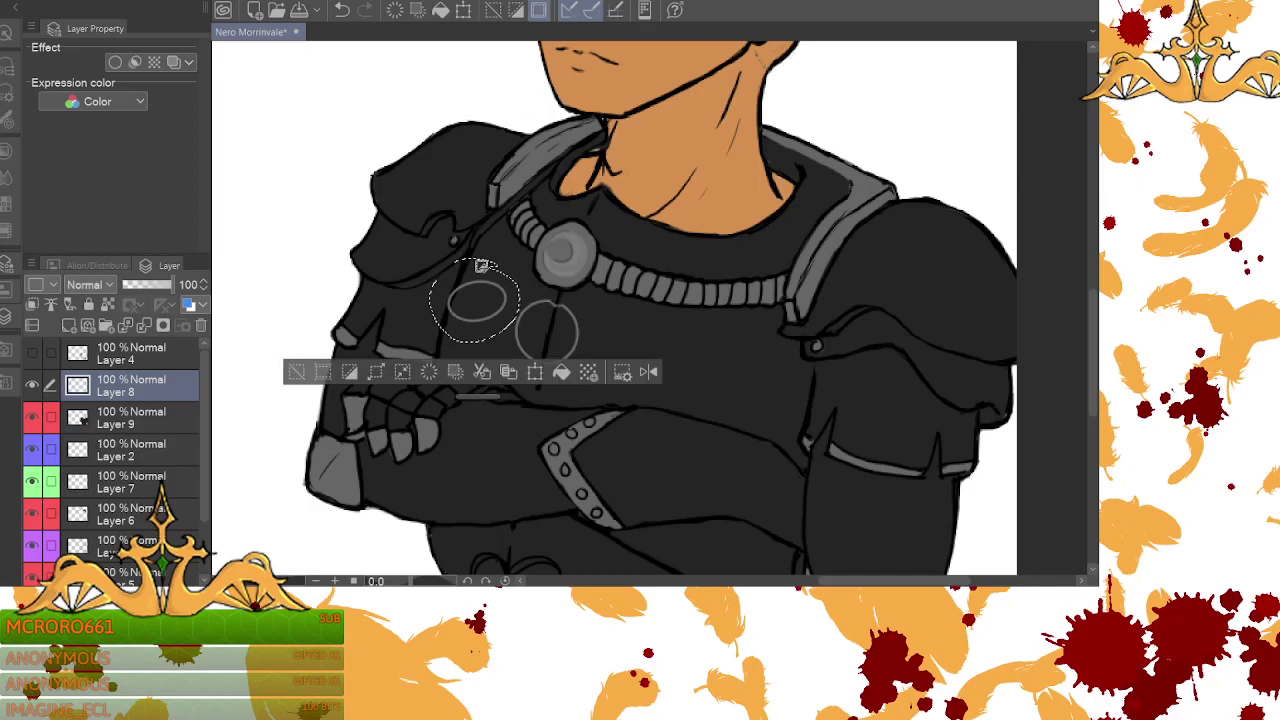
left_click(535, 373)
mouse_move(537, 300)
left_mouse_down()
mouse_move(530, 273)
mouse_move(495, 305)
mouse_move(517, 321)
mouse_move(552, 306)
mouse_move(526, 314)
left_mouse_up()
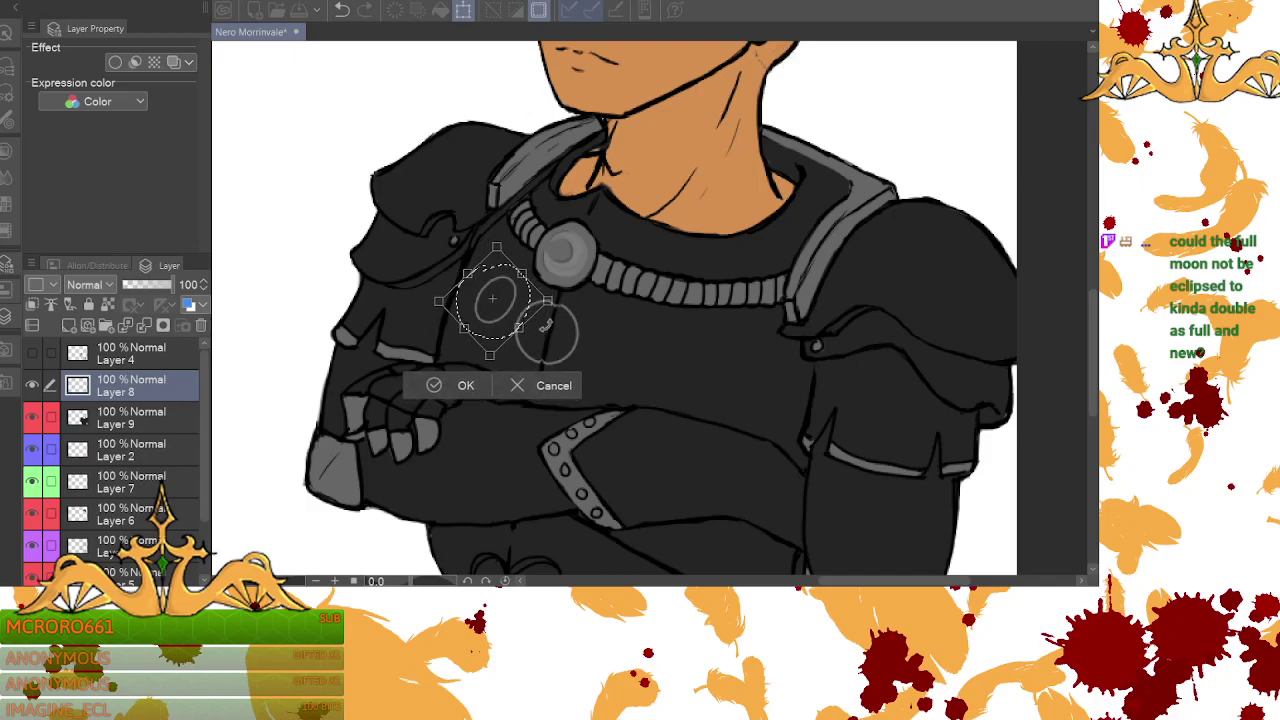
left_click_drag(528, 313, 533, 315)
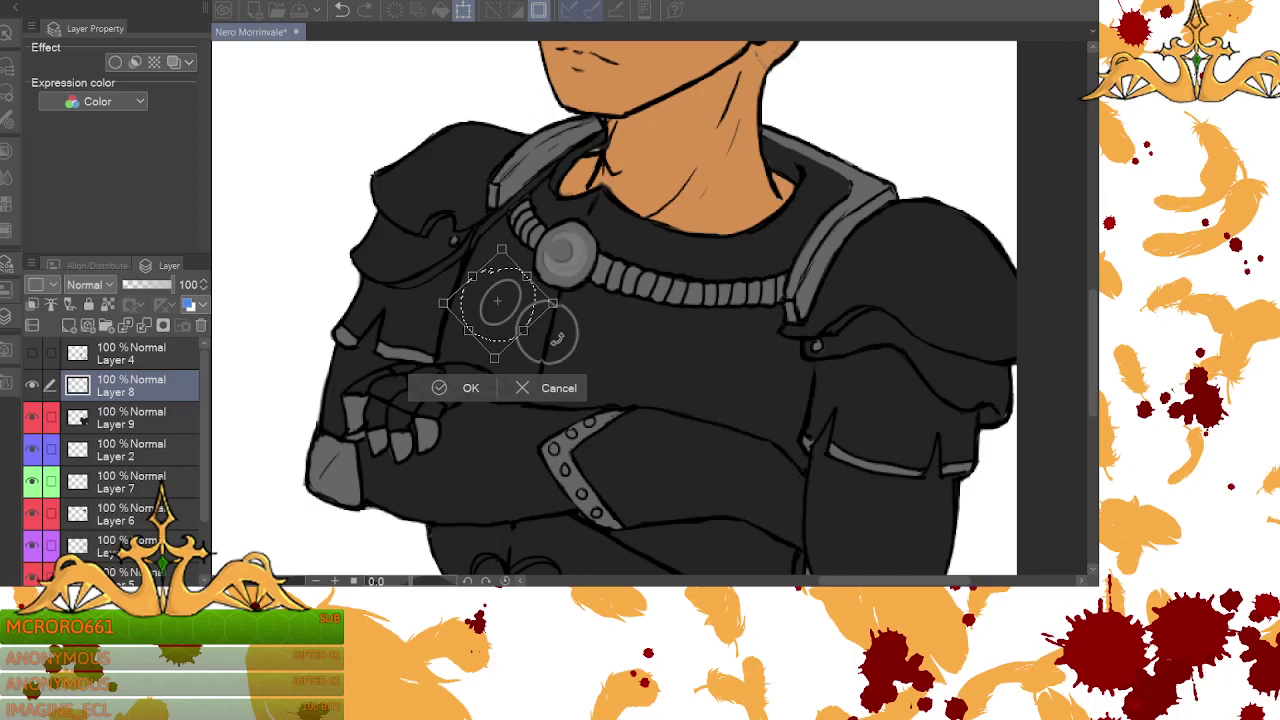
left_click(445, 388)
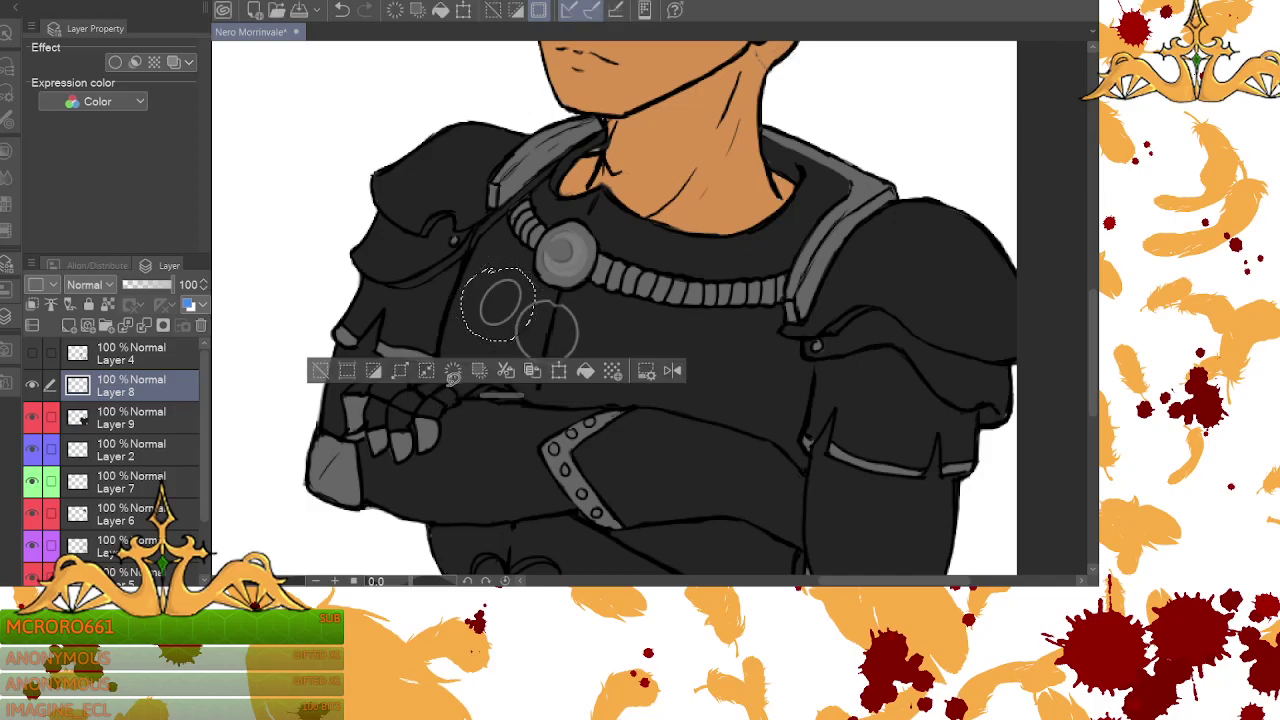
key("ctrl+d")
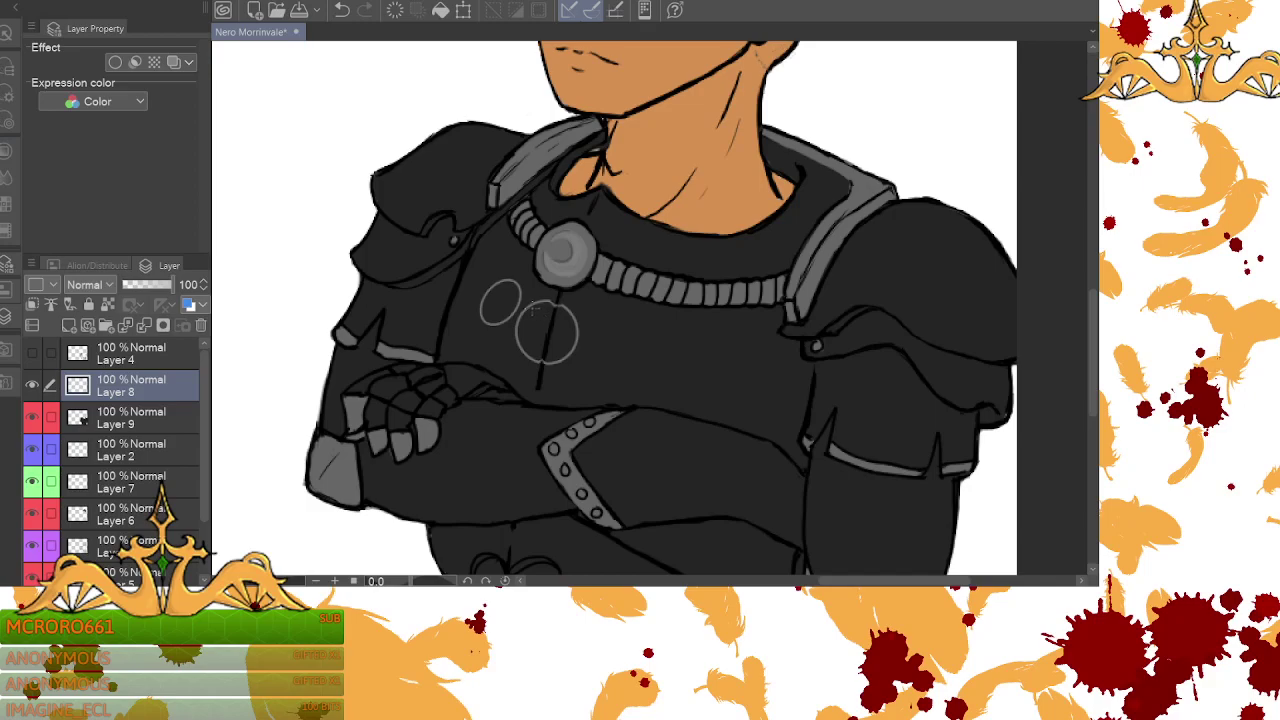
left_click_drag(536, 306, 568, 351)
key("ctrl+z")
mouse_move(528, 296)
left_mouse_down()
mouse_move(542, 356)
mouse_move(570, 336)
mouse_move(572, 350)
left_mouse_up()
key("ctrl+z")
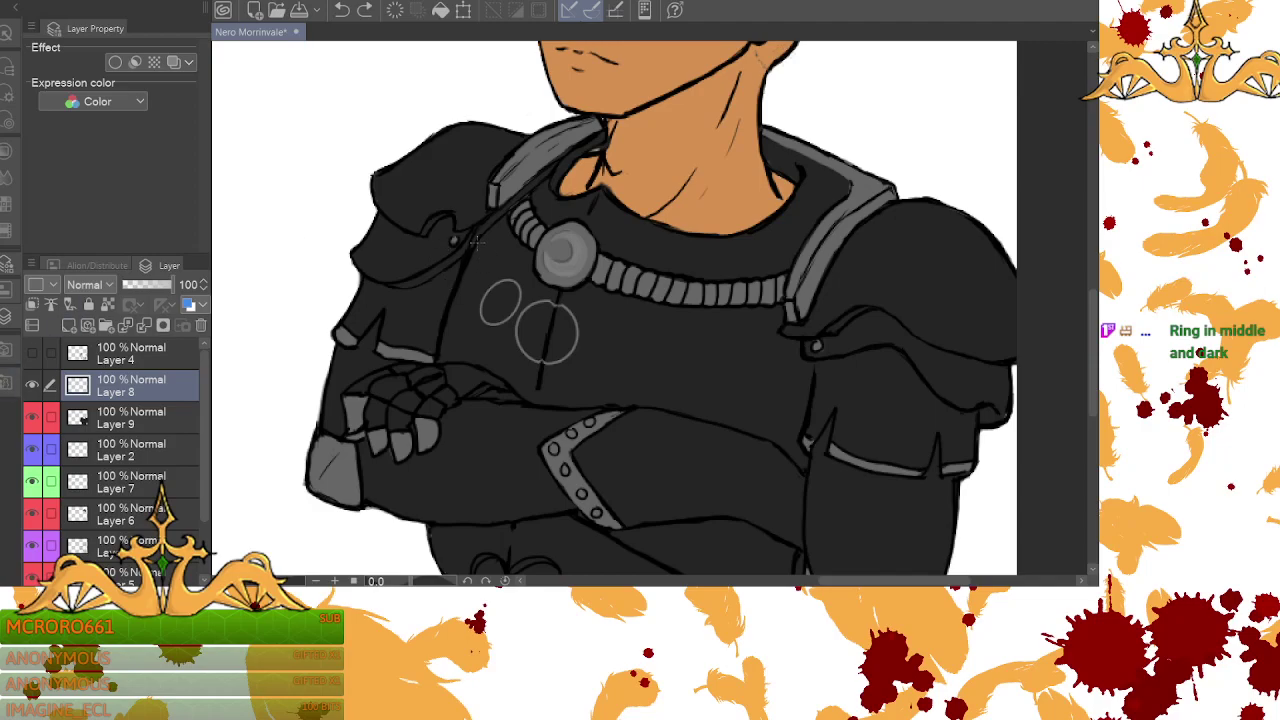
- Draw a third, smaller oval outline at the chest's left edge above the second oval, then rotate and move it into the row
mouse_move(486, 236)
left_mouse_down()
mouse_move(485, 268)
mouse_move(448, 285)
mouse_move(460, 288)
left_mouse_up()
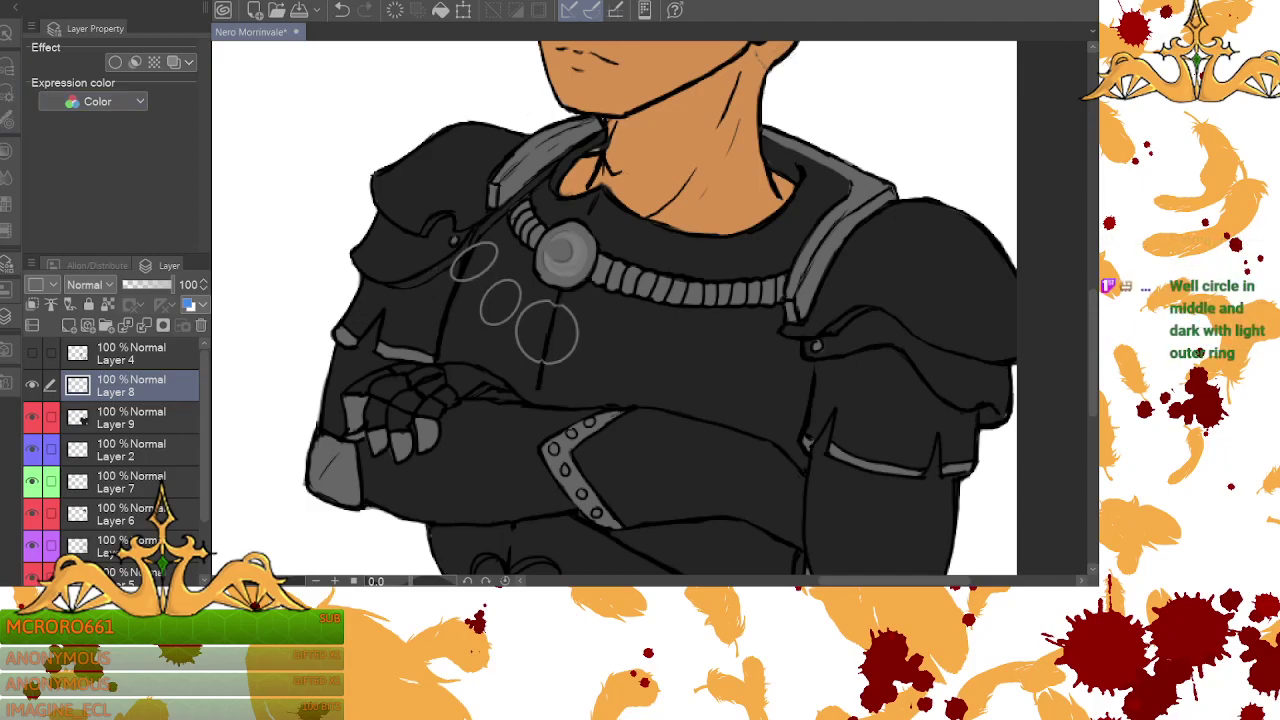
left_click_drag(497, 224, 482, 228)
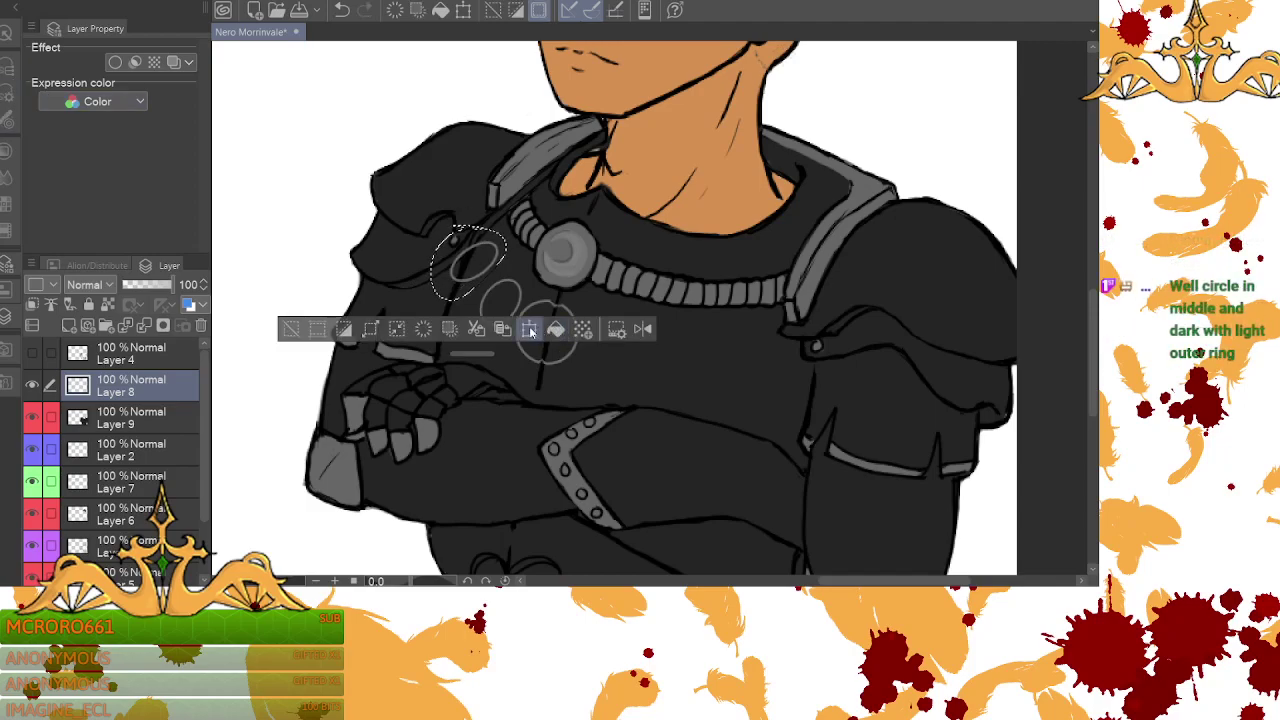
left_click(531, 330)
mouse_move(499, 282)
left_mouse_down()
mouse_move(505, 291)
mouse_move(487, 293)
left_mouse_up()
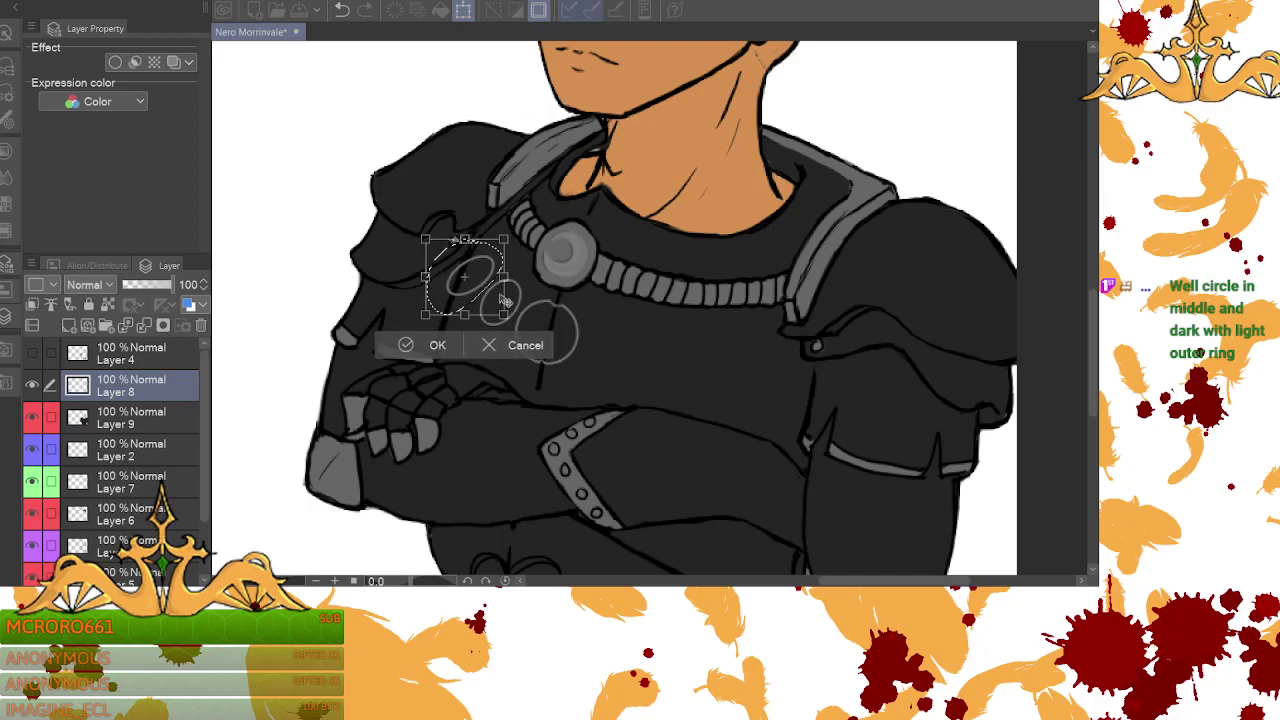
left_click_drag(497, 245, 494, 275)
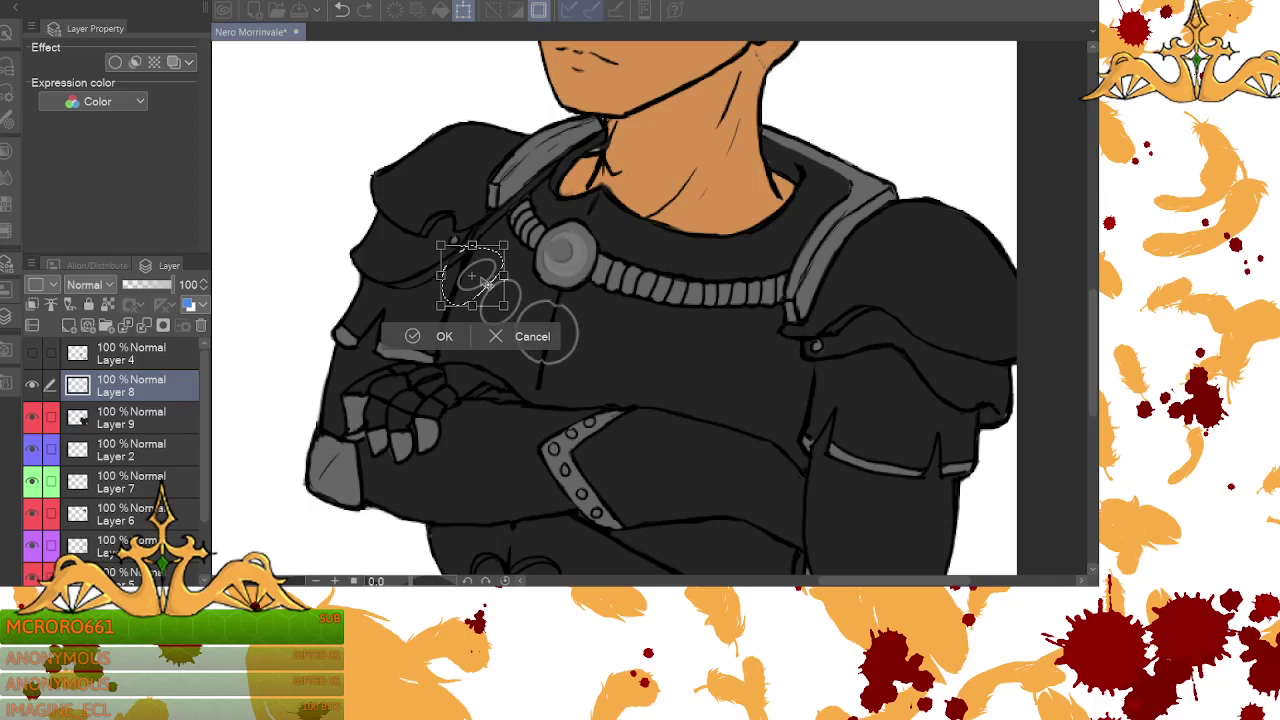
left_click(442, 337)
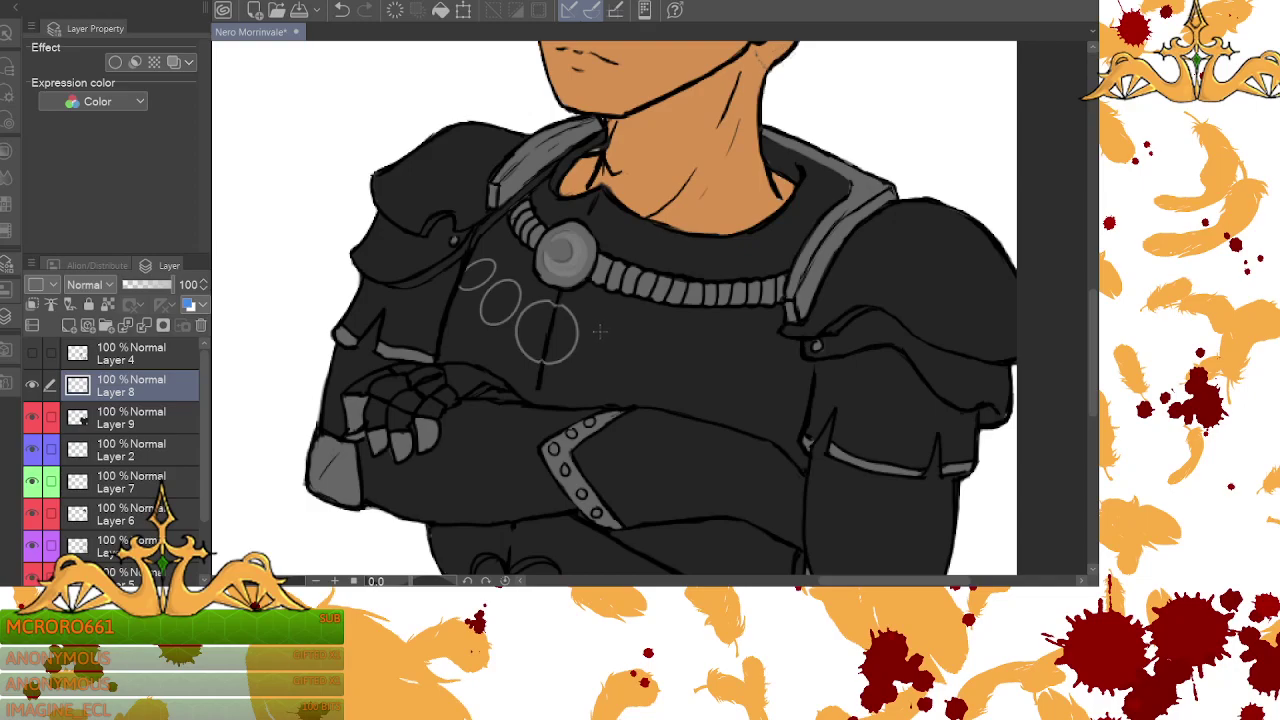
- Draw an oval outline just right of the central circle, then shrink and shift it closer to the circle
mouse_move(606, 332)
left_mouse_down()
mouse_move(638, 375)
mouse_move(627, 388)
mouse_move(652, 383)
mouse_move(641, 380)
left_mouse_up()
mouse_move(624, 384)
left_mouse_down()
mouse_move(640, 366)
mouse_move(644, 376)
left_mouse_up()
key("m")
mouse_move(626, 298)
left_mouse_down()
mouse_move(588, 349)
mouse_move(661, 383)
mouse_move(605, 298)
left_mouse_up()
key("ctrl+t")
left_click_drag(688, 349, 644, 358)
left_click(597, 434)
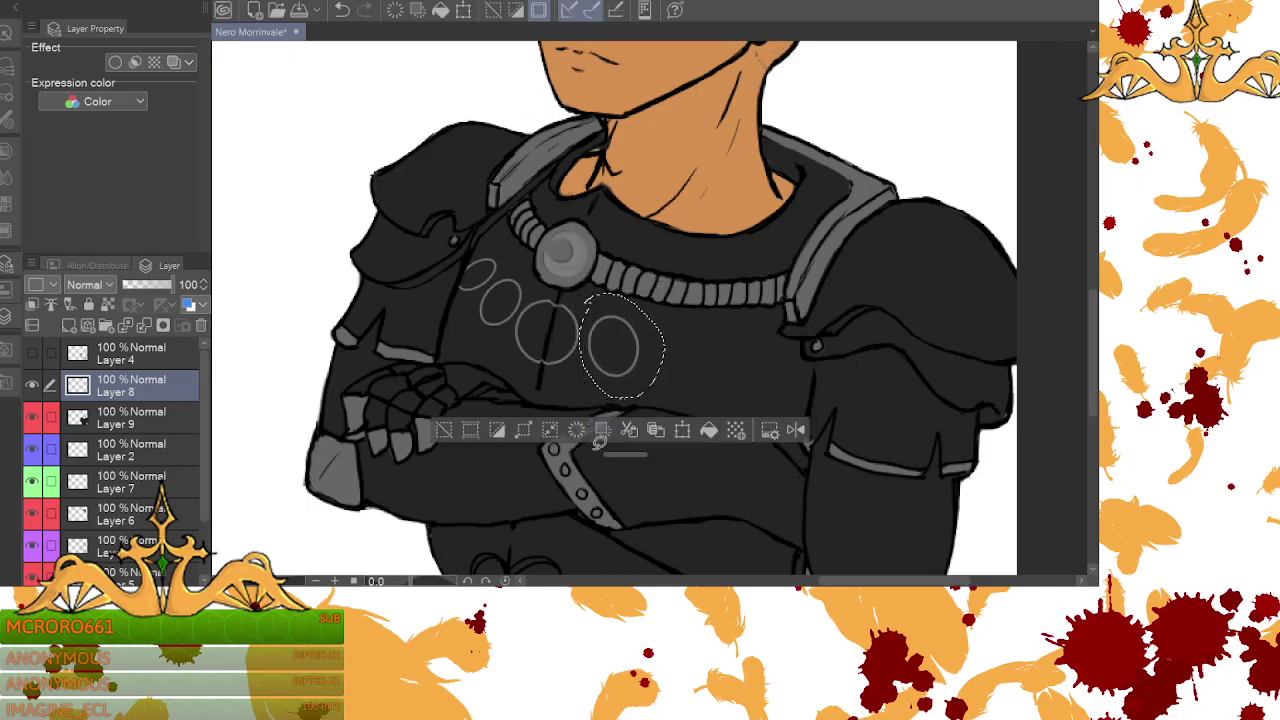
left_click(620, 479)
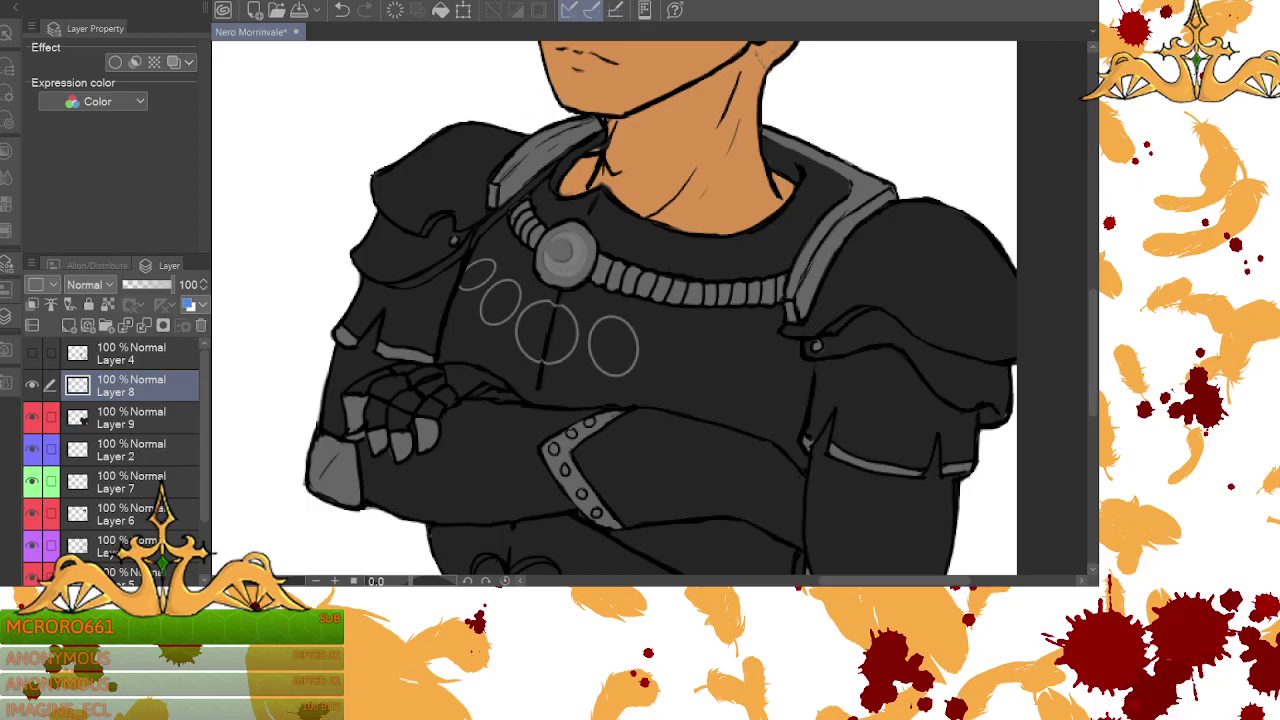
- Draw a narrower second oval right of the central circle, then tilt and shift it slightly toward its neighbour
mouse_move(652, 324)
left_mouse_down()
mouse_move(700, 363)
mouse_move(705, 388)
mouse_move(690, 363)
left_mouse_up()
mouse_move(661, 316)
left_mouse_down()
mouse_move(698, 396)
mouse_move(693, 302)
mouse_move(653, 318)
left_mouse_up()
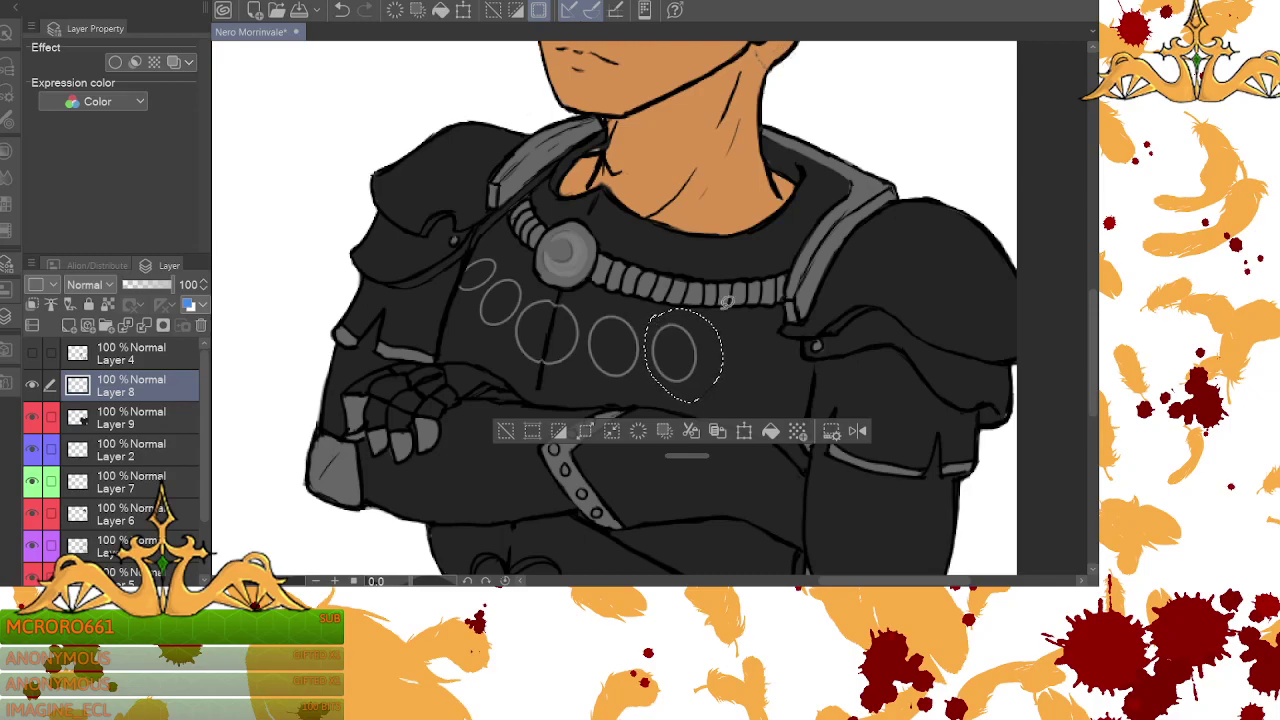
key("ctrl+t")
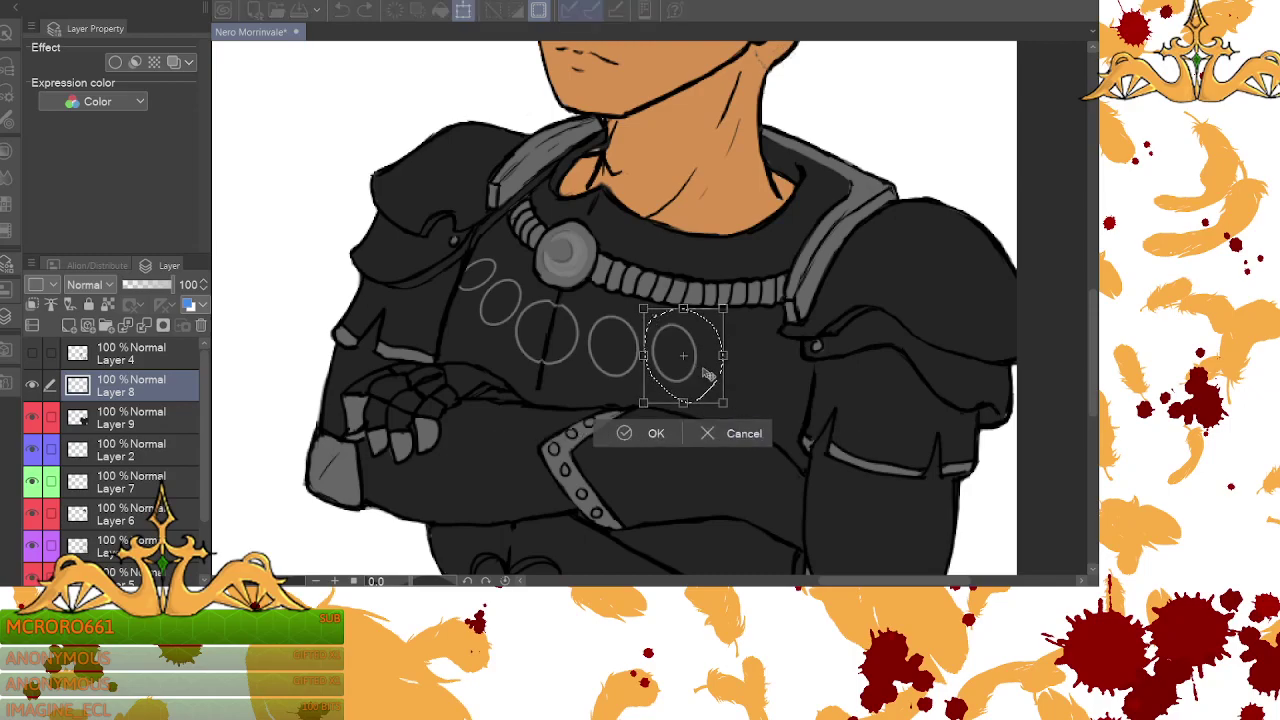
left_click_drag(696, 366, 725, 365)
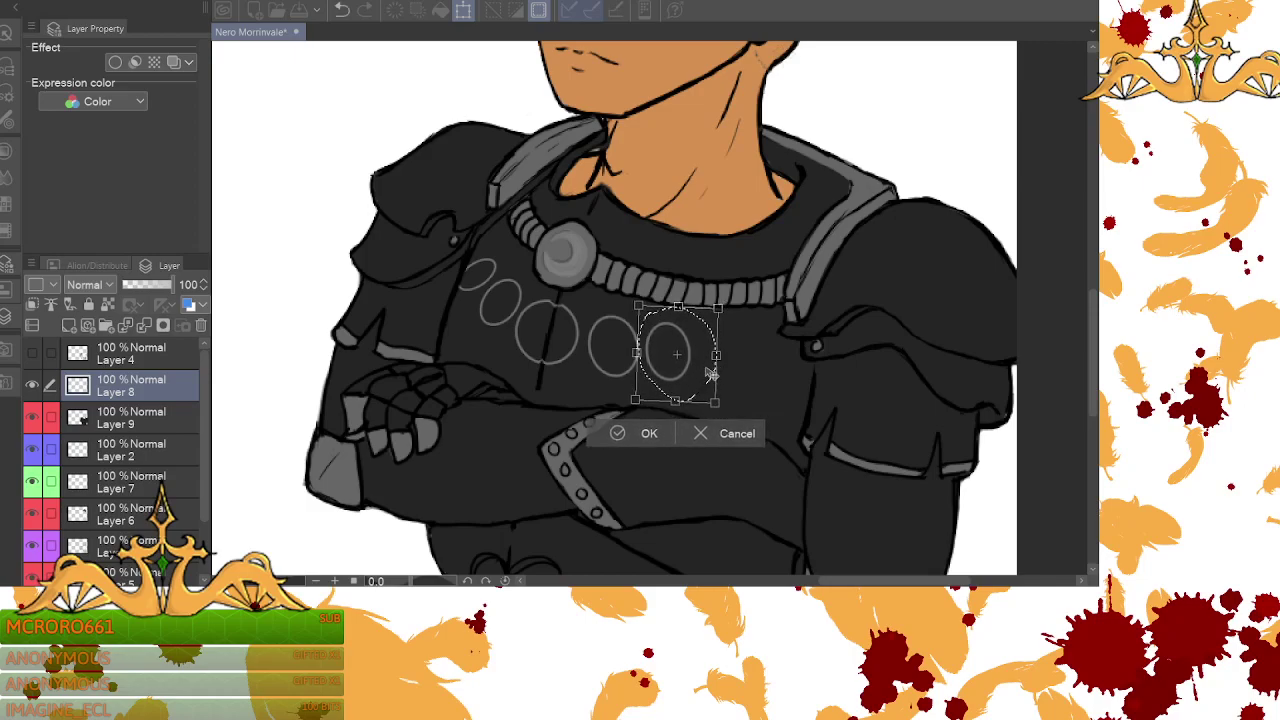
left_click(703, 434)
key("ctrl+d")
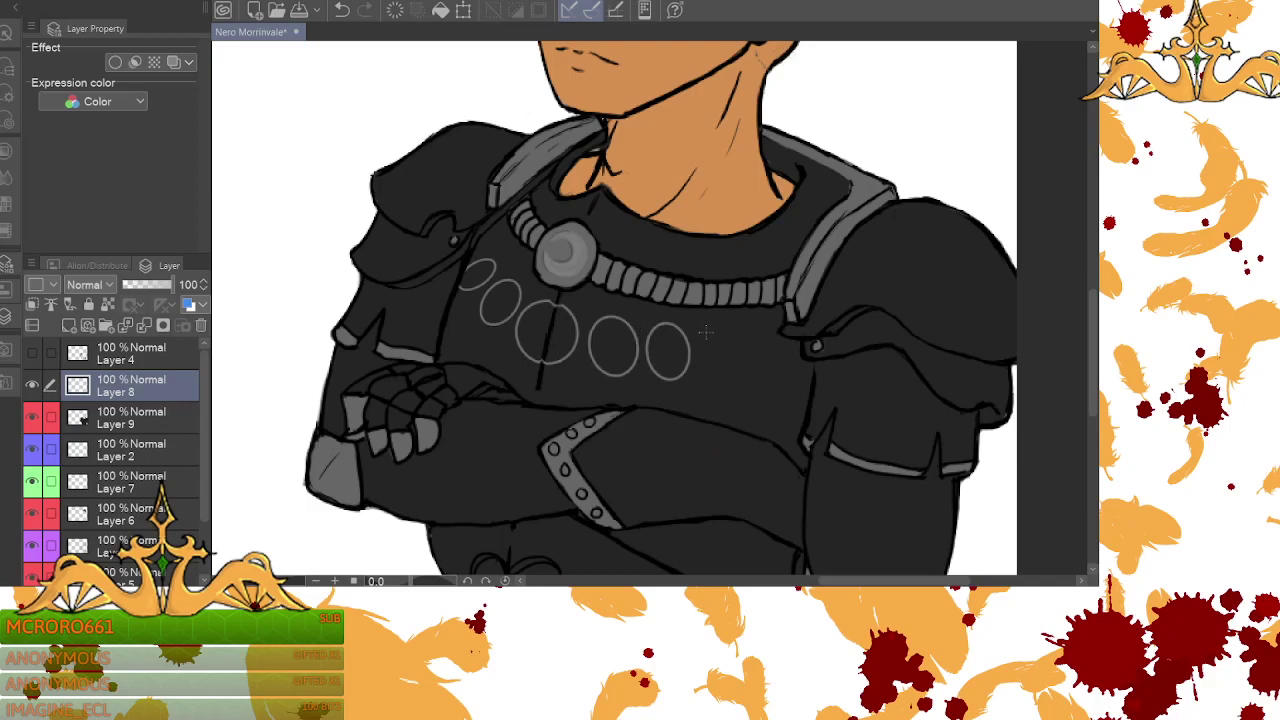
- Try adding and repositioning a third, narrower oval at the right end of the row, and undo it
mouse_move(705, 332)
left_mouse_down()
mouse_move(744, 390)
mouse_move(732, 372)
left_mouse_up()
left_click_drag(745, 381, 735, 312)
left_click(812, 428)
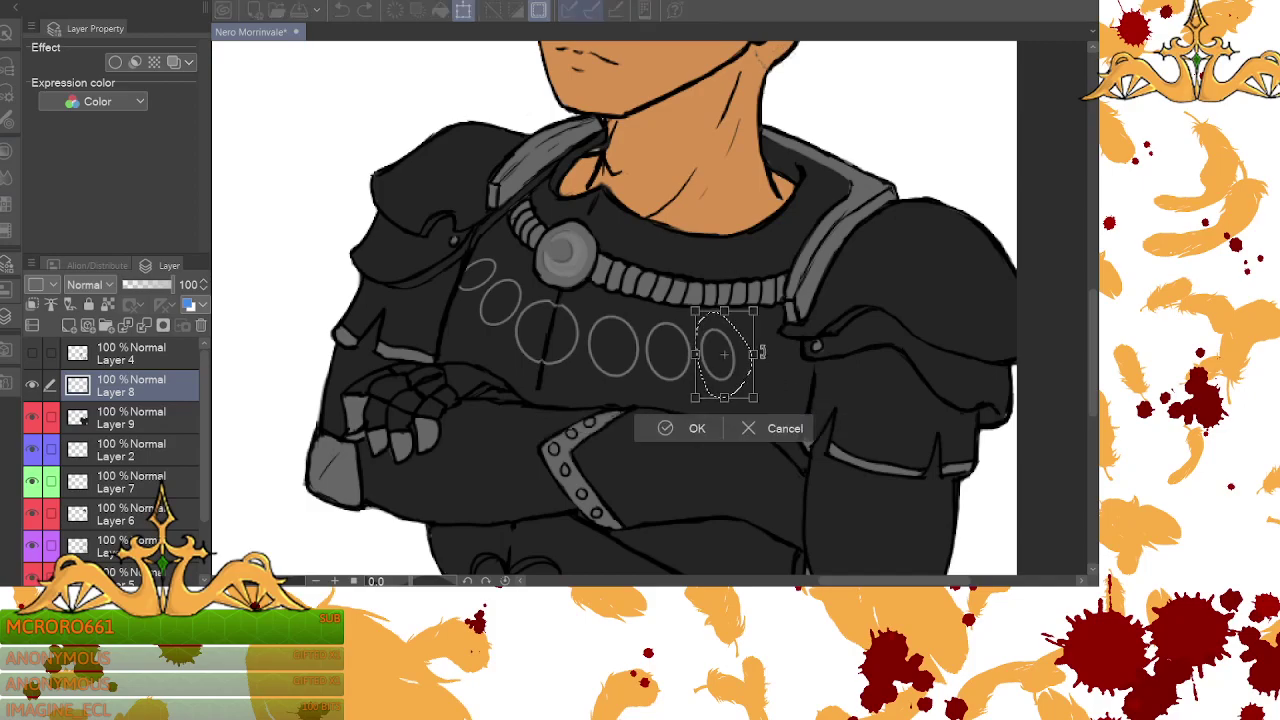
mouse_move(761, 354)
left_mouse_down()
mouse_move(746, 339)
mouse_move(755, 331)
left_mouse_up()
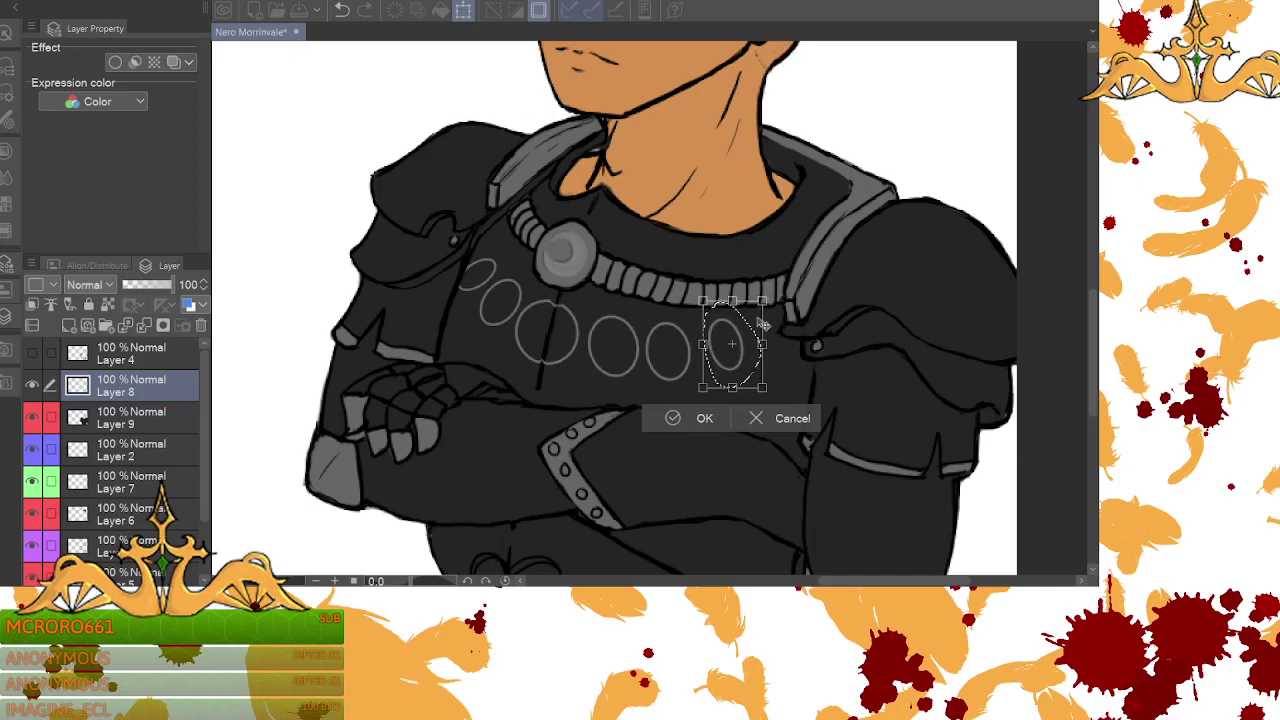
left_click(704, 418)
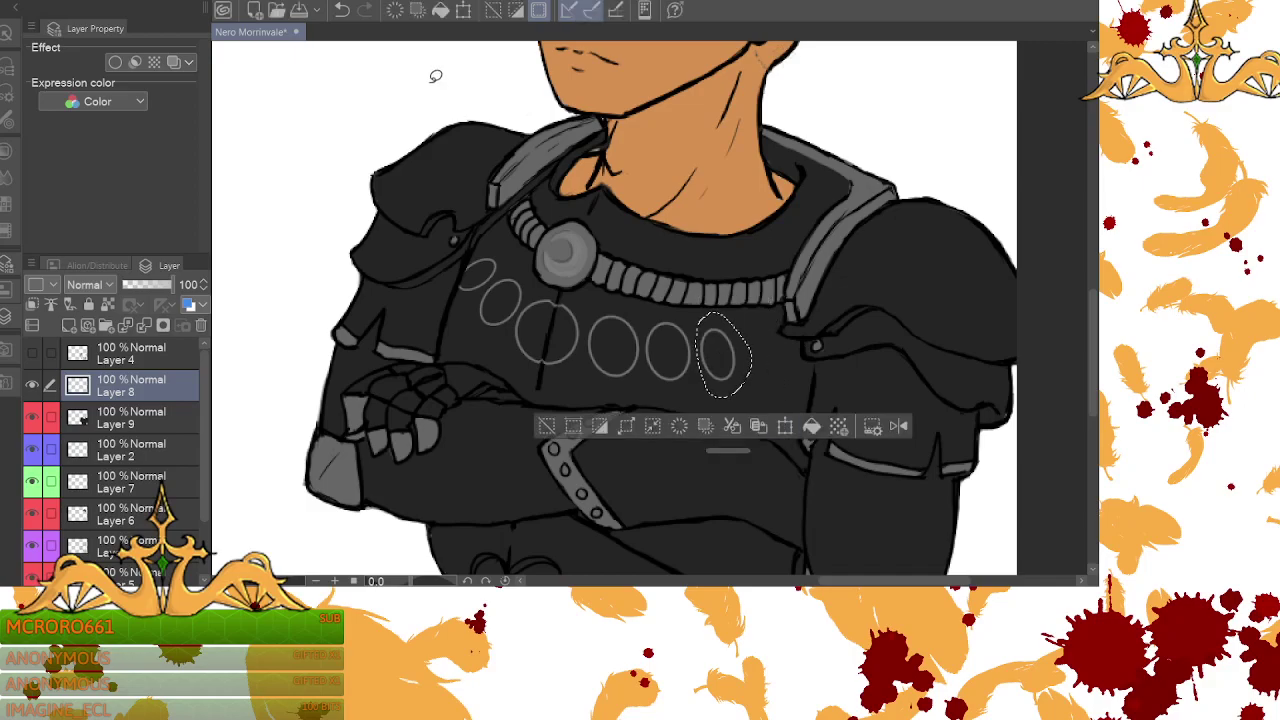
key("ctrl+d")
left_click(342, 11)
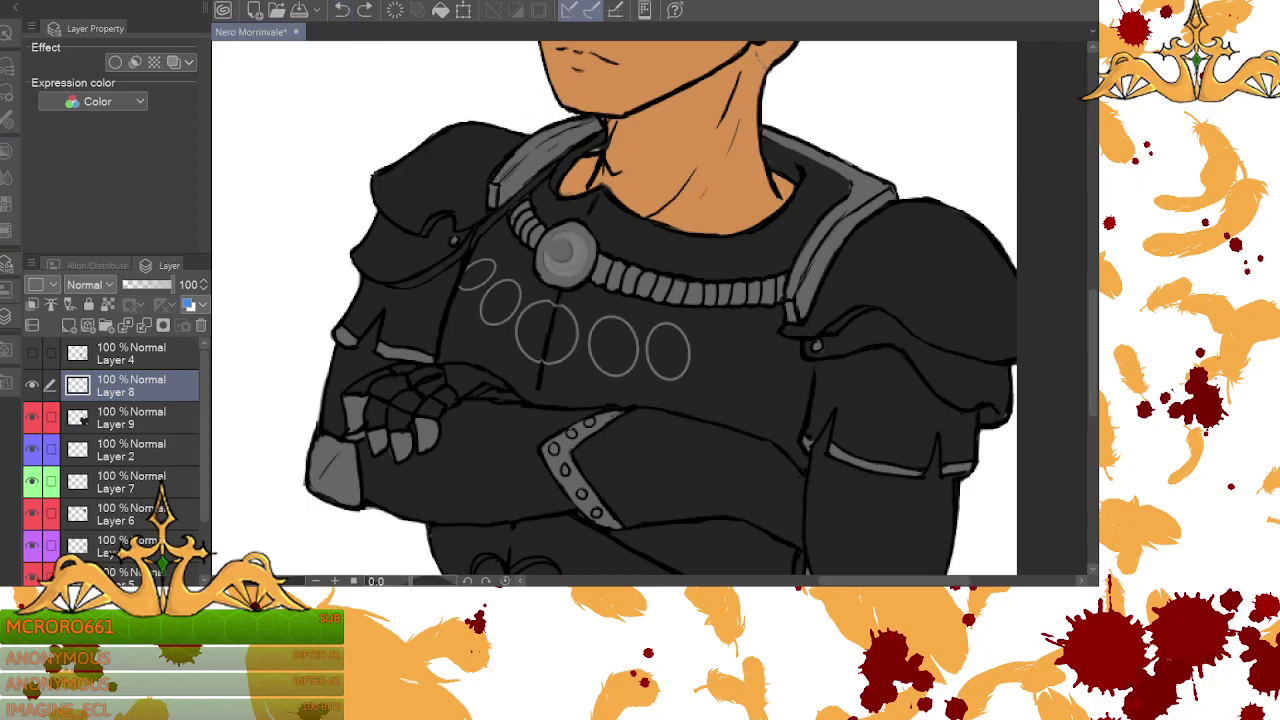
left_click_drag(705, 326, 738, 346)
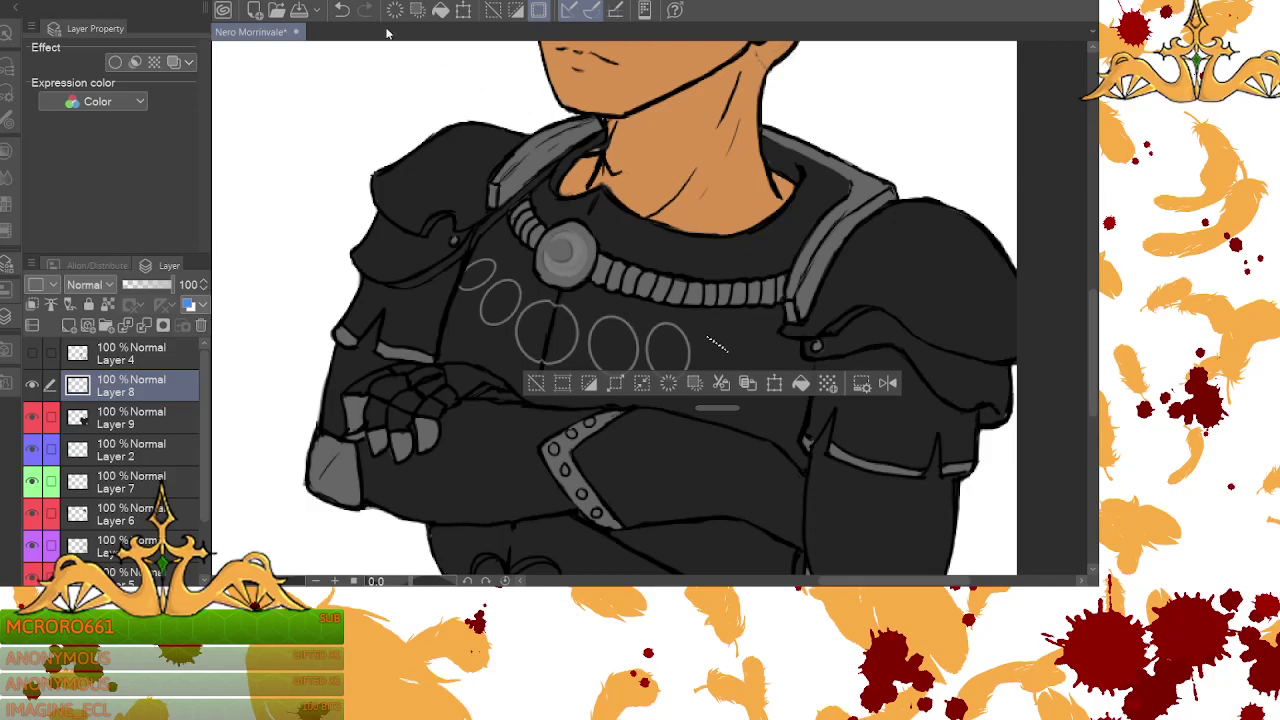
left_click(342, 11)
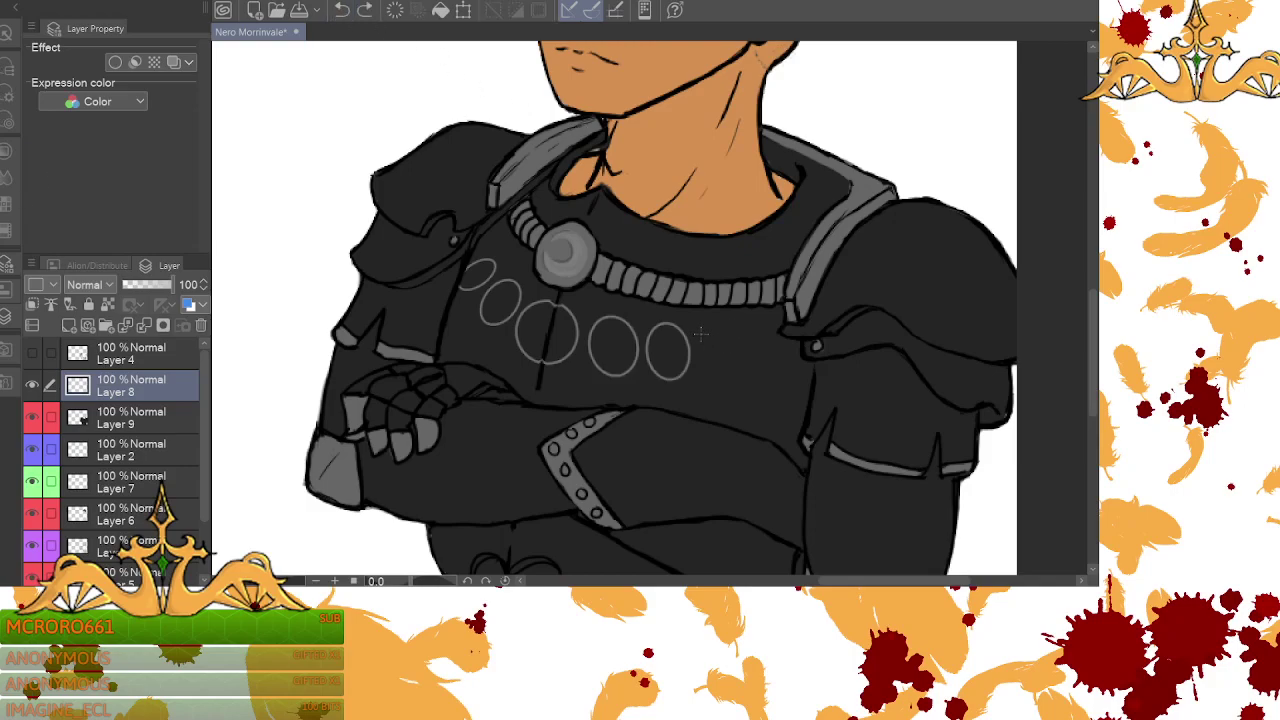
- Undo the outer right ovals and the adjustment of the one beside the central circle, back to that oval as originally drawn
mouse_move(699, 333)
left_mouse_down()
mouse_move(737, 380)
mouse_move(726, 370)
left_mouse_up()
left_click(343, 12)
left_click(343, 12)
left_click(343, 12)
left_click(343, 12)
left_click(343, 12)
left_click(340, 9)
left_click(340, 9)
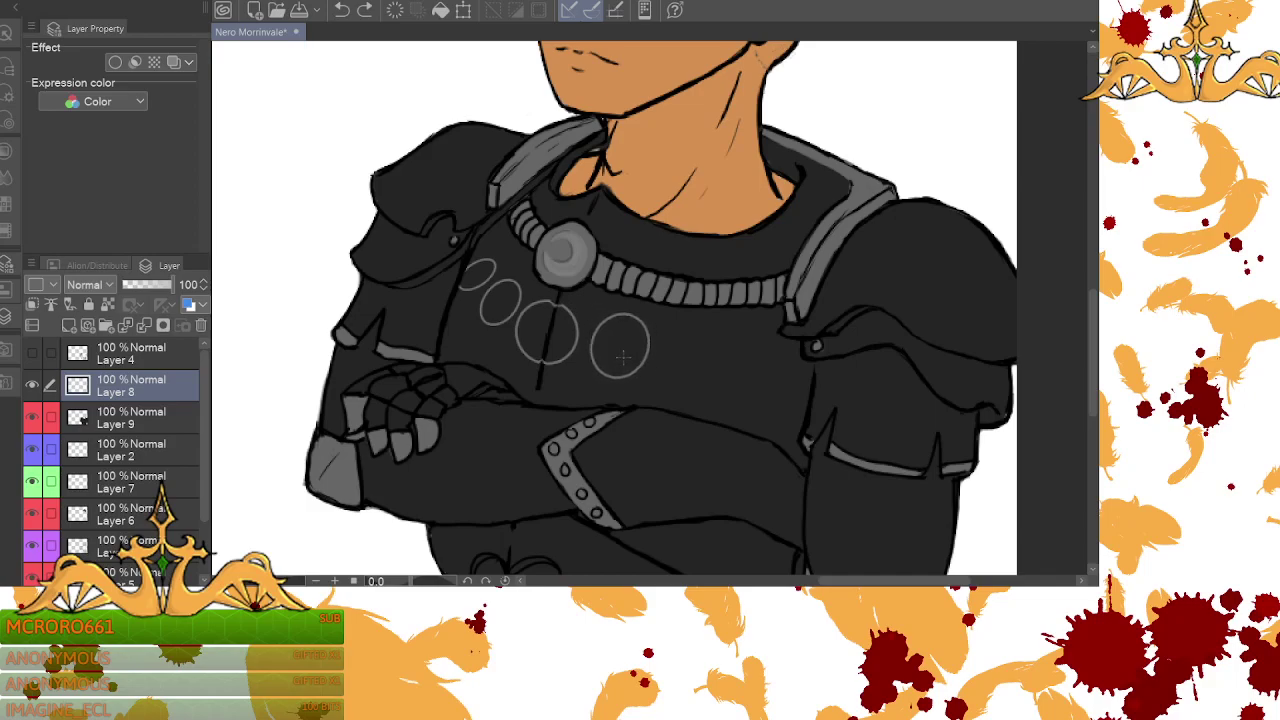
- Lasso the oval right of the central circle, shrink it slightly, move it closer to the circle, and deselect it
left_click(634, 361)
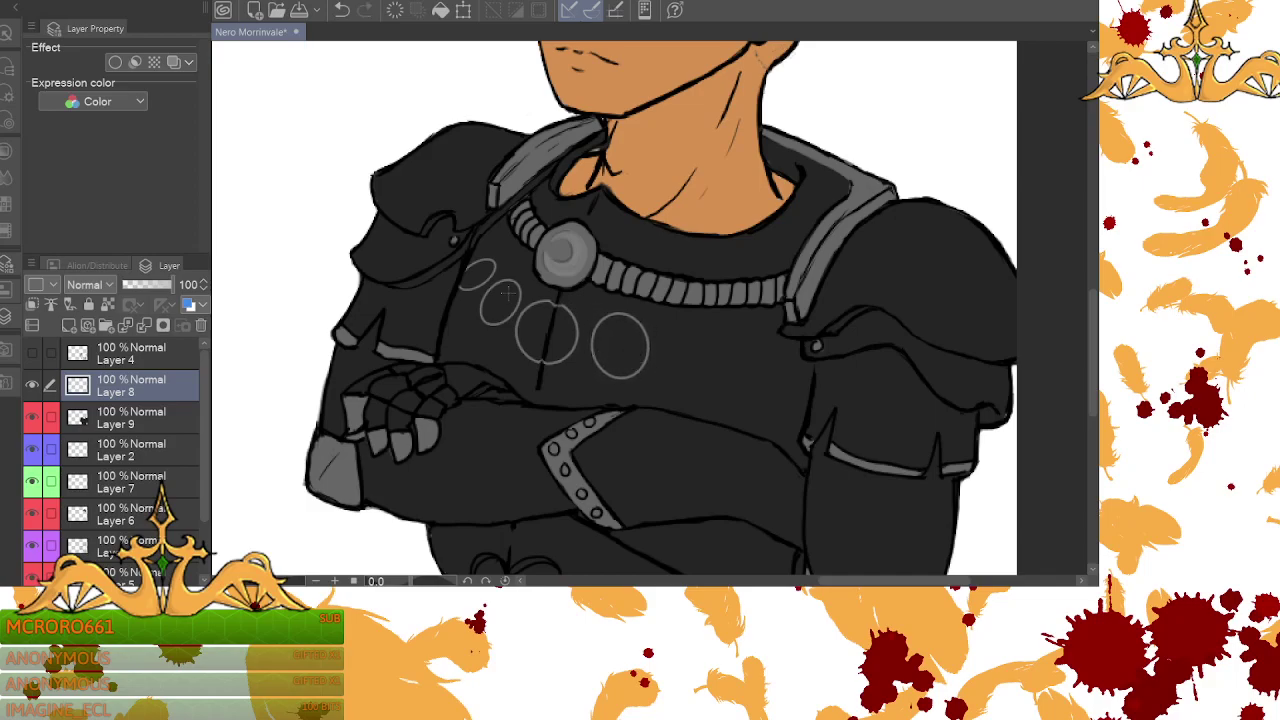
mouse_move(594, 306)
left_mouse_down()
mouse_move(585, 372)
mouse_move(592, 308)
left_mouse_up()
left_click(709, 440)
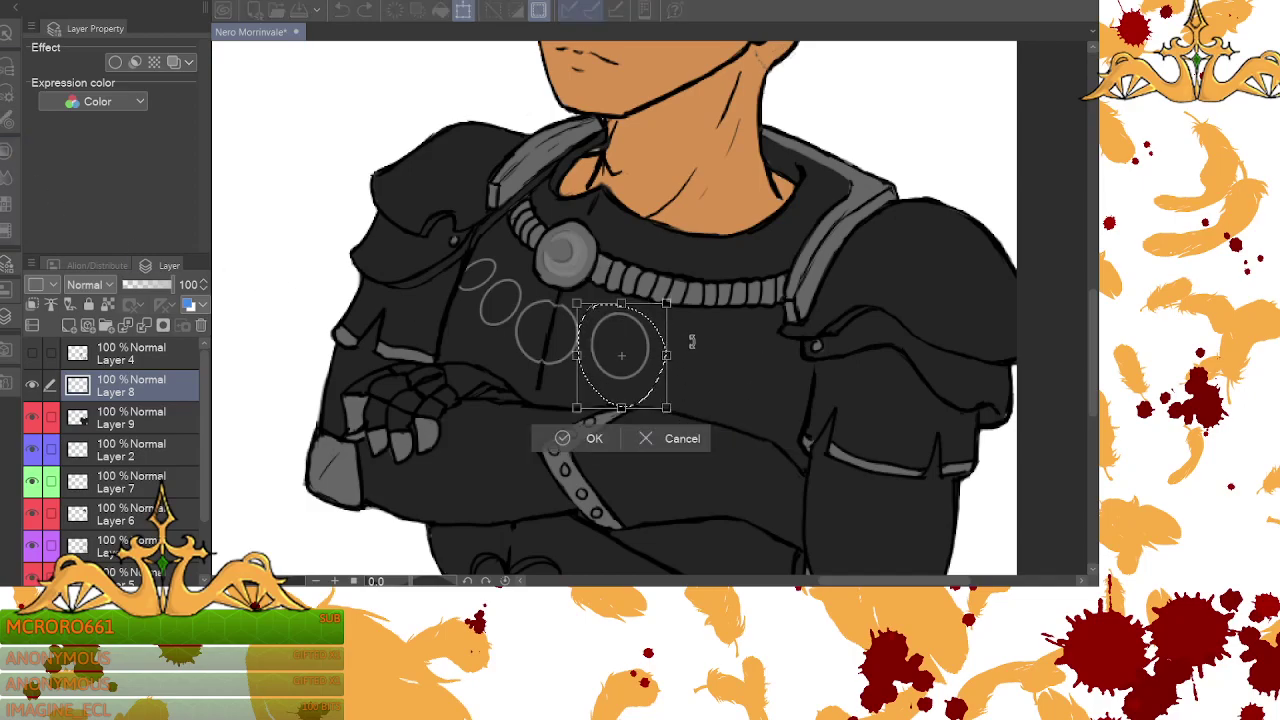
left_click_drag(666, 303, 643, 340)
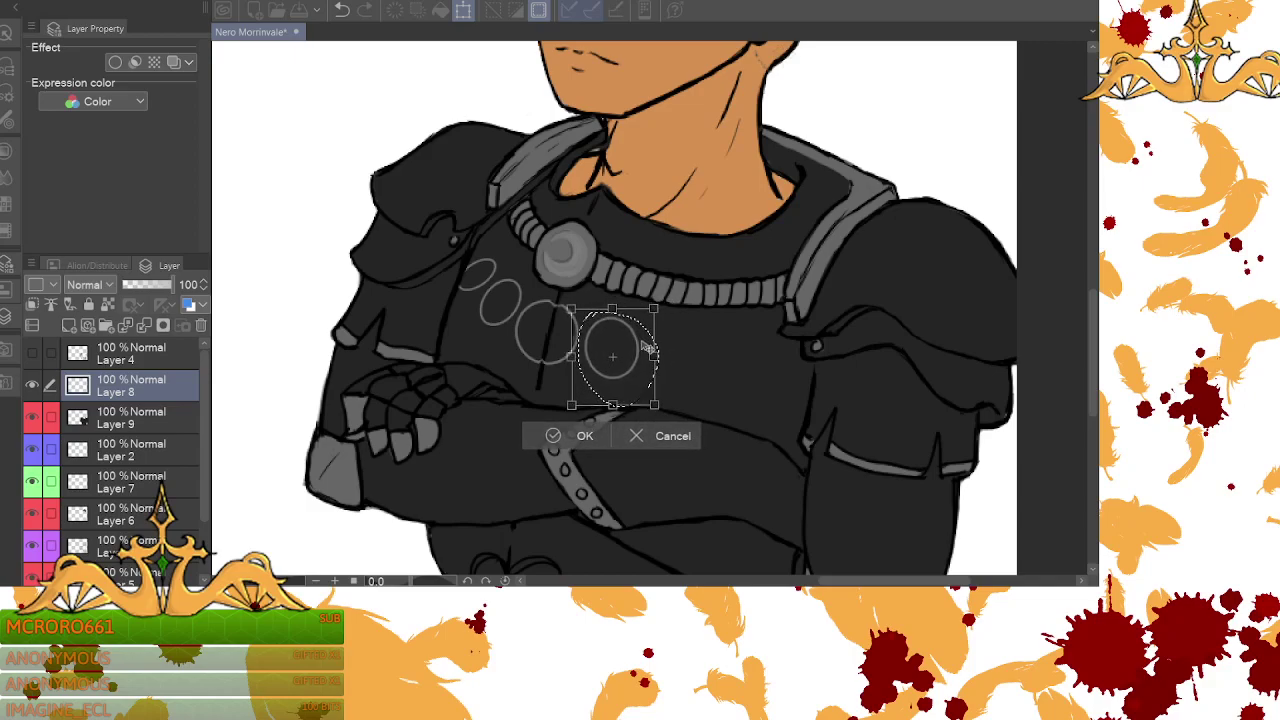
left_click(584, 434)
key("ctrl+d")
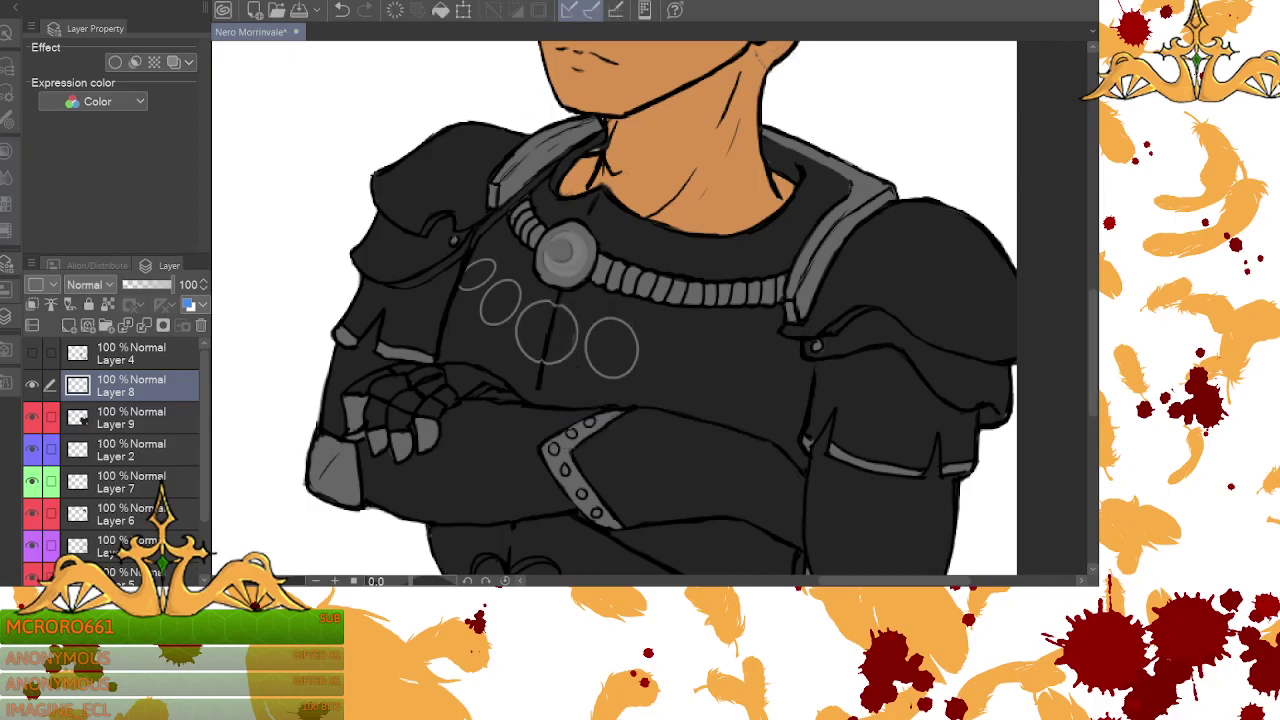
- Draw a second oval outline right of the central circle, tilt and shift it slightly toward its neighbour, and deselect it
left_click_drag(652, 330, 698, 386)
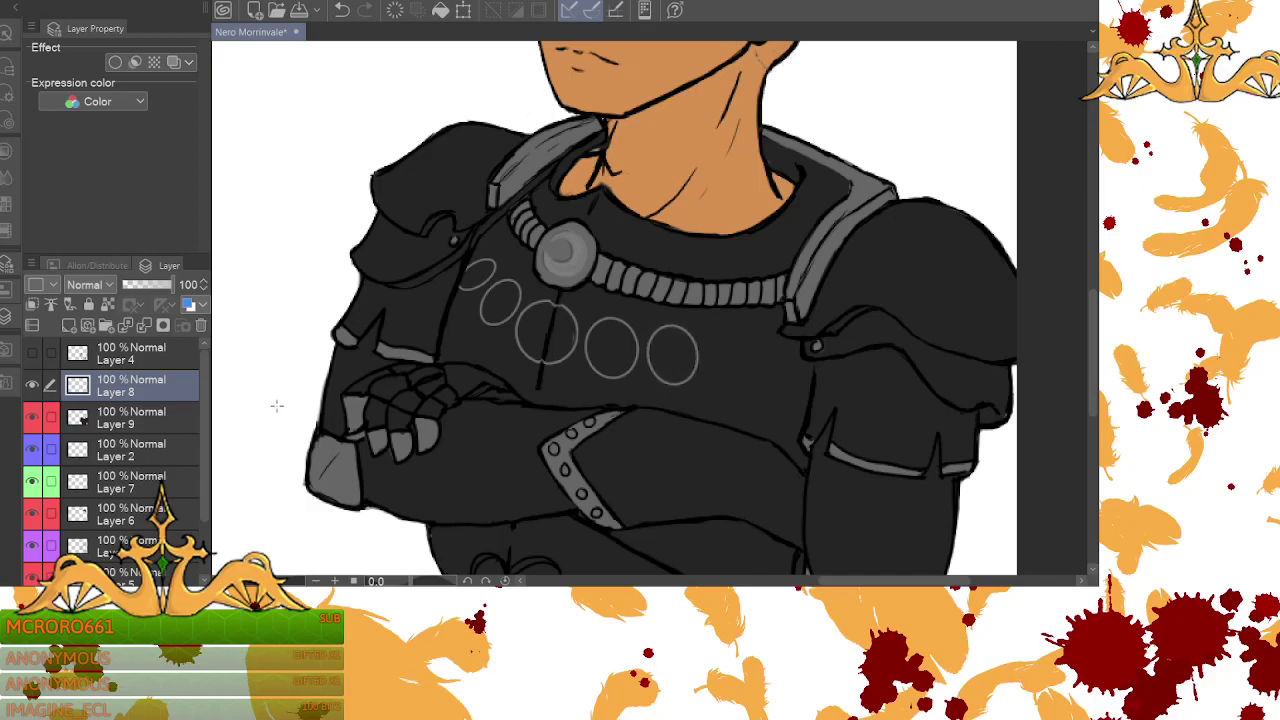
mouse_move(655, 310)
left_mouse_down()
mouse_move(651, 379)
mouse_move(729, 363)
mouse_move(723, 312)
mouse_move(704, 343)
left_mouse_up()
left_click(771, 435)
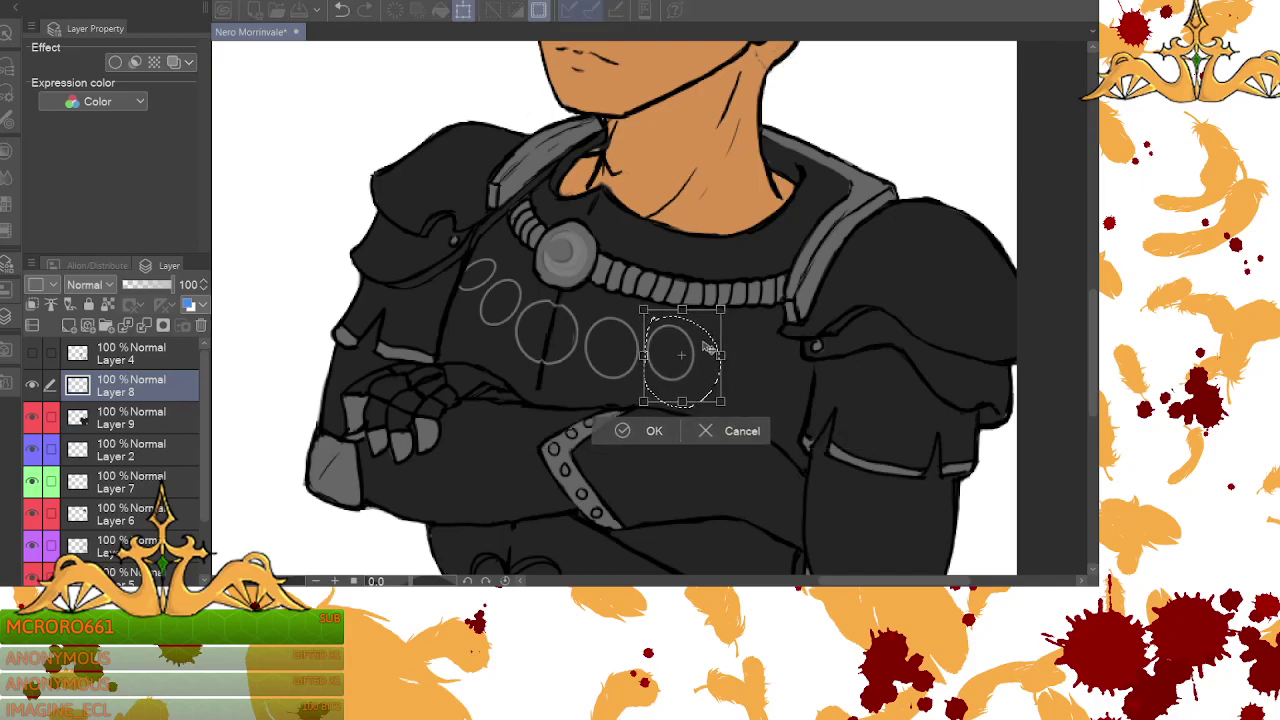
key("Return")
key("ctrl+d")
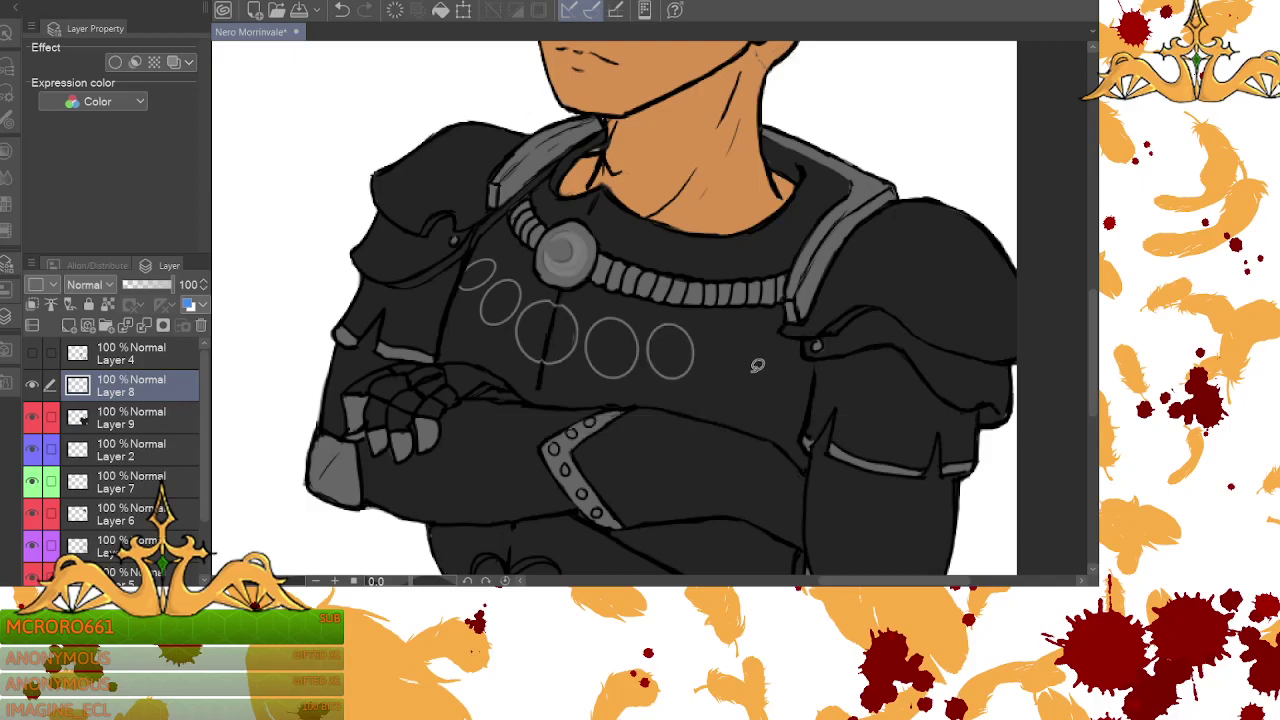
- Draw a third oval outline right of the central circle, lasso it, and shift and tilt it slightly to fit the row's spacing
left_click_drag(698, 325, 744, 380)
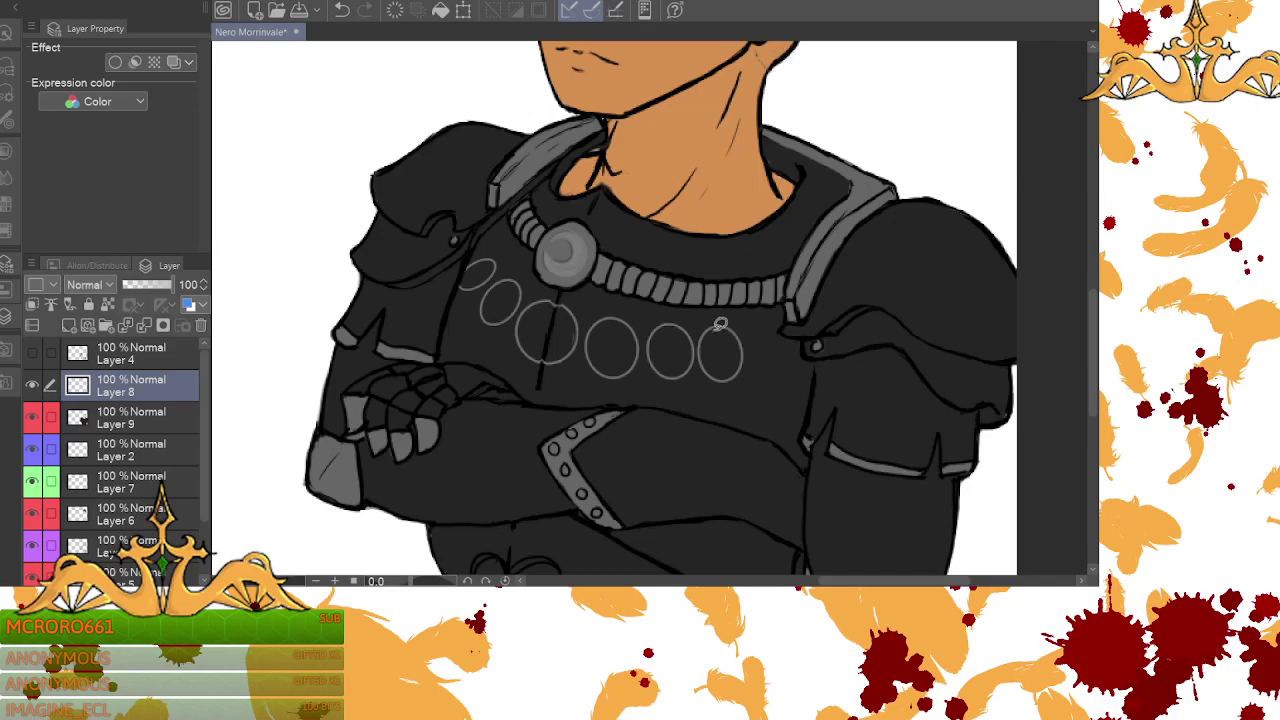
mouse_move(708, 312)
left_mouse_down()
mouse_move(712, 381)
mouse_move(762, 373)
mouse_move(743, 316)
mouse_move(710, 313)
left_mouse_up()
left_click(802, 432)
left_click_drag(749, 367, 778, 374)
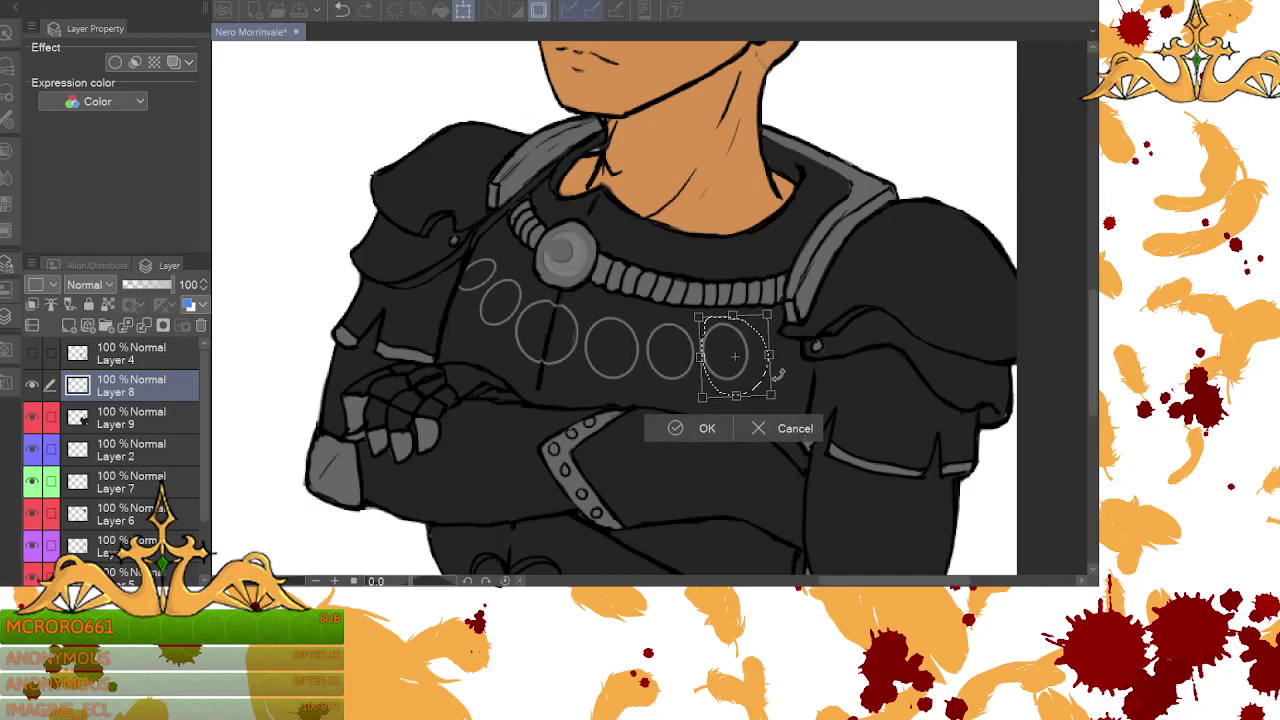
left_click(700, 428)
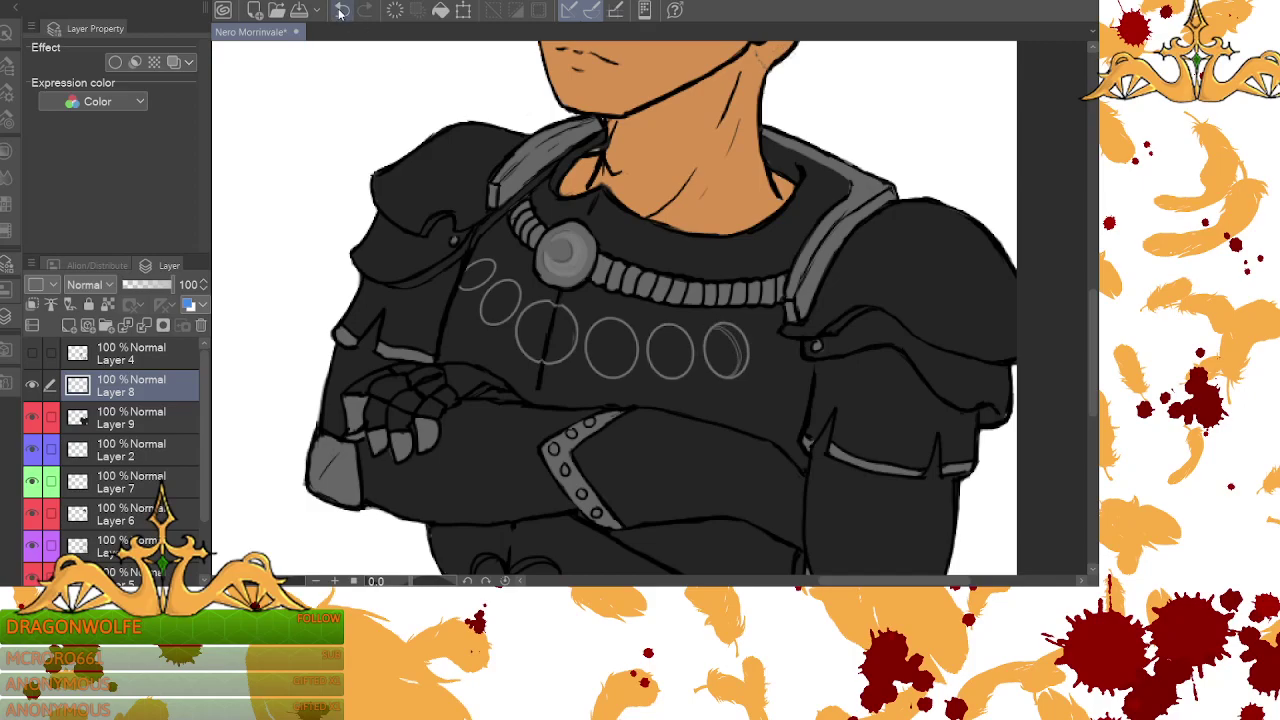
- Draw moon-phase dividing lines inside the ovals on both sides of the central circle, redoing the strokes that miss
left_click_drag(714, 322, 706, 336)
left_click(442, 14)
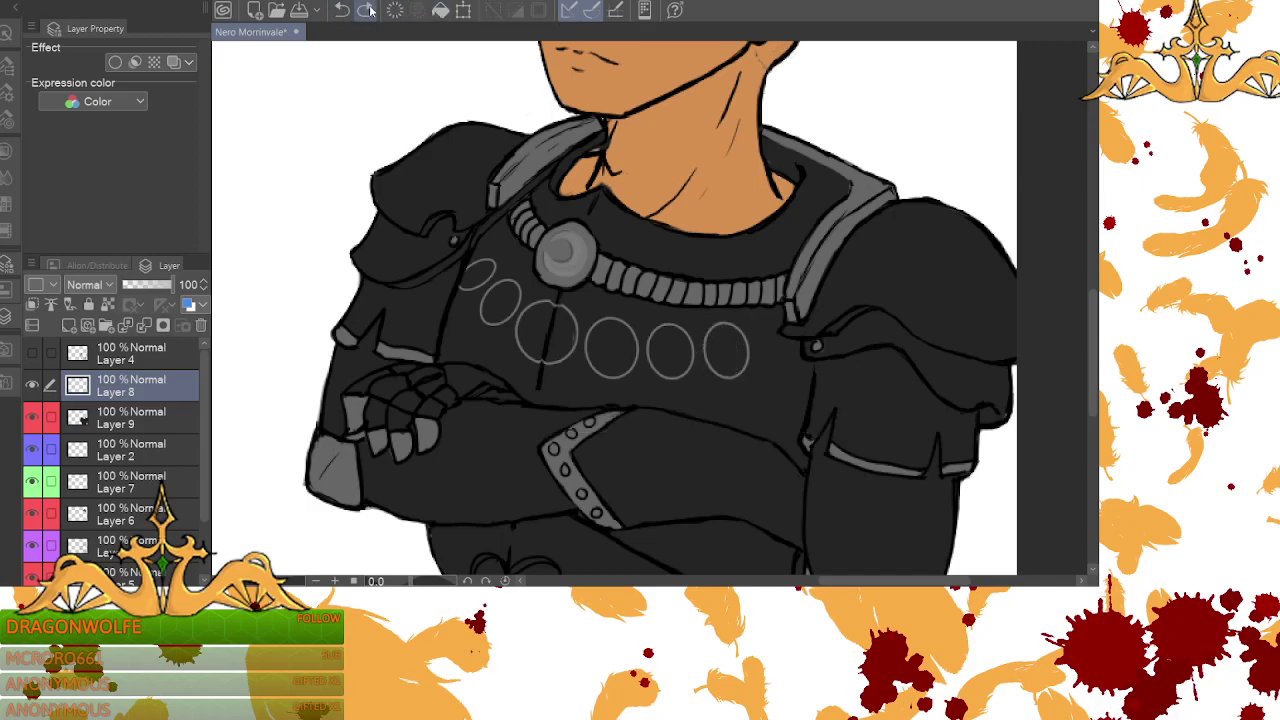
left_click(709, 332)
left_click_drag(727, 333, 745, 362)
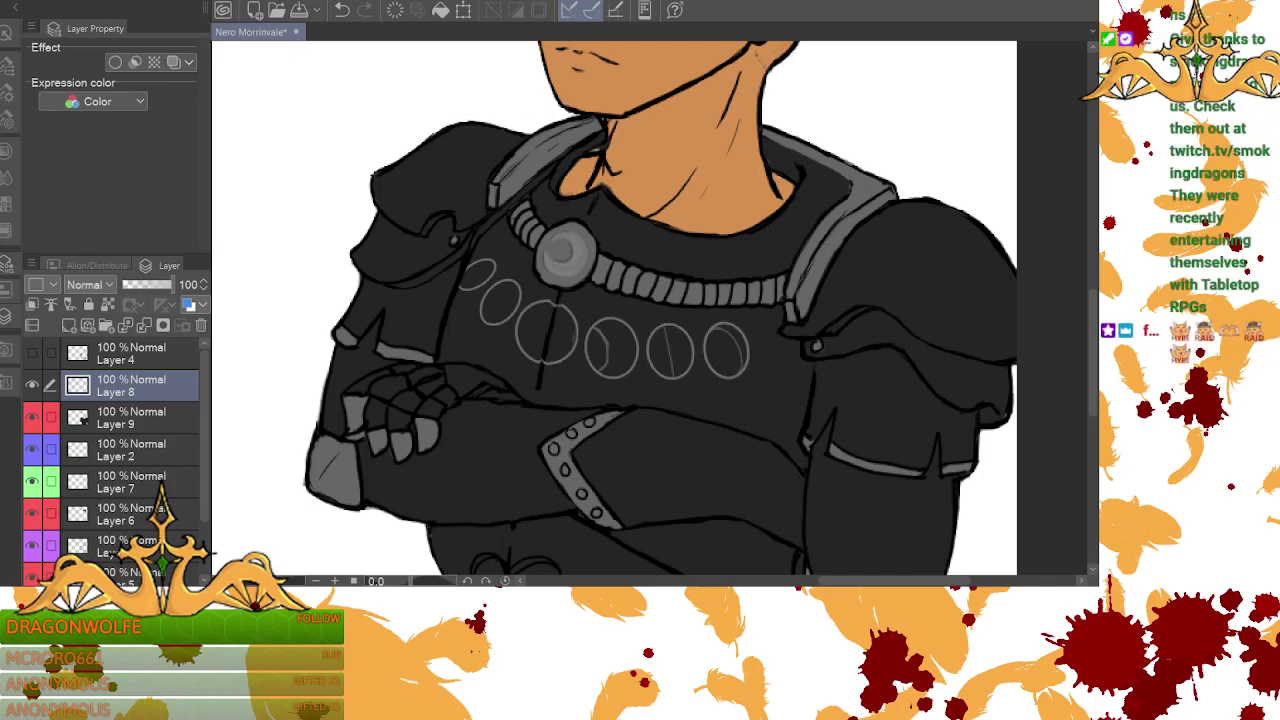
left_click_drag(506, 302, 502, 314)
key("ctrl+z")
left_click_drag(503, 300, 517, 293)
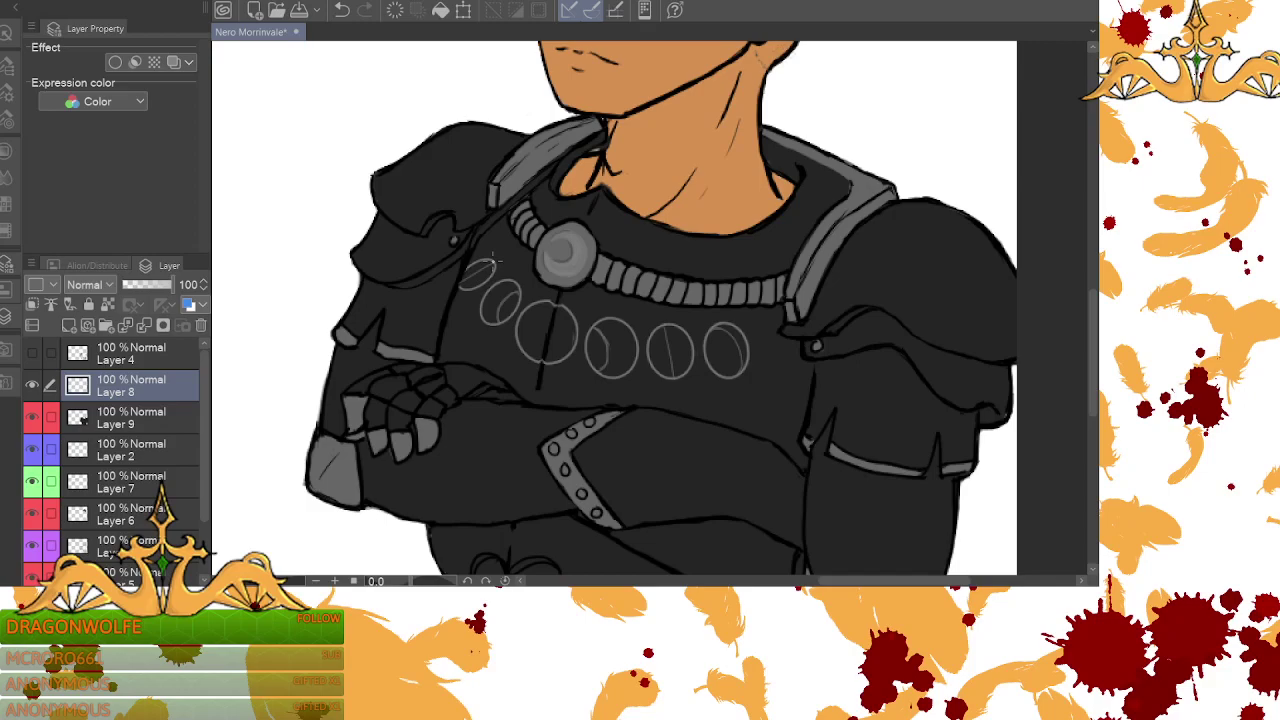
- Fill the lit portions of the five side moons with gray, correcting the dividing line of the small outermost left oval
left_click(620, 345)
left_click(682, 353)
left_click(742, 340)
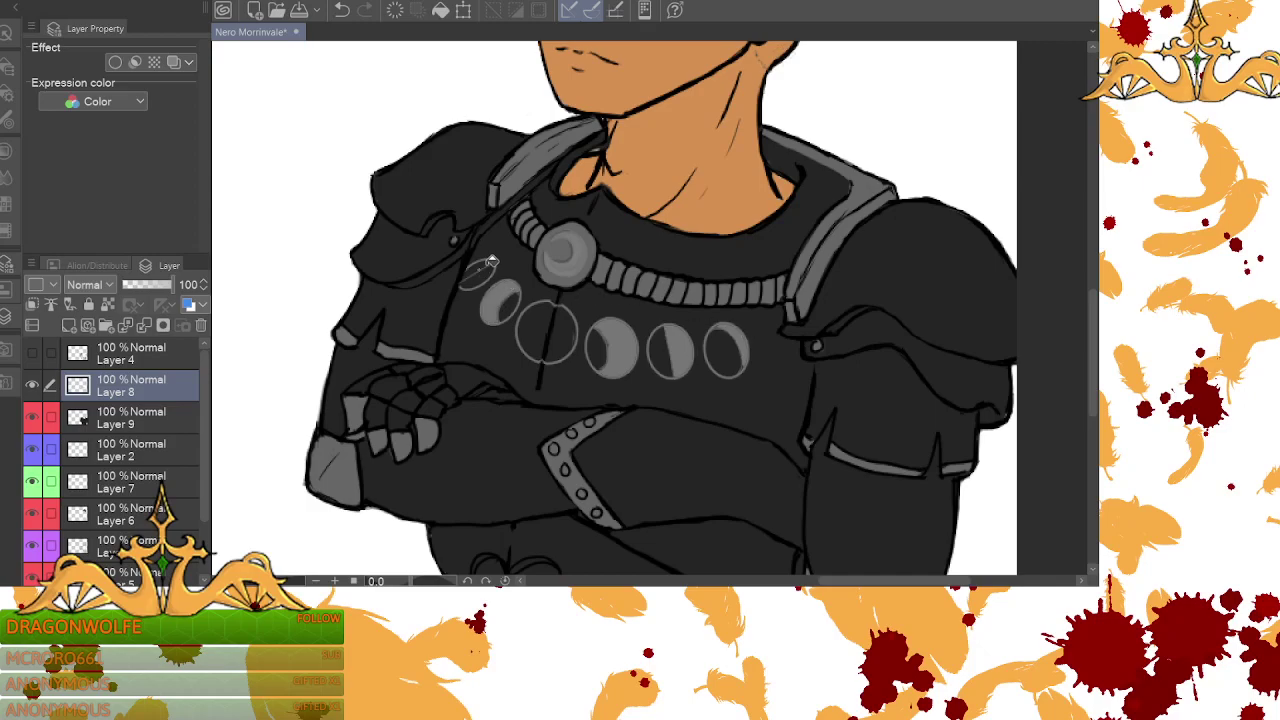
left_click(488, 261)
left_click(341, 10)
left_click_drag(466, 270, 467, 279)
- Soften the boundaries between gray and dark areas in the left moons and the two right moons nearest the central circle with the Blend tool
left_click(335, 581)
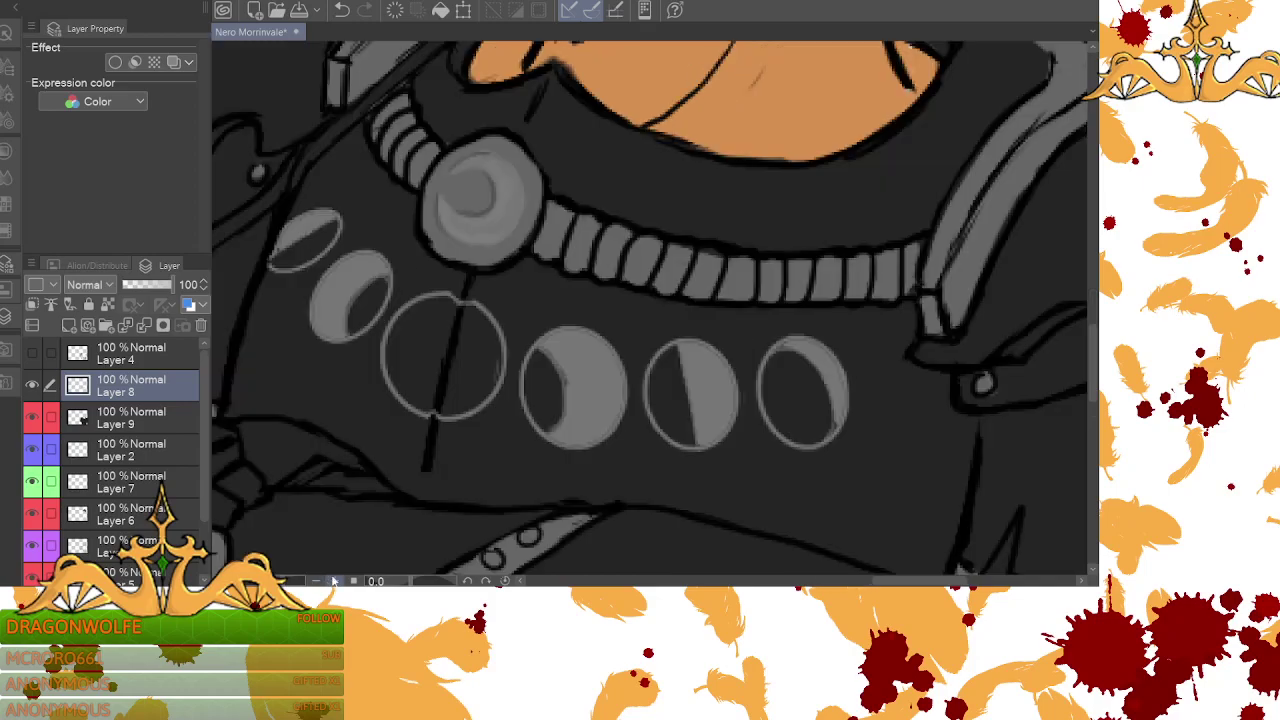
left_click(8, 73)
left_click(173, 347)
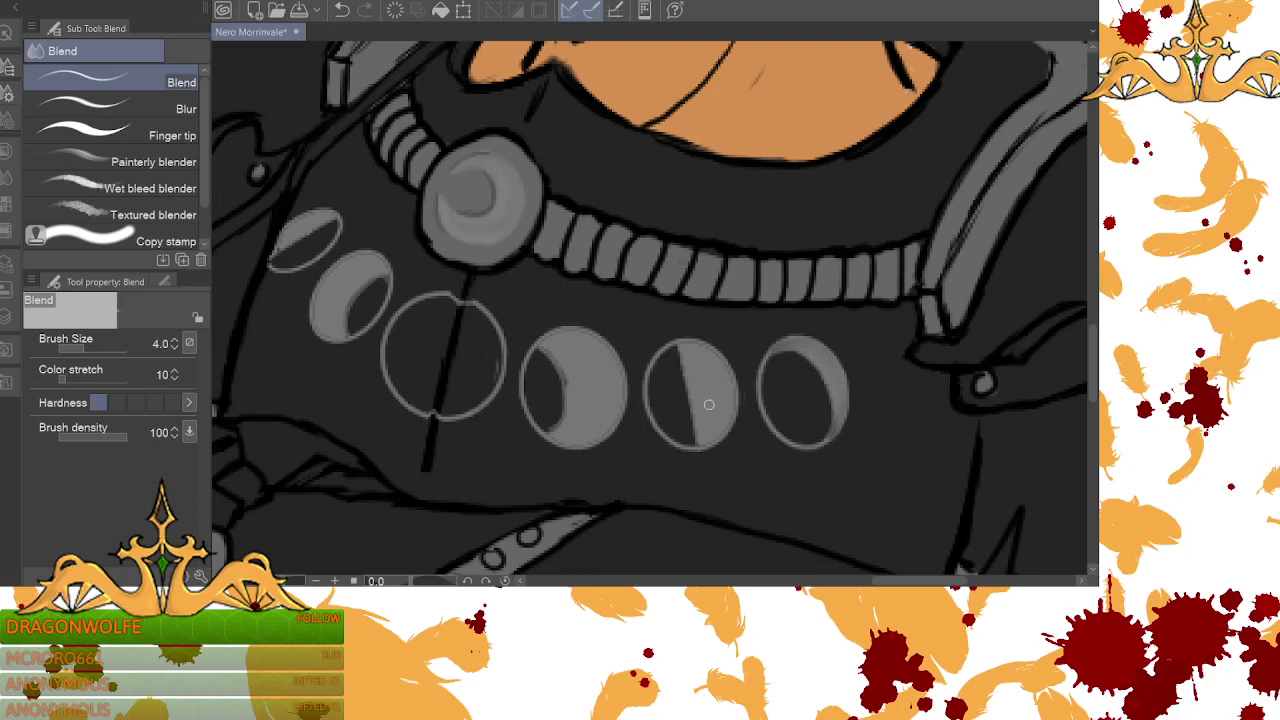
left_click_drag(705, 445, 722, 430)
left_click_drag(678, 353, 696, 443)
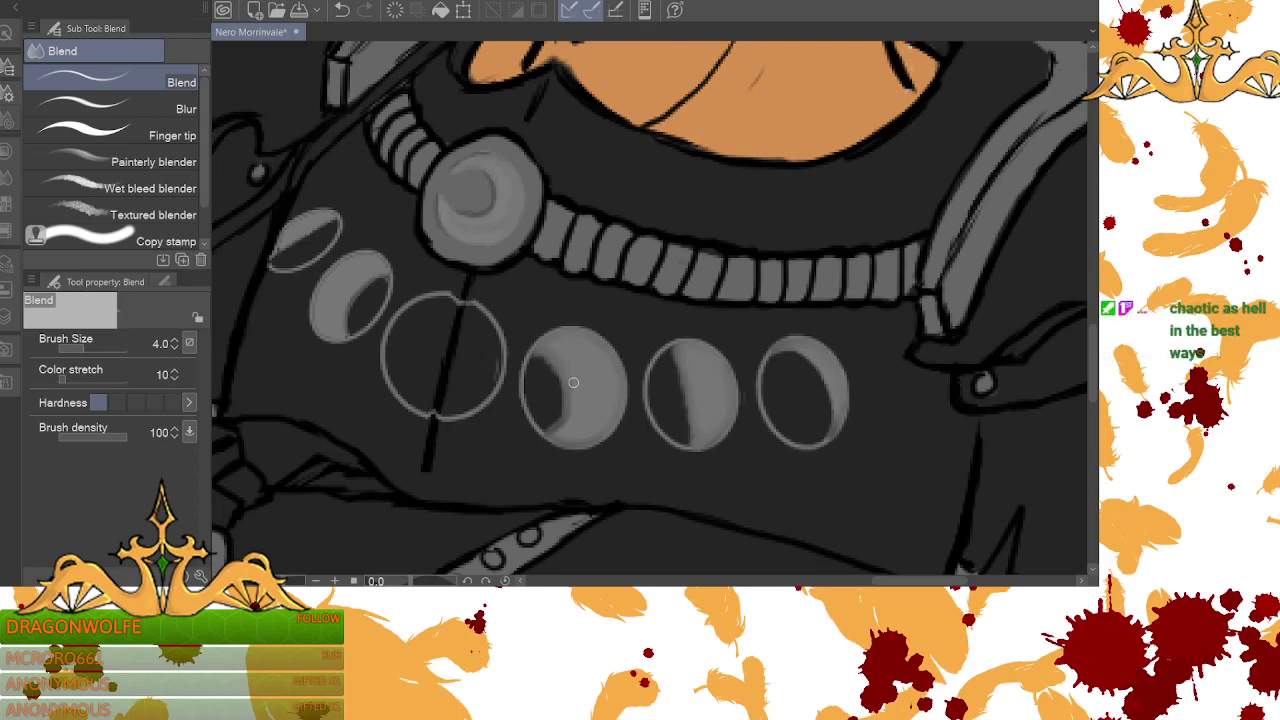
mouse_move(540, 434)
left_mouse_down()
mouse_move(573, 408)
mouse_move(556, 410)
mouse_move(570, 395)
mouse_move(562, 372)
mouse_move(574, 408)
mouse_move(545, 434)
mouse_move(560, 390)
mouse_move(562, 408)
mouse_move(555, 371)
mouse_move(563, 414)
mouse_move(552, 369)
mouse_move(557, 427)
mouse_move(544, 364)
mouse_move(561, 395)
mouse_move(548, 367)
mouse_move(557, 429)
left_mouse_up()
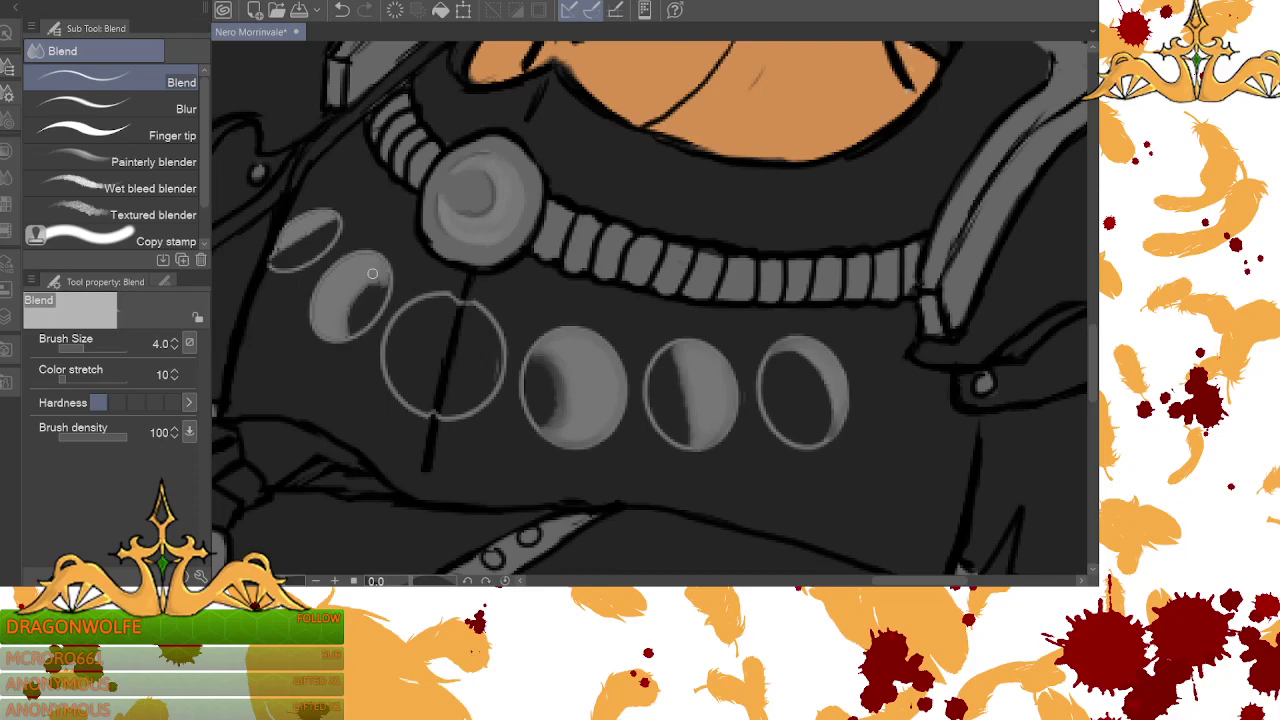
mouse_move(383, 281)
left_mouse_down()
mouse_move(362, 292)
mouse_move(351, 334)
mouse_move(364, 290)
mouse_move(385, 283)
mouse_move(355, 306)
mouse_move(360, 292)
mouse_move(352, 328)
mouse_move(331, 335)
left_mouse_up()
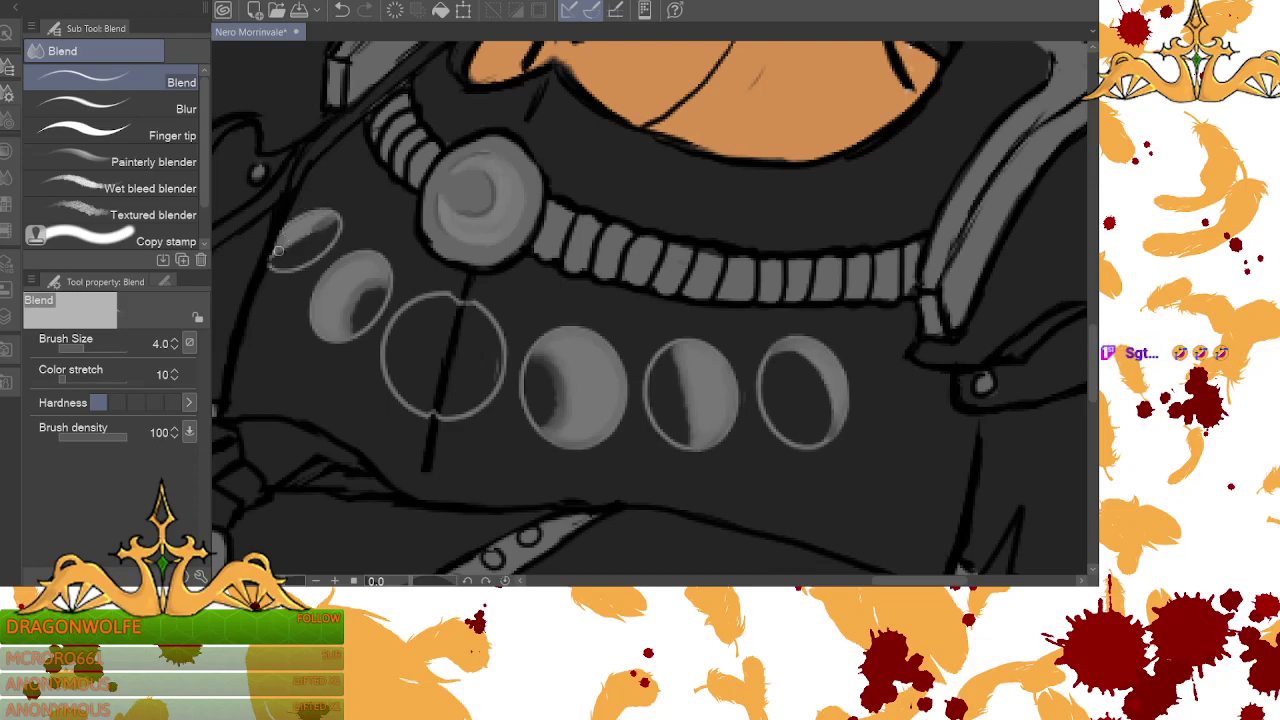
mouse_move(287, 237)
left_mouse_down()
mouse_move(331, 217)
mouse_move(271, 264)
left_mouse_up()
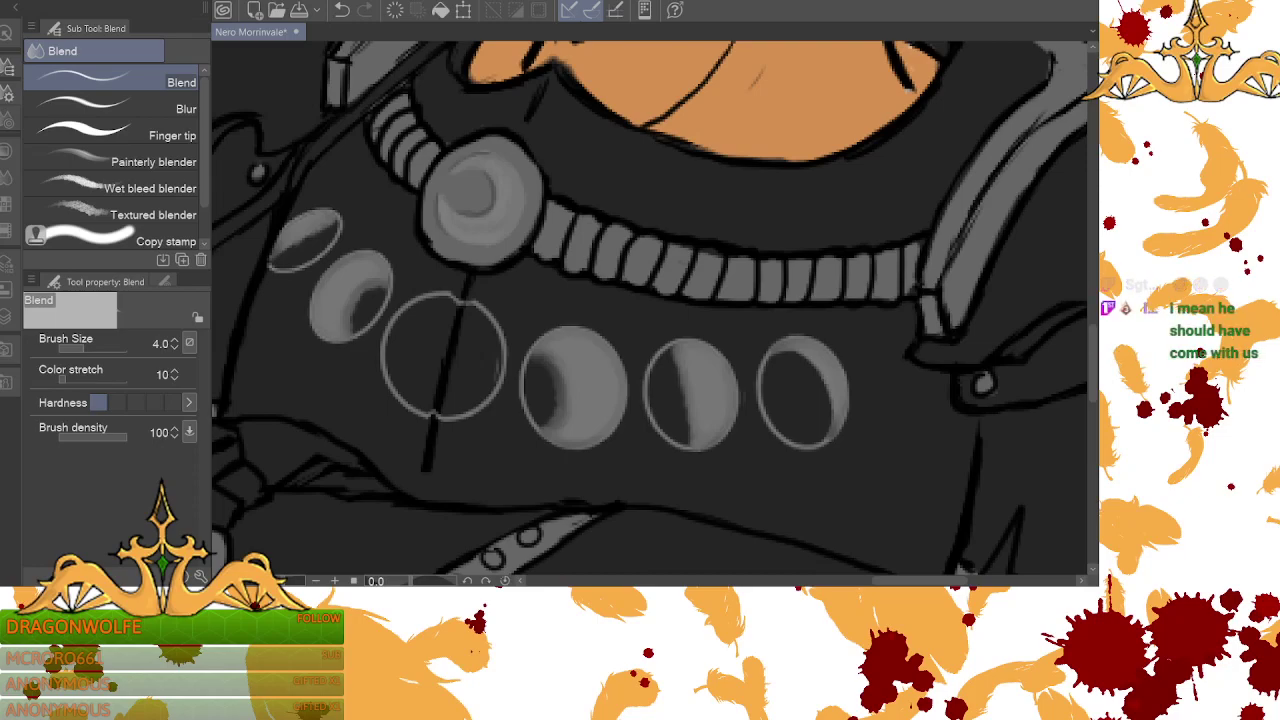
- Fill the central circle with solid gray and smooth over the leftover gap near its edge with the Blend tool
key("g")
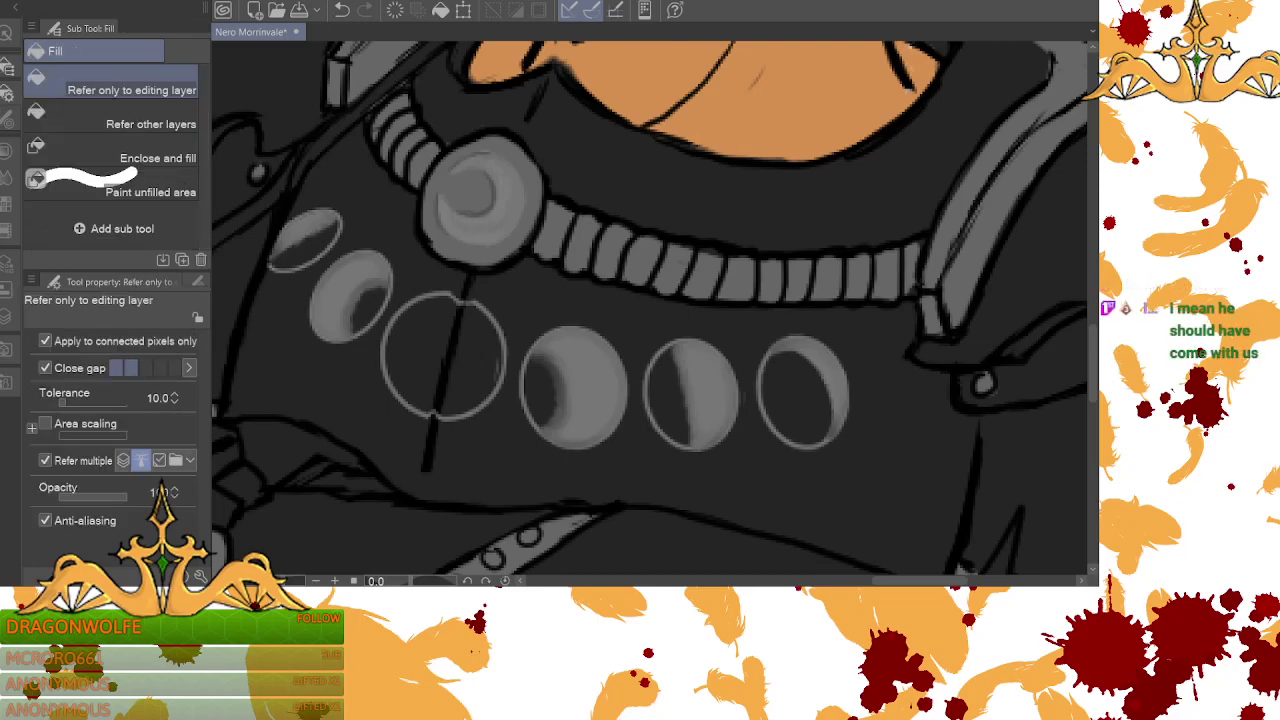
left_click(435, 330)
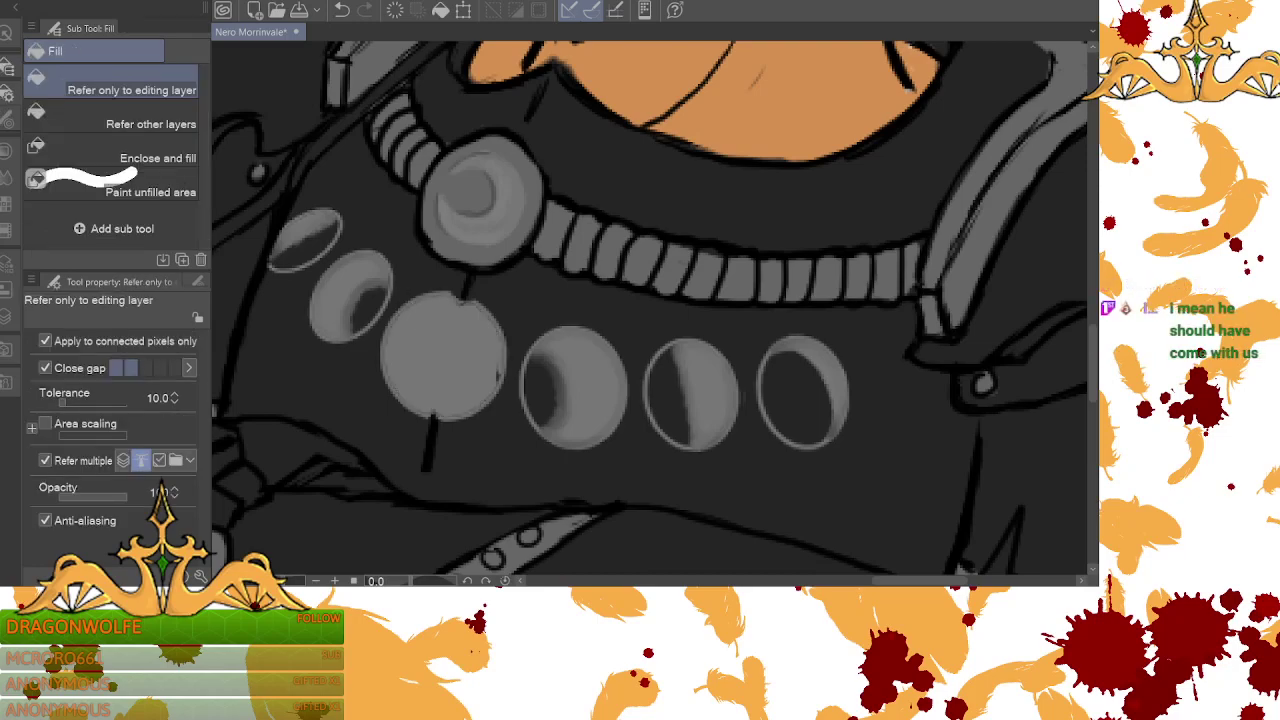
key("j")
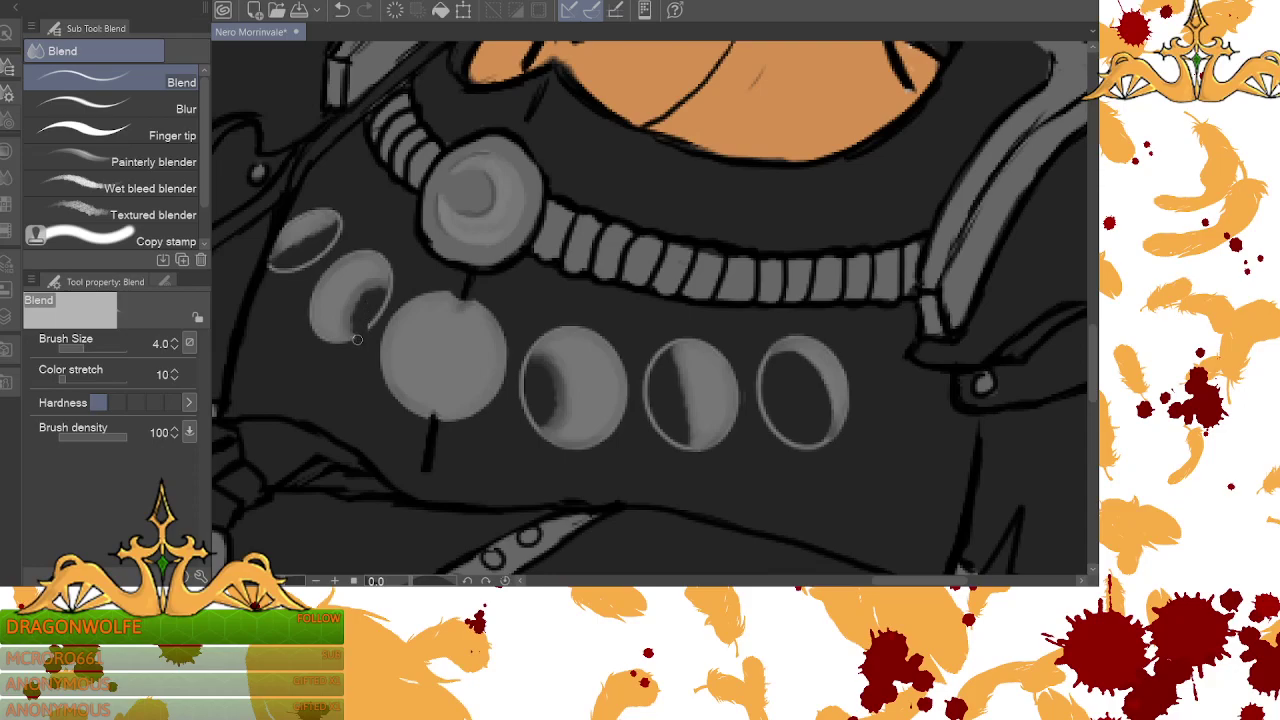
- Blend away the outlines around the dark sides of the five side moons so only their lit shapes remain
left_click_drag(357, 336, 381, 307)
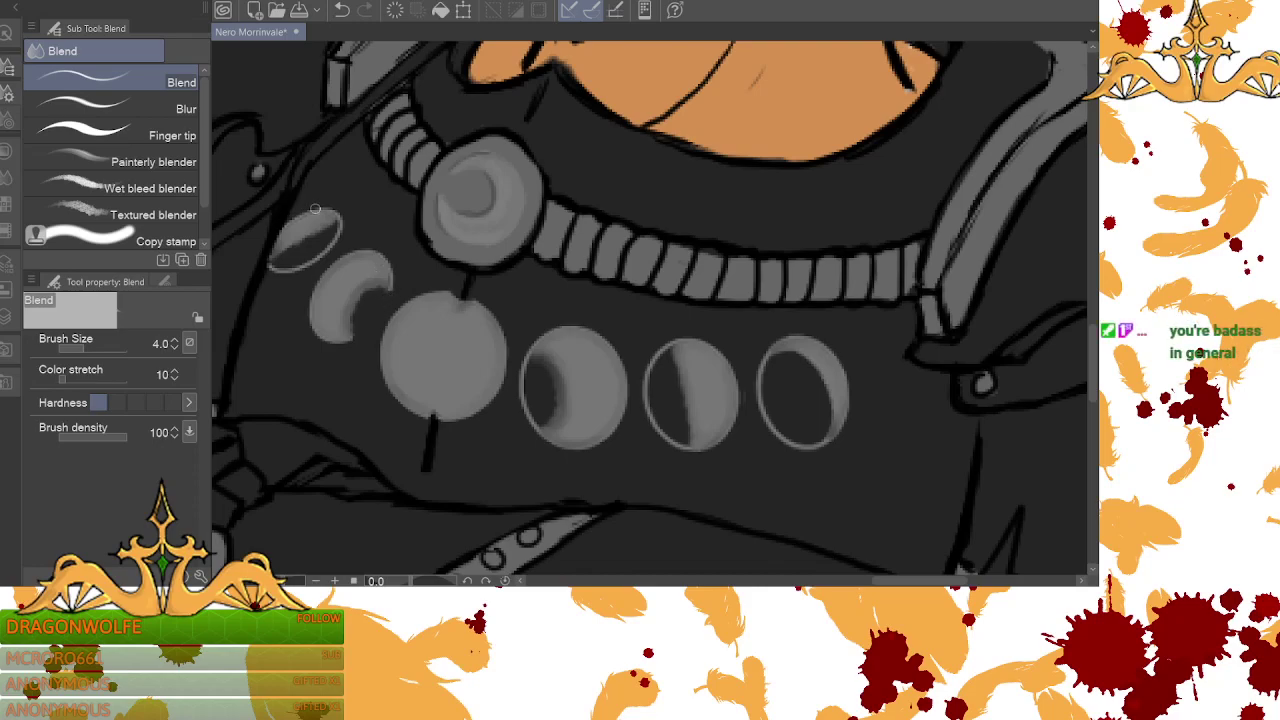
mouse_move(340, 226)
left_mouse_down()
mouse_move(307, 264)
mouse_move(271, 268)
left_mouse_up()
mouse_move(525, 362)
left_mouse_down()
mouse_move(519, 405)
mouse_move(537, 420)
left_mouse_up()
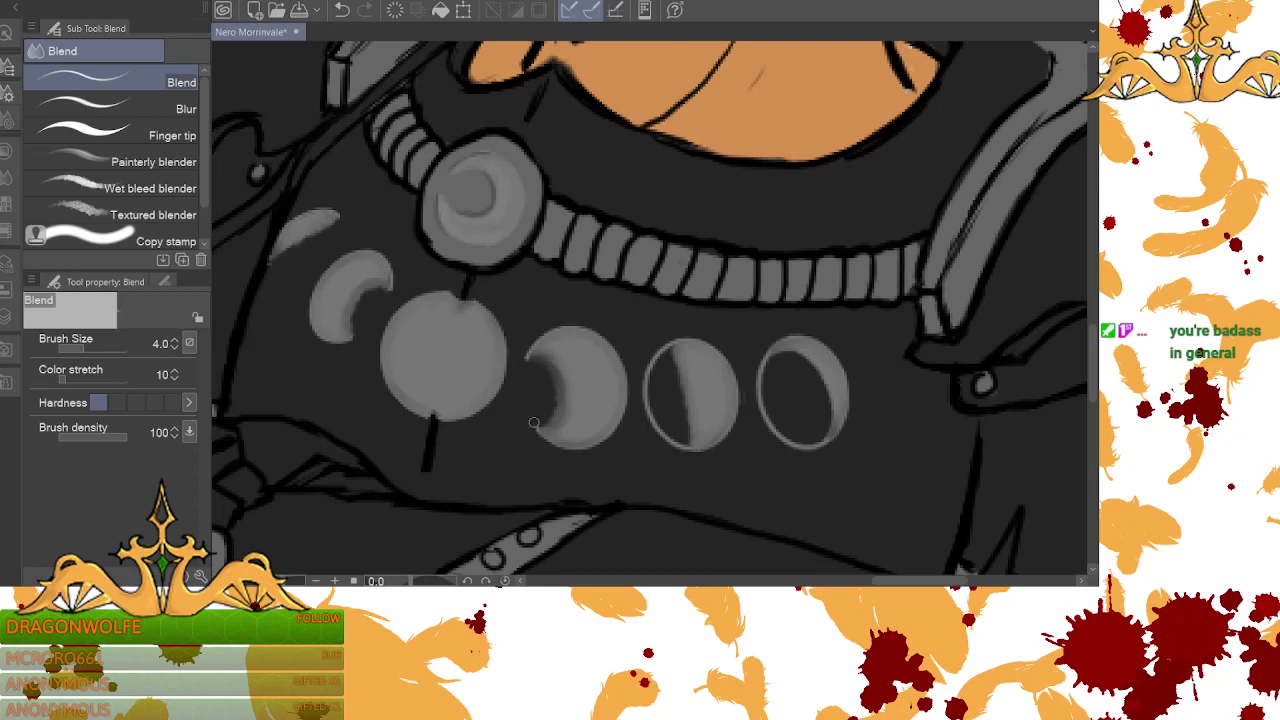
mouse_move(660, 353)
left_mouse_down()
mouse_move(643, 405)
mouse_move(655, 407)
mouse_move(644, 377)
mouse_move(660, 454)
mouse_move(666, 422)
mouse_move(687, 457)
left_mouse_up()
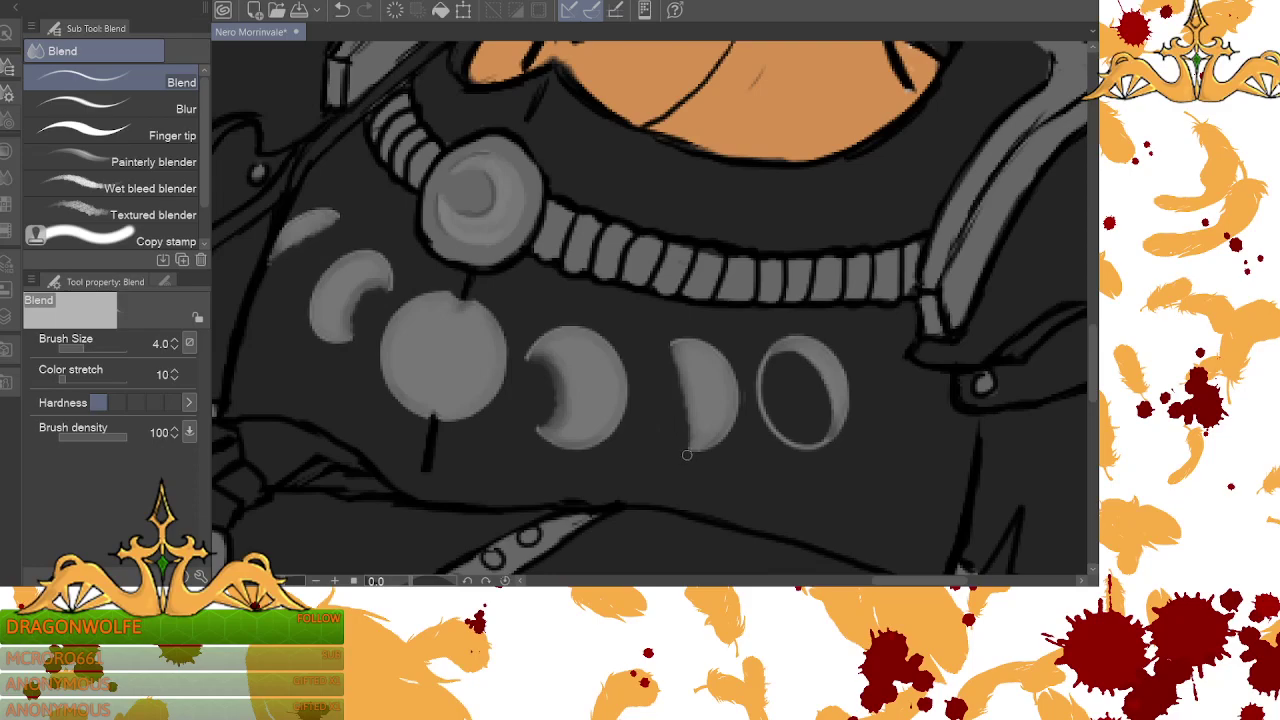
mouse_move(761, 361)
left_mouse_down()
mouse_move(758, 399)
mouse_move(756, 381)
mouse_move(774, 453)
mouse_move(763, 392)
left_mouse_up()
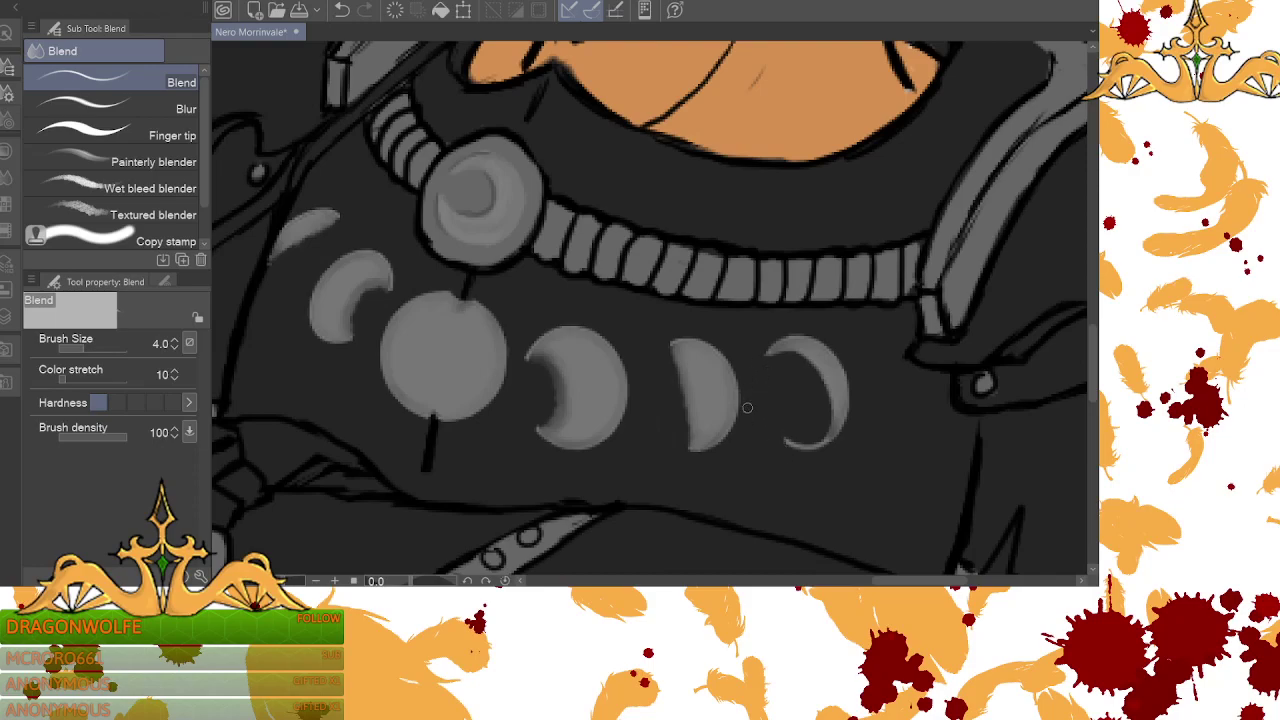
mouse_move(779, 421)
left_mouse_down()
mouse_move(797, 454)
mouse_move(799, 434)
mouse_move(796, 467)
mouse_move(813, 443)
left_mouse_up()
- Paint darker crater patches on the central moon and its neighbouring moons with the Soft airbrush
left_click(8, 94)
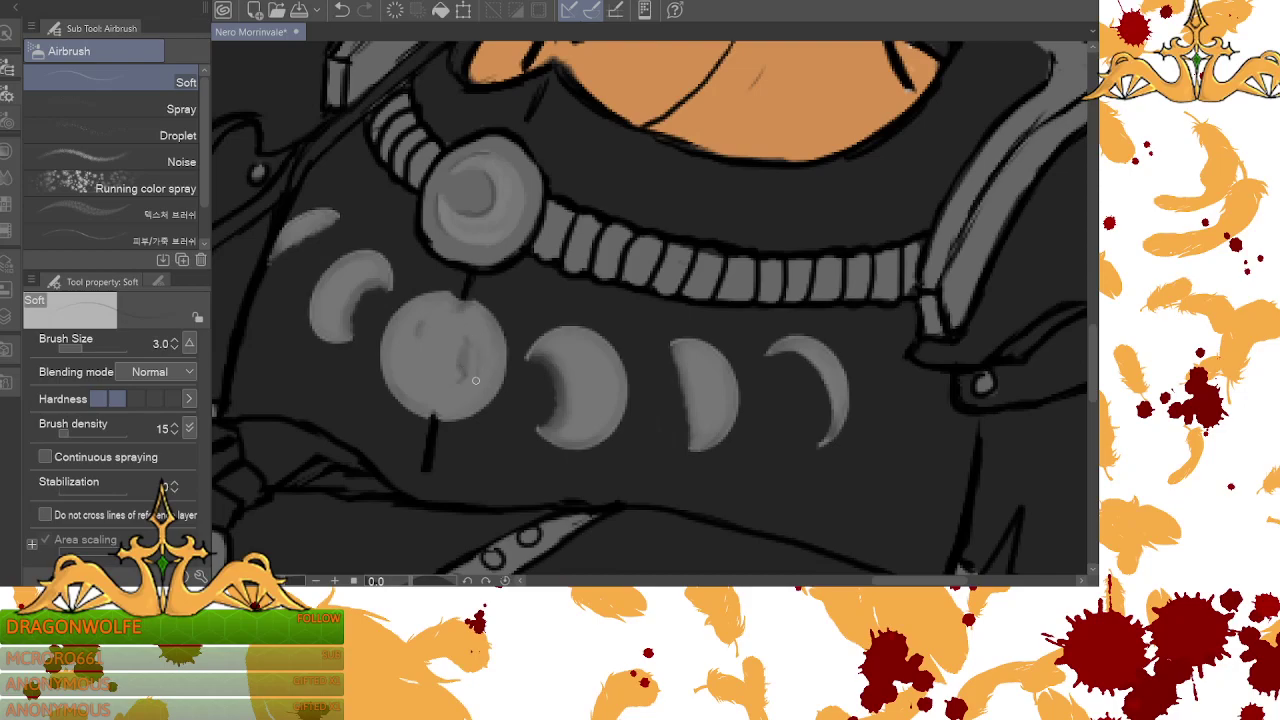
left_click_drag(460, 381, 471, 346)
left_click_drag(467, 356, 458, 403)
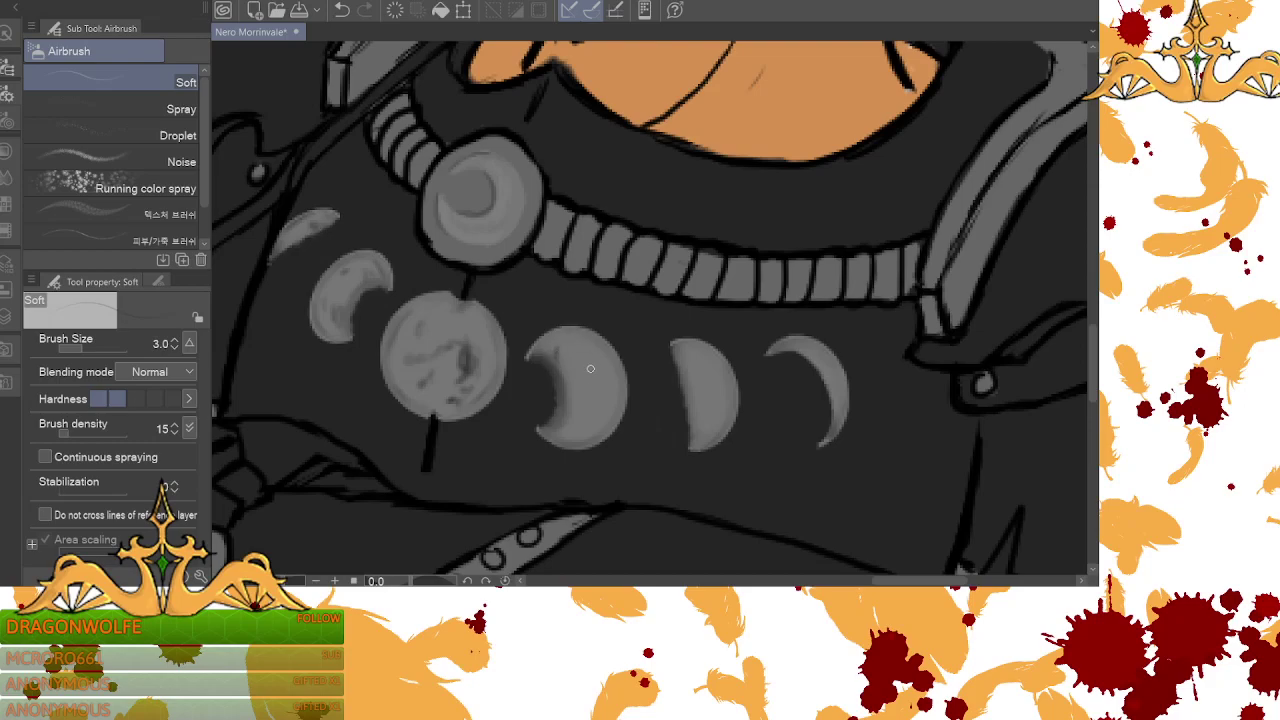
mouse_move(593, 393)
left_mouse_down()
mouse_move(597, 365)
mouse_move(588, 412)
left_mouse_up()
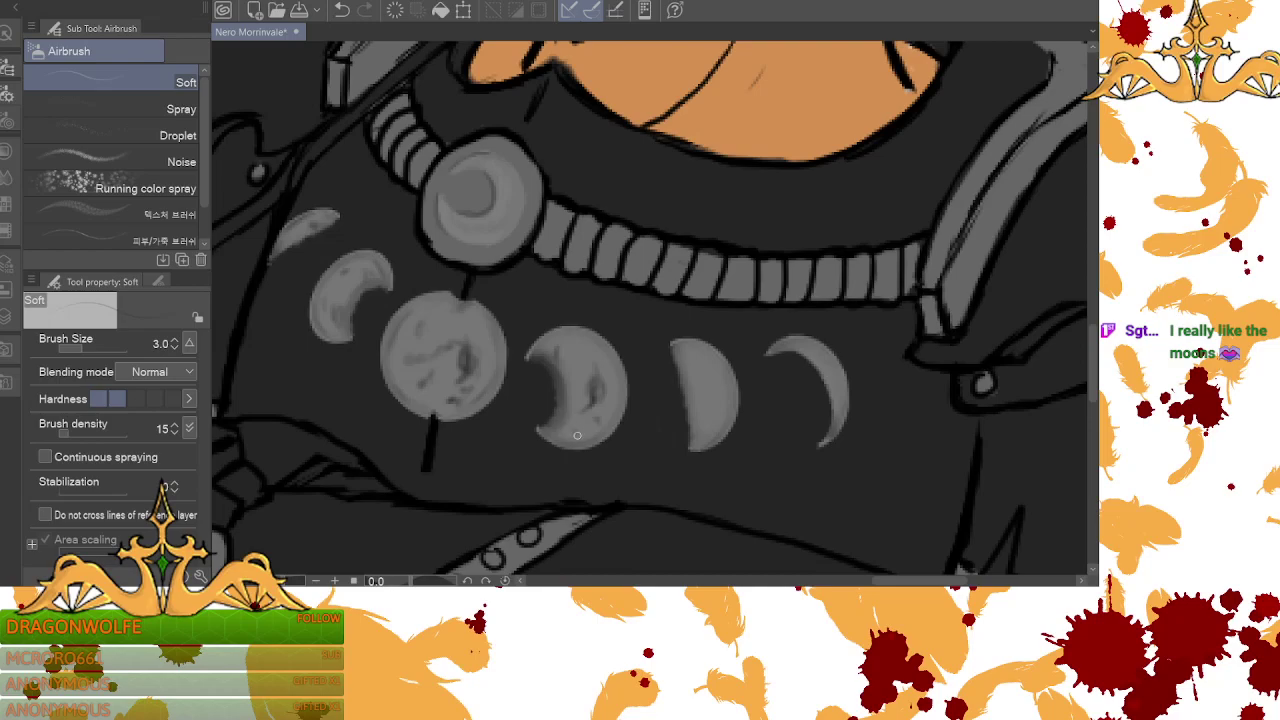
left_click_drag(579, 435, 591, 424)
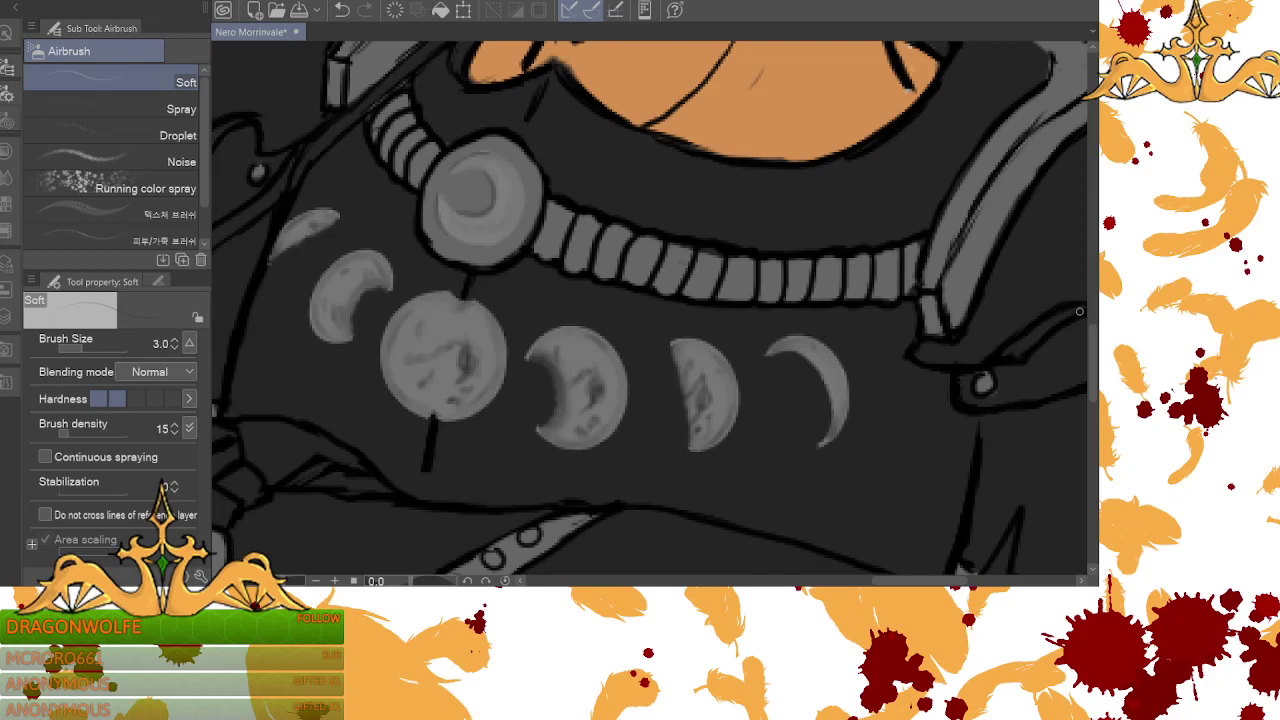
- Sample the gray of the central moon with the Eyedropper as the drawing color for the pen
left_click_drag(1091, 343, 1089, 328)
left_click(315, 580)
left_click(315, 580)
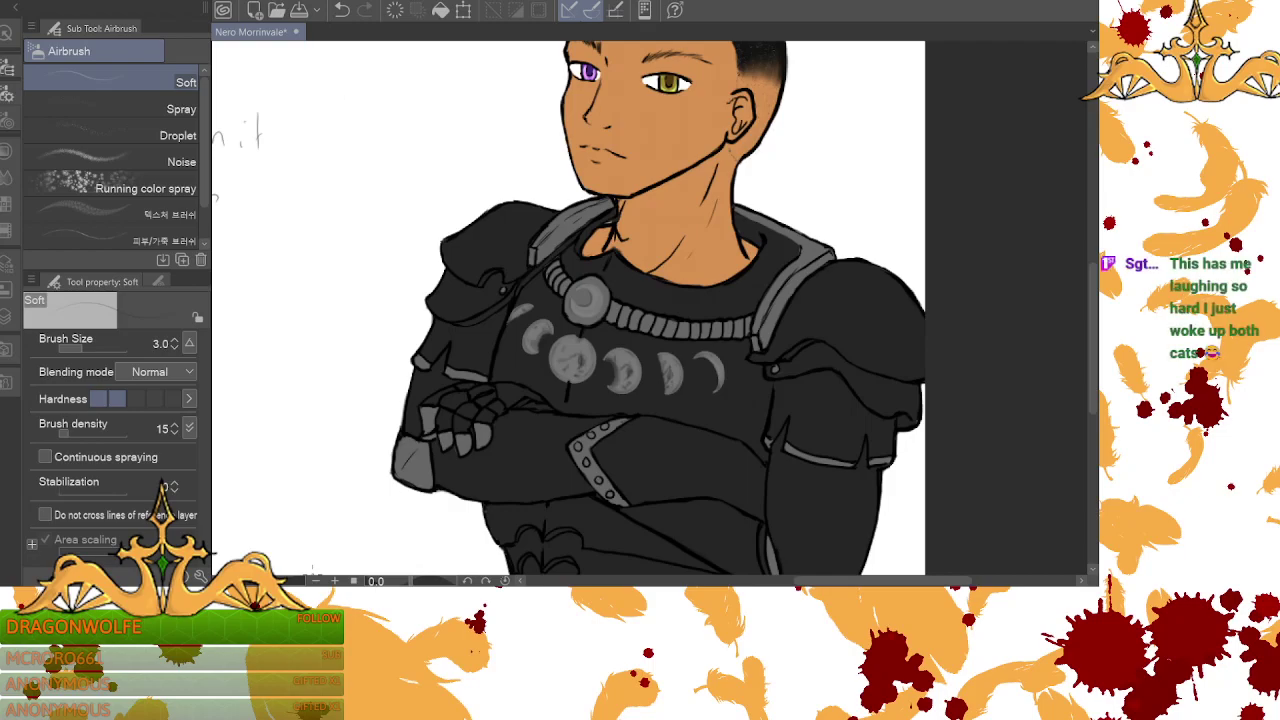
scroll(1095, 330, "up", 2)
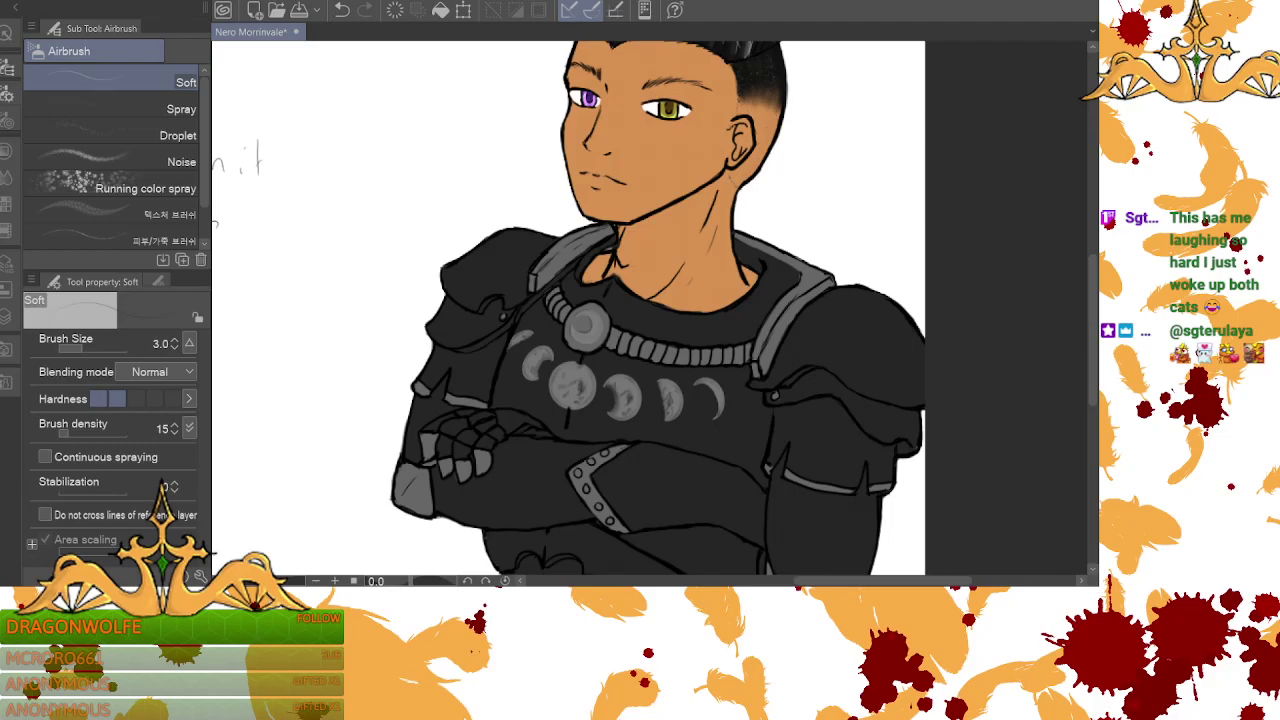
key("p")
key("i")
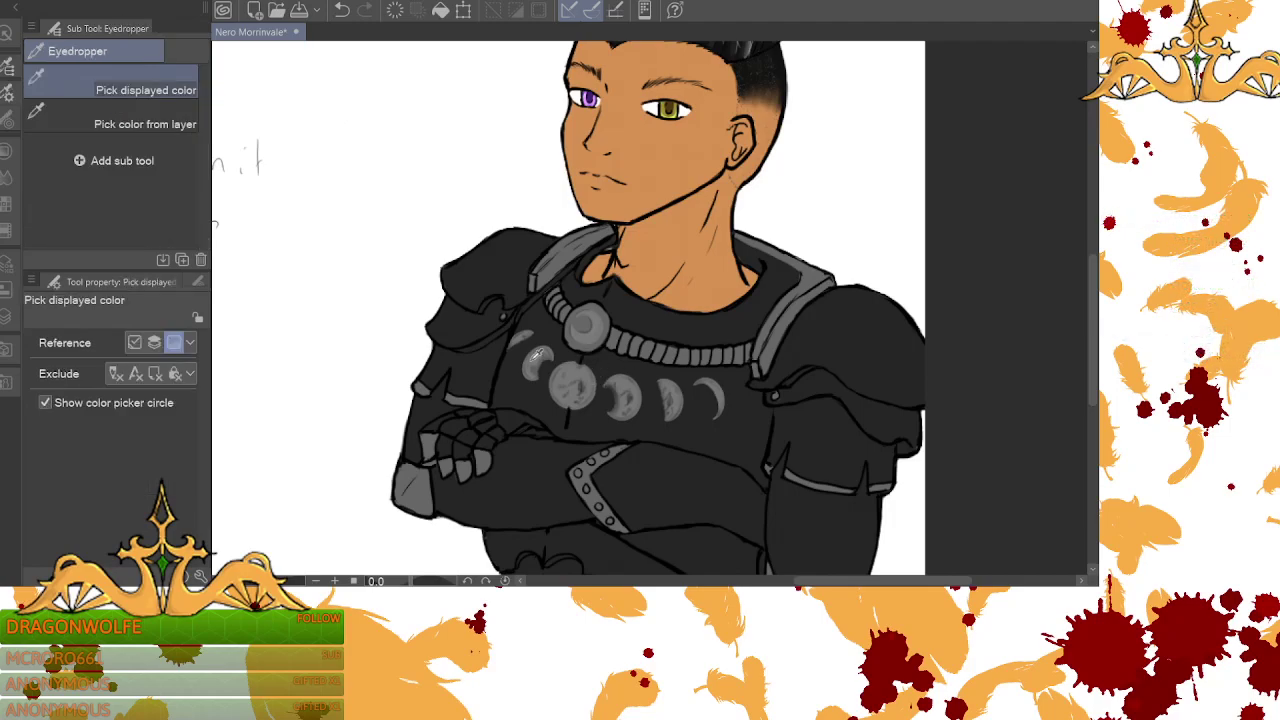
left_click(577, 368)
key("p")
- Outline a rounded gray cap on top of the character's left shoulder pad with the G-pen, following its upper edge and strengthening the lower curve
left_click_drag(880, 580, 894, 580)
left_click_drag(1093, 340, 1093, 339)
scroll(1080, 328, "down", 1)
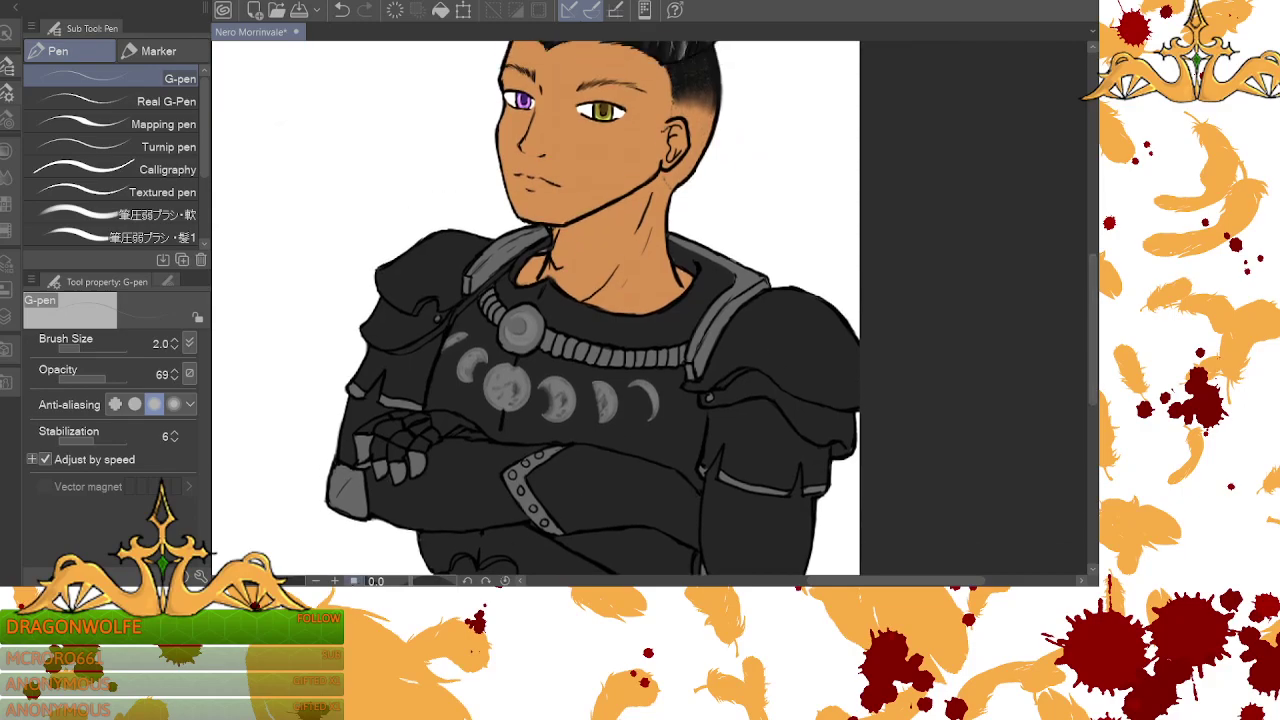
left_click(335, 580)
left_click(335, 580)
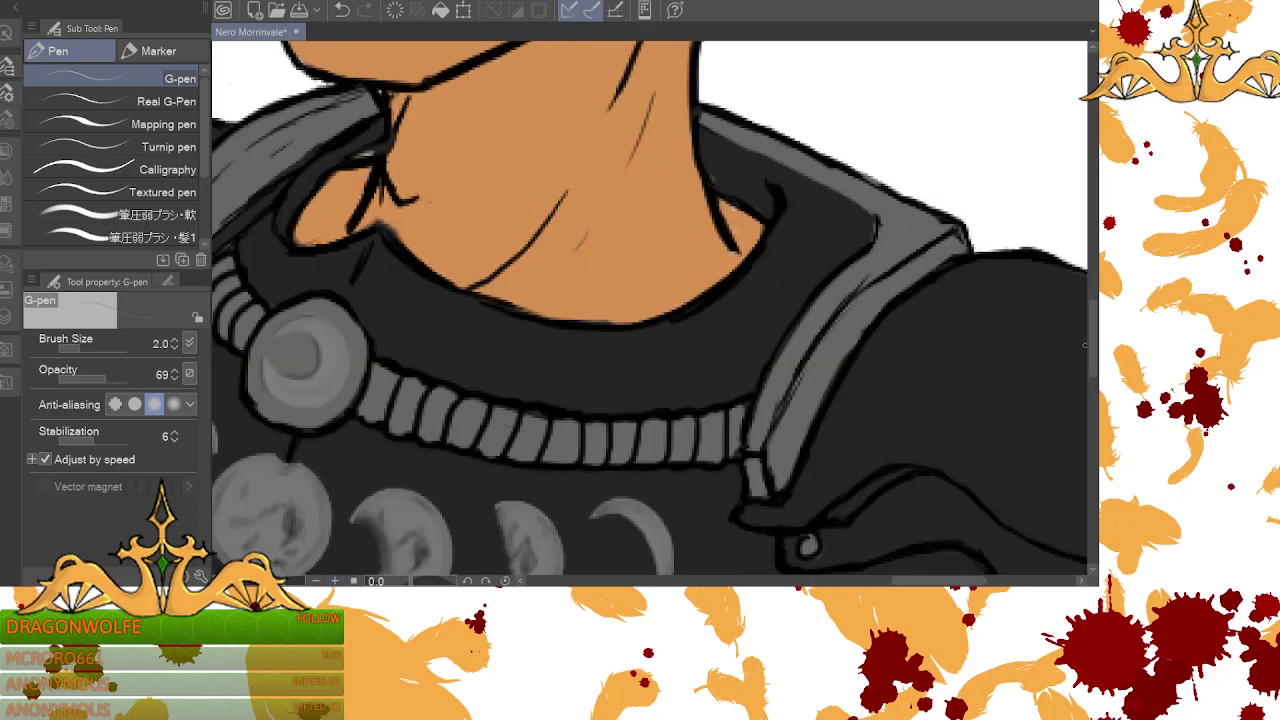
scroll(1090, 350, "up", 3)
left_click_drag(1090, 350, 1090, 363)
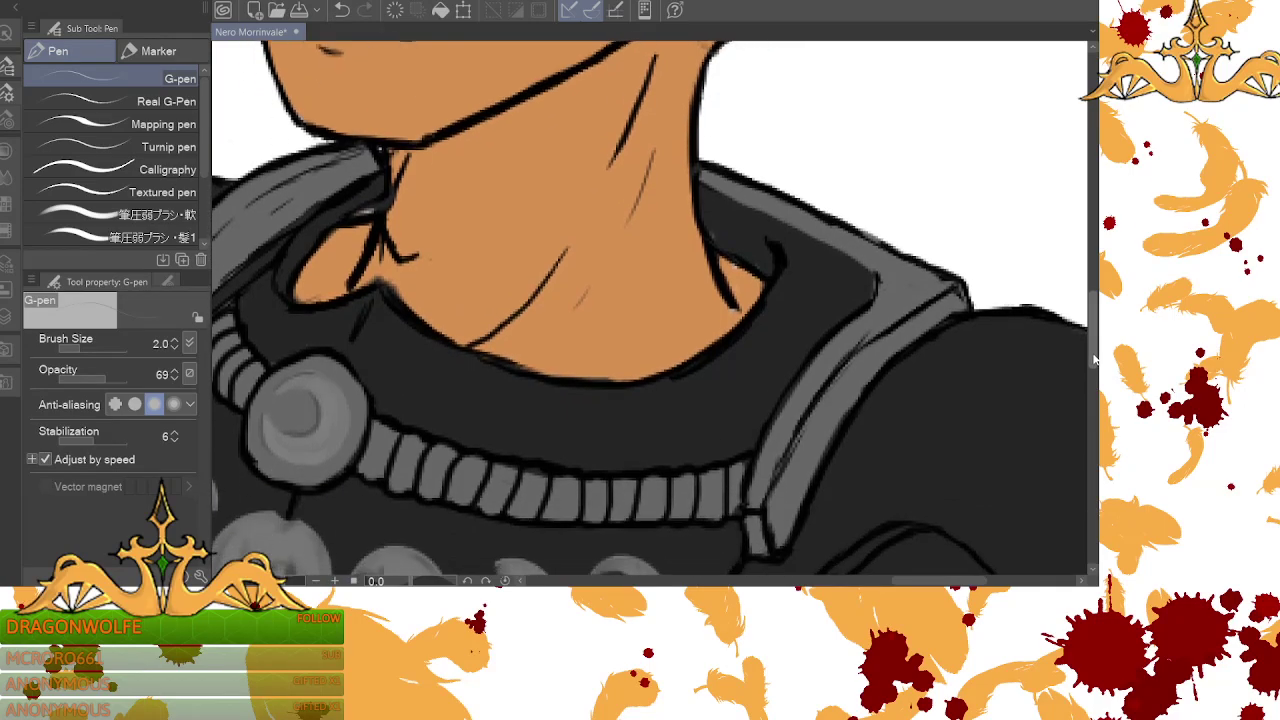
left_click_drag(921, 581, 942, 582)
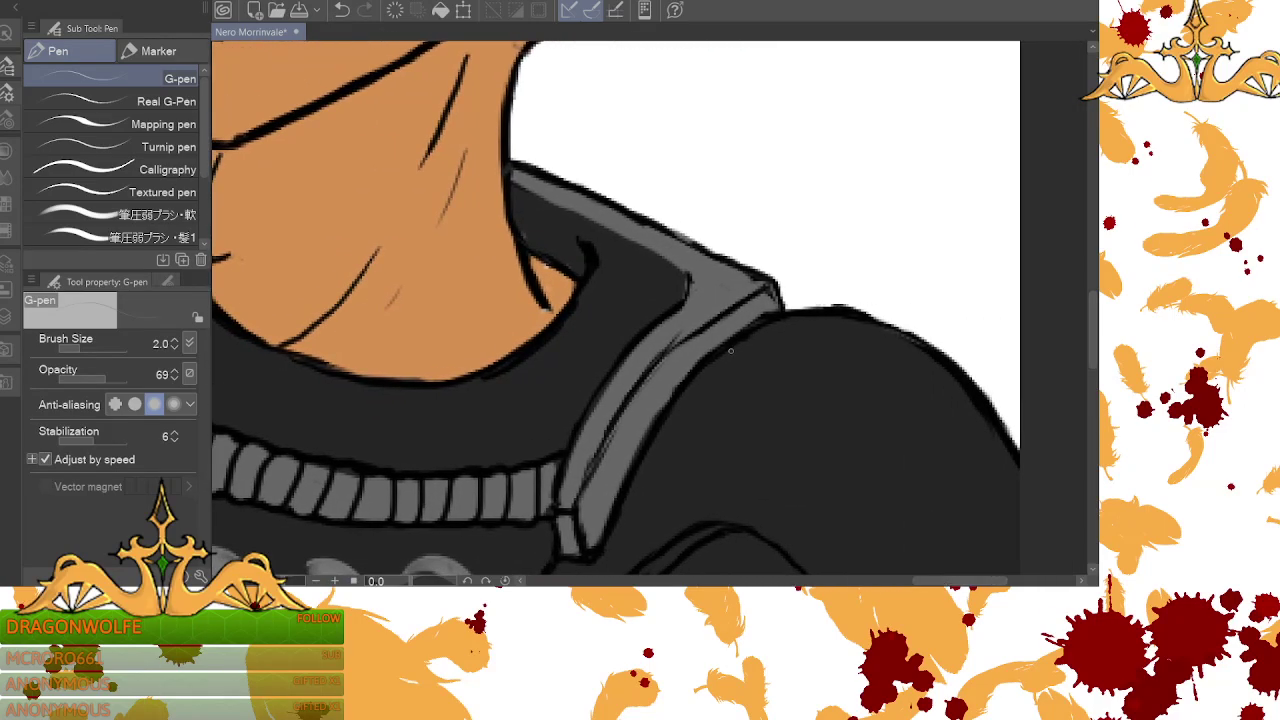
left_click_drag(750, 337, 782, 398)
left_click_drag(784, 398, 824, 420)
mouse_move(744, 339)
left_mouse_down()
mouse_move(777, 397)
mouse_move(757, 372)
mouse_move(844, 429)
left_mouse_up()
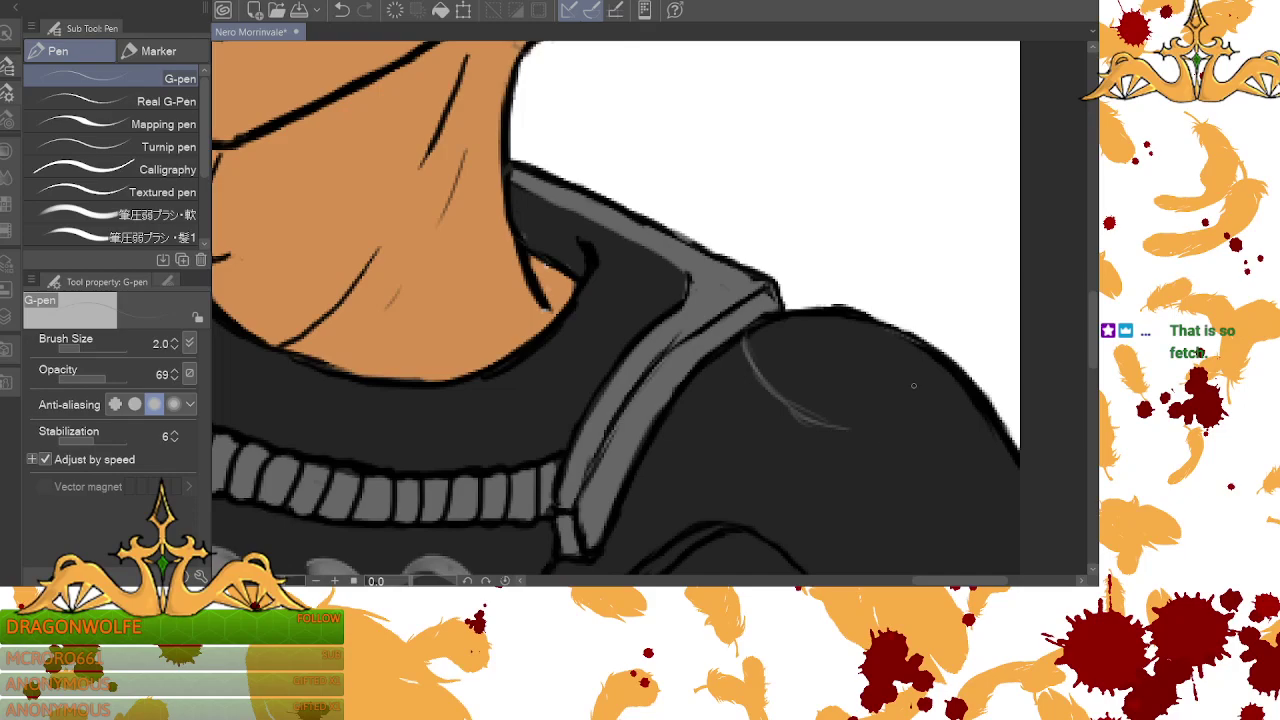
mouse_move(742, 341)
left_mouse_down()
mouse_move(766, 392)
mouse_move(840, 437)
mouse_move(904, 439)
mouse_move(972, 406)
left_mouse_up()
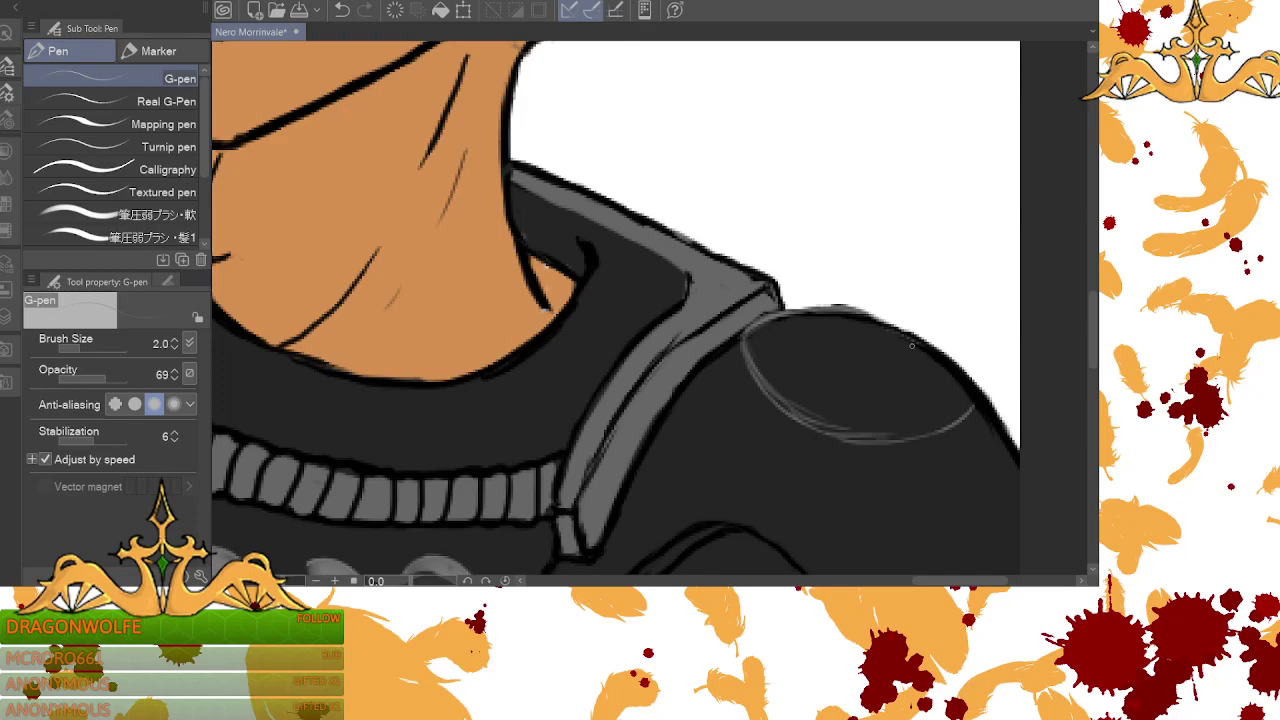
left_click_drag(983, 397, 938, 431)
mouse_move(743, 342)
left_mouse_down()
mouse_move(825, 436)
mouse_move(867, 445)
mouse_move(806, 426)
mouse_move(829, 437)
mouse_move(816, 429)
mouse_move(883, 436)
mouse_move(946, 389)
mouse_move(849, 446)
mouse_move(923, 445)
mouse_move(860, 446)
mouse_move(931, 441)
mouse_move(910, 447)
mouse_move(981, 401)
mouse_move(933, 434)
left_mouse_up()
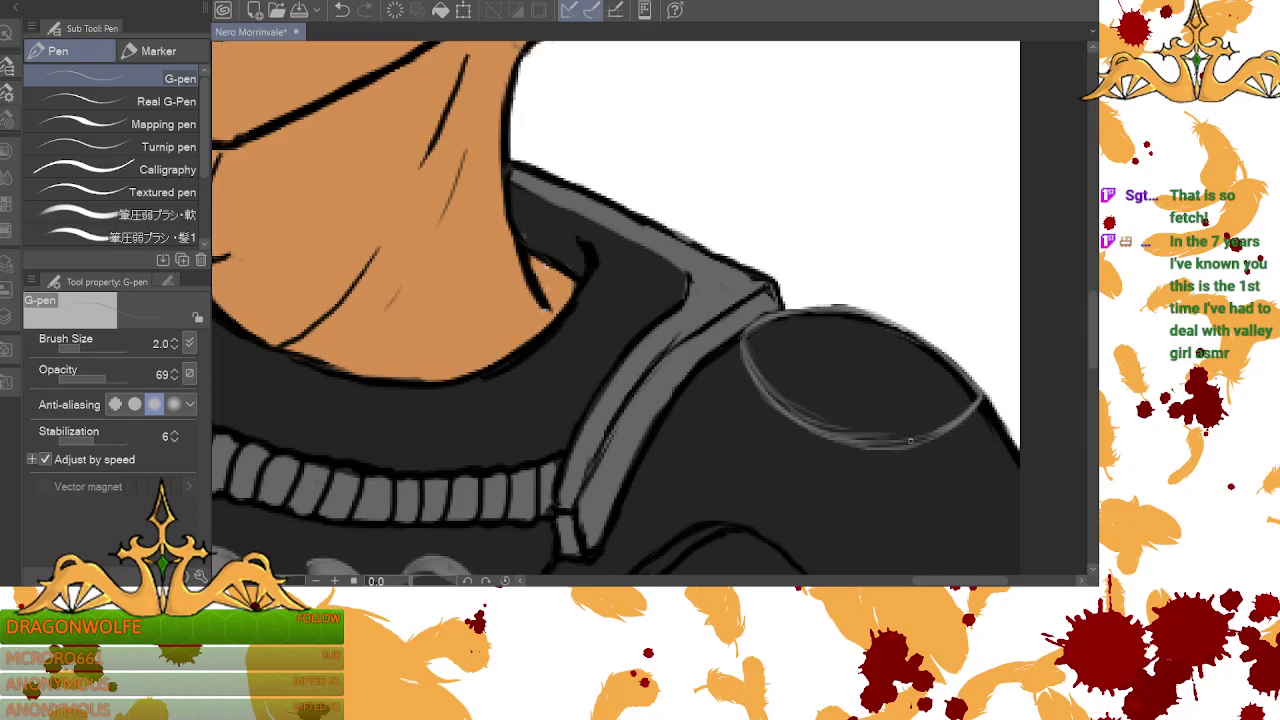
left_click_drag(938, 581, 861, 581)
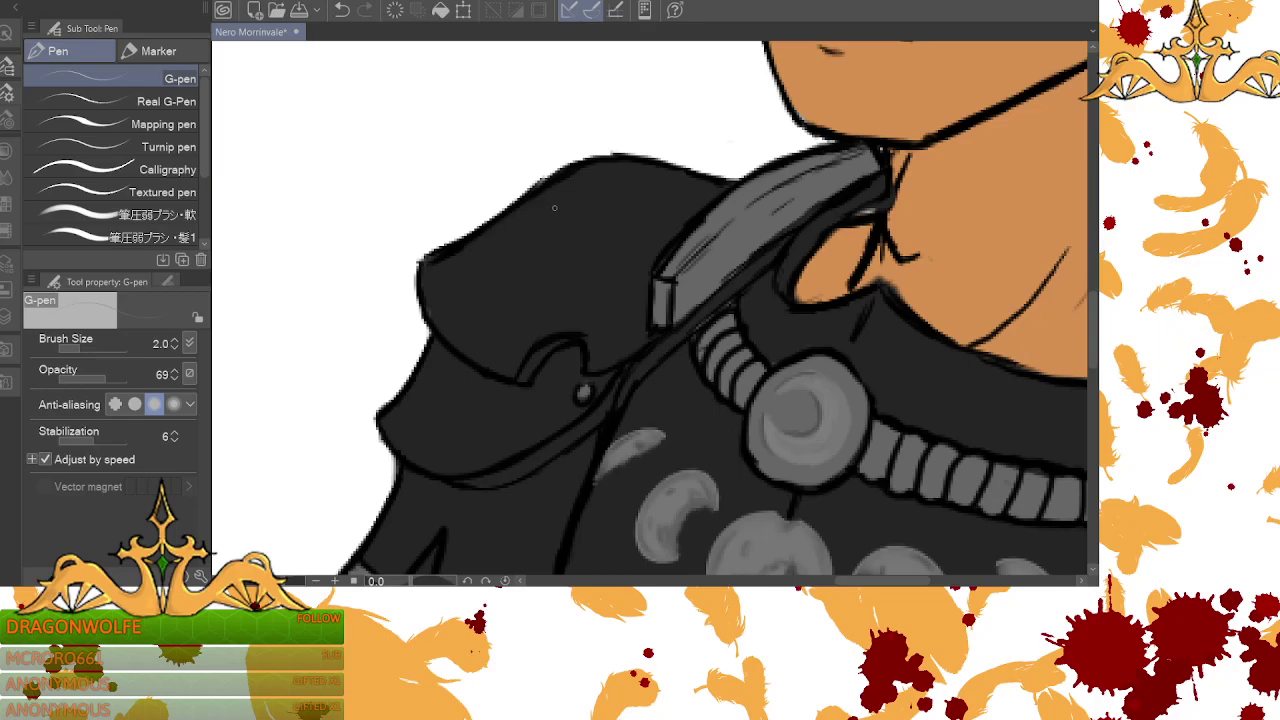
- Outline a matching rounded gray cap on top of the character's right shoulder pad with the G-pen, strengthening the lower curve
mouse_move(509, 218)
left_mouse_down()
mouse_move(552, 239)
mouse_move(503, 213)
mouse_move(605, 233)
mouse_move(565, 238)
mouse_move(620, 216)
left_mouse_up()
mouse_move(522, 228)
left_mouse_down()
mouse_move(604, 234)
mouse_move(591, 234)
mouse_move(680, 172)
left_mouse_up()
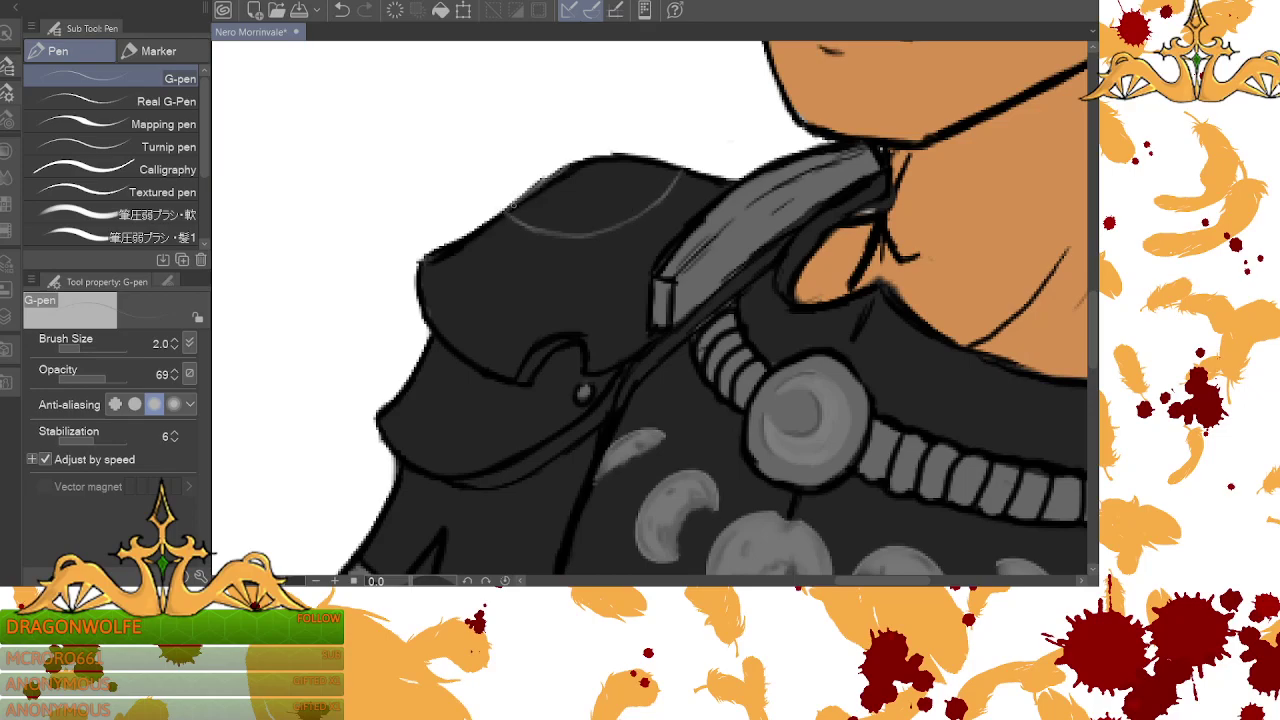
mouse_move(568, 166)
left_mouse_down()
mouse_move(620, 156)
mouse_move(678, 170)
left_mouse_up()
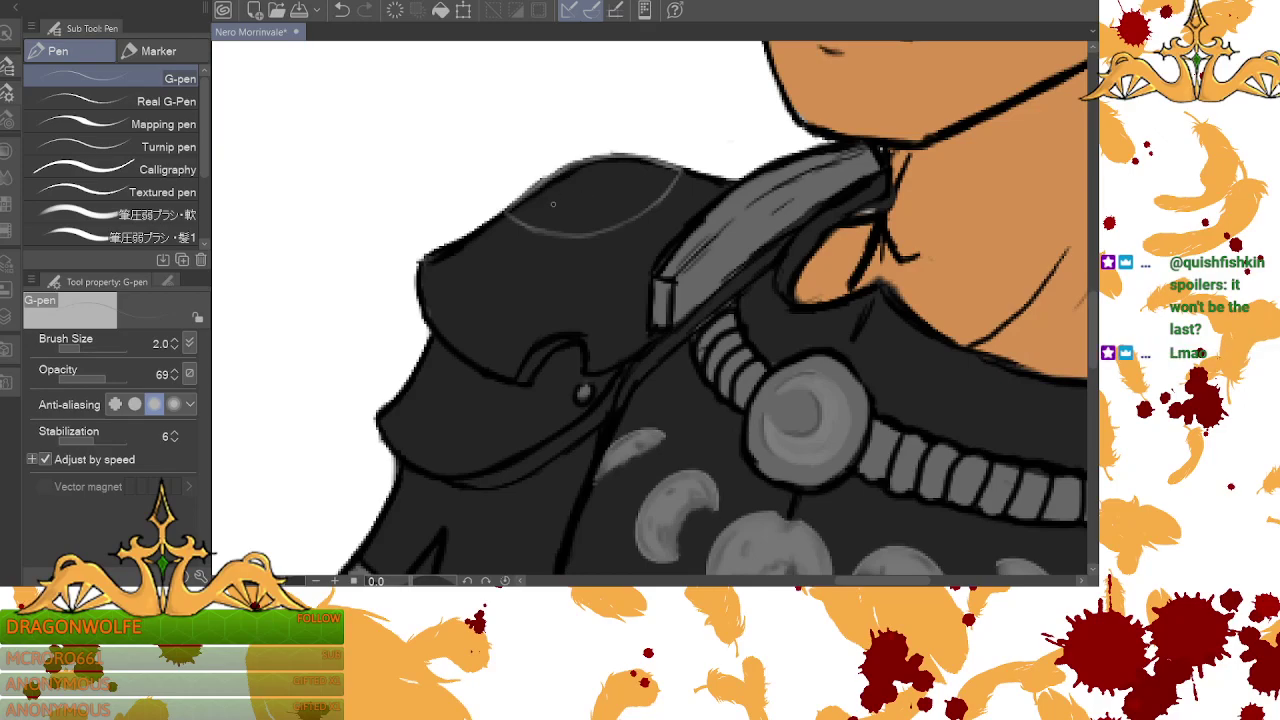
left_click_drag(678, 175, 609, 228)
mouse_move(505, 214)
left_mouse_down()
mouse_move(548, 233)
mouse_move(607, 231)
left_mouse_up()
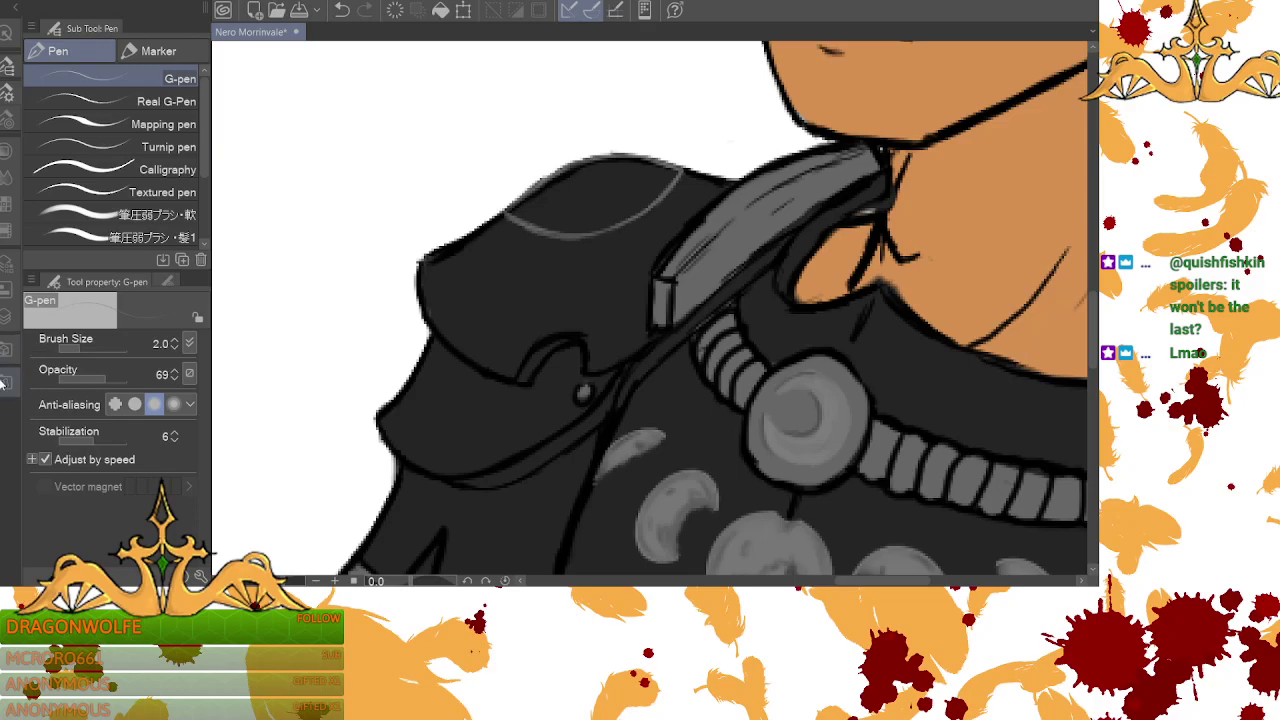
- Fill the cap on the character's right shoulder pad with the same gray and paint over the black line along its upper edge
key("g")
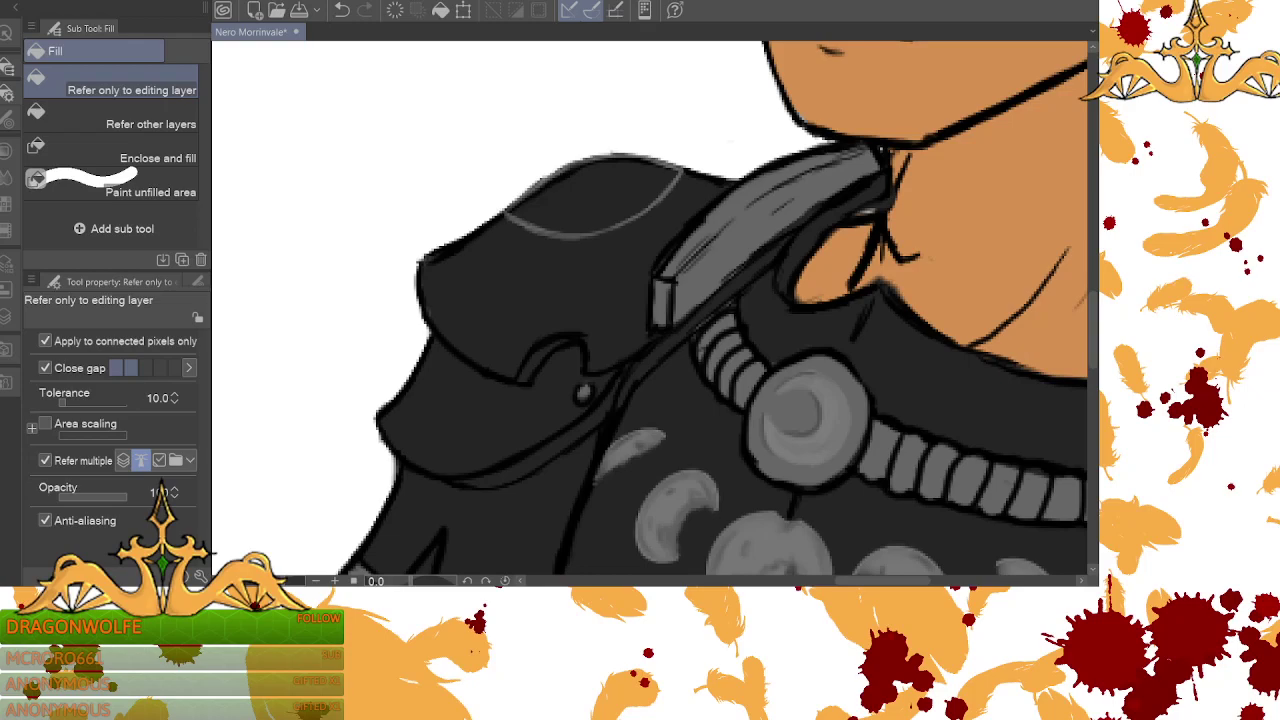
left_click(594, 190)
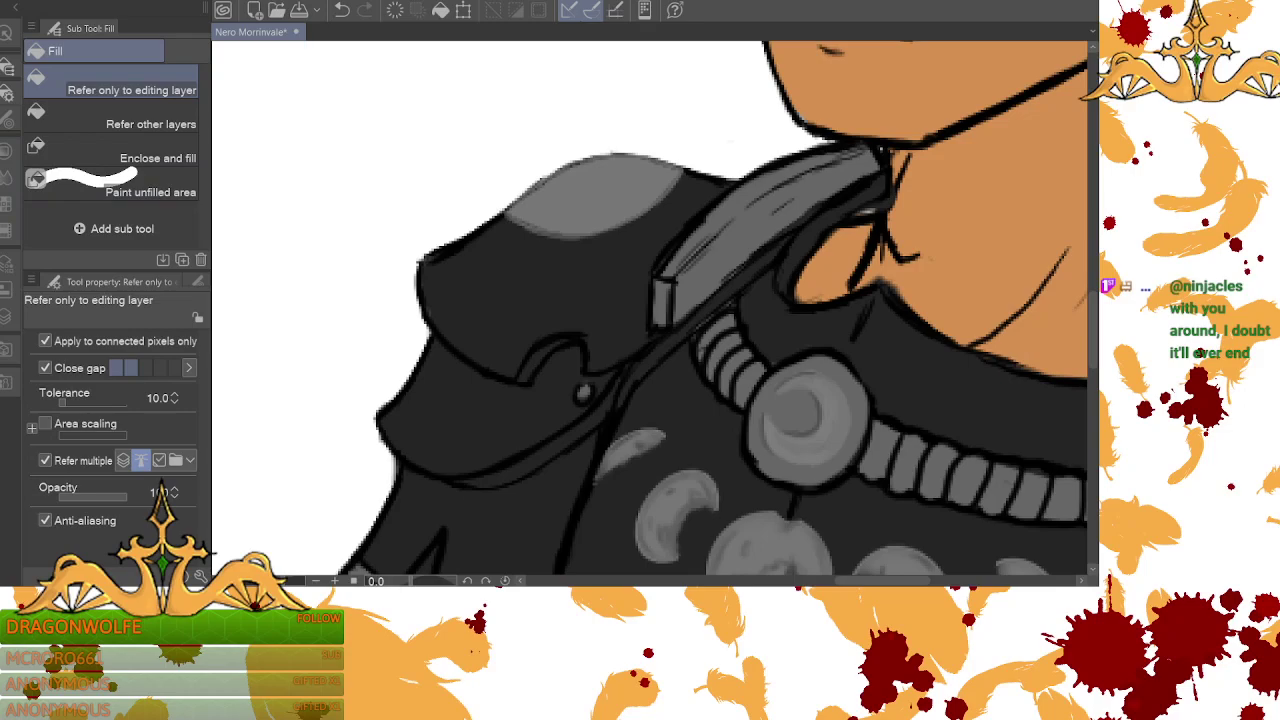
key("p")
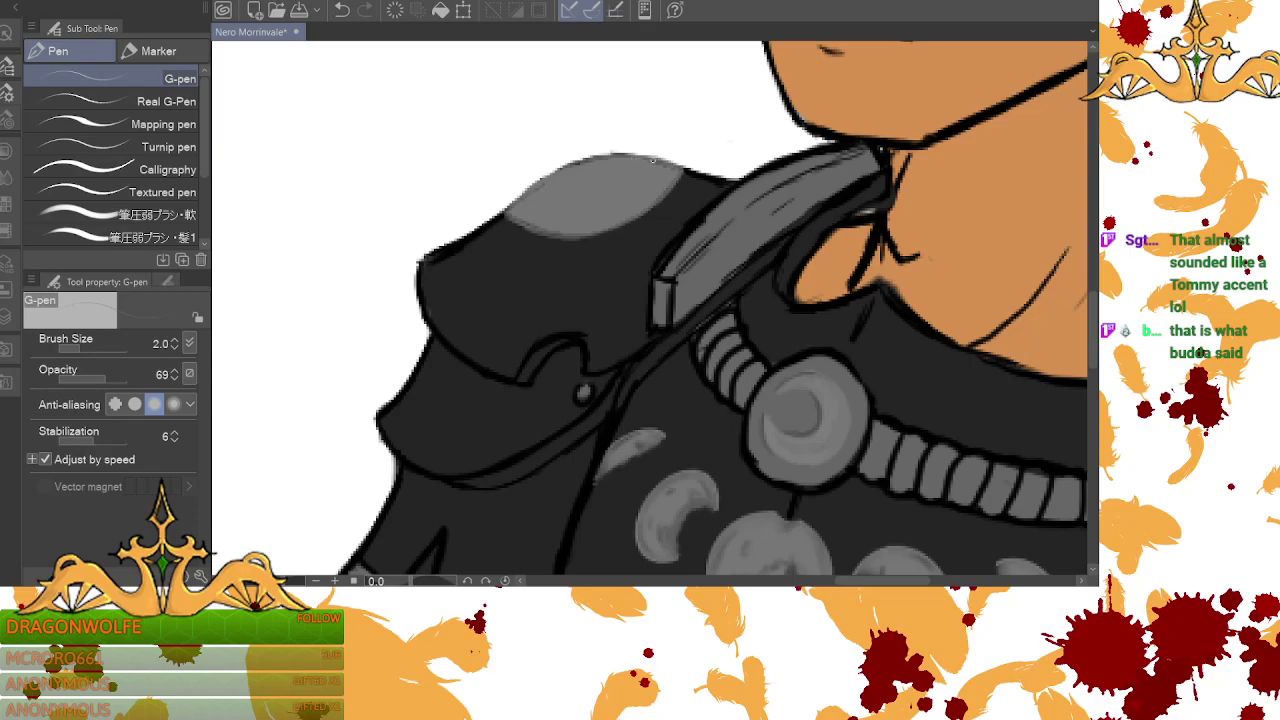
left_click_drag(636, 155, 563, 167)
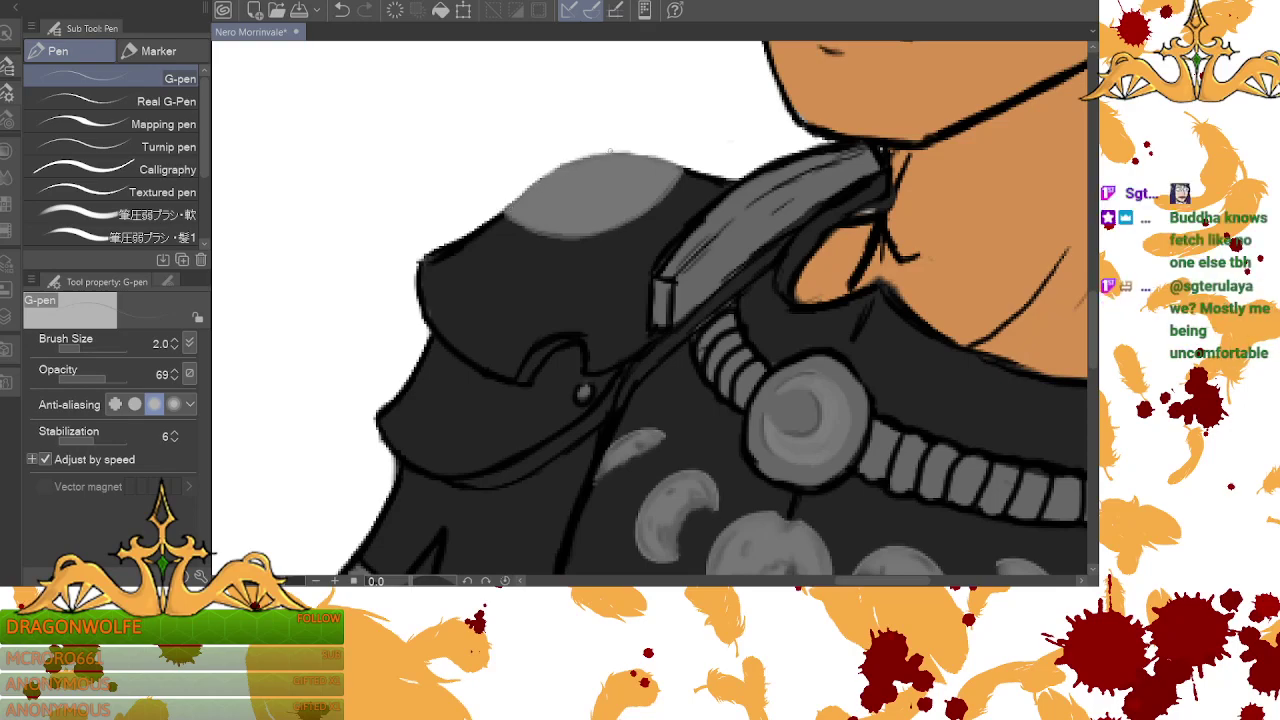
- Strengthen the gray outline of the cap on the character's left shoulder pad along its upper edge and lower curve
left_click_drag(880, 580, 971, 580)
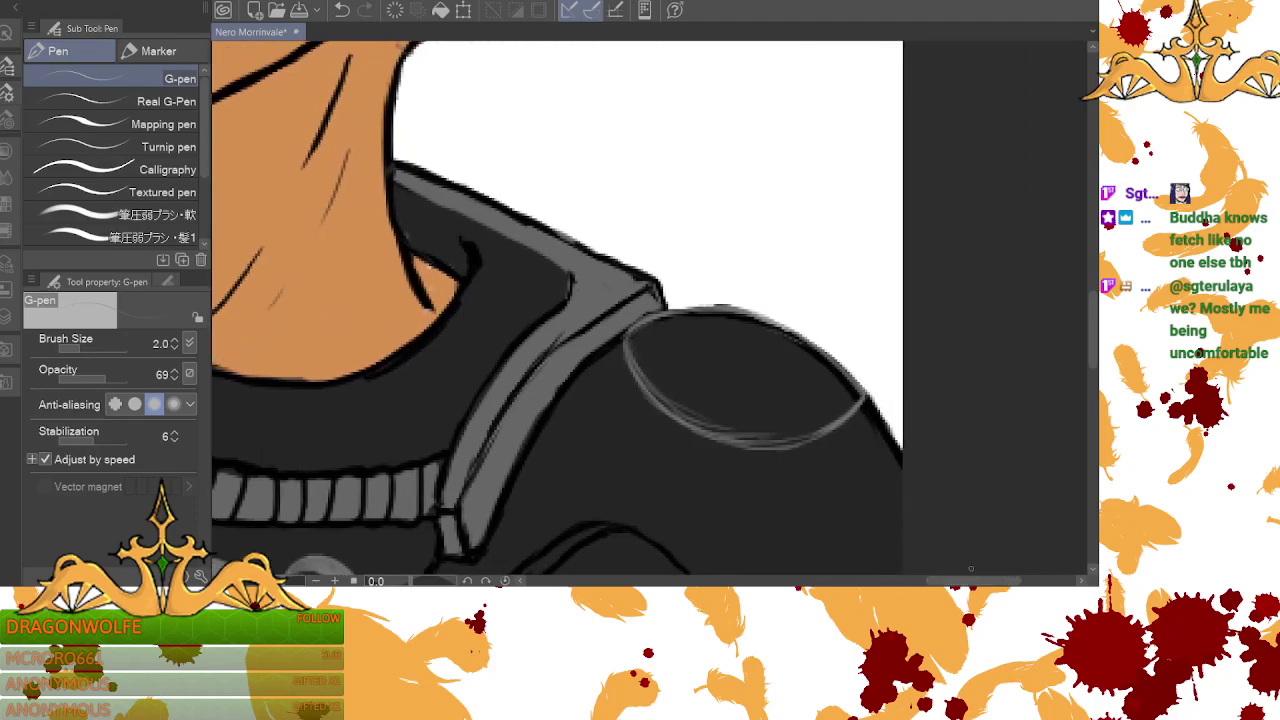
left_click_drag(637, 326, 728, 306)
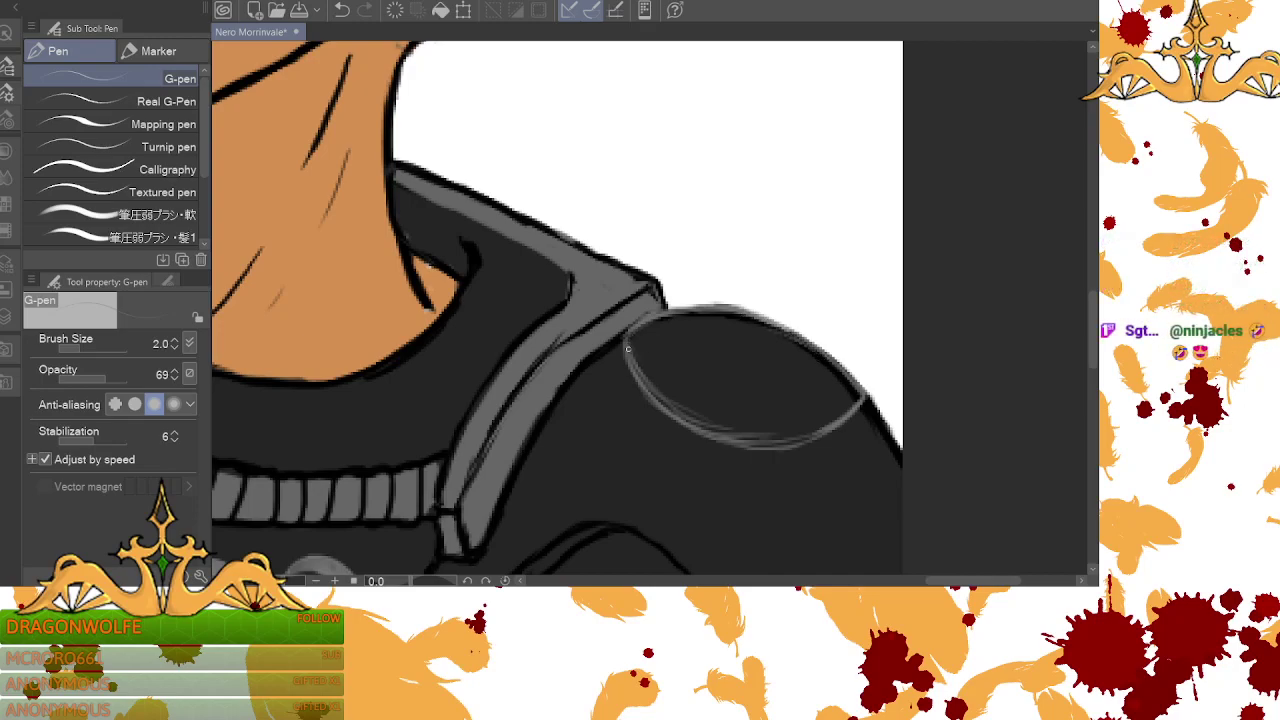
left_click_drag(625, 338, 638, 388)
mouse_move(624, 343)
left_mouse_down()
mouse_move(655, 406)
mouse_move(686, 421)
left_mouse_up()
left_click_drag(857, 406, 762, 445)
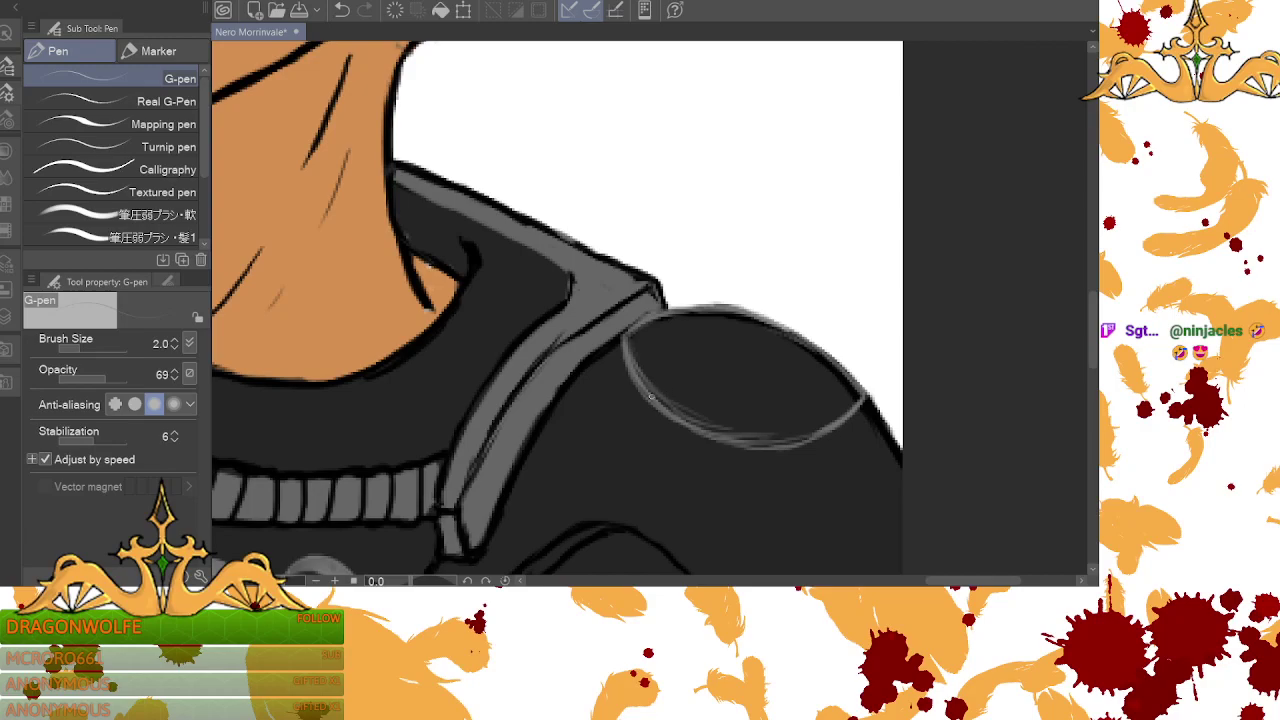
mouse_move(636, 379)
left_mouse_down()
mouse_move(680, 425)
mouse_move(772, 443)
left_mouse_up()
- Fill the cap on the character's left shoulder pad with gray and paint over the leftover dark gaps and black edge lines
key("g")
left_click(674, 363)
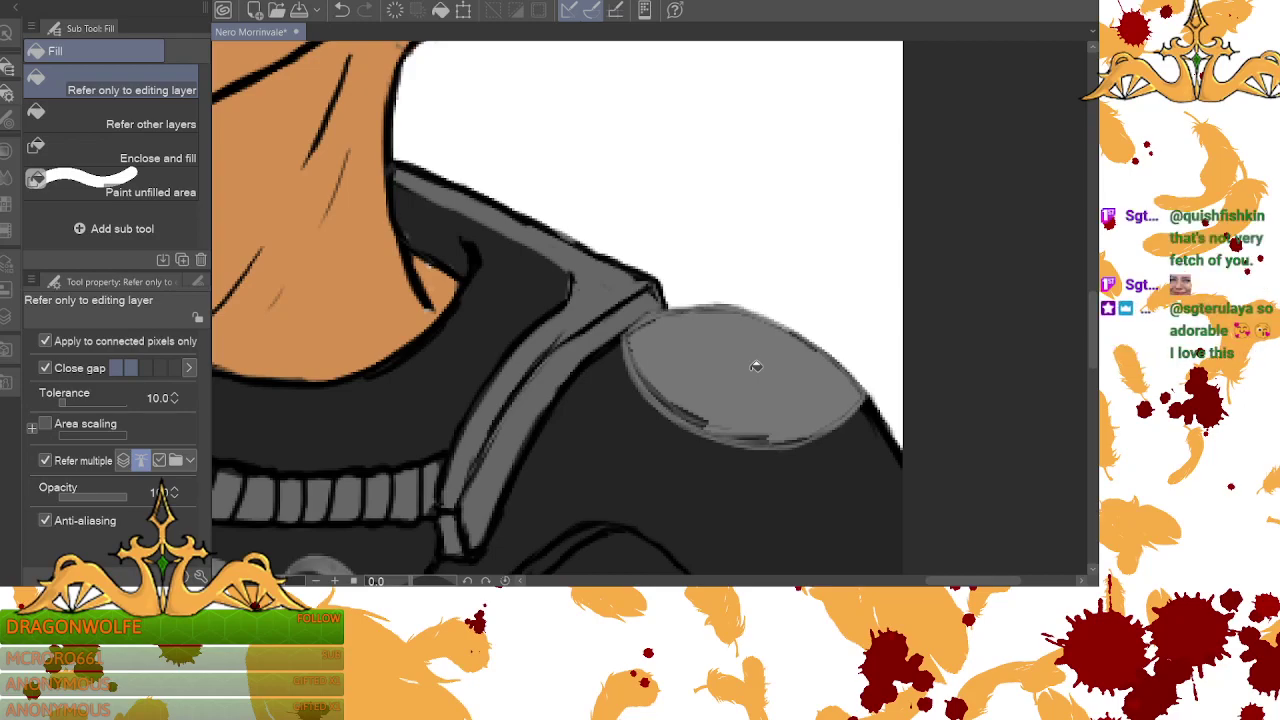
key("p")
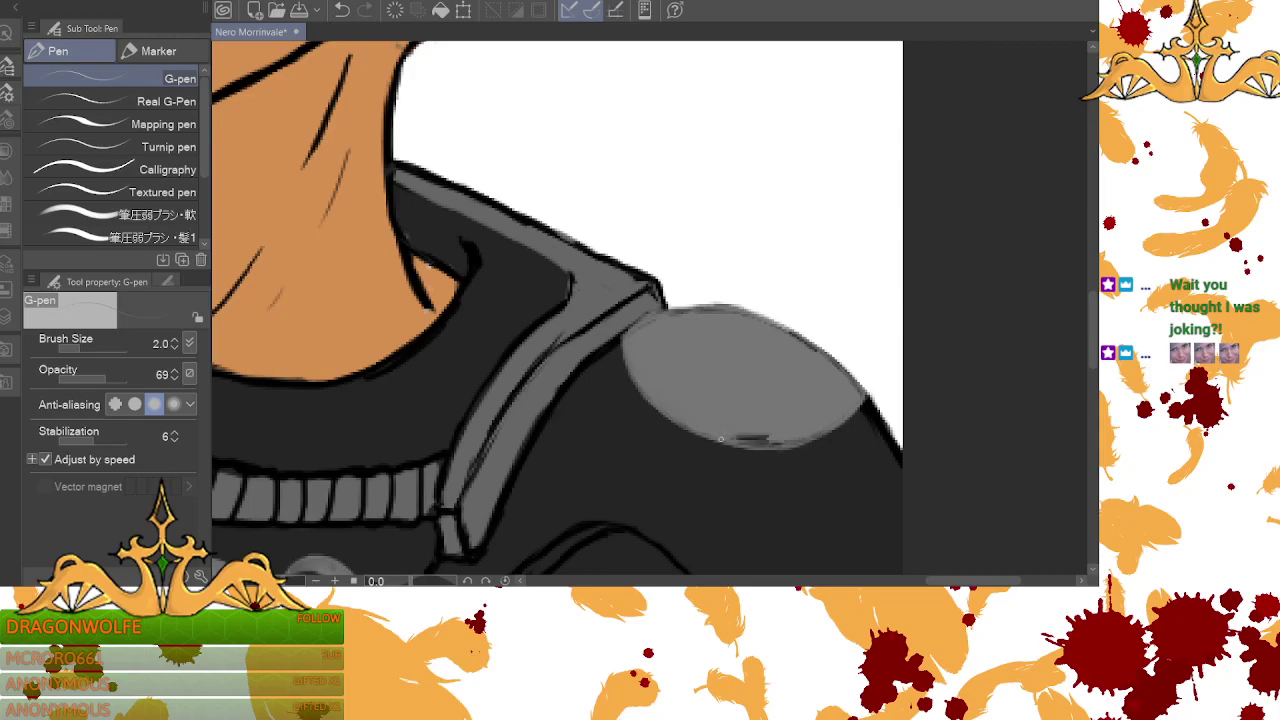
mouse_move(738, 439)
left_mouse_down()
mouse_move(701, 417)
mouse_move(783, 446)
left_mouse_up()
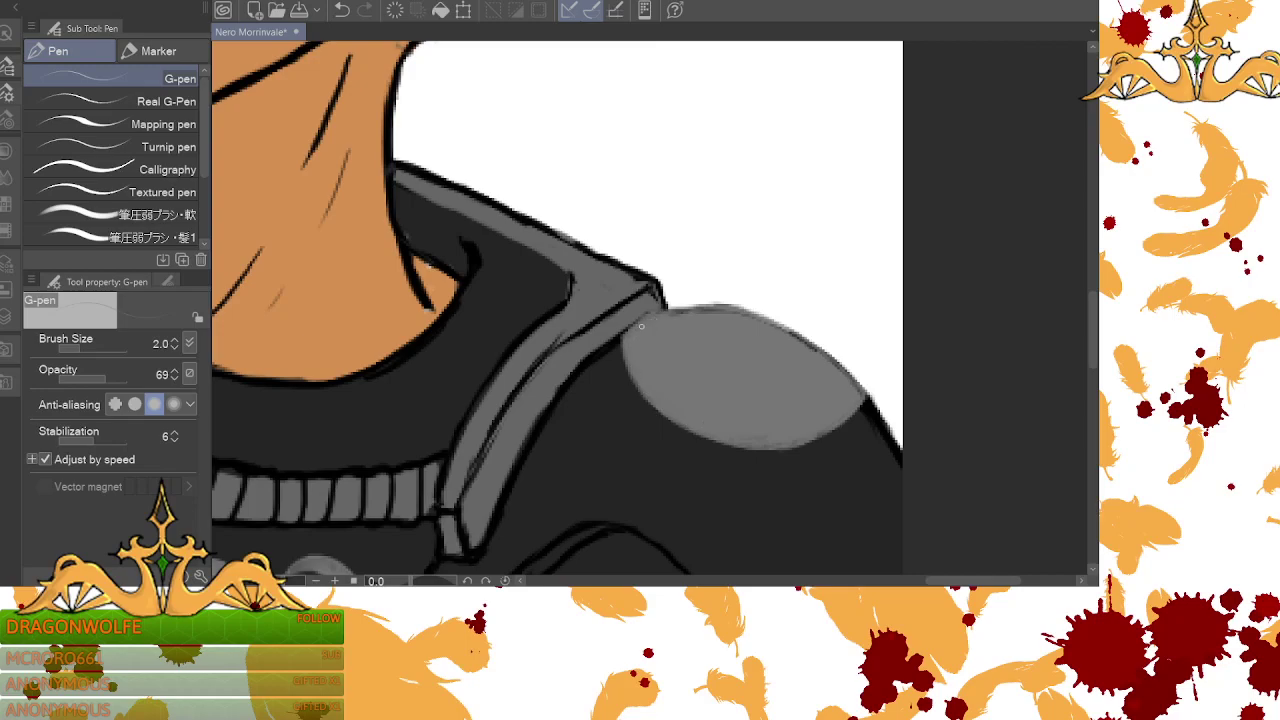
mouse_move(680, 316)
left_mouse_down()
mouse_move(722, 310)
mouse_move(706, 309)
left_mouse_up()
left_click_drag(776, 329, 814, 349)
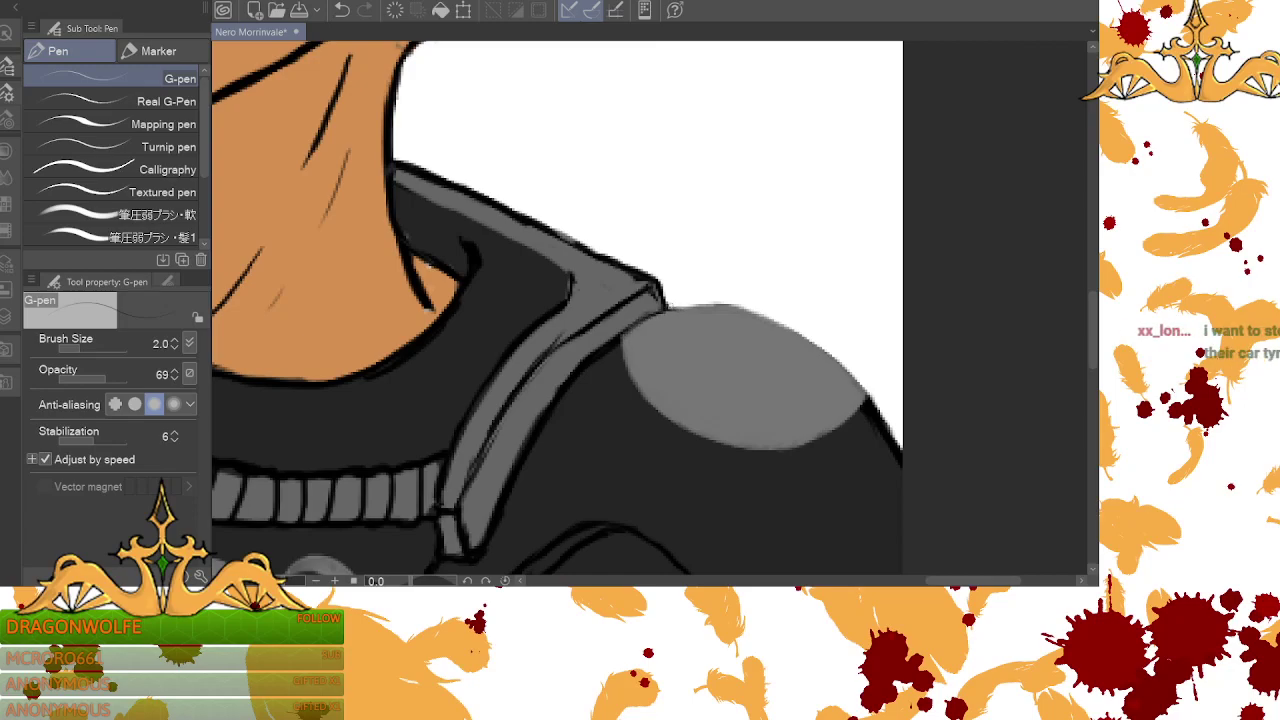
- Choose a dark gray from the Standard color set as the drawing color
left_click_drag(1093, 322, 1095, 350)
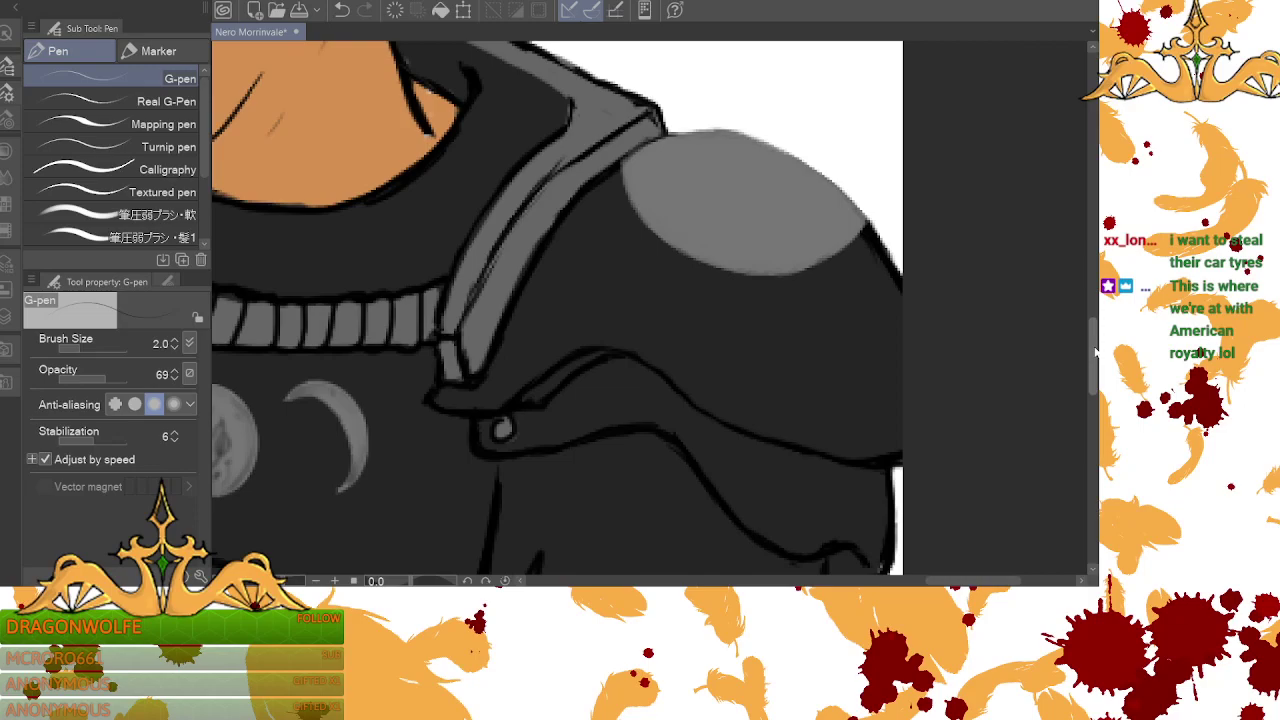
key("b")
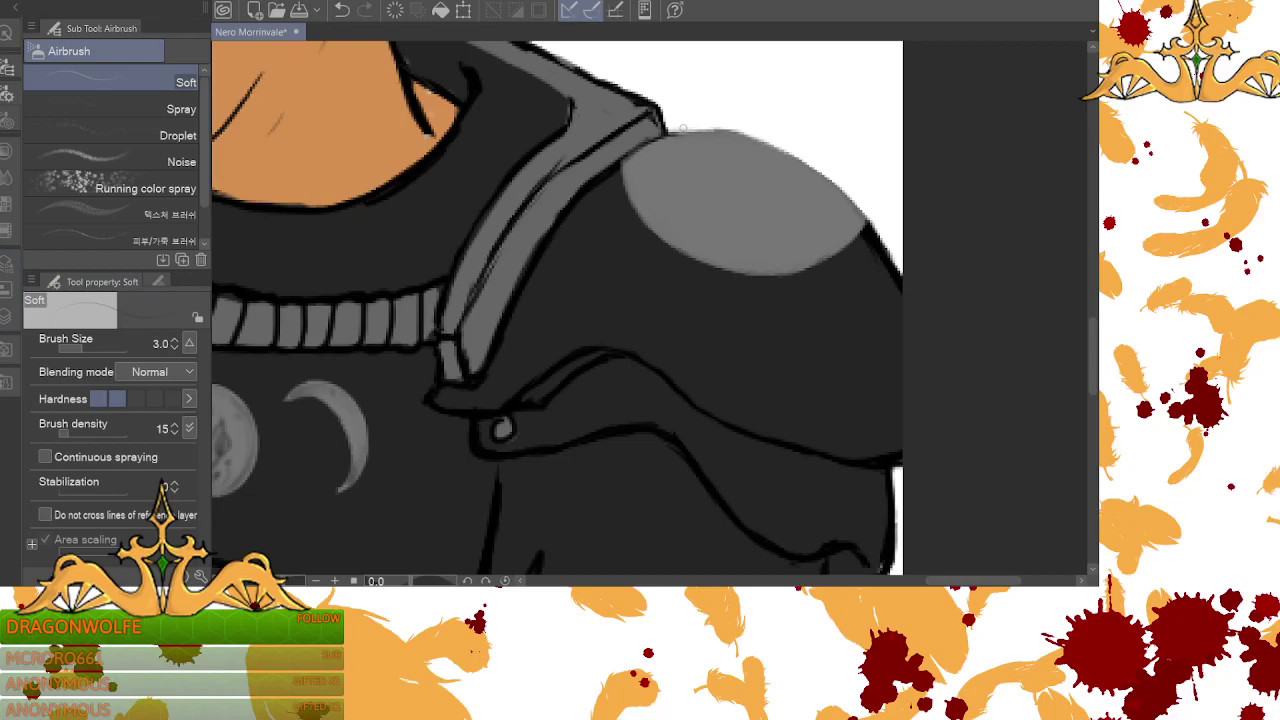
key("p")
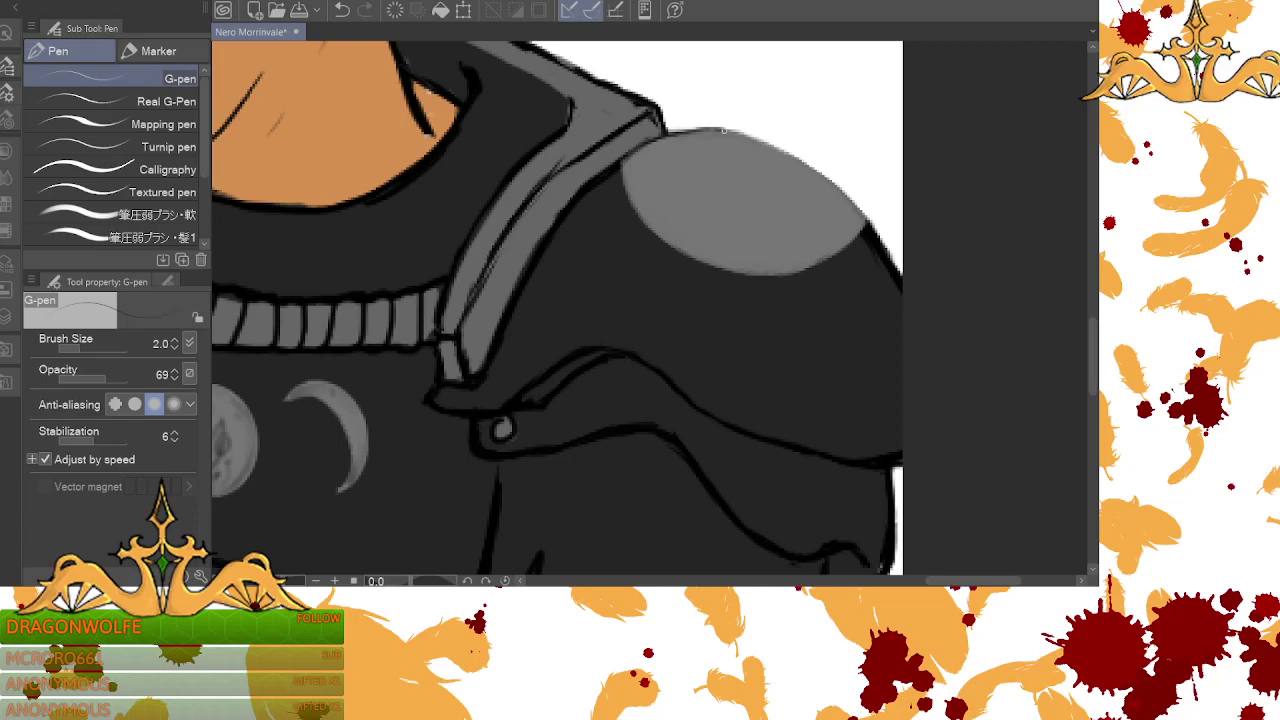
left_click(8, 150)
left_click(95, 233)
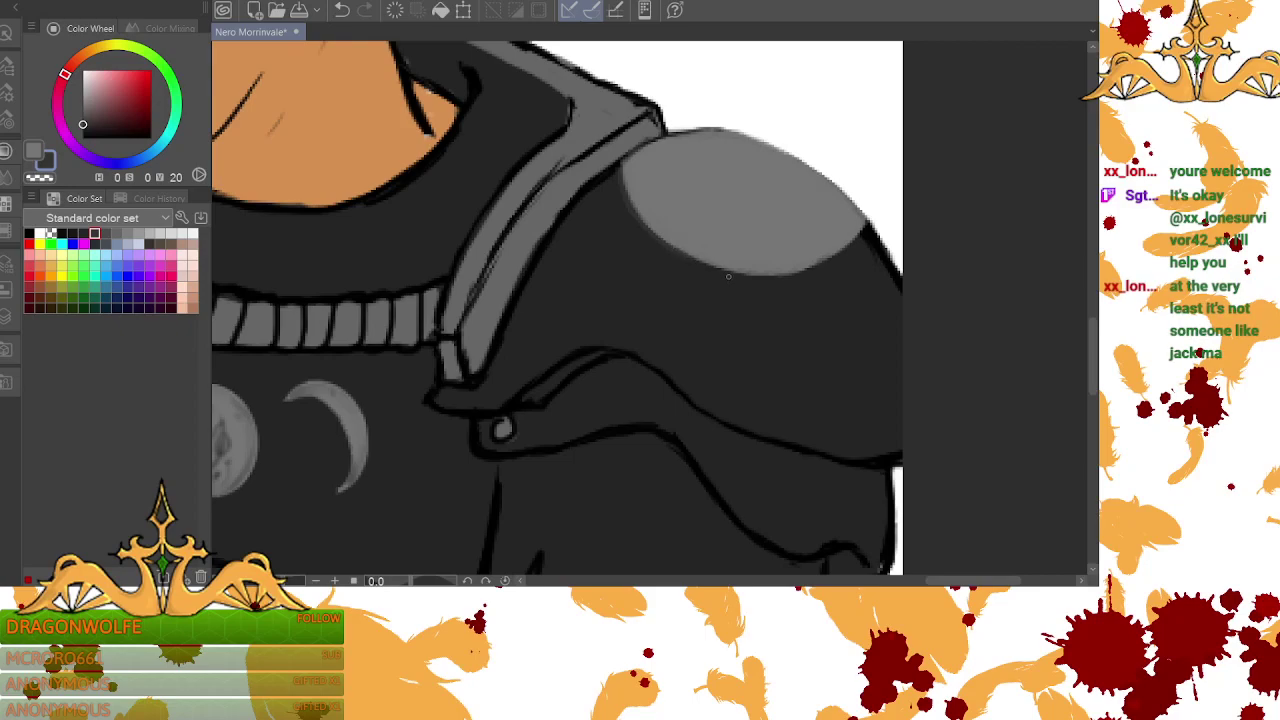
- Paint darker crater patches on the gray cap of the character's right shoulder pad with the Soft airbrush at size 3.0
left_click_drag(952, 581, 889, 581)
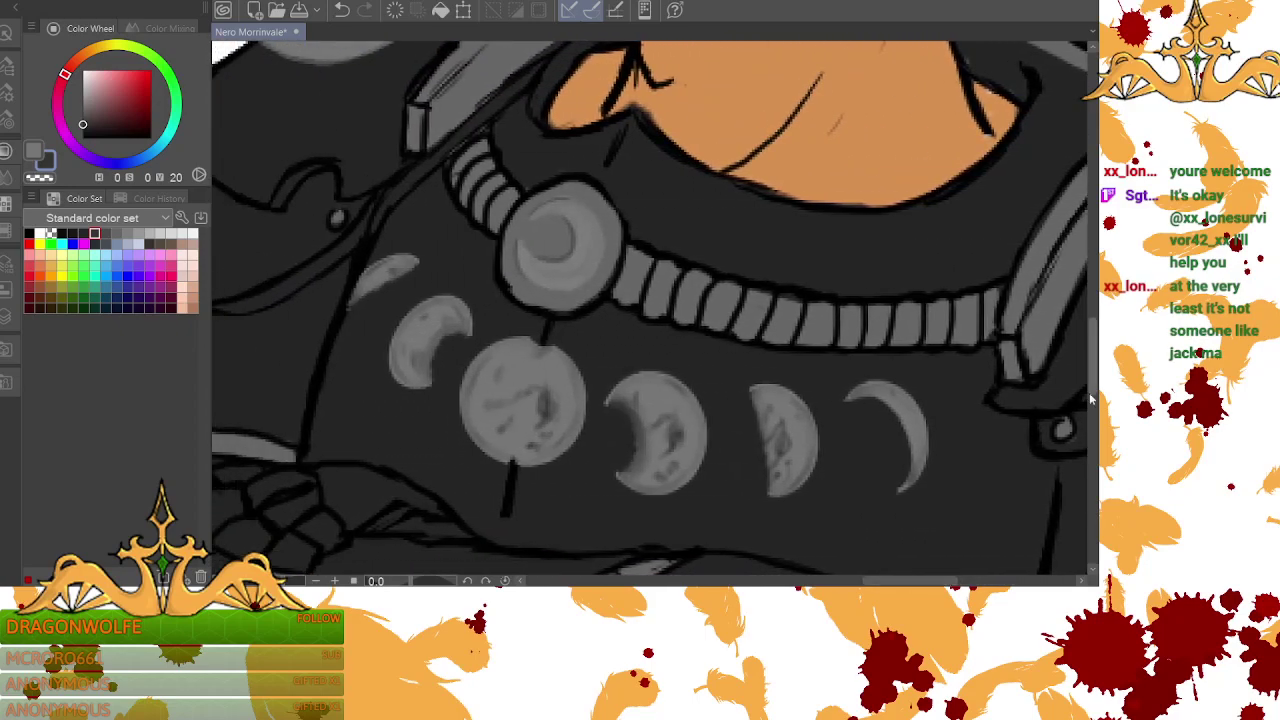
scroll(390, 160, "up", 3)
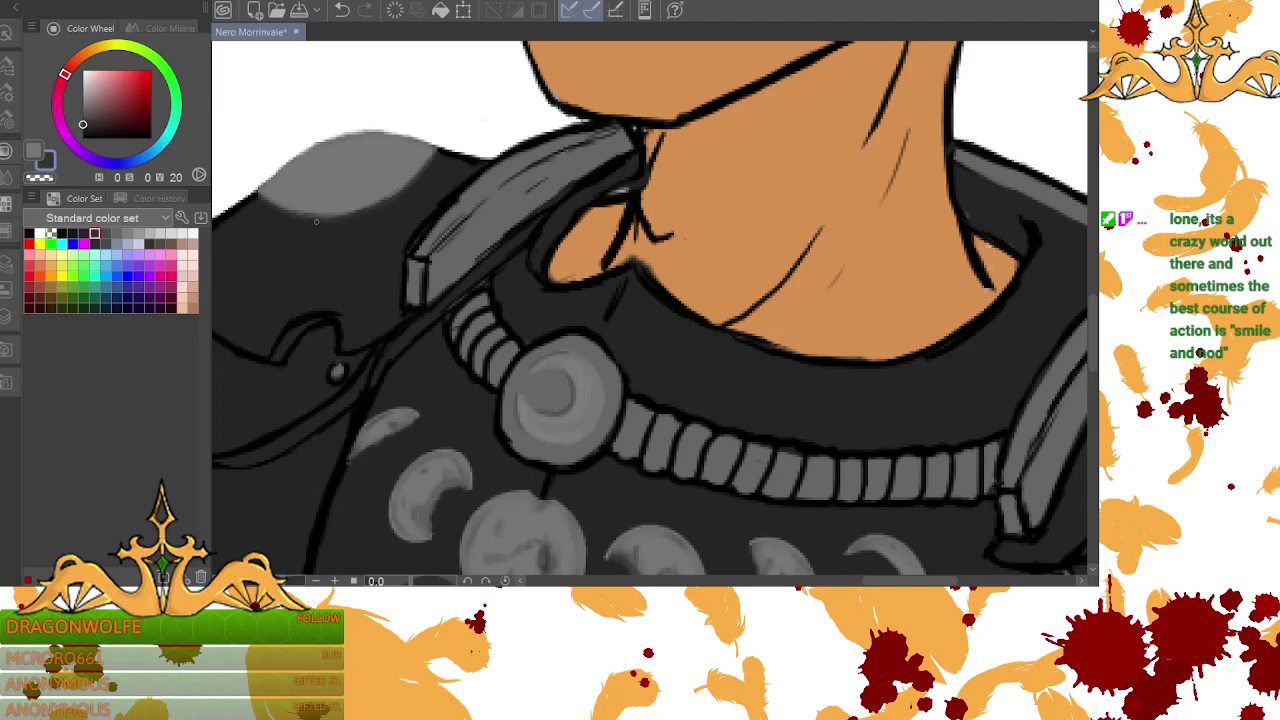
left_click_drag(876, 580, 861, 580)
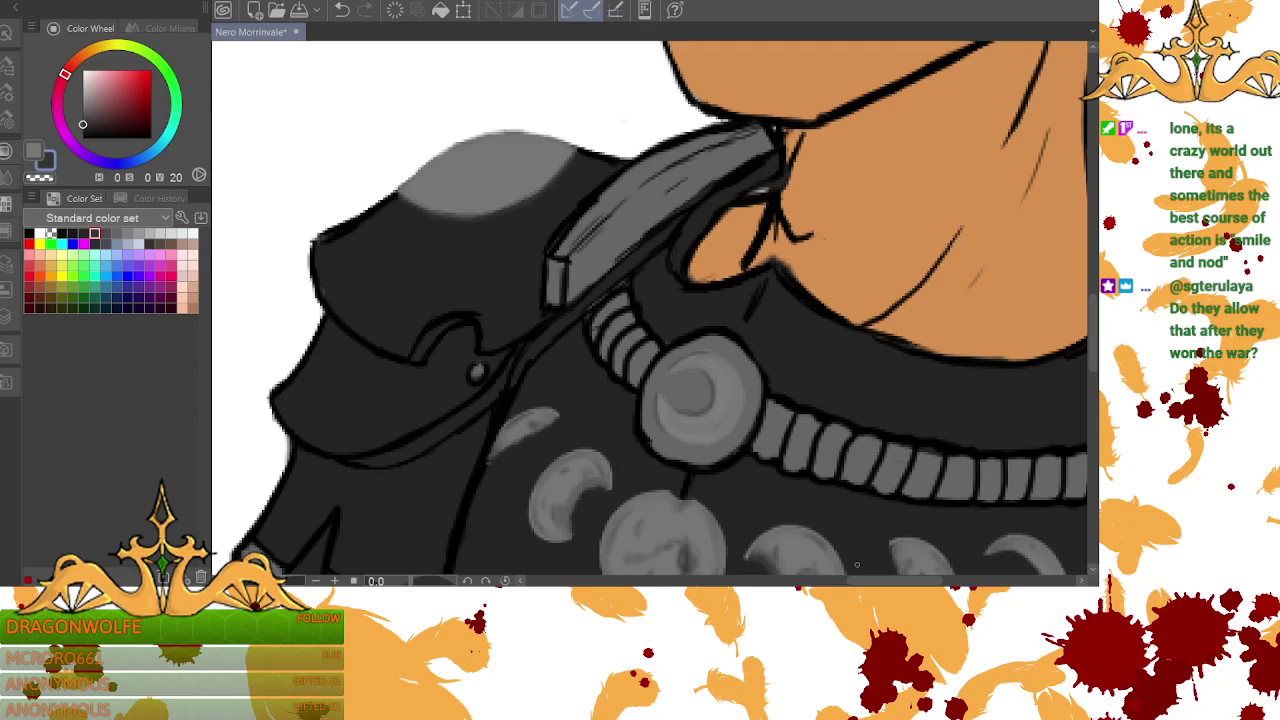
left_click(7, 62)
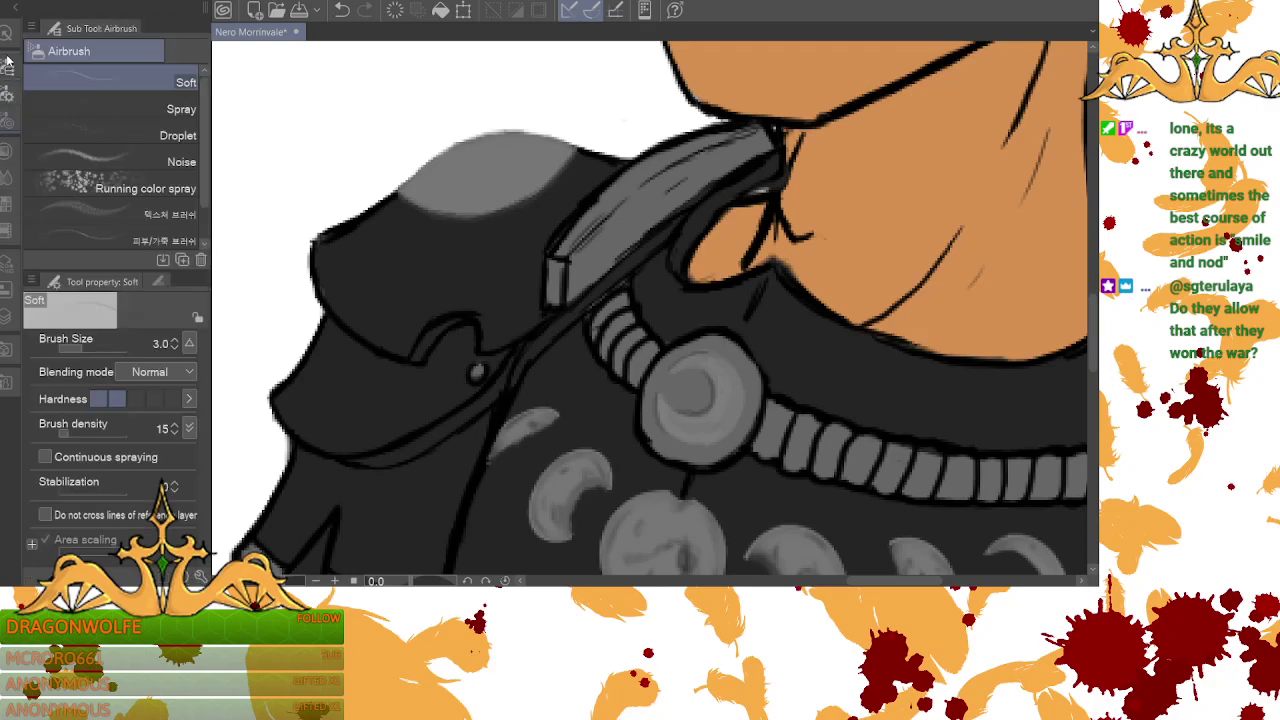
scroll(150, 150, "down", 1)
scroll(150, 150, "up", 1)
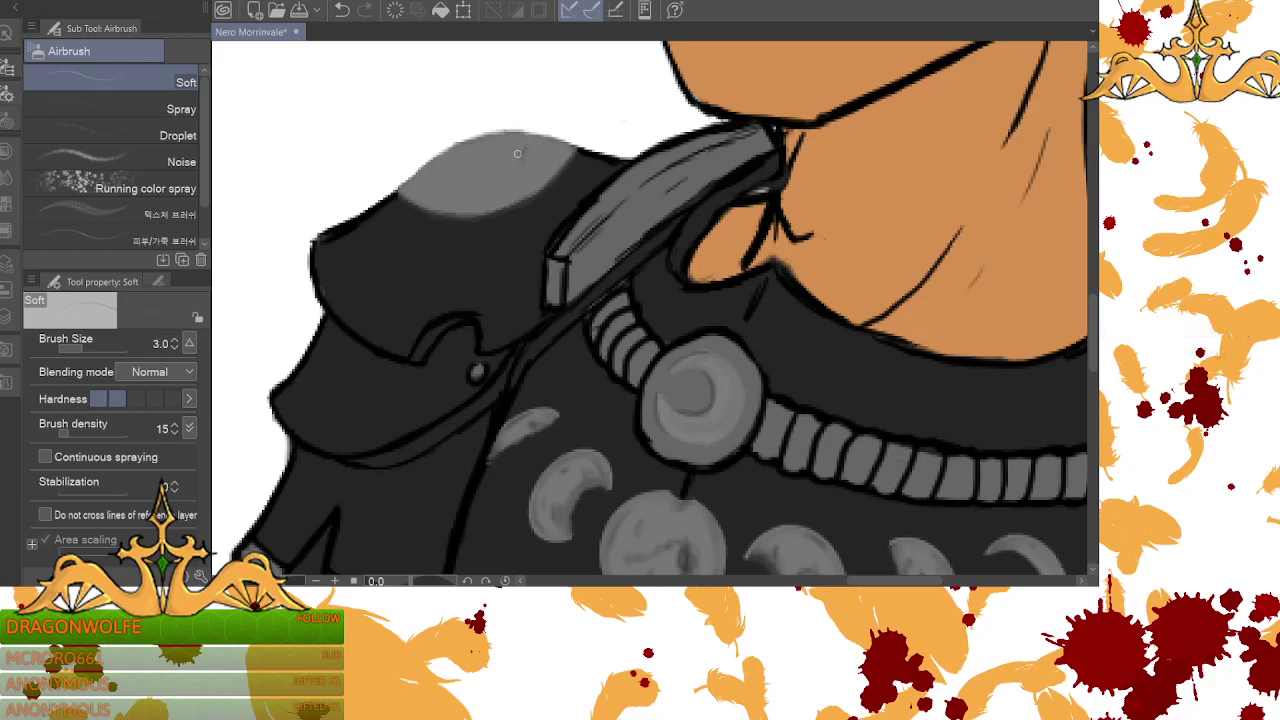
mouse_move(490, 162)
left_mouse_down()
mouse_move(526, 150)
mouse_move(480, 158)
mouse_move(485, 143)
mouse_move(512, 136)
mouse_move(503, 160)
mouse_move(537, 140)
mouse_move(438, 161)
mouse_move(527, 144)
mouse_move(503, 136)
mouse_move(481, 161)
mouse_move(515, 168)
mouse_move(504, 134)
mouse_move(473, 154)
mouse_move(490, 164)
mouse_move(469, 145)
mouse_move(441, 159)
mouse_move(515, 151)
mouse_move(530, 136)
mouse_move(435, 167)
left_mouse_up()
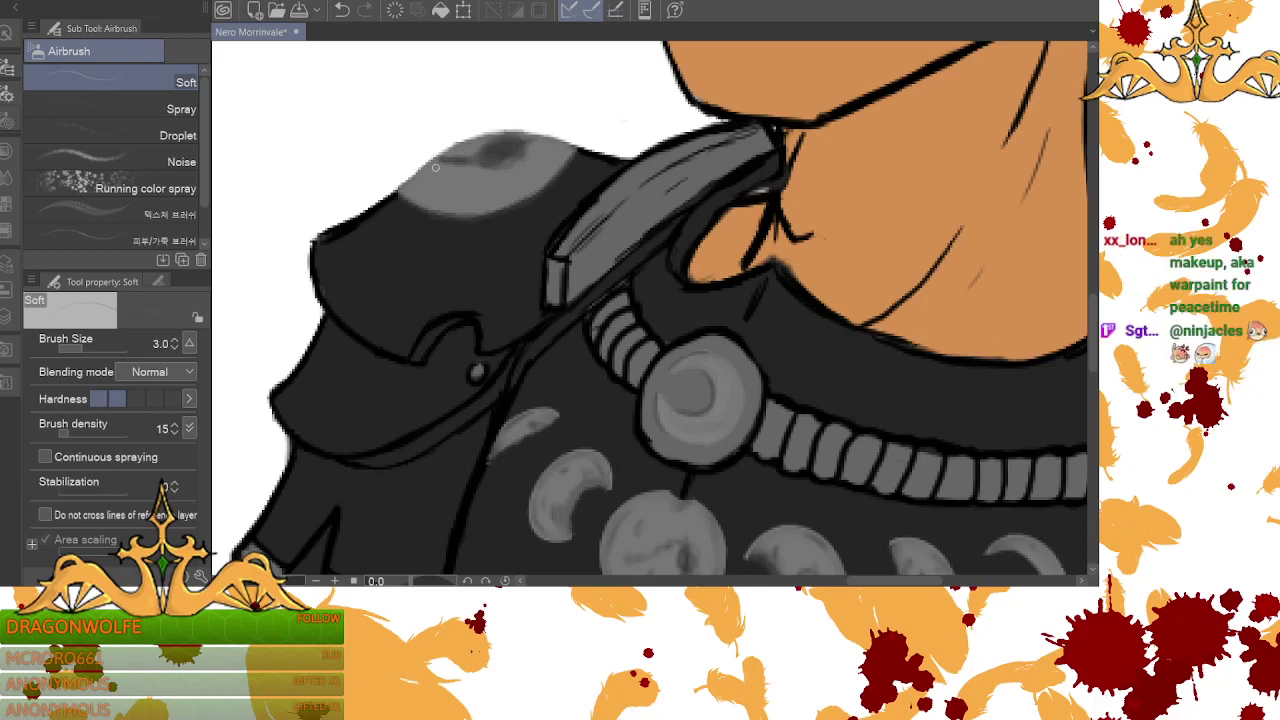
scroll(1093, 372, "down", 3)
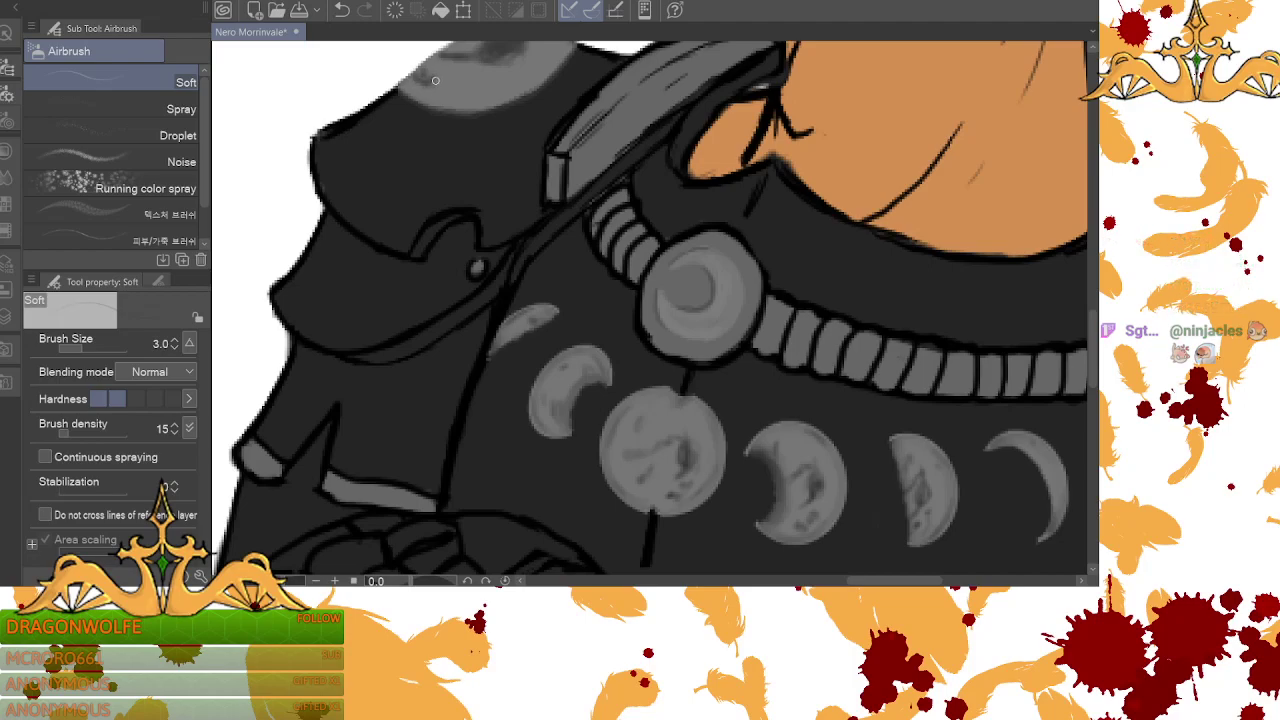
left_click_drag(447, 76, 483, 73)
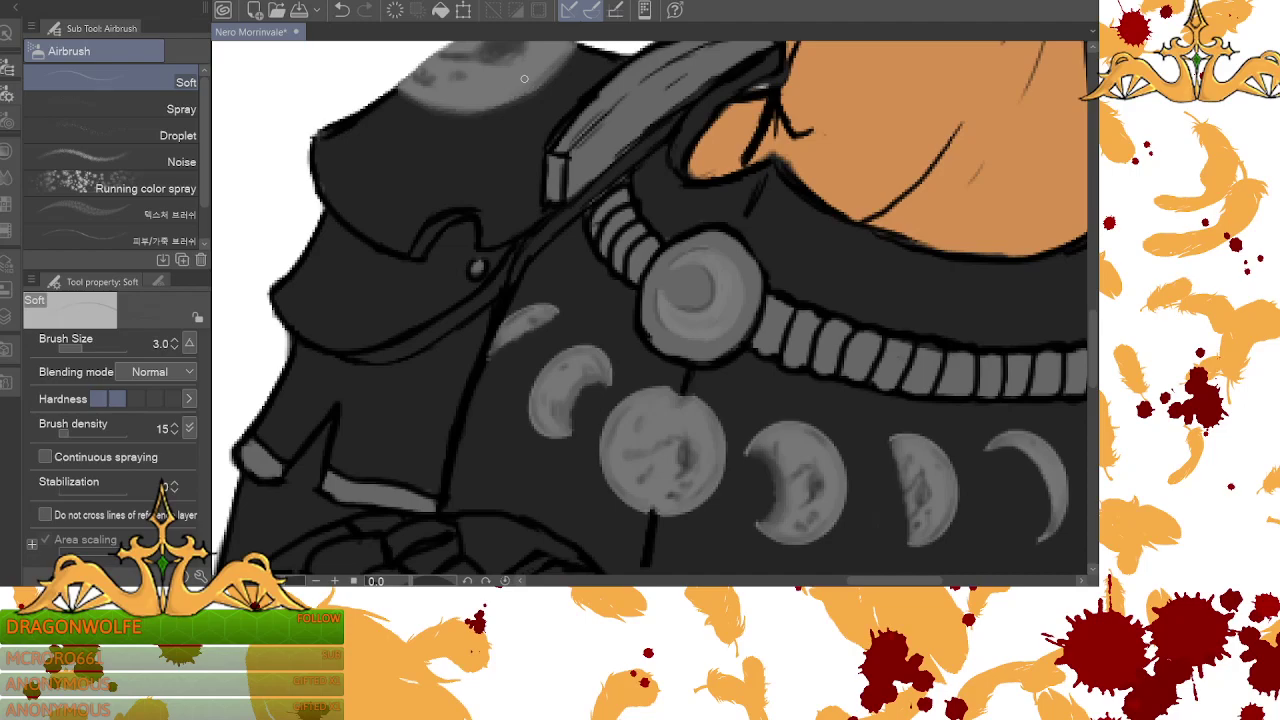
- Paint darker crater patches across the gray cap of the character's left shoulder pad with the Soft airbrush
left_click_drag(890, 580, 956, 580)
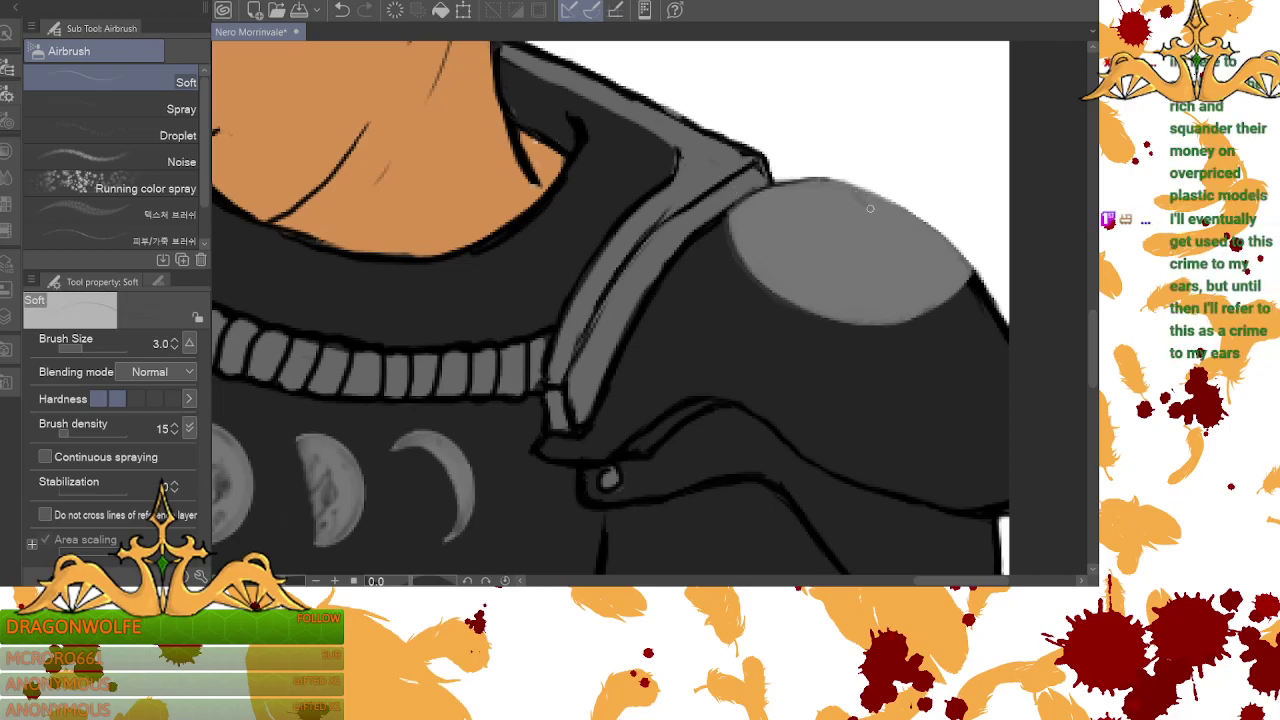
left_click_drag(884, 208, 890, 208)
left_click_drag(950, 268, 964, 262)
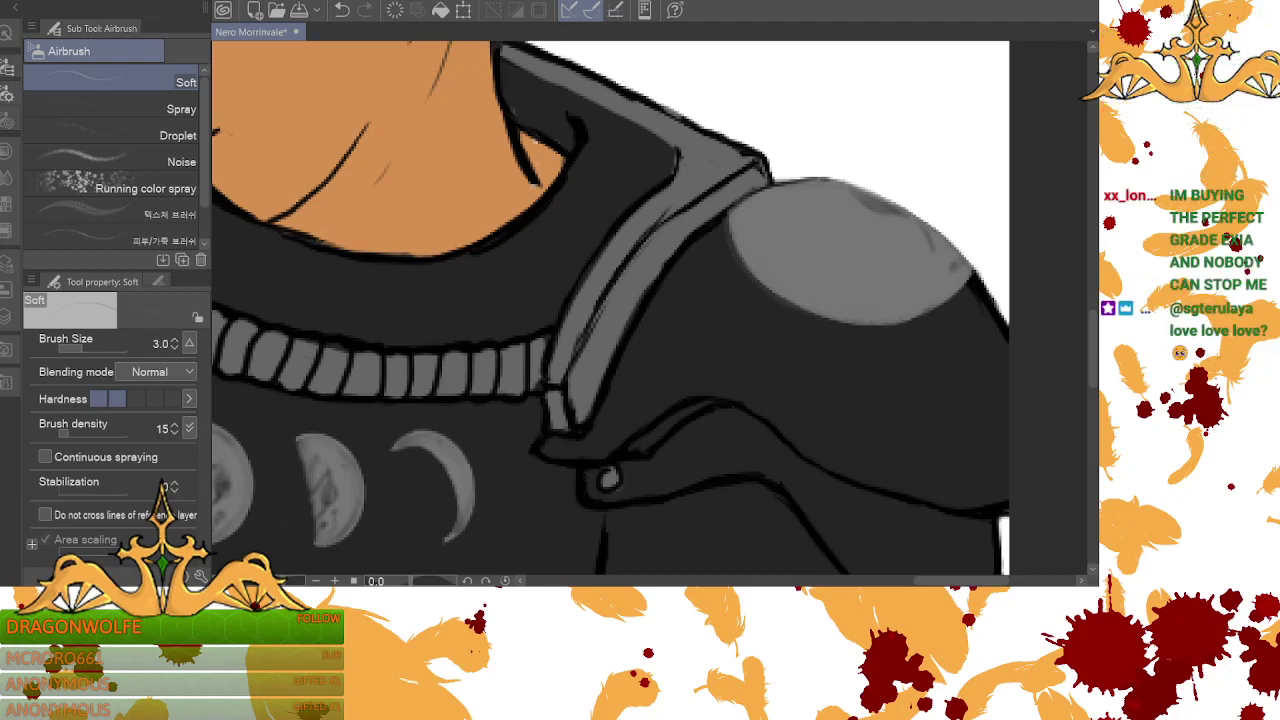
mouse_move(964, 581)
left_mouse_down()
mouse_move(934, 583)
mouse_move(977, 581)
left_mouse_up()
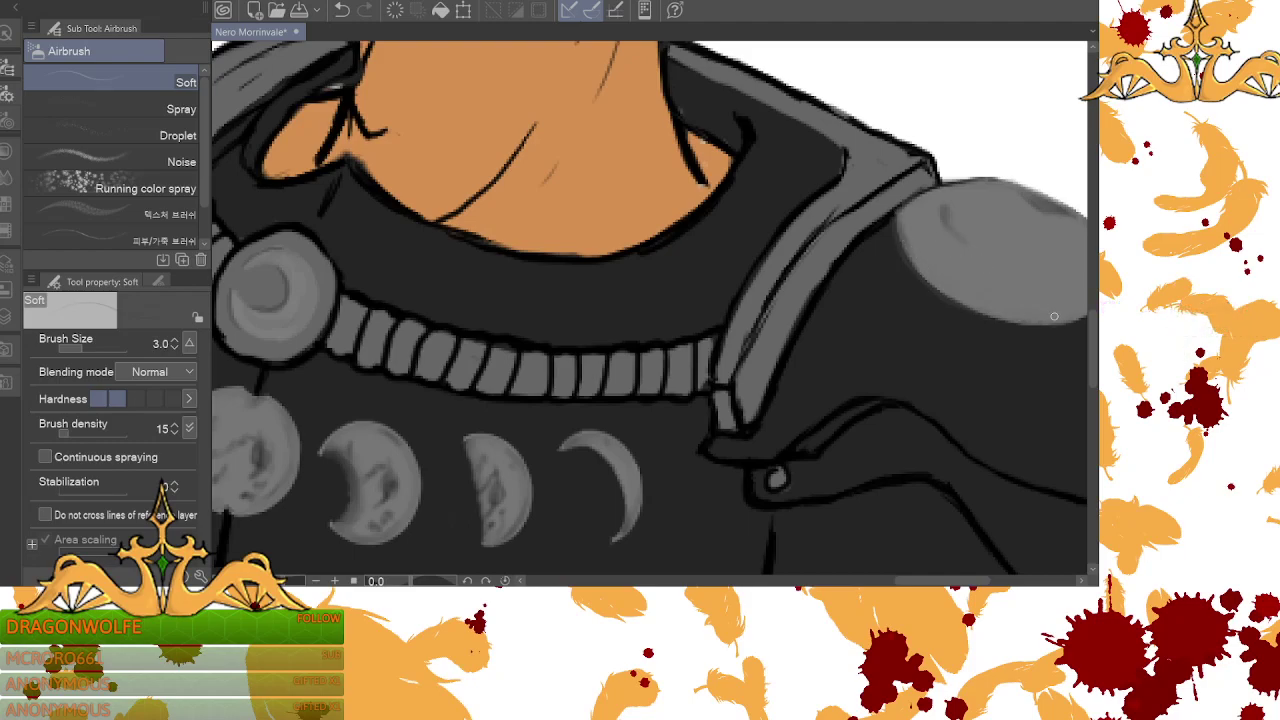
left_click_drag(950, 580, 962, 580)
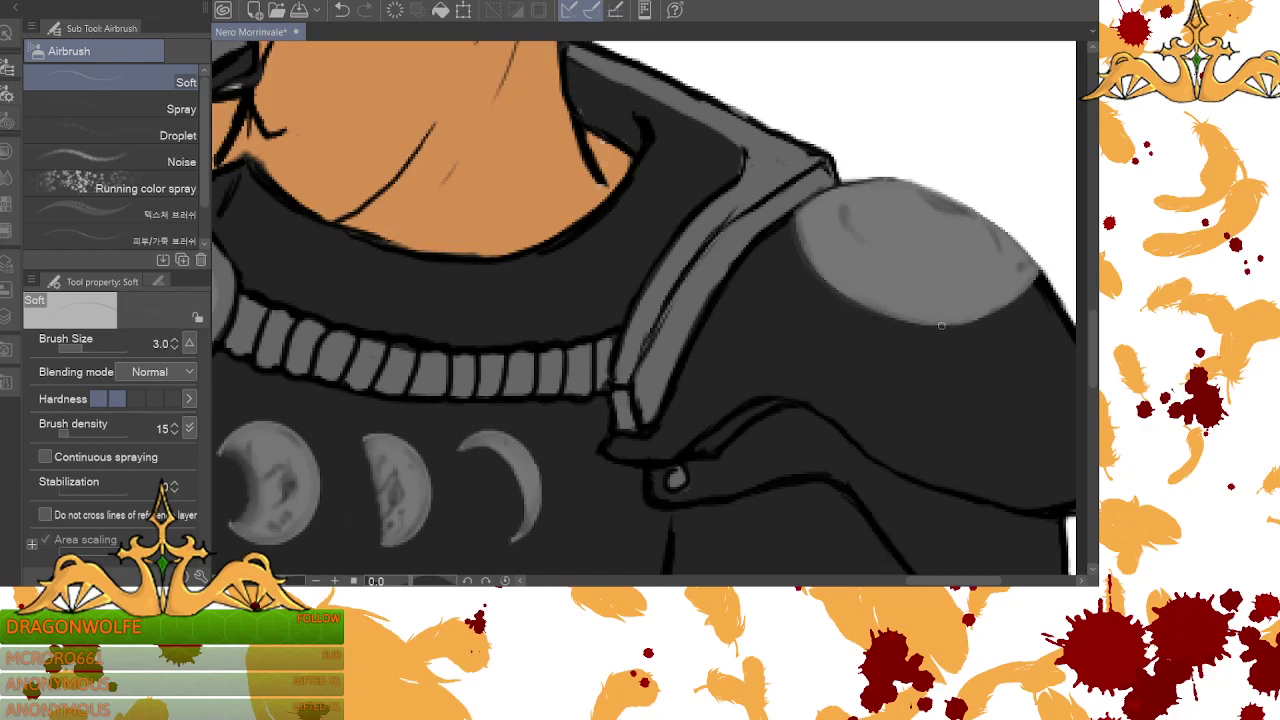
mouse_move(911, 581)
left_mouse_down()
mouse_move(884, 581)
mouse_move(896, 581)
left_mouse_up()
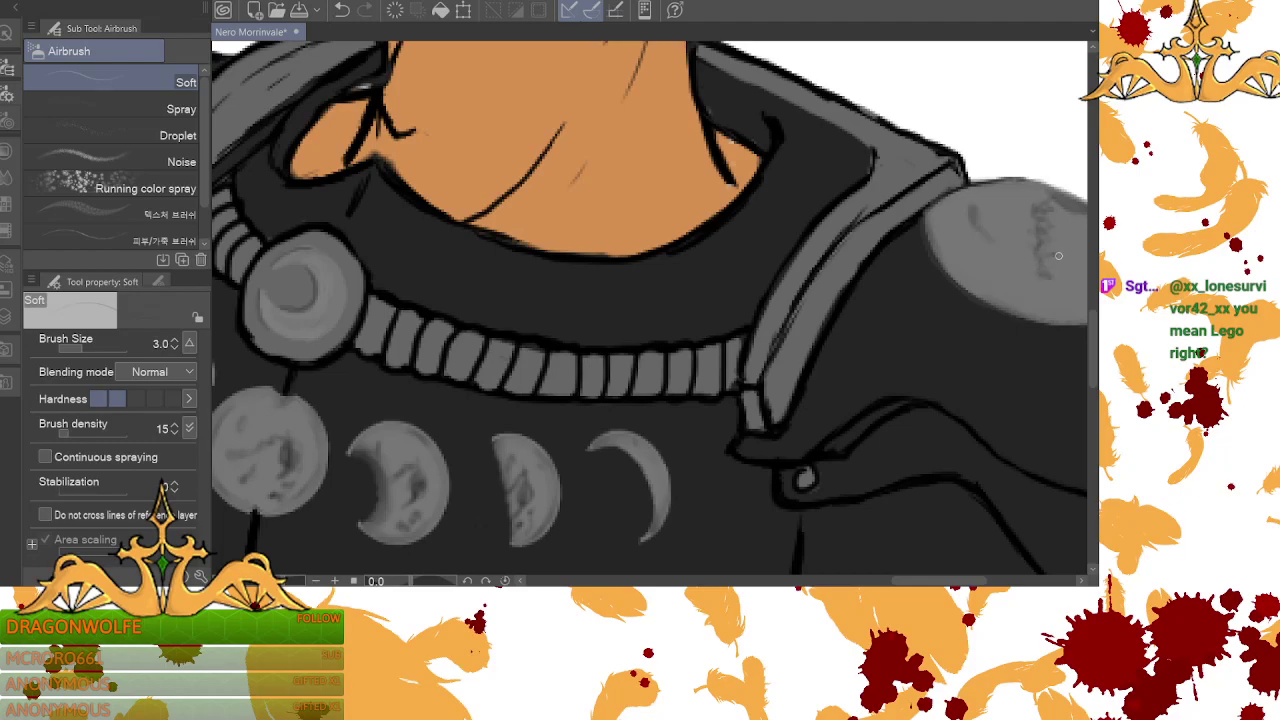
left_click_drag(955, 580, 973, 580)
left_click_drag(924, 244, 931, 268)
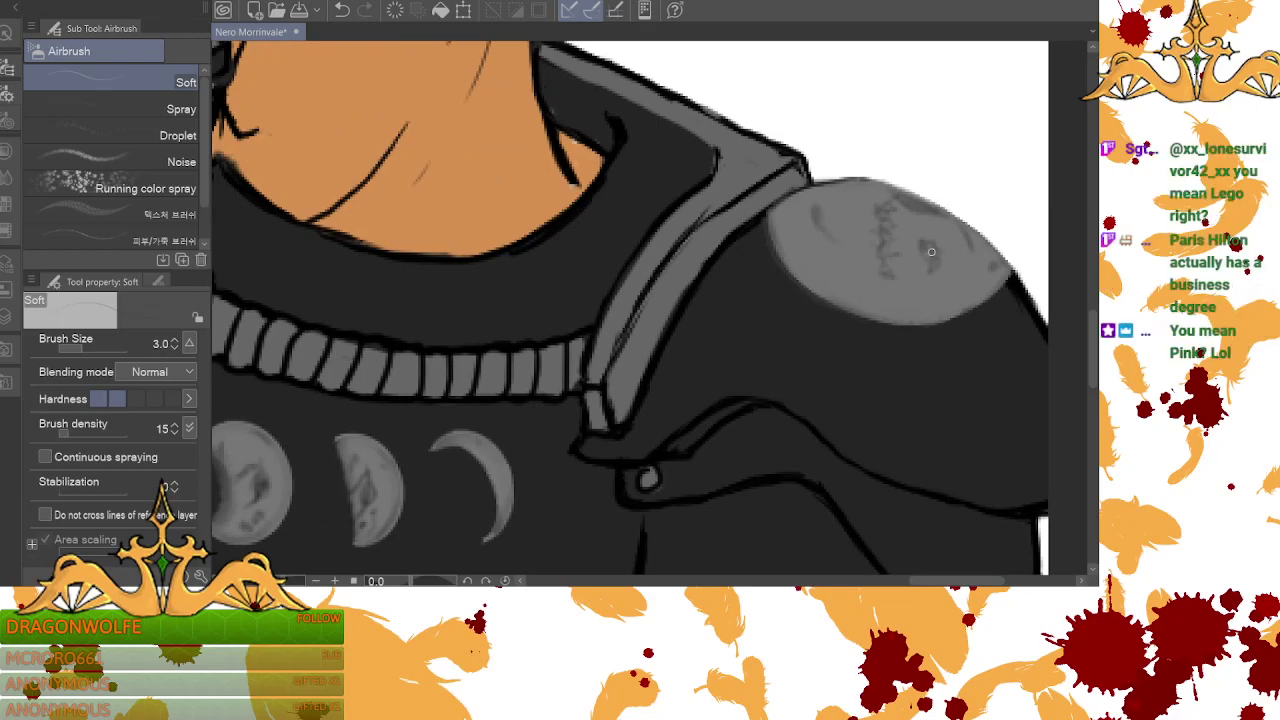
mouse_move(926, 249)
left_mouse_down()
mouse_move(923, 268)
mouse_move(945, 266)
left_mouse_up()
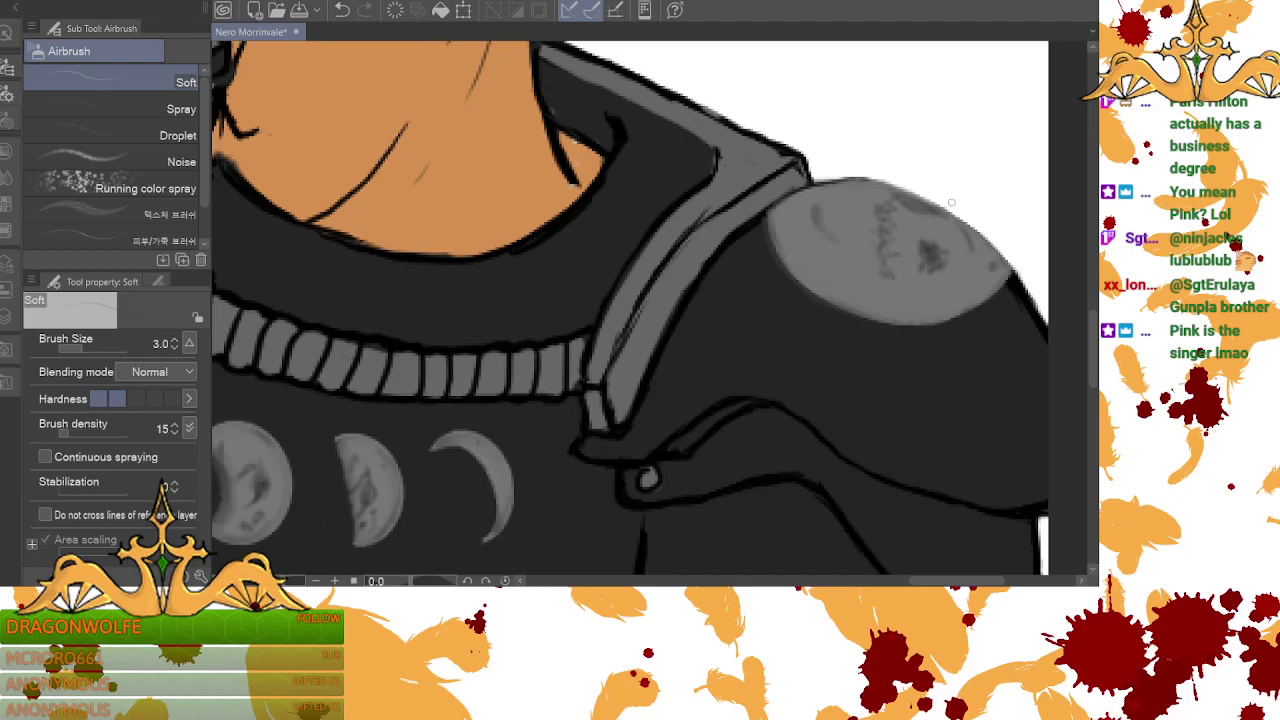
mouse_move(956, 580)
left_mouse_down()
mouse_move(930, 580)
mouse_move(958, 580)
left_mouse_up()
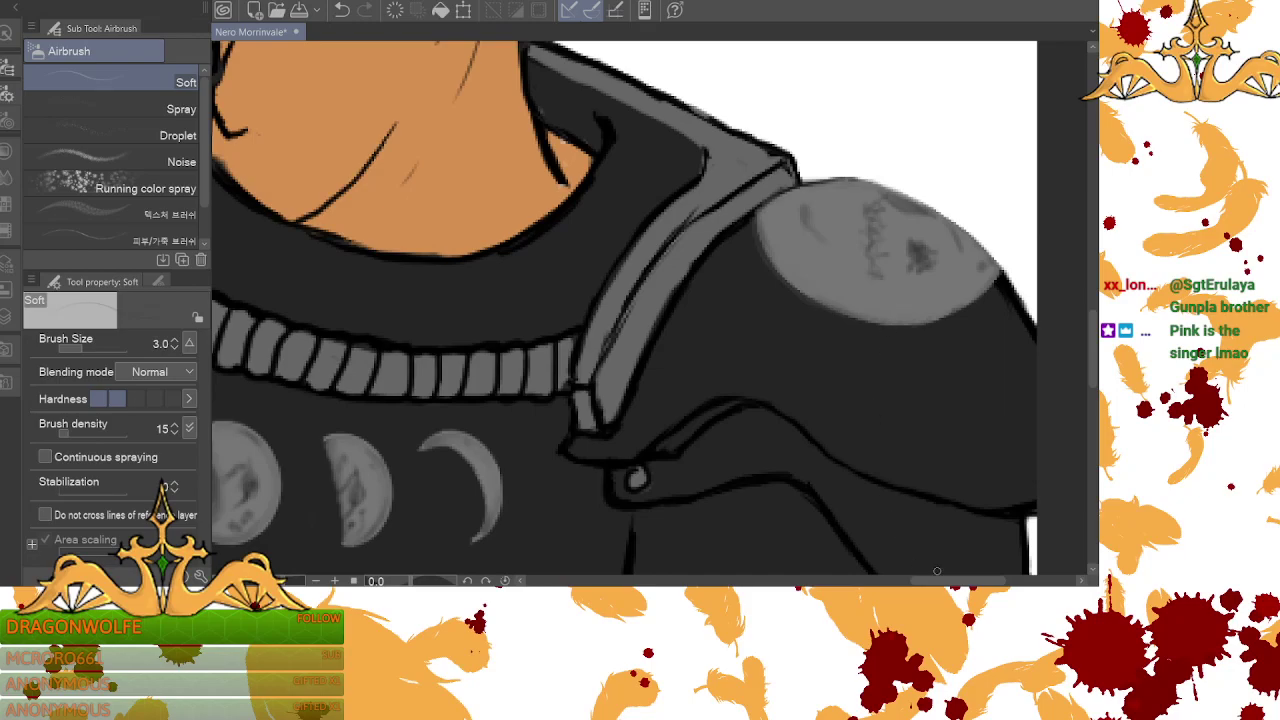
mouse_move(947, 580)
left_mouse_down()
mouse_move(927, 581)
mouse_move(944, 581)
left_mouse_up()
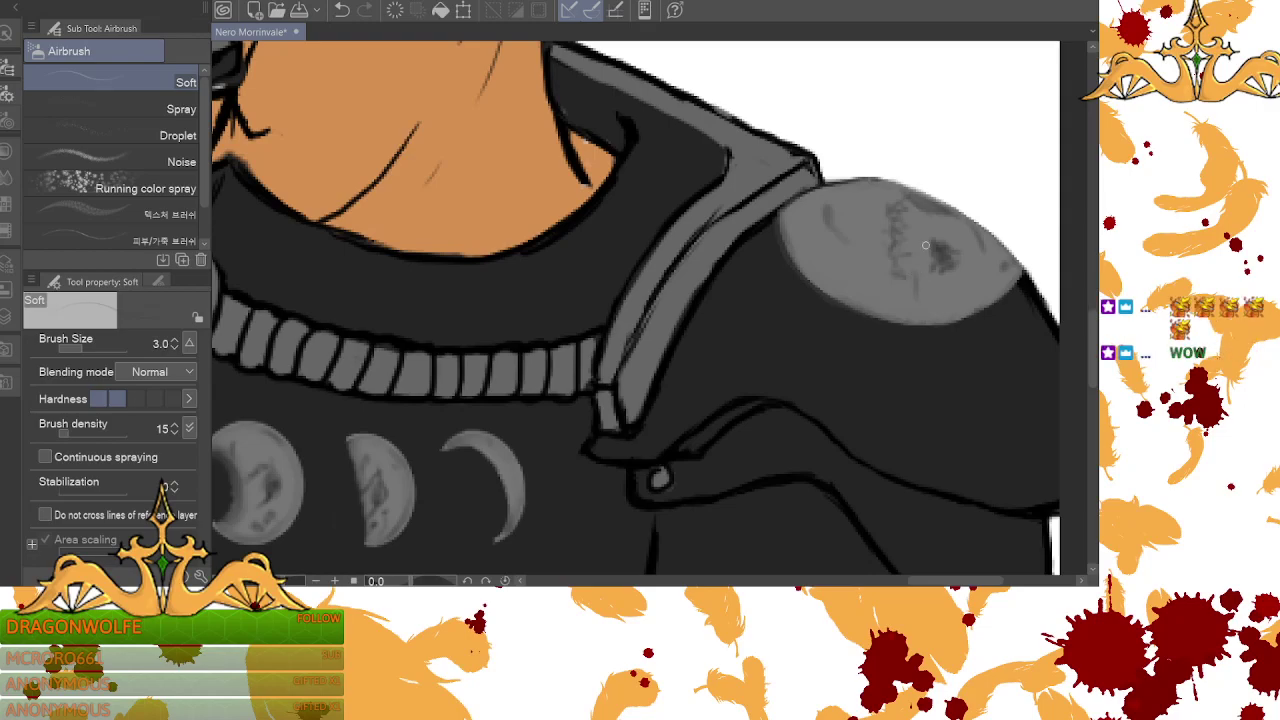
- Finish the dark crater patches on the cap of the character's left shoulder pad and show the armor shading on Layer 4
mouse_move(917, 280)
left_mouse_down()
mouse_move(915, 295)
mouse_move(945, 262)
left_mouse_up()
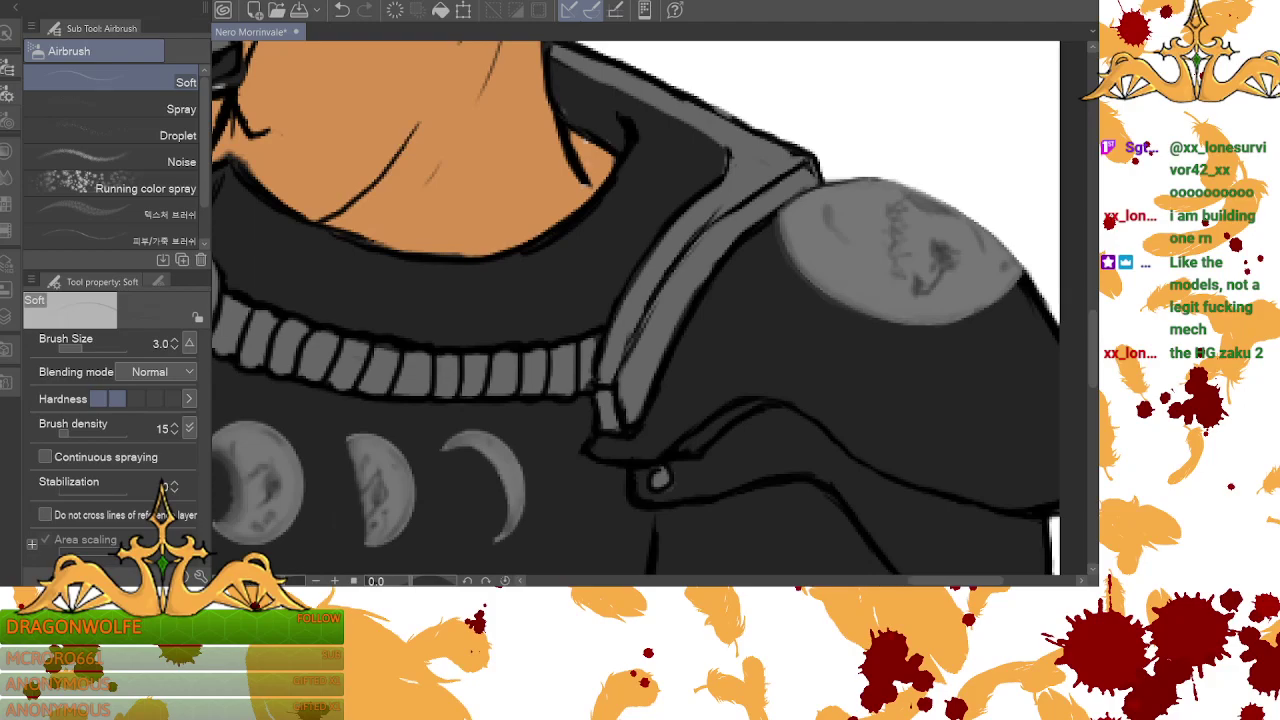
left_click(315, 581)
left_click(315, 581)
left_click(315, 581)
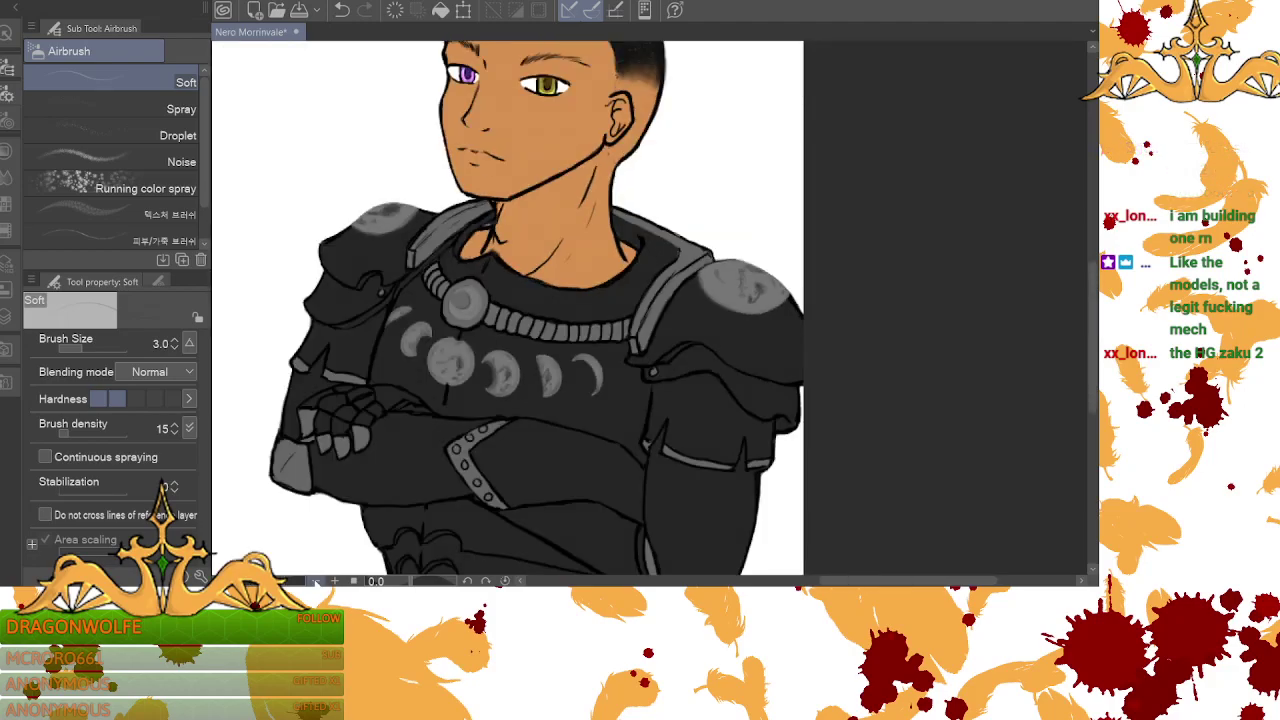
left_click(7, 316)
left_click(29, 354)
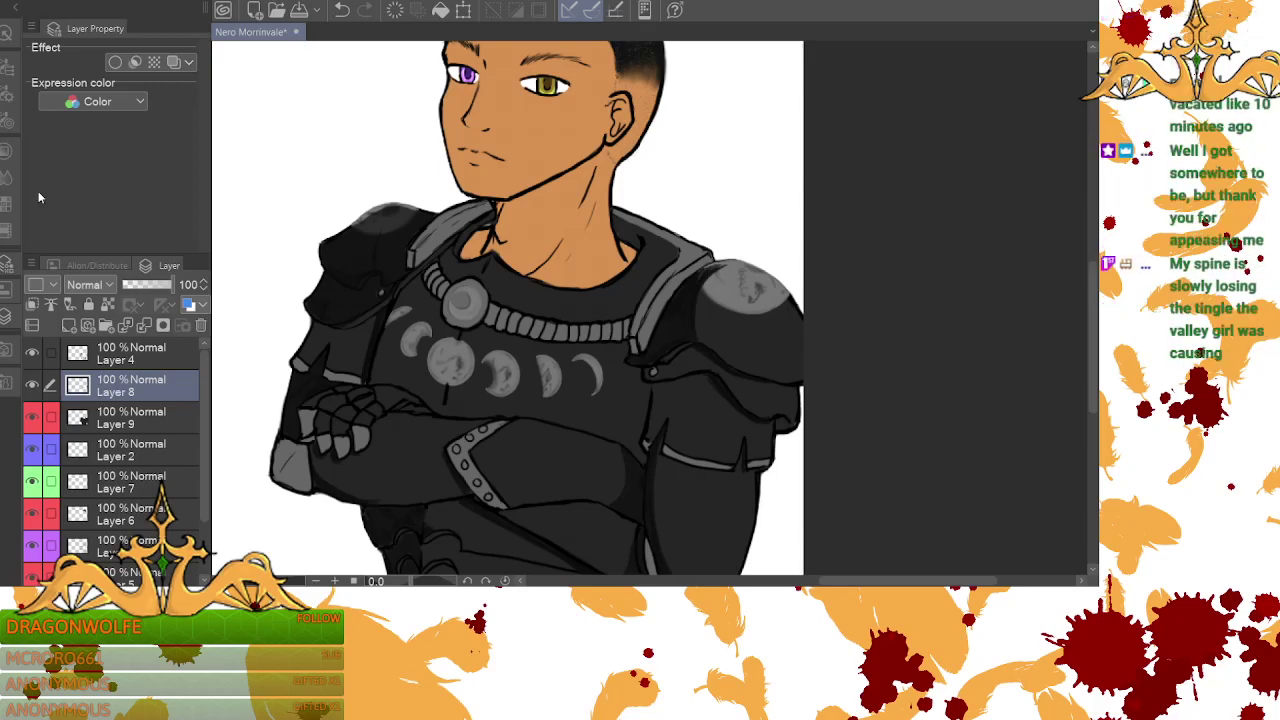
- Switch from the airbrush to the G-pen and set its brush size to 10.0
left_click(6, 151)
left_click(29, 232)
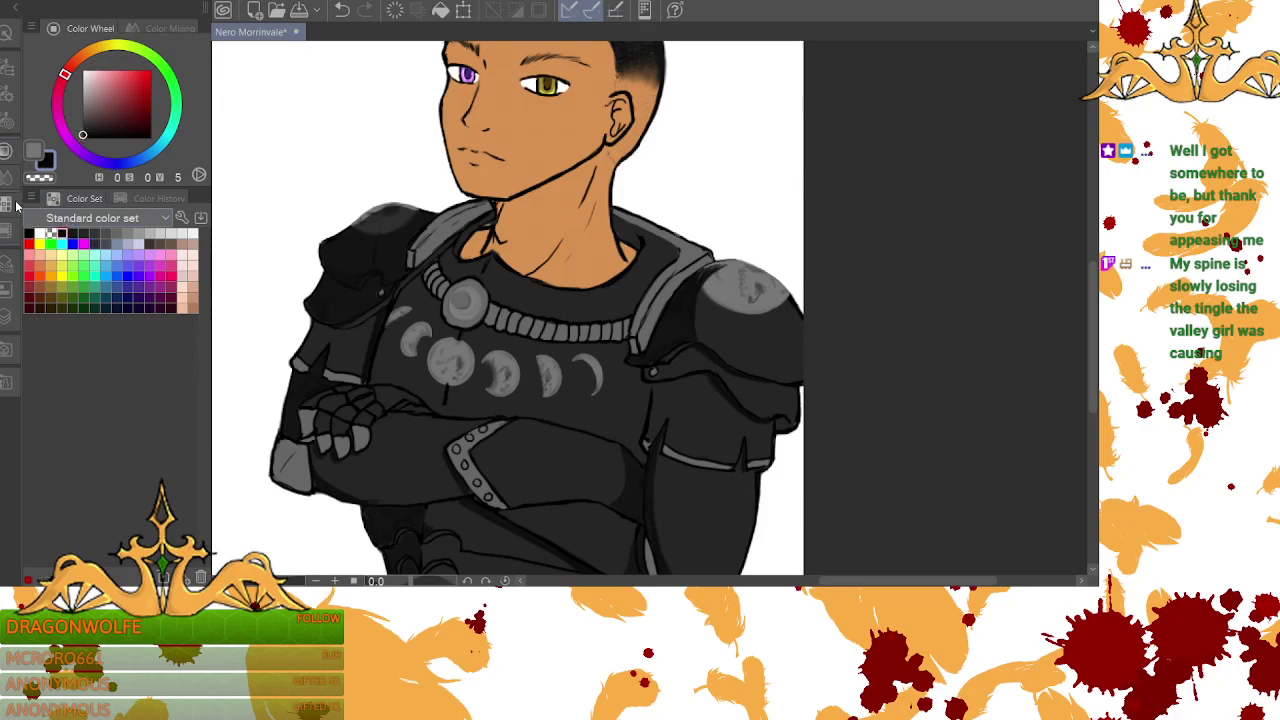
left_click(10, 60)
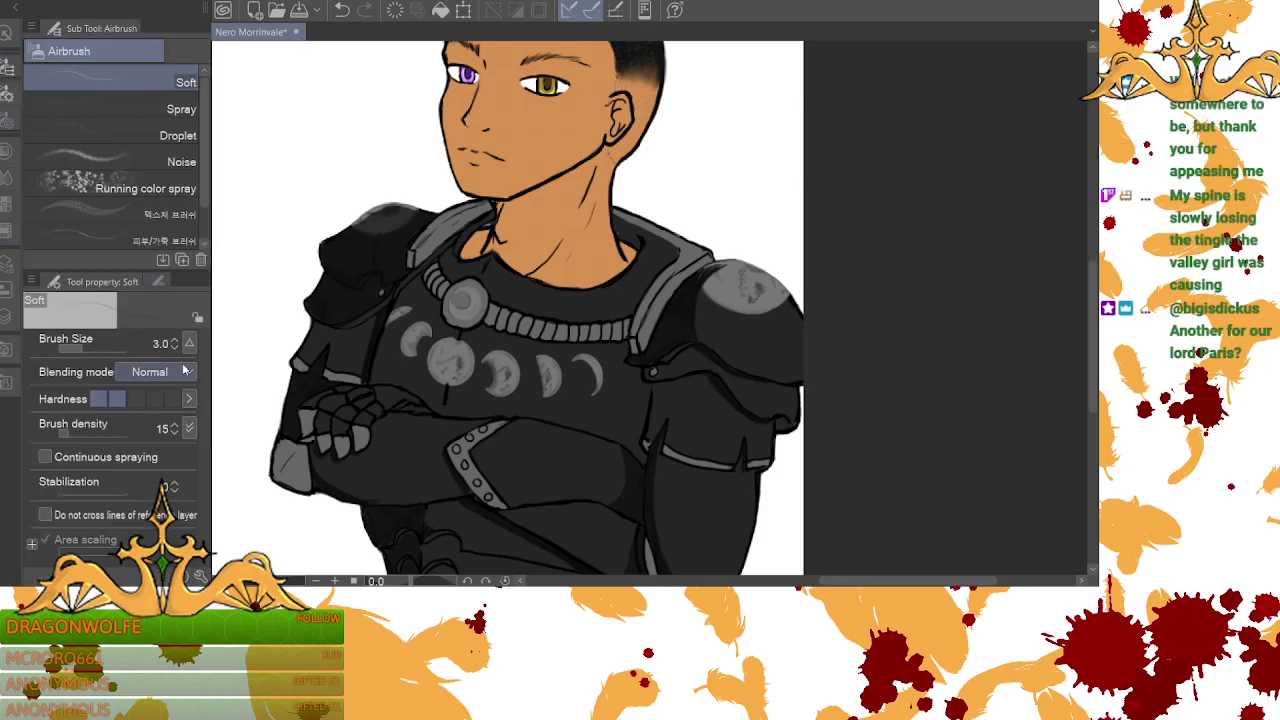
left_click(12, 321)
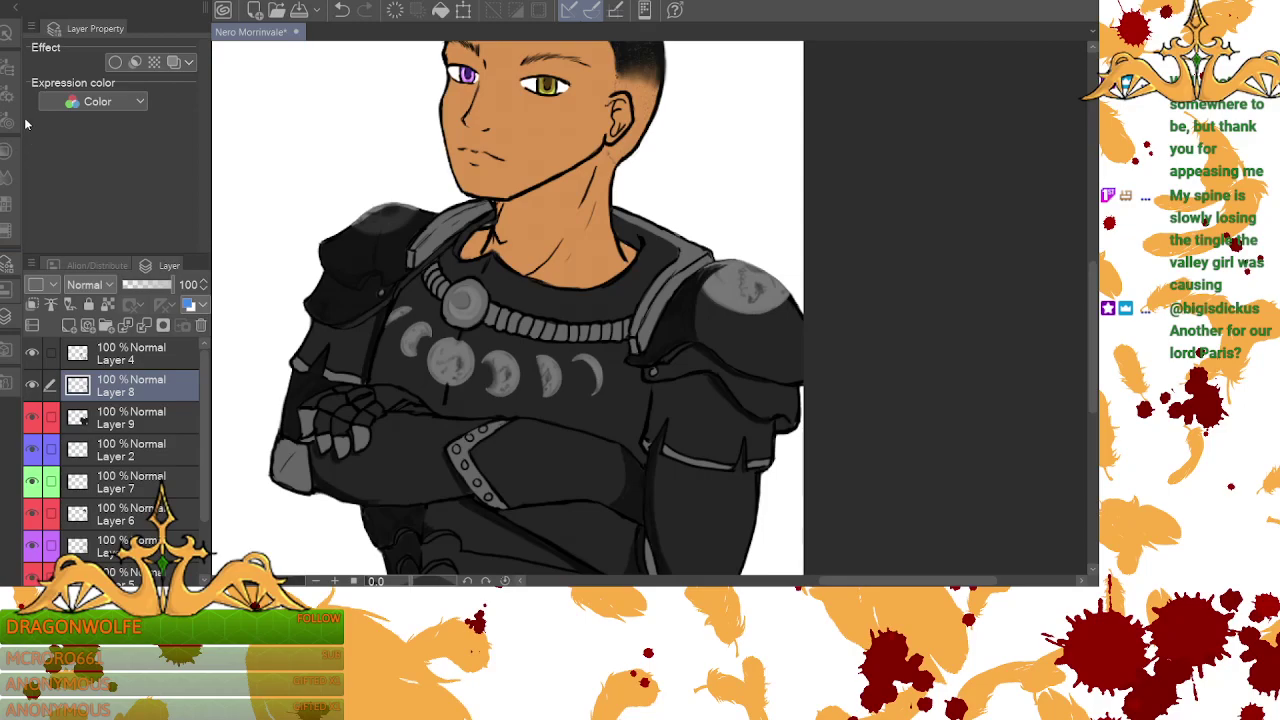
left_click(7, 67)
key("p")
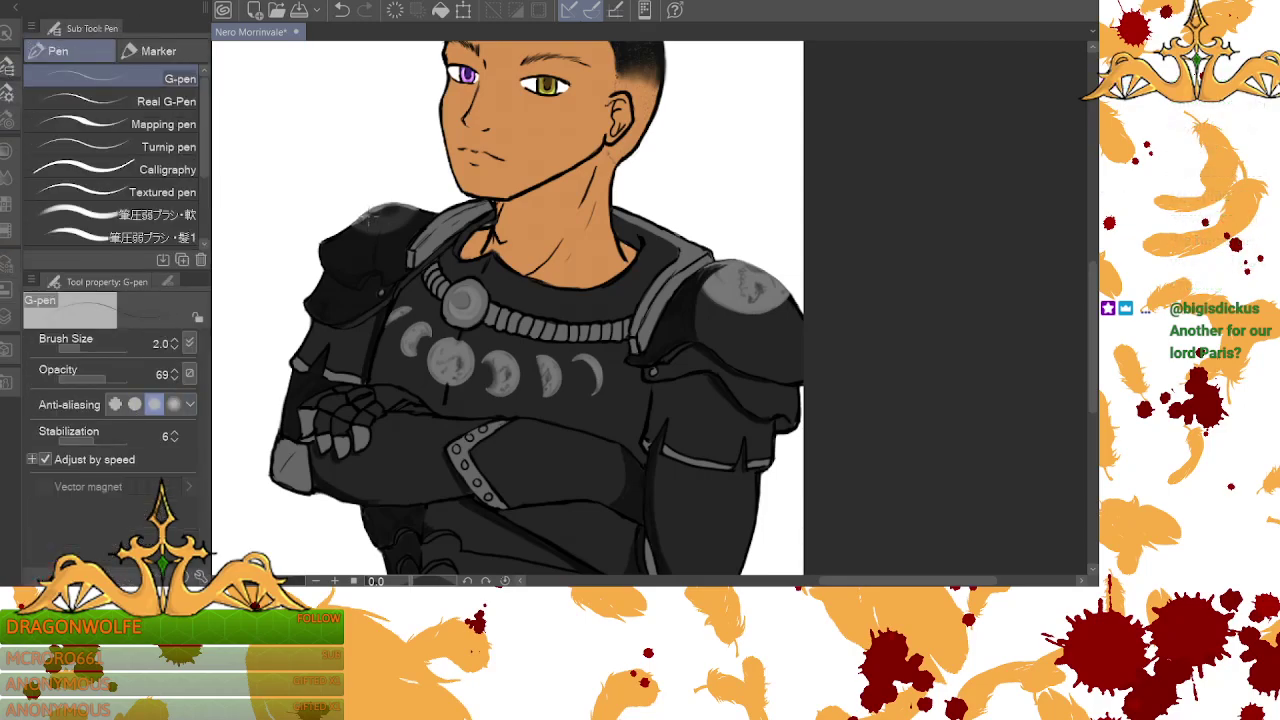
left_click(174, 340)
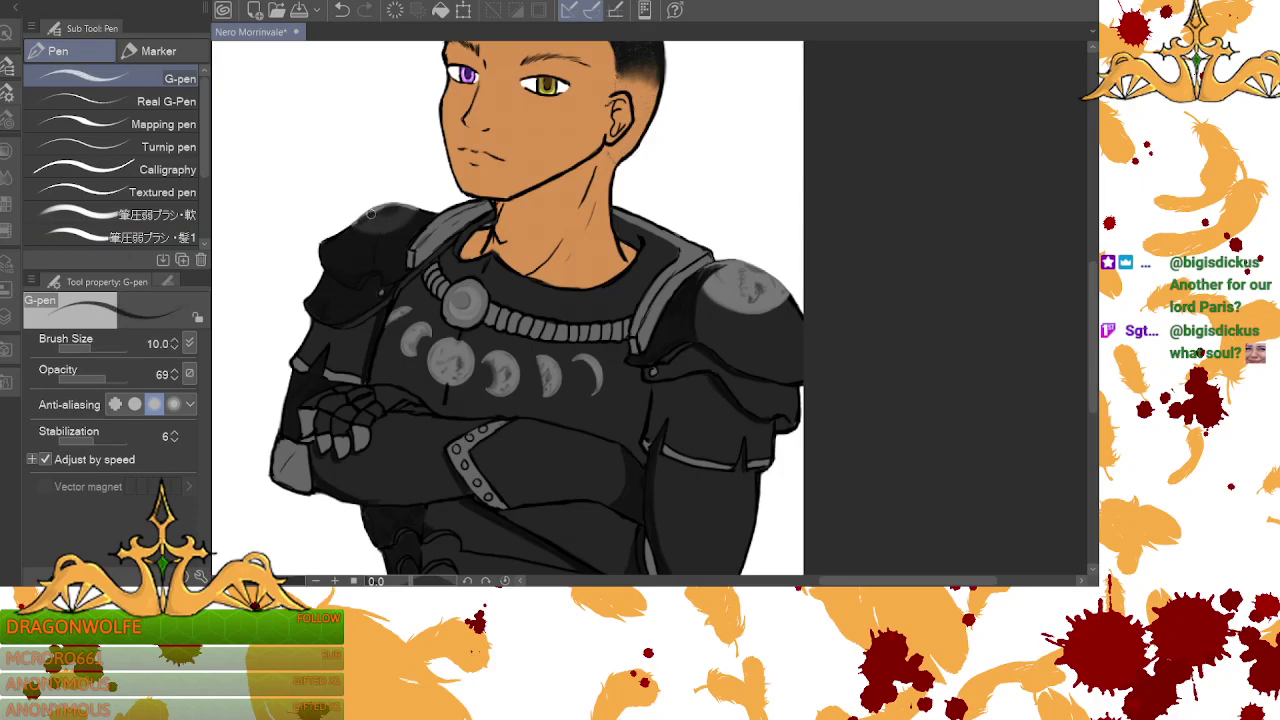
- Try G-pen strokes over the darkened cap of the character's right shoulder pad on Layer 8 and undo them
left_click_drag(364, 215, 424, 215)
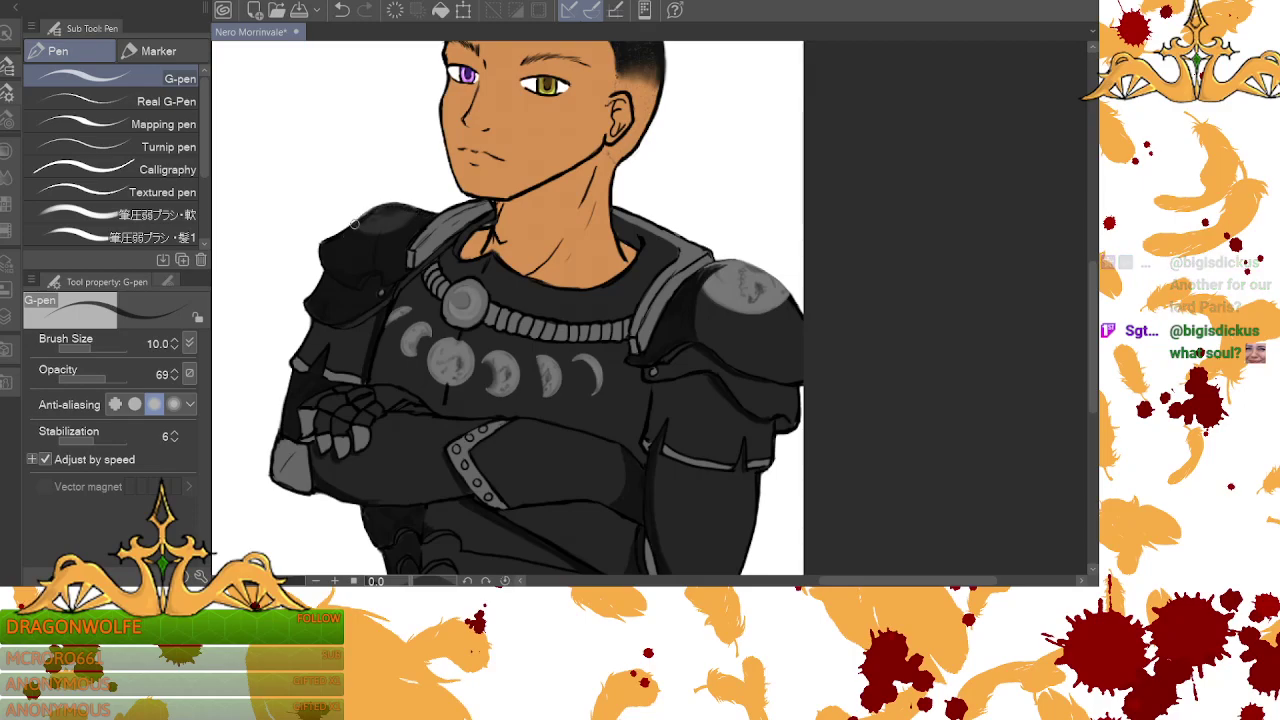
left_click(341, 11)
left_click(341, 11)
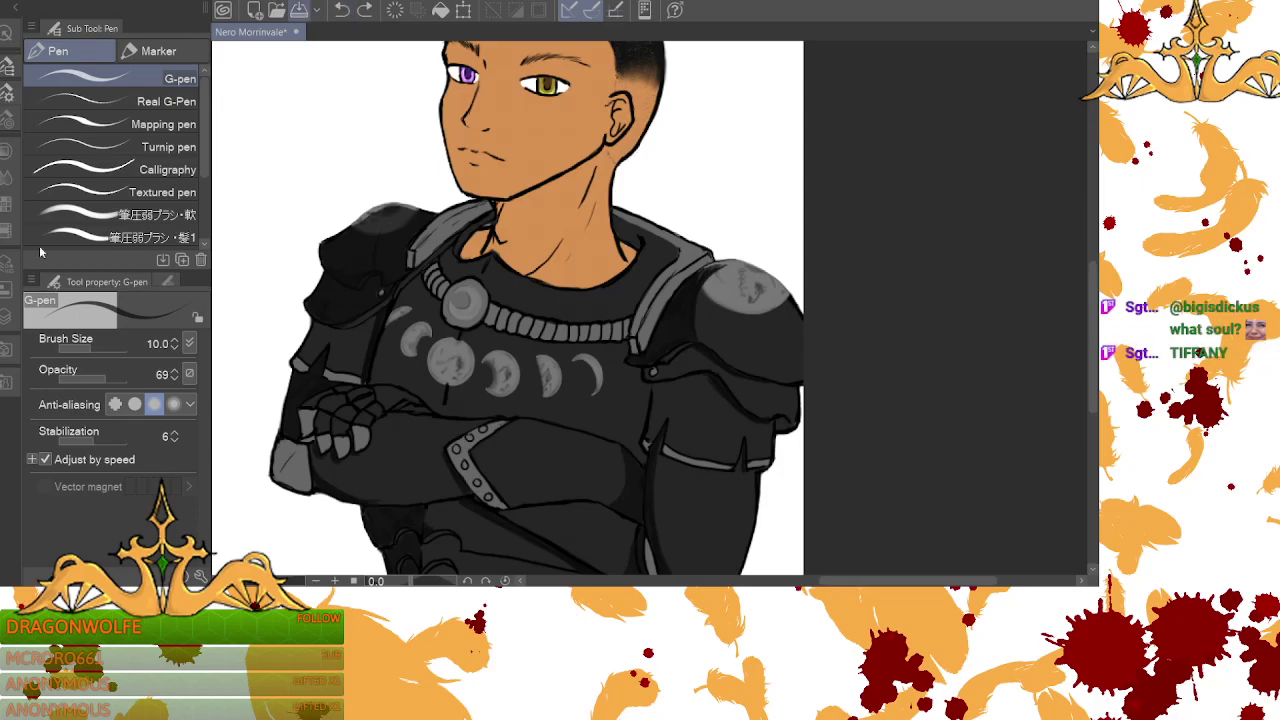
left_click(7, 316)
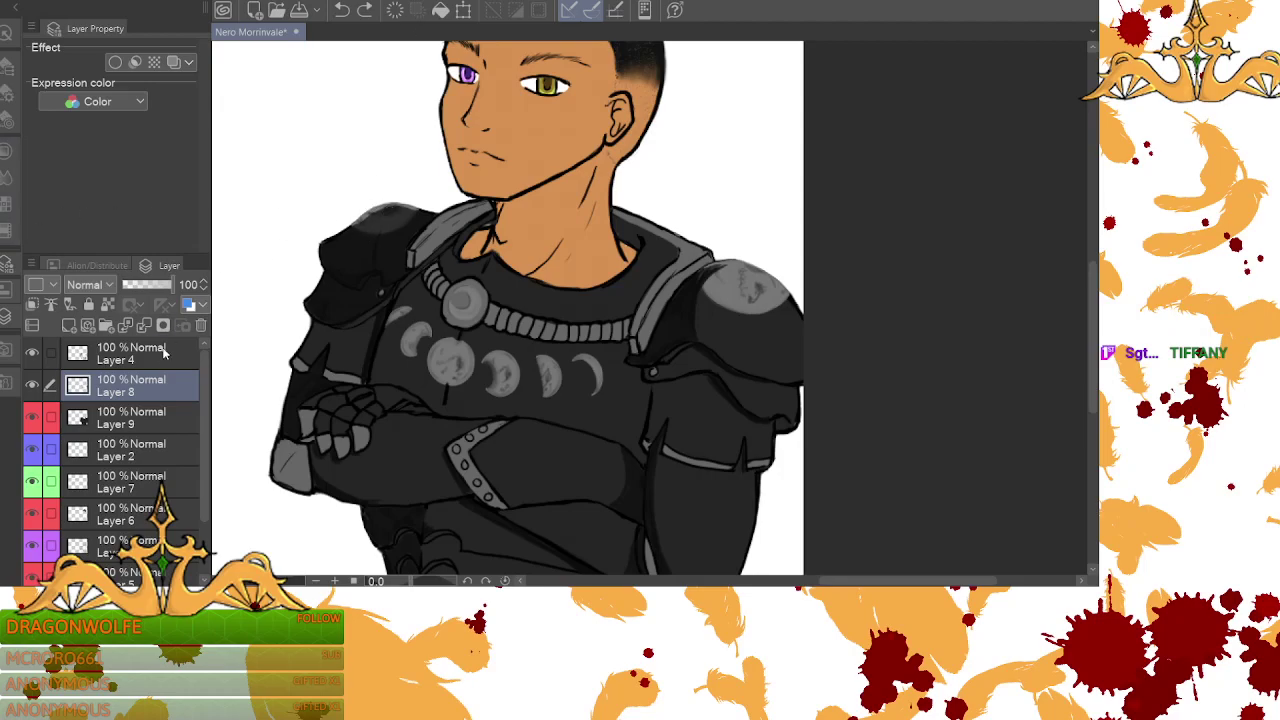
left_click_drag(414, 205, 394, 206)
left_click(341, 10)
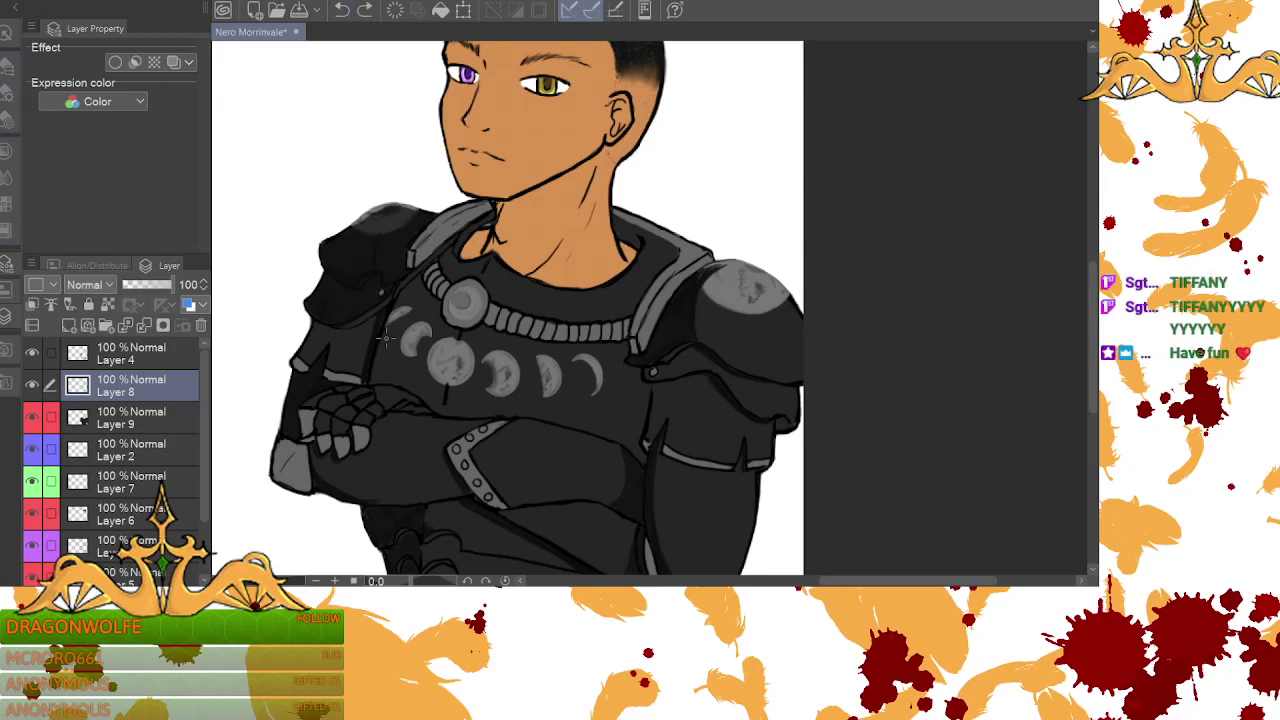
left_click(366, 11)
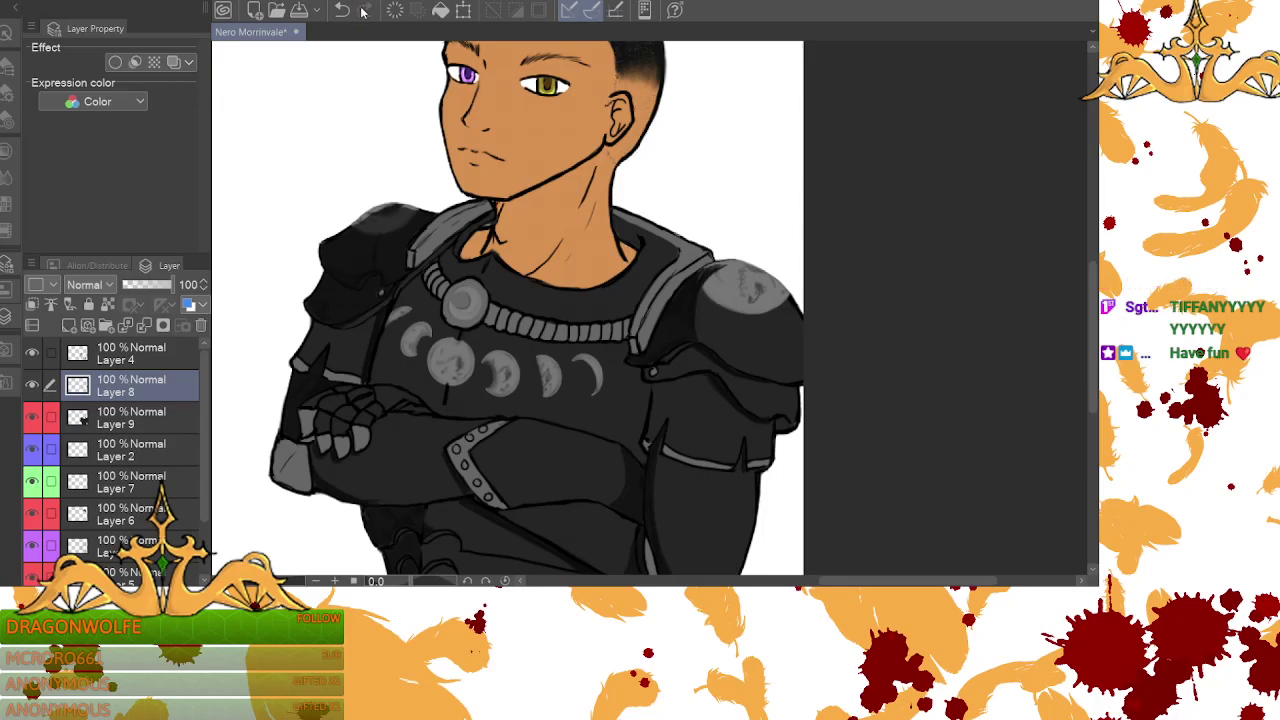
left_click(341, 10)
left_click(342, 9)
left_click(341, 10)
left_click(341, 10)
left_click(365, 10)
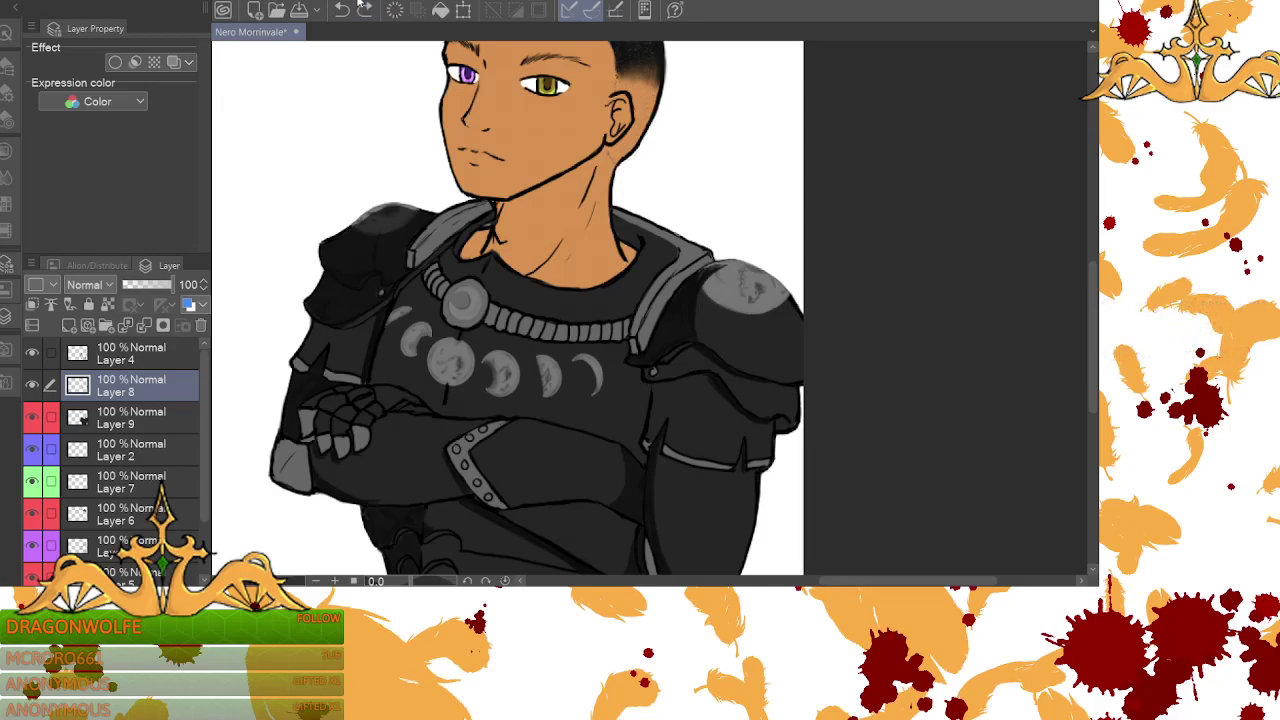
- Remove the dark shading on Layer 4 from the gray moon caps of both shoulder pads
left_click(335, 581)
left_click(335, 581)
left_click(316, 581)
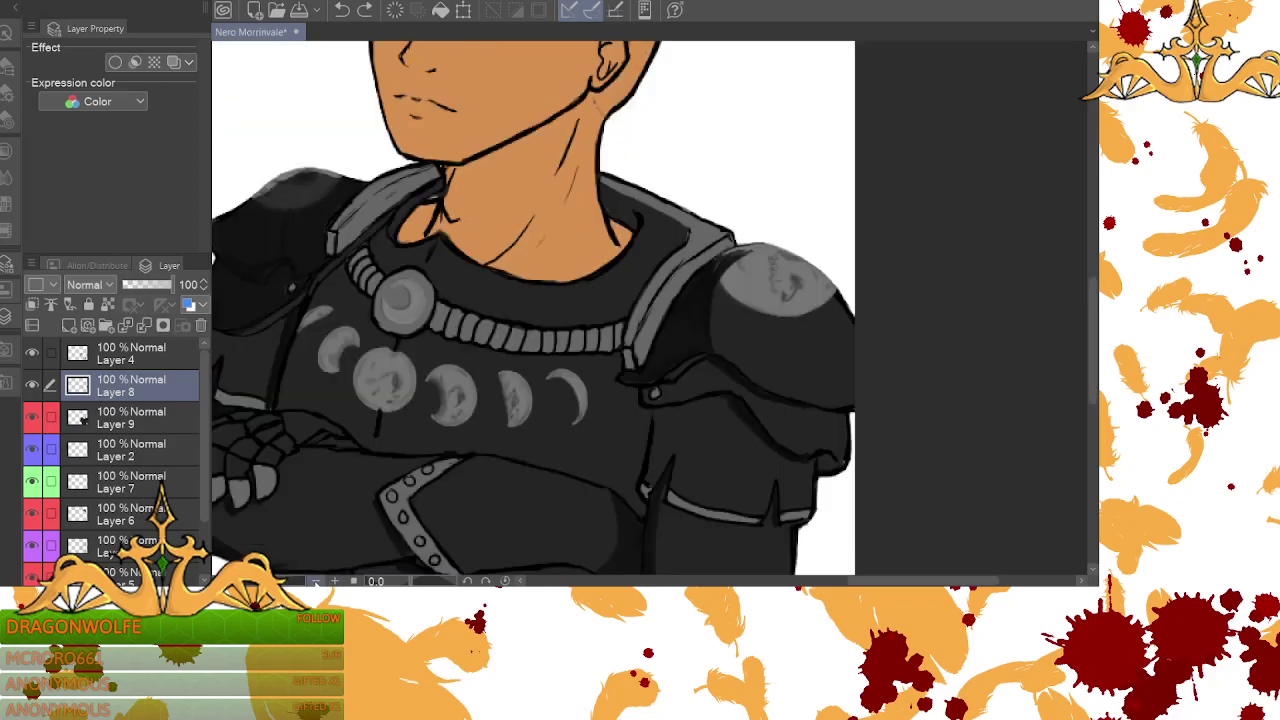
left_click_drag(885, 581, 849, 581)
left_click(32, 385)
left_click(32, 385)
left_click(100, 354)
left_click(31, 354)
left_click(31, 354)
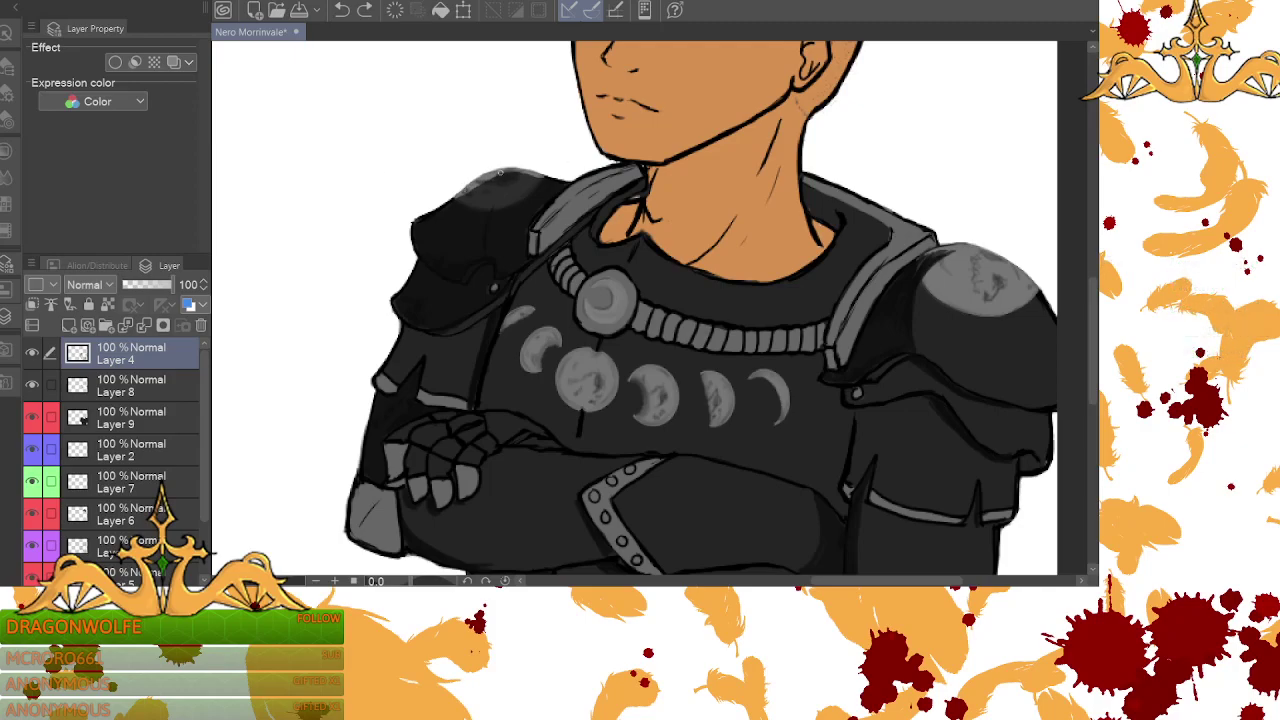
mouse_move(465, 190)
left_mouse_down()
mouse_move(544, 176)
mouse_move(510, 201)
mouse_move(458, 200)
mouse_move(501, 200)
mouse_move(467, 186)
mouse_move(514, 202)
left_mouse_up()
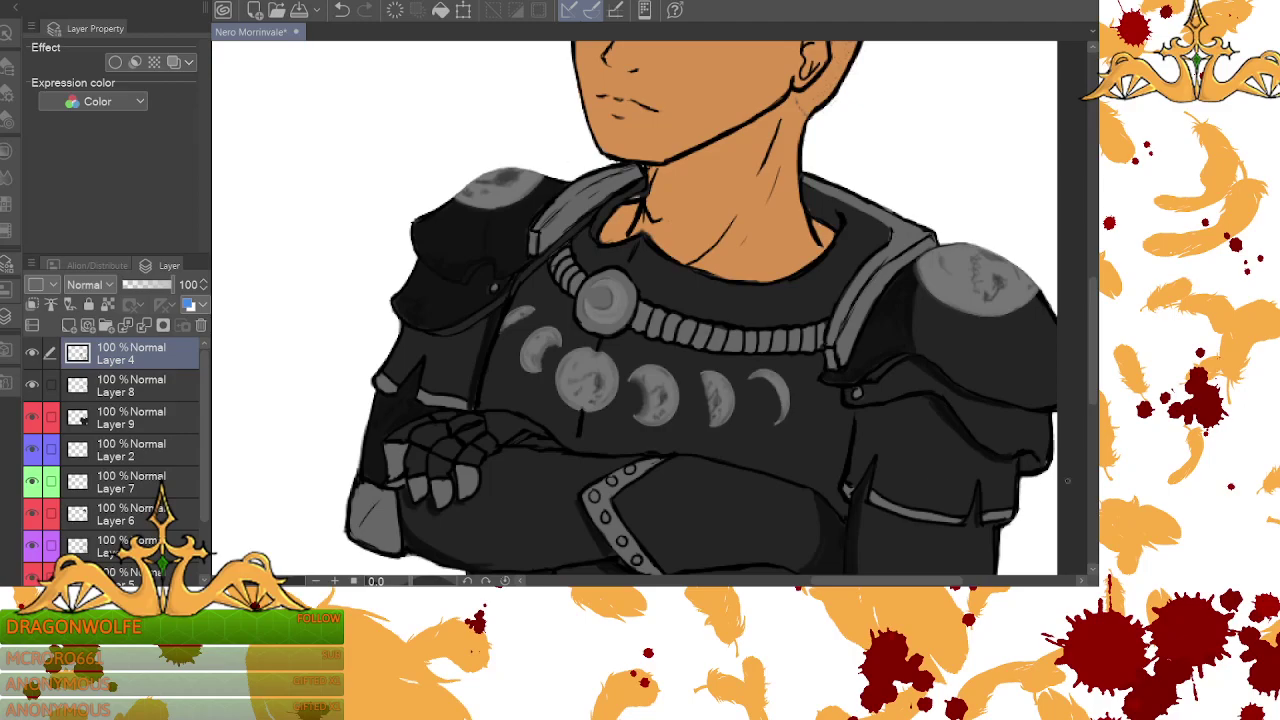
- Darken the upper arm plates below both shoulder pads on Layer 4 with the Soft airbrush at size 16.0
left_click(8, 148)
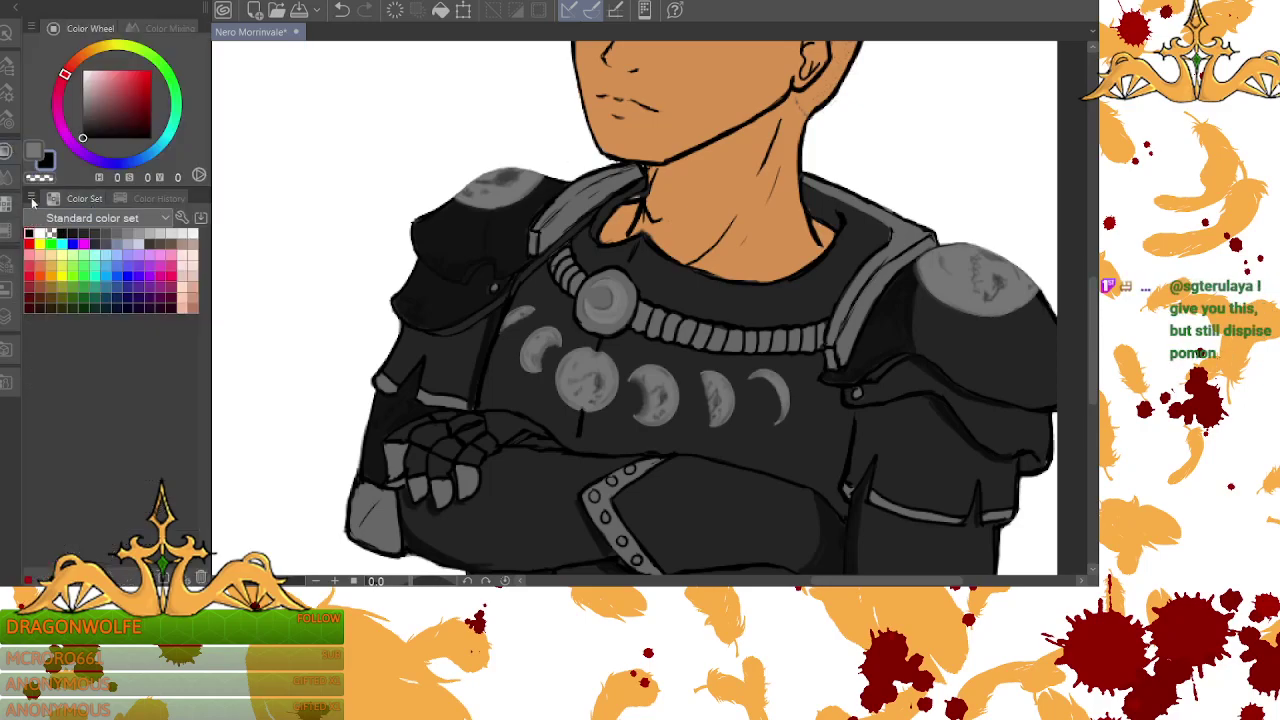
left_click(7, 64)
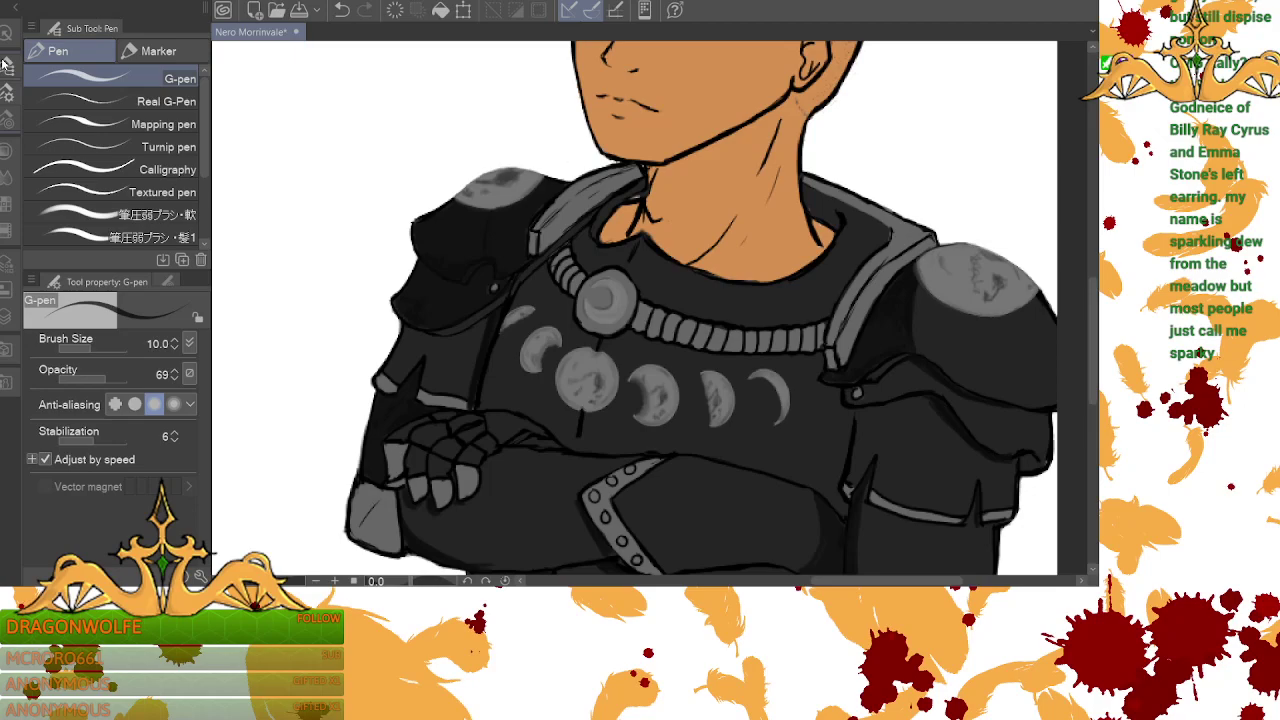
left_click_drag(1092, 340, 1092, 360)
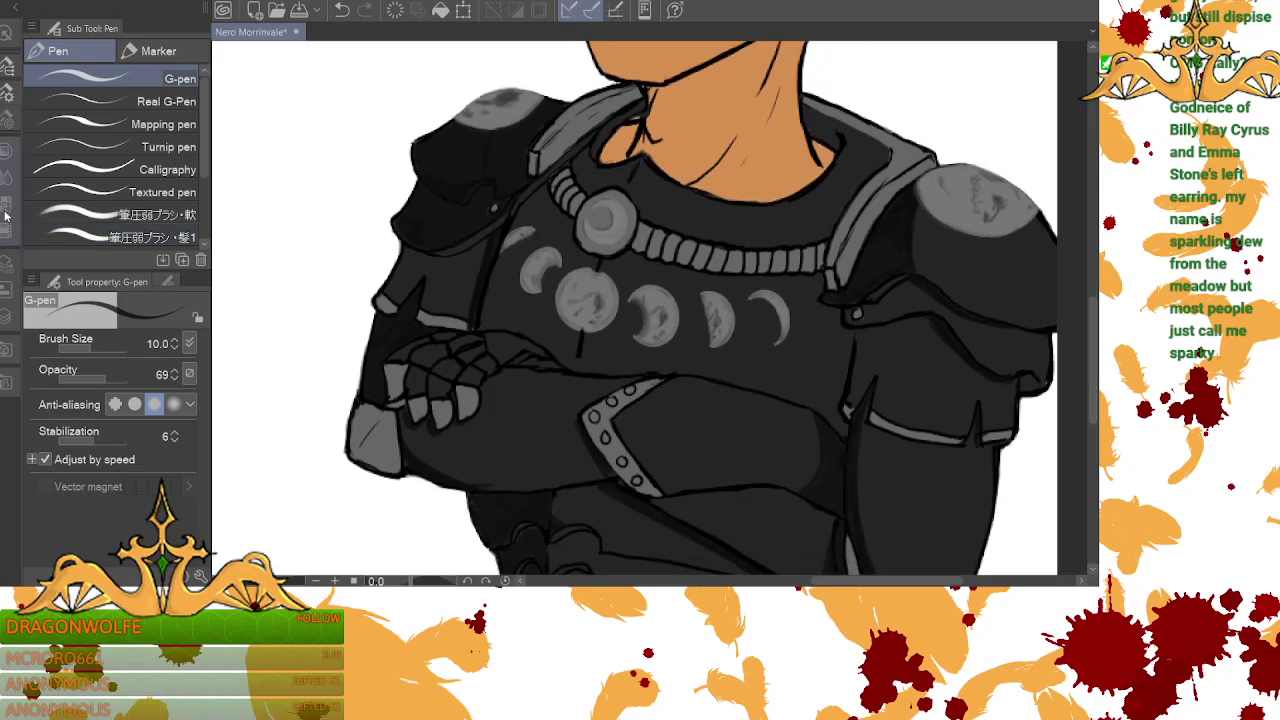
left_click(4, 216)
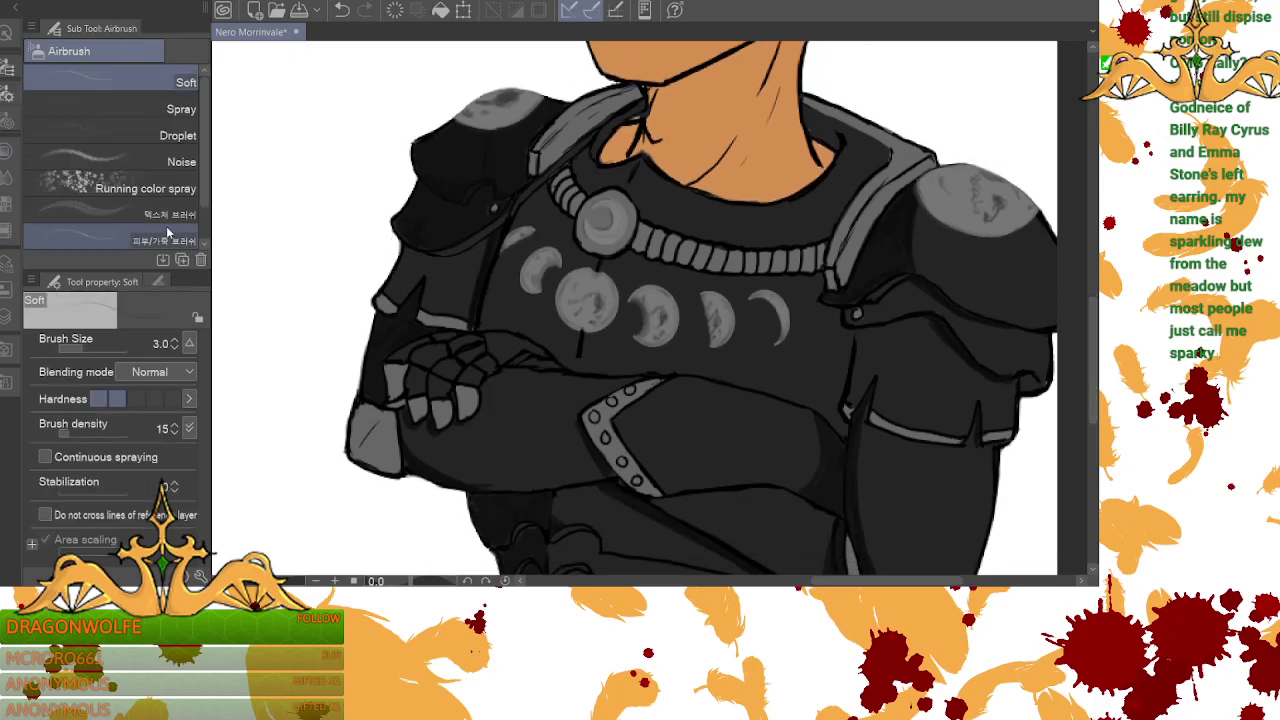
left_click(174, 340)
left_click(174, 340)
left_click(174, 340)
left_click(174, 340)
left_click(174, 343)
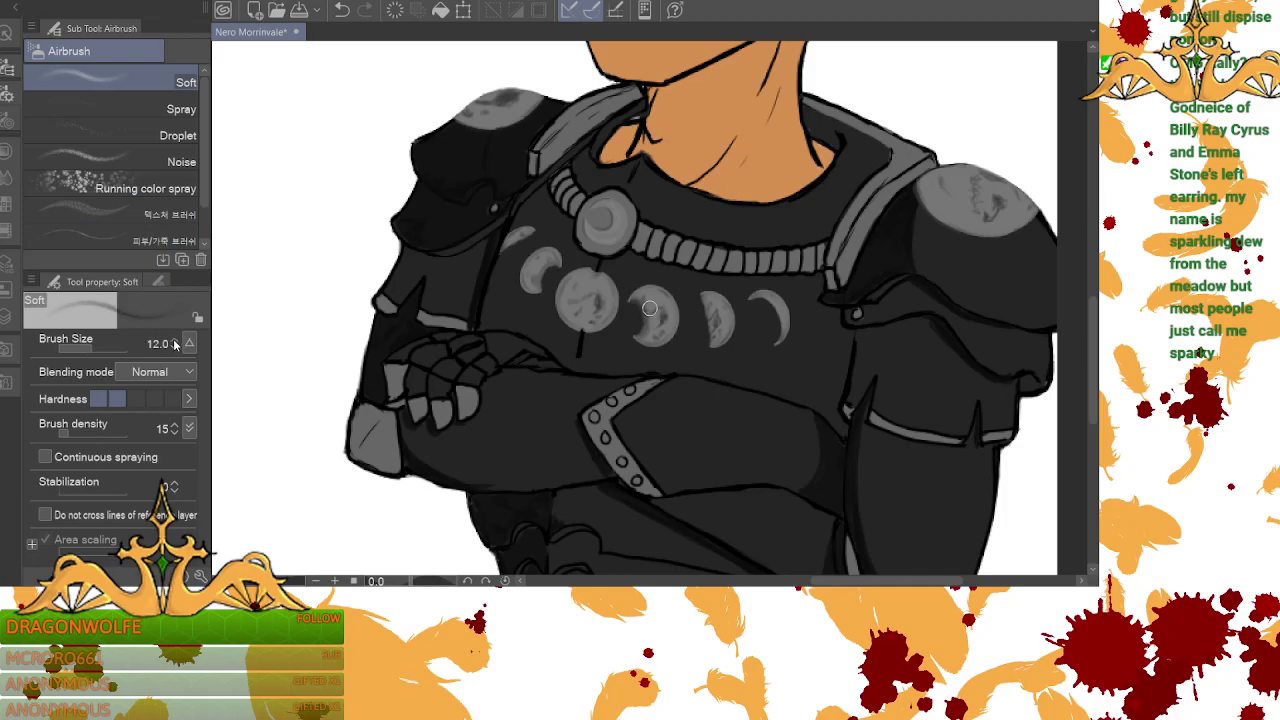
mouse_move(413, 259)
left_mouse_down()
mouse_move(392, 299)
mouse_move(416, 272)
mouse_move(406, 258)
mouse_move(424, 266)
mouse_move(411, 255)
mouse_move(433, 263)
mouse_move(398, 292)
mouse_move(423, 261)
mouse_move(446, 273)
mouse_move(431, 275)
mouse_move(435, 308)
mouse_move(453, 298)
mouse_move(437, 263)
mouse_move(464, 270)
mouse_move(459, 261)
mouse_move(428, 300)
mouse_move(427, 263)
mouse_move(428, 302)
mouse_move(424, 263)
mouse_move(393, 291)
mouse_move(394, 240)
left_mouse_up()
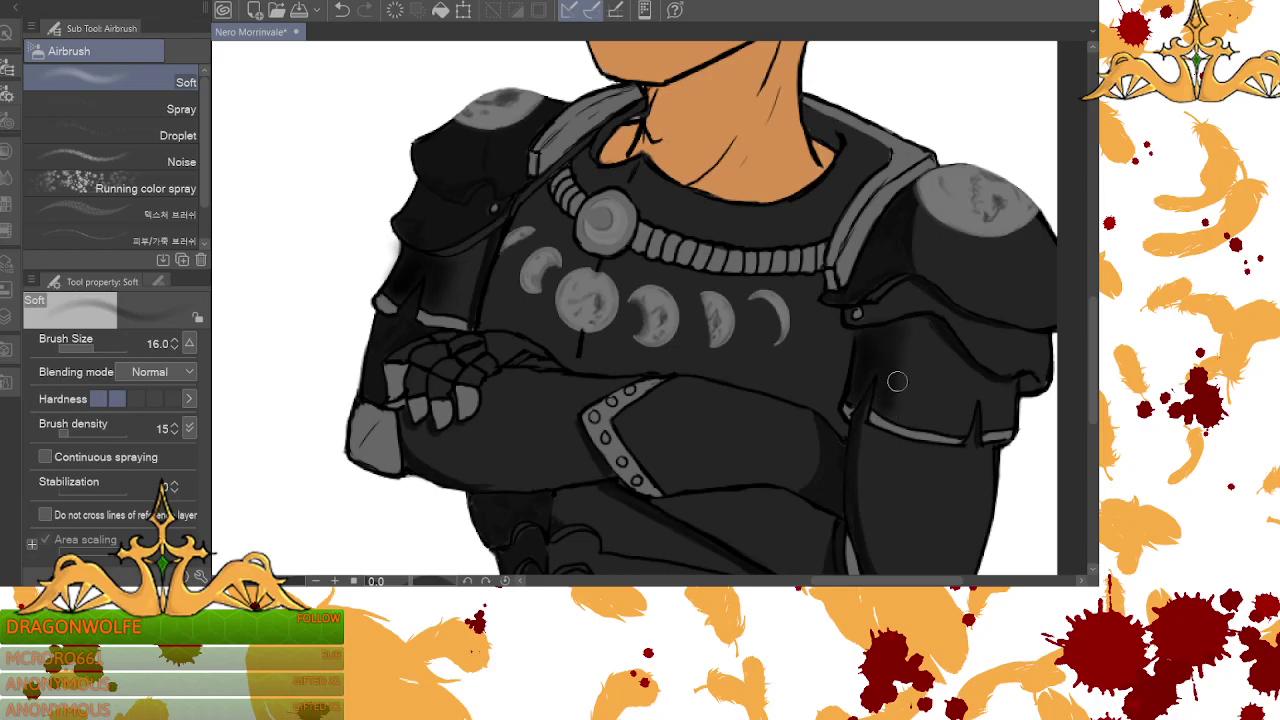
mouse_move(891, 392)
left_mouse_down()
mouse_move(919, 401)
mouse_move(918, 419)
mouse_move(889, 408)
mouse_move(921, 416)
mouse_move(923, 405)
mouse_move(881, 365)
mouse_move(881, 403)
mouse_move(919, 354)
mouse_move(893, 400)
mouse_move(905, 410)
mouse_move(940, 367)
mouse_move(927, 362)
mouse_move(943, 323)
left_mouse_up()
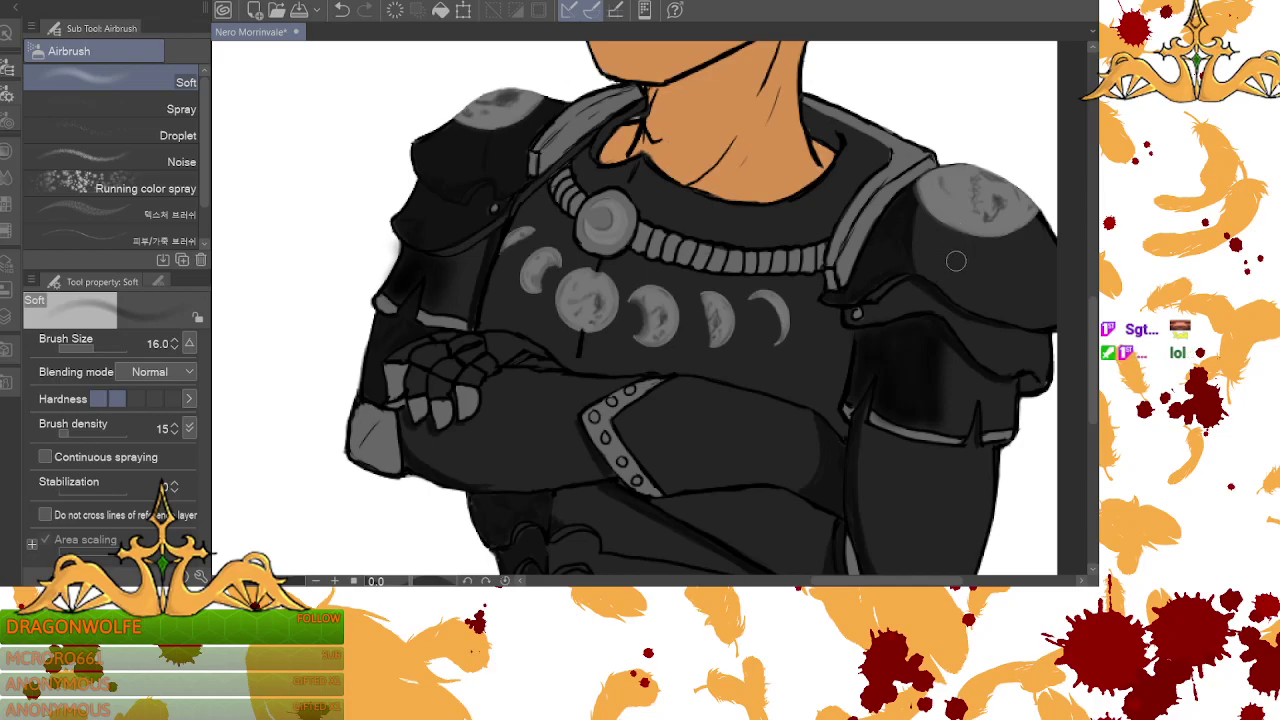
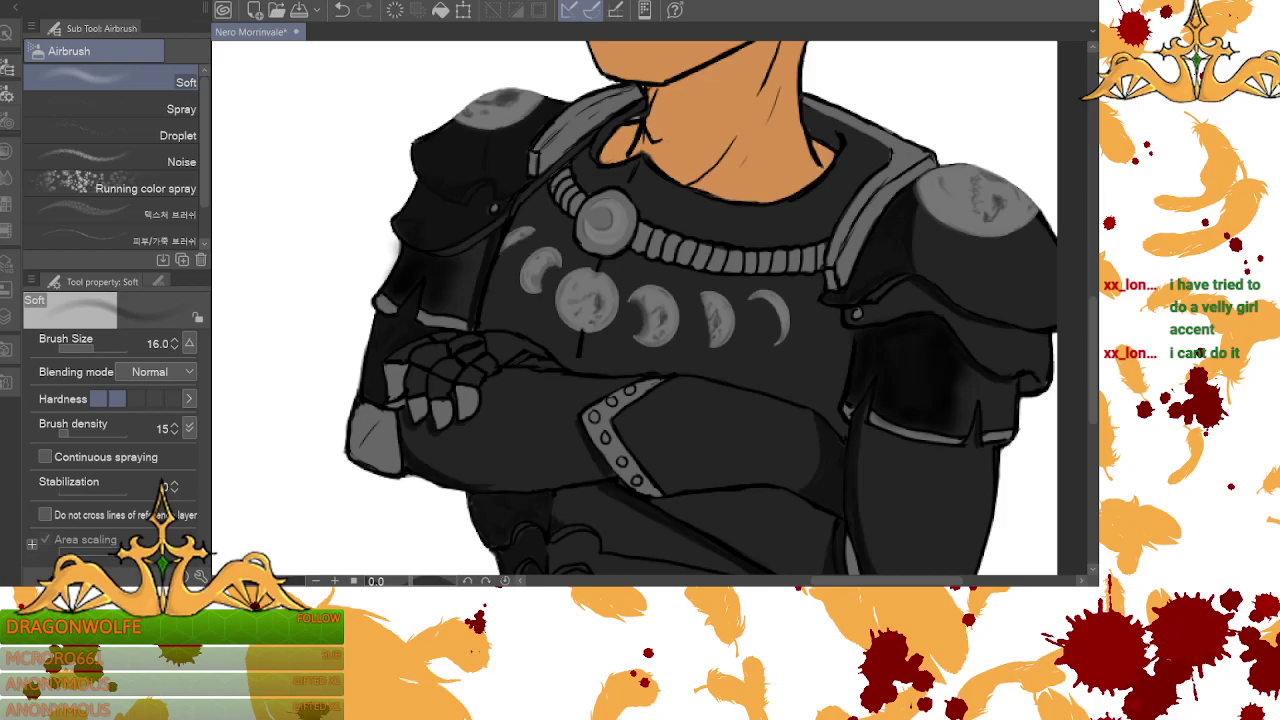
- Darken the lower plate of the character's left shoulder pad with the Soft airbrush
left_click_drag(1092, 380, 1091, 403)
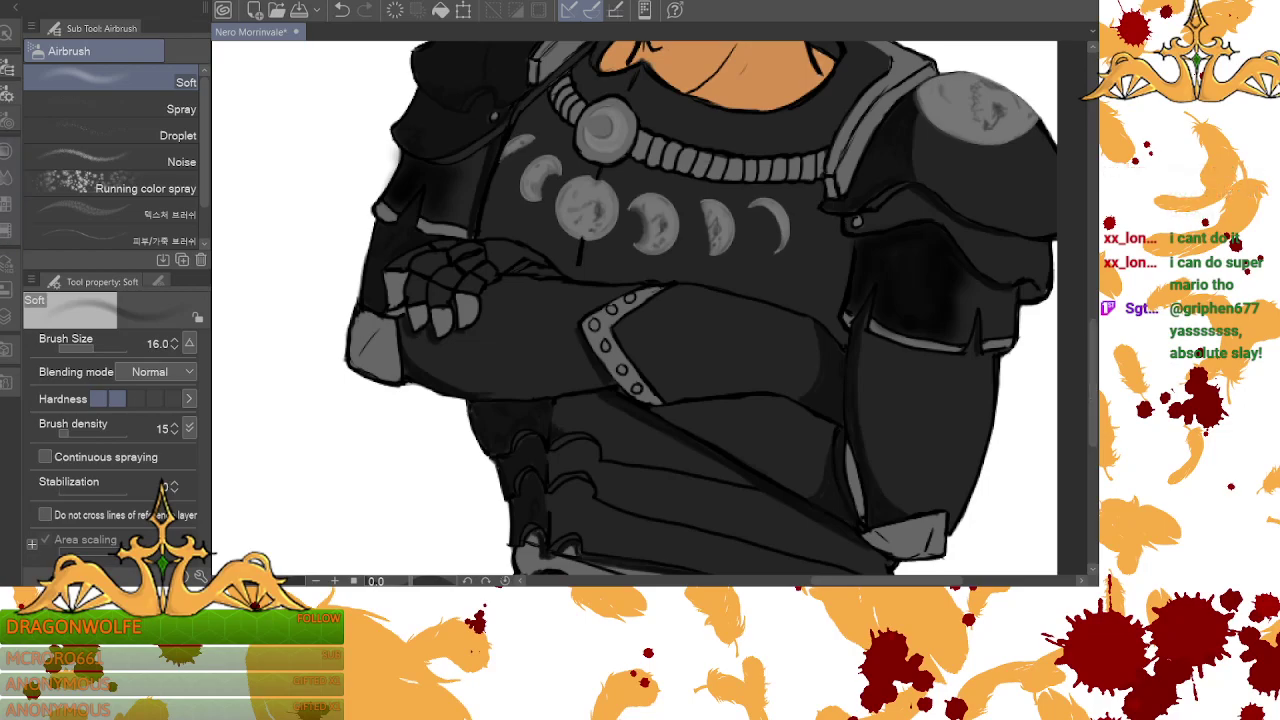
key("p")
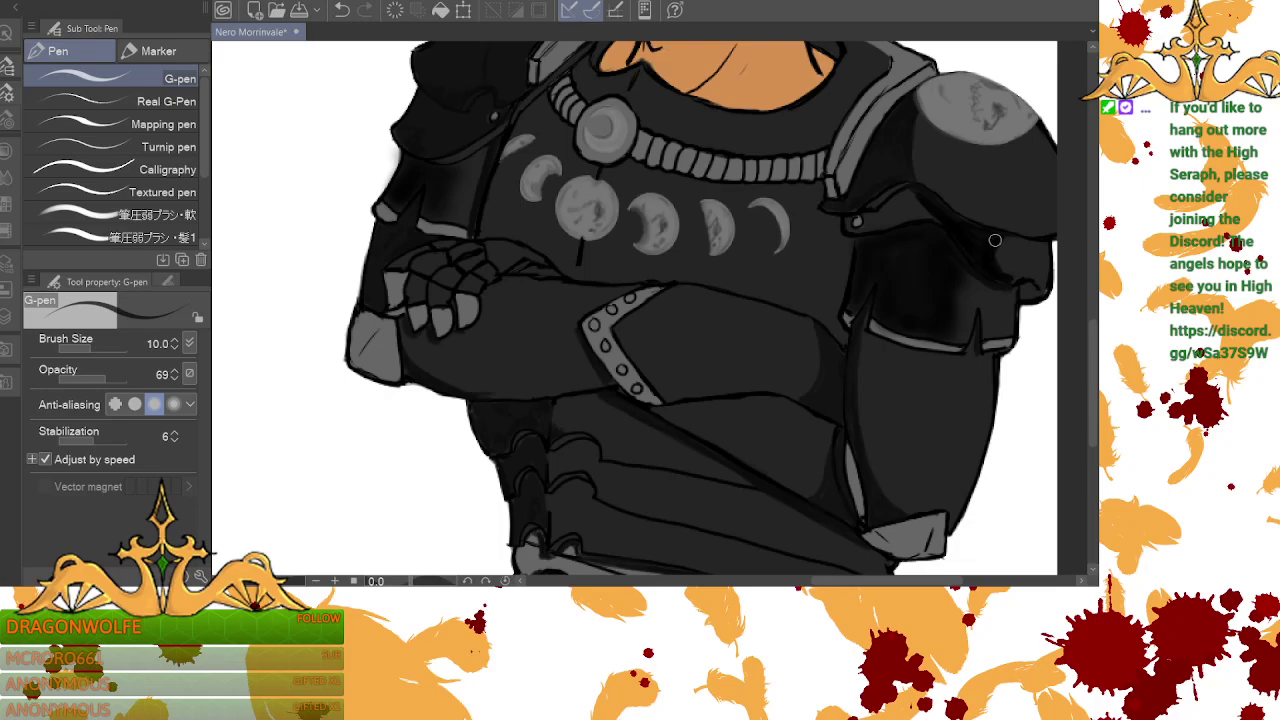
key("b")
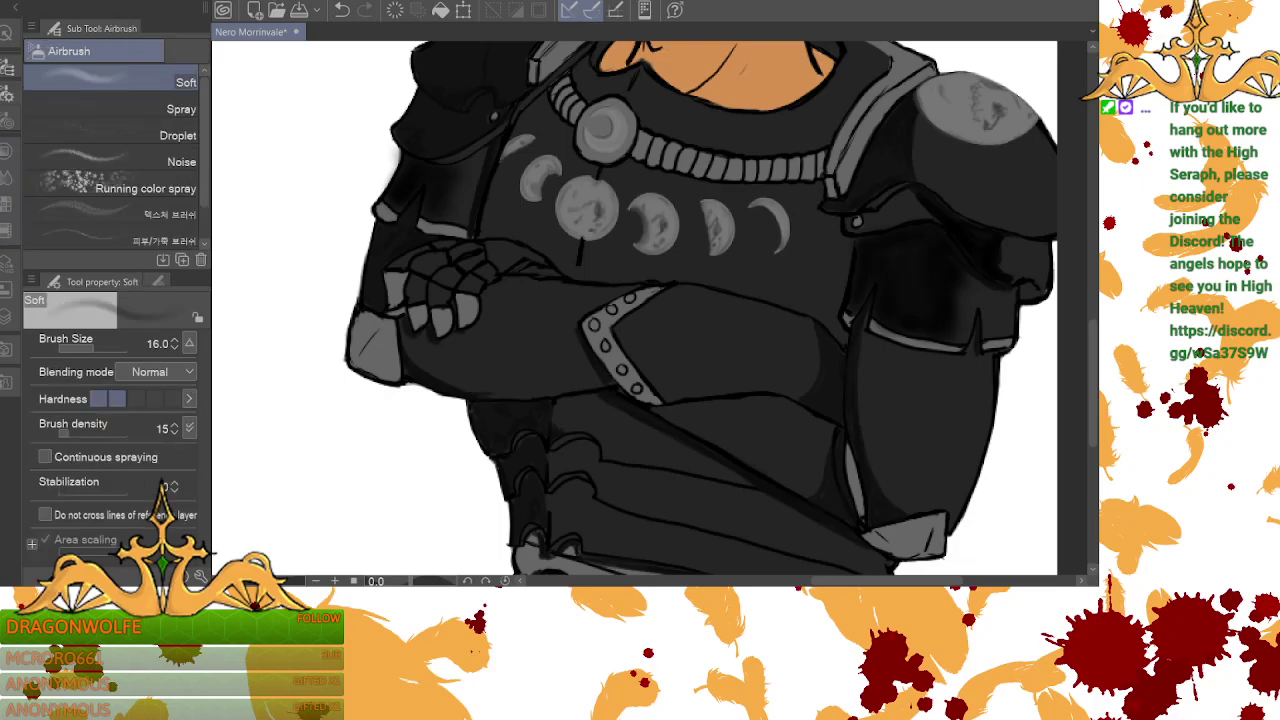
- Shade the finger plates and cuff of the gauntlet with the G-pen at size 4.0
key("j")
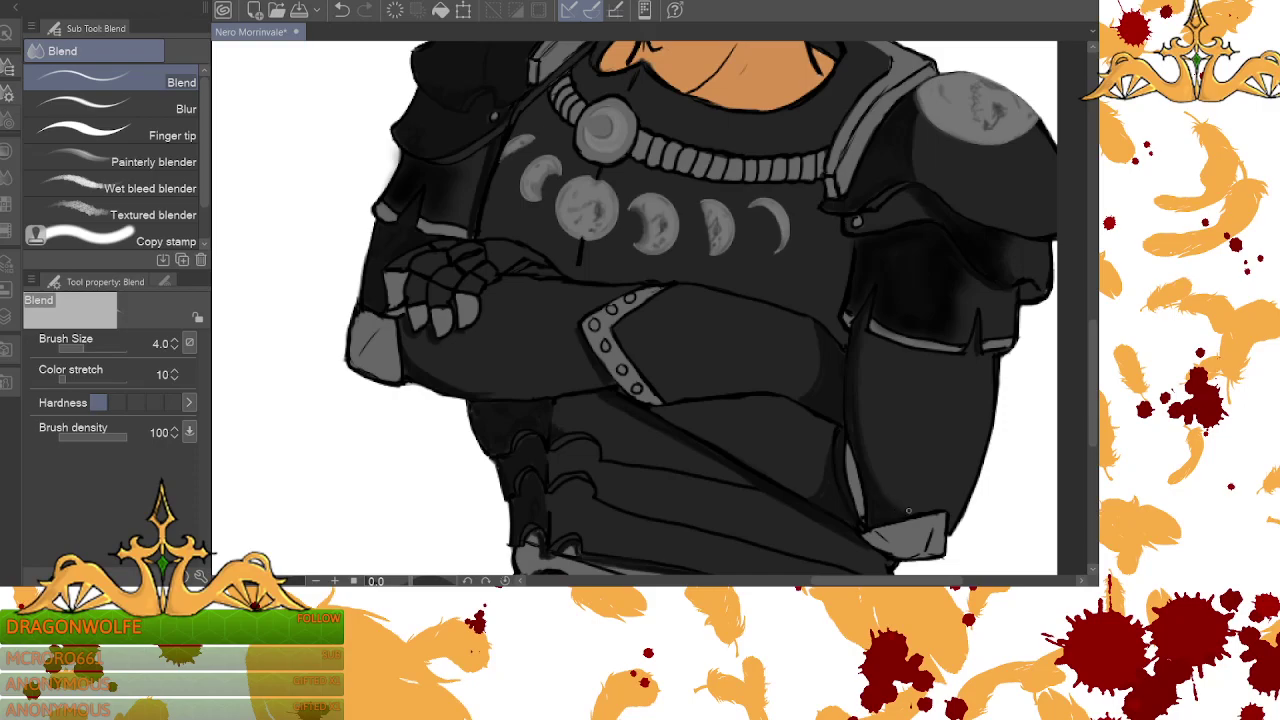
key("p")
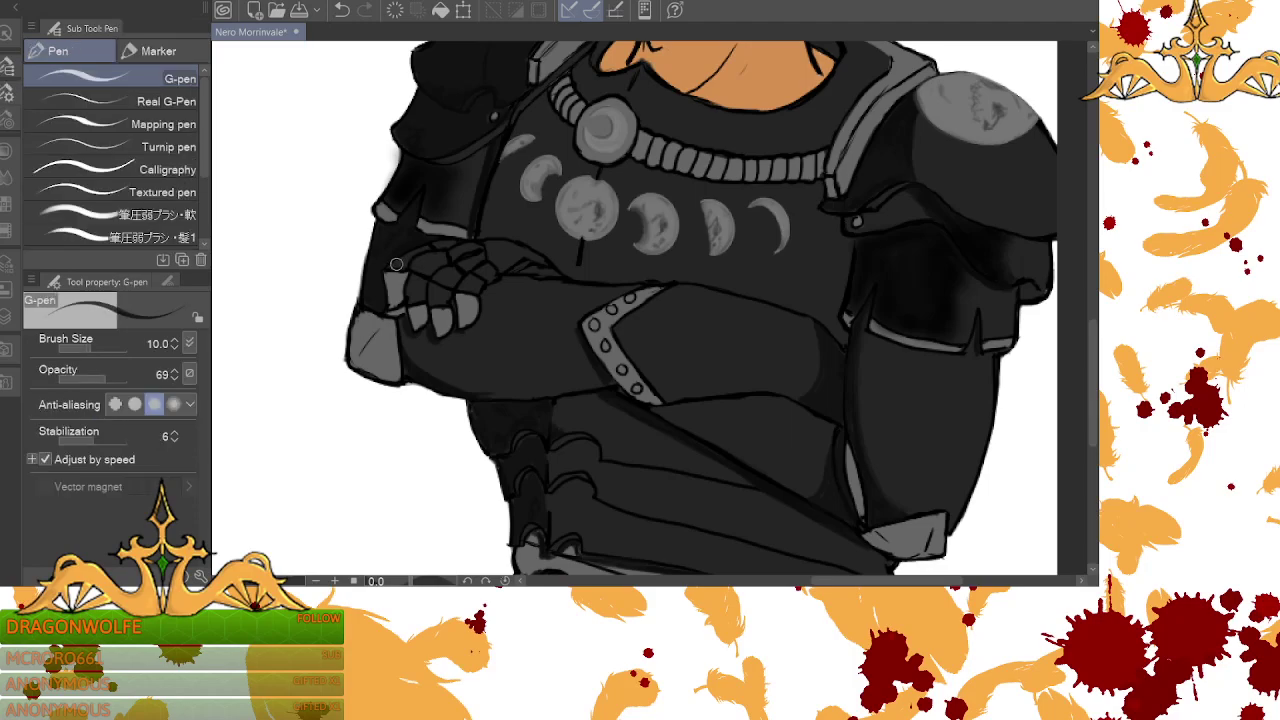
left_click(172, 348)
left_click(172, 348)
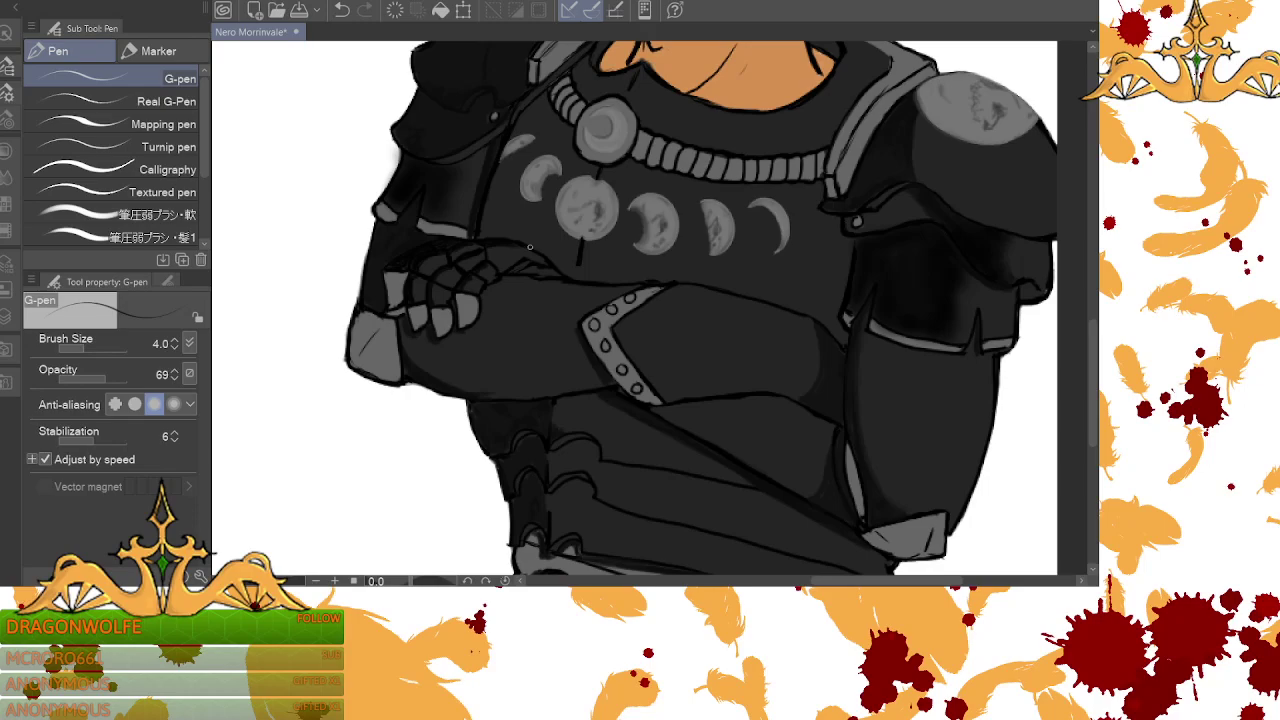
- Sample the armor color beside the gauntlet's fingers with the Eyedropper and undo the last G-pen stroke
key("x")
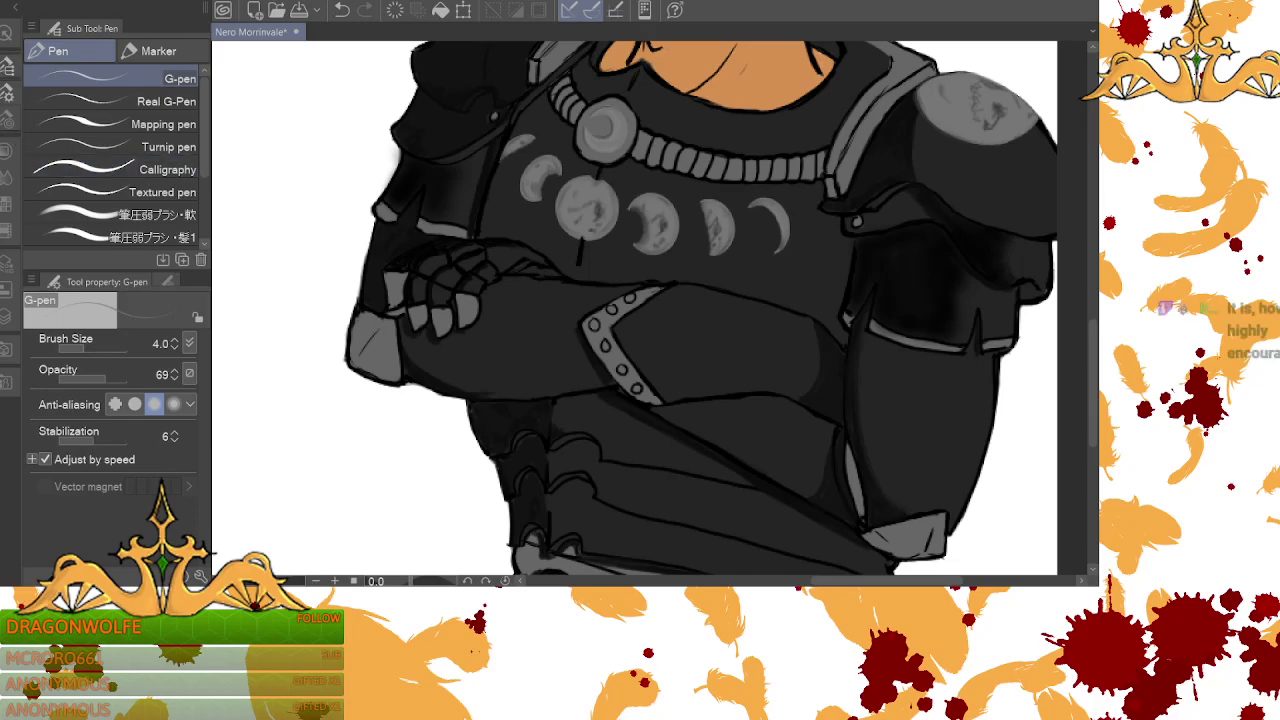
key("i")
left_click(471, 308)
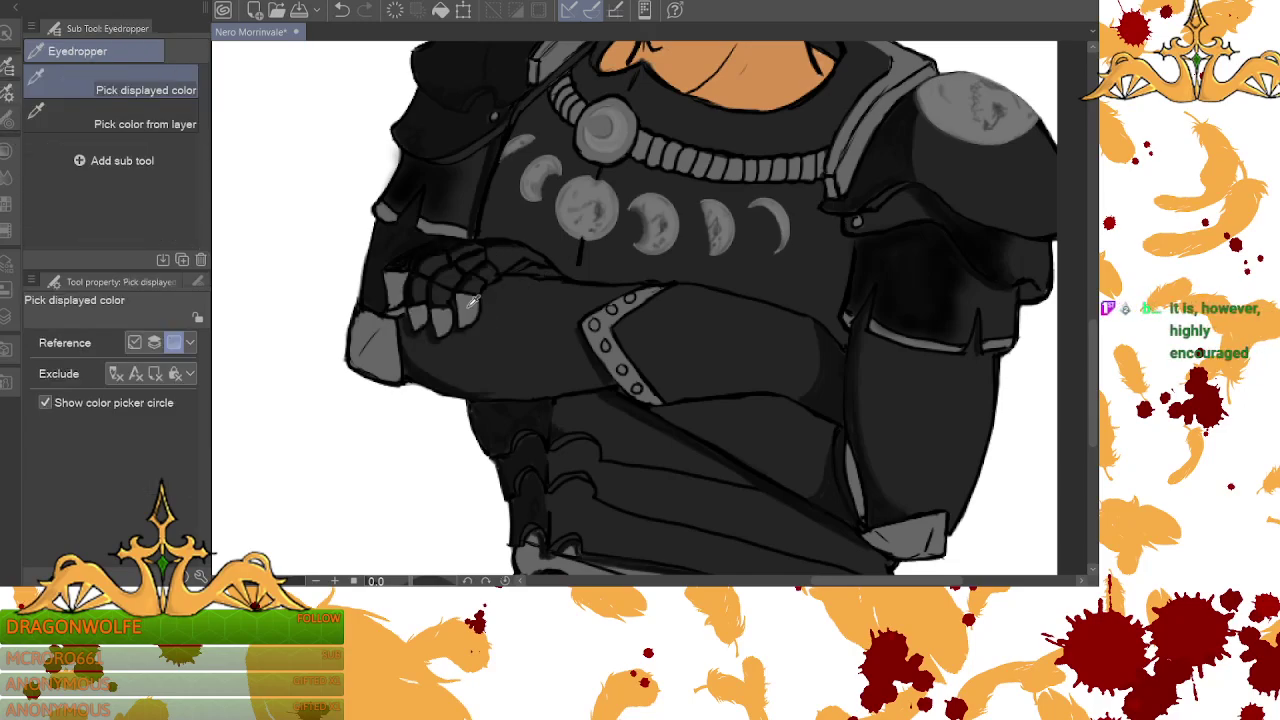
key("p")
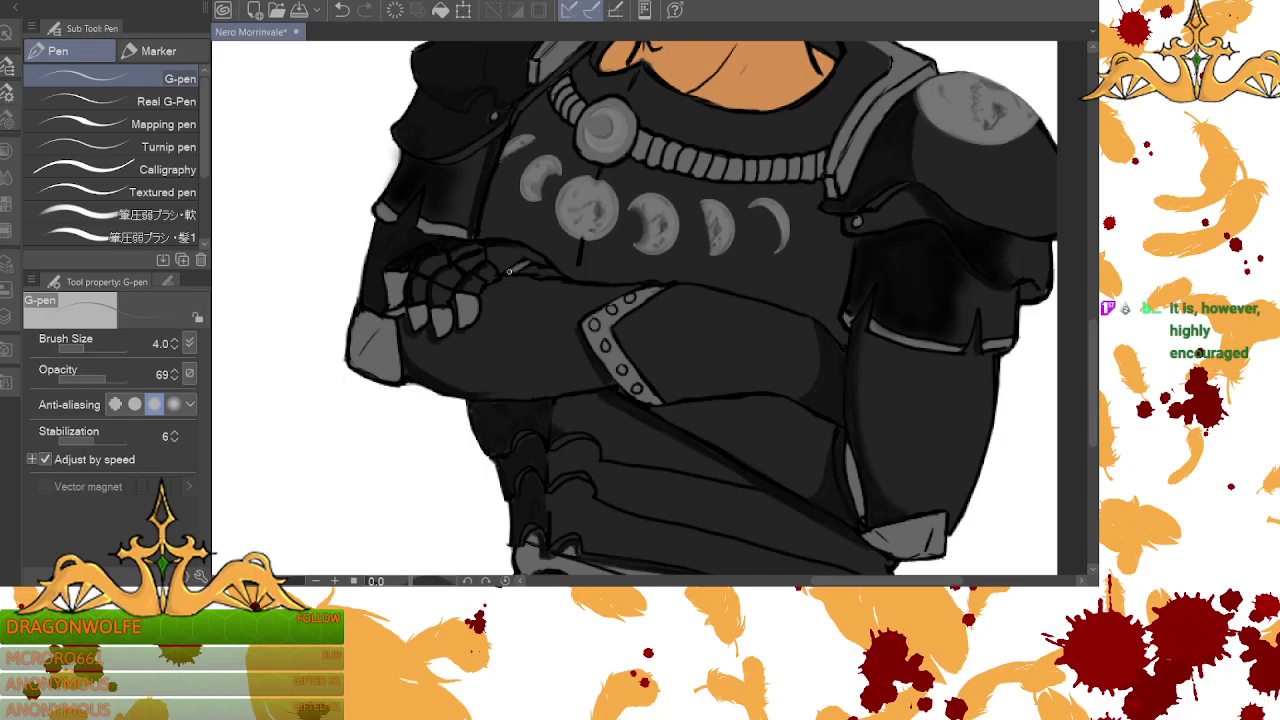
left_click(348, 11)
- Check what Layer 4 and Layer 8 contain by toggling their visibility, and keep Layer 4 active
left_click(8, 320)
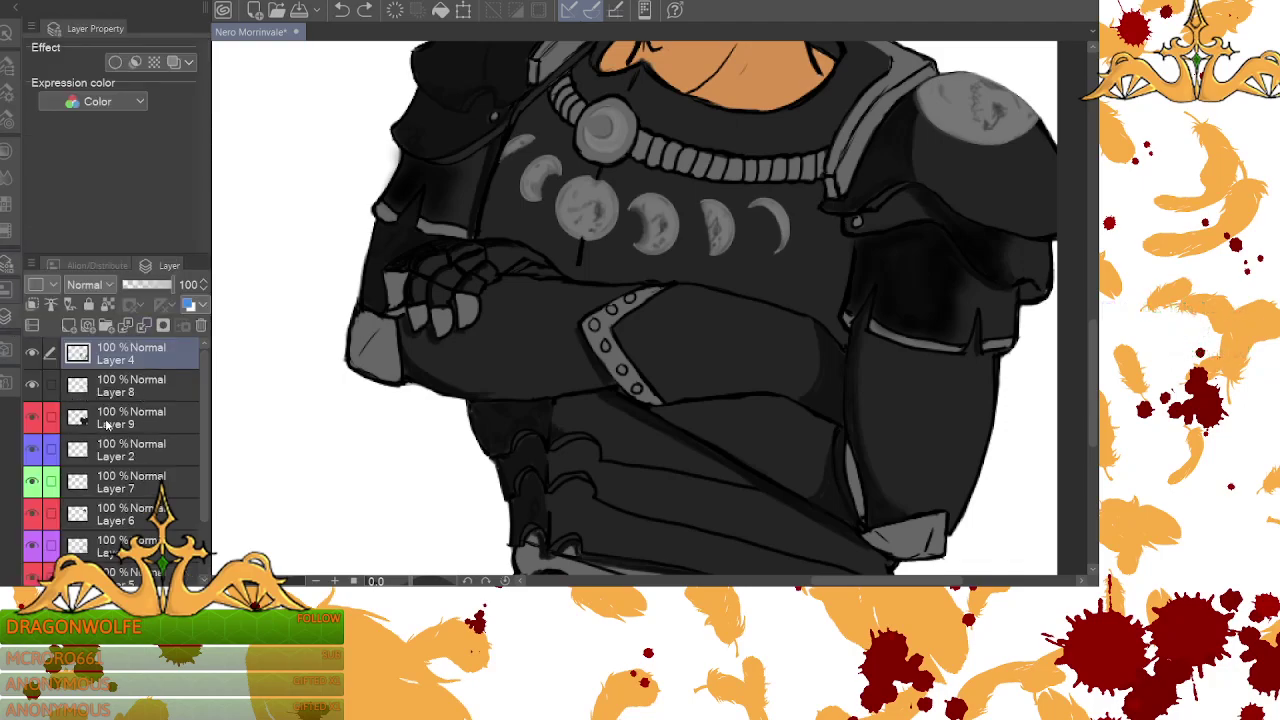
left_click(110, 424)
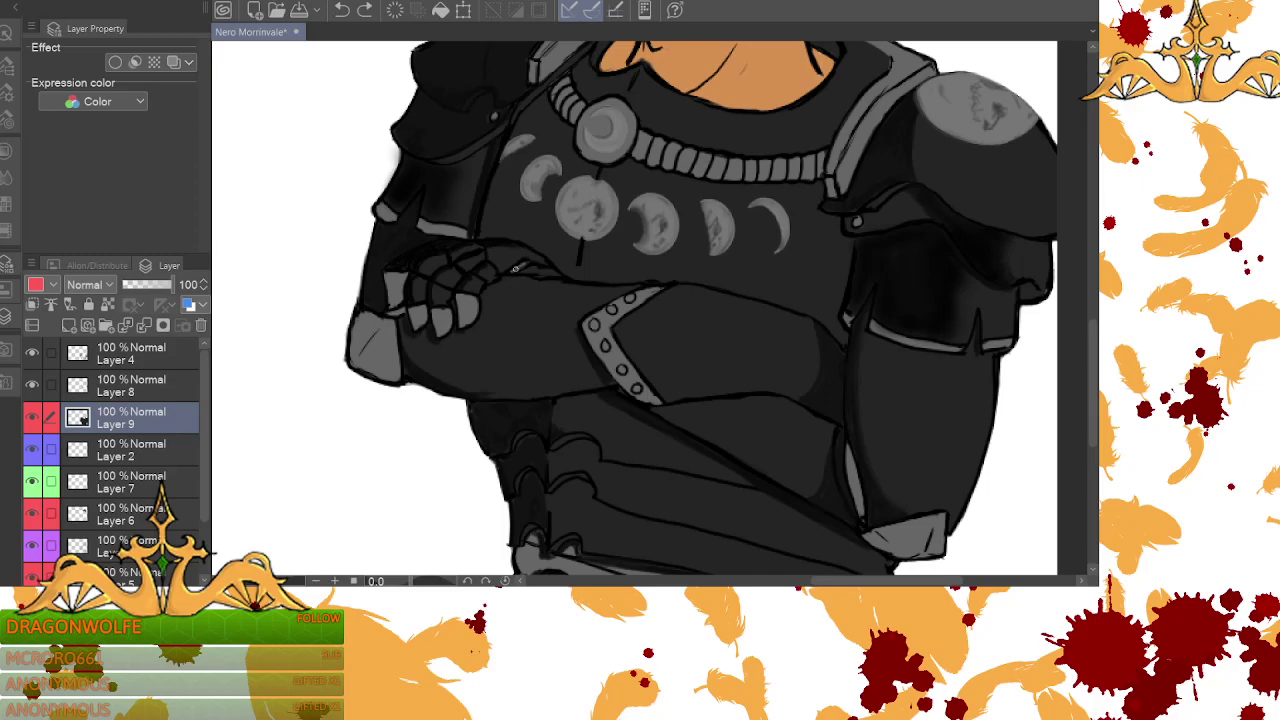
left_click(125, 382)
left_click(33, 354)
left_click(33, 354)
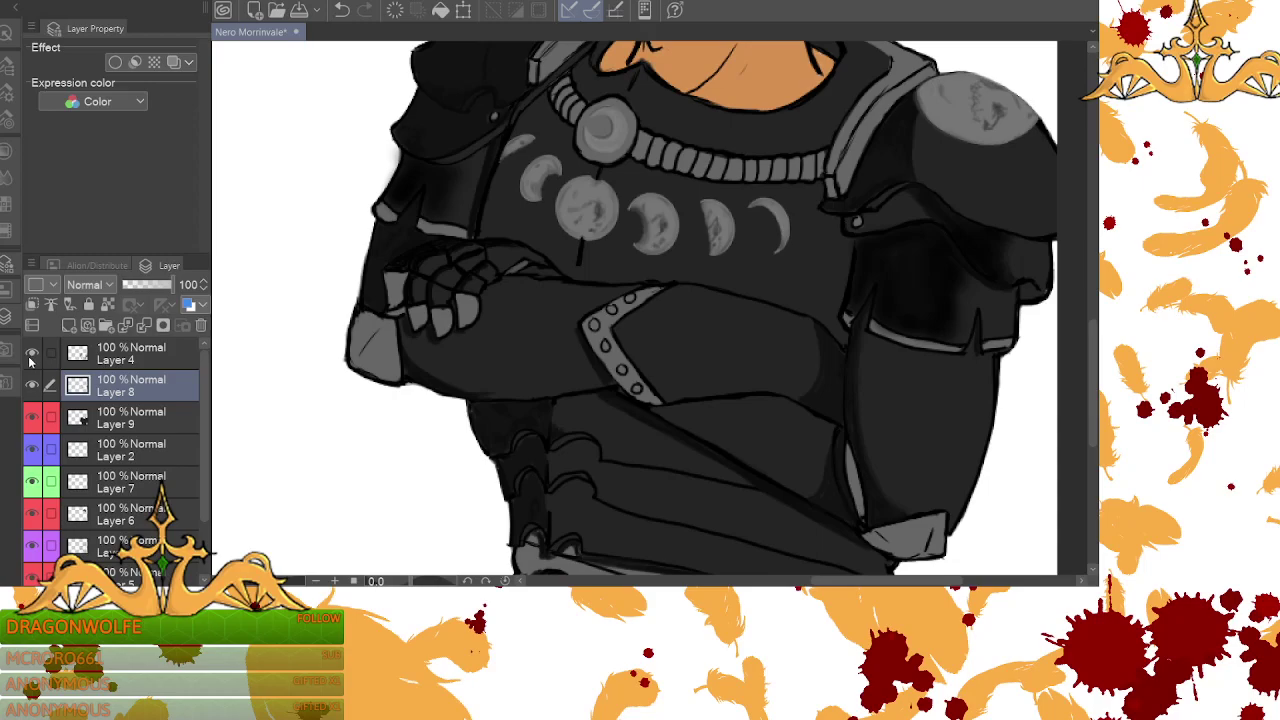
left_click(33, 388)
left_click(33, 388)
left_click(112, 354)
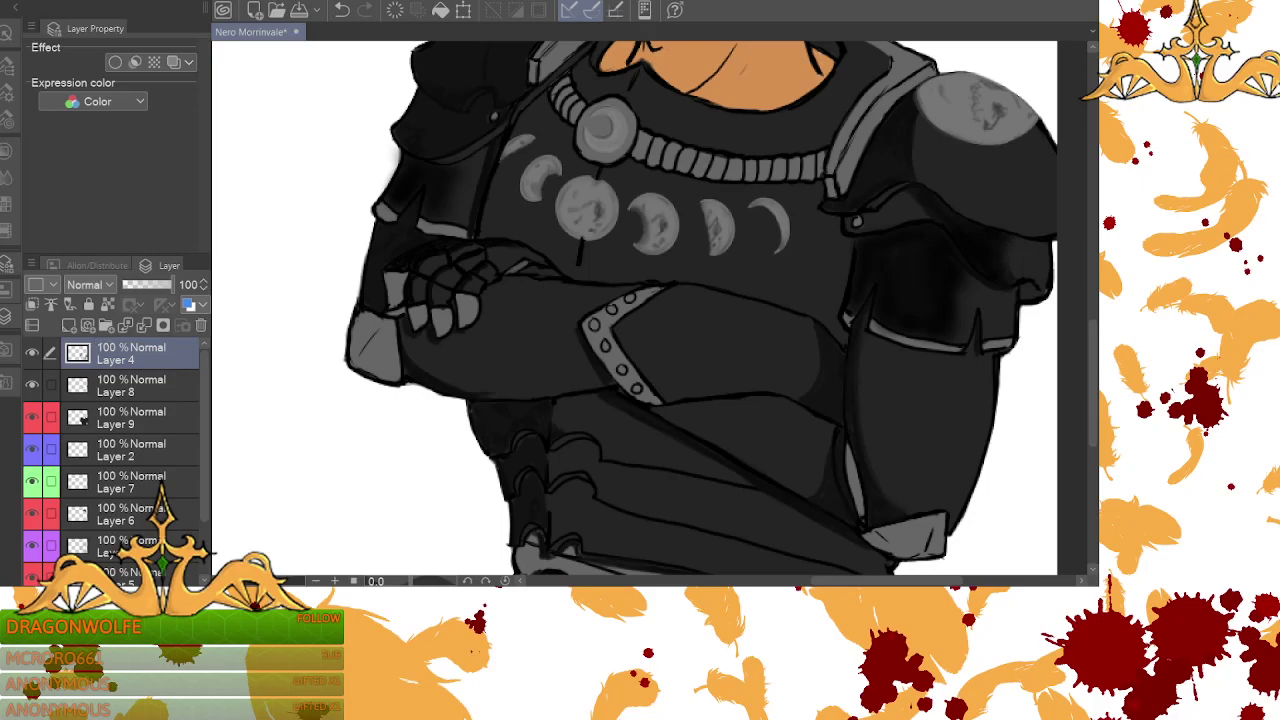
mouse_move(1096, 360)
left_mouse_down()
mouse_move(1096, 388)
mouse_move(1096, 341)
mouse_move(1096, 360)
left_mouse_up()
mouse_move(487, 222)
left_mouse_down()
mouse_move(530, 234)
mouse_move(490, 208)
mouse_move(514, 216)
left_mouse_up()
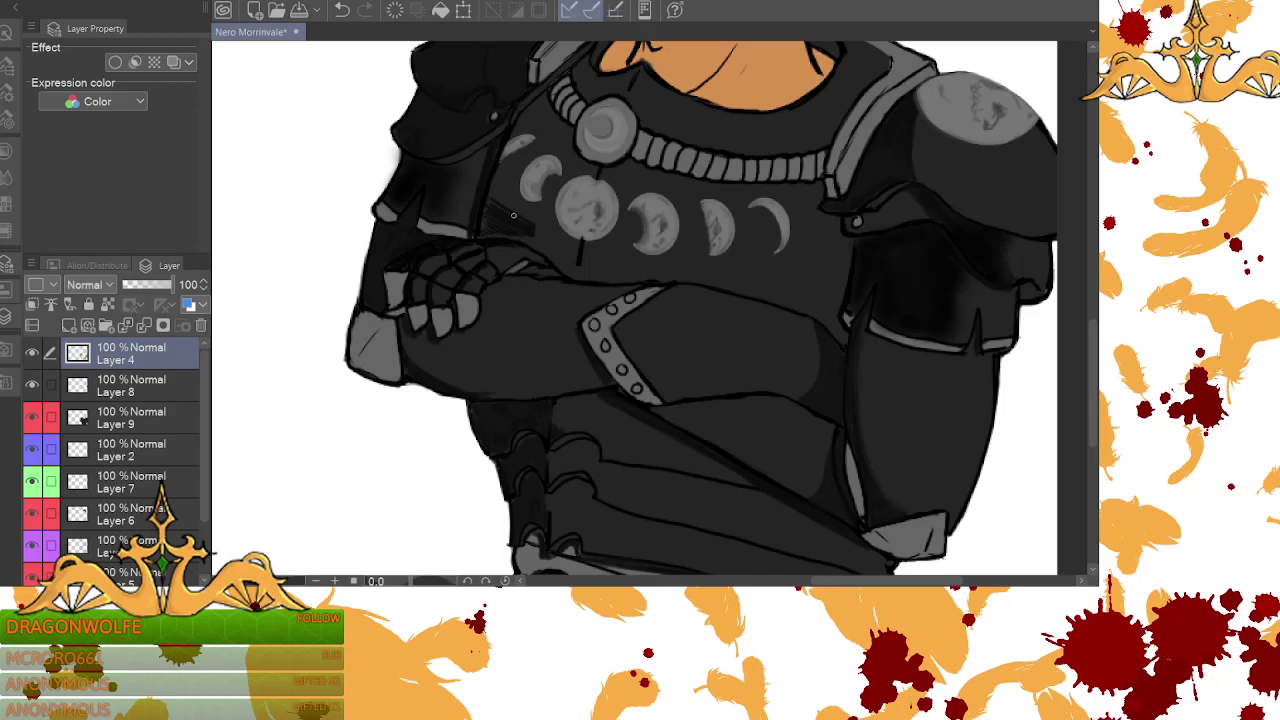
left_click(345, 11)
left_click(345, 11)
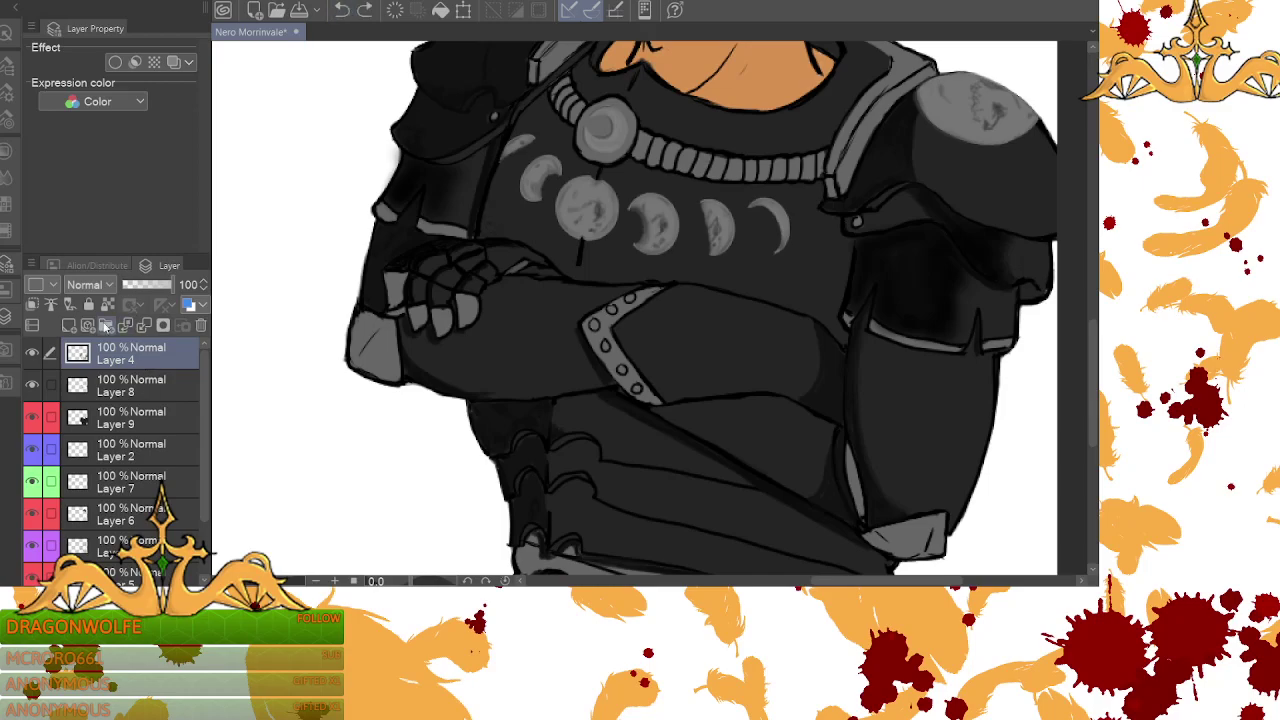
- Shade the chest plate above the gauntlet, around the first moon phases, with the G-pen at size 12.0 and blend it
left_click(7, 65)
left_click(173, 340)
left_click(173, 340)
scroll(172, 343, "up", 2)
mouse_move(483, 233)
left_mouse_down()
mouse_move(534, 237)
mouse_move(484, 213)
mouse_move(532, 223)
mouse_move(492, 201)
mouse_move(492, 188)
mouse_move(505, 191)
mouse_move(494, 166)
mouse_move(512, 175)
mouse_move(514, 154)
mouse_move(543, 146)
mouse_move(542, 106)
mouse_move(515, 126)
mouse_move(538, 106)
left_mouse_up()
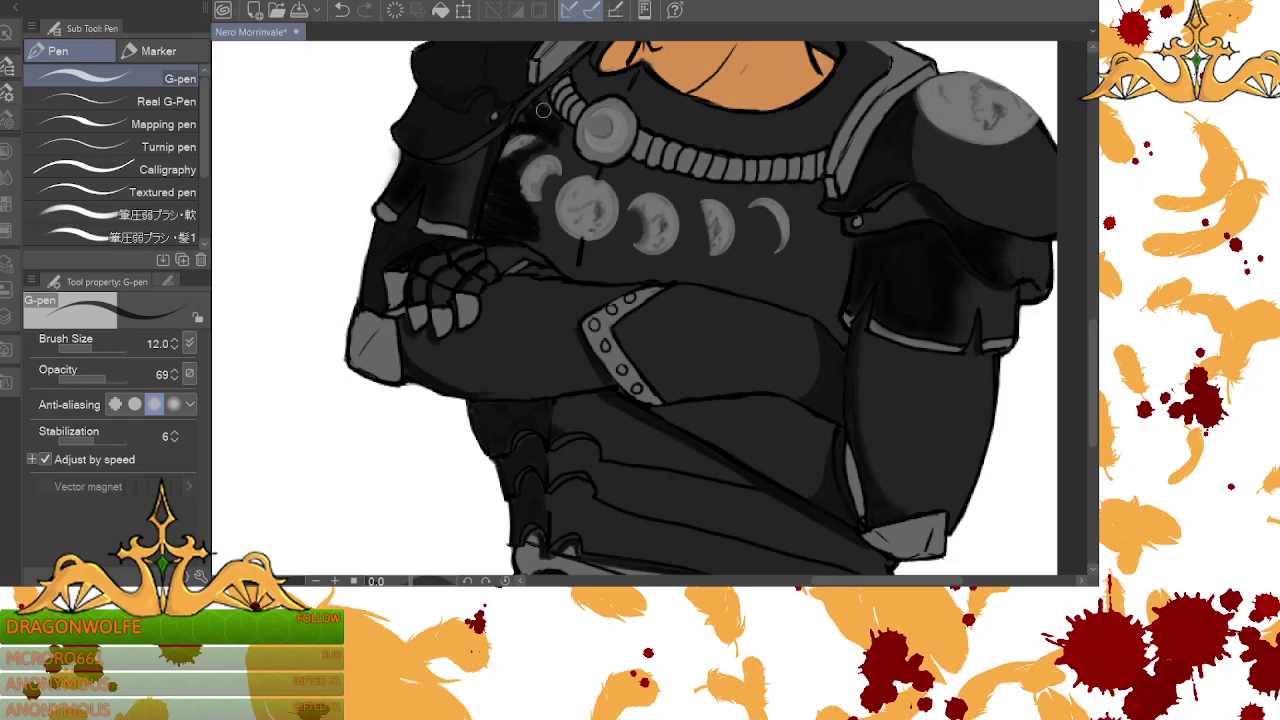
key("e")
key("b")
key("j")
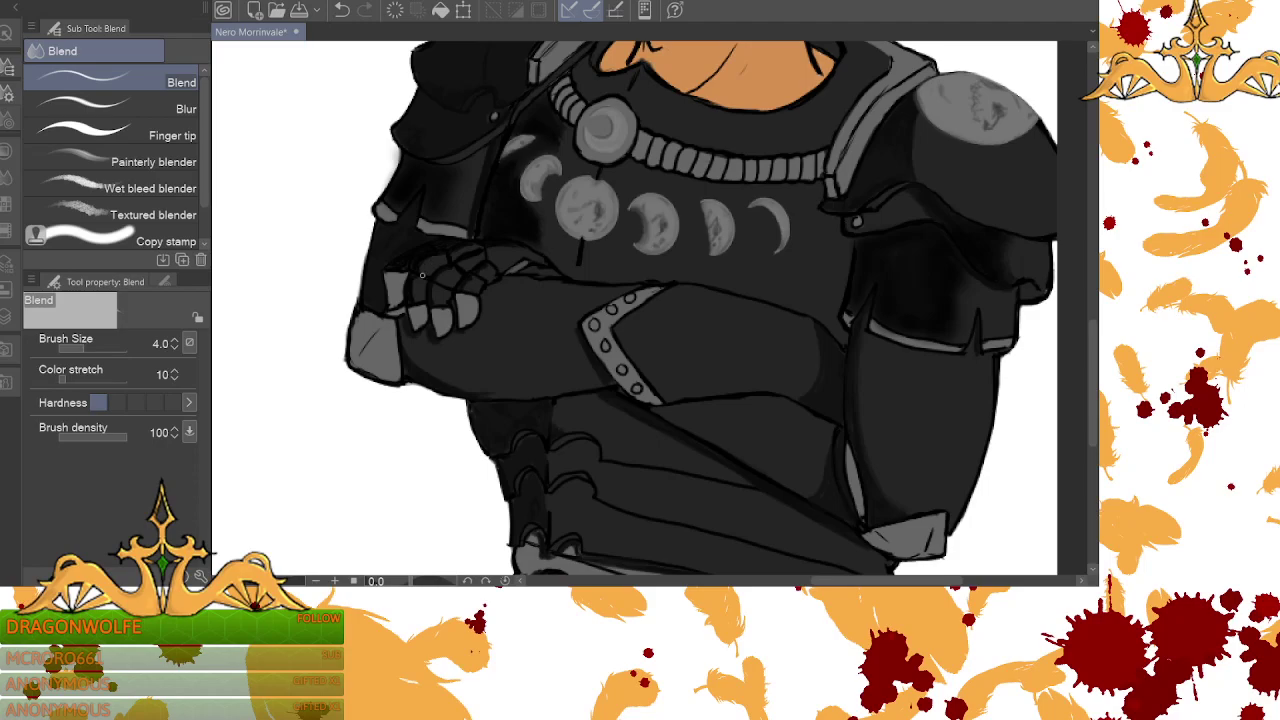
- Darken the collar on the character's right side of the neck with the G-pen and blend the shading
scroll(422, 275, "up", 3)
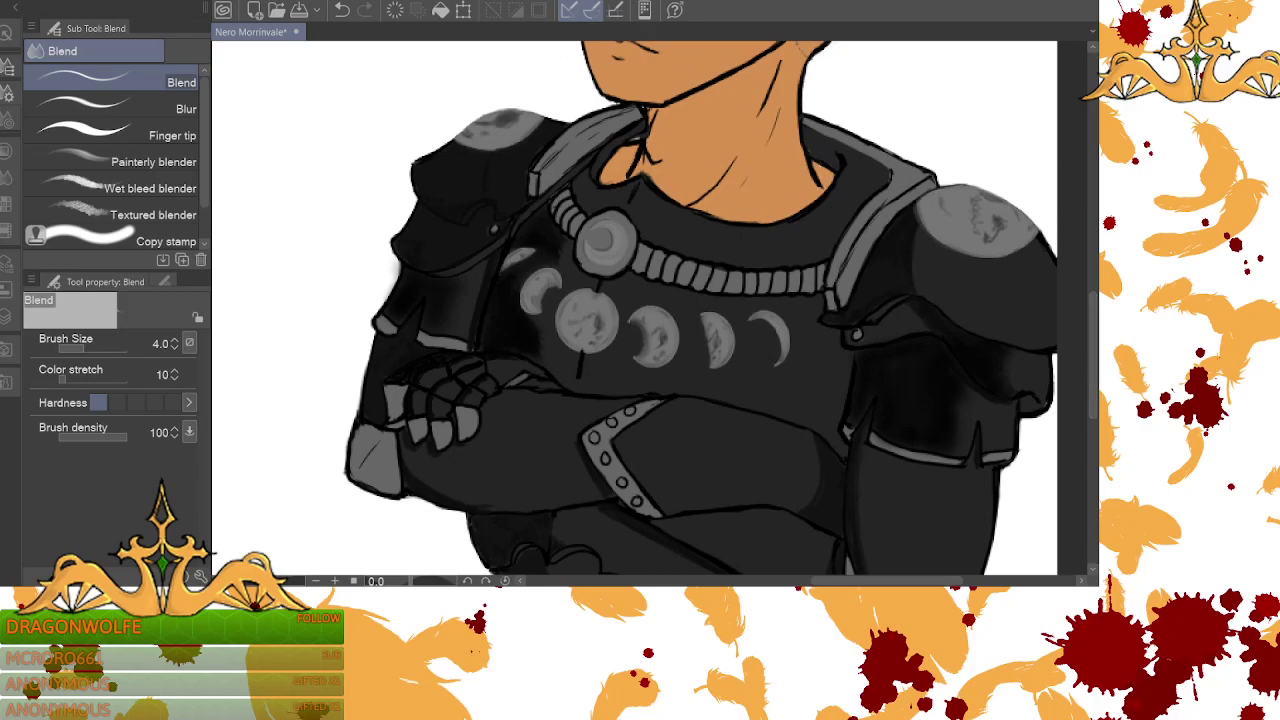
key("p")
mouse_move(584, 175)
left_mouse_down()
mouse_move(592, 192)
mouse_move(587, 179)
left_mouse_up()
left_click_drag(630, 134, 640, 127)
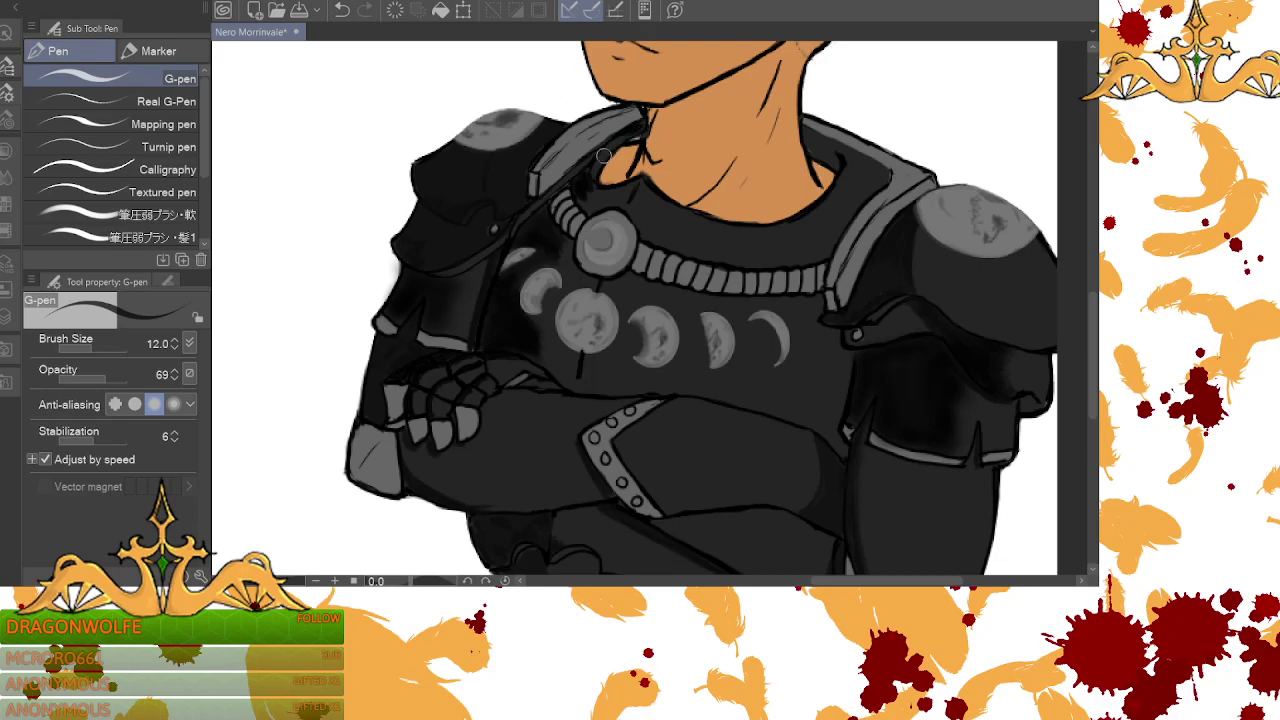
mouse_move(579, 193)
left_mouse_down()
mouse_move(603, 205)
mouse_move(633, 184)
left_mouse_up()
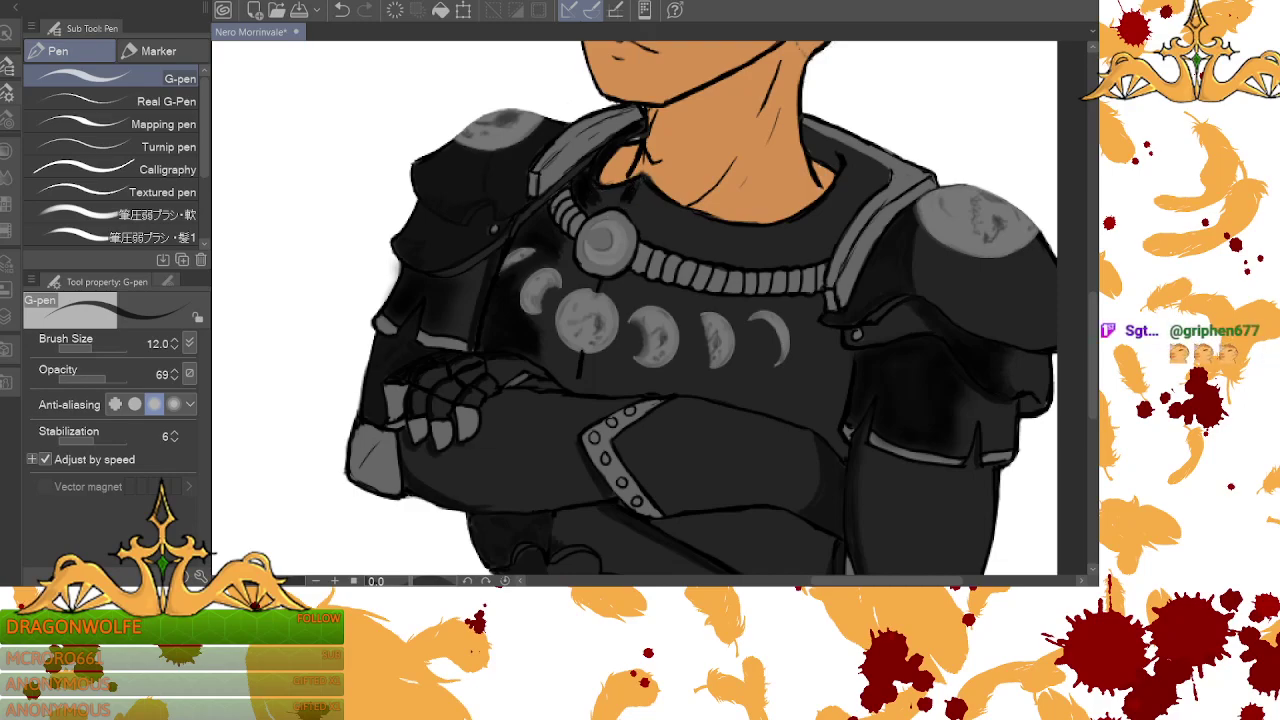
key("j")
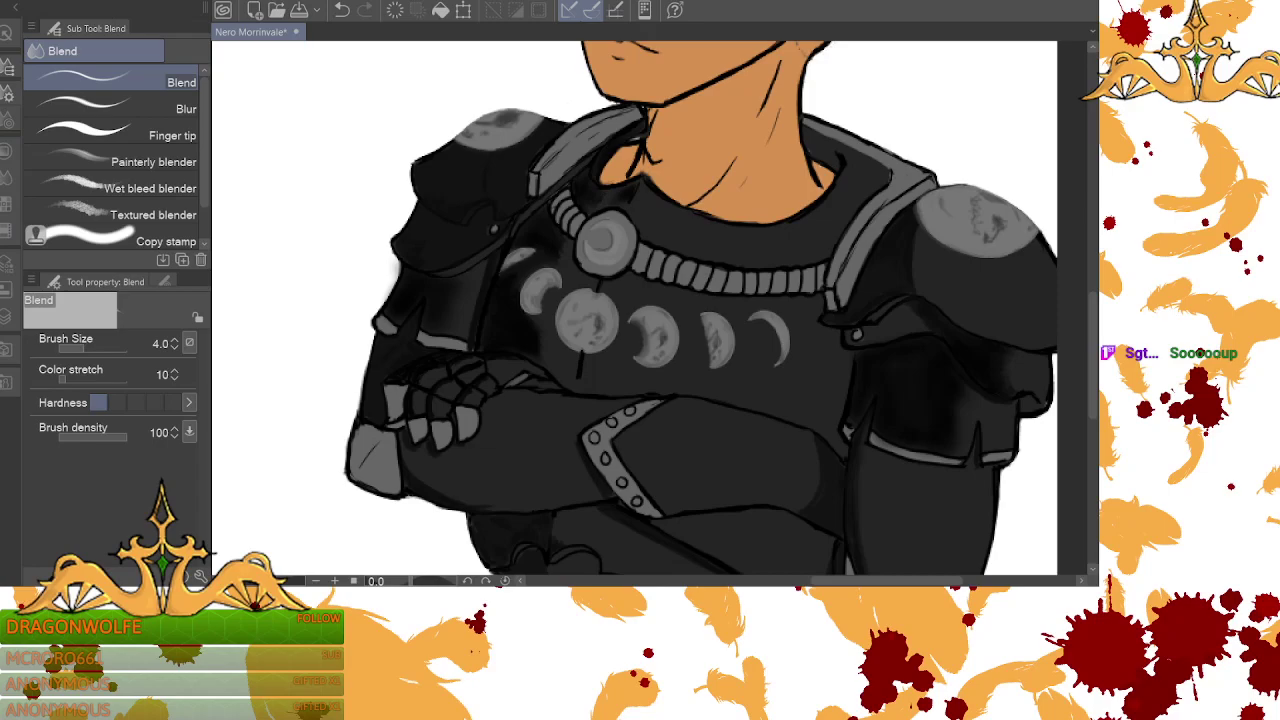
- Shade the collar along the trim on the character's left side, clean it with the Hard eraser and blend it
key("p")
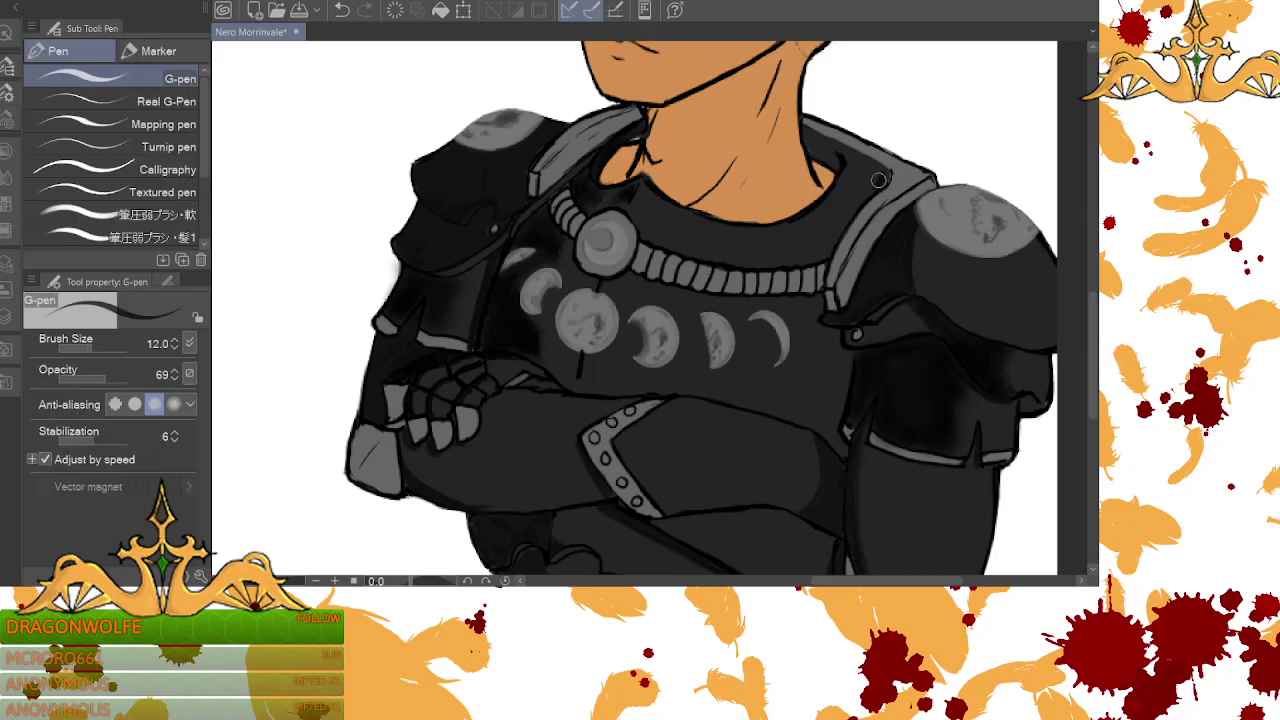
mouse_move(868, 186)
left_mouse_down()
mouse_move(809, 260)
mouse_move(883, 176)
mouse_move(848, 207)
left_mouse_up()
key("e")
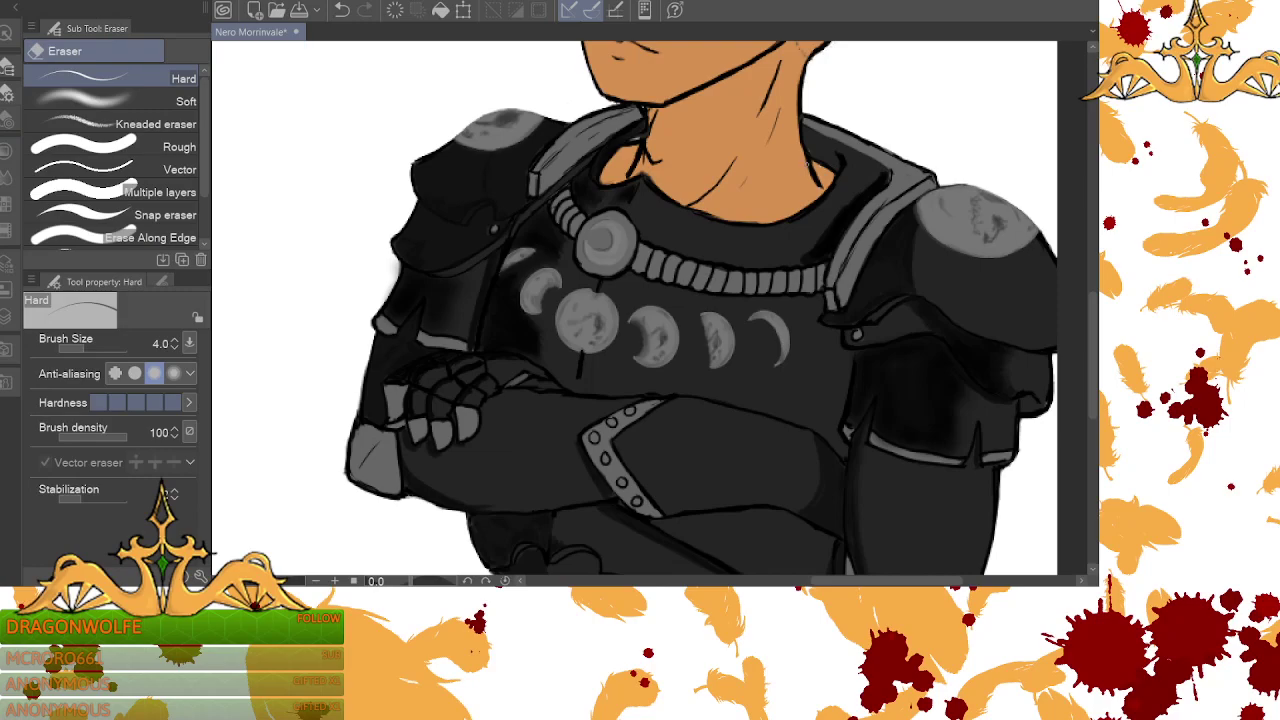
left_click_drag(884, 172, 838, 217)
key("j")
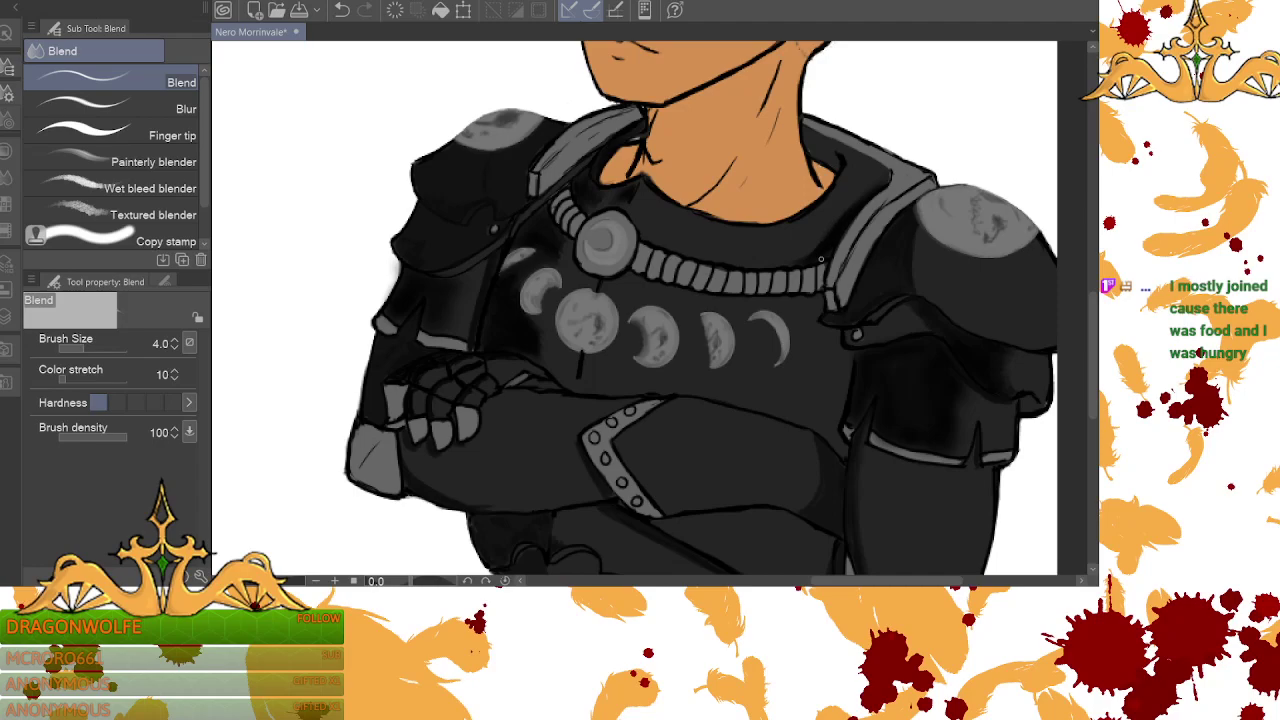
- Shade the chest, crossed forearm and waist where they meet the character's left arm with the G-pen, and blend the edges
key("p")
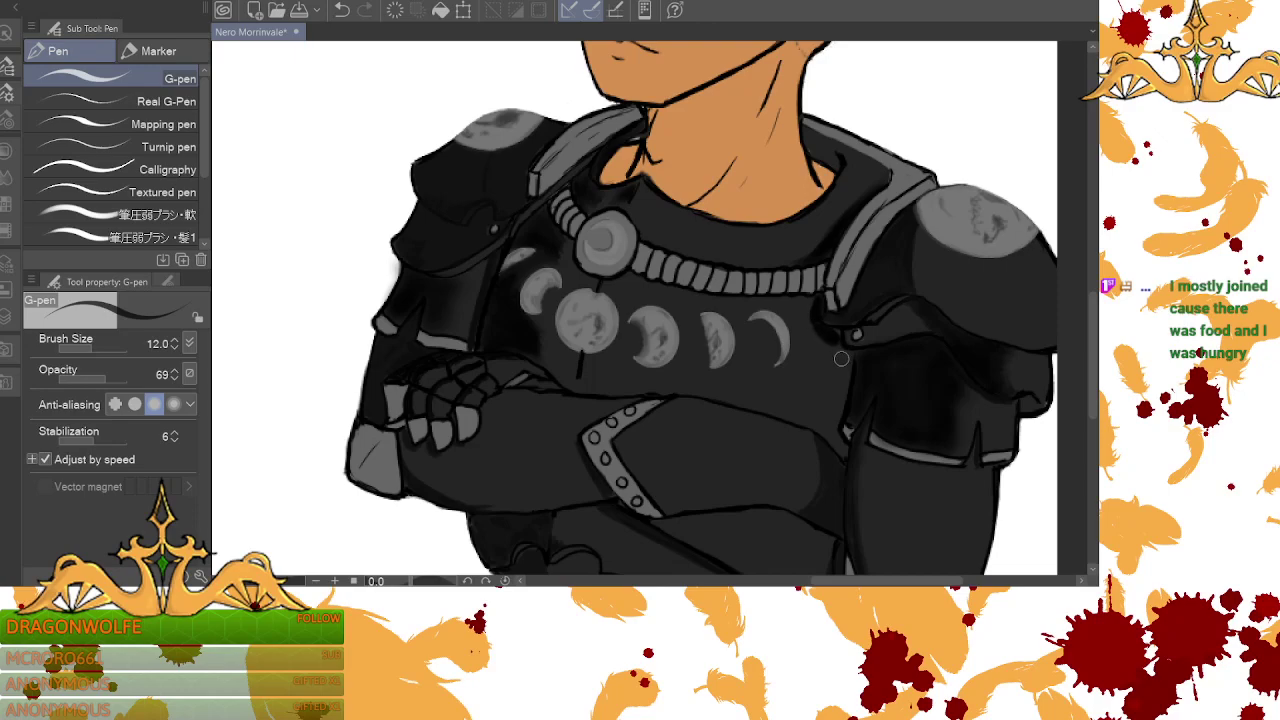
left_click_drag(1094, 343, 1094, 363)
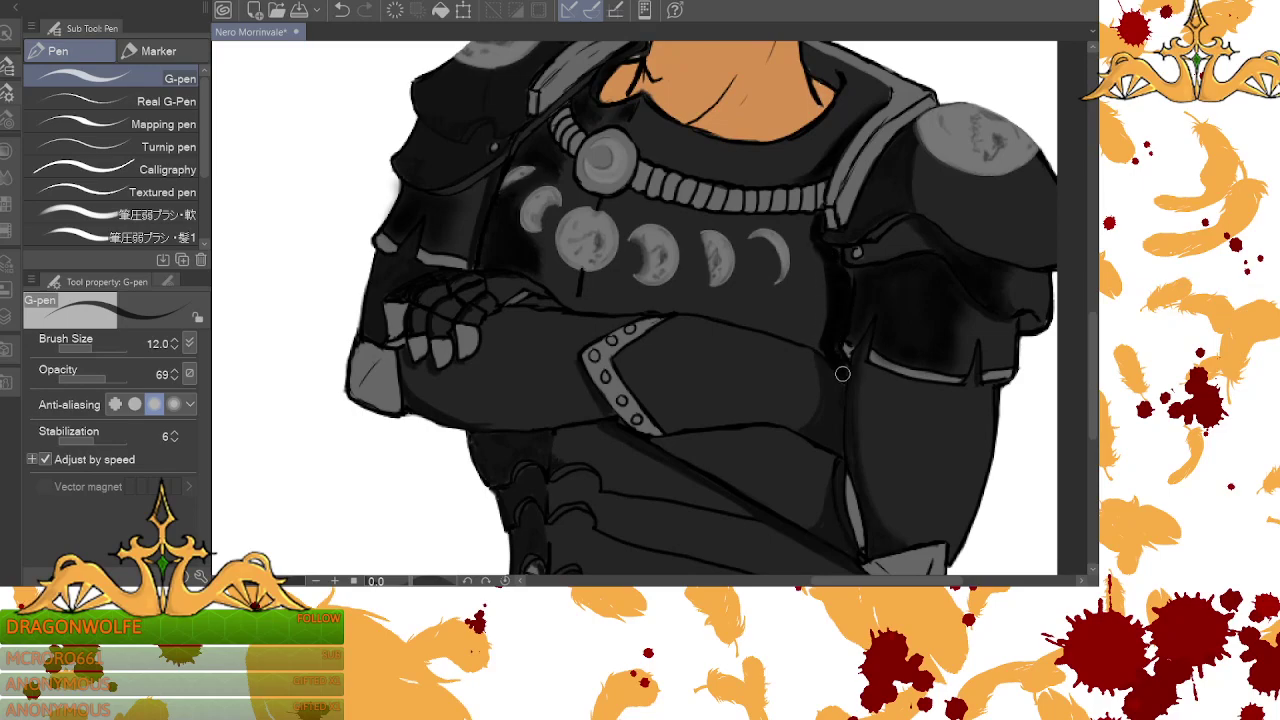
scroll(1095, 420, "down", 3)
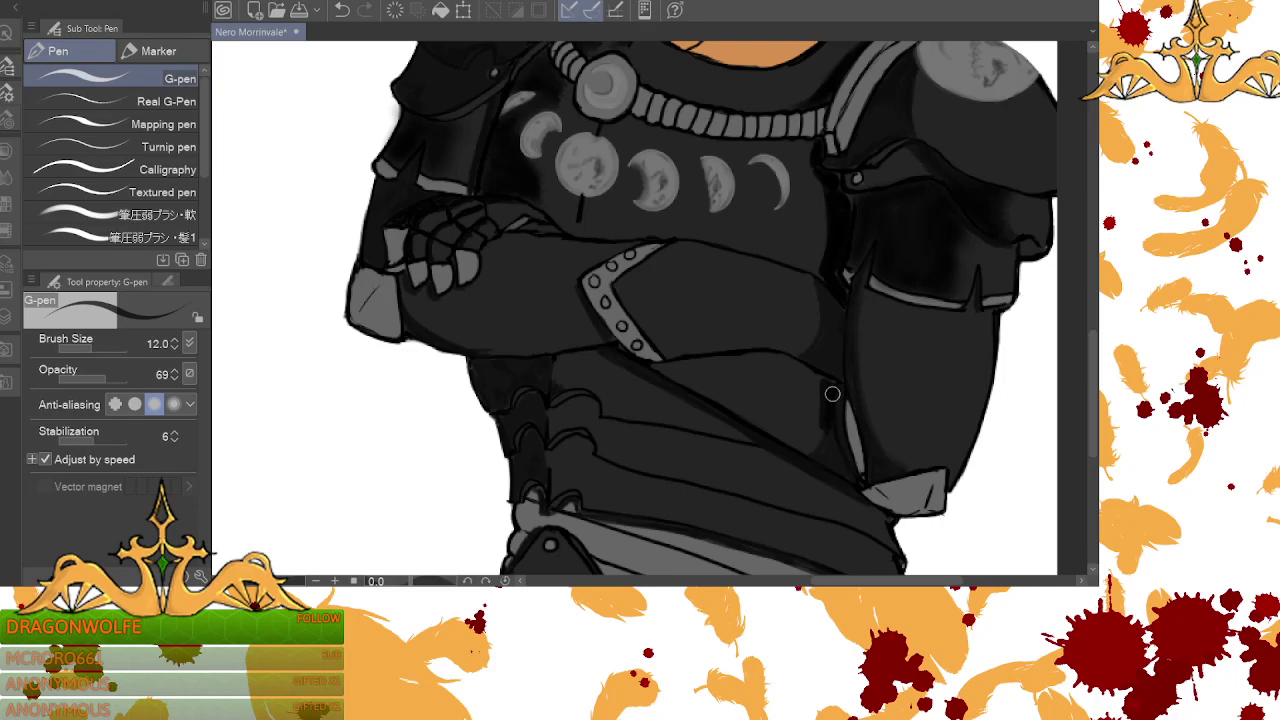
mouse_move(825, 385)
left_mouse_down()
mouse_move(814, 447)
mouse_move(802, 447)
mouse_move(846, 473)
mouse_move(830, 441)
mouse_move(833, 466)
mouse_move(839, 386)
mouse_move(846, 466)
left_mouse_up()
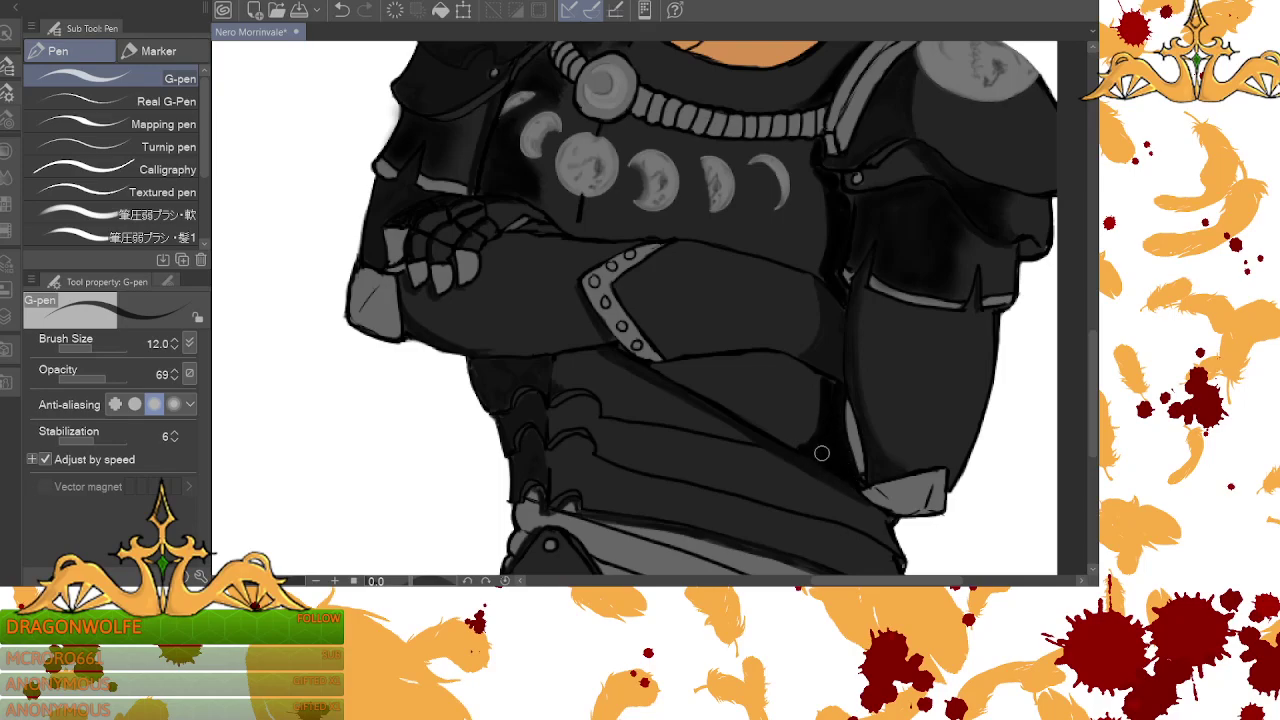
mouse_move(803, 356)
left_mouse_down()
mouse_move(821, 329)
mouse_move(817, 285)
mouse_move(844, 325)
mouse_move(833, 304)
mouse_move(830, 367)
left_mouse_up()
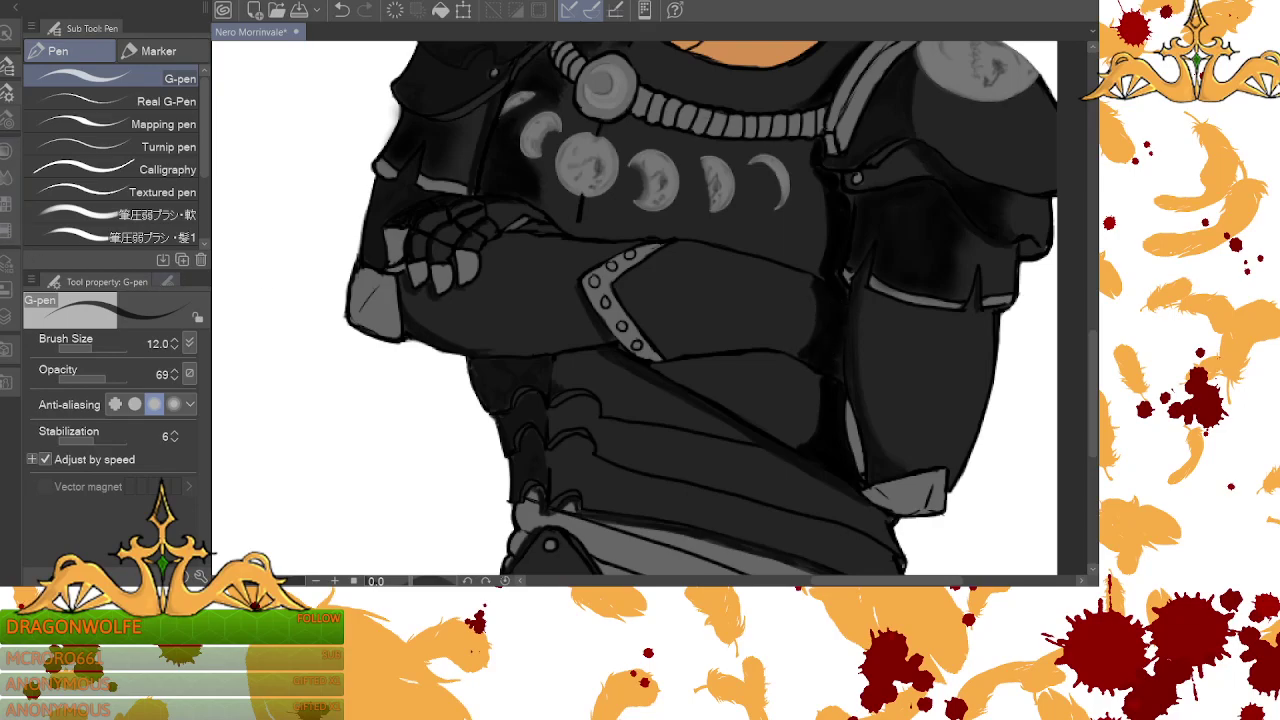
key("j")
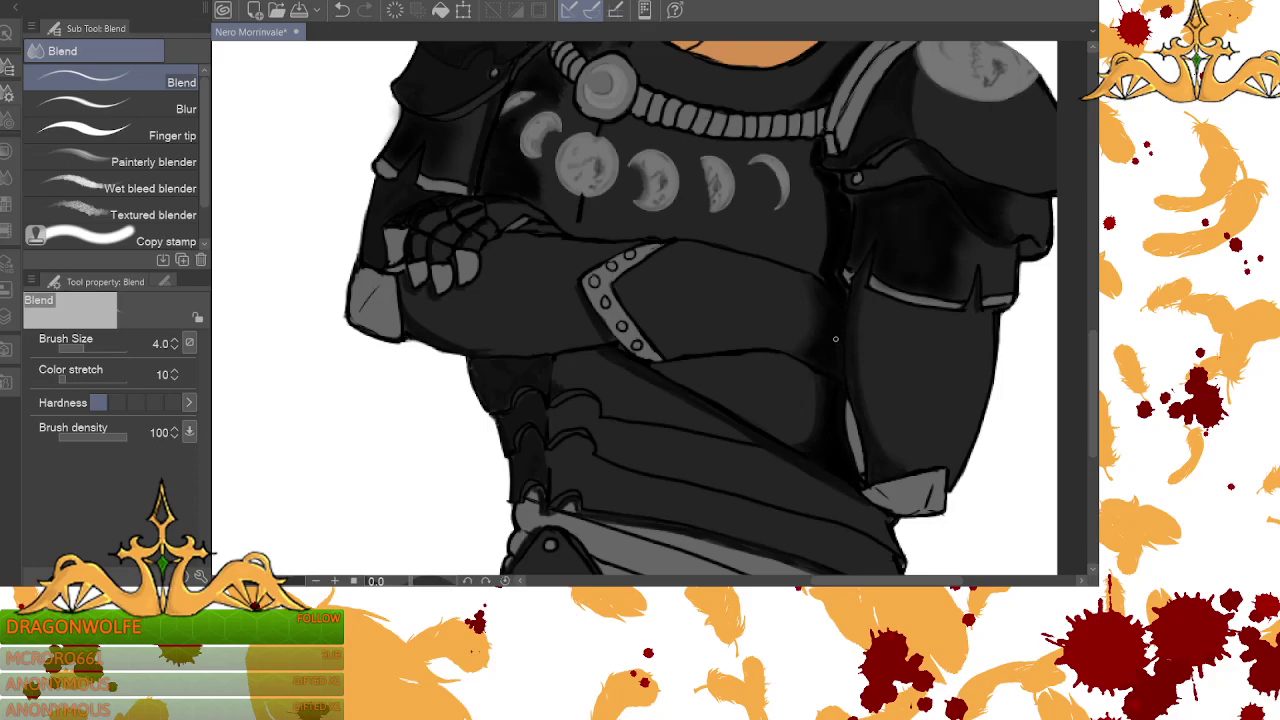
- Shade the character's left arm below the shoulder pad's arm plate along its length with the G-pen and blend it
left_click_drag(1093, 400, 1095, 423)
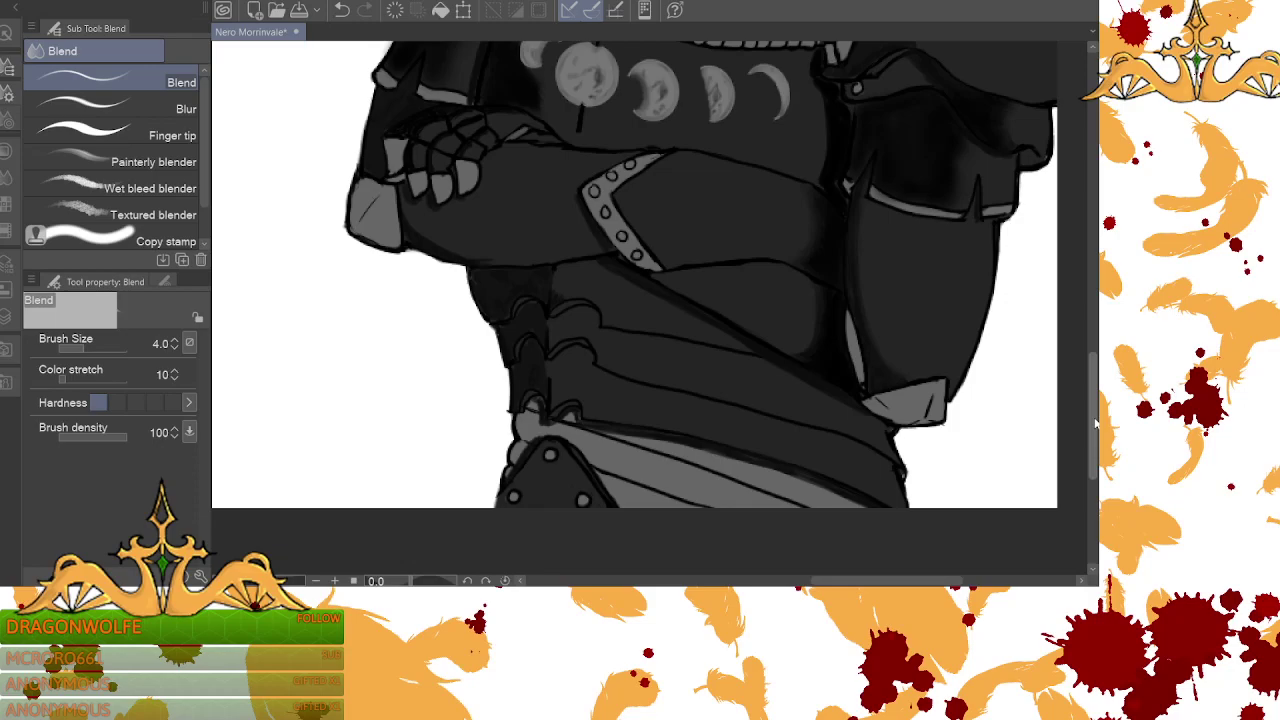
left_click(315, 581)
left_click(315, 581)
left_click_drag(1093, 401, 1093, 369)
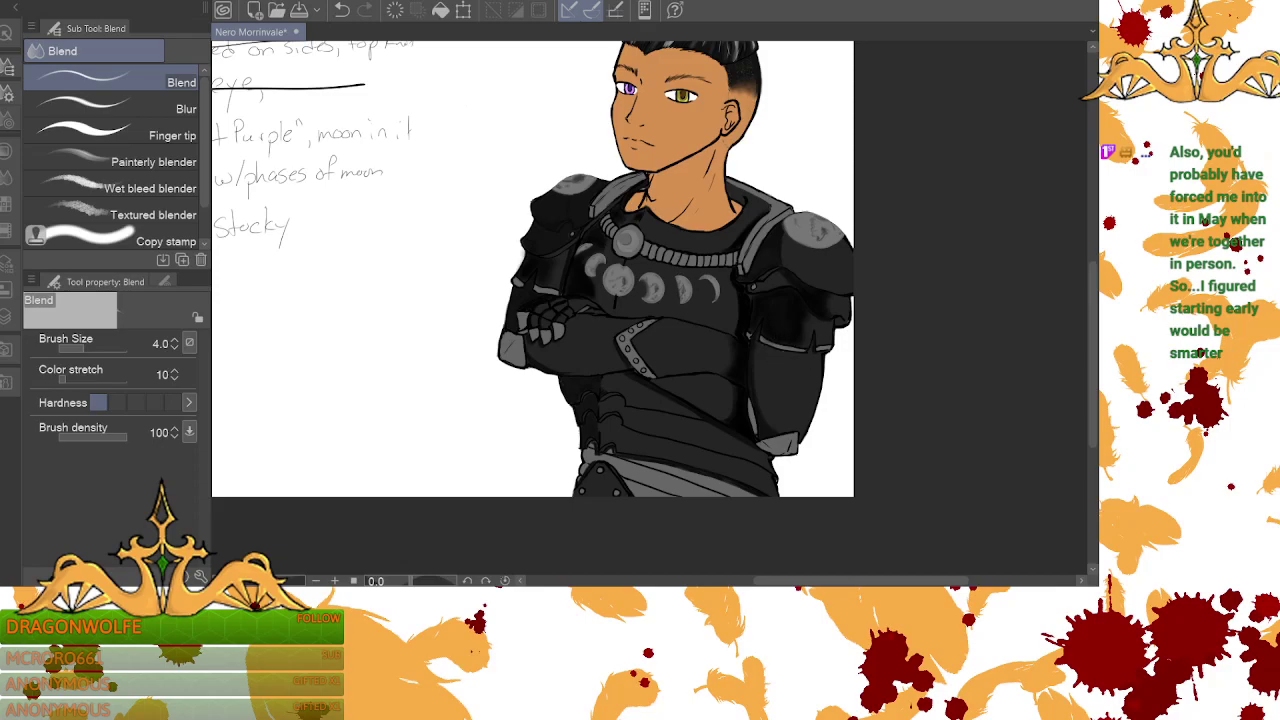
key("p")
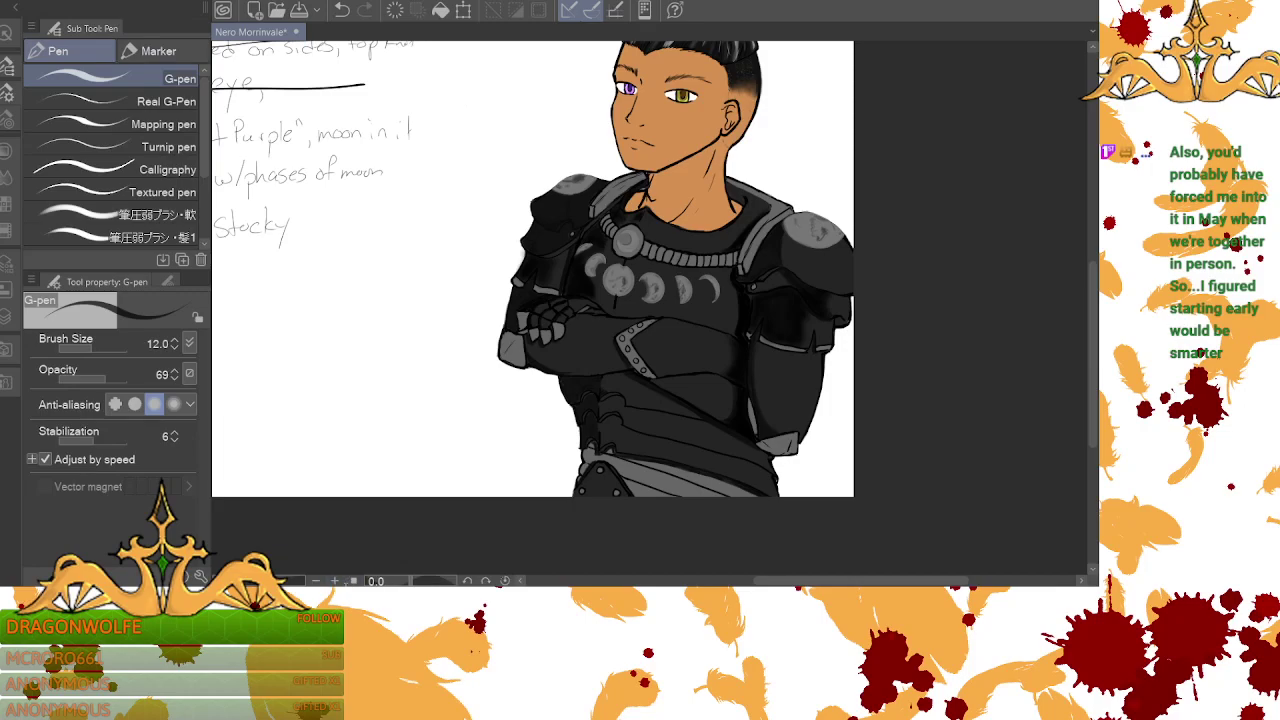
left_click(334, 580)
mouse_move(835, 377)
left_mouse_down()
mouse_move(824, 433)
mouse_move(835, 383)
mouse_move(825, 419)
mouse_move(842, 482)
left_mouse_up()
mouse_move(808, 360)
left_mouse_down()
mouse_move(810, 413)
mouse_move(823, 397)
mouse_move(828, 492)
left_mouse_up()
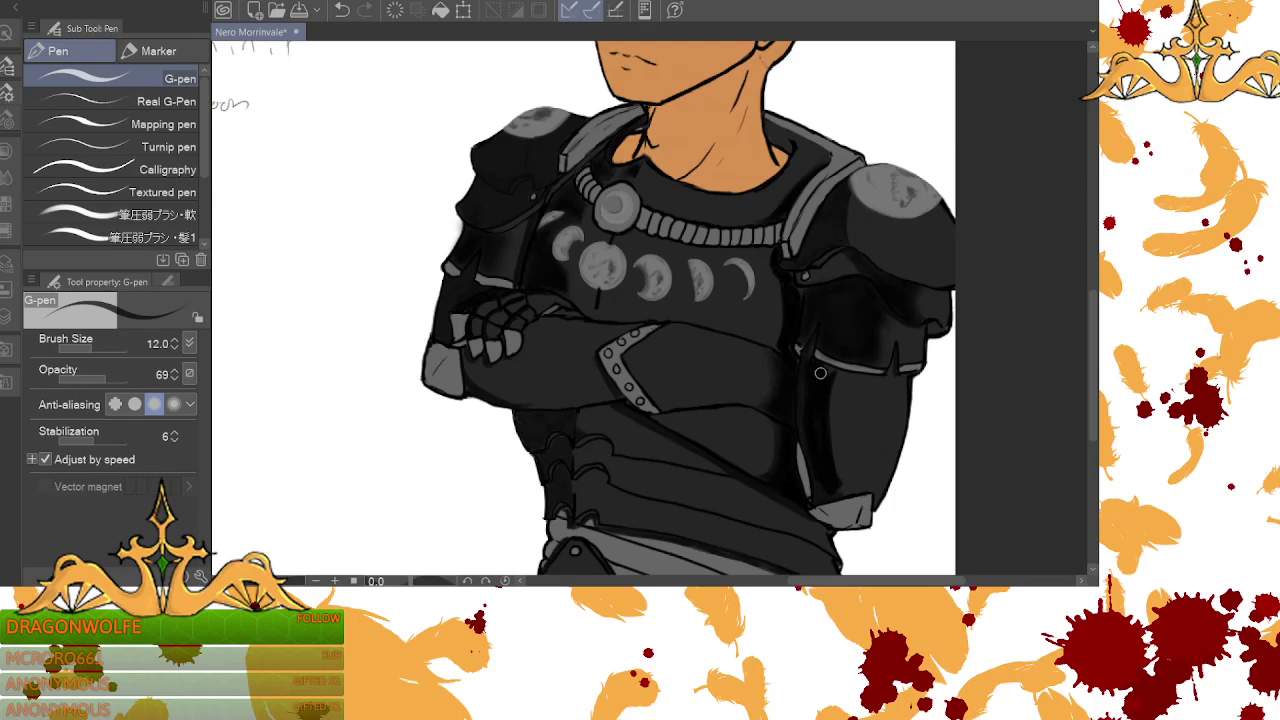
key("j")
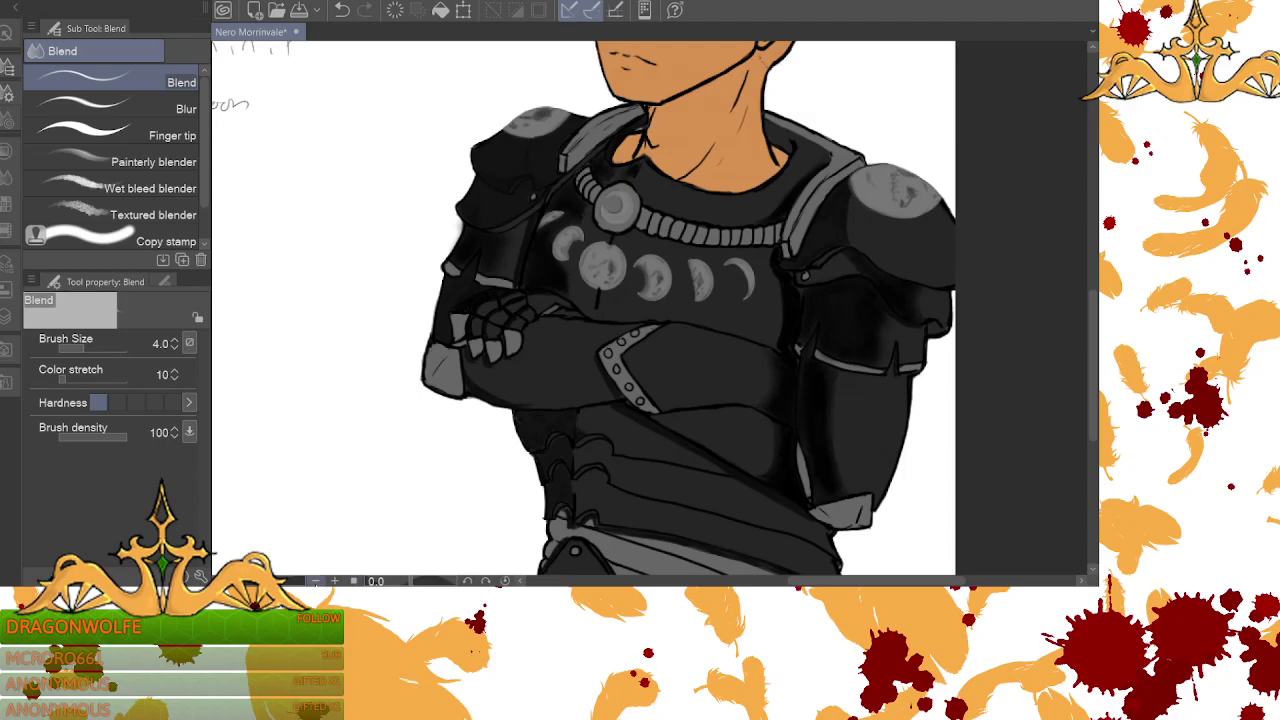
- Set the drawing color to a dark gray with brightness value 30 and the G-pen's opacity to 50
left_click(316, 581)
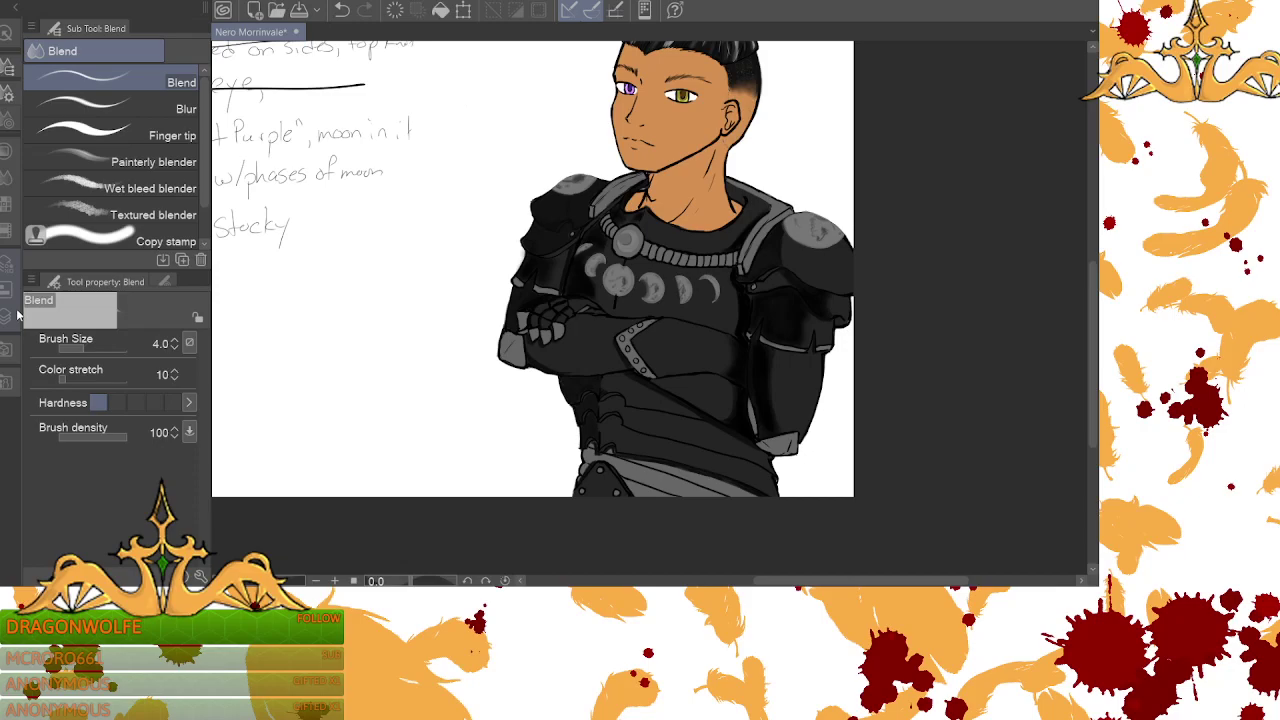
left_click(5, 151)
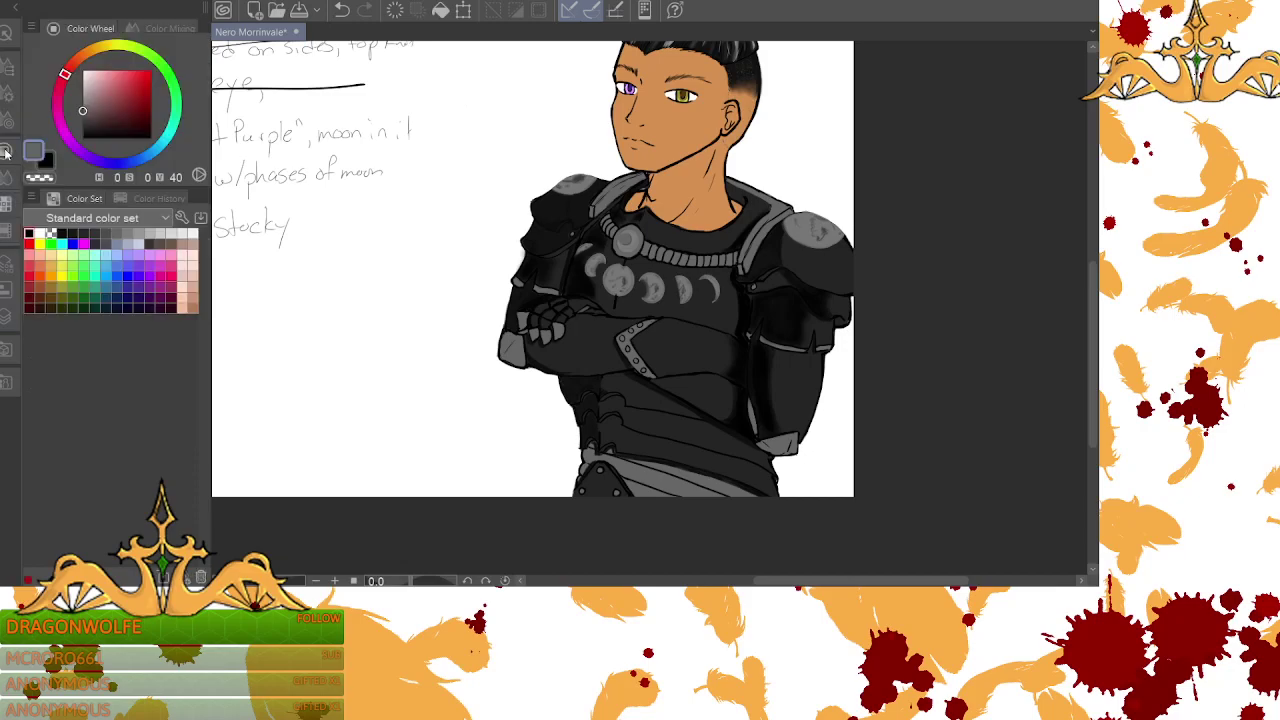
left_click(106, 233)
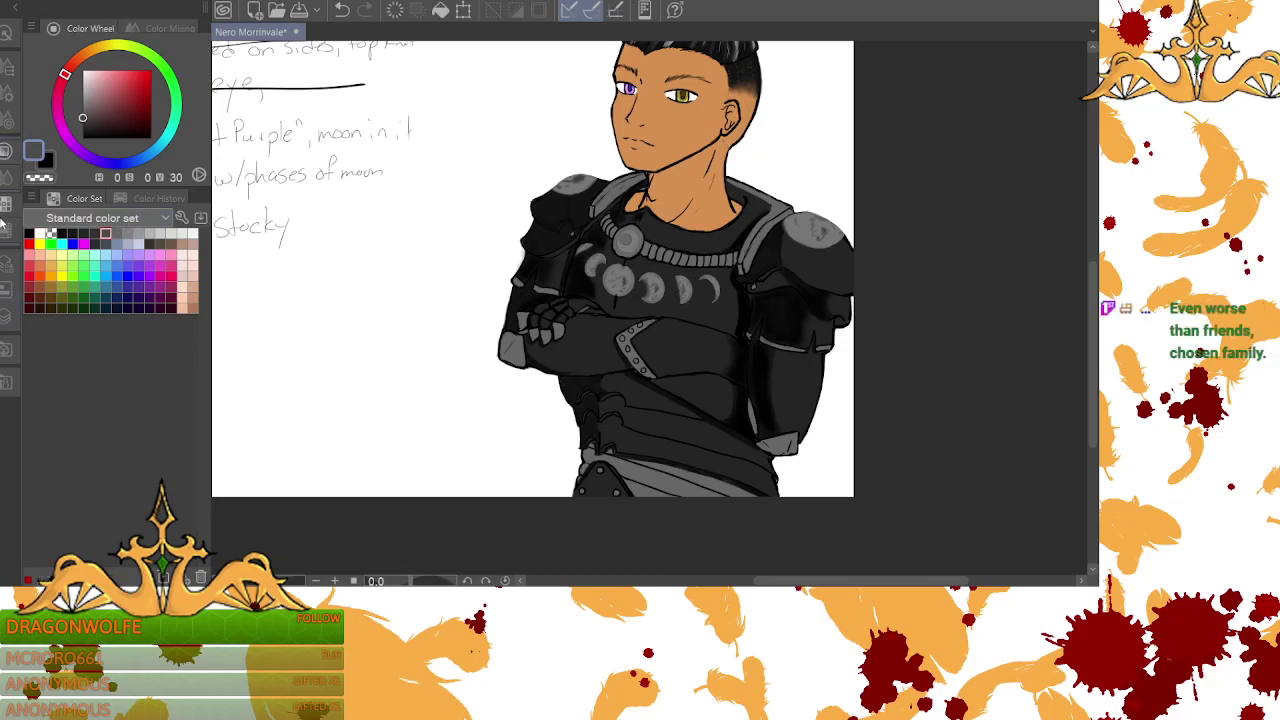
left_click(8, 66)
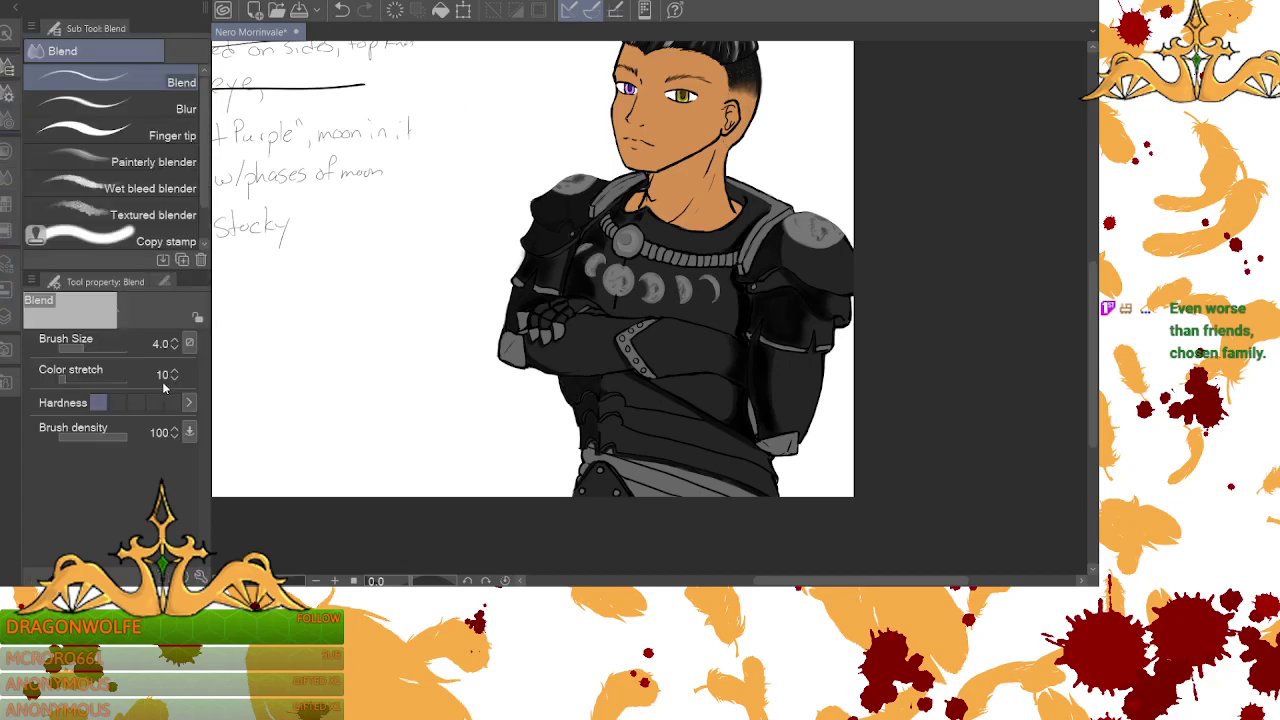
key("p")
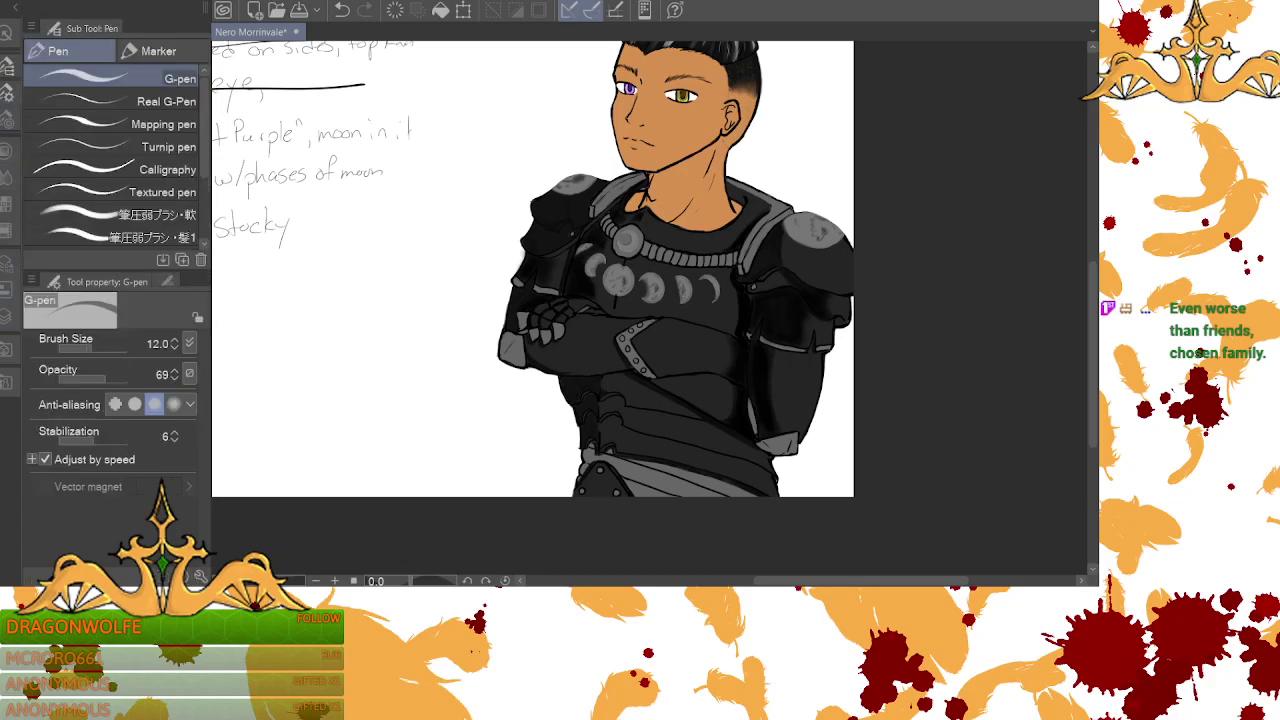
left_click(174, 378)
left_click(335, 581)
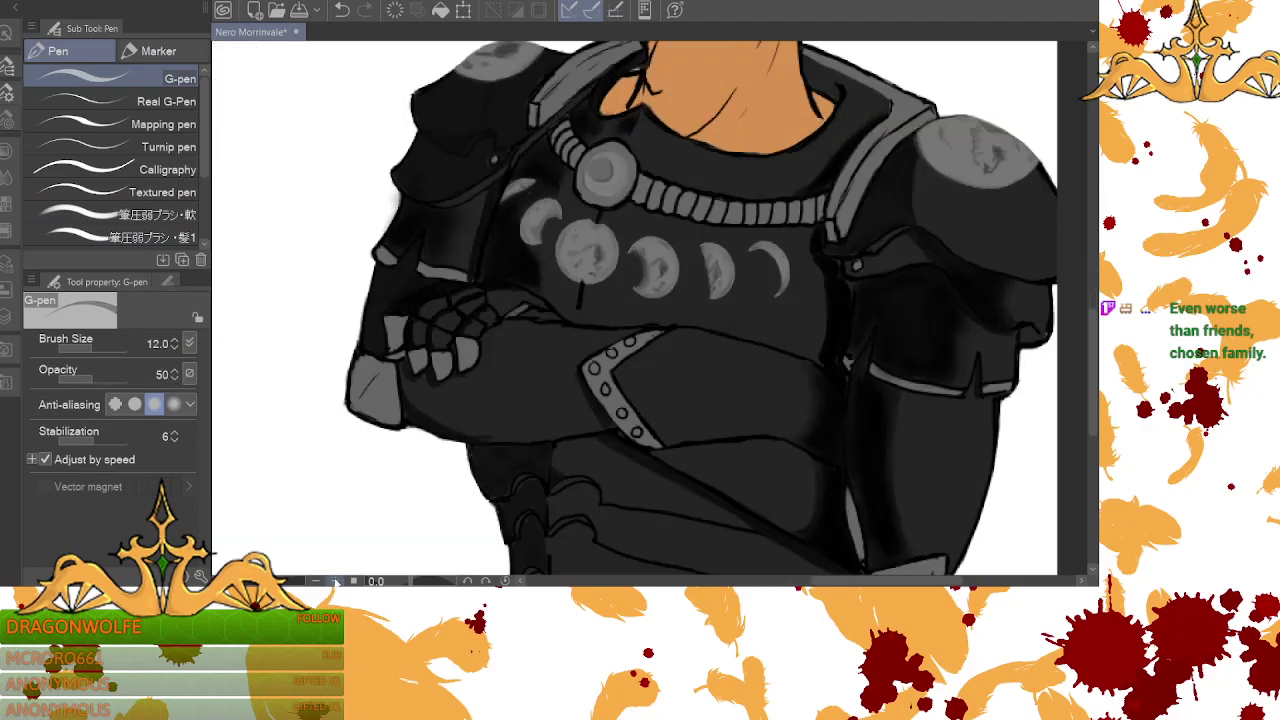
- Shade the moon cap on the character's right shoulder with translucent dark gray G-pen strokes, redoing the first stroke
left_click_drag(1094, 354, 1094, 302)
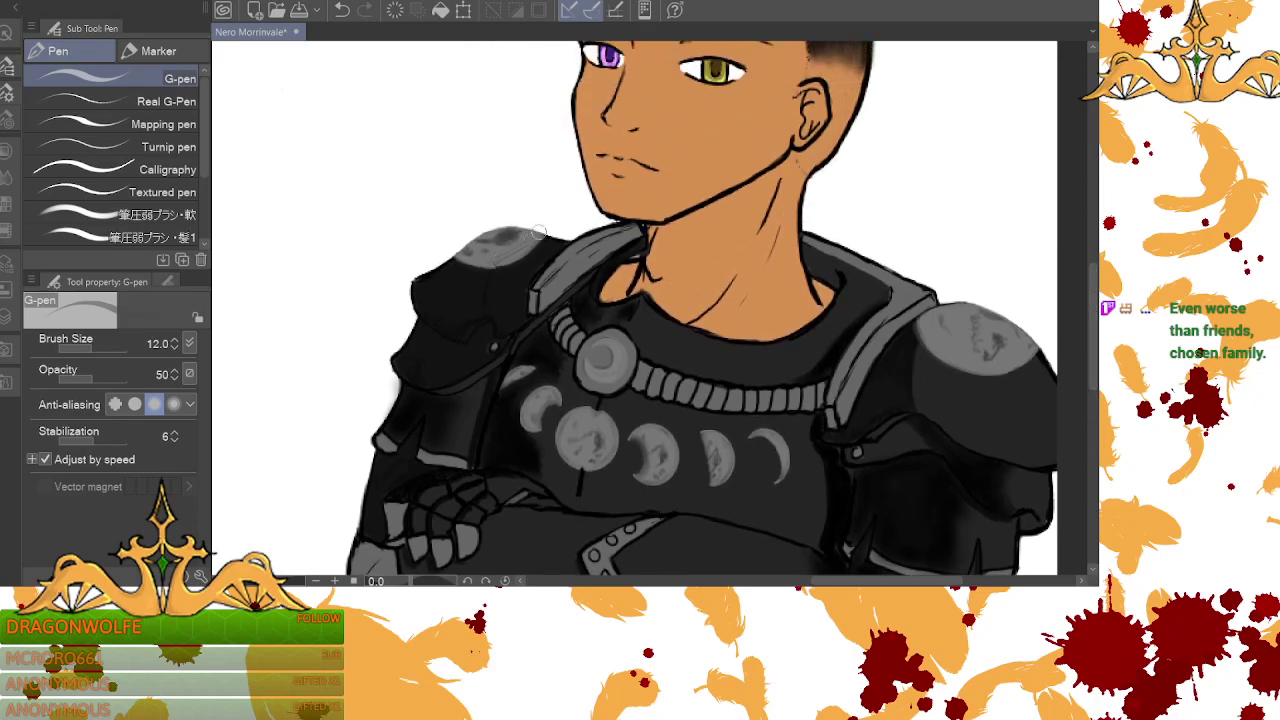
mouse_move(532, 238)
left_mouse_down()
mouse_move(498, 257)
mouse_move(524, 248)
mouse_move(466, 243)
mouse_move(471, 257)
mouse_move(505, 256)
mouse_move(540, 233)
mouse_move(479, 266)
mouse_move(536, 227)
mouse_move(488, 234)
left_mouse_up()
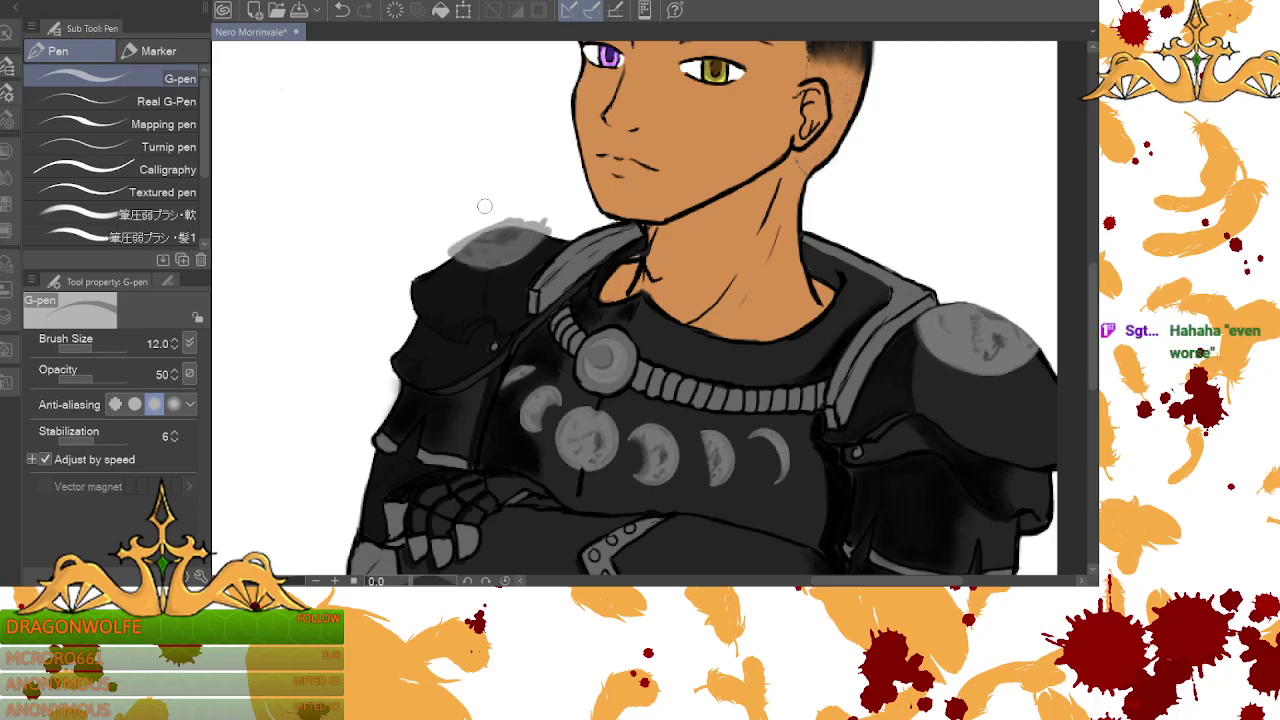
left_click(341, 12)
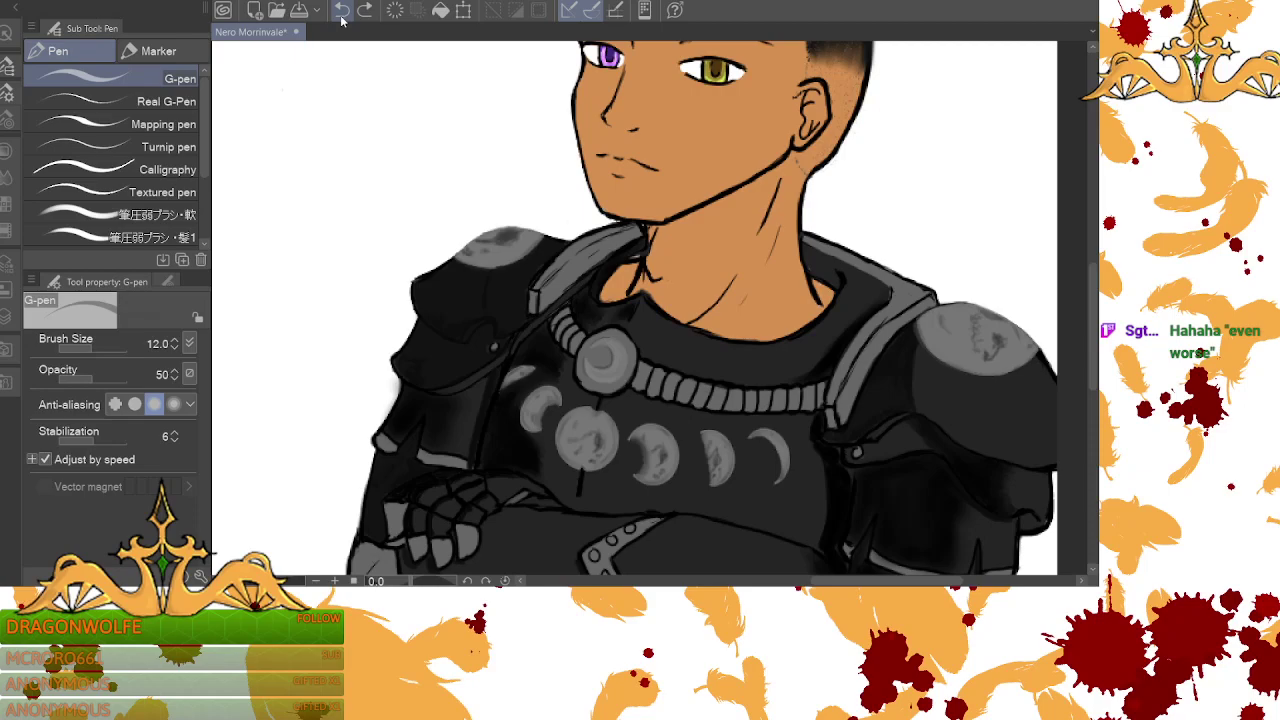
mouse_move(525, 245)
left_mouse_down()
mouse_move(464, 253)
mouse_move(498, 260)
mouse_move(533, 240)
mouse_move(482, 258)
mouse_move(514, 232)
mouse_move(500, 240)
left_mouse_up()
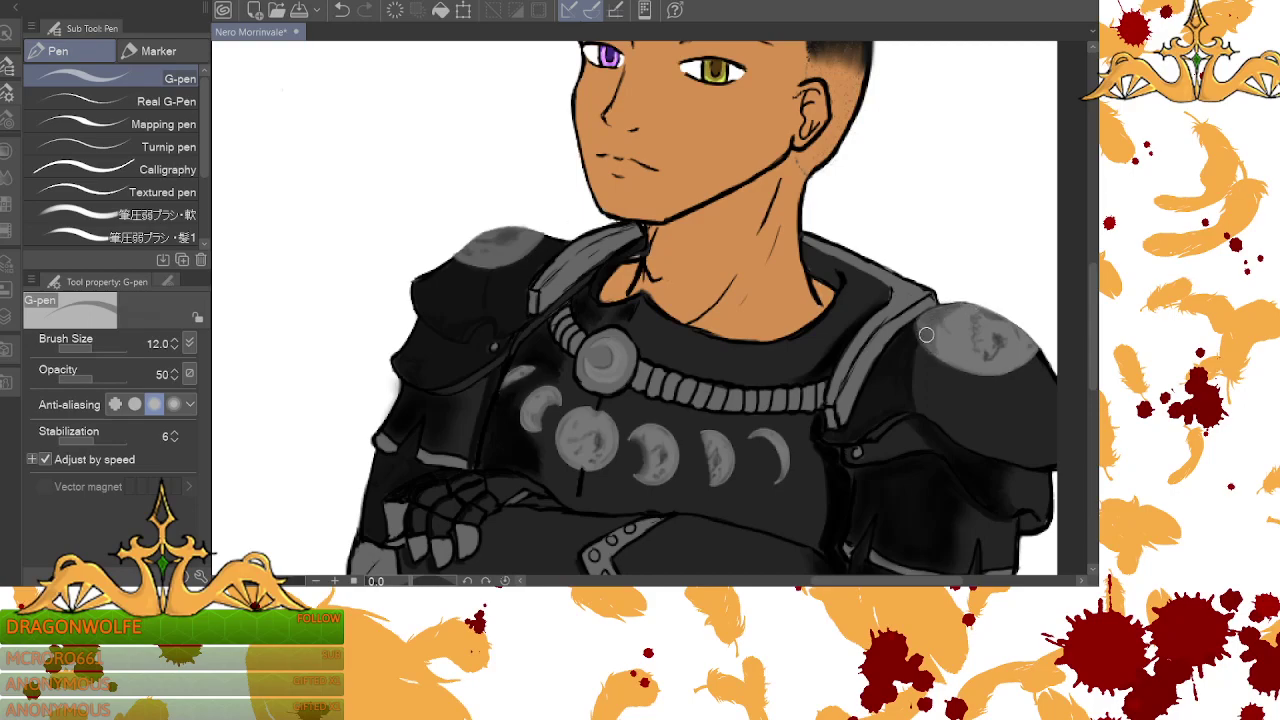
- Shade the edge of the moon cap on the character's left shoulder with the G-pen and blend it
left_click(341, 9)
left_click(341, 9)
left_click(341, 9)
left_click(341, 9)
left_click_drag(941, 318, 997, 305)
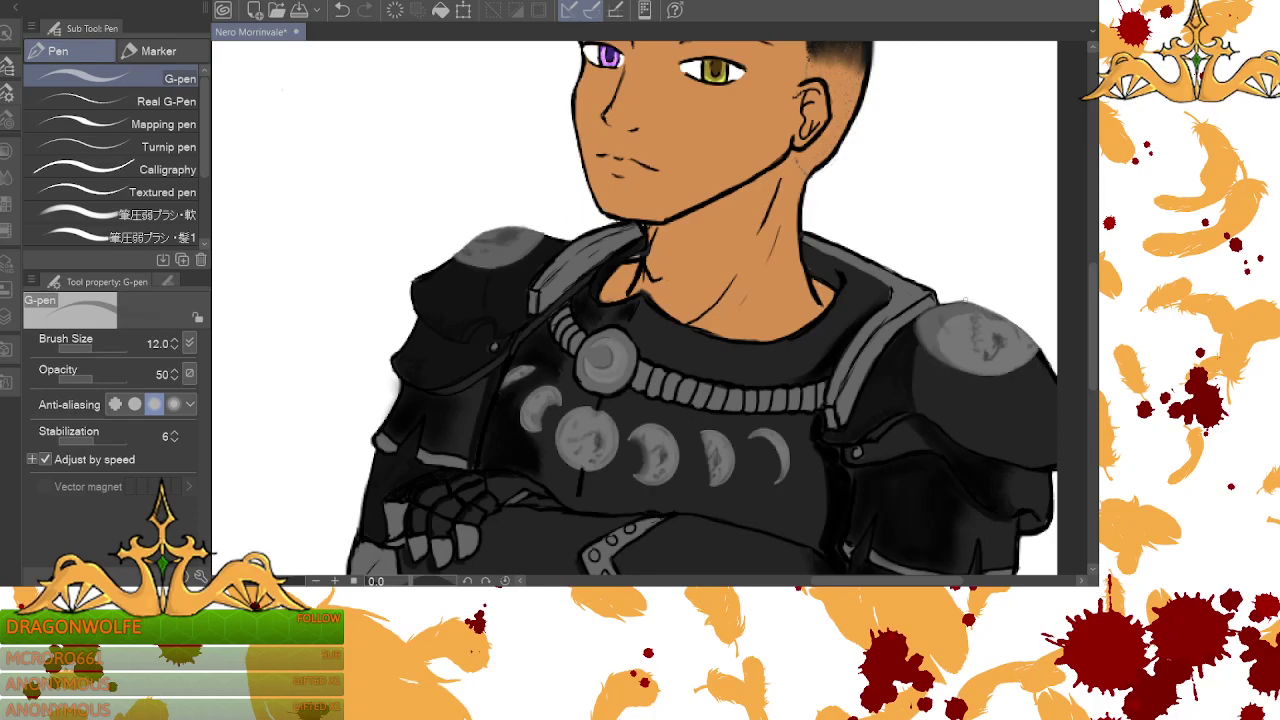
key("j")
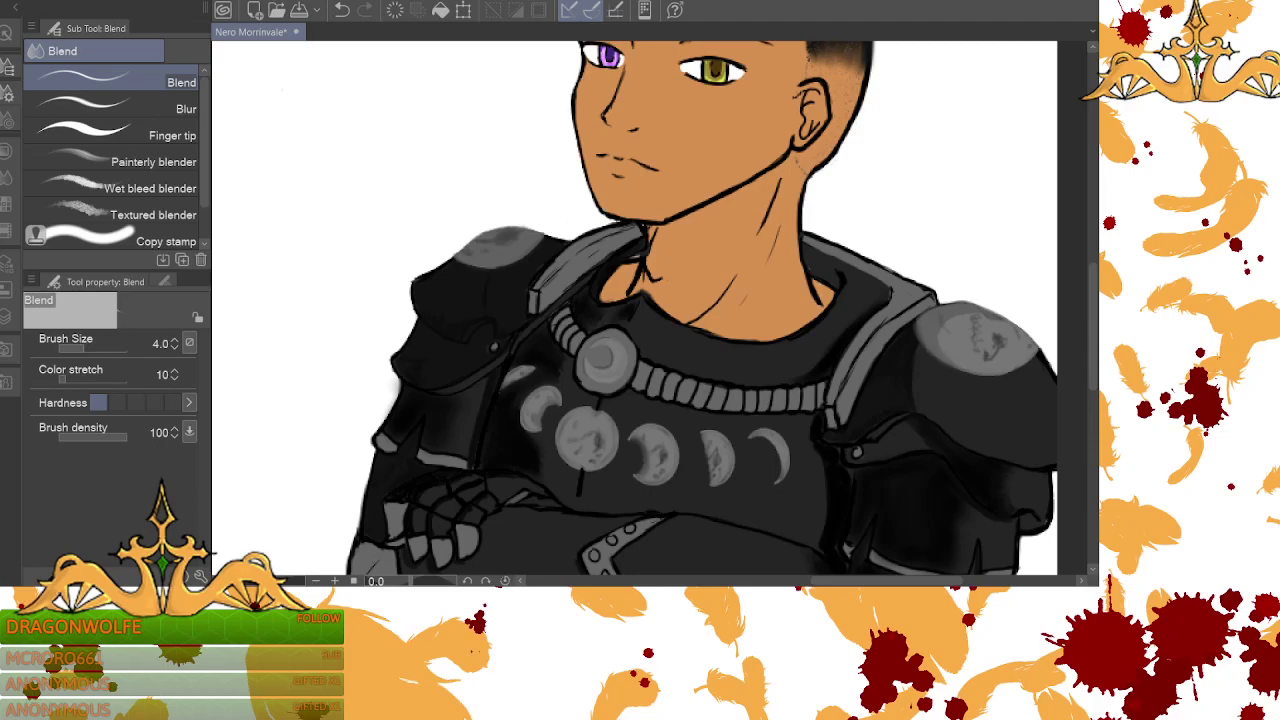
- Reduce the G-pen's brush size to 9 and shade the thick crescent moon beside the full moon on the chest
scroll(950, 355, "down", 3)
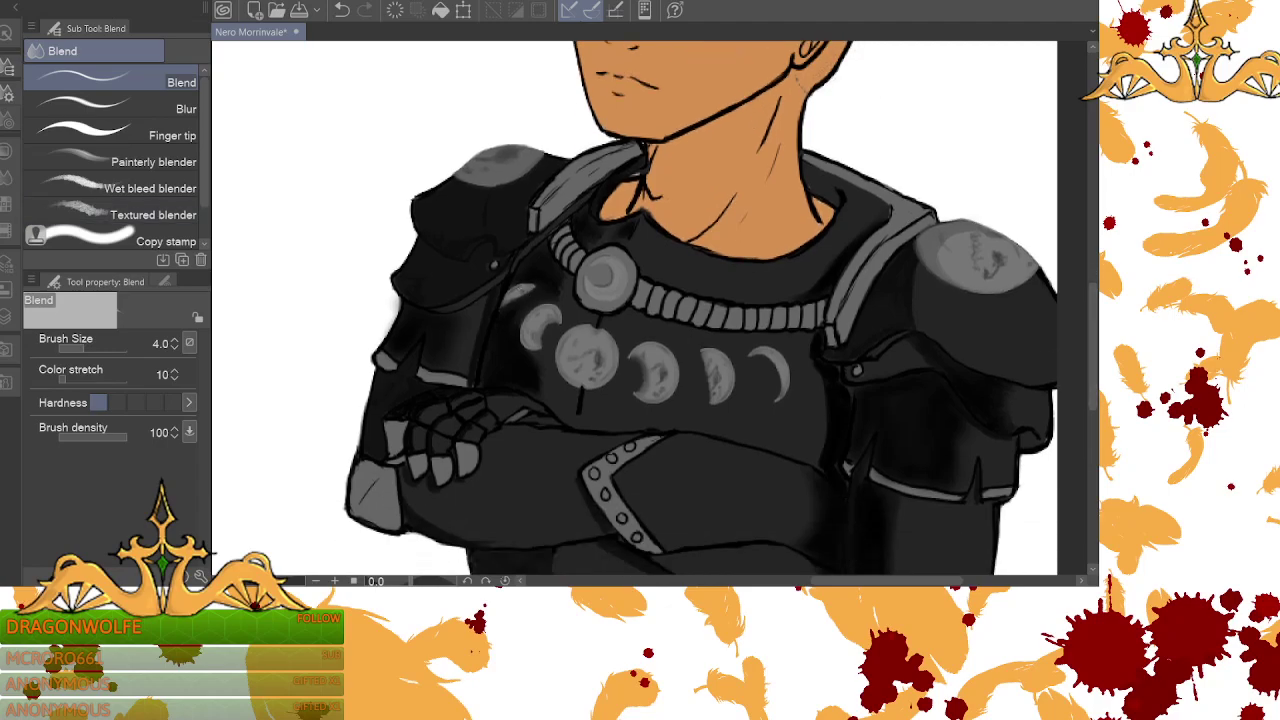
key("p")
key("bracketleft")
key("bracketleft")
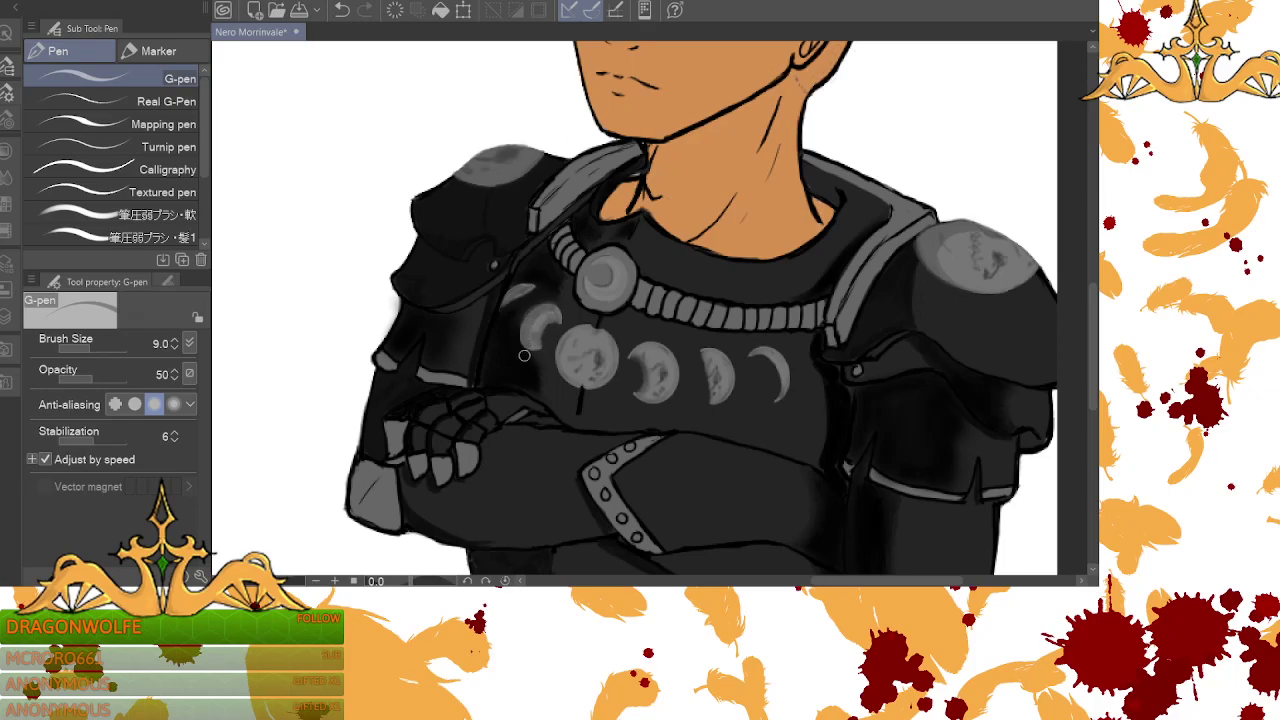
key("ctrl+z")
mouse_move(552, 313)
left_mouse_down()
mouse_move(530, 318)
mouse_move(536, 345)
left_mouse_up()
- Set the G-pen's brush size to 10, shade the full moon on the chest and blend the shading
left_click(174, 348)
left_click(174, 348)
left_click(174, 348)
left_click(174, 348)
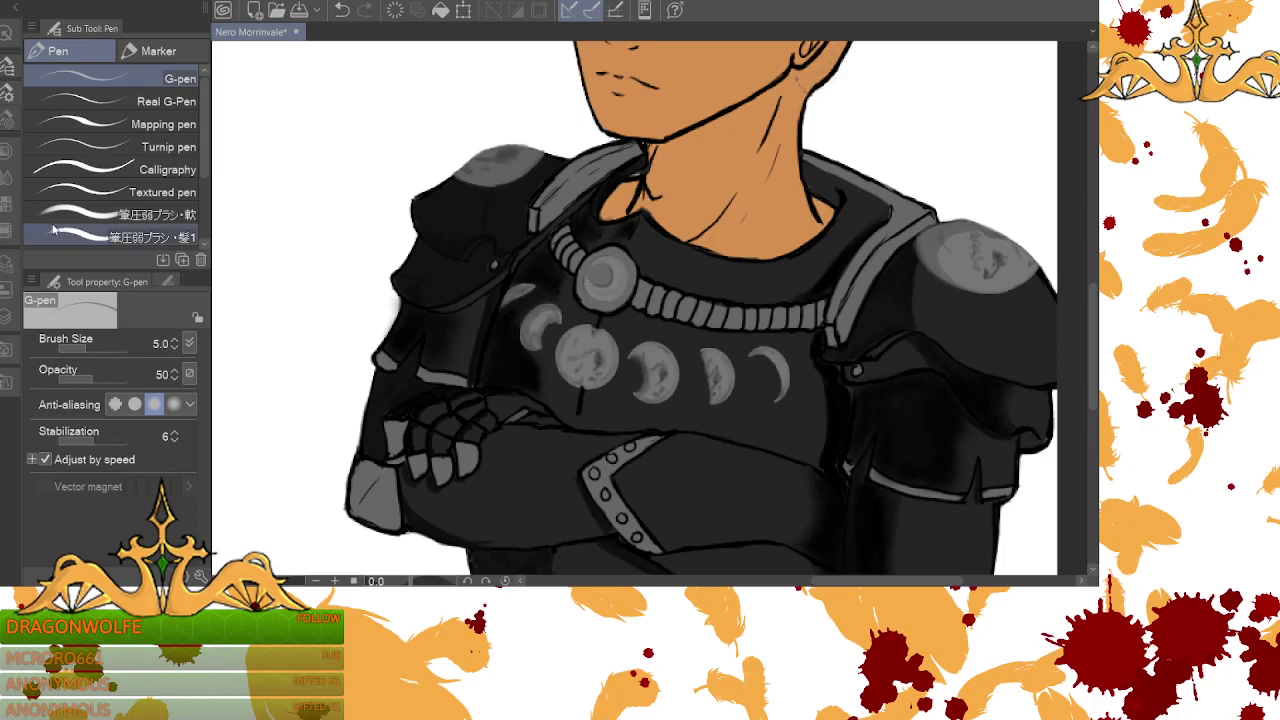
left_click(174, 340)
left_click(173, 339)
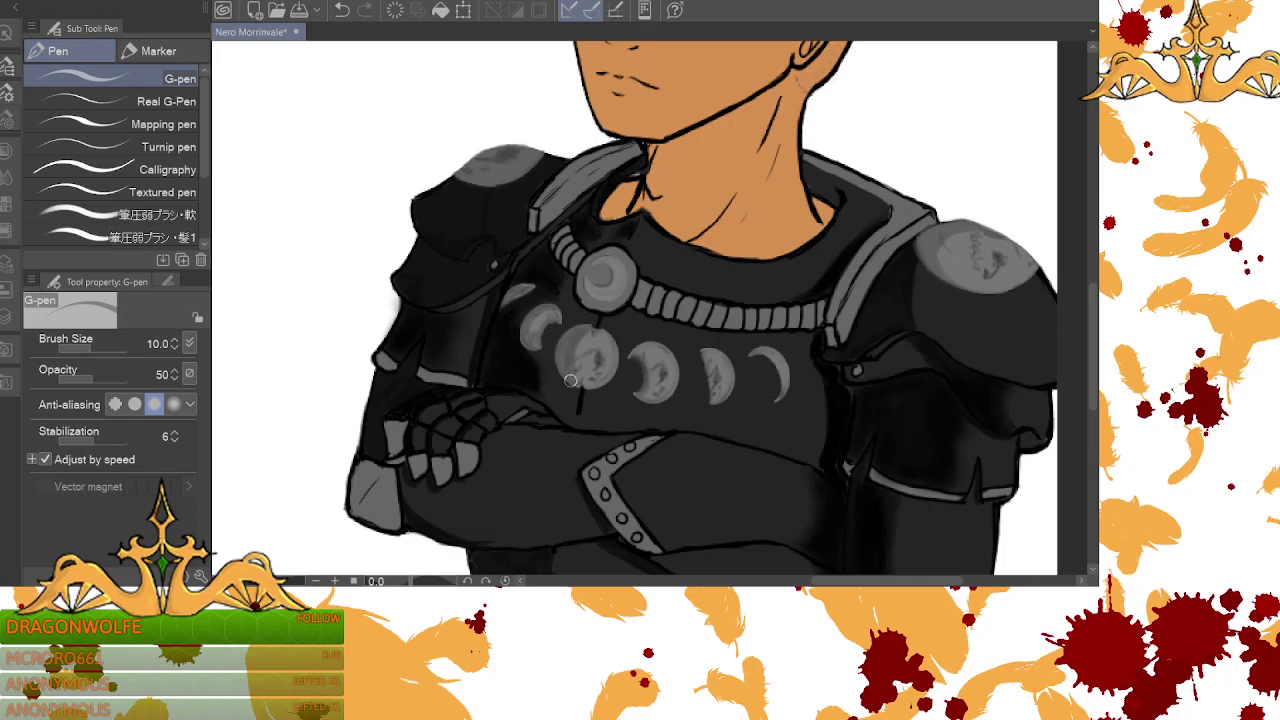
key("j")
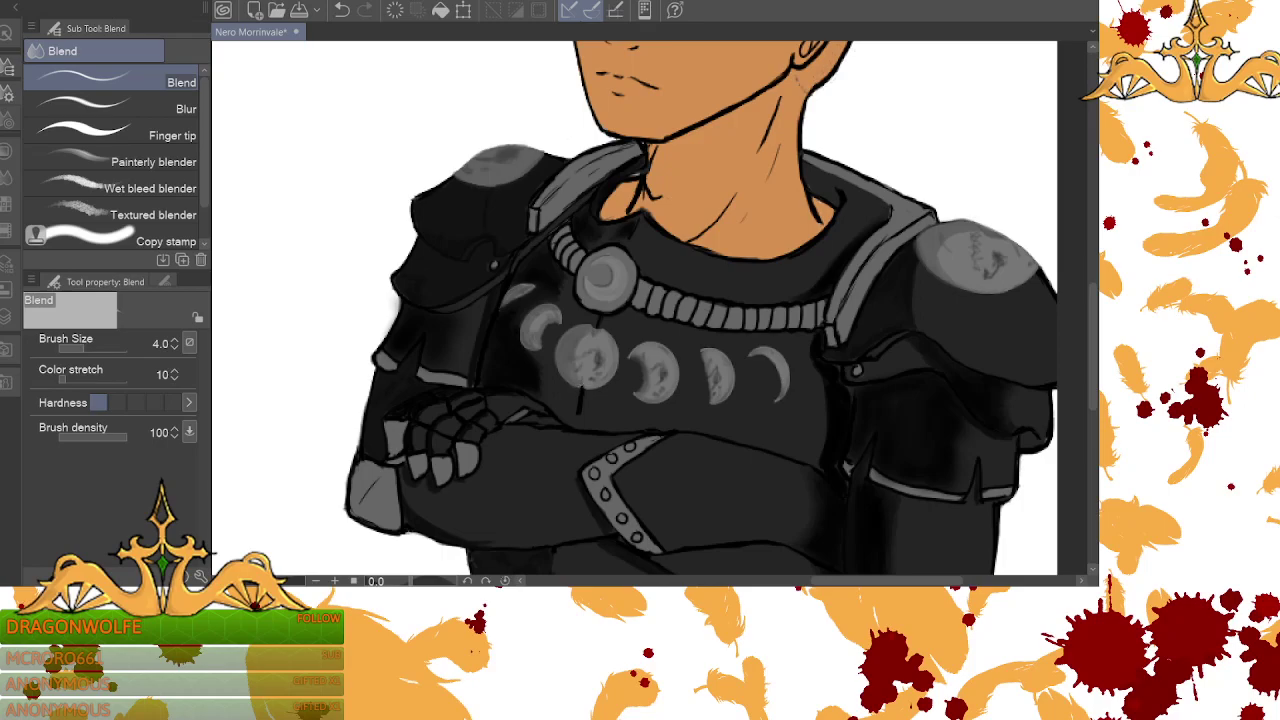
- Set the Blend brush size to 11 and shade the gray collar trim on the character's right side with the G-pen
left_click(174, 340)
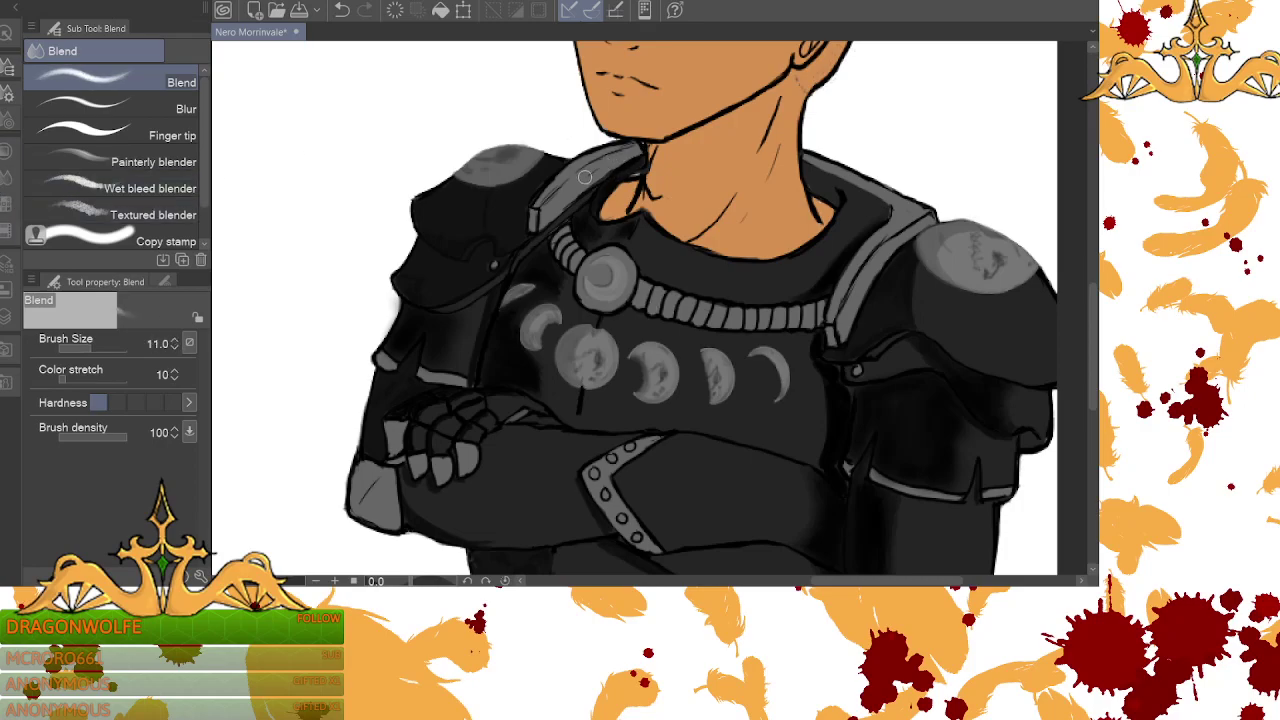
key("p")
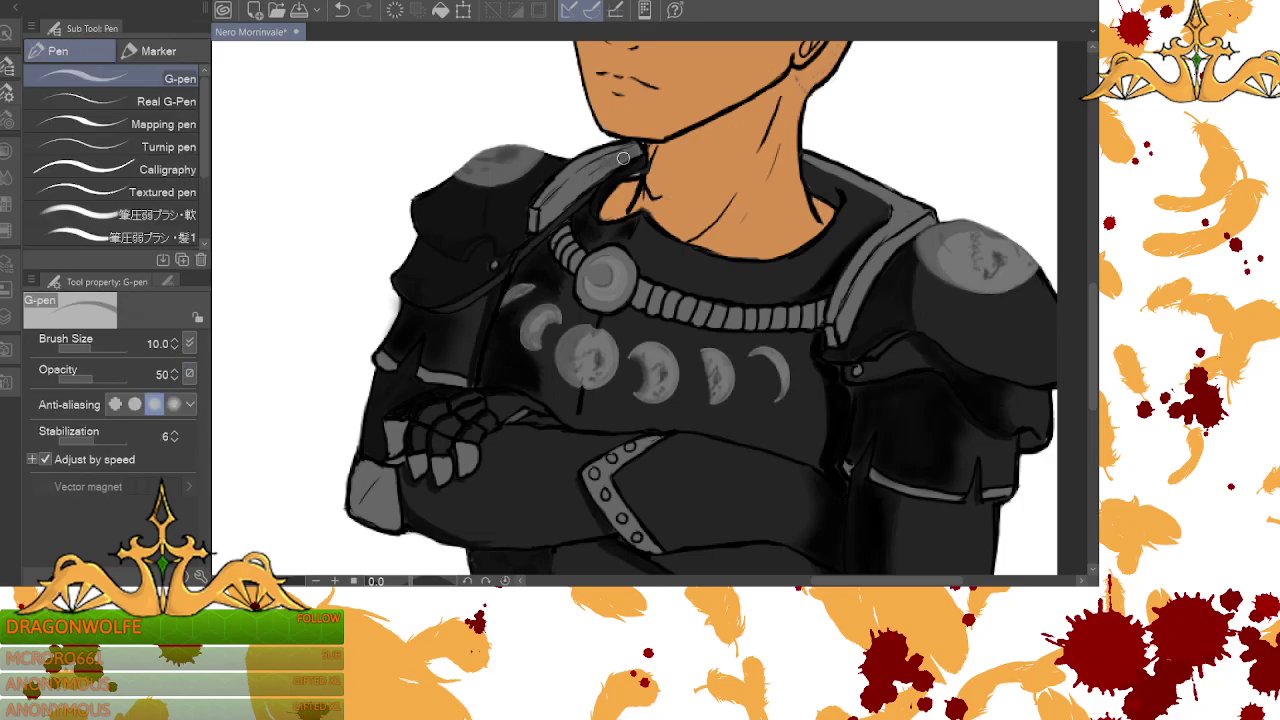
key("ctrl+z")
left_click_drag(620, 156, 572, 194)
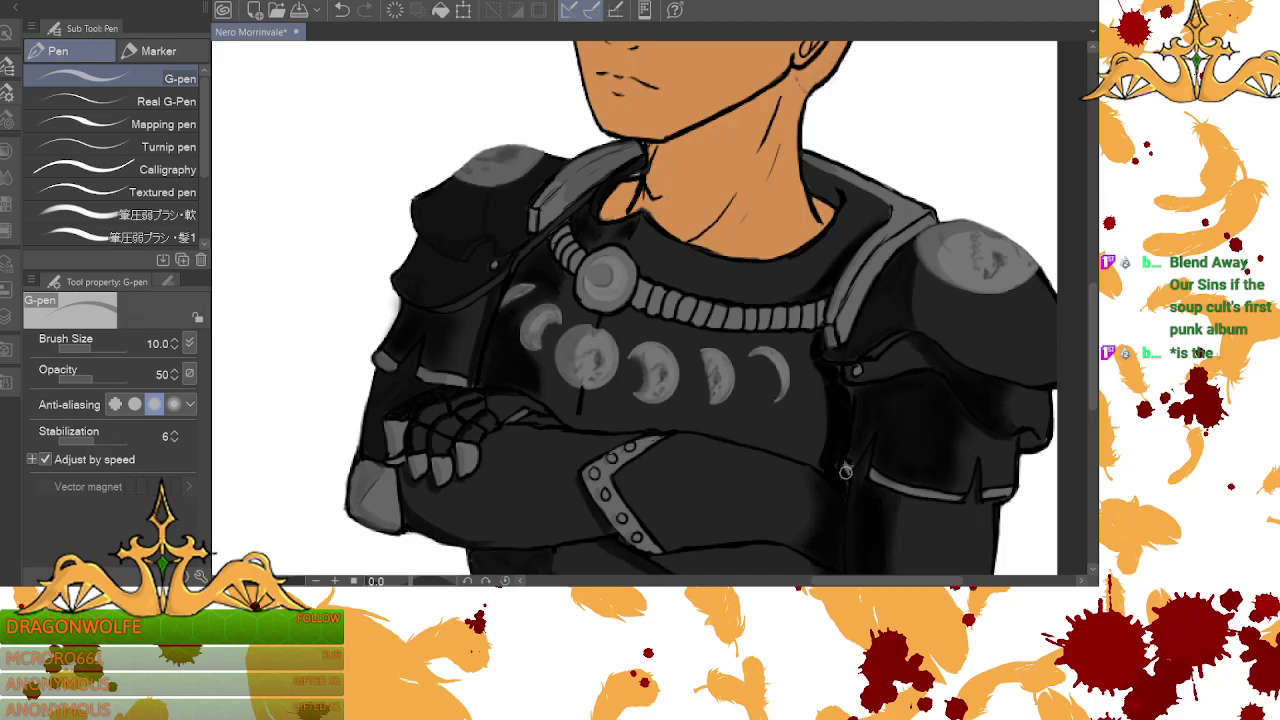
- Shade the gray plates below the waist around the riveted plate with the G-pen and blend the shading
scroll(891, 261, "down", 5)
left_click_drag(533, 449, 508, 512)
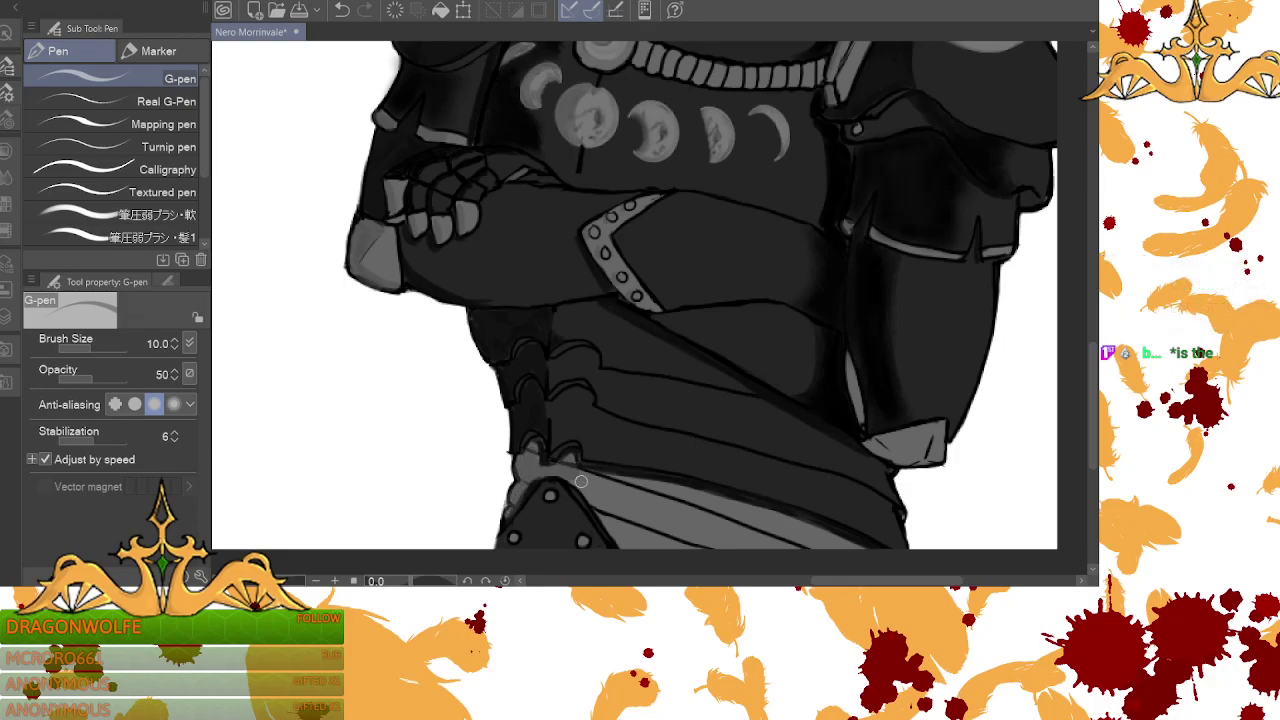
left_click_drag(577, 478, 613, 532)
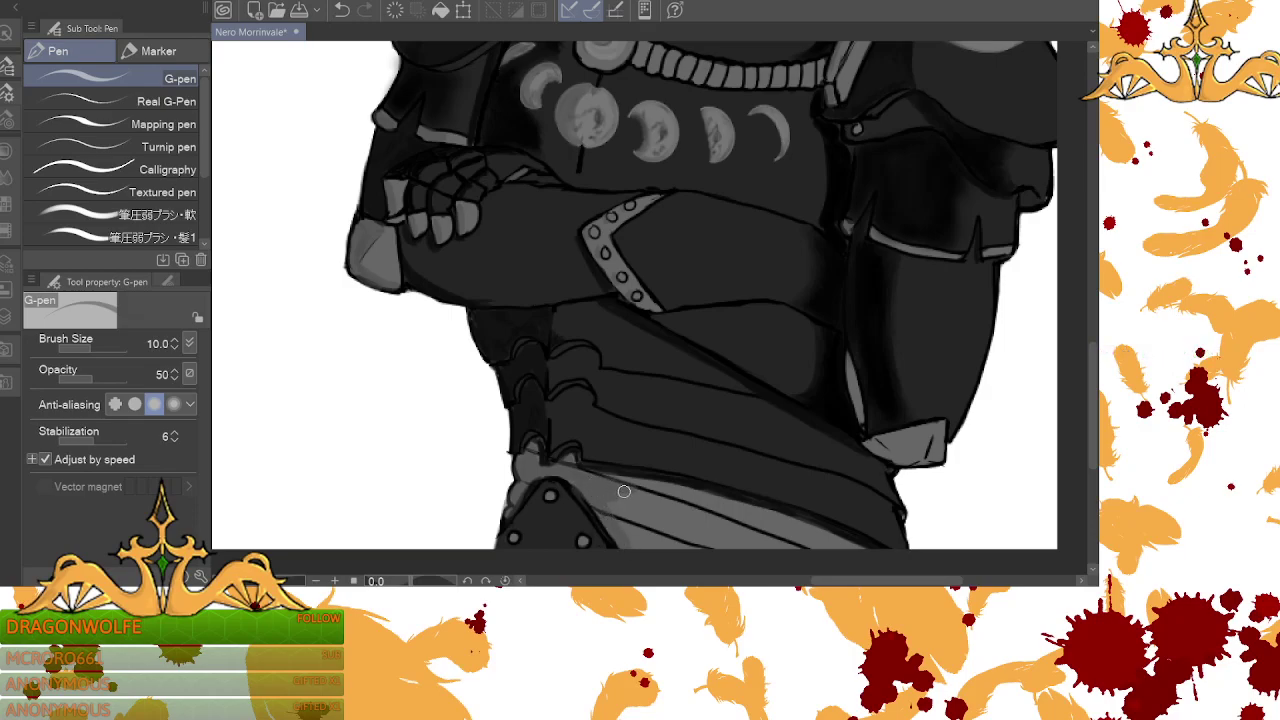
mouse_move(674, 489)
left_mouse_down()
mouse_move(629, 493)
mouse_move(646, 499)
mouse_move(616, 514)
mouse_move(642, 536)
mouse_move(627, 544)
mouse_move(646, 550)
mouse_move(655, 527)
mouse_move(654, 550)
mouse_move(640, 523)
mouse_move(684, 496)
left_mouse_up()
key("j")
mouse_move(608, 505)
left_mouse_down()
mouse_move(640, 484)
mouse_move(575, 483)
left_mouse_up()
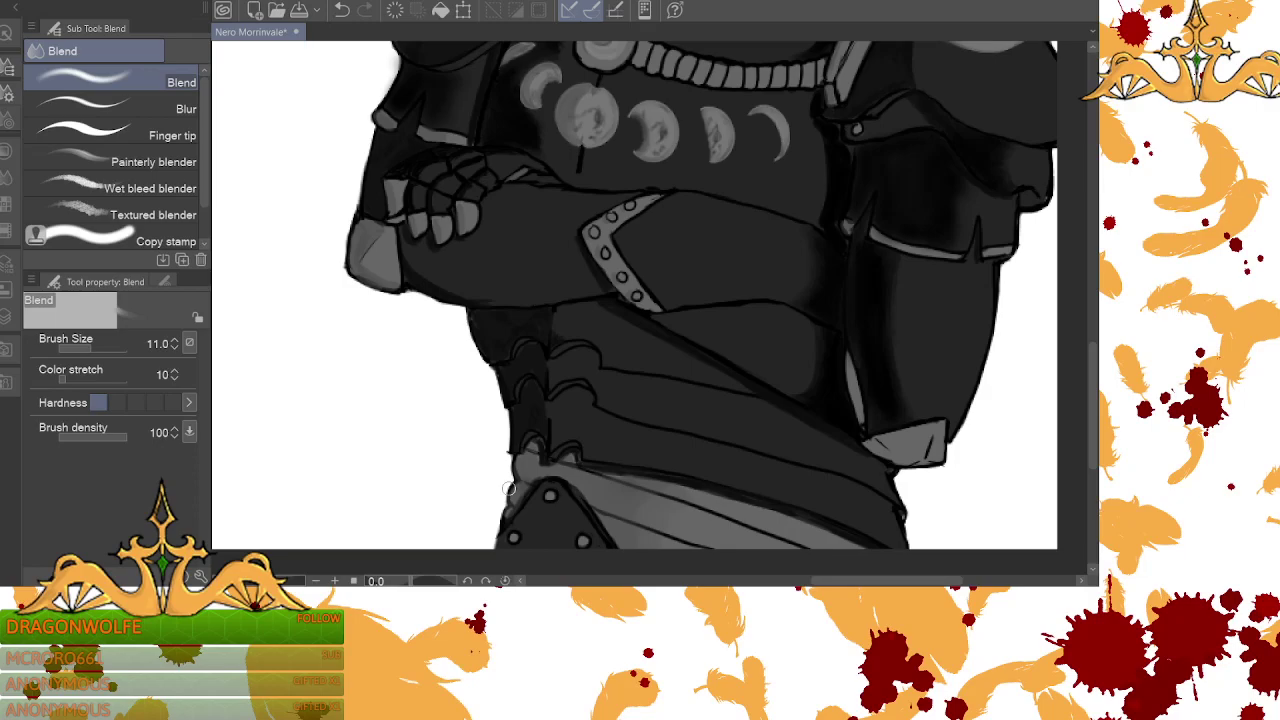
- Add a new layer above Layer 4 and set the drawing color to a reddish brown with hue 20, saturation 48 and brightness 66
left_click(316, 580)
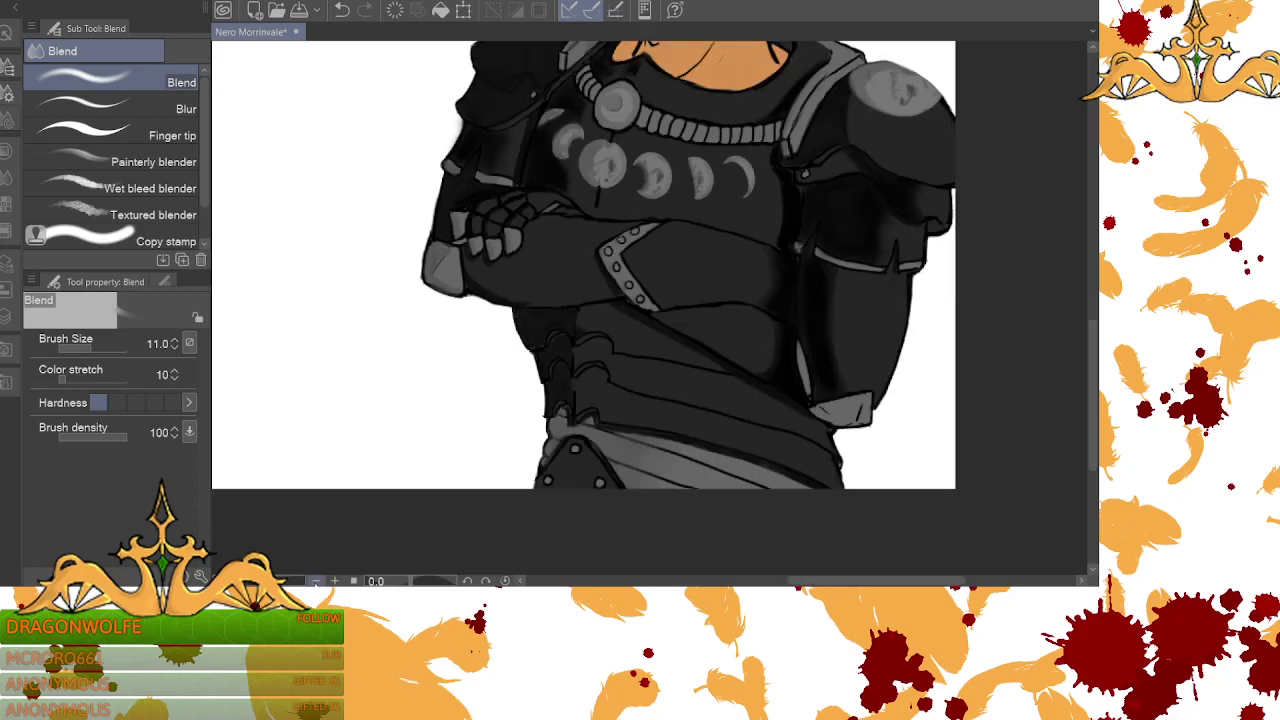
scroll(1070, 375, "down", 2)
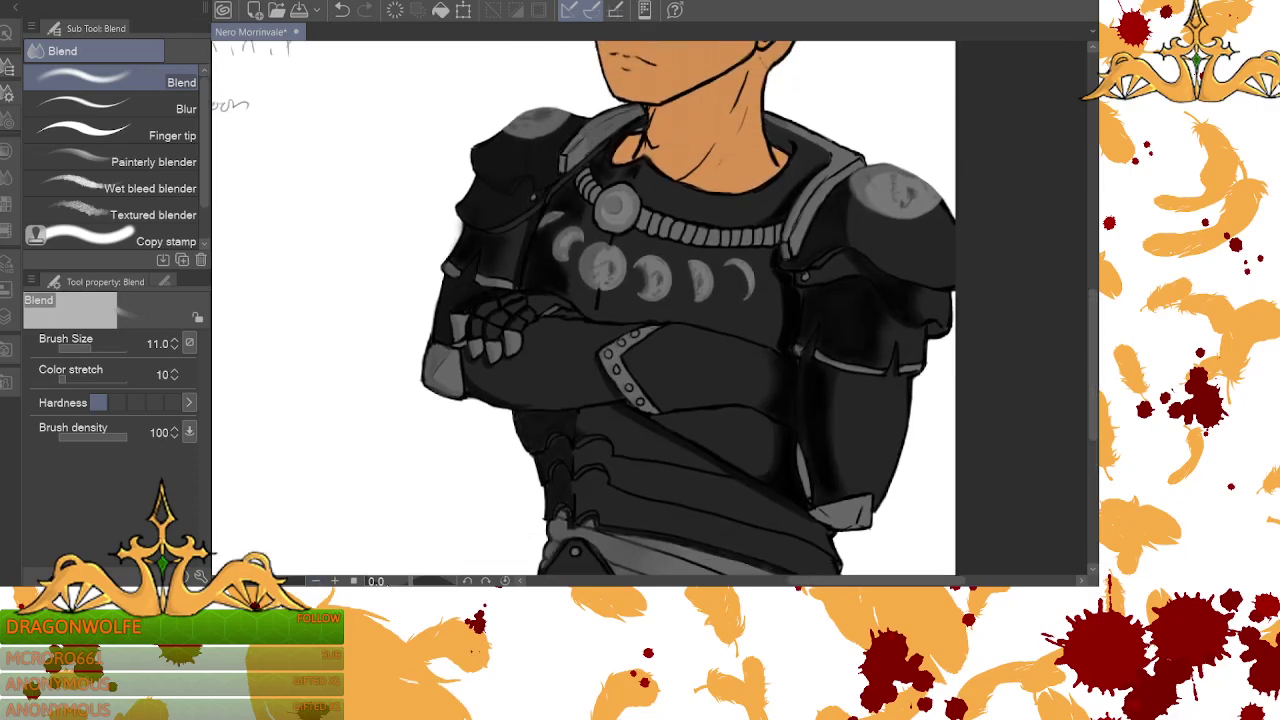
left_click(316, 580)
scroll(1093, 376, "up", 2)
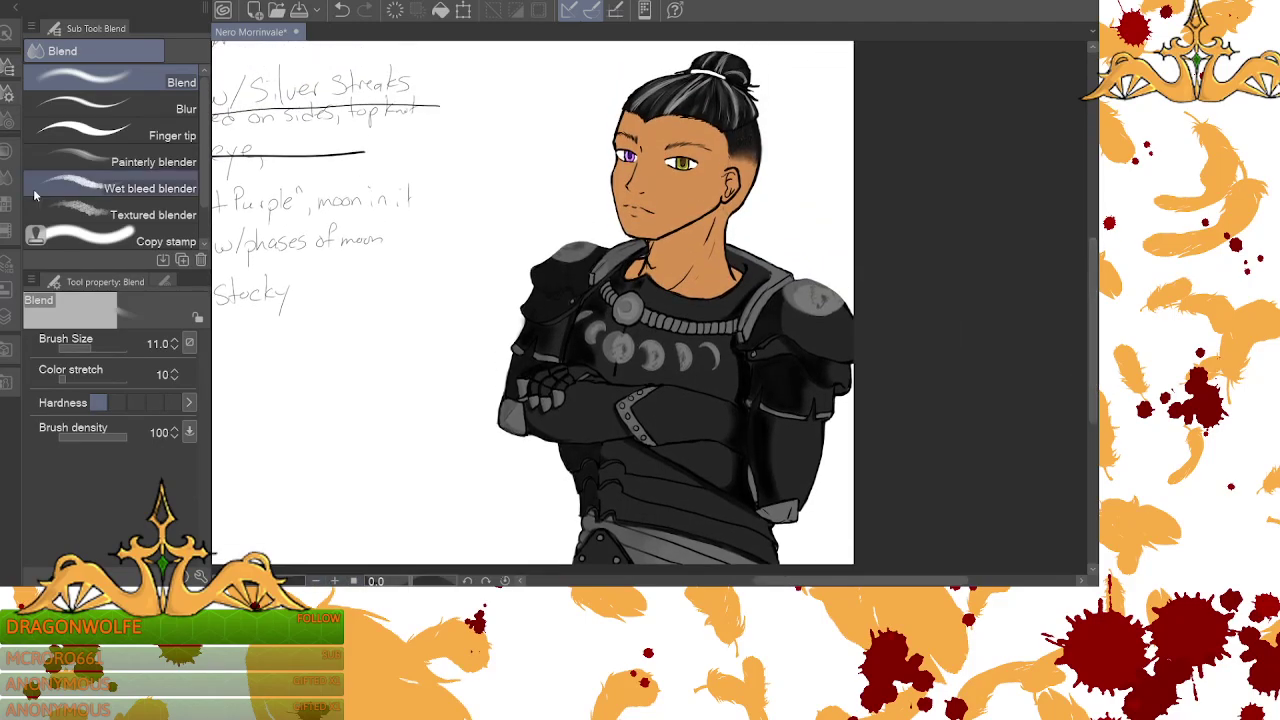
key("p")
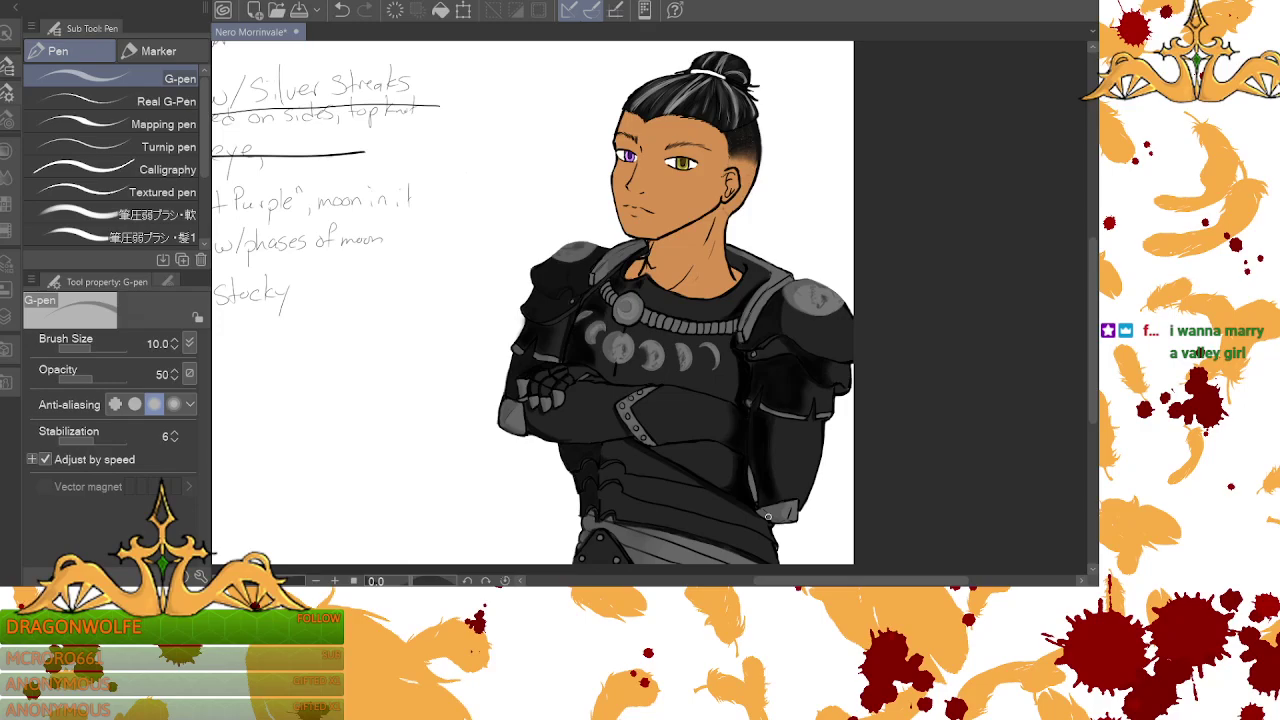
left_click(9, 323)
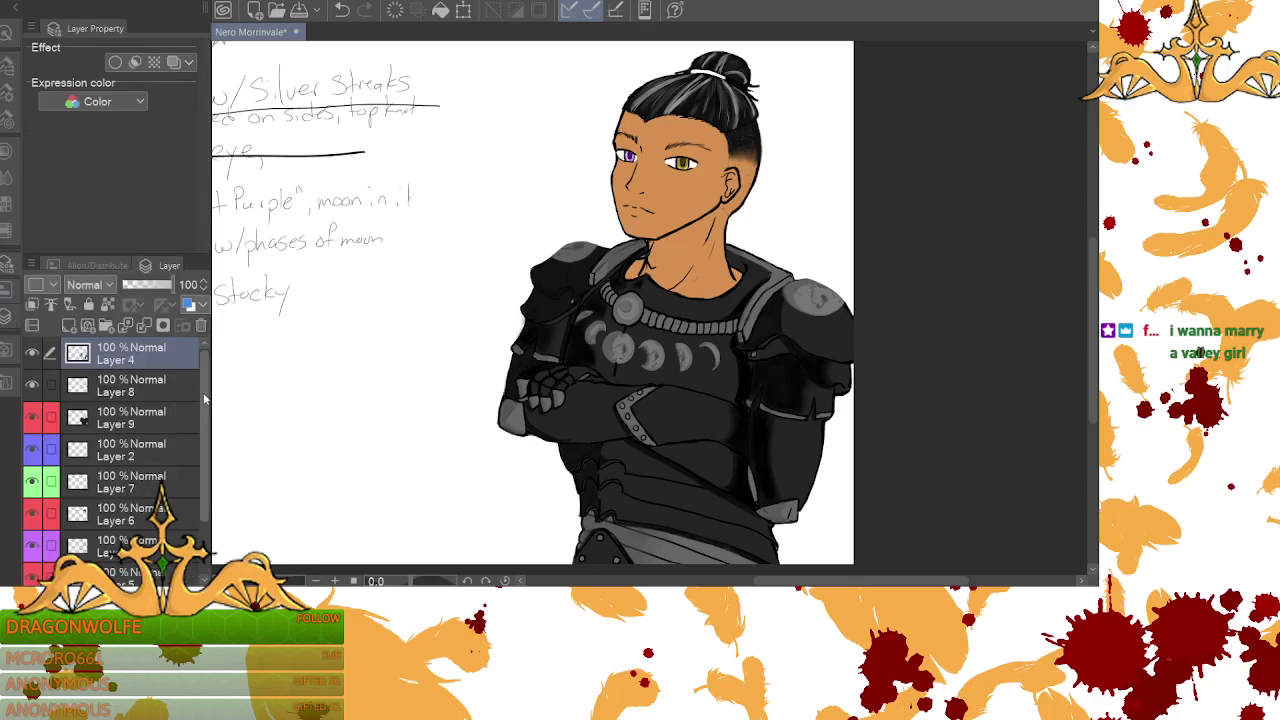
left_click(70, 326)
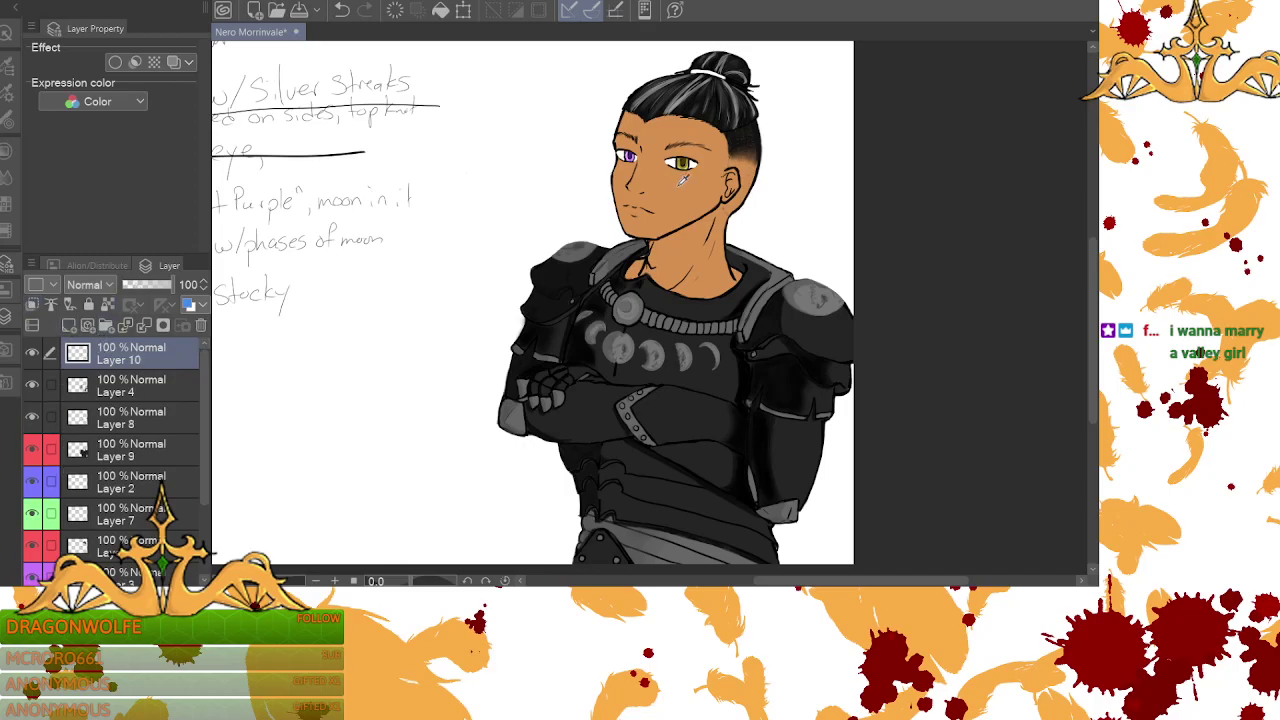
left_click(9, 148)
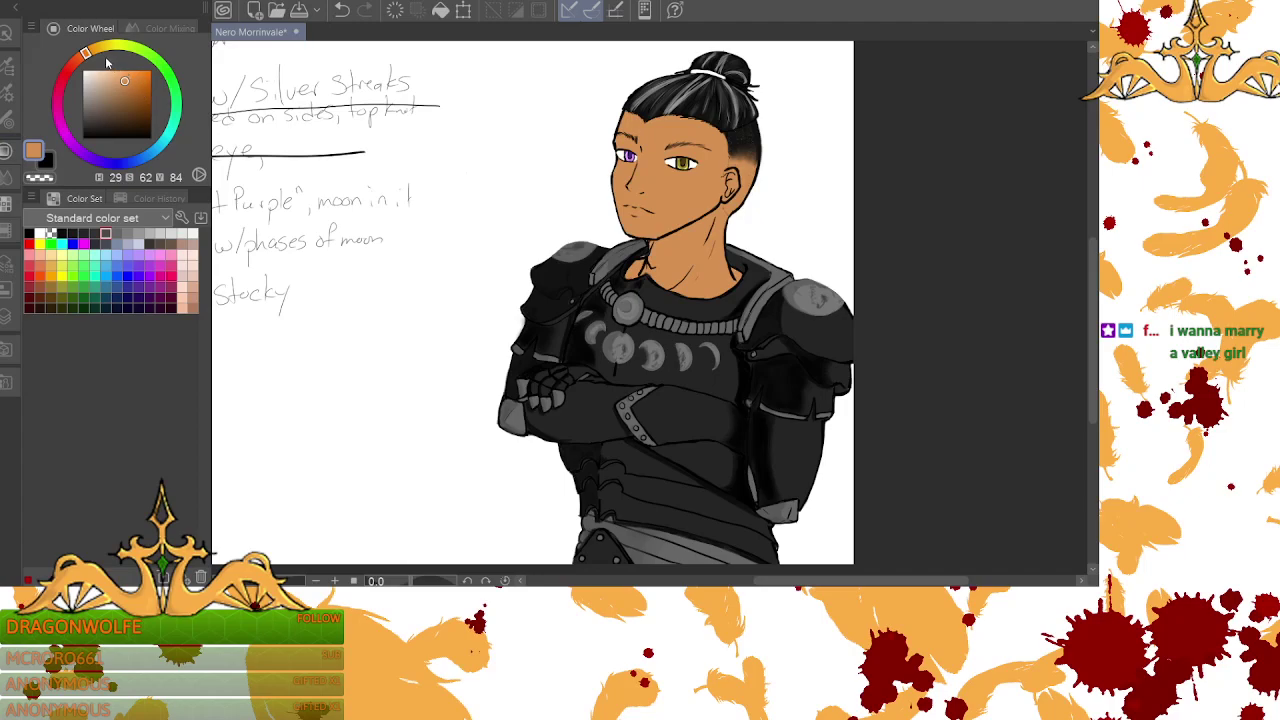
mouse_move(86, 53)
left_mouse_down()
mouse_move(120, 77)
mouse_move(116, 92)
left_mouse_up()
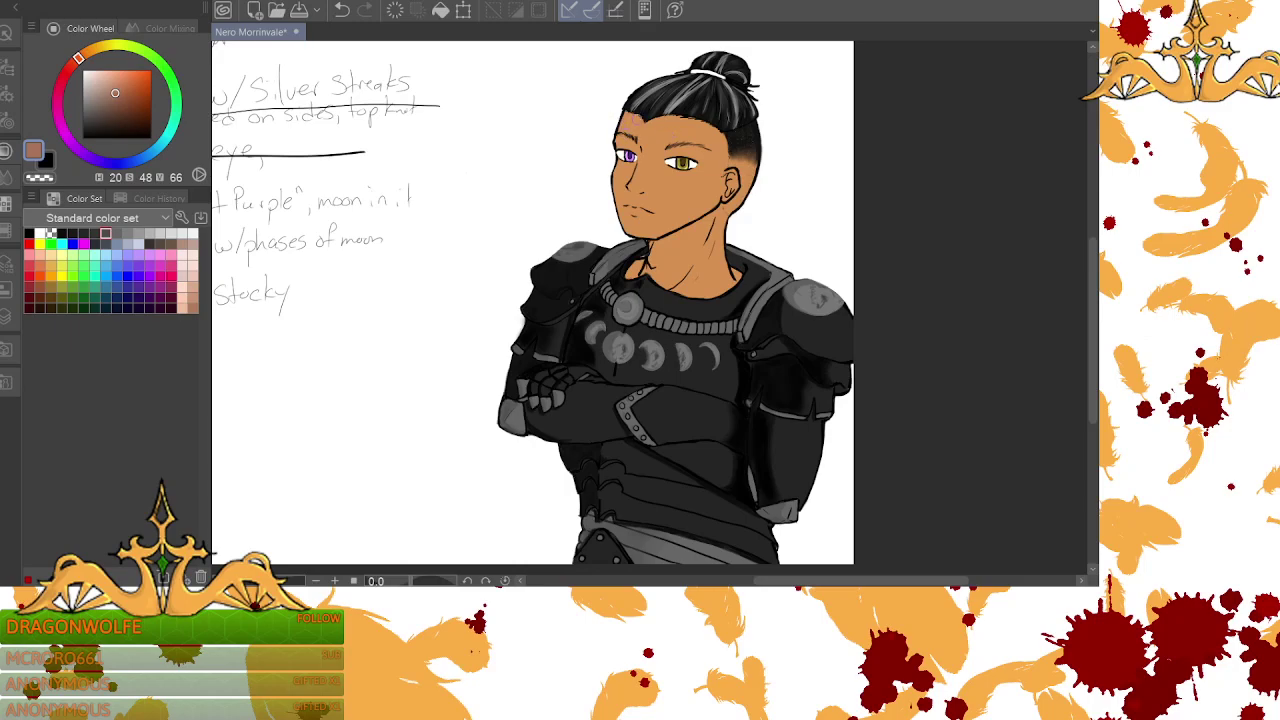
- Add a new layer directly above Layer 5 and shade the forehead, side of the face, chin and neck in reddish brown
mouse_move(633, 124)
left_mouse_down()
mouse_move(641, 131)
mouse_move(622, 134)
mouse_move(636, 120)
left_mouse_up()
left_click(345, 9)
left_click(7, 316)
left_click_drag(203, 382, 202, 452)
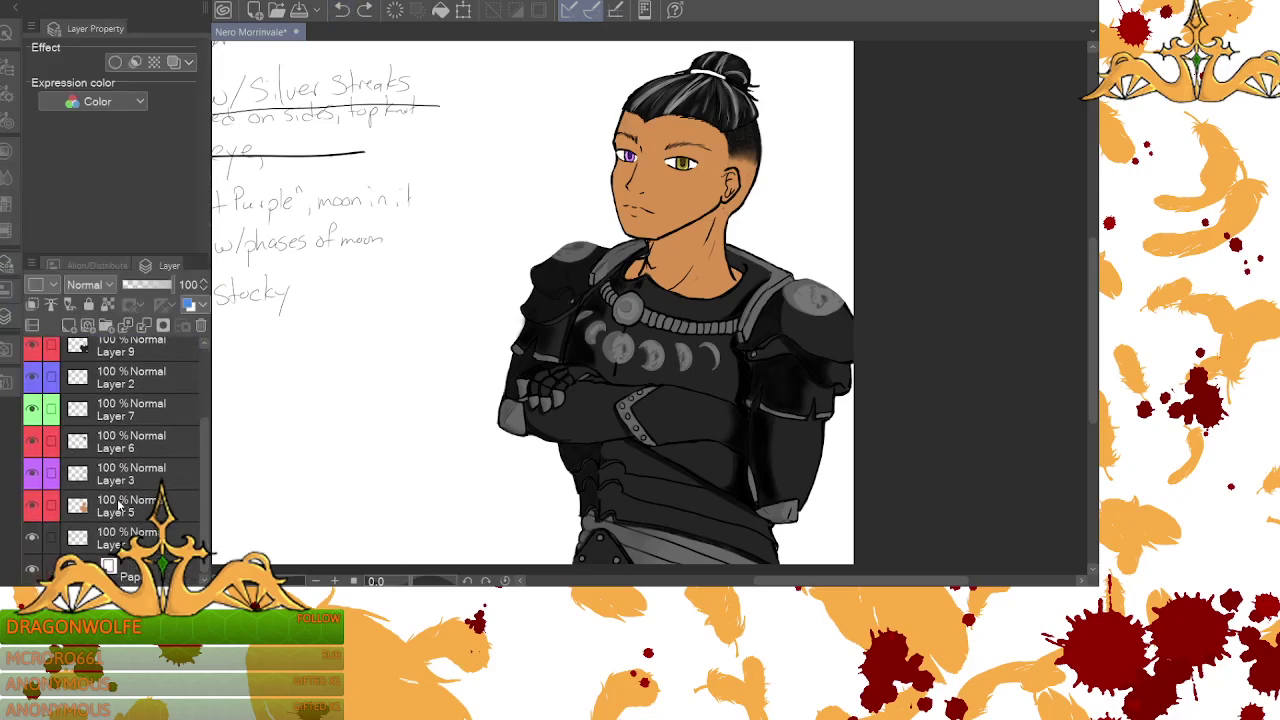
left_click(118, 507)
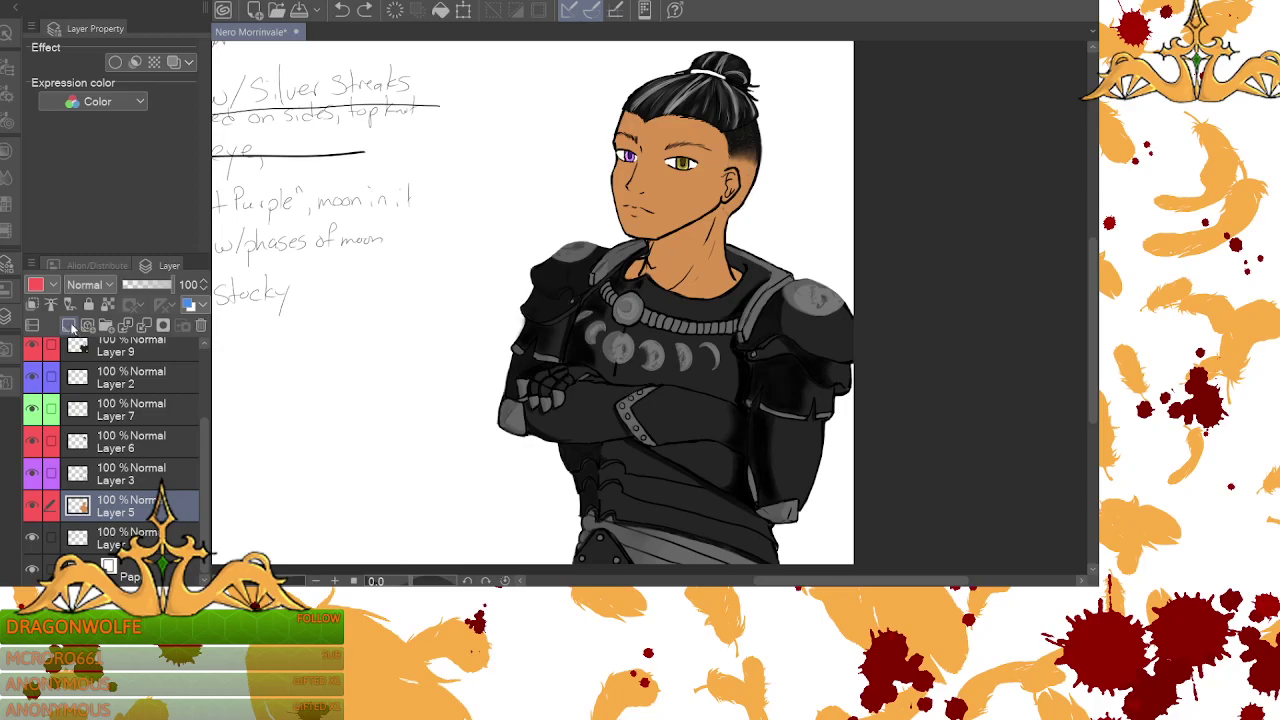
left_click(70, 326)
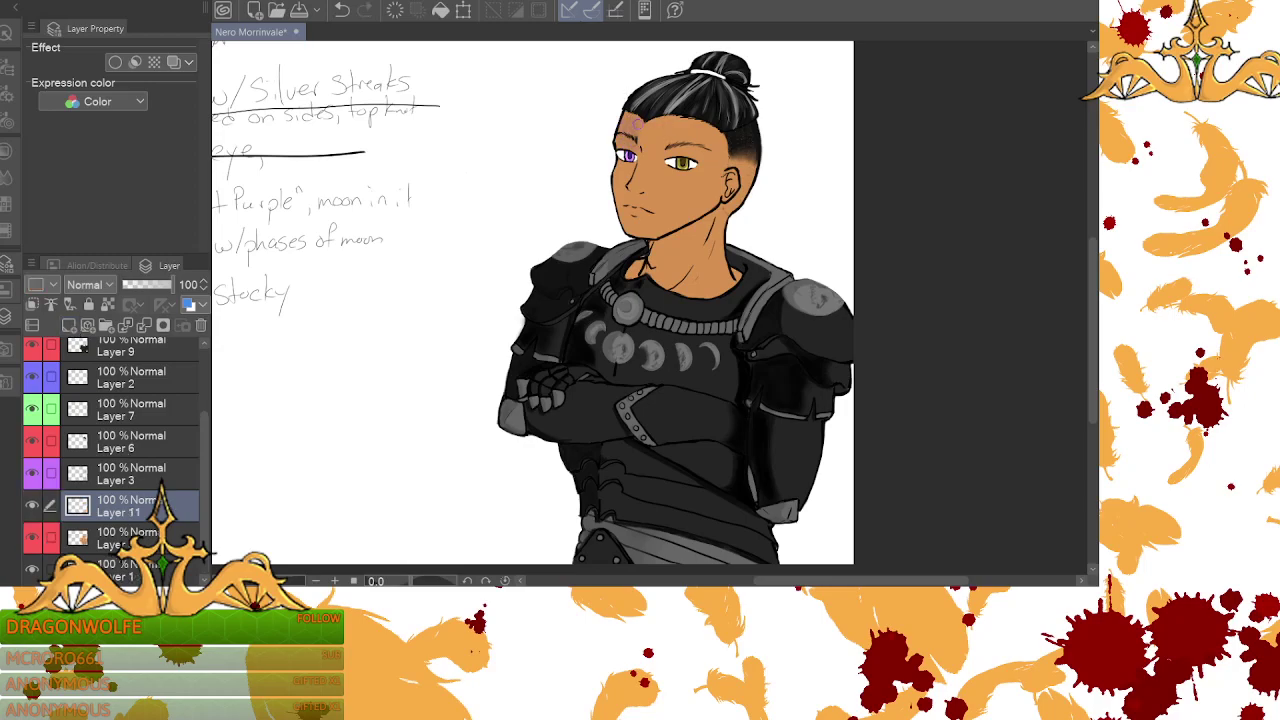
mouse_move(629, 118)
left_mouse_down()
mouse_move(642, 120)
mouse_move(619, 187)
left_mouse_up()
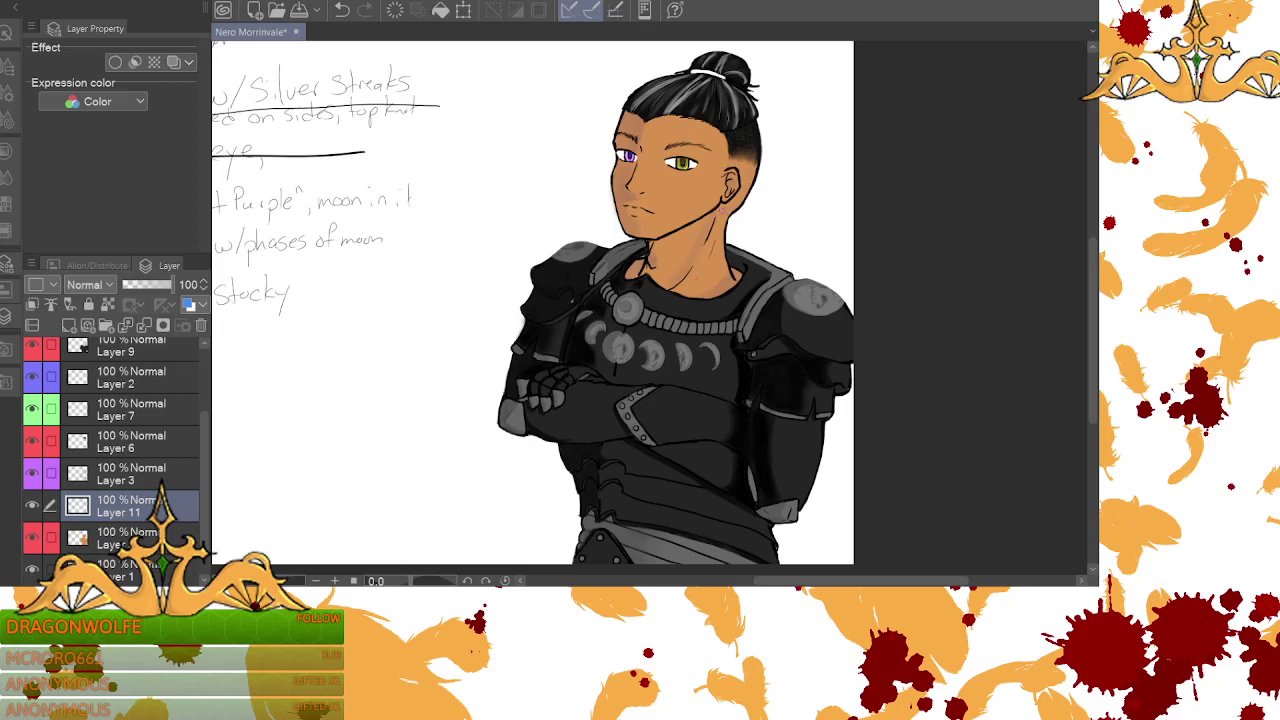
- Make Layer 10 the active layer and set the Soft airbrush's blending mode to Add (Glow)
mouse_move(772, 582)
left_mouse_down()
mouse_move(717, 578)
mouse_move(772, 574)
left_mouse_up()
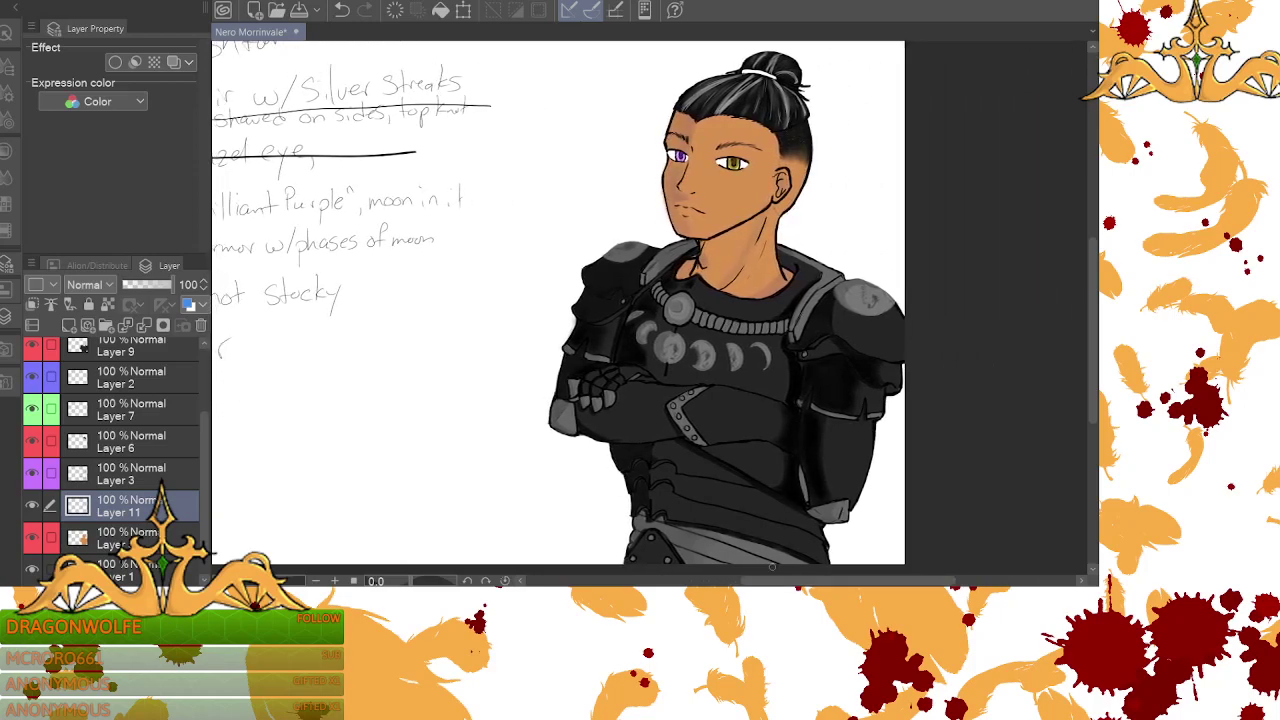
left_click_drag(205, 470, 205, 323)
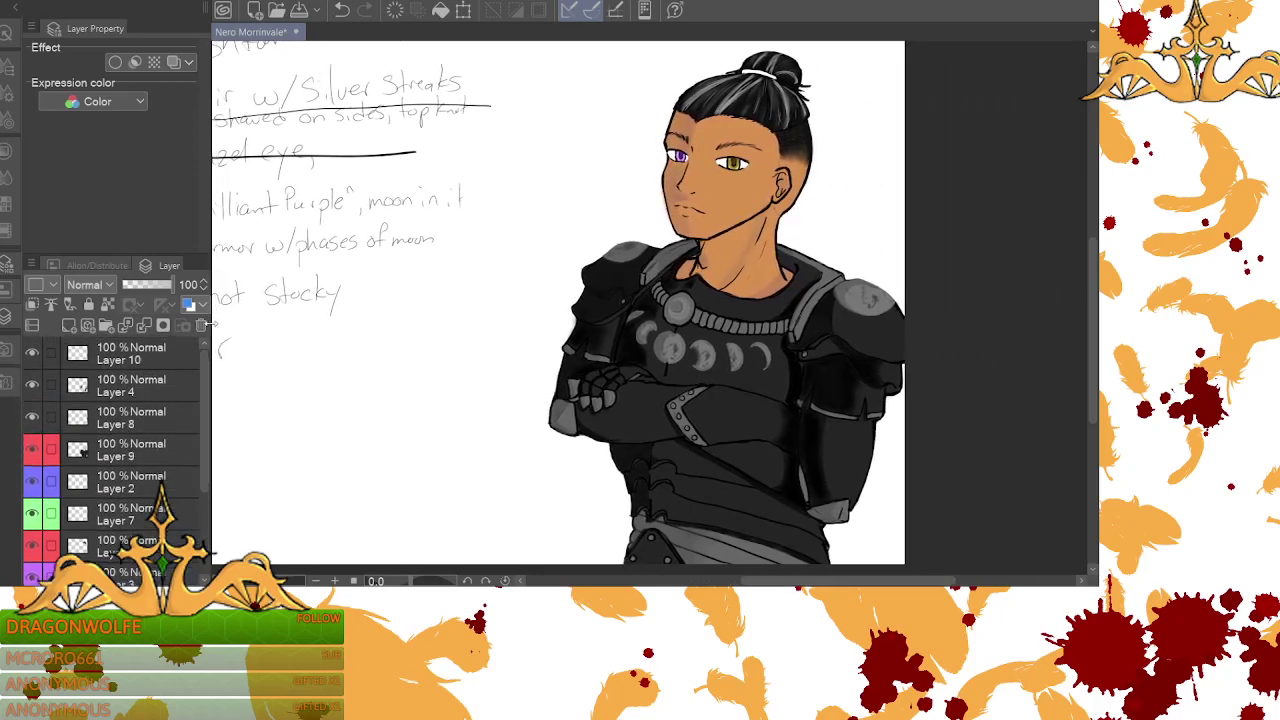
left_click(32, 418)
left_click(32, 418)
left_click(112, 360)
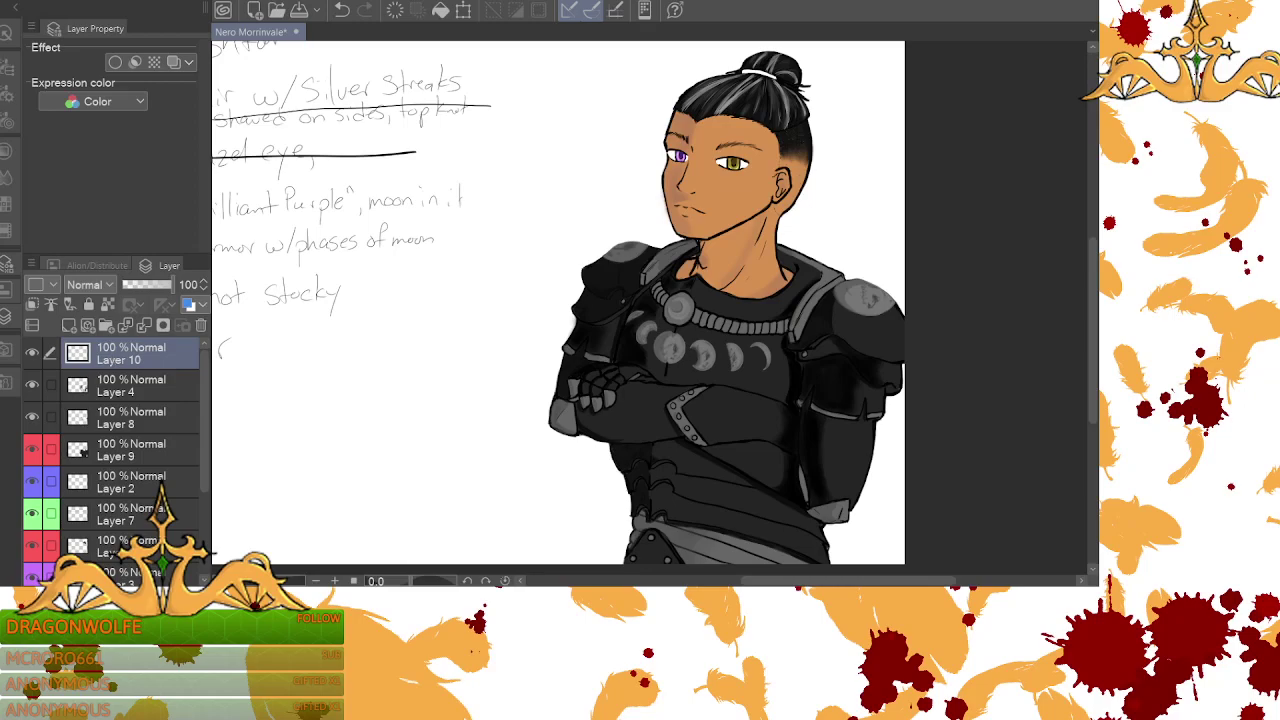
left_click(6, 147)
left_click(7, 62)
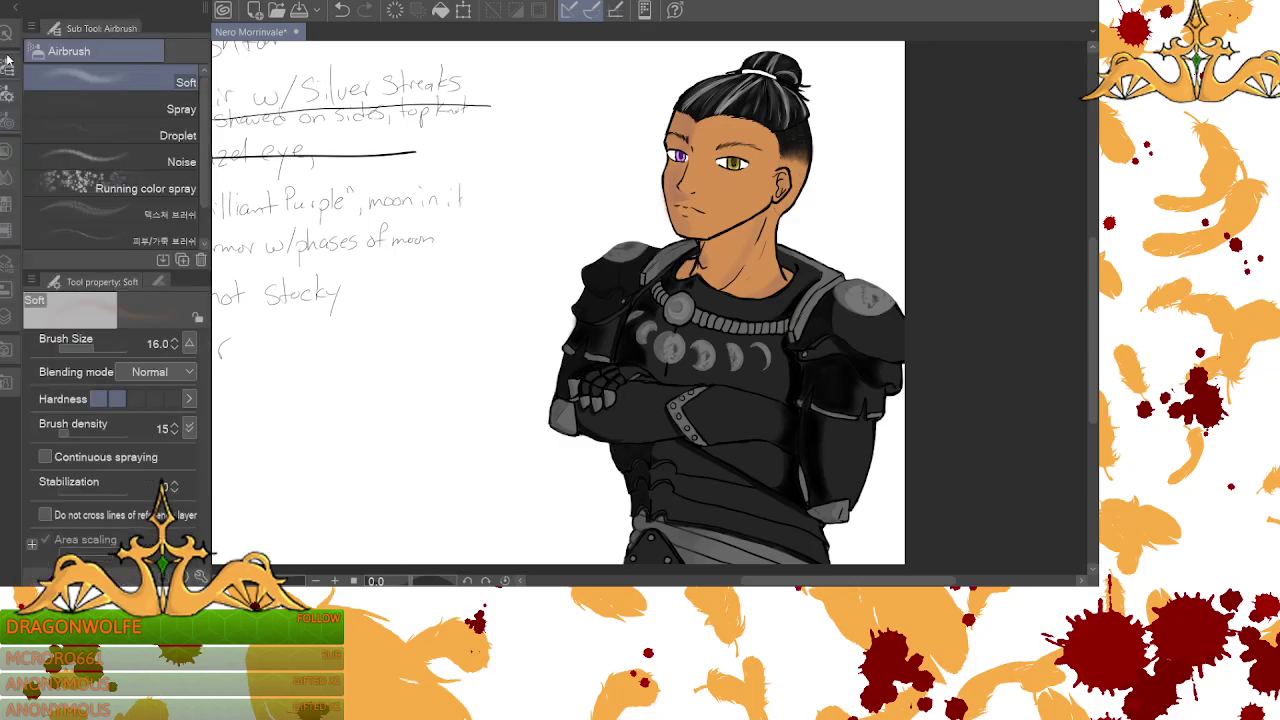
left_click(151, 231)
left_click(335, 580)
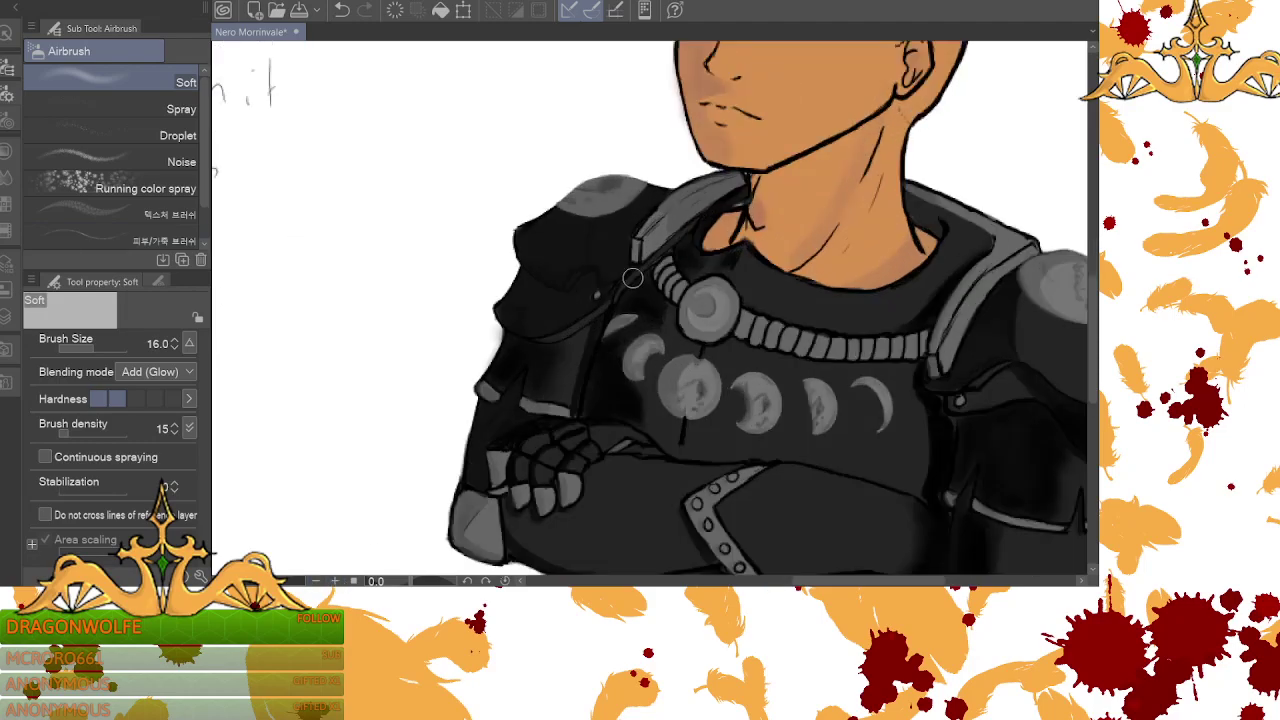
- Reduce the Soft airbrush's brush size and set the drawing color to a neutral gray with brightness 50
left_click(174, 348)
left_click(174, 348)
left_click(173, 348)
left_click(173, 349)
left_click(172, 349)
left_click(173, 348)
left_click(173, 348)
left_click(8, 148)
left_click(127, 234)
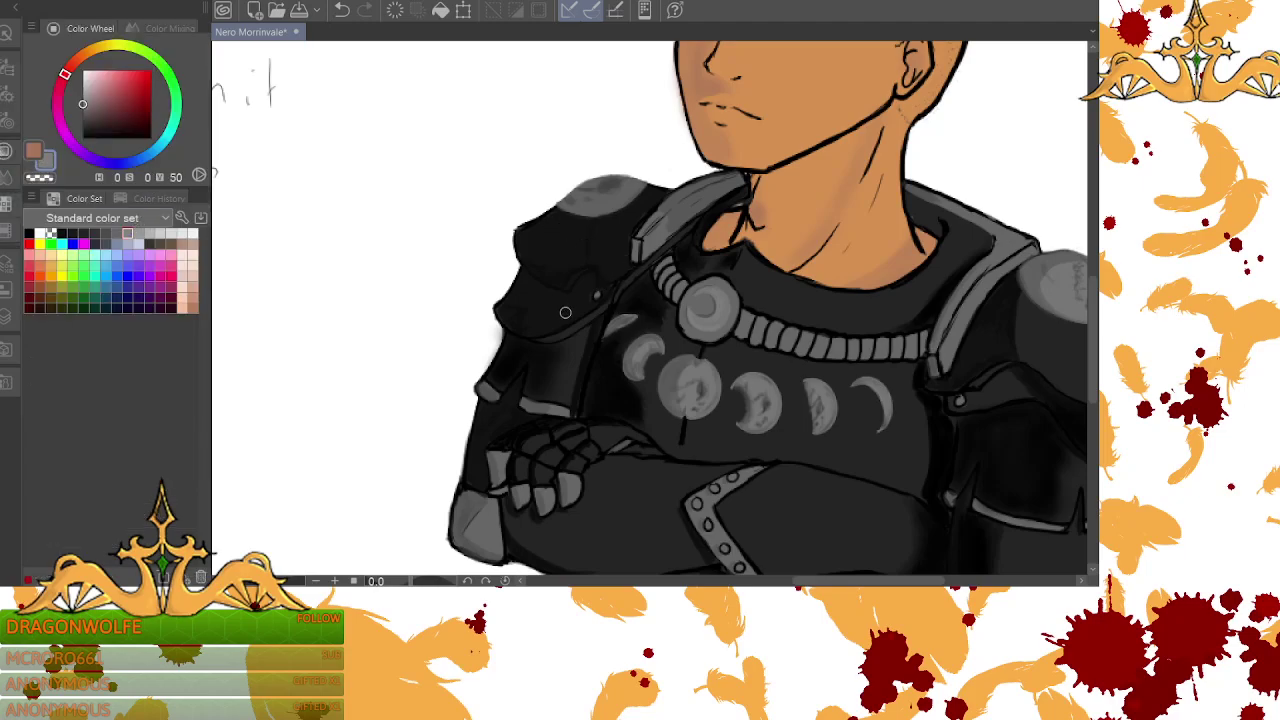
- Make Layer 9 the active layer and airbrush soft gray glow highlights on both shoulder plates
left_click(8, 318)
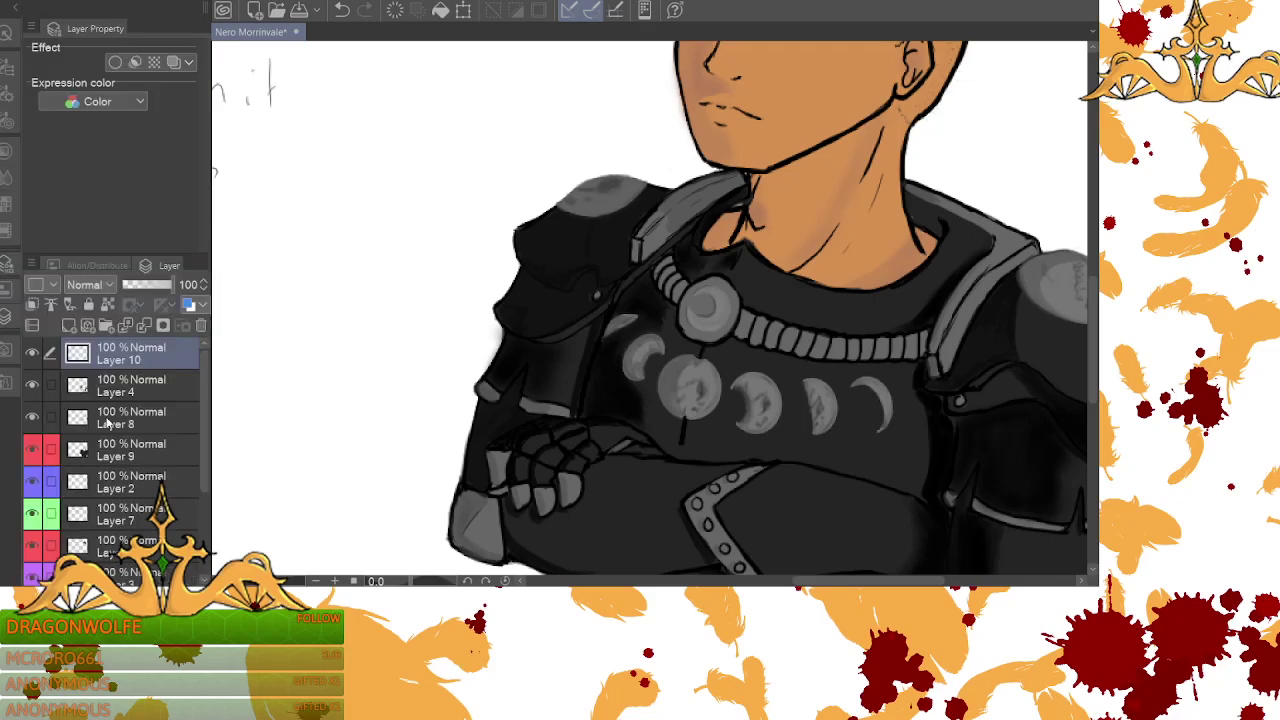
left_click(117, 451)
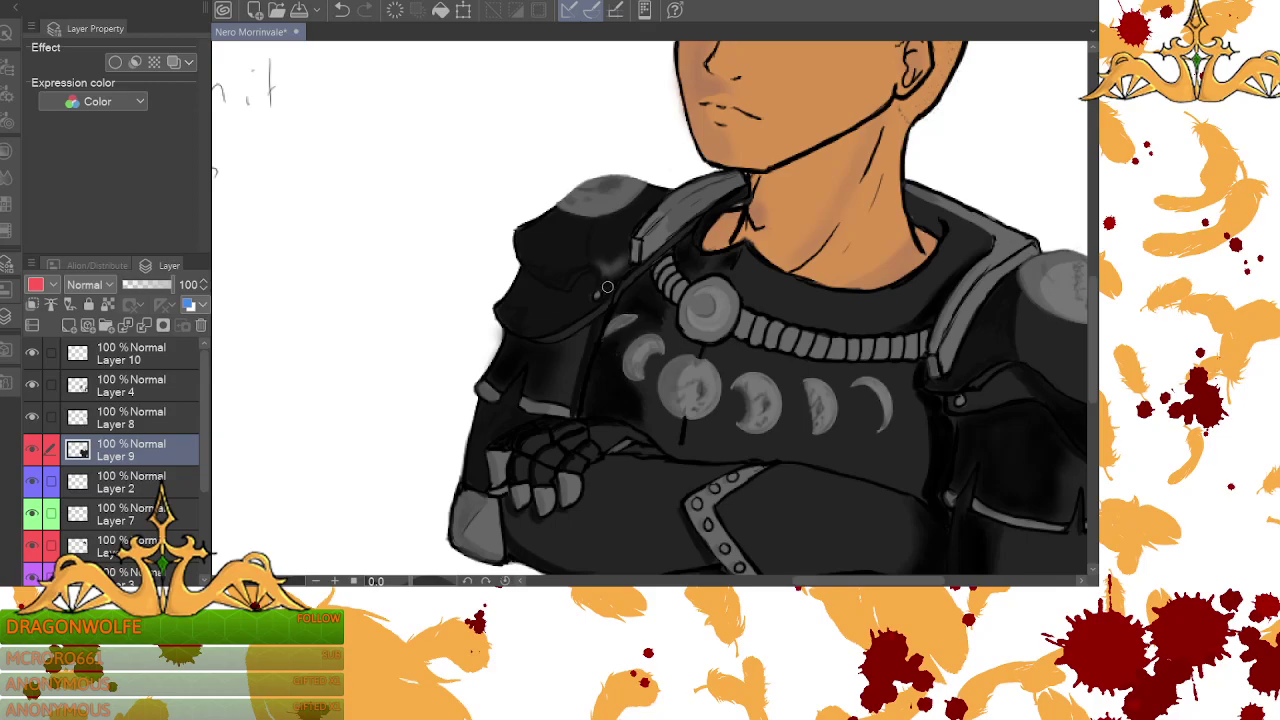
left_click_drag(626, 258, 625, 247)
left_click_drag(862, 580, 902, 580)
mouse_move(900, 407)
left_mouse_down()
mouse_move(927, 403)
mouse_move(880, 405)
mouse_move(905, 410)
left_mouse_up()
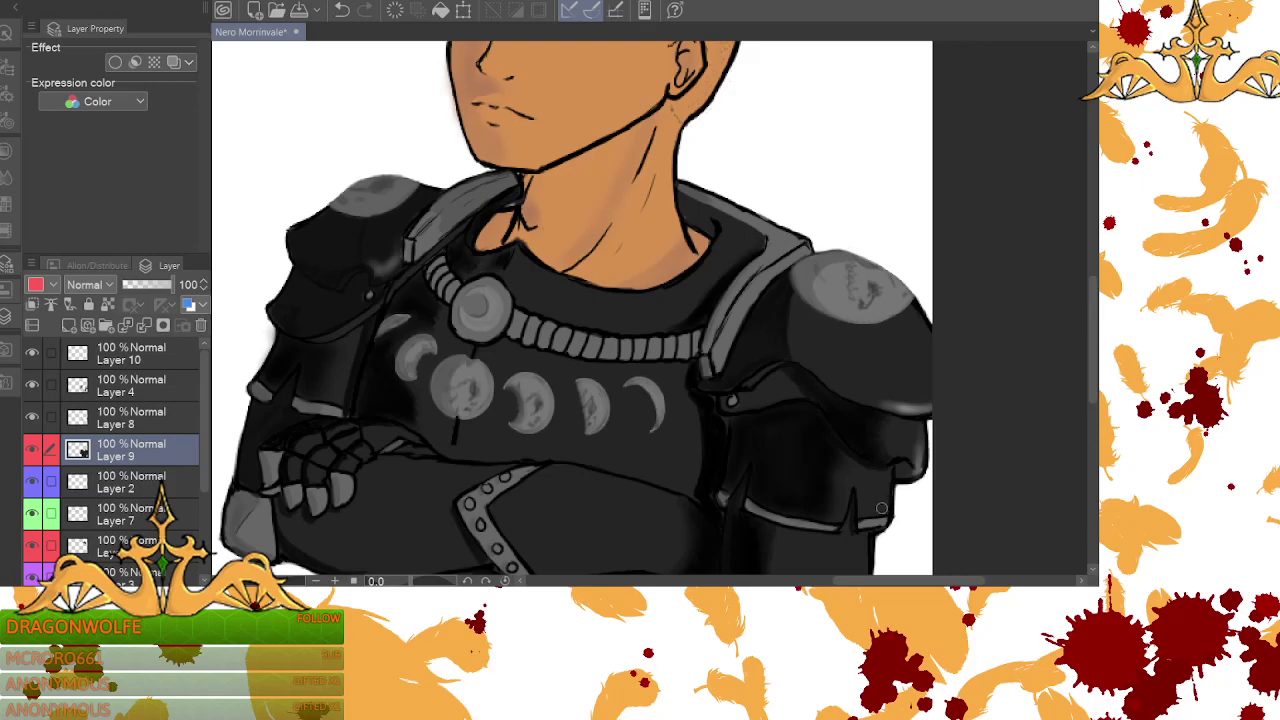
- Airbrush a soft vertical highlight along the outer edge of the upright arm's armor, below the elbow-length plate
scroll(1057, 371, "down", 5)
left_click_drag(869, 285, 845, 407)
left_click_drag(861, 331, 835, 428)
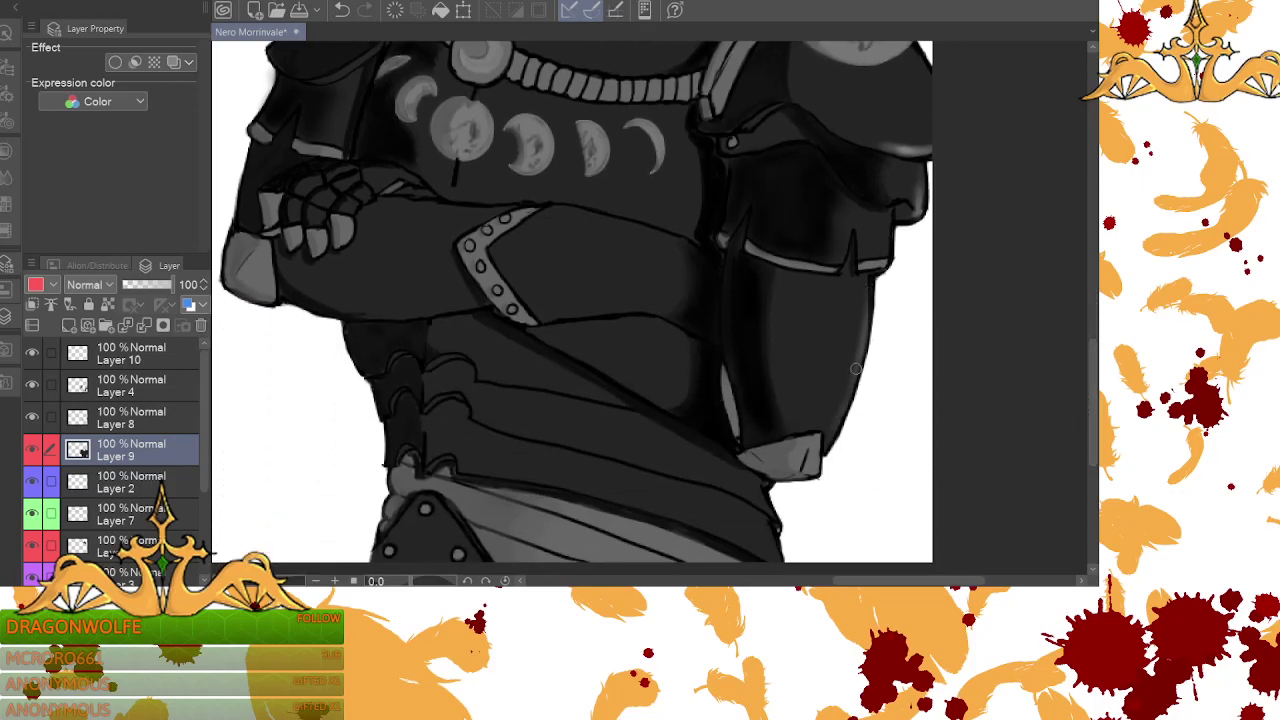
left_click_drag(853, 324, 839, 405)
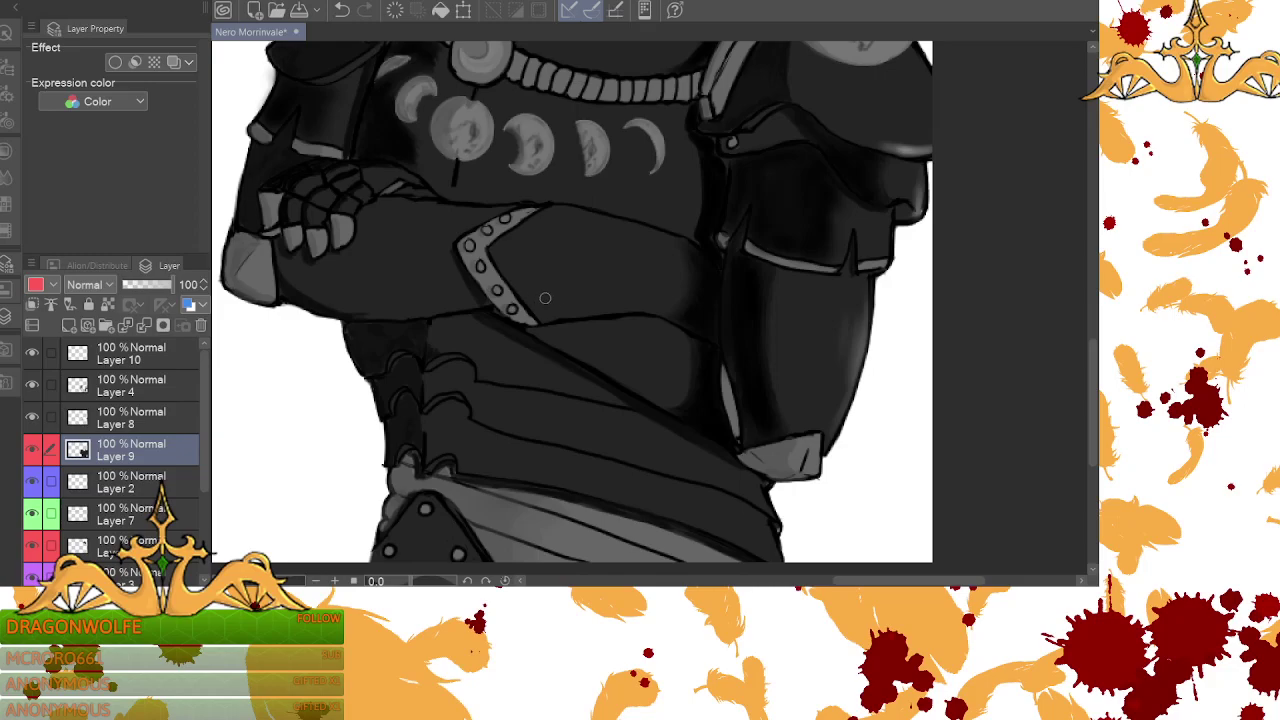
- Airbrush faint highlights along the crossed forearm's armor on both sides of the studded band, undoing and repainting unwanted strokes
left_click_drag(548, 207, 612, 222)
key("ctrl+z")
left_click_drag(559, 213, 584, 216)
left_click_drag(546, 318, 598, 314)
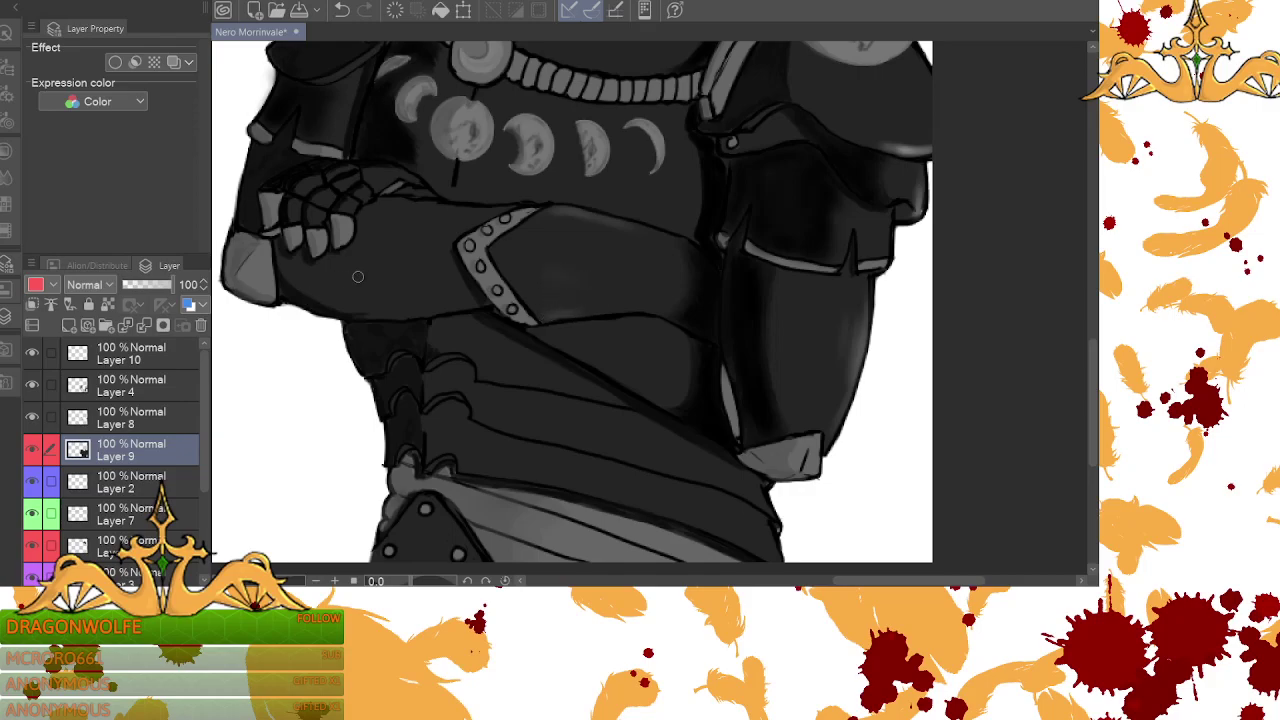
left_click_drag(423, 208, 470, 206)
left_click(341, 9)
left_click(341, 9)
left_click_drag(429, 205, 480, 210)
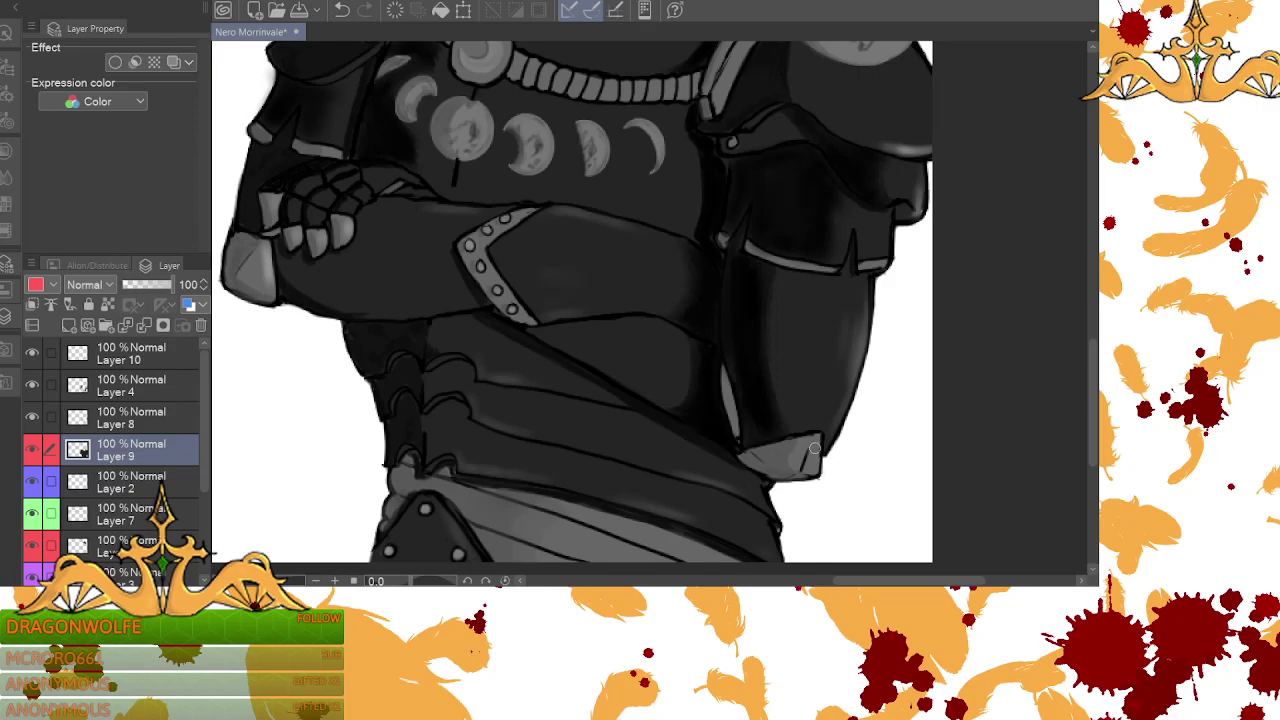
- Reduce the Soft airbrush's size to 5 and add small glow highlights to the necklace beads and shoulder straps
scroll(685, 326, "up", 5)
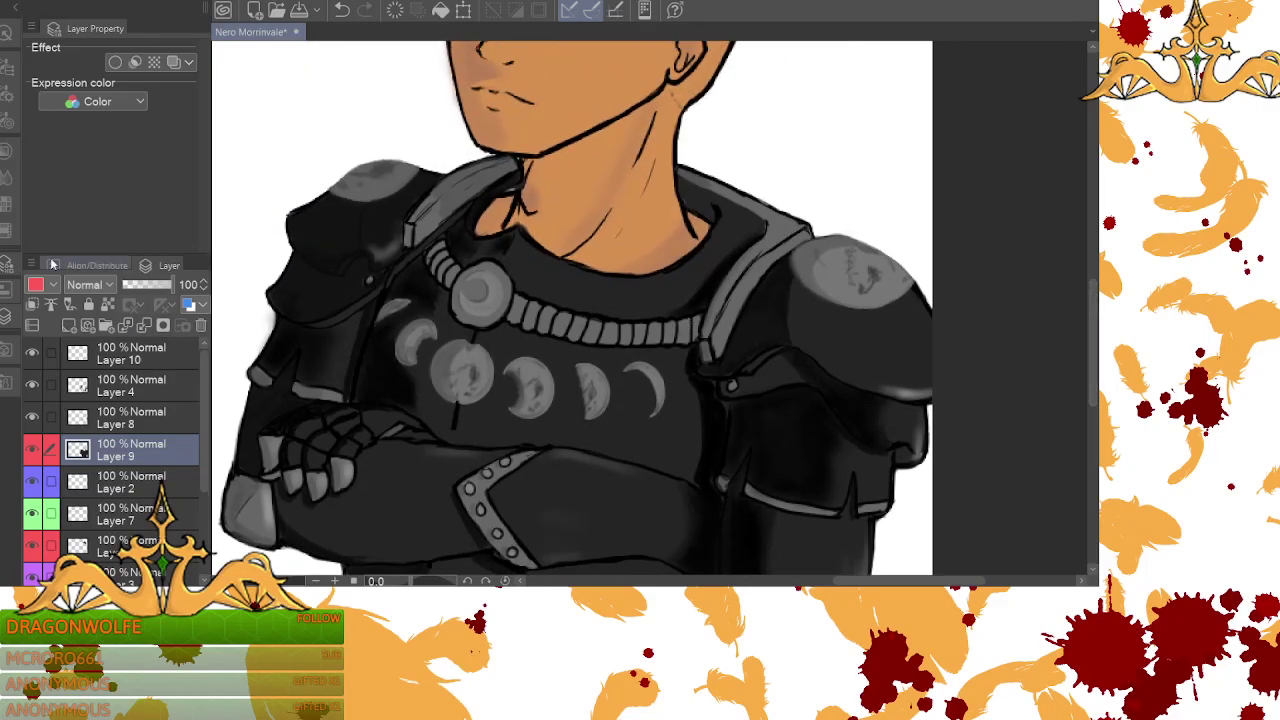
left_click(4, 82)
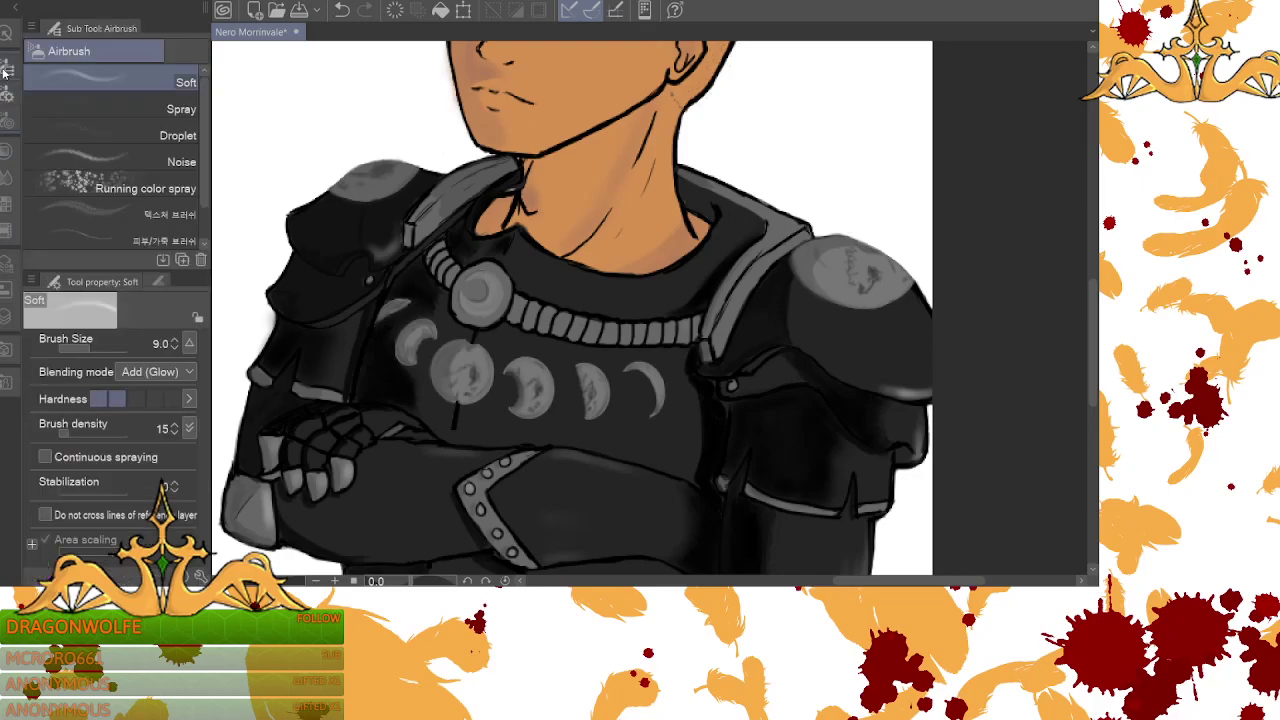
left_click(174, 348)
left_click(174, 348)
left_click(174, 348)
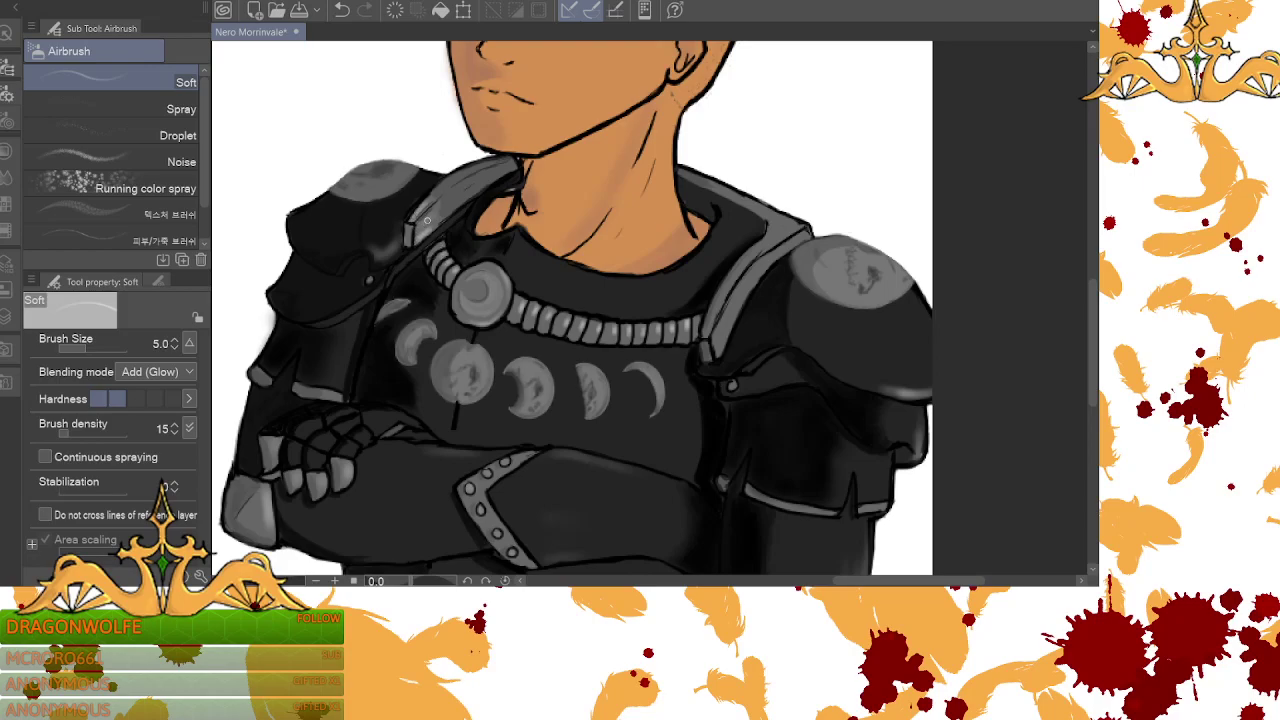
mouse_move(712, 343)
left_mouse_down()
mouse_move(740, 288)
mouse_move(719, 344)
left_mouse_up()
left_click_drag(770, 246, 800, 228)
left_click_drag(874, 581, 897, 559)
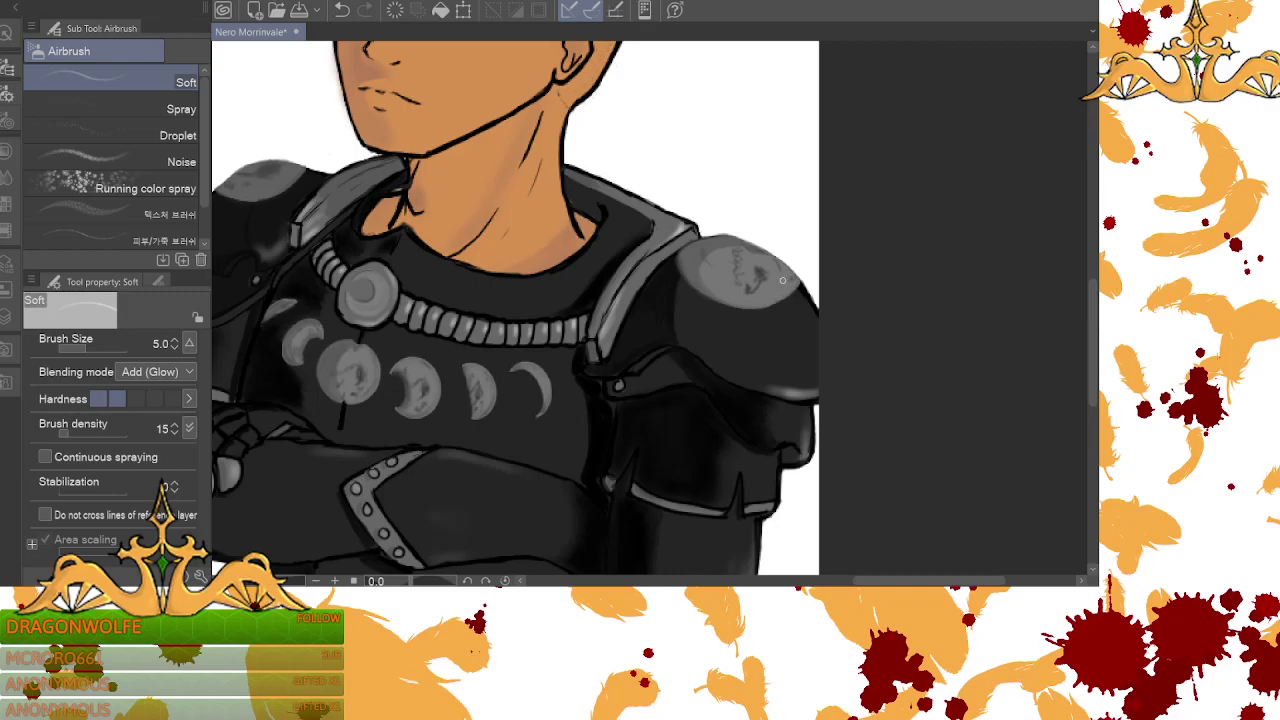
- Undo the last airbrush stroke and add a short highlight on the forearm beside the gauntlet
left_click(316, 581)
left_click(316, 581)
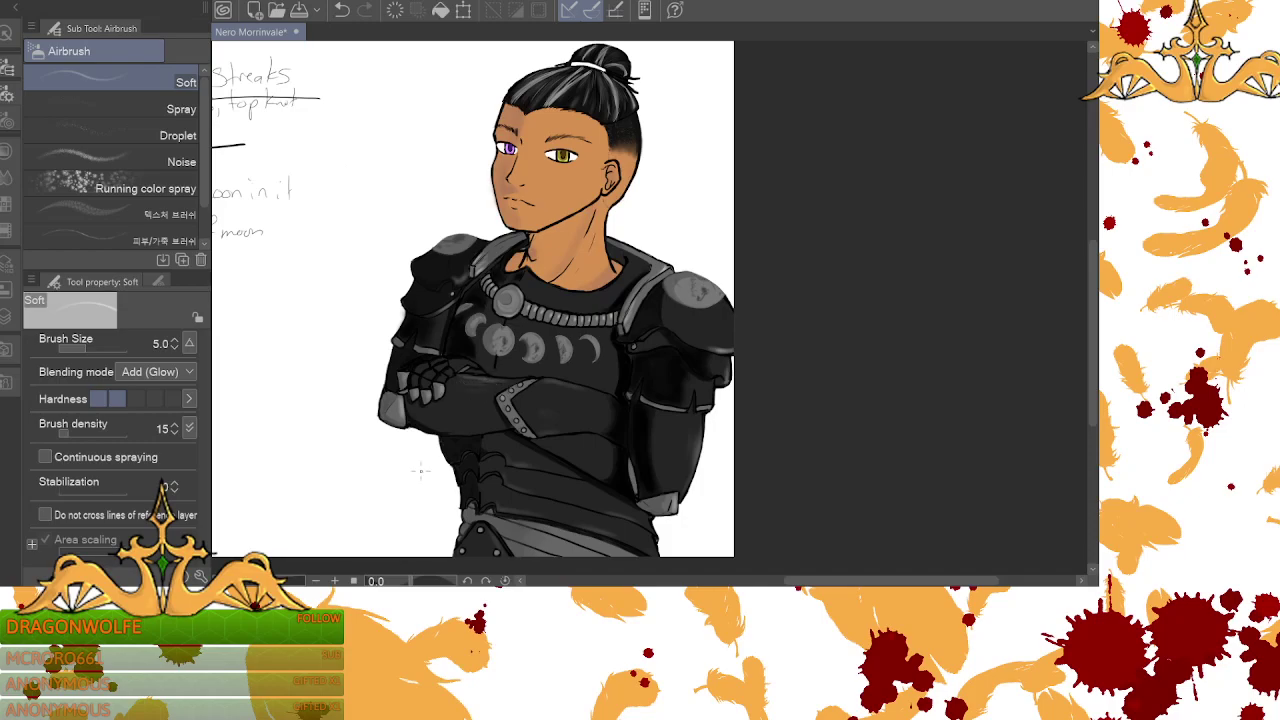
left_click(346, 8)
left_click_drag(462, 380, 490, 382)
- Make Layer 7 the active layer and airbrush glow highlights onto the purple and green irises
left_click(334, 580)
left_click_drag(1093, 340, 1094, 288)
left_click(7, 316)
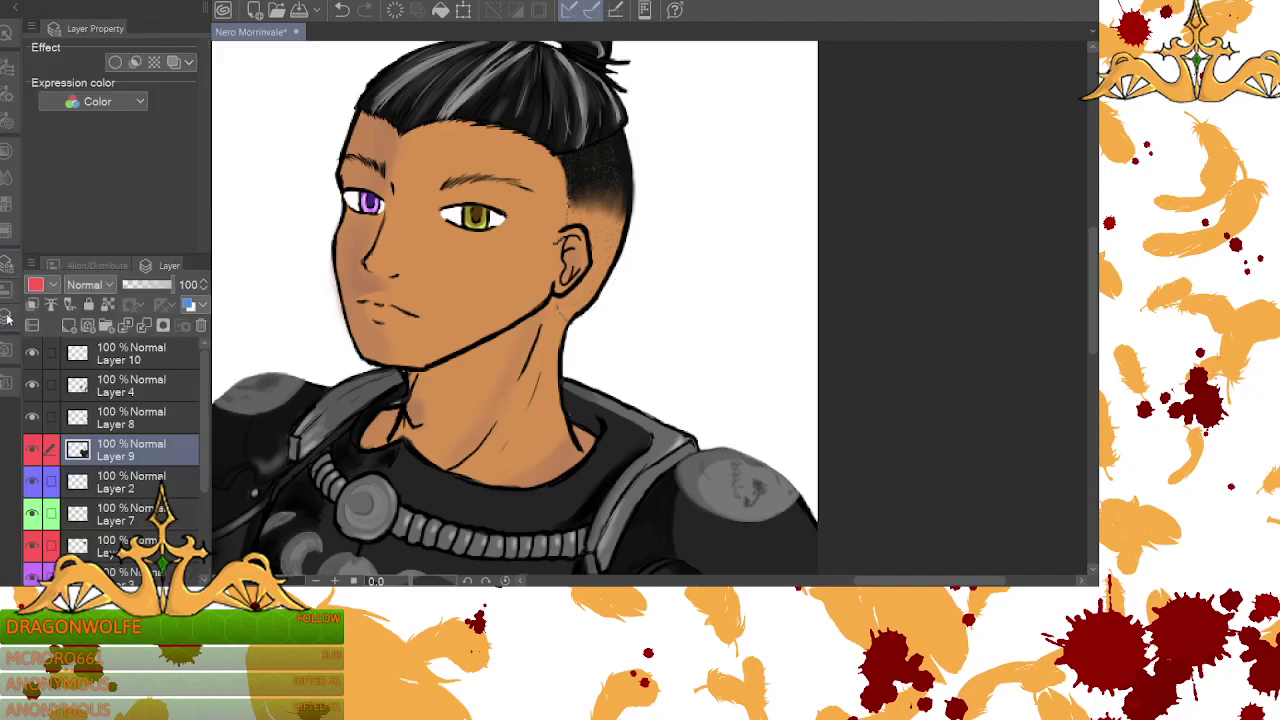
scroll(181, 406, "down", 2)
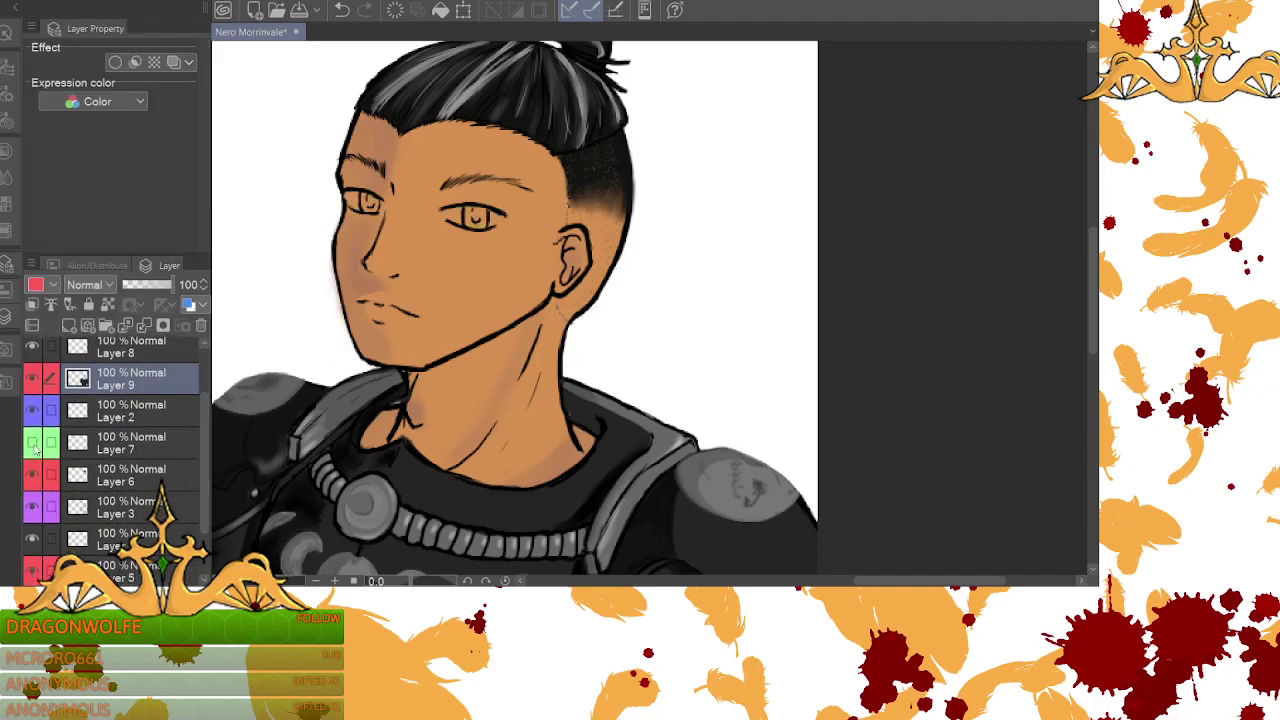
left_click(114, 449)
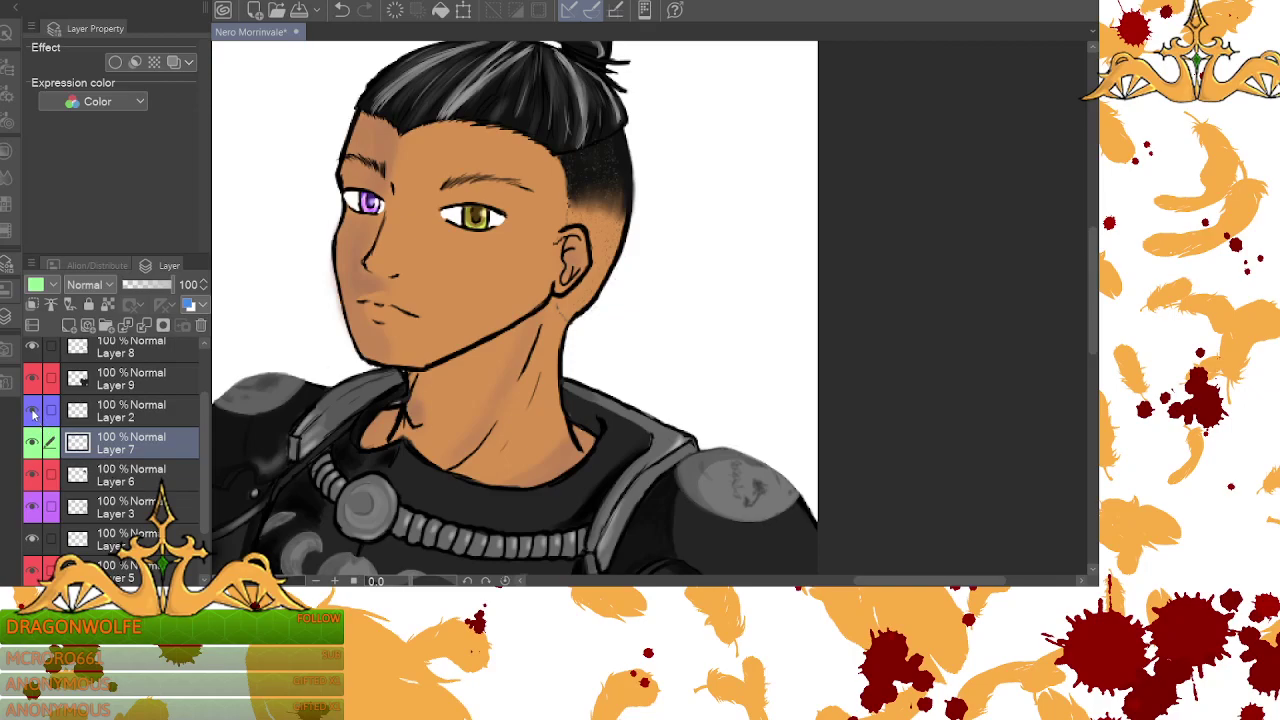
- Make Layer 2 the active layer and set the drawing color to white
left_click(98, 418)
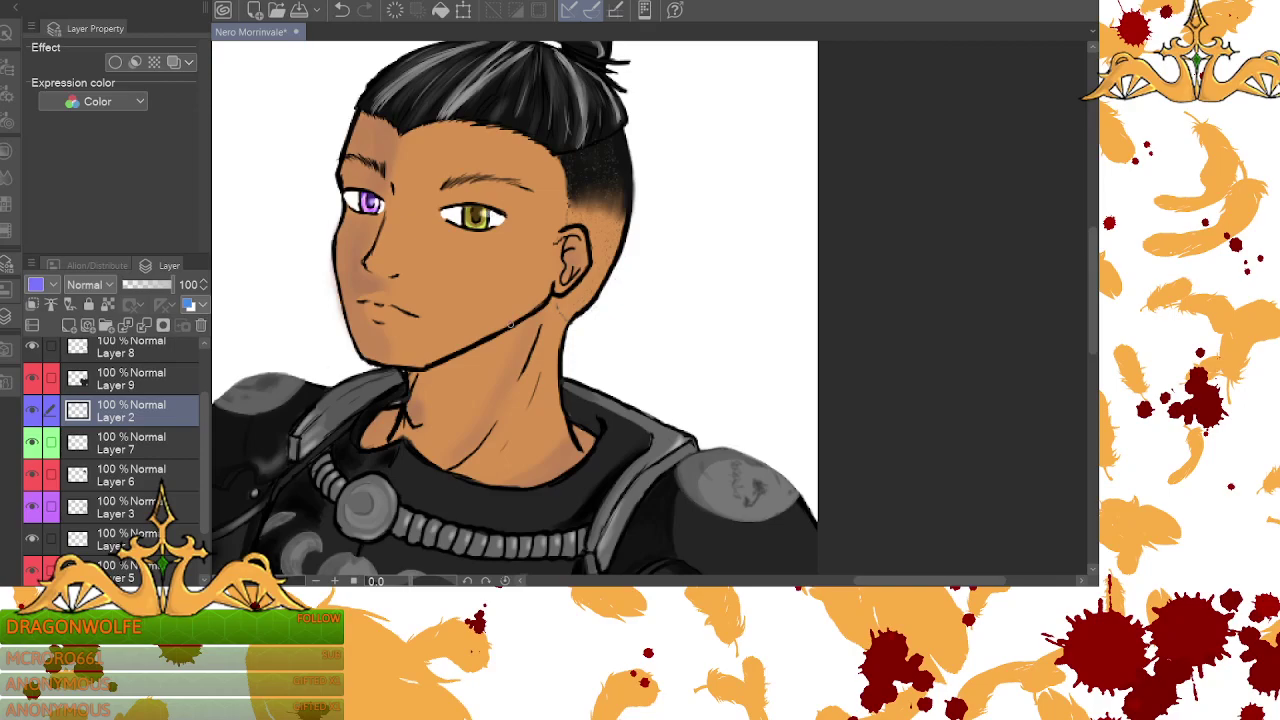
left_click(6, 150)
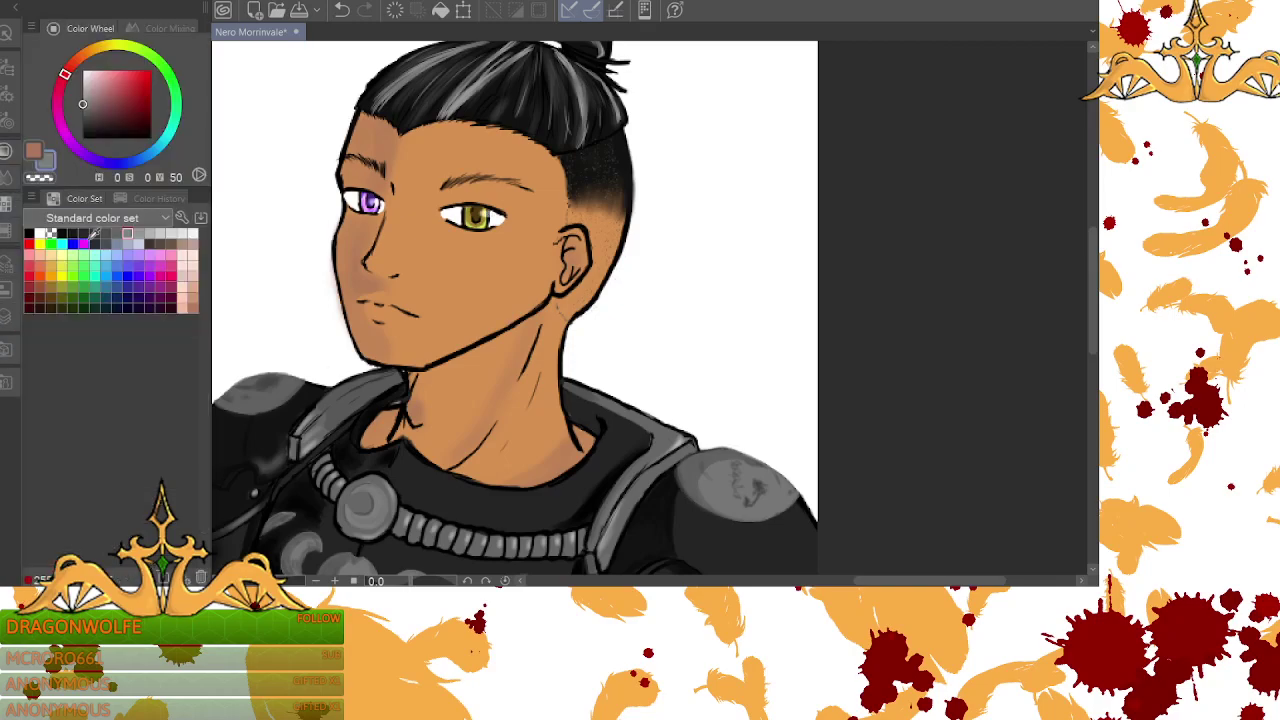
left_click(41, 234)
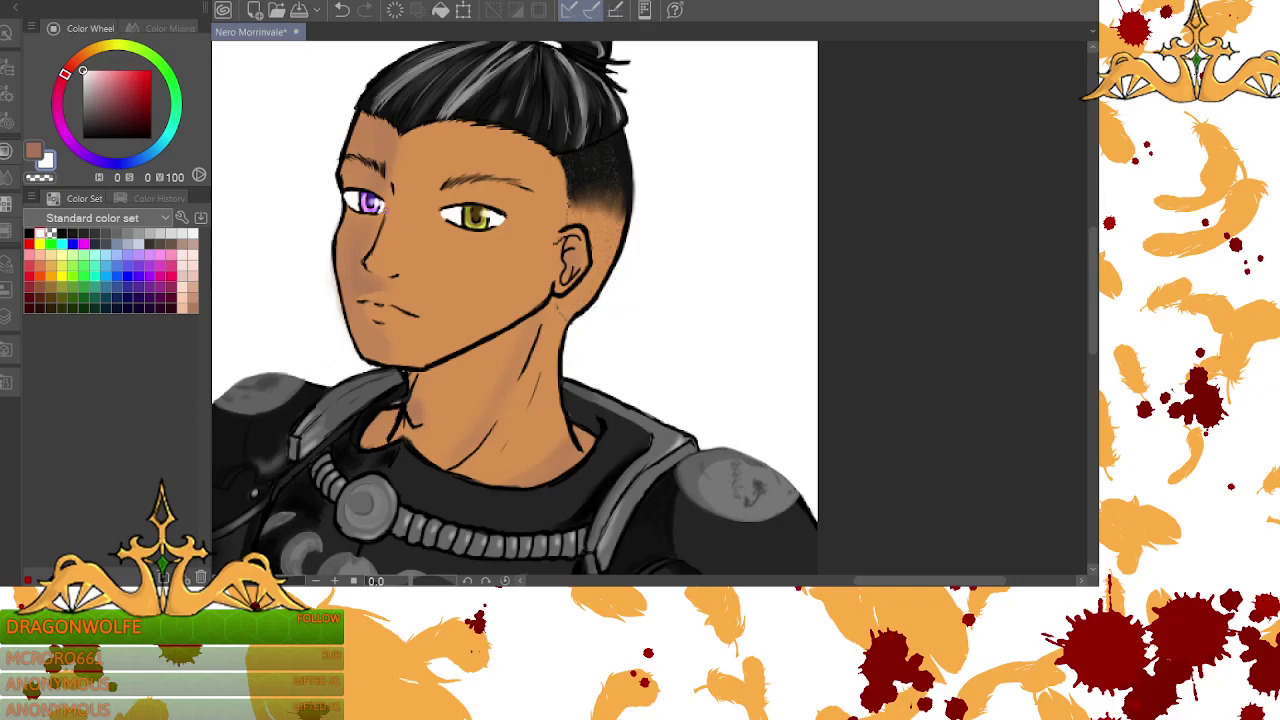
- Crop the canvas to the character portrait, cutting away the handwritten notes and leaving a narrow margin above the topknot
left_click(316, 581)
left_click(316, 581)
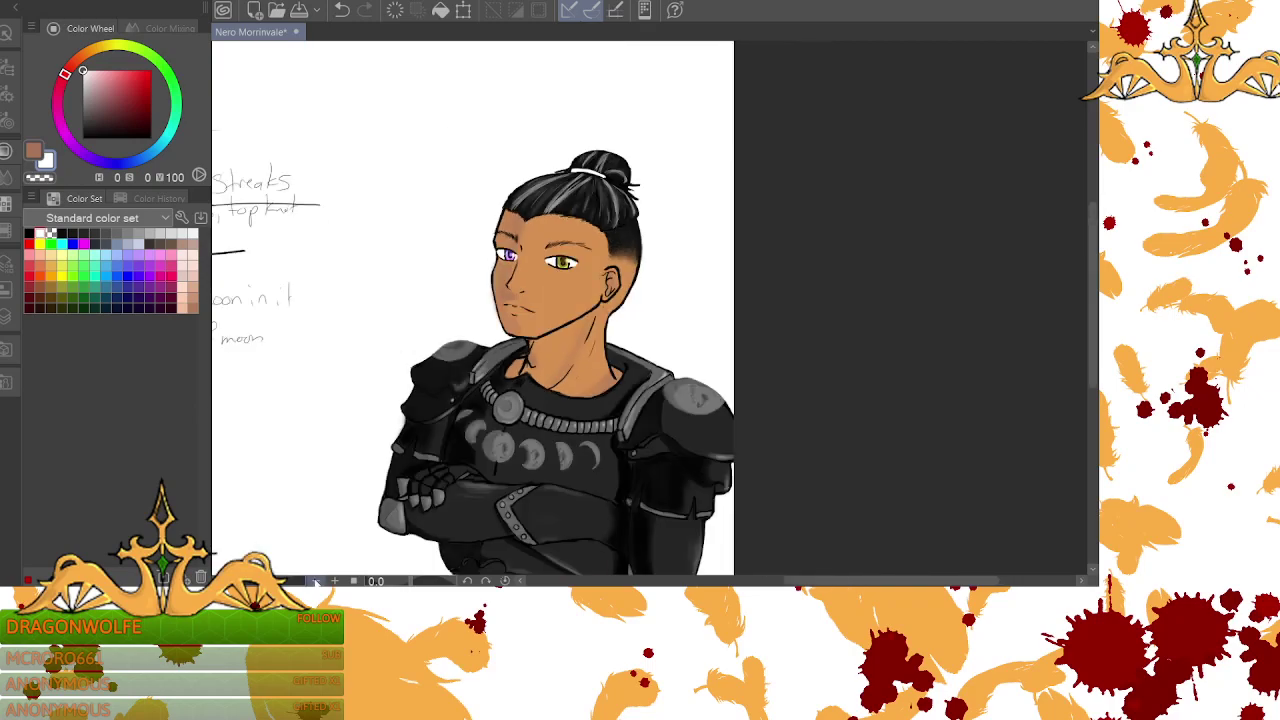
left_click_drag(918, 583, 878, 583)
left_click_drag(1088, 343, 1088, 377)
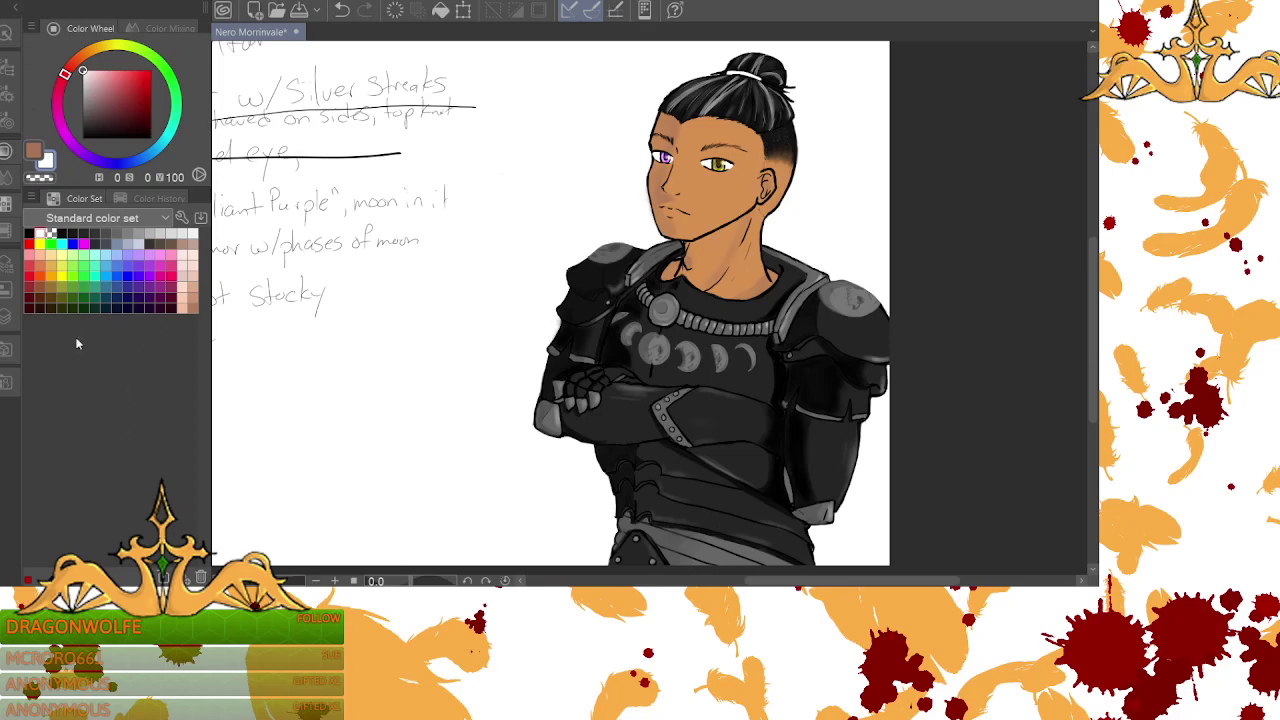
left_click(127, 486)
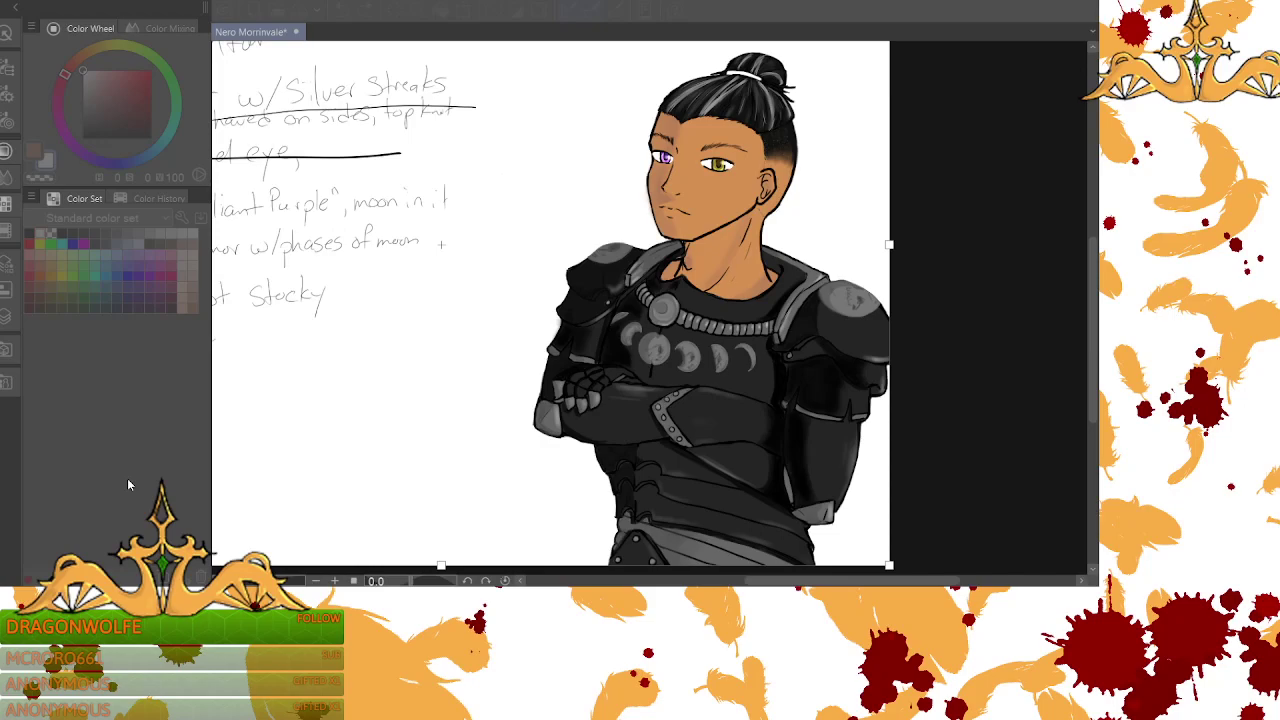
left_click_drag(1090, 366, 1097, 309)
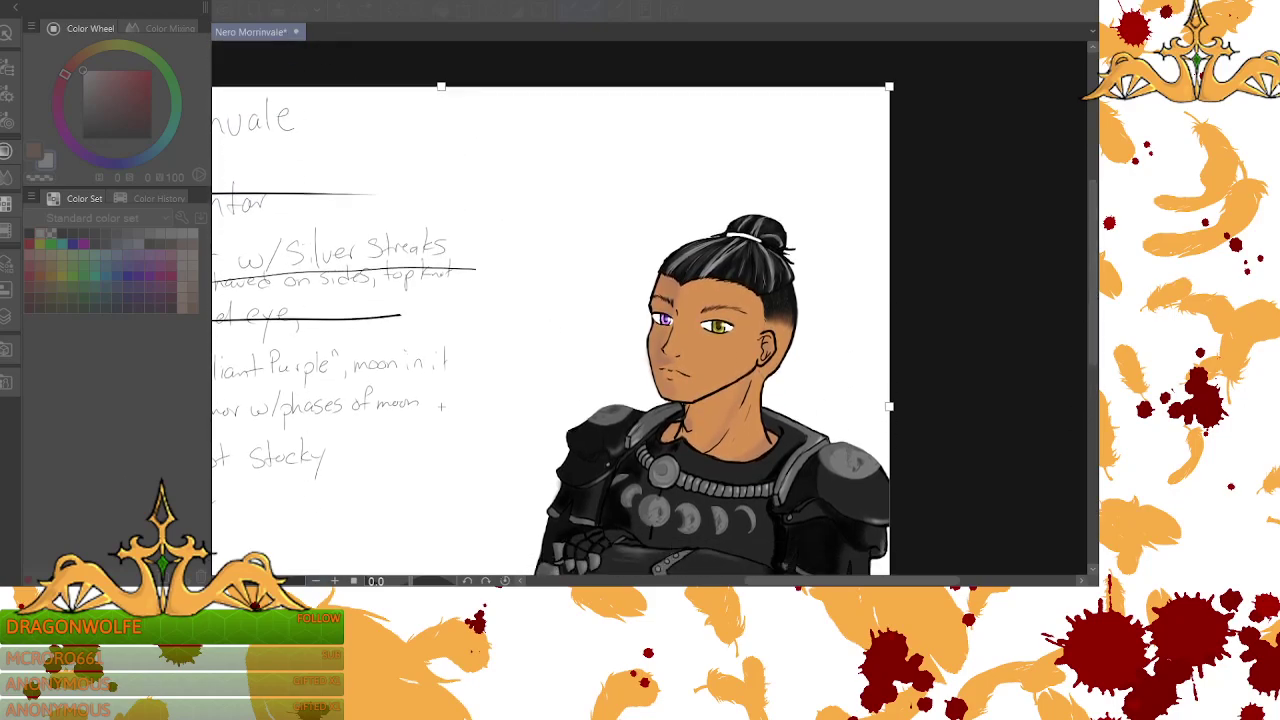
left_click(316, 580)
left_click(316, 580)
left_click_drag(317, 188, 585, 263)
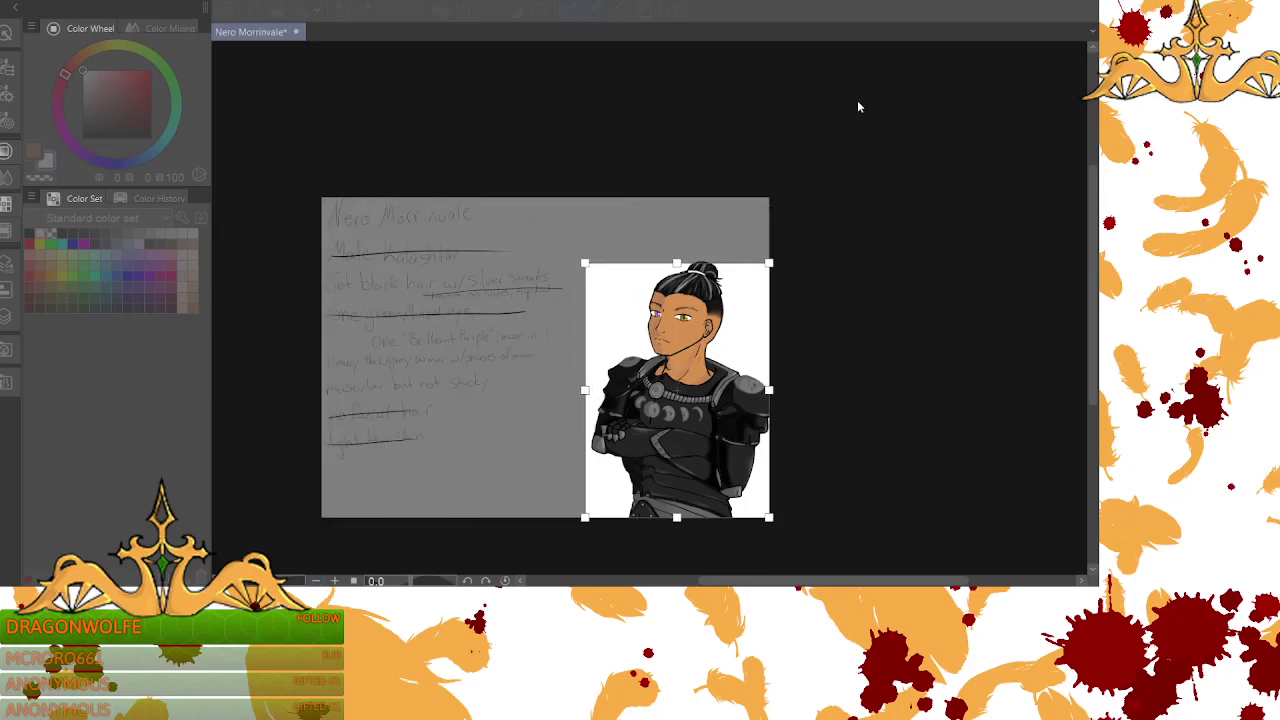
left_click_drag(677, 263, 677, 255)
key("Return")
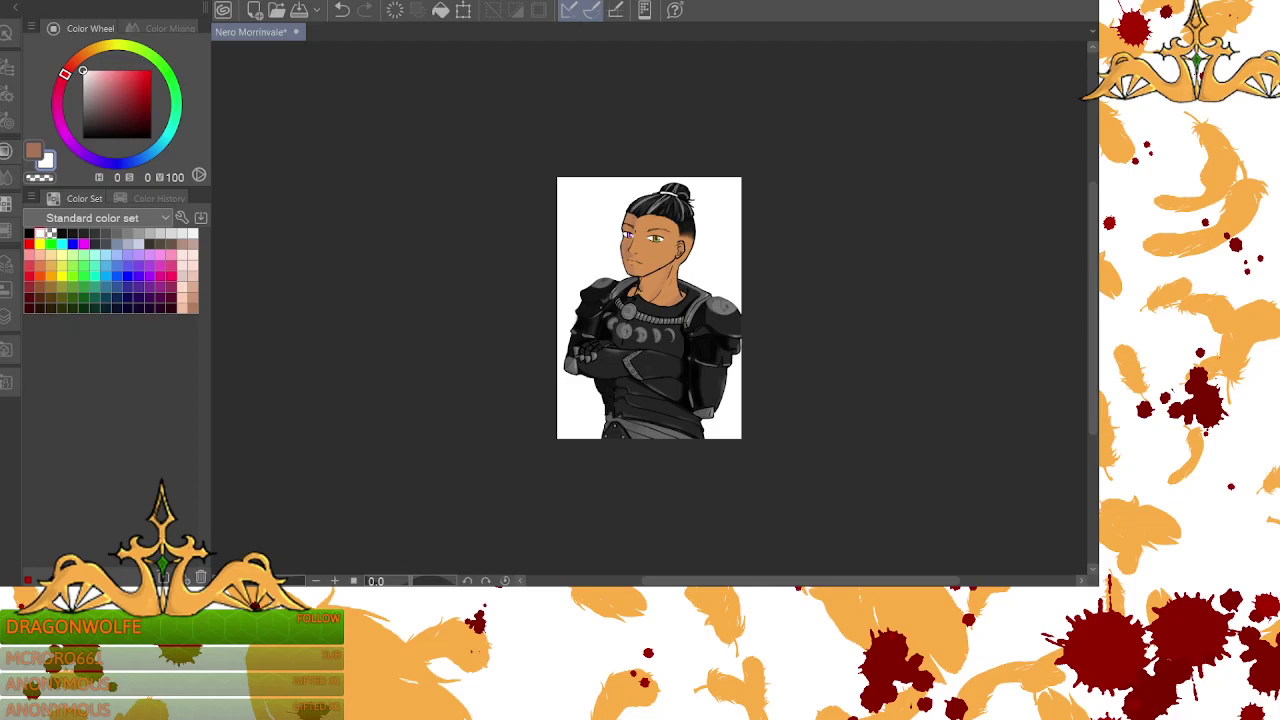
left_click(335, 580)
left_click(335, 580)
left_click(316, 580)
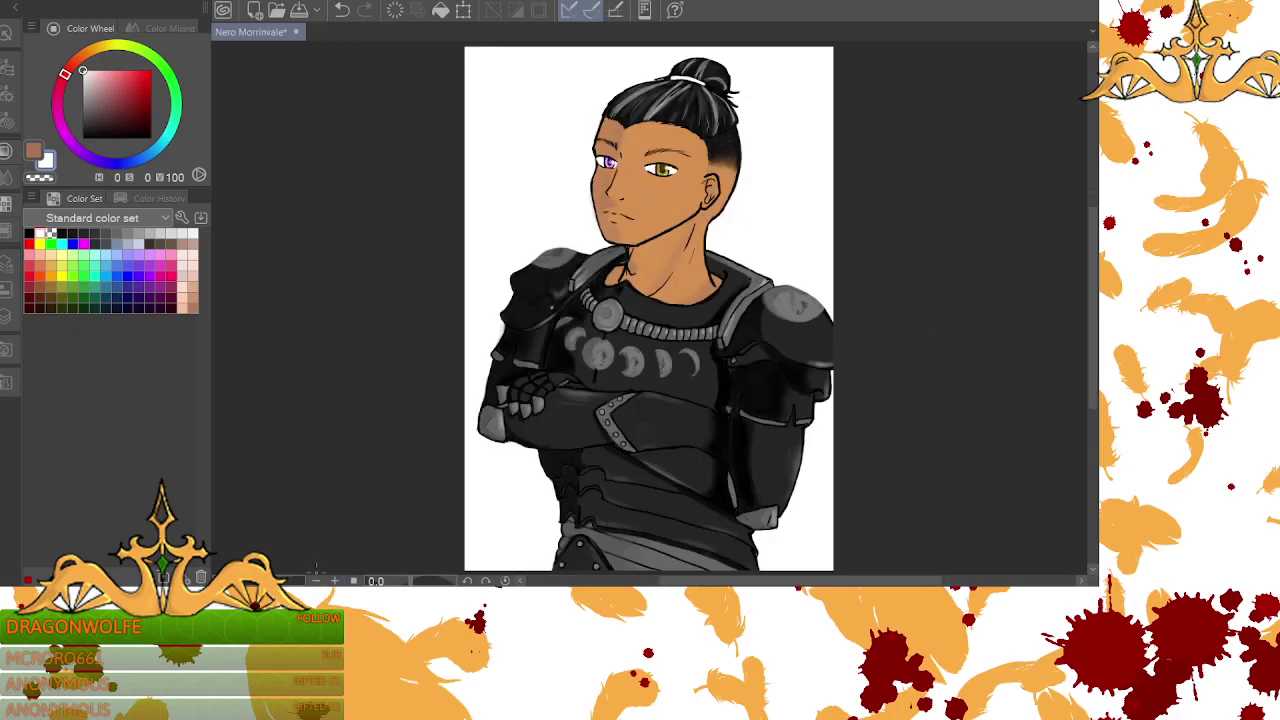